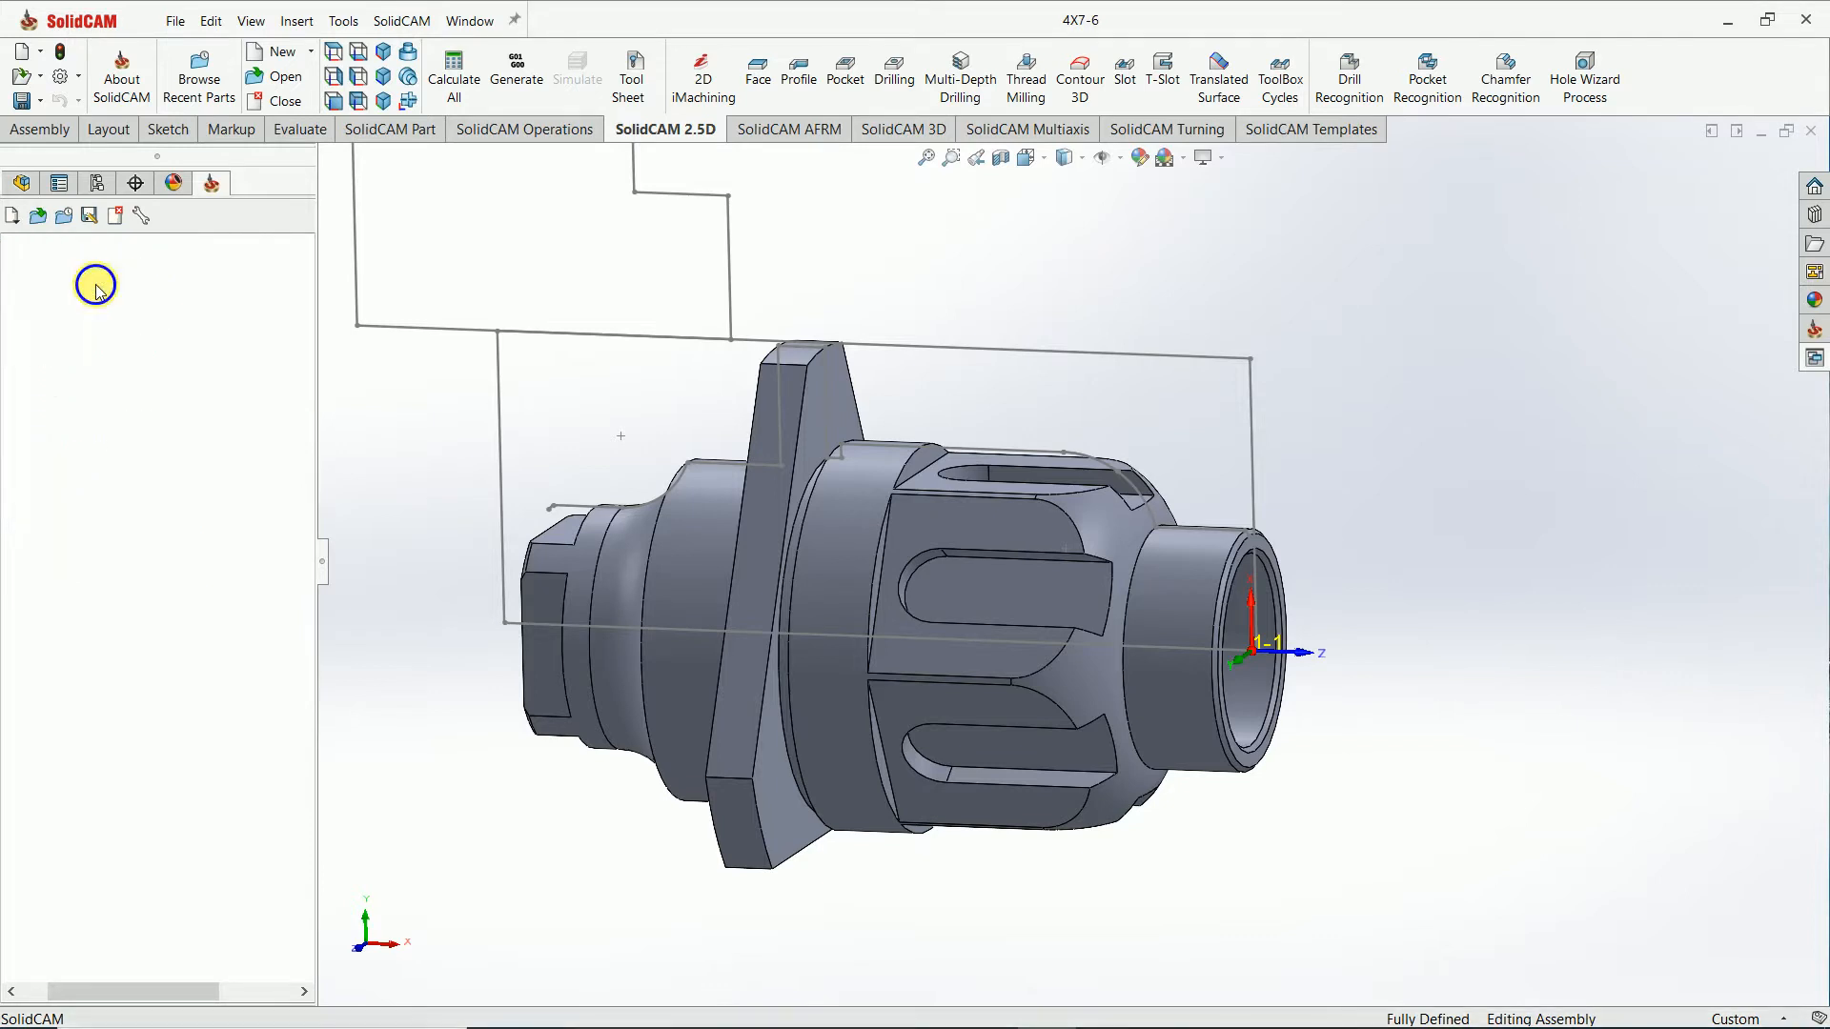
# Review the 1- Position and 2- Position coordinate systems of MAC 1 in the CoordSys Manager and close it.
pyautogui.rightClick(98, 284)
pyautogui.click(176, 296)
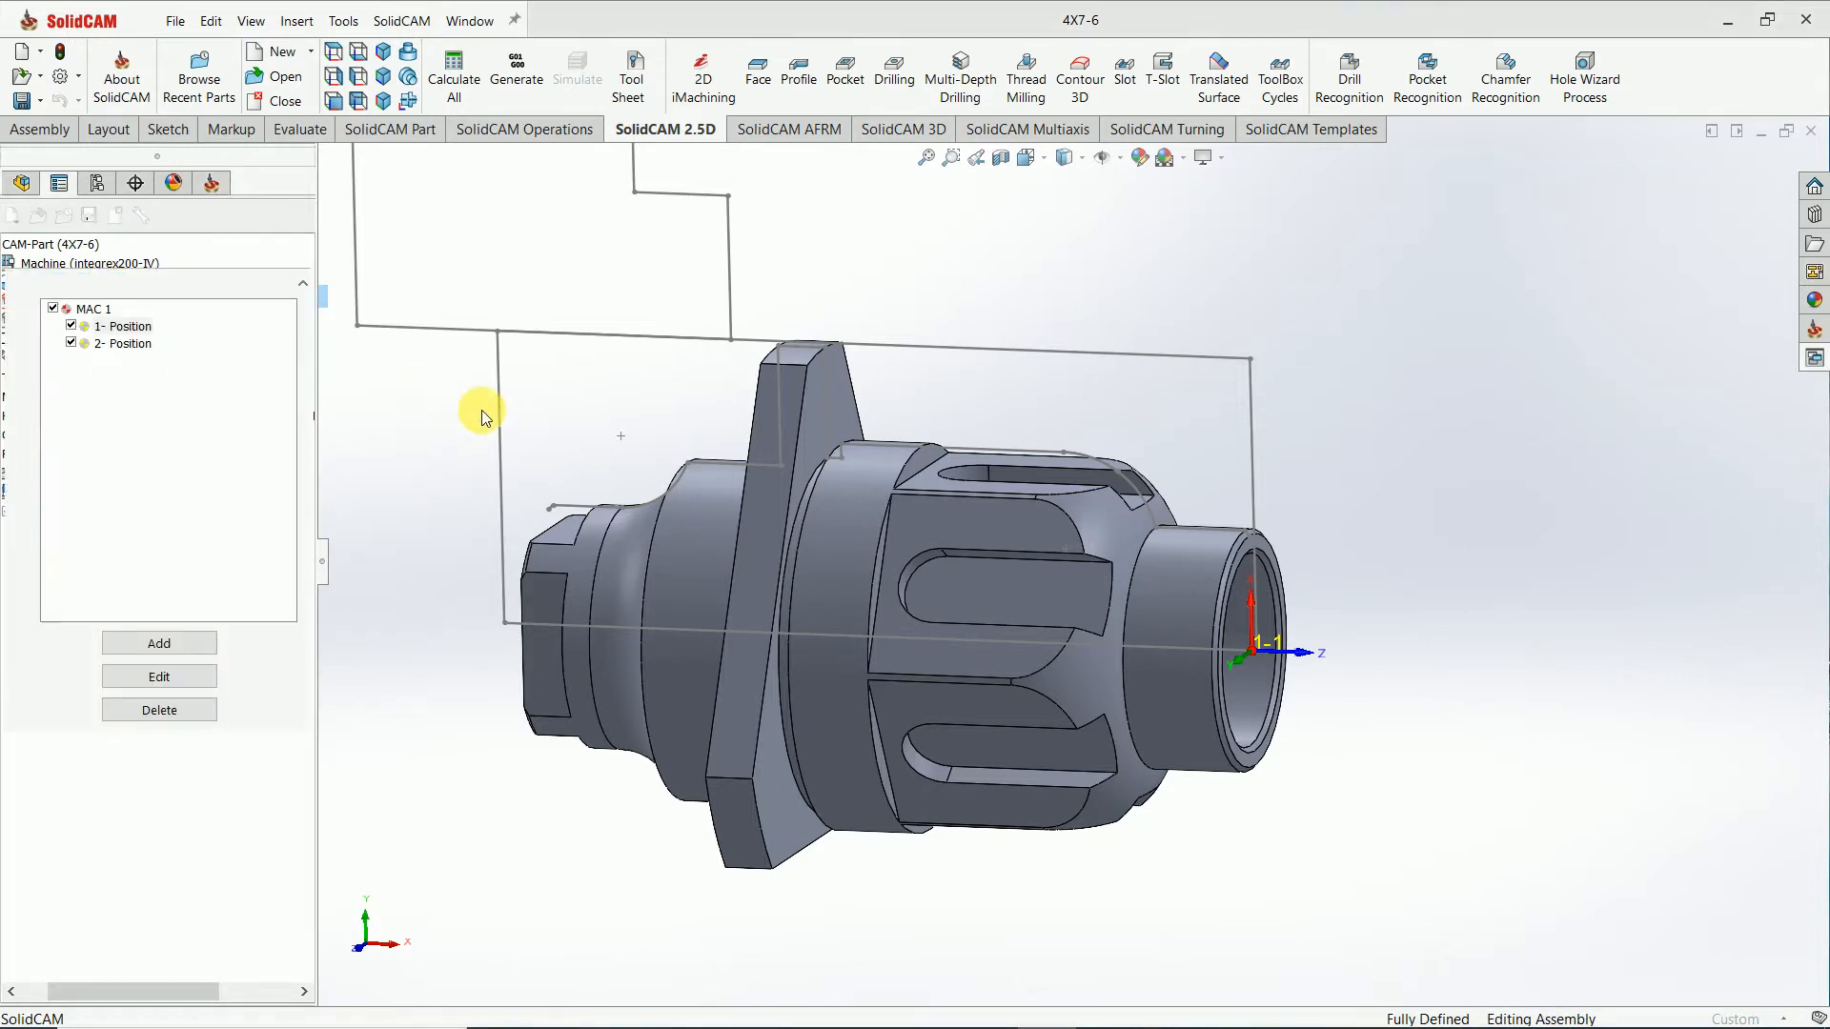
pyautogui.click(130, 325)
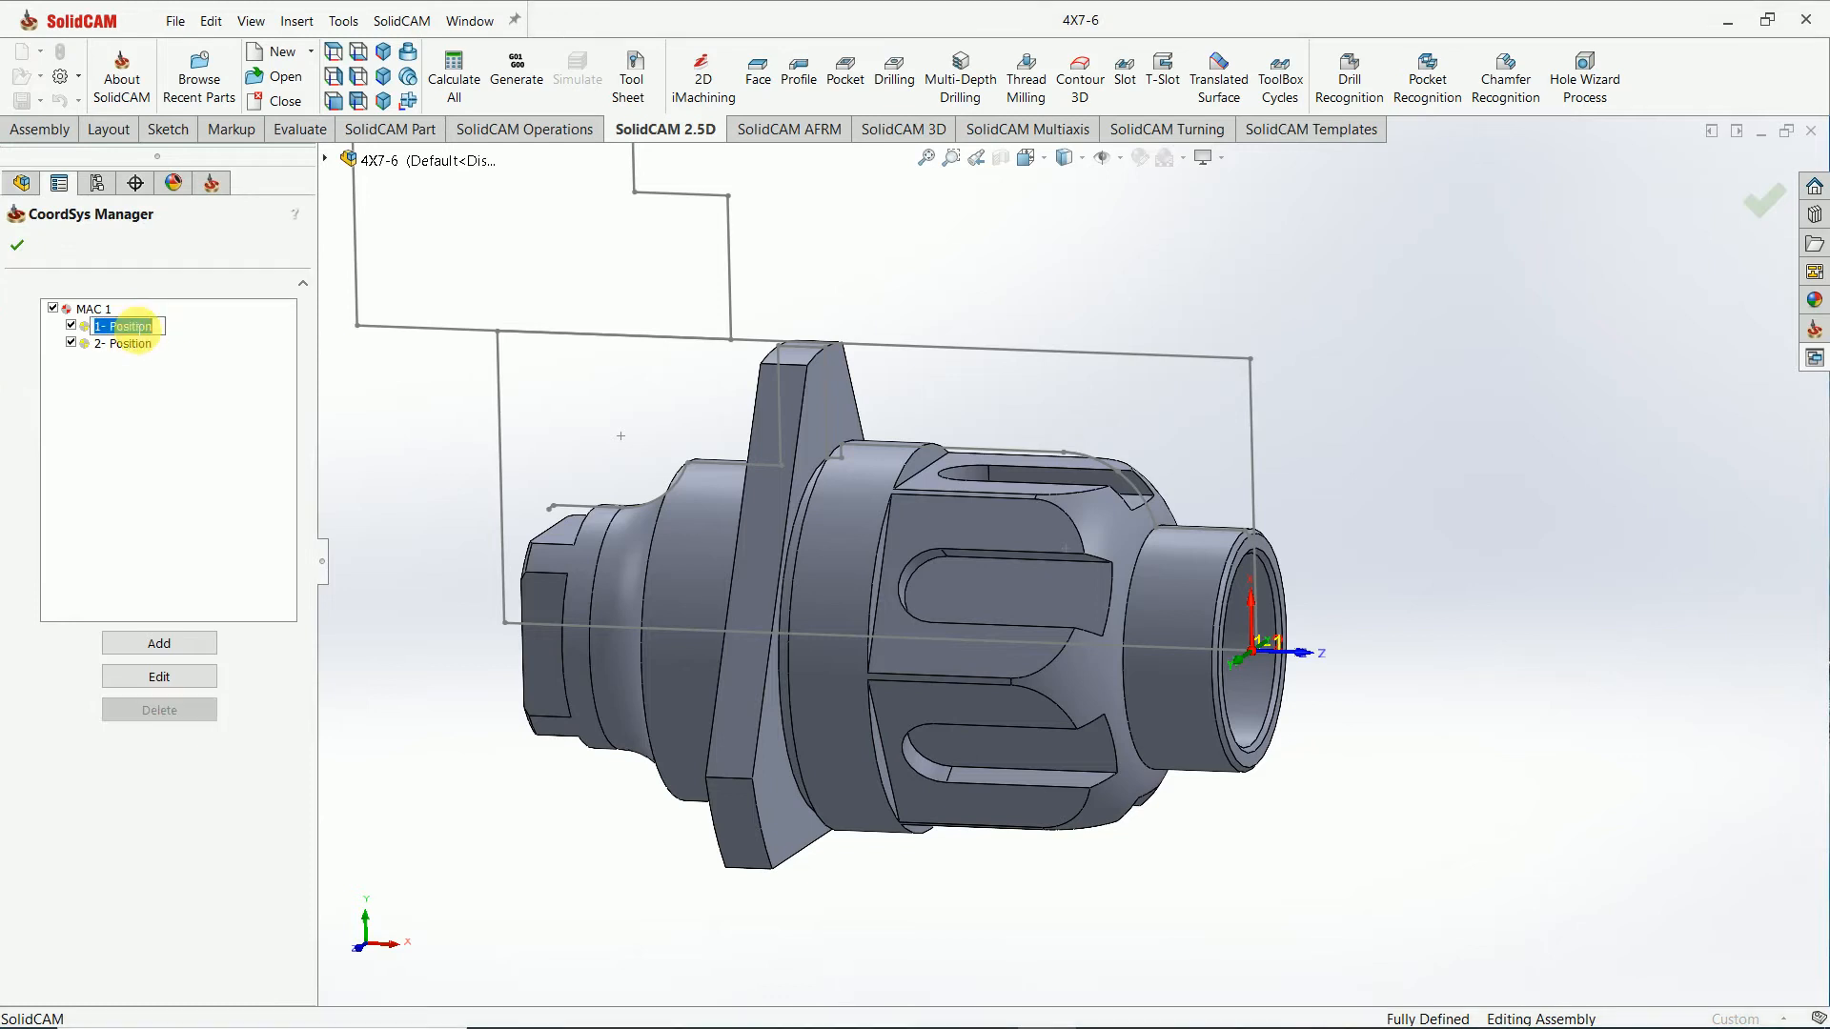
pyautogui.rightClick(141, 327)
pyautogui.click(109, 354)
pyautogui.rightClick(120, 345)
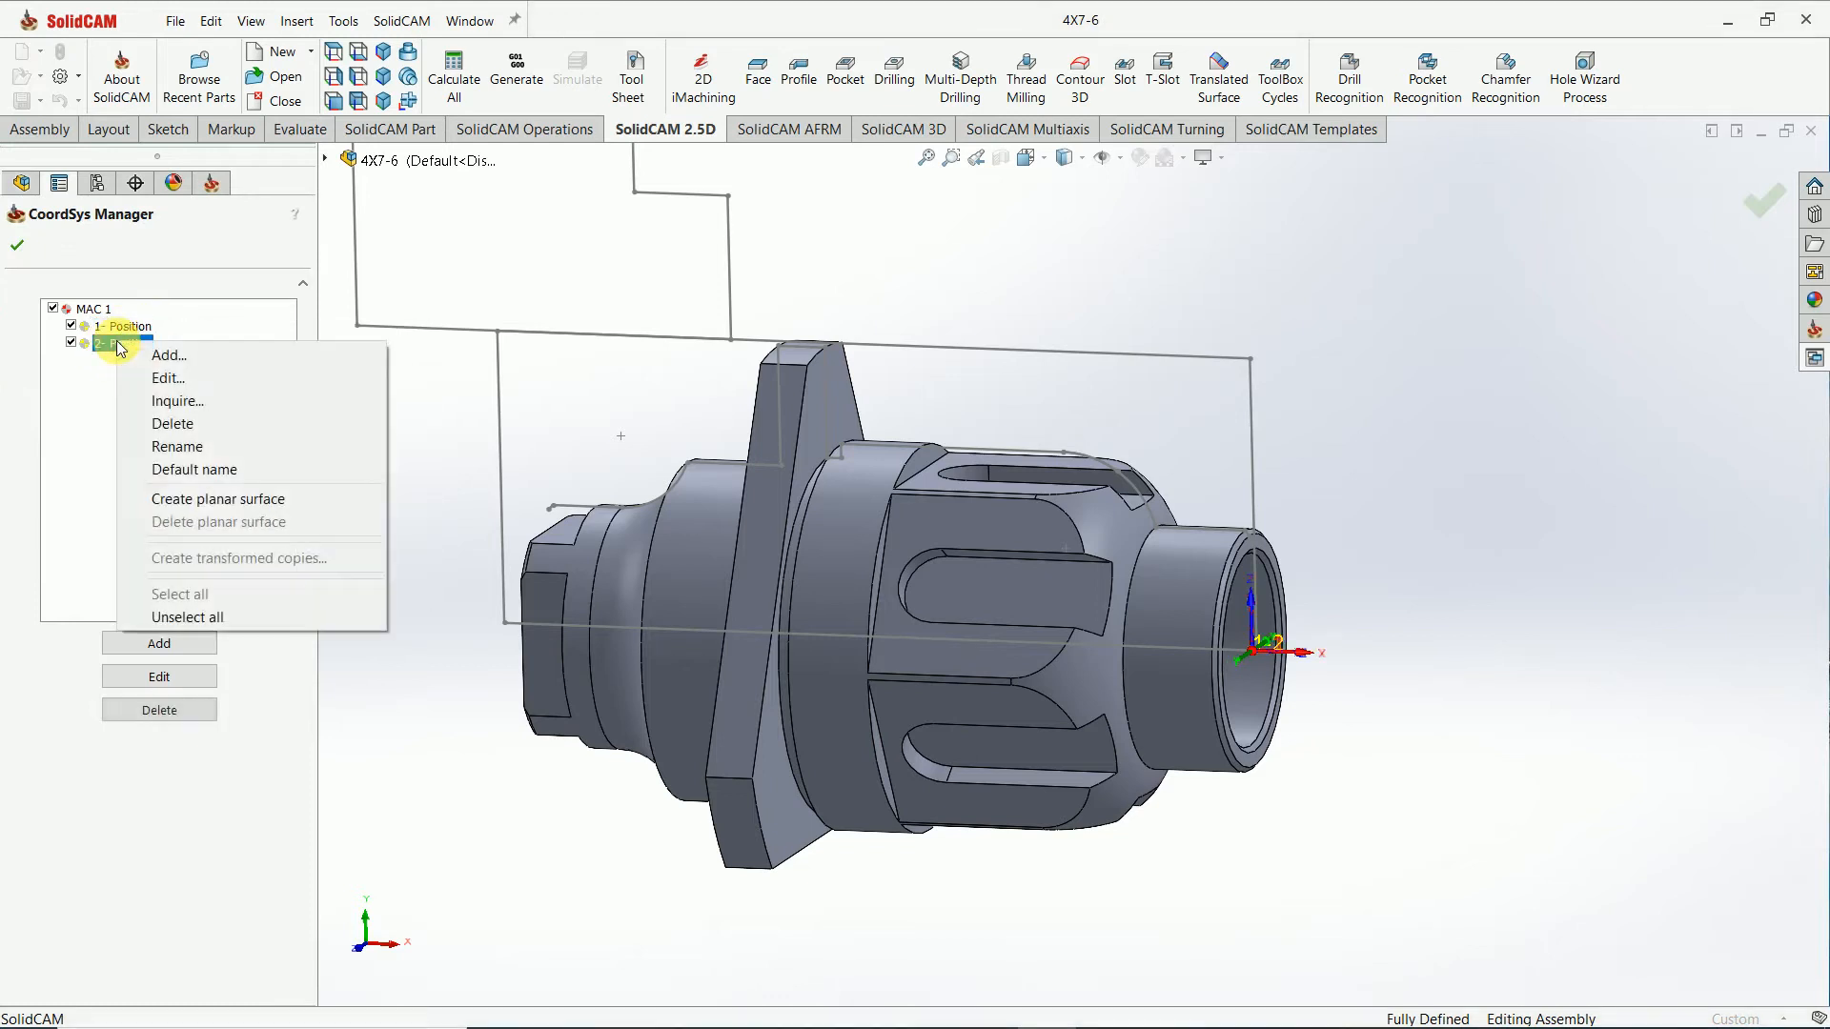
pyautogui.click(127, 322)
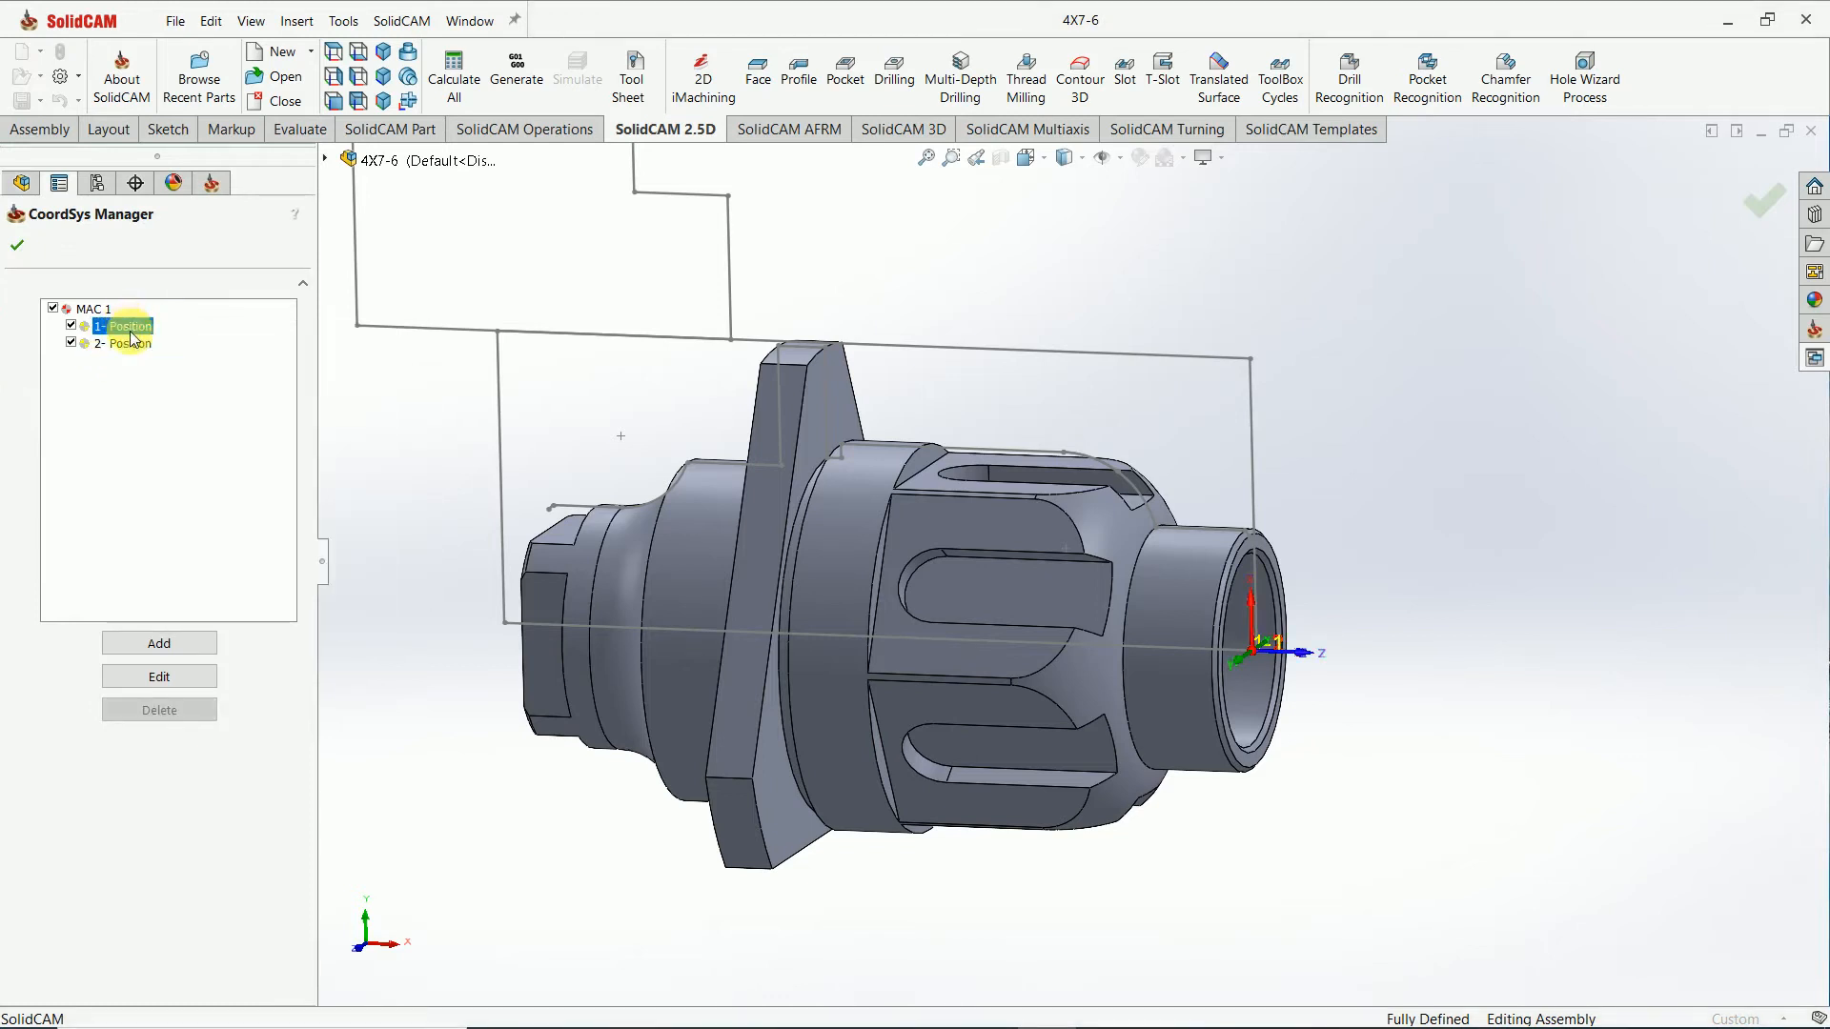
pyautogui.scroll(1, 715, 622)
pyautogui.moveTo(706, 618); pyautogui.dragTo(465, 560, button='middle')
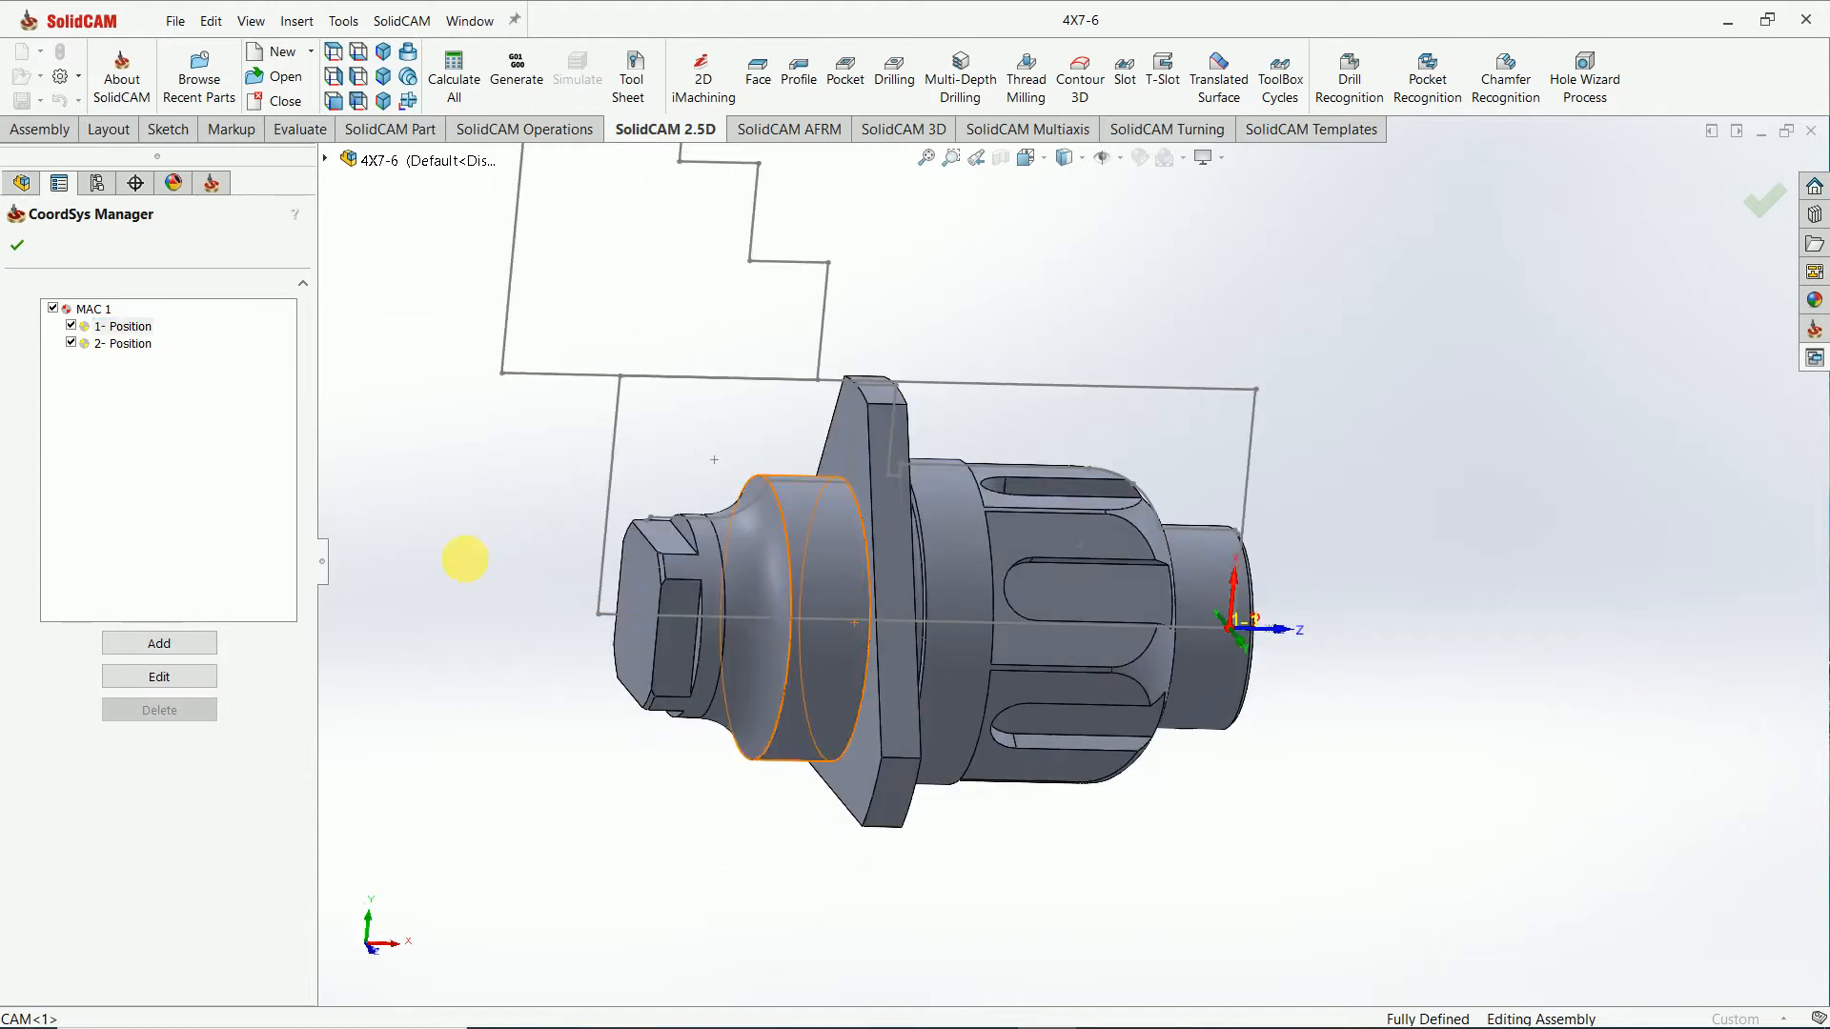
pyautogui.click(17, 246)
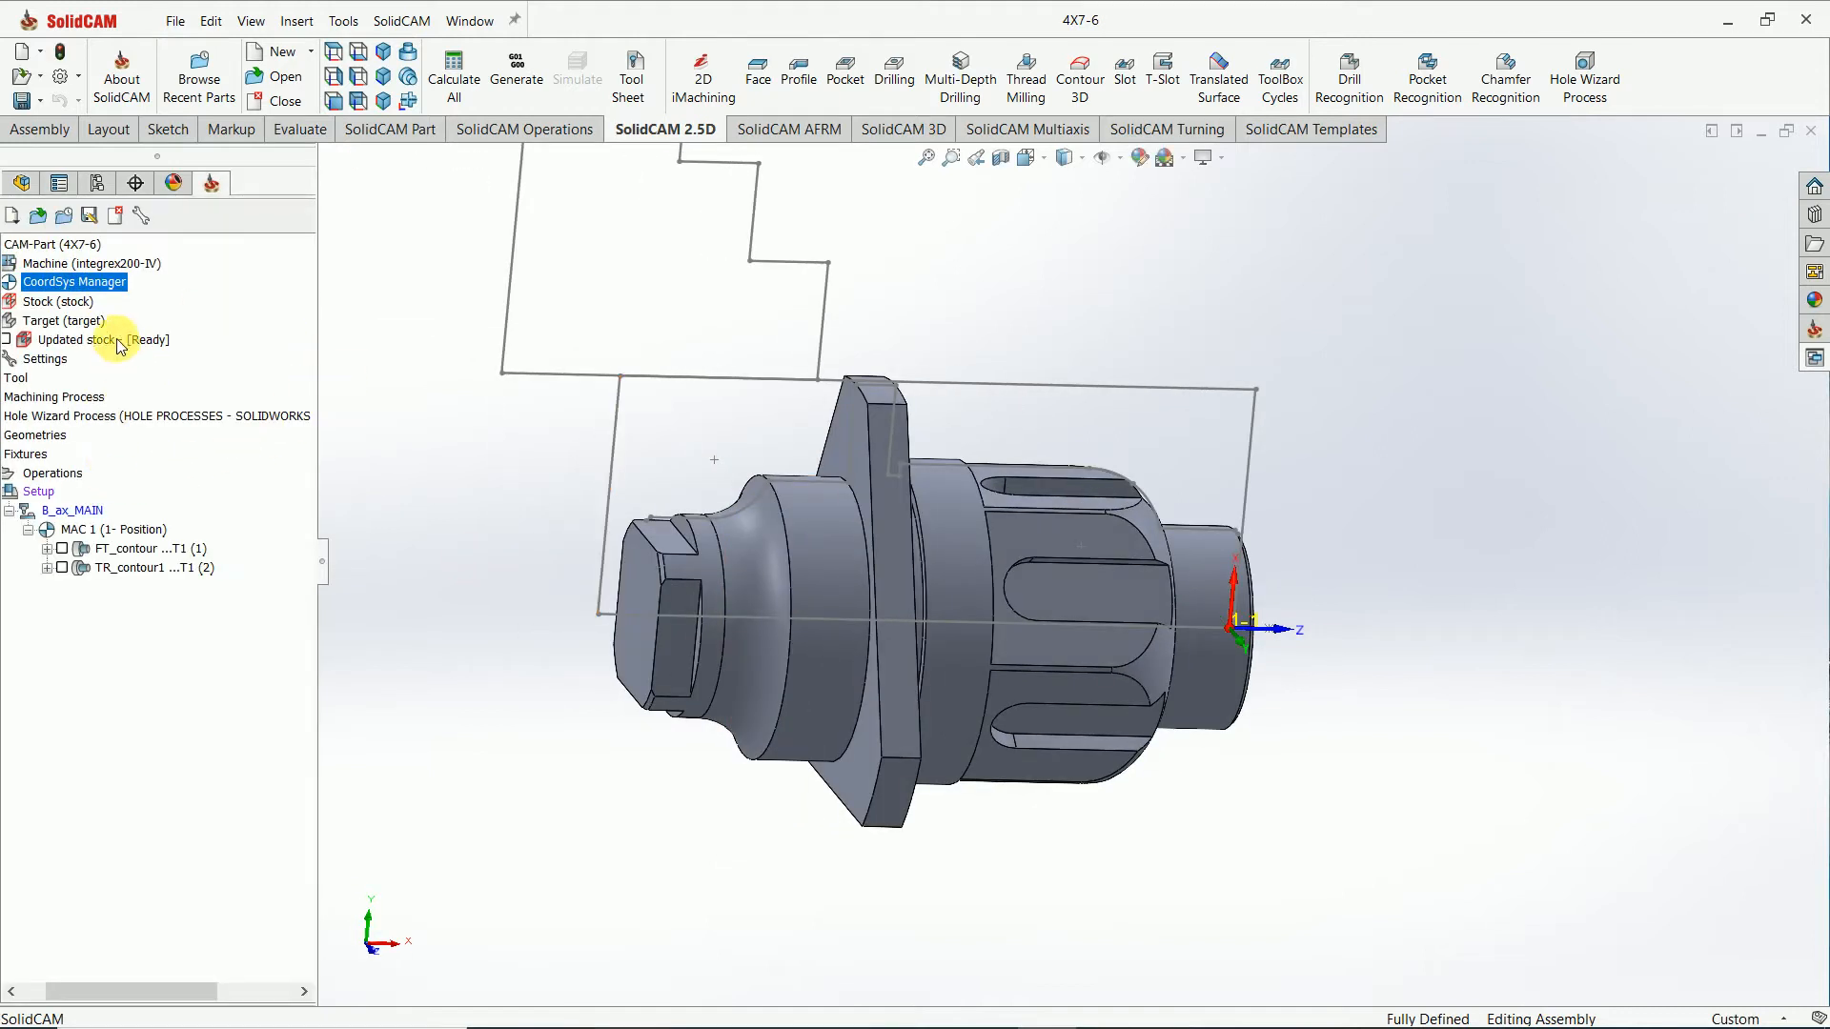
# Show the stock model in 3D, inspect its shape, and close the preview.
pyautogui.rightClick(77, 305)
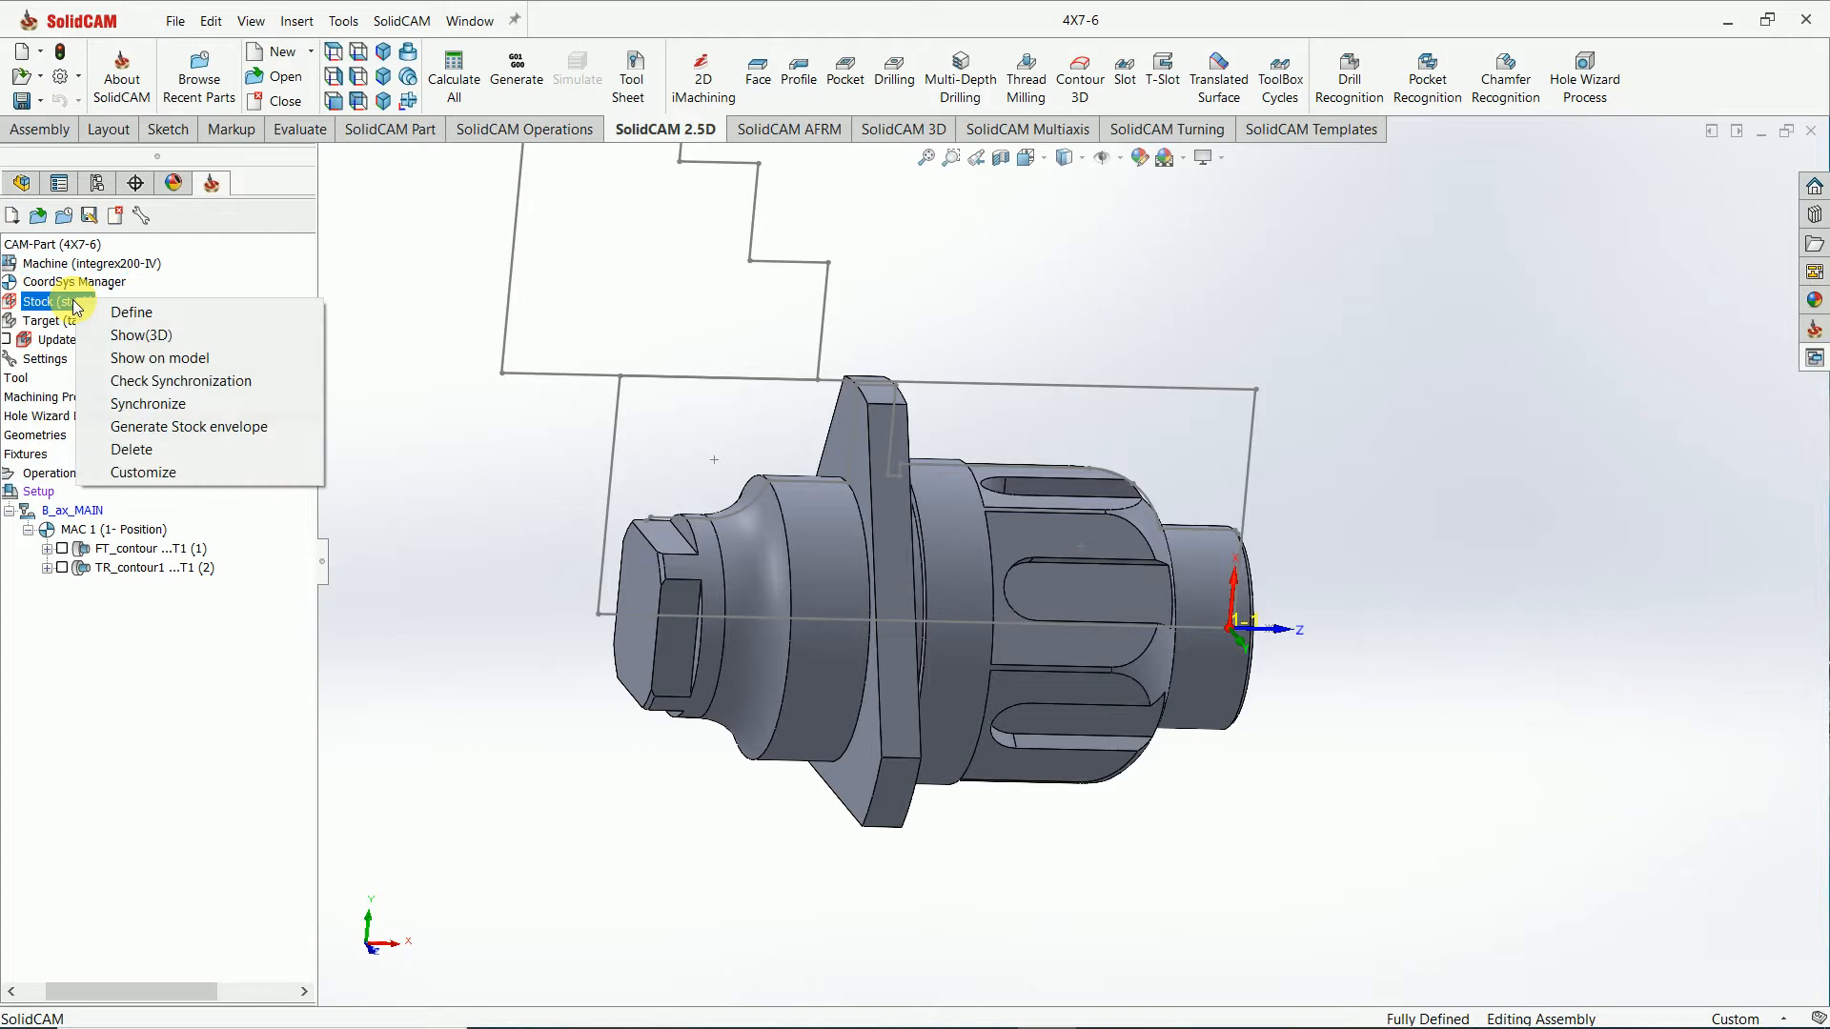
pyautogui.click(157, 338)
pyautogui.moveTo(729, 617); pyautogui.dragTo(705, 743)
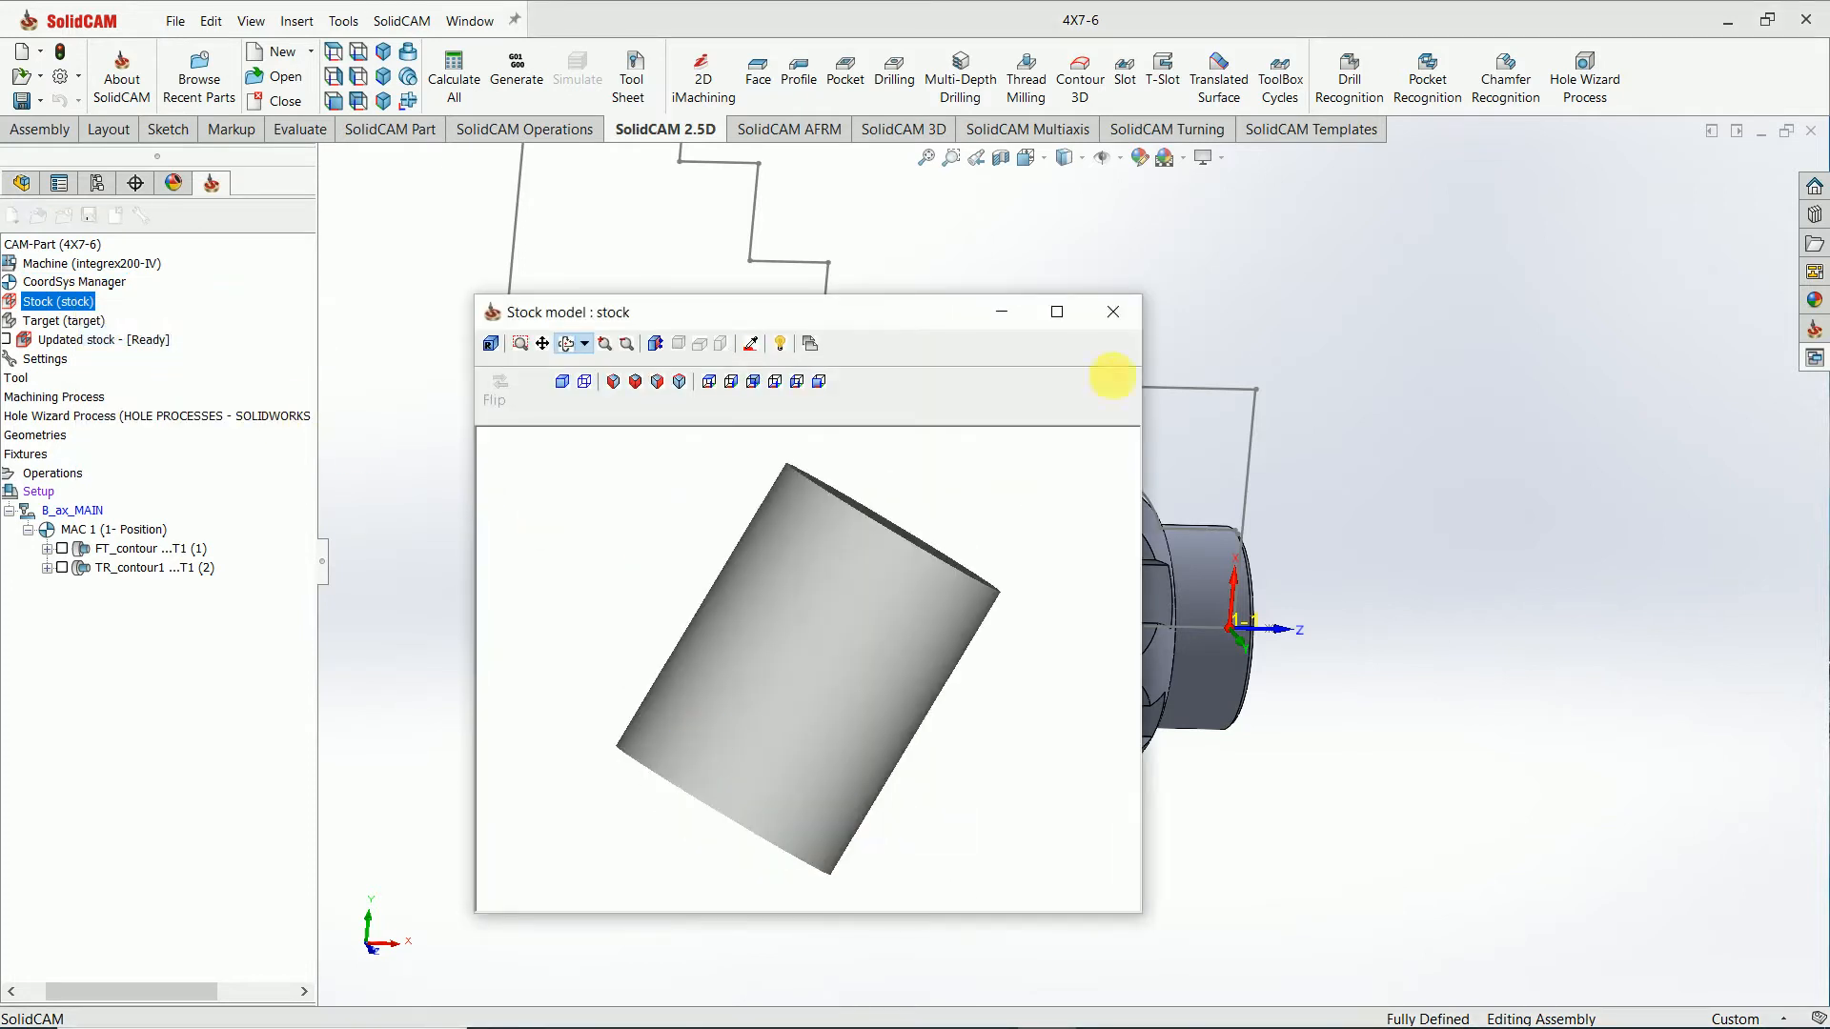
pyautogui.click(1102, 313)
# Orient the model to the Front view and open the machine Setup for editing.
pyautogui.scroll(5, 985, 642)
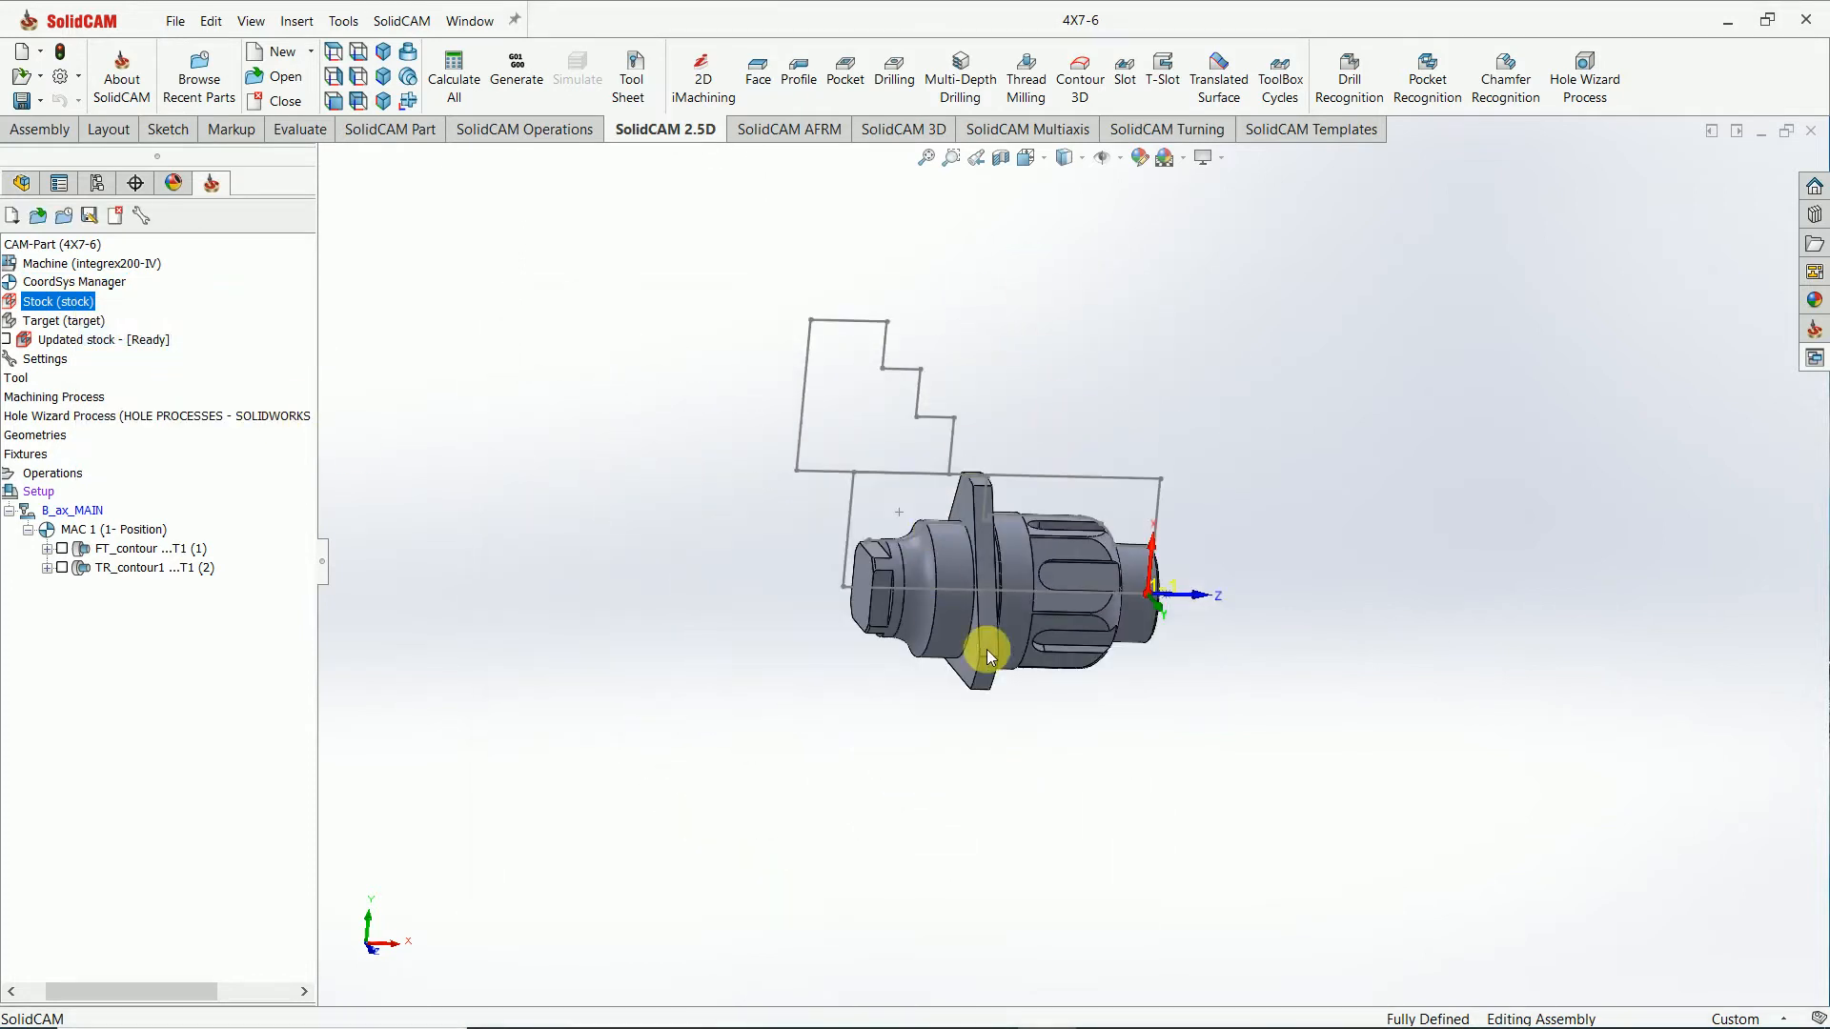
pyautogui.moveTo(985, 641); pyautogui.dragTo(930, 553, button='middle')
pyautogui.scroll(-3, 1020, 551)
pyautogui.moveTo(783, 578); pyautogui.dragTo(802, 608, button='middle')
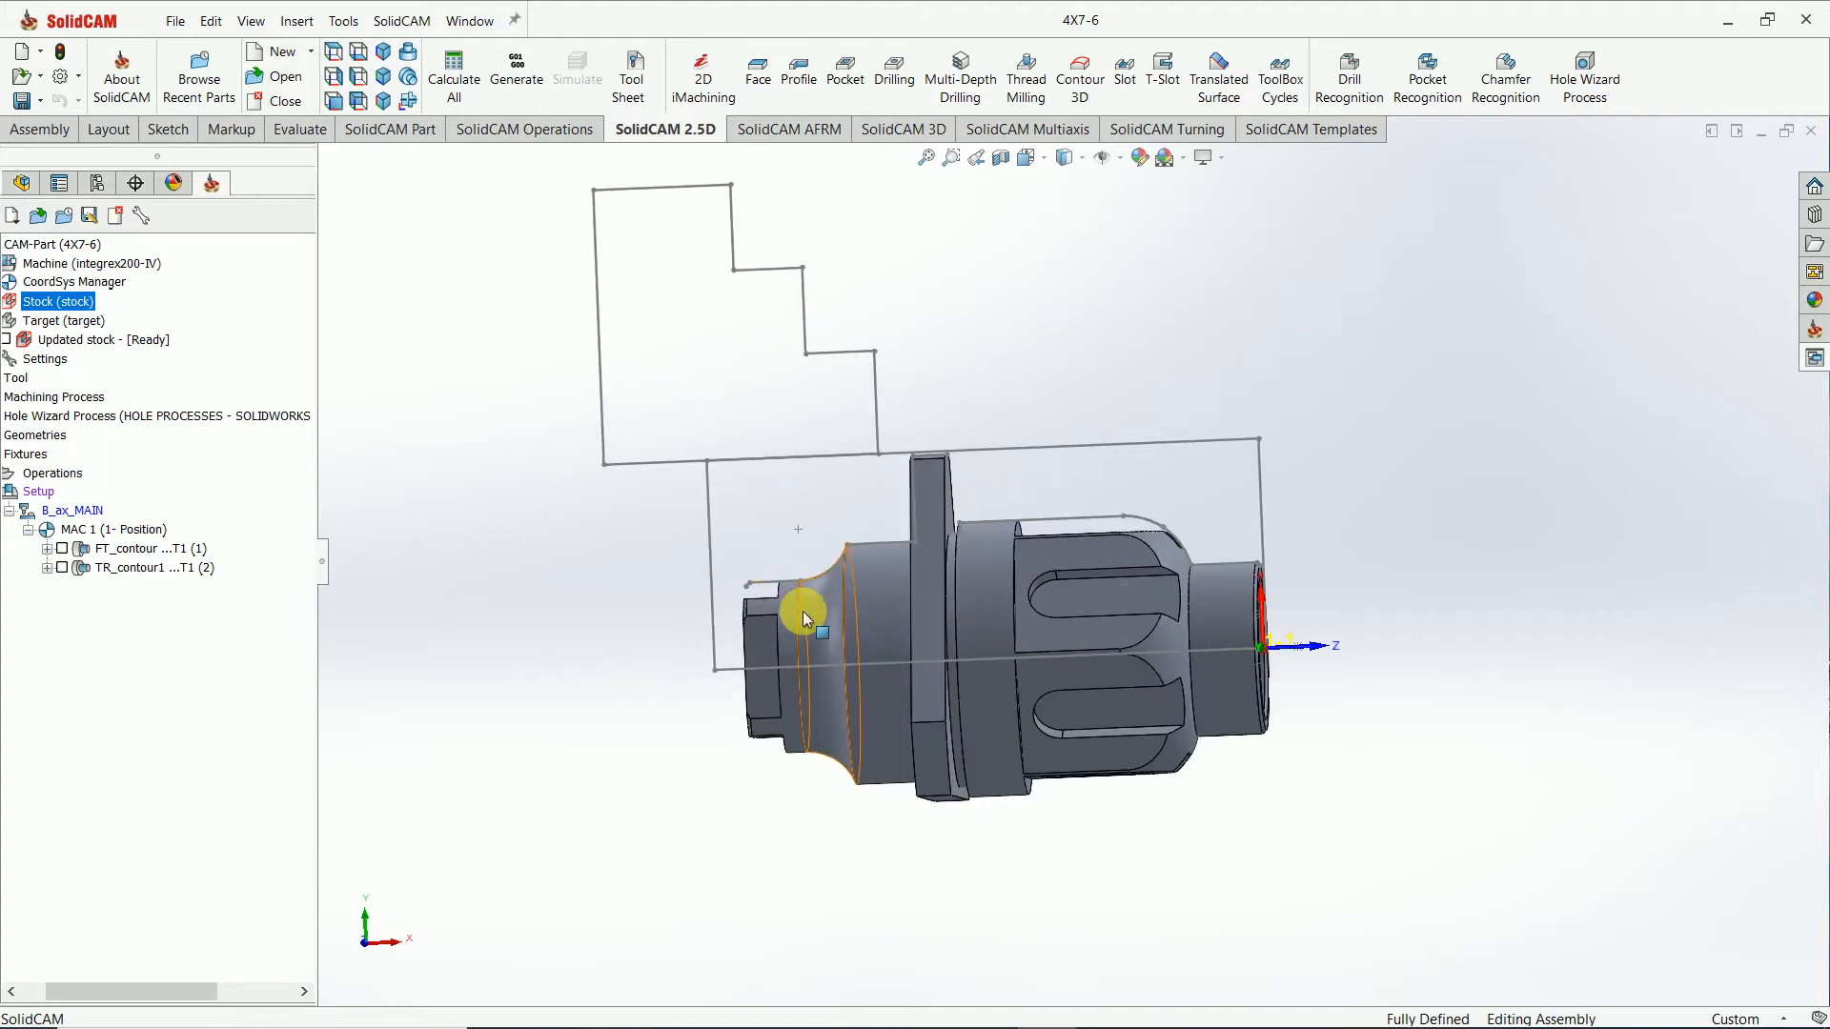
pyautogui.press('space')
pyautogui.click(799, 696)
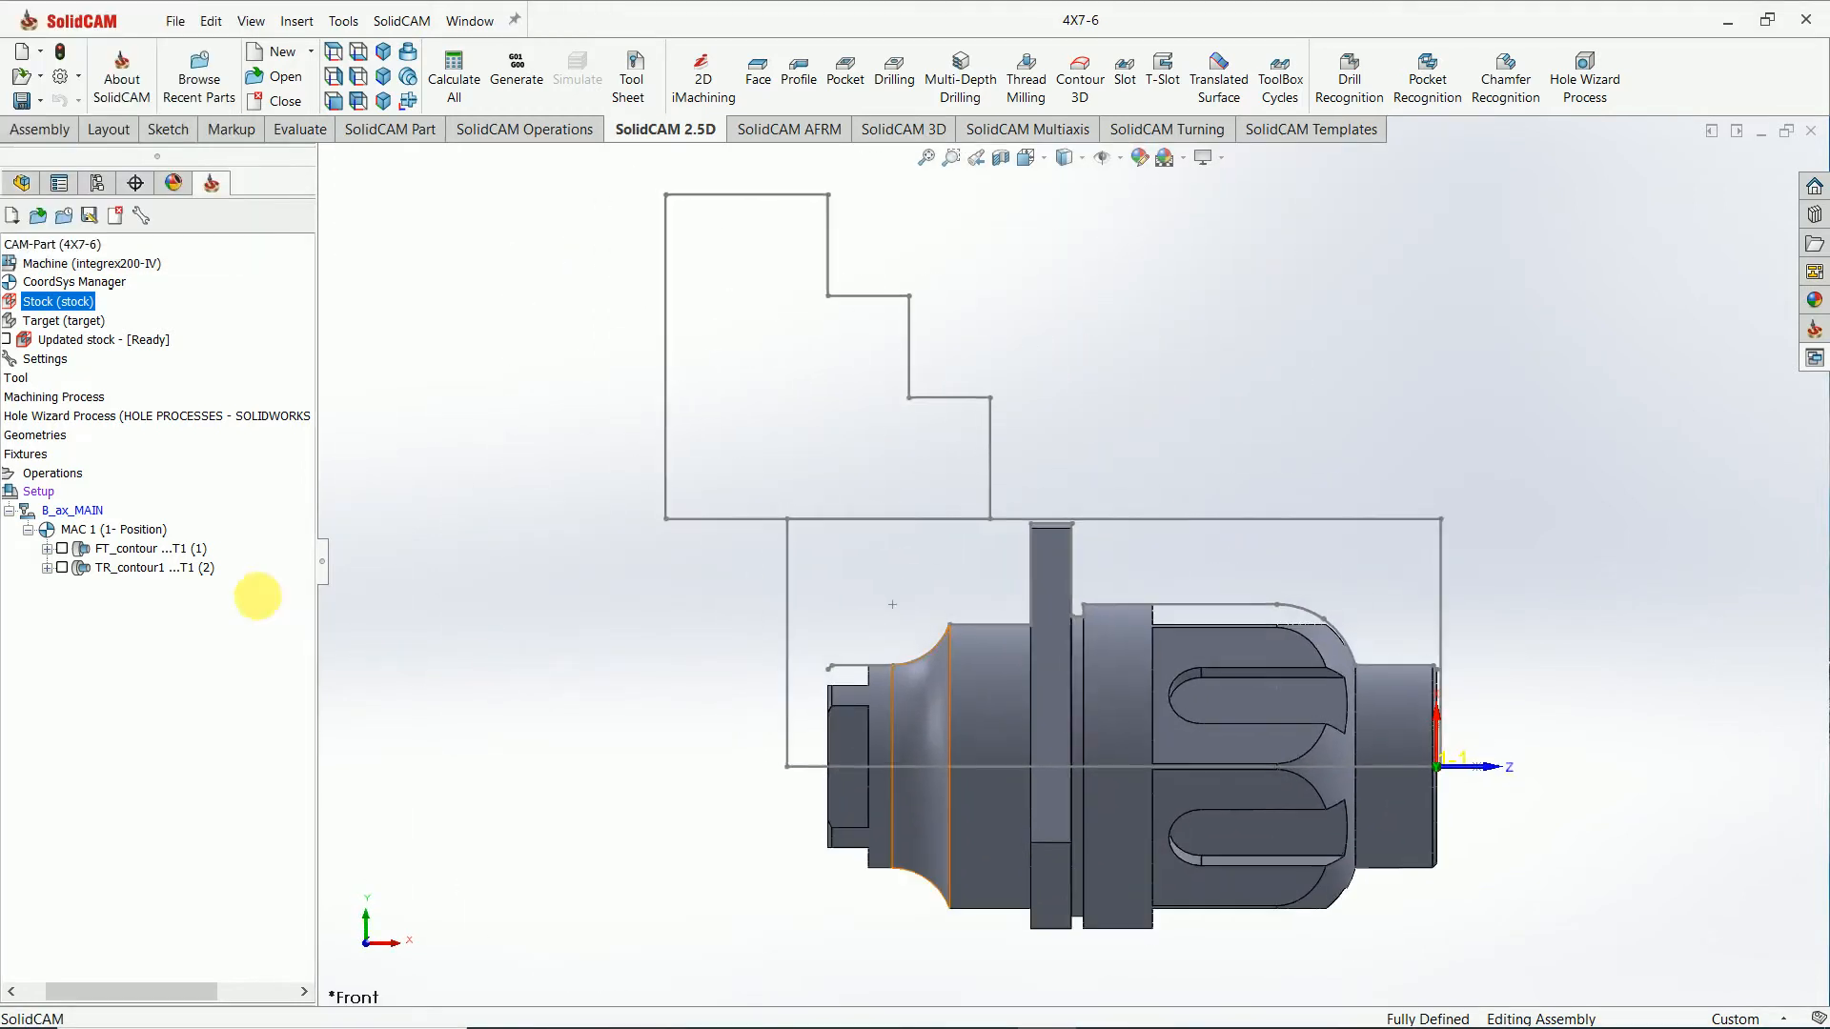
pyautogui.rightClick(40, 491)
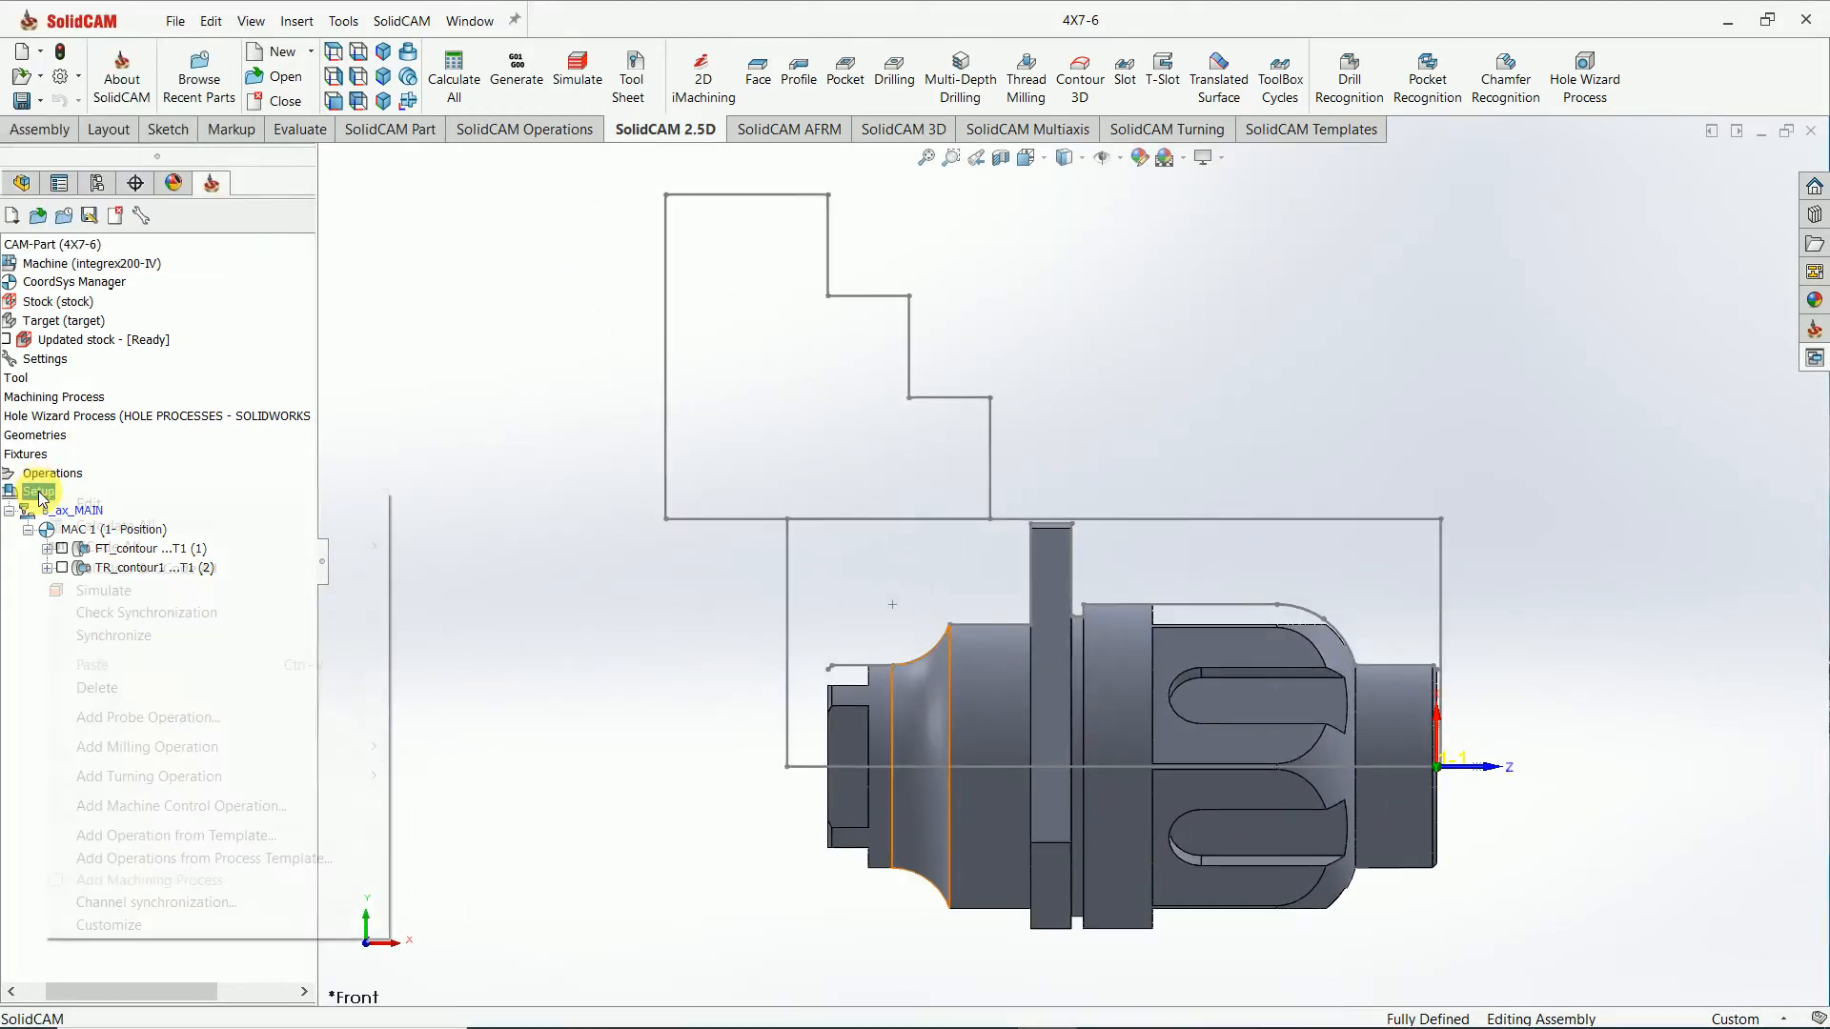
pyautogui.click(57, 506)
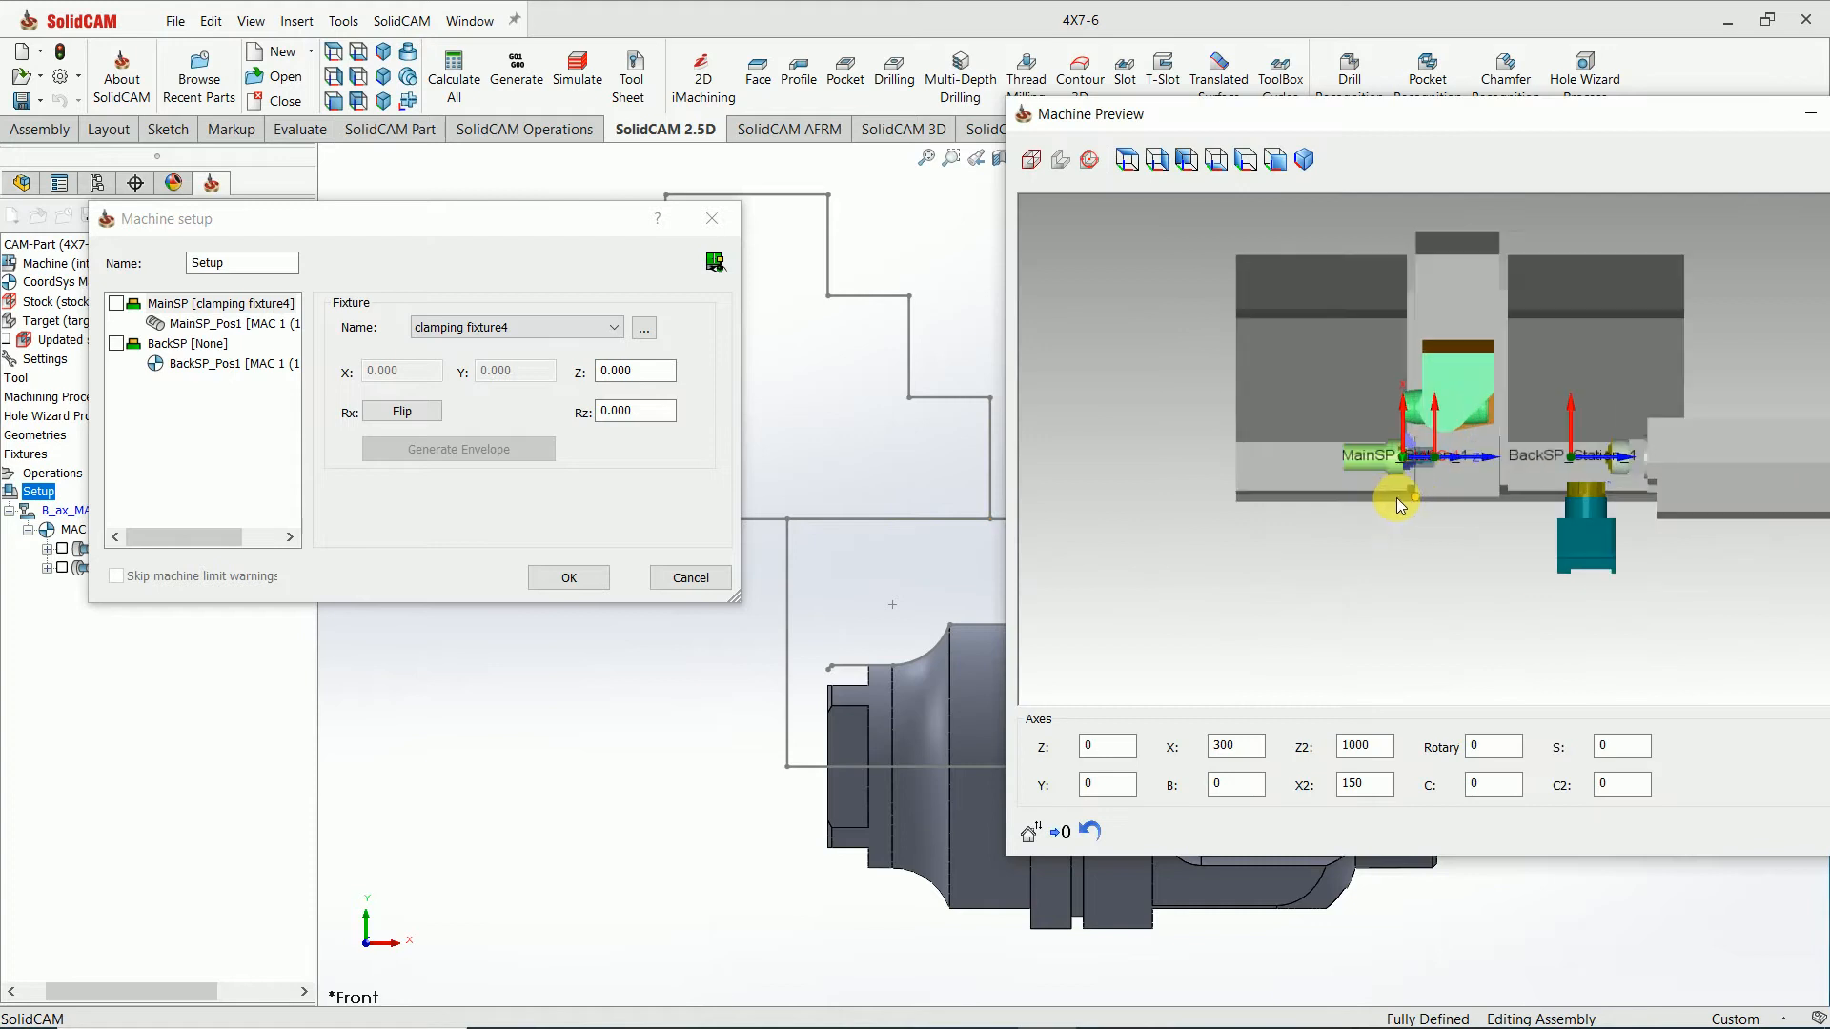
# Create a new main spindle fixture as Chuck (User-defined), using the closed stepped jaw profile above the part as its chain.
pyautogui.click(641, 327)
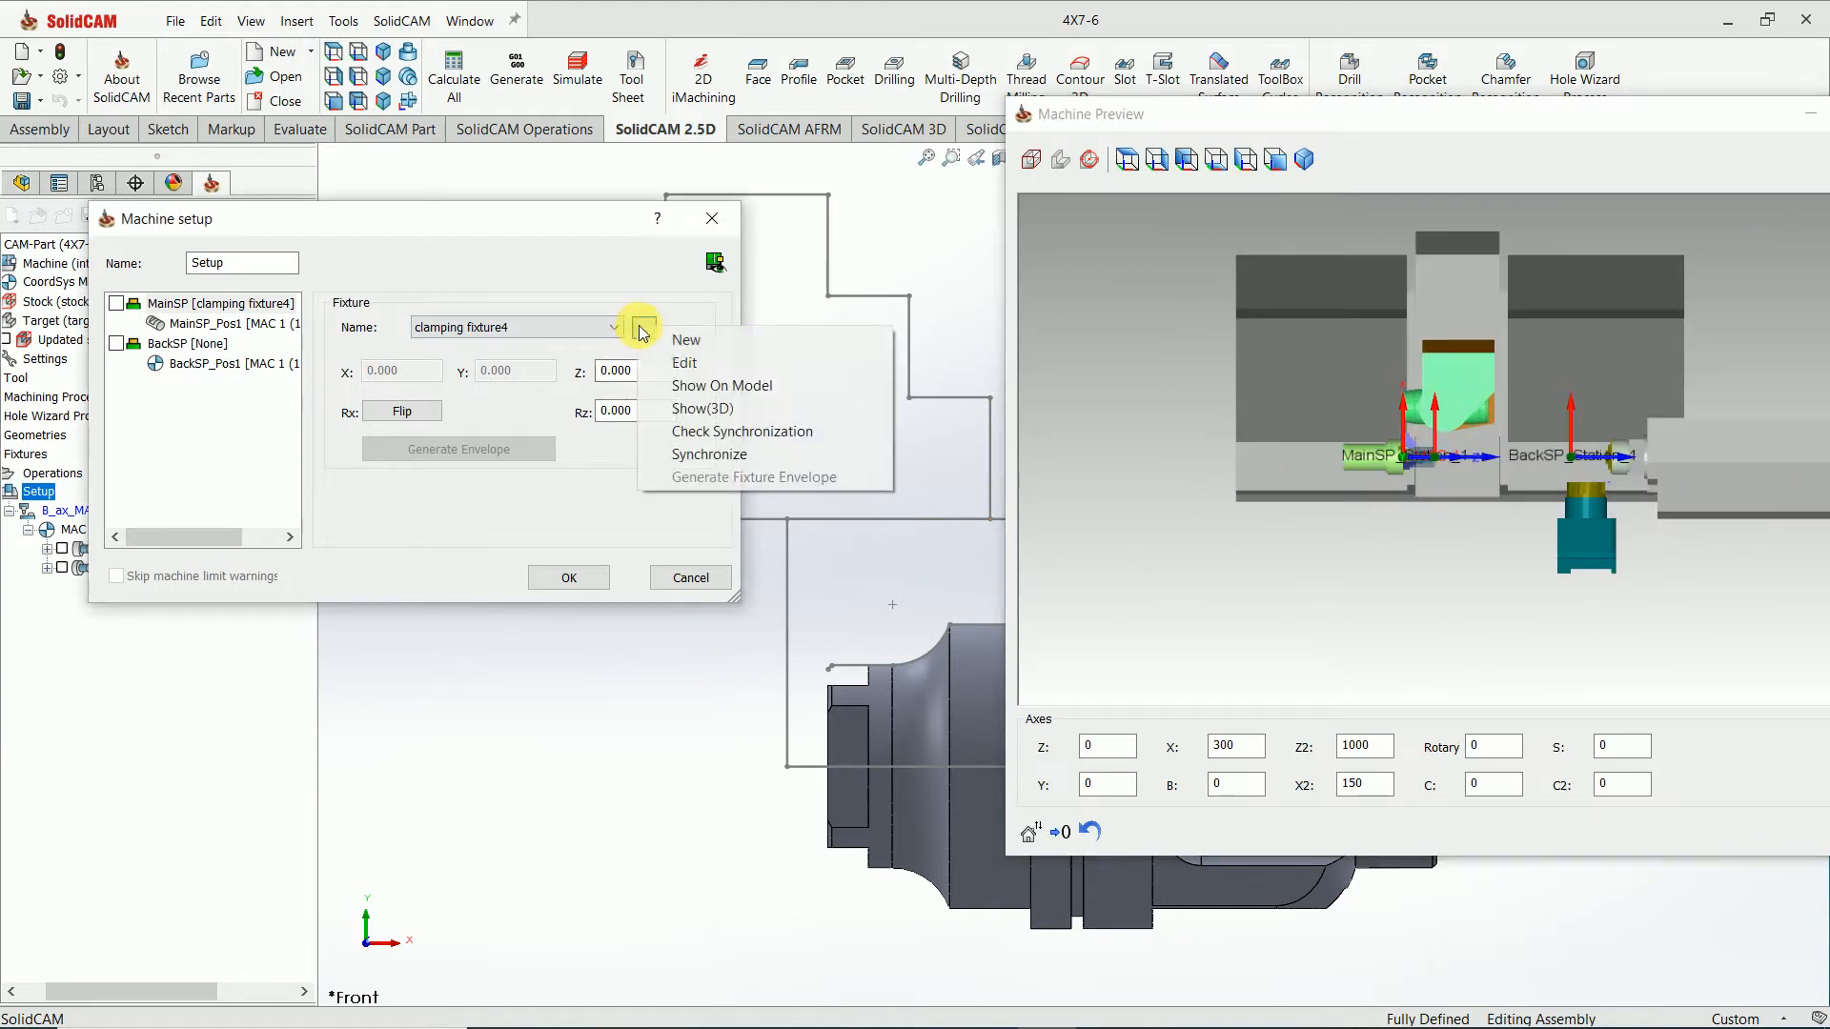
pyautogui.click(682, 355)
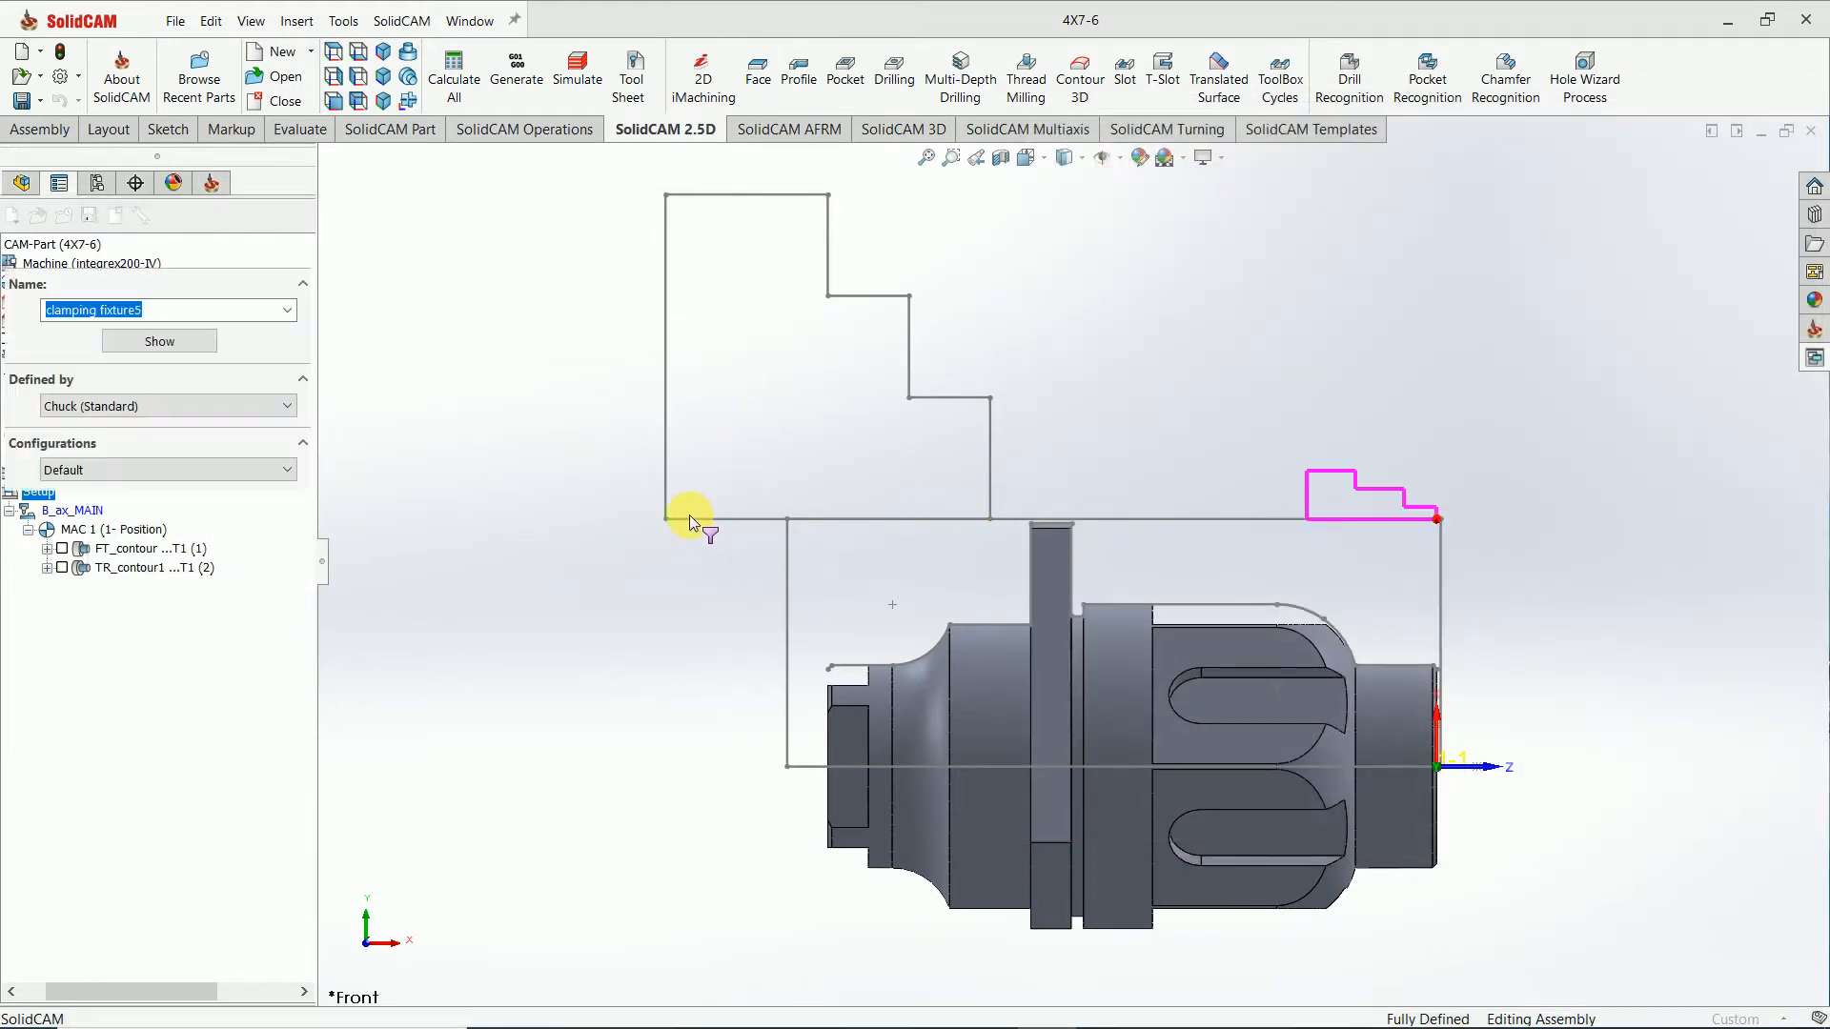
pyautogui.click(245, 406)
pyautogui.click(152, 441)
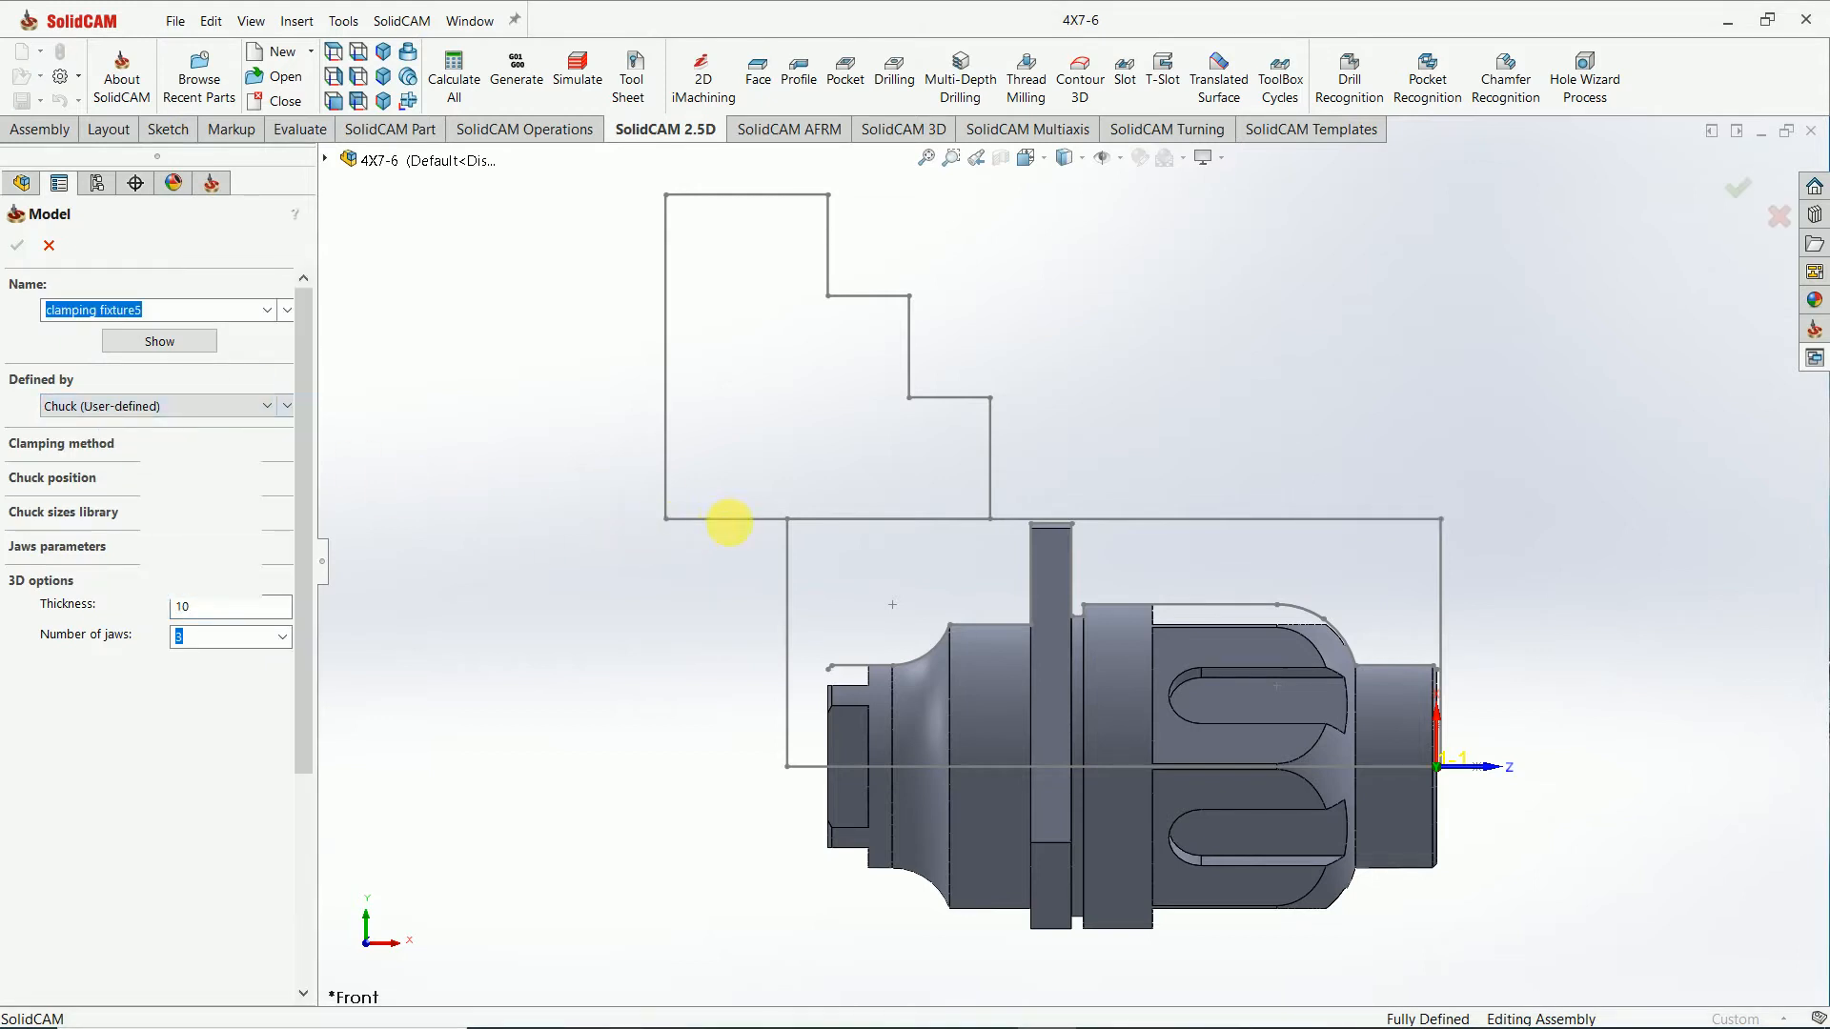
pyautogui.click(674, 519)
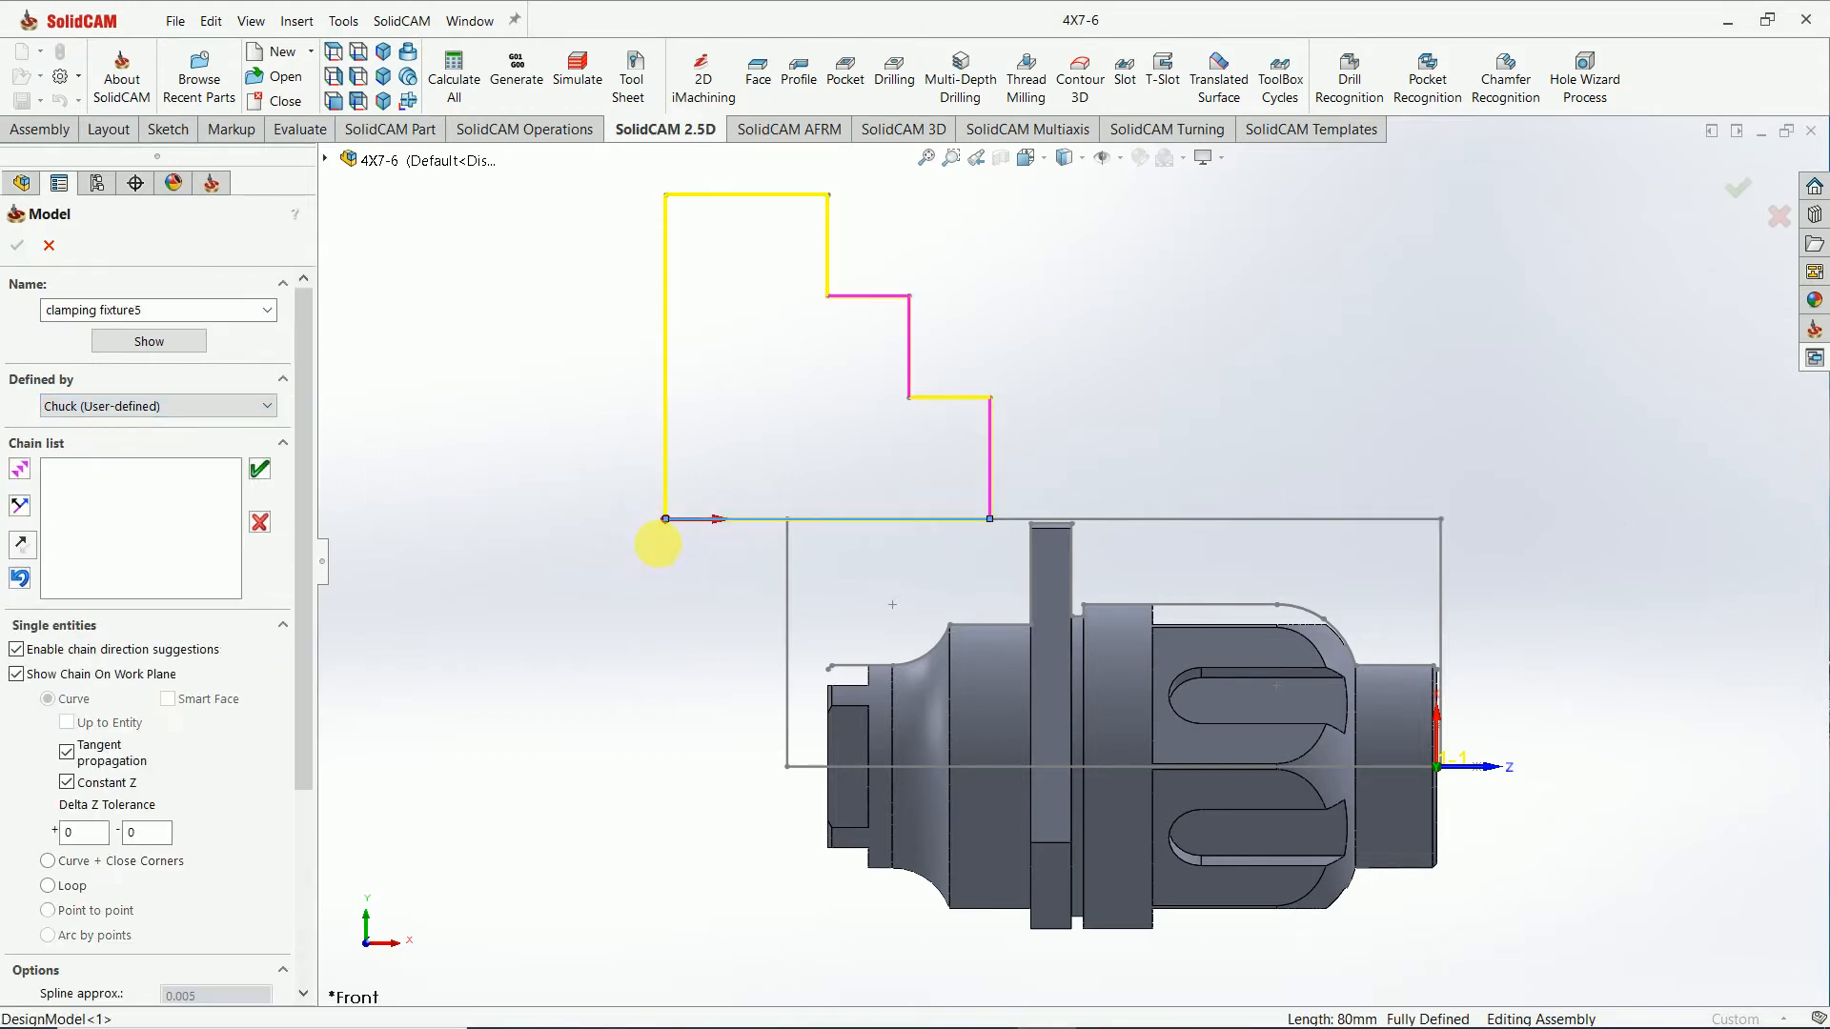
pyautogui.click(658, 534)
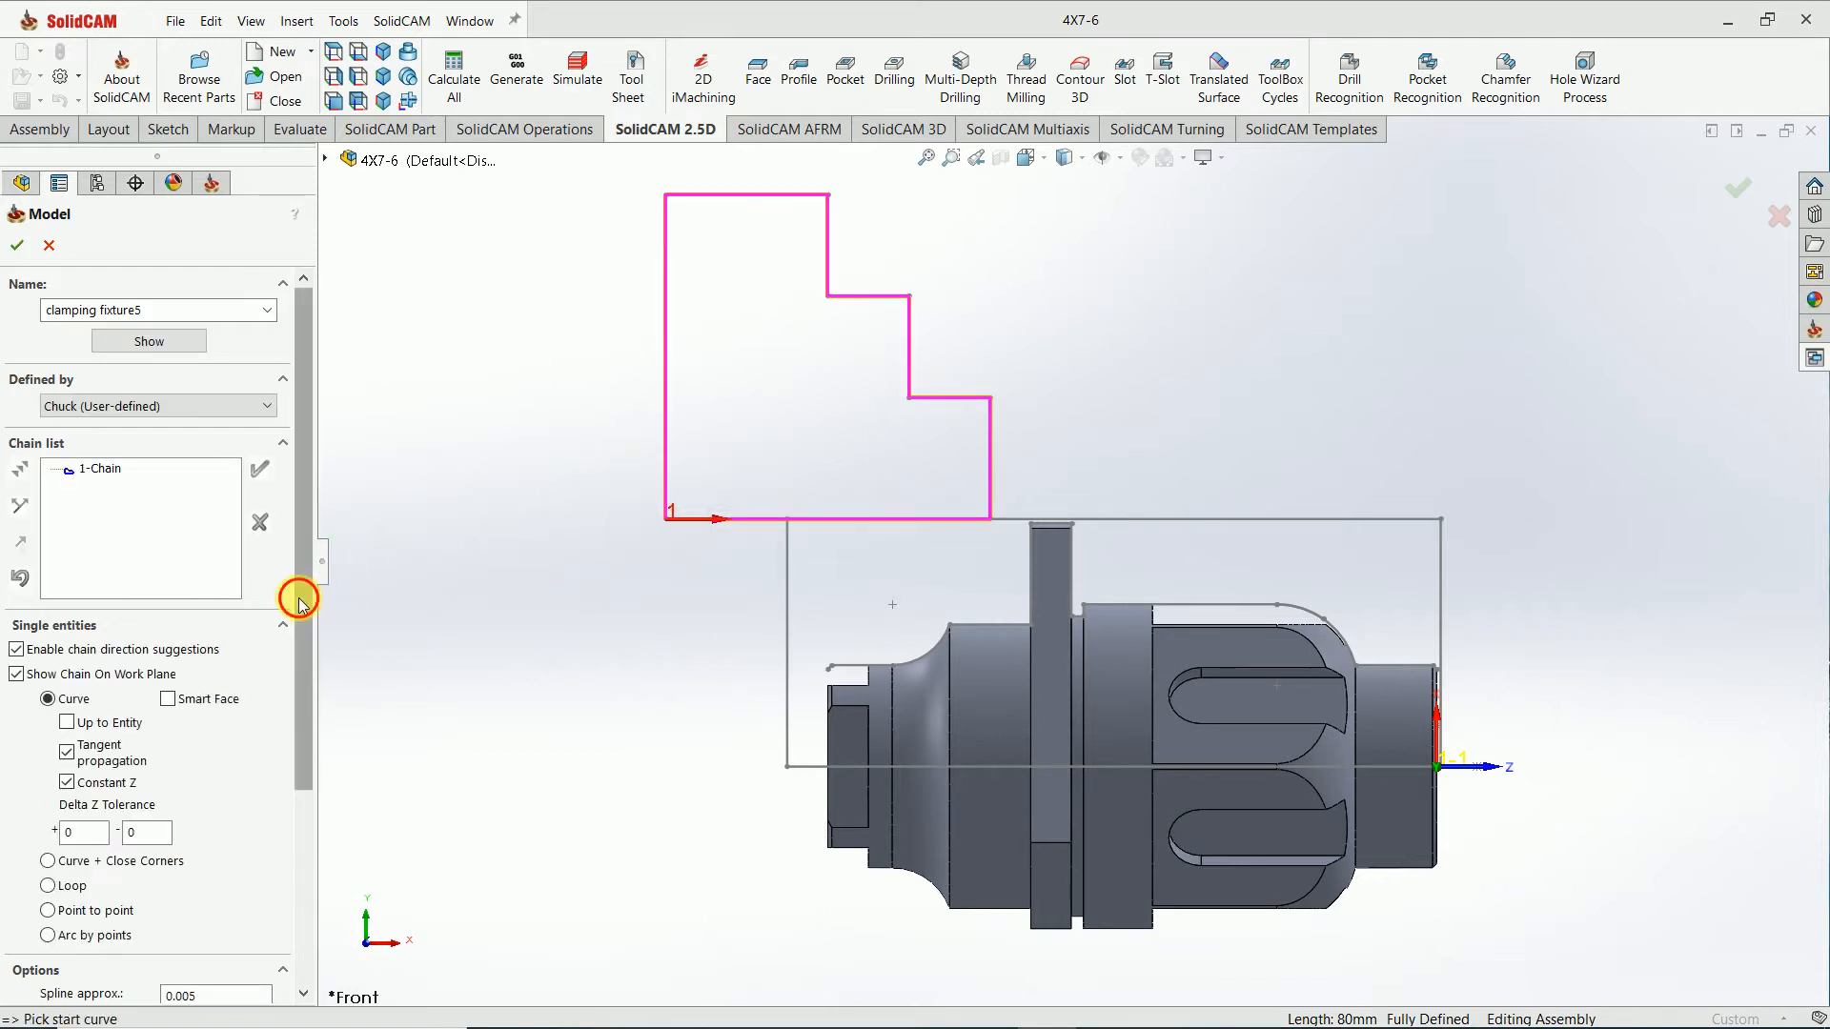
# Pick the jaw profile's corner at the start of the chain and accept the clamping fixture definition.
pyautogui.scroll(-3, 295, 593)
pyautogui.click(190, 827)
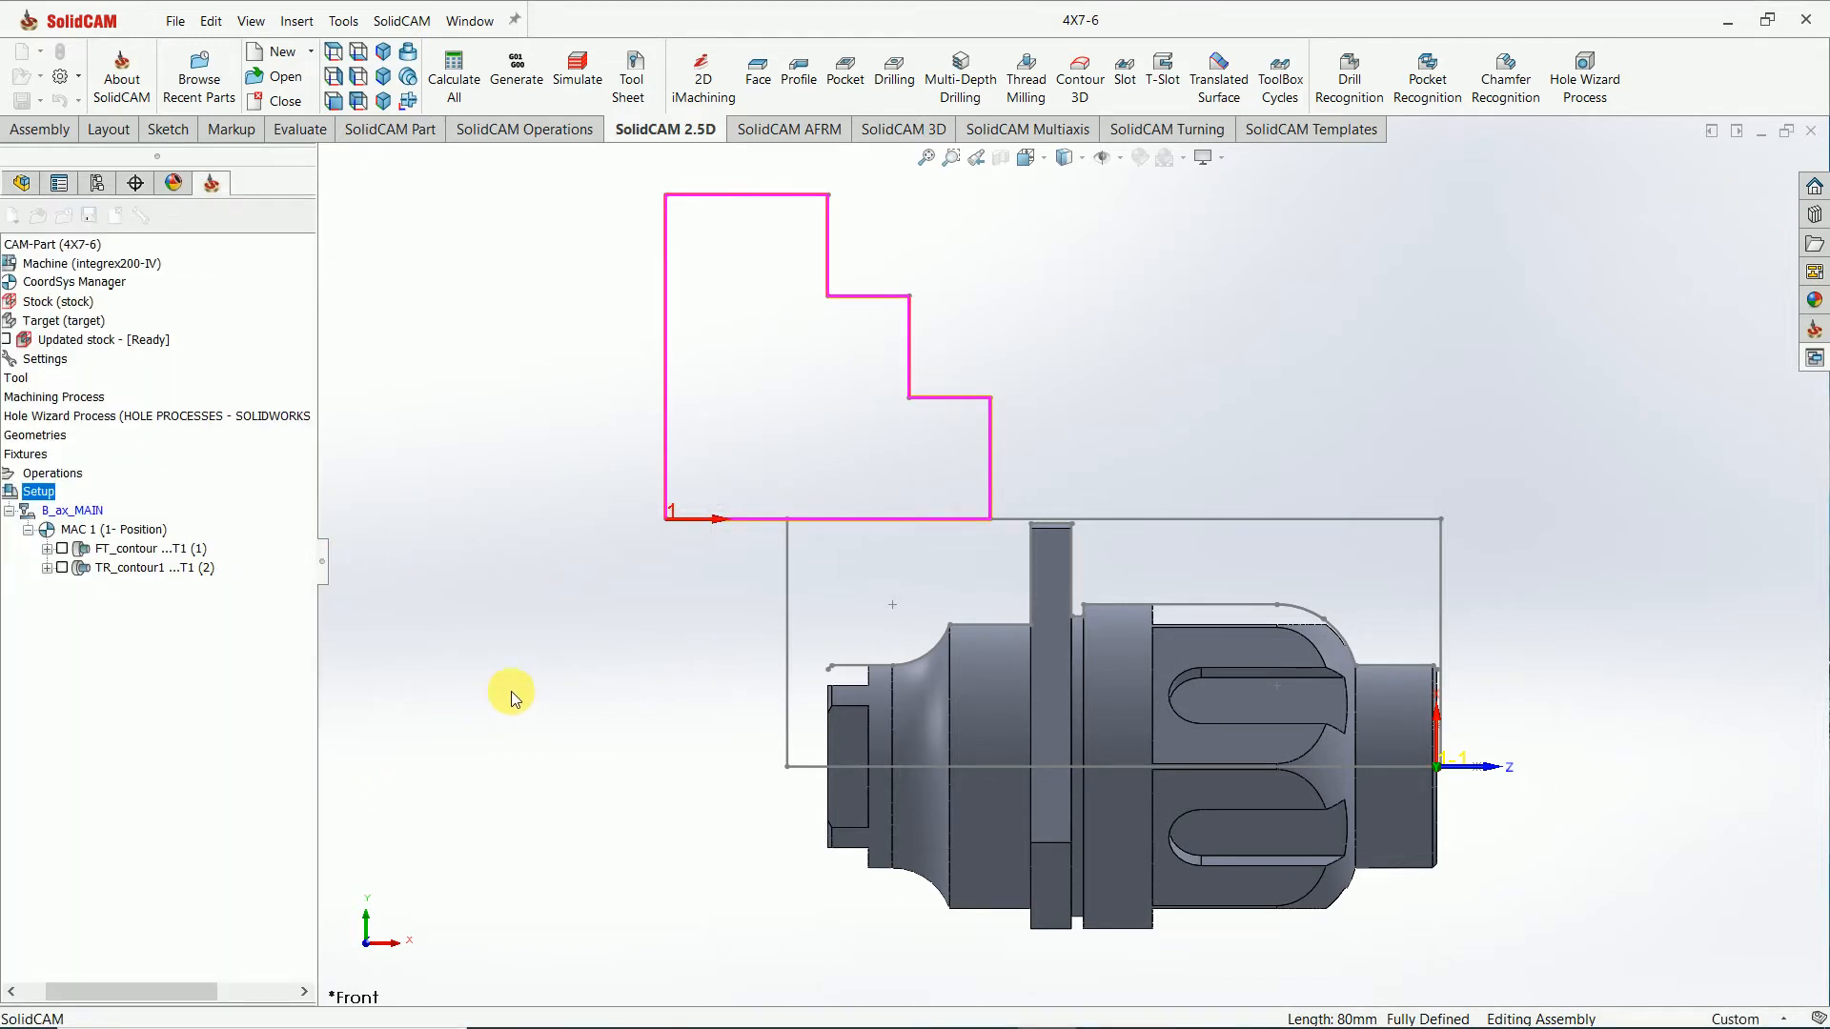
pyautogui.click(667, 520)
pyautogui.click(17, 245)
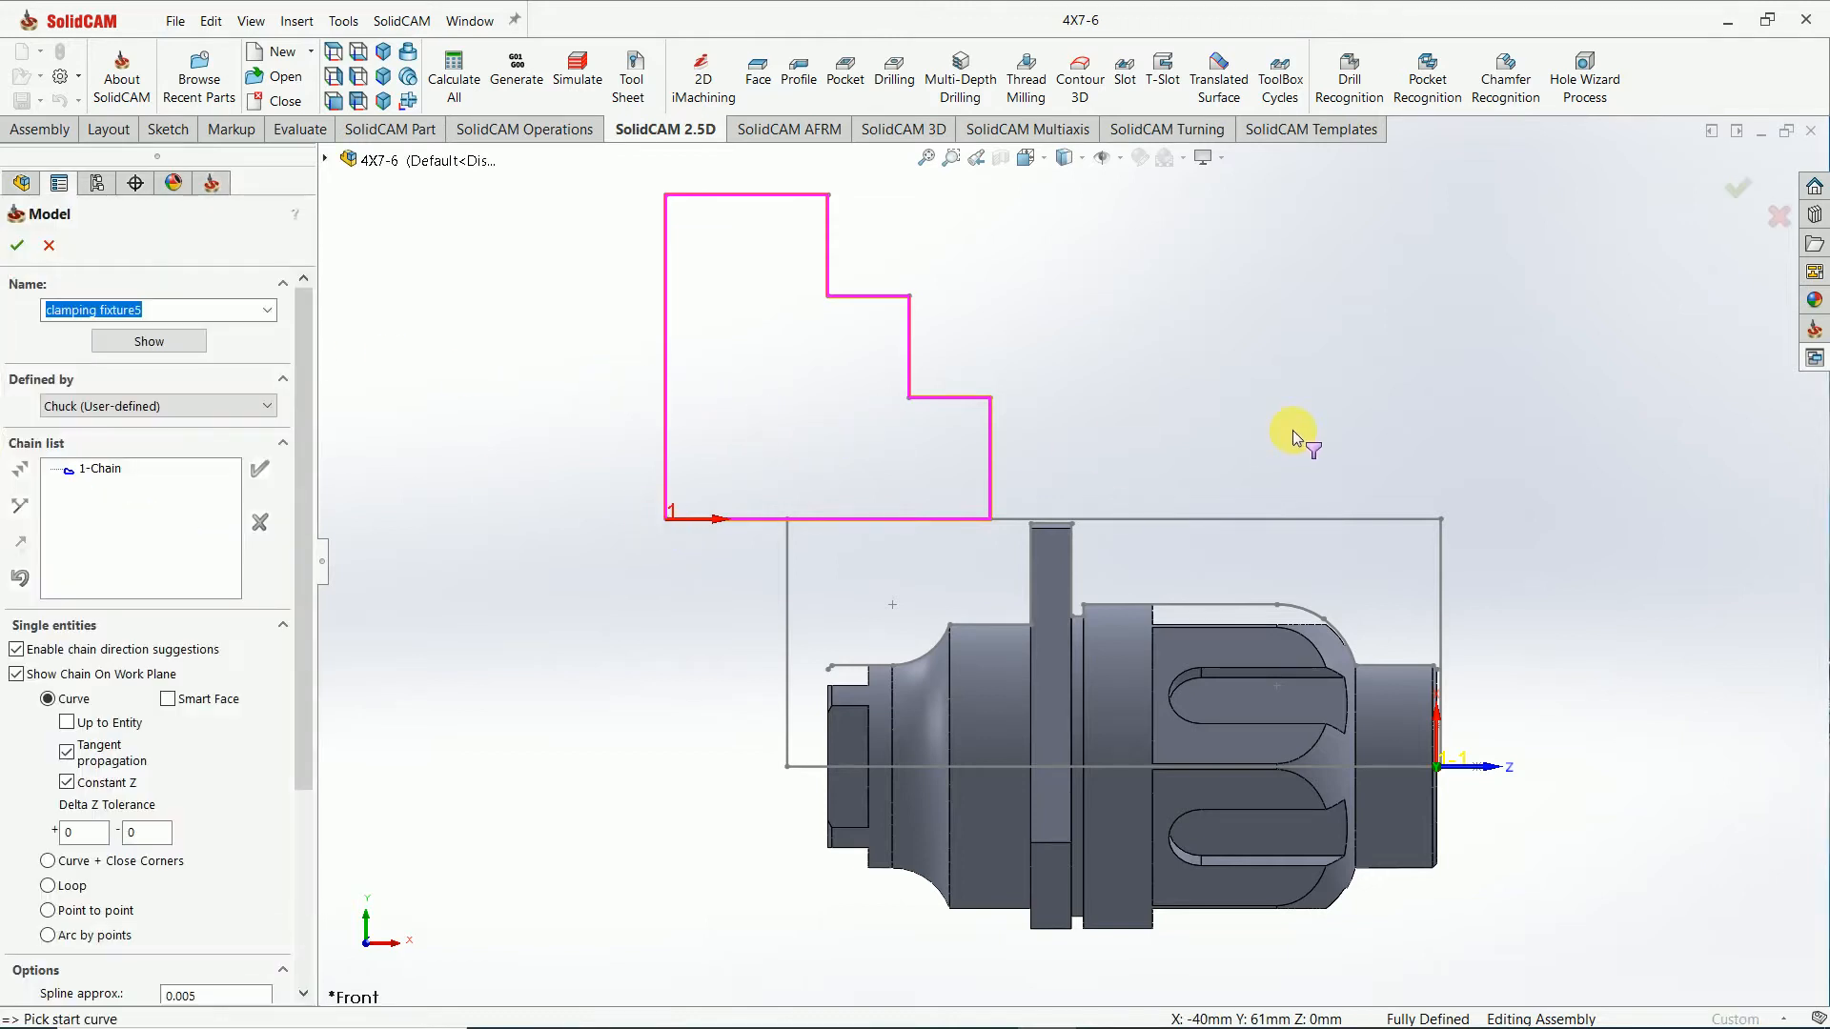
pyautogui.click(12, 251)
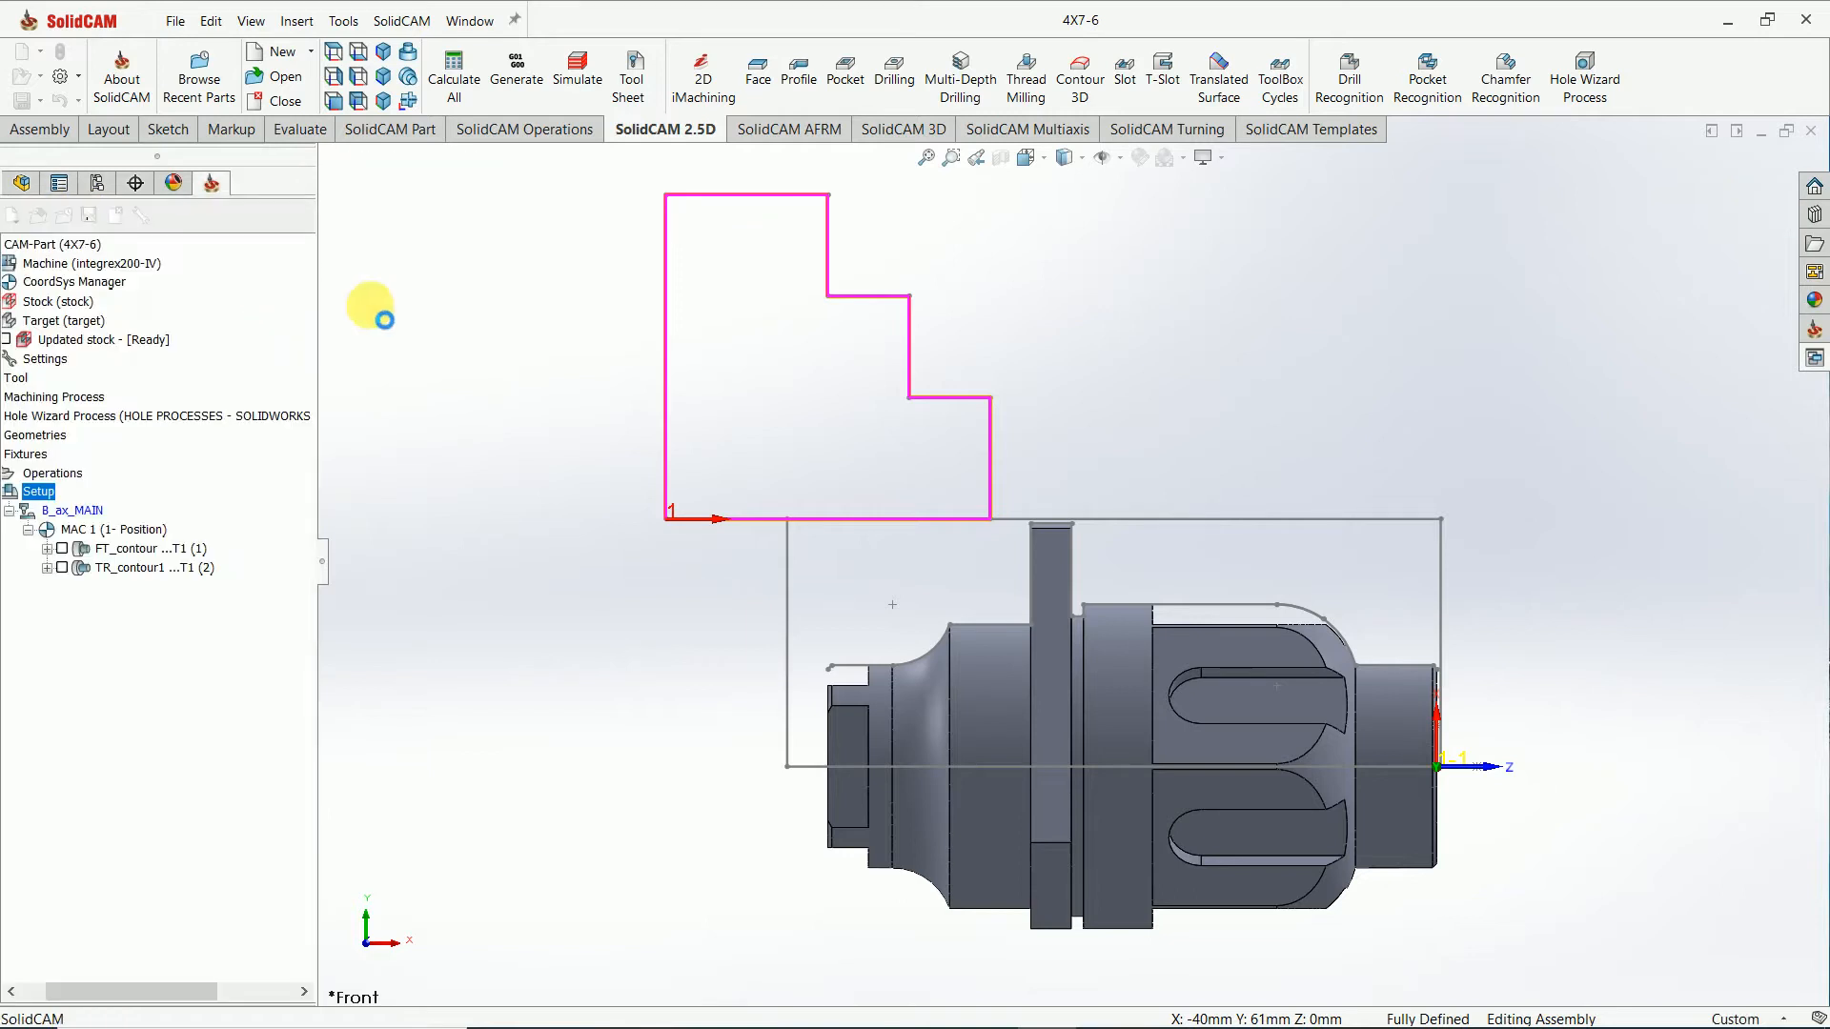
# Inspect the new jaws around the stock in the machine preview and accept the setup with clamping fixture5.
pyautogui.scroll(11, 1387, 471)
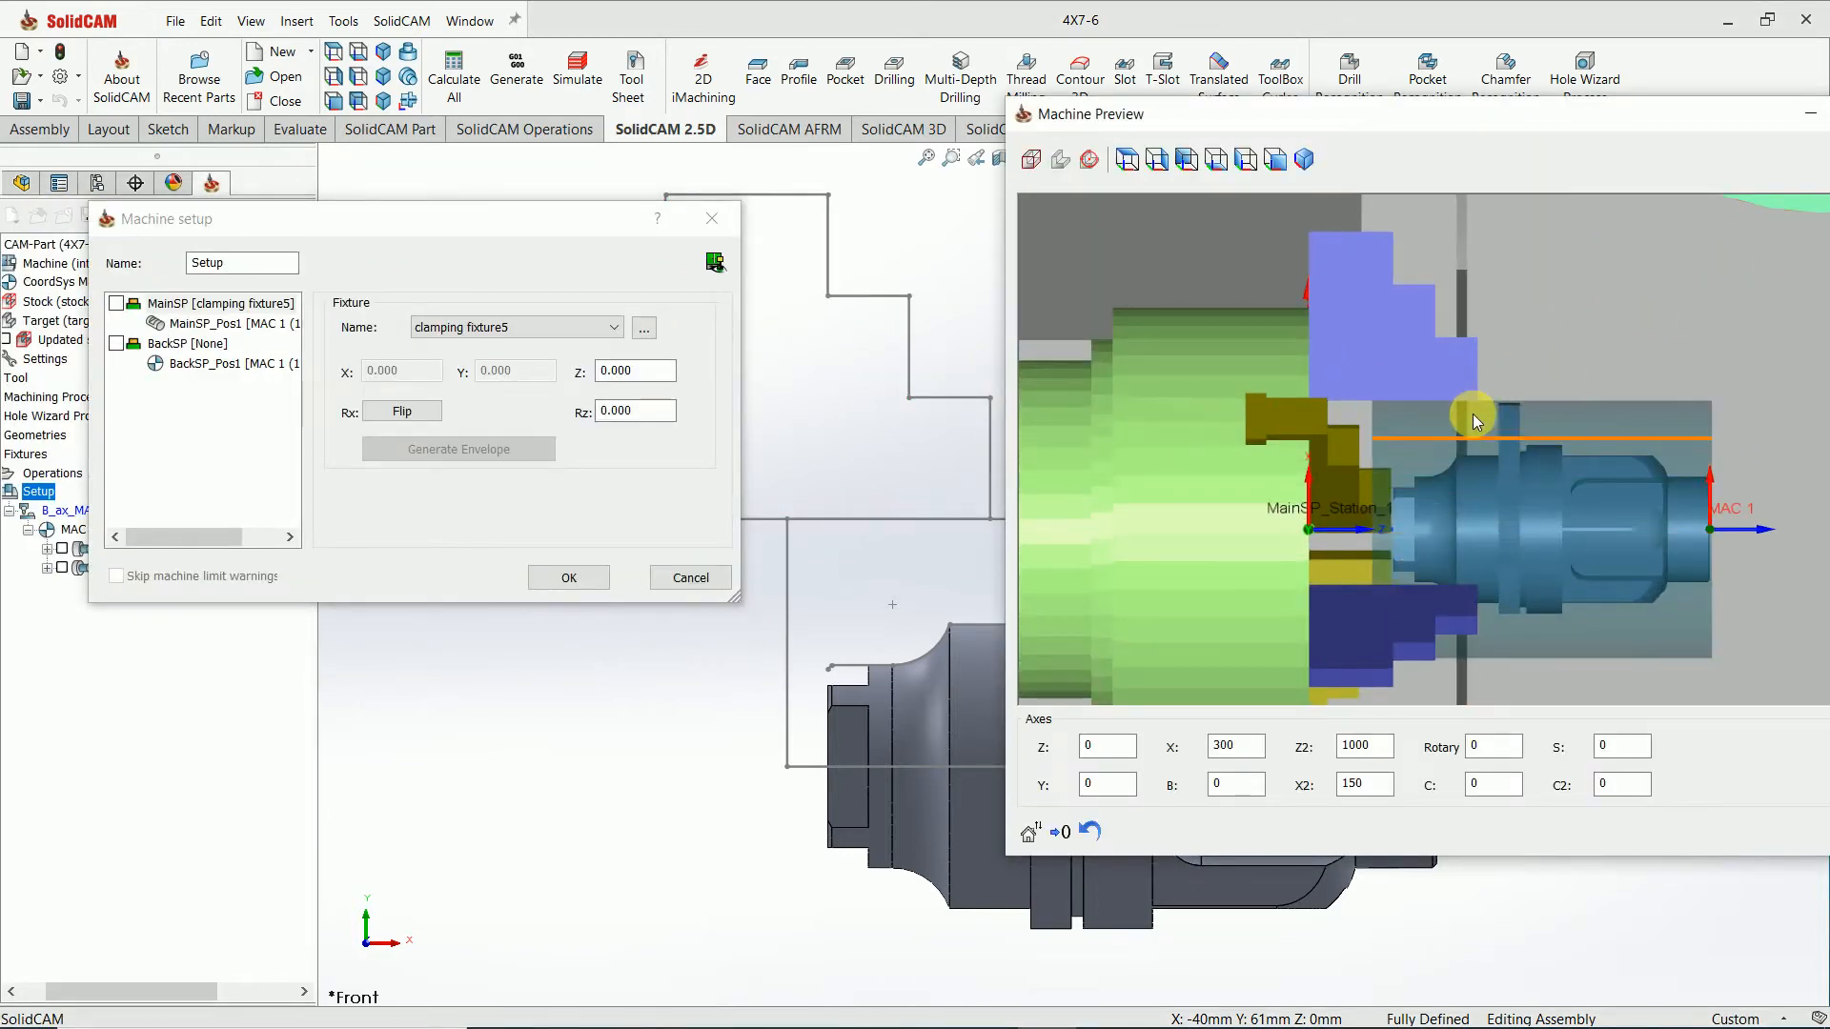
pyautogui.scroll(-10, 1449, 600)
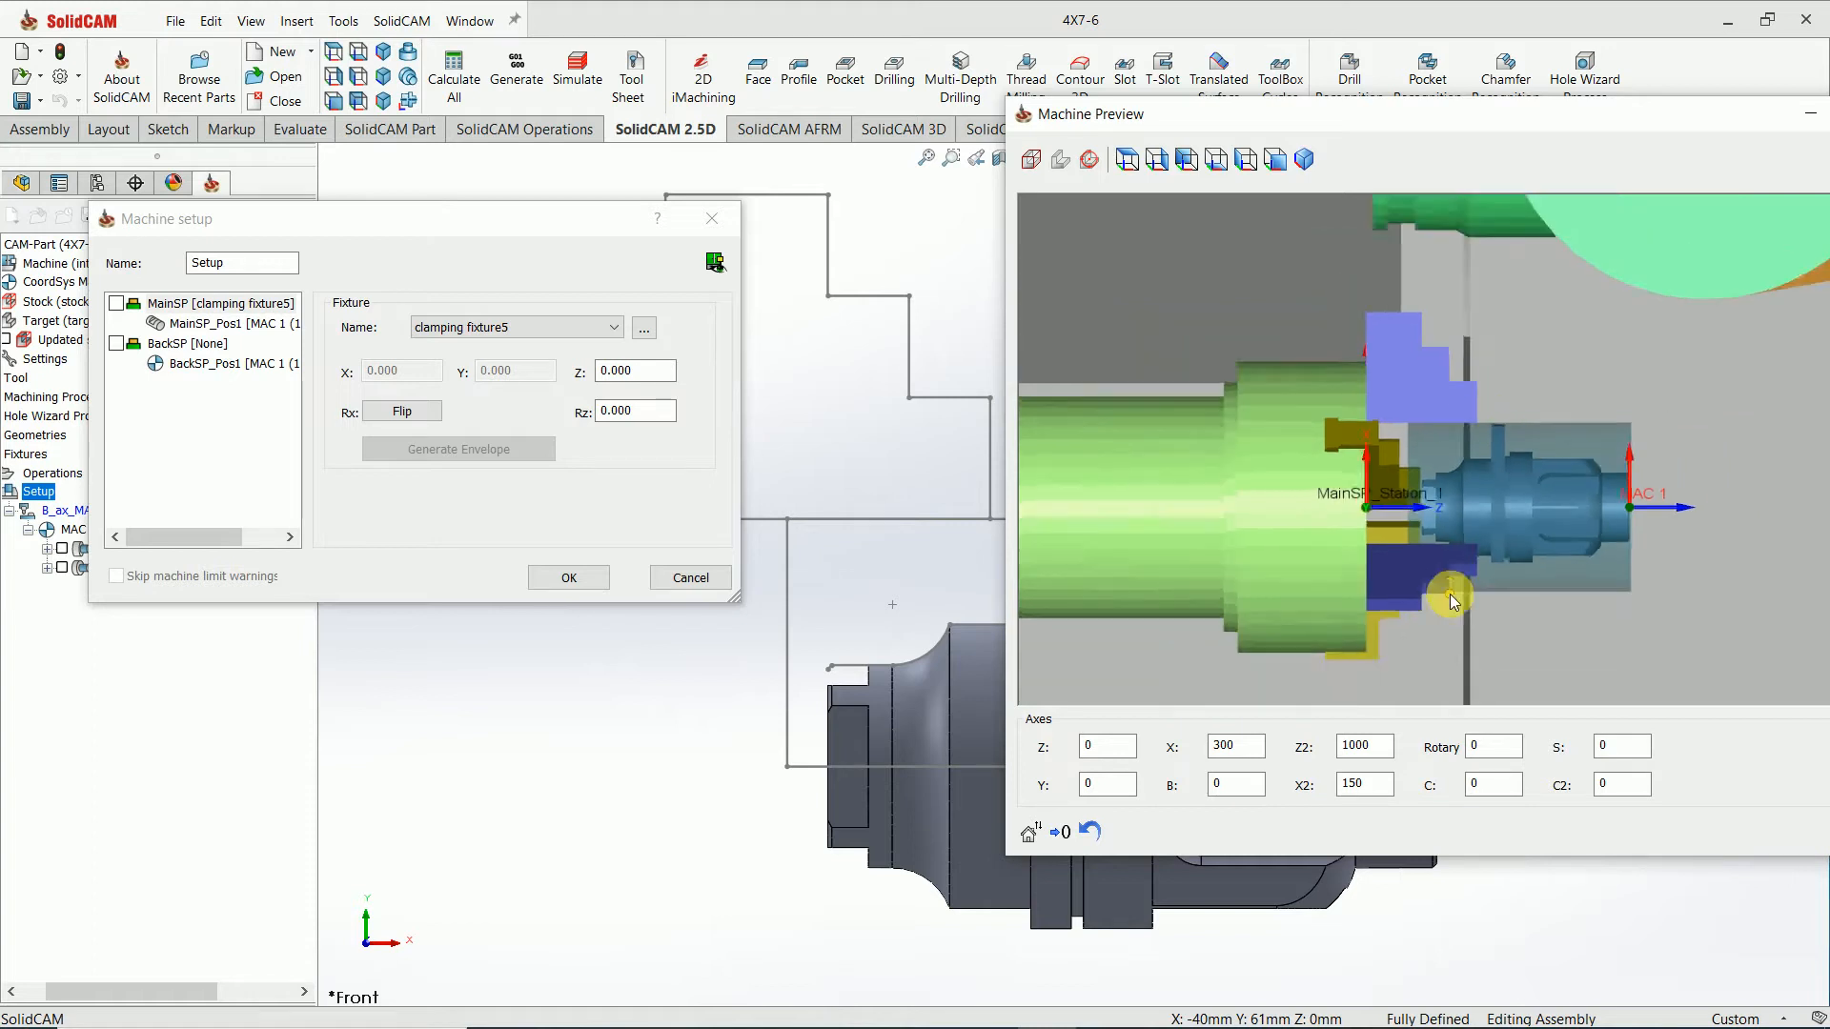
pyautogui.click(569, 578)
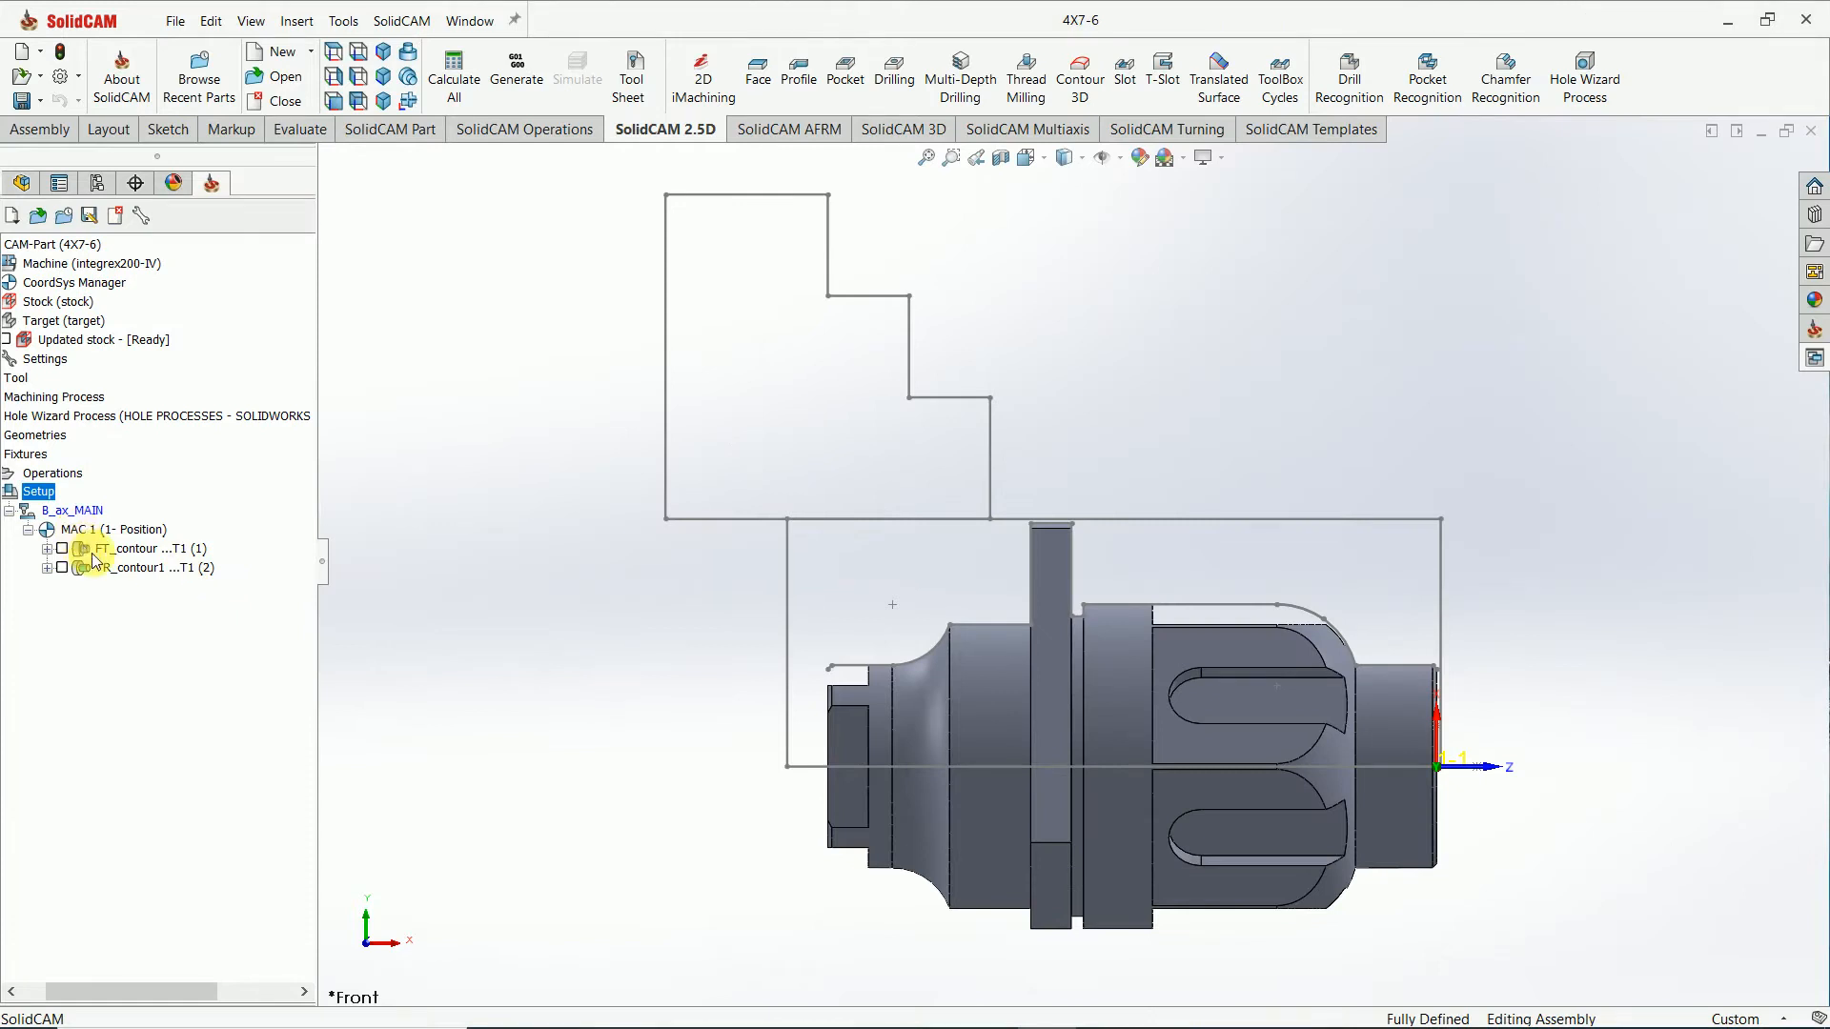
# Open the FT_contour face turning operation to view its tool data and exit without changes.
pyautogui.rightClick(126, 550)
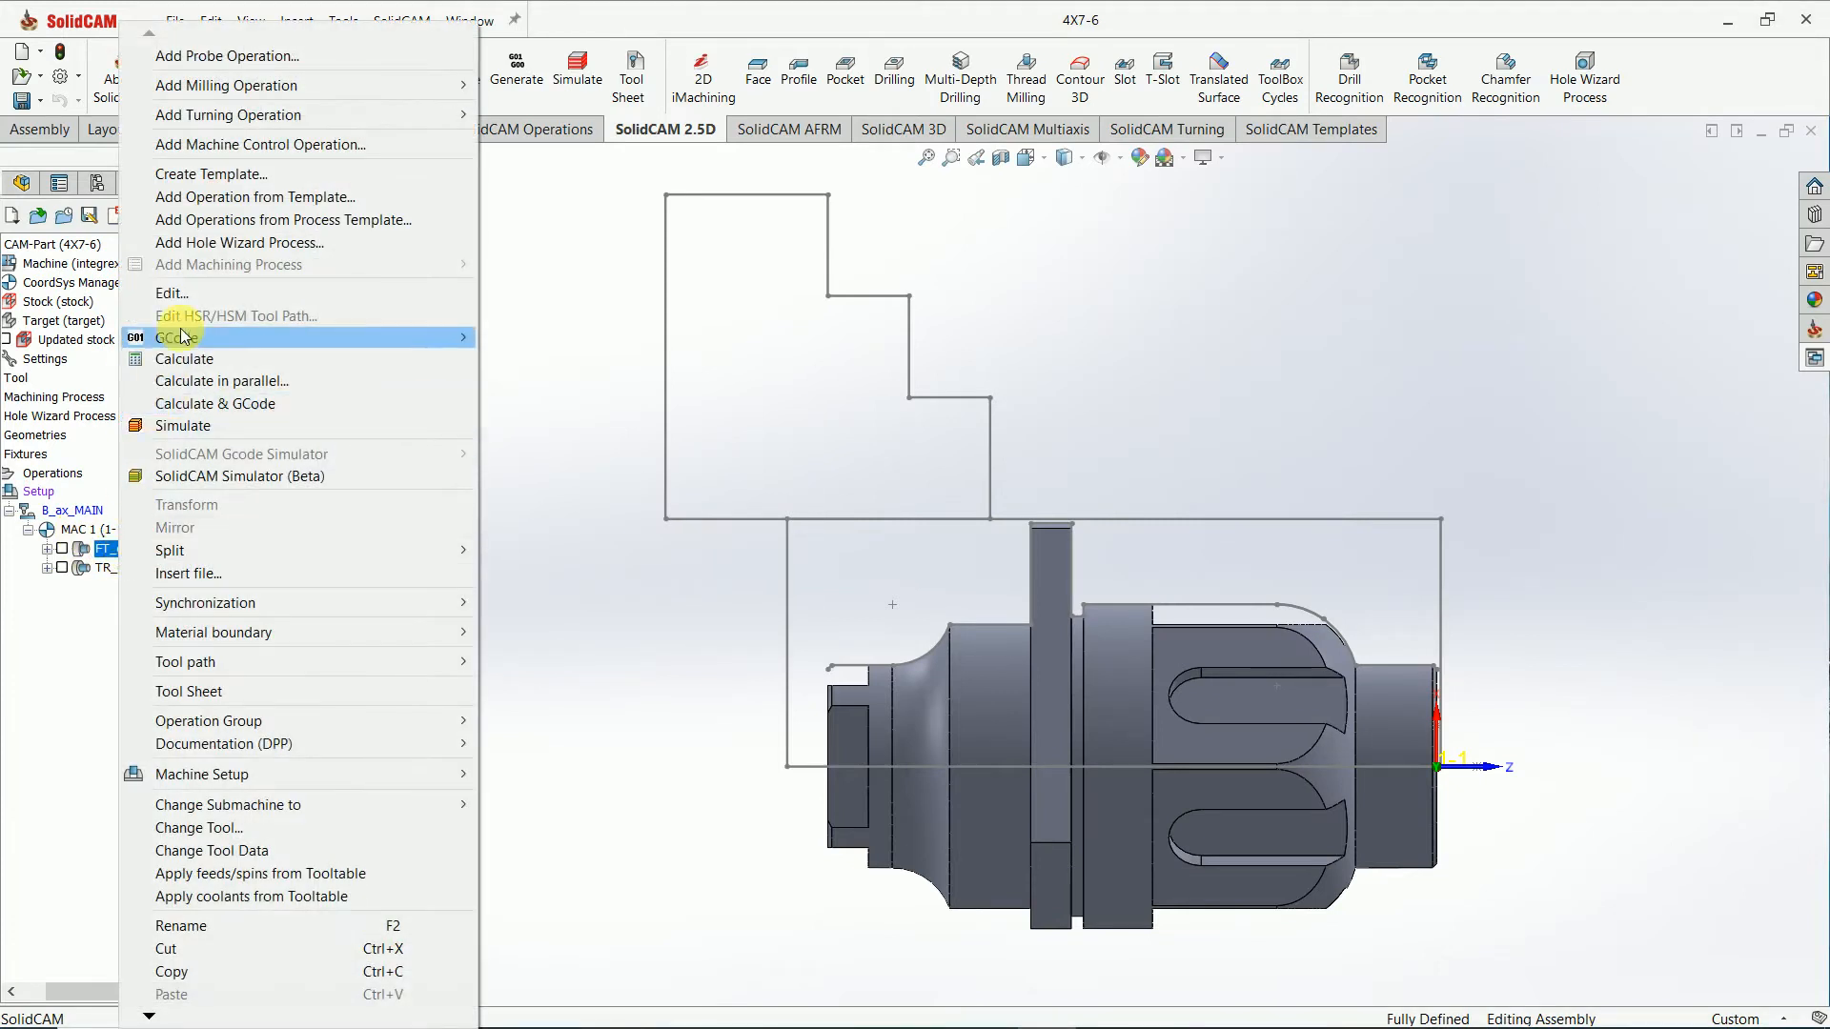
pyautogui.click(181, 292)
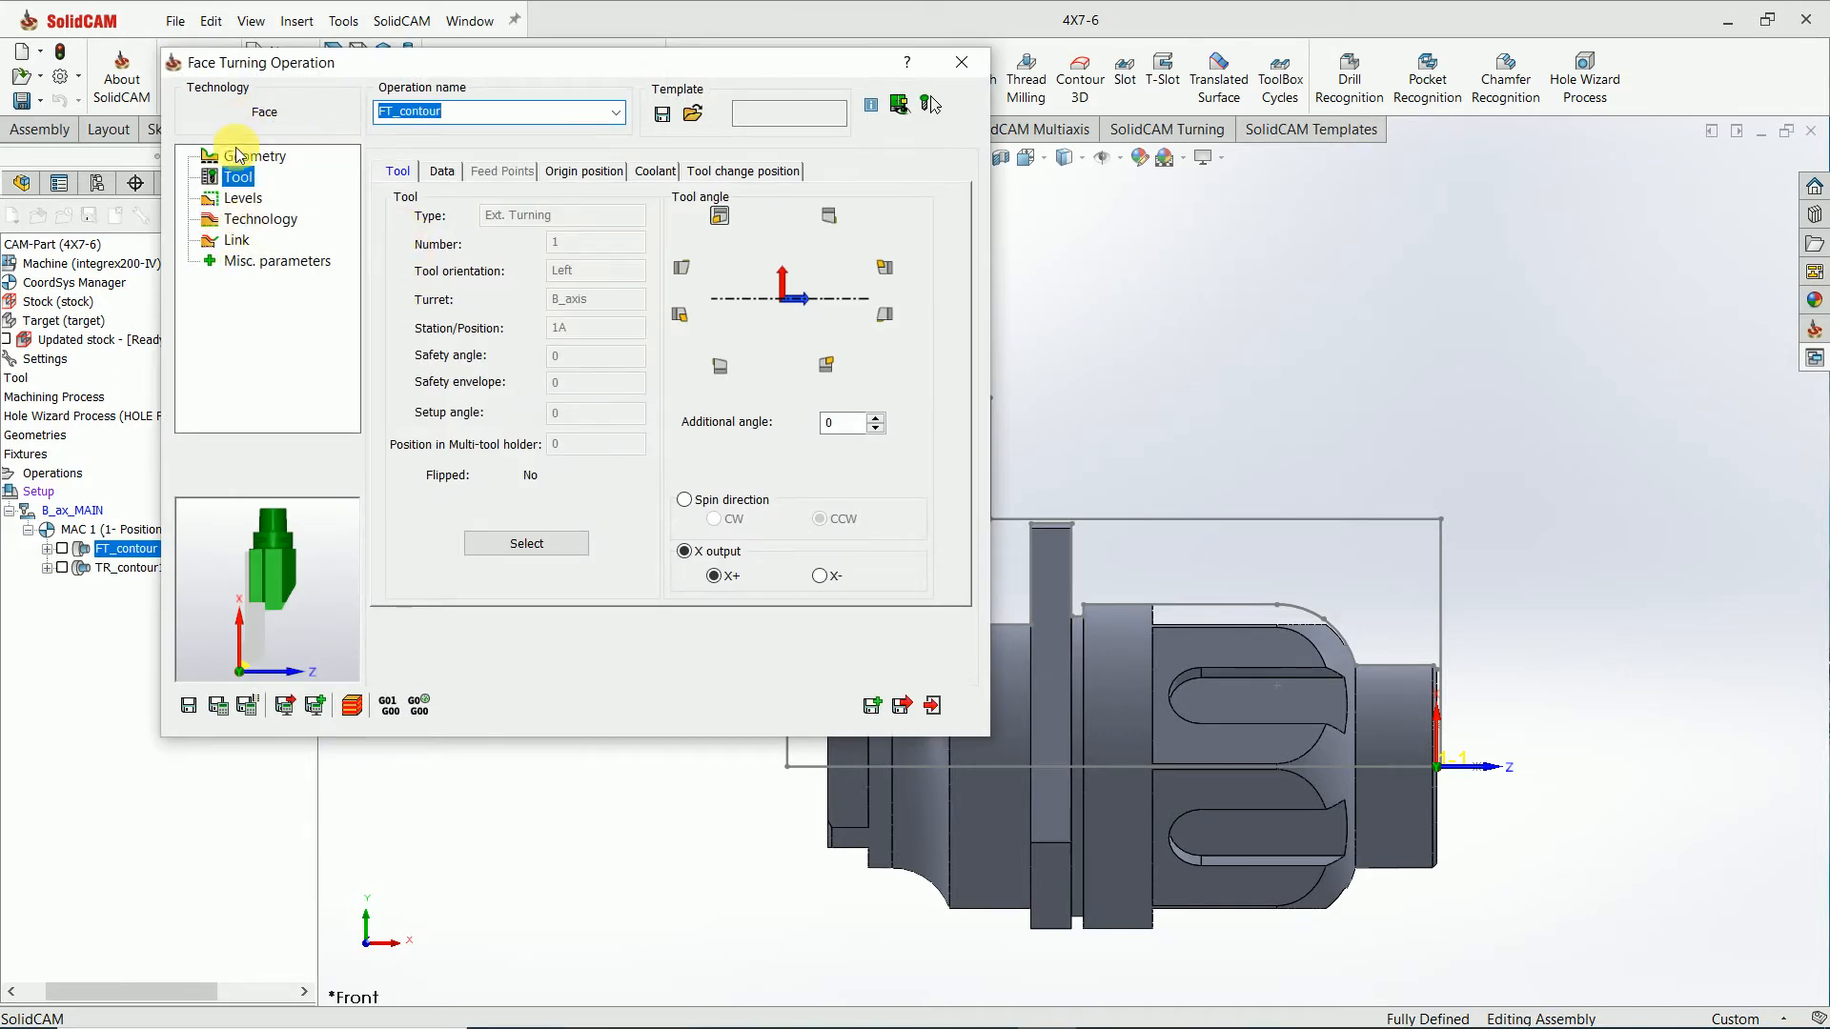
pyautogui.click(931, 710)
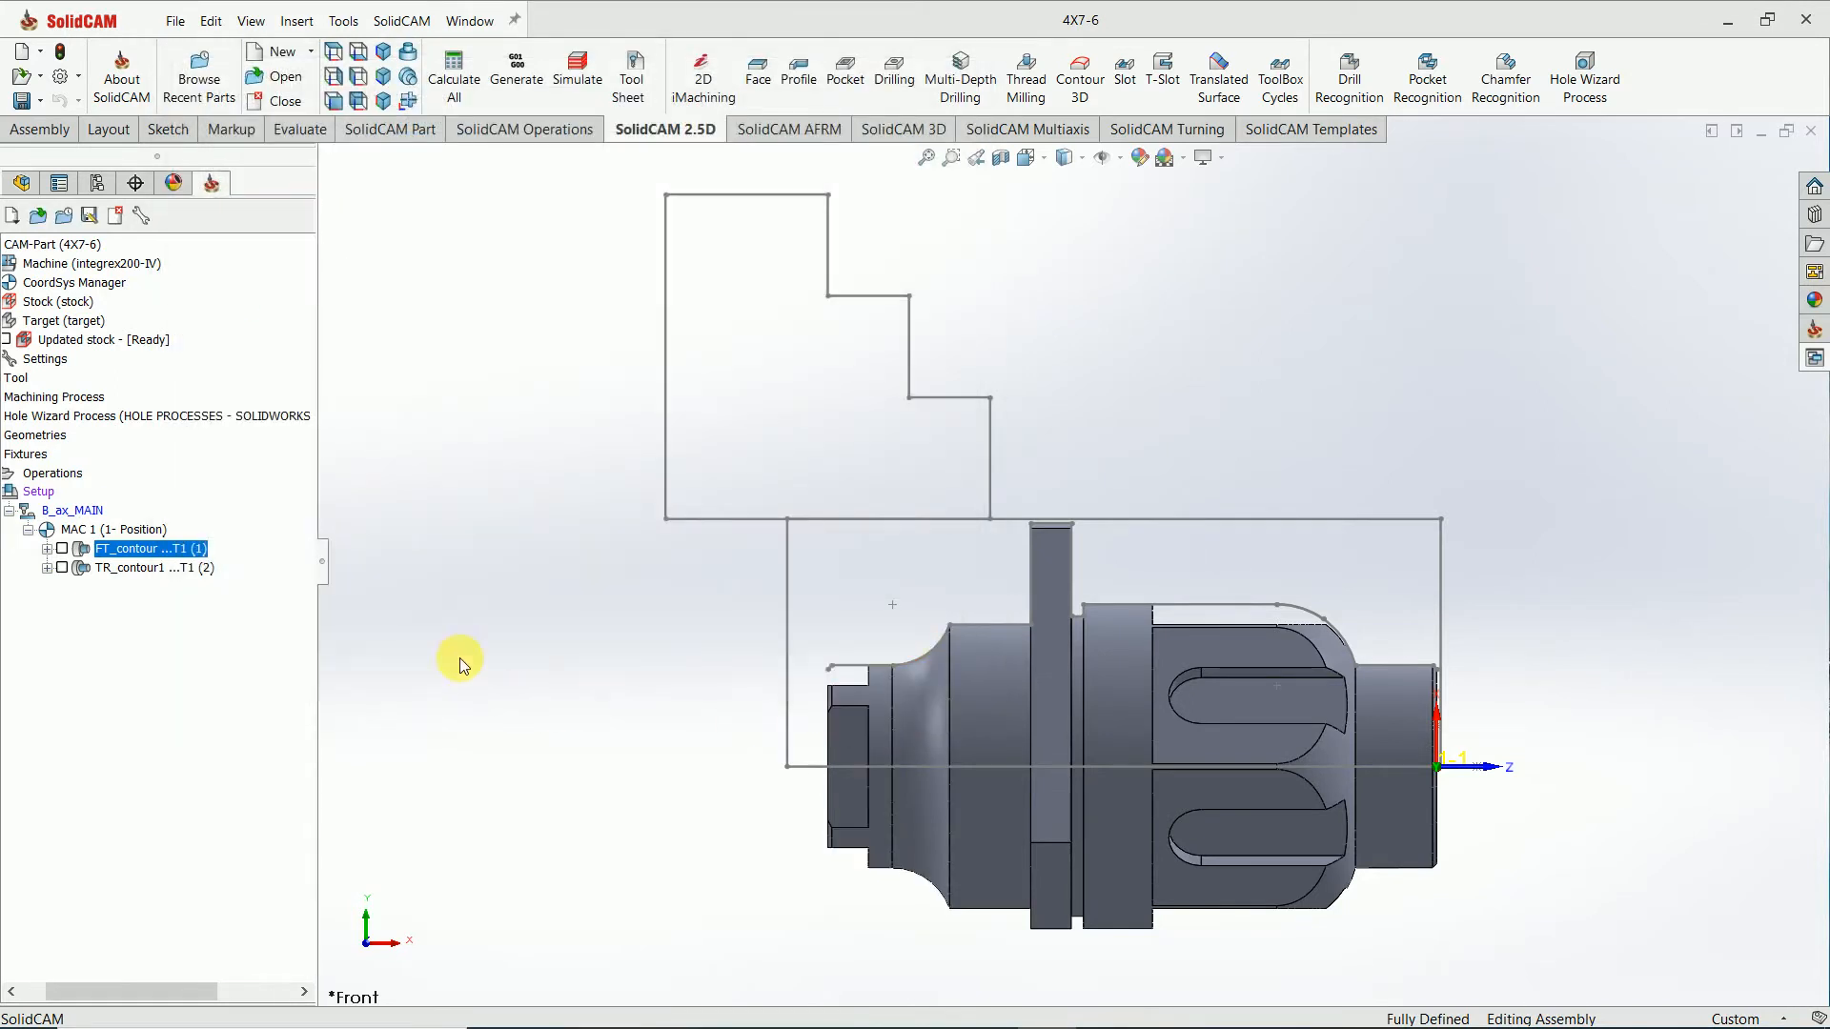
# Simulate all operations in the Machine Simulation mode.
pyautogui.rightClick(61, 476)
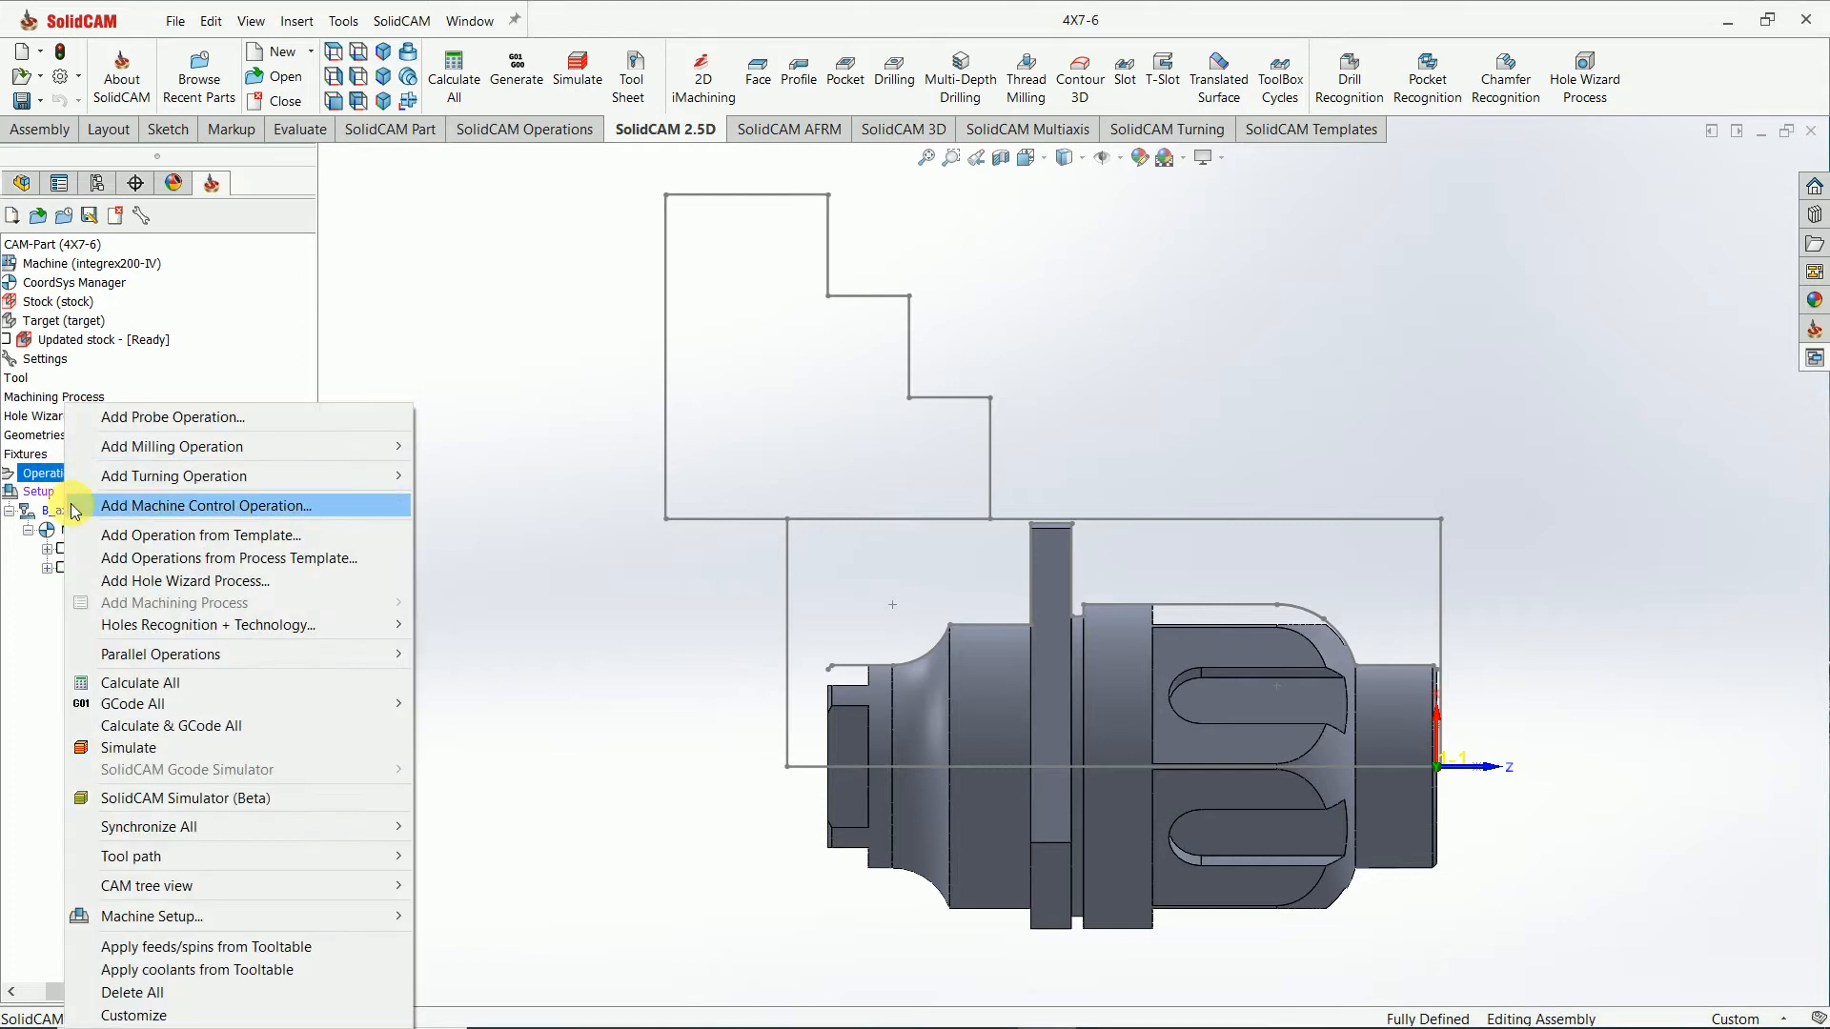
pyautogui.click(84, 745)
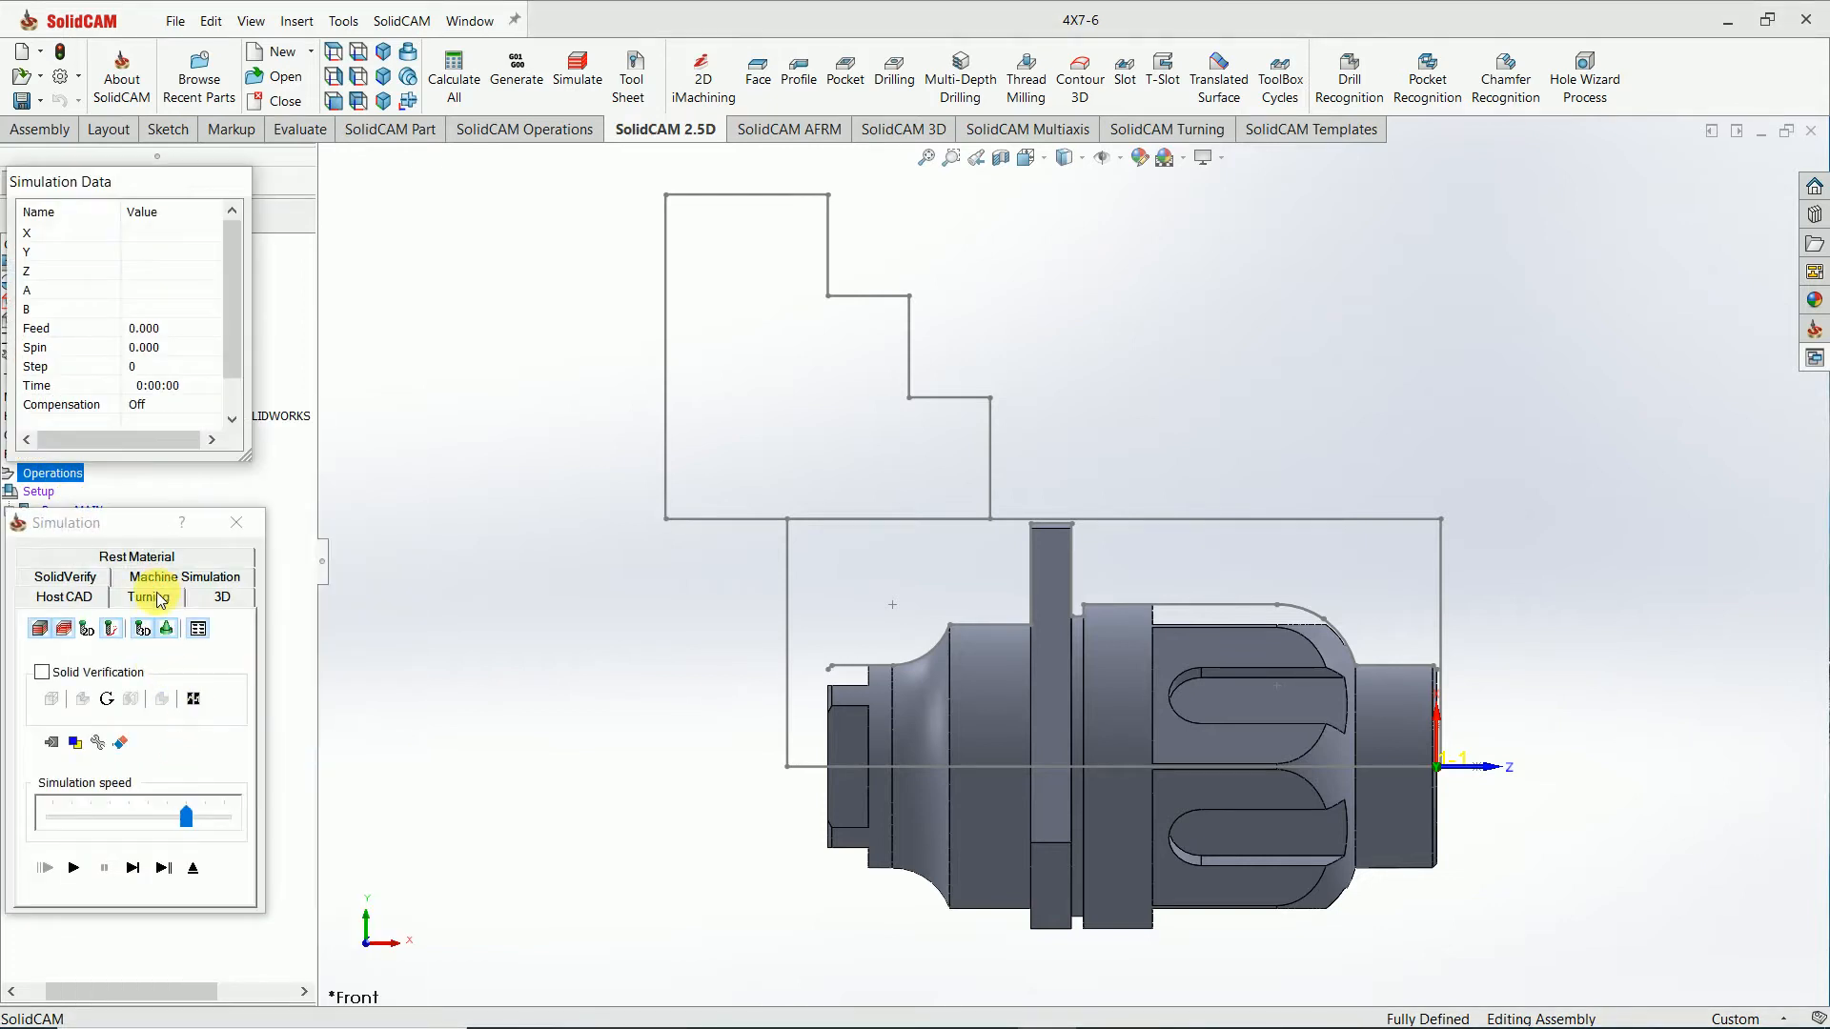
pyautogui.click(178, 582)
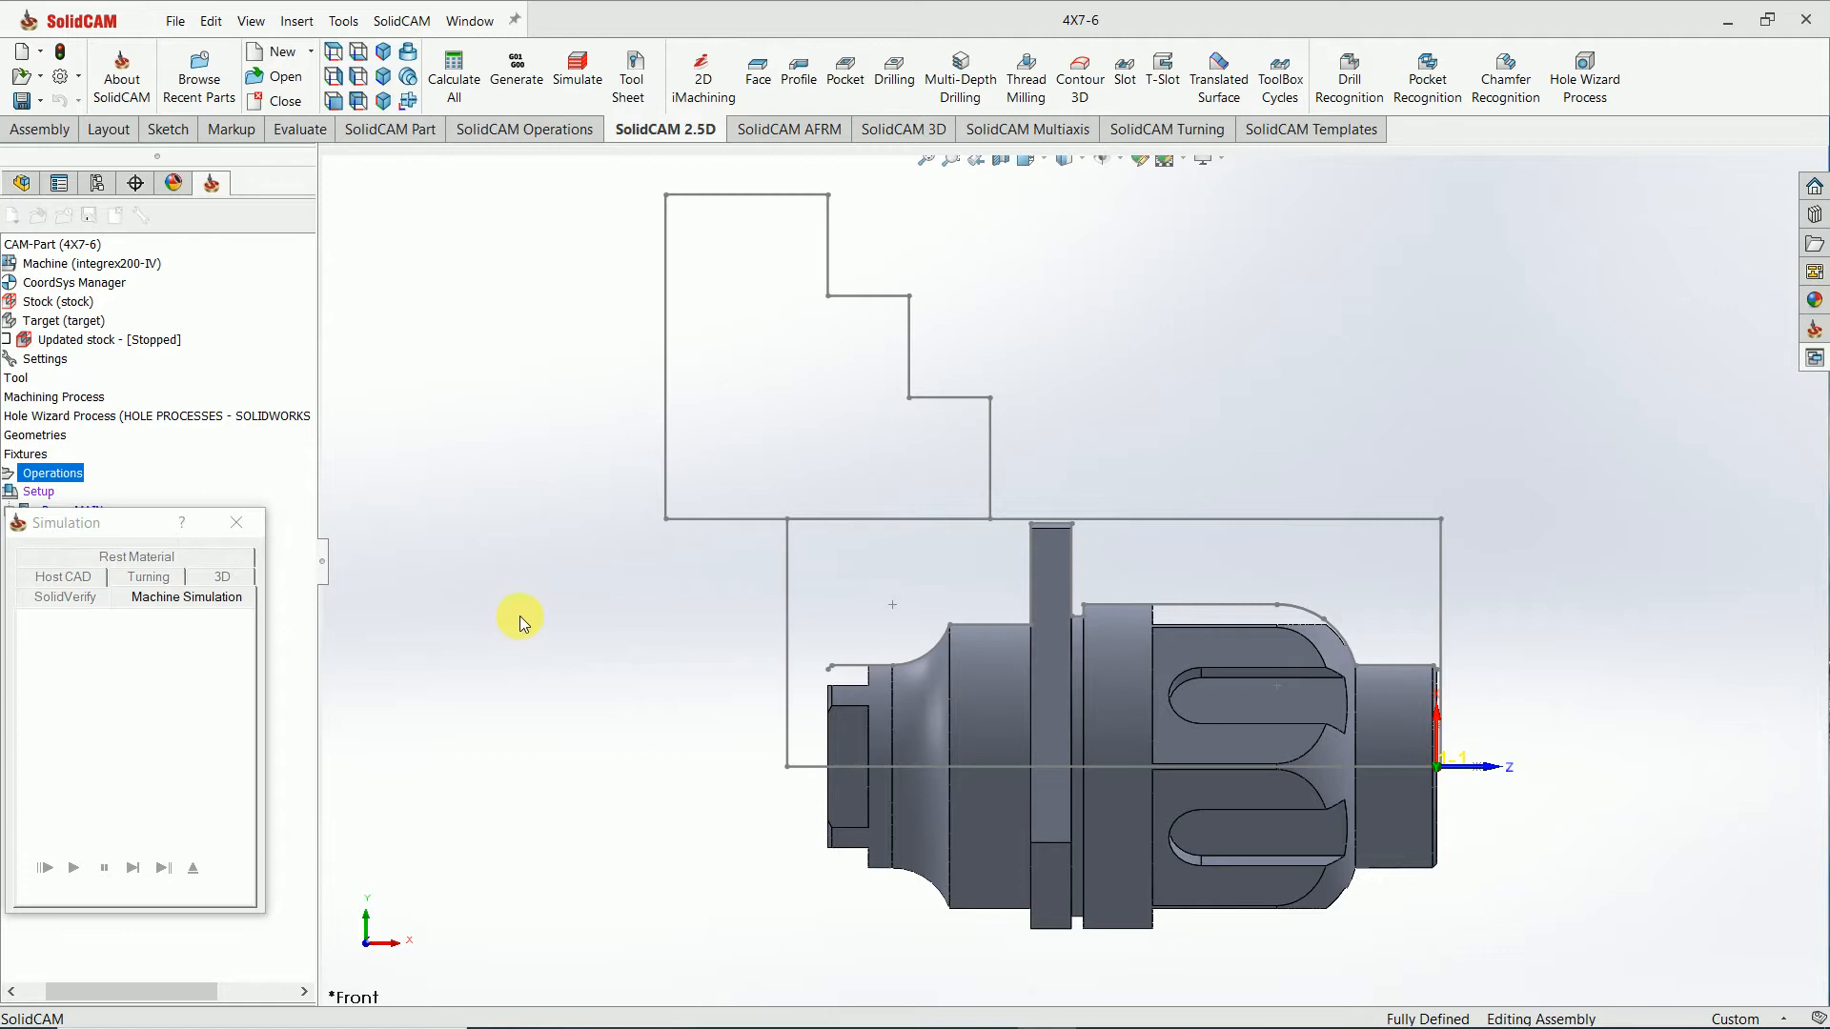
pyautogui.click(236, 524)
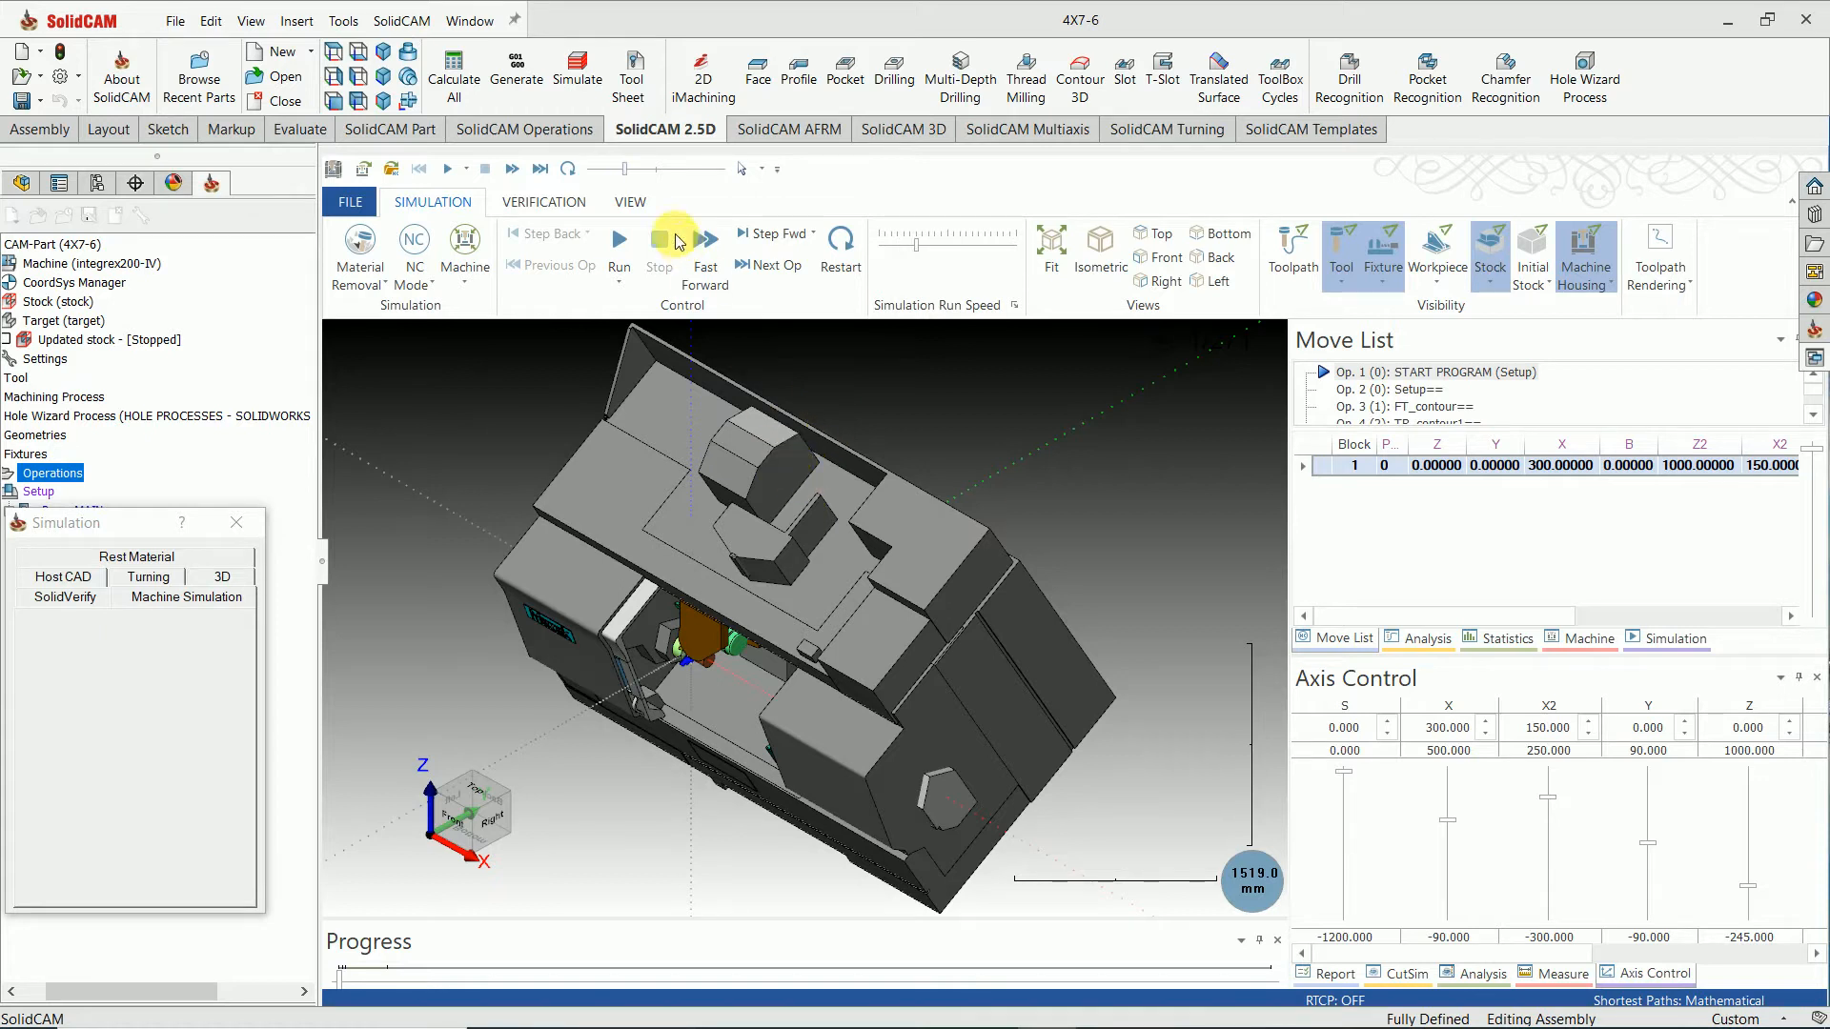
# Examine the main spindle chuck, its jaws and the clamped stock inside the simulated machine.
pyautogui.scroll(-5, 861, 426)
pyautogui.scroll(6, 861, 426)
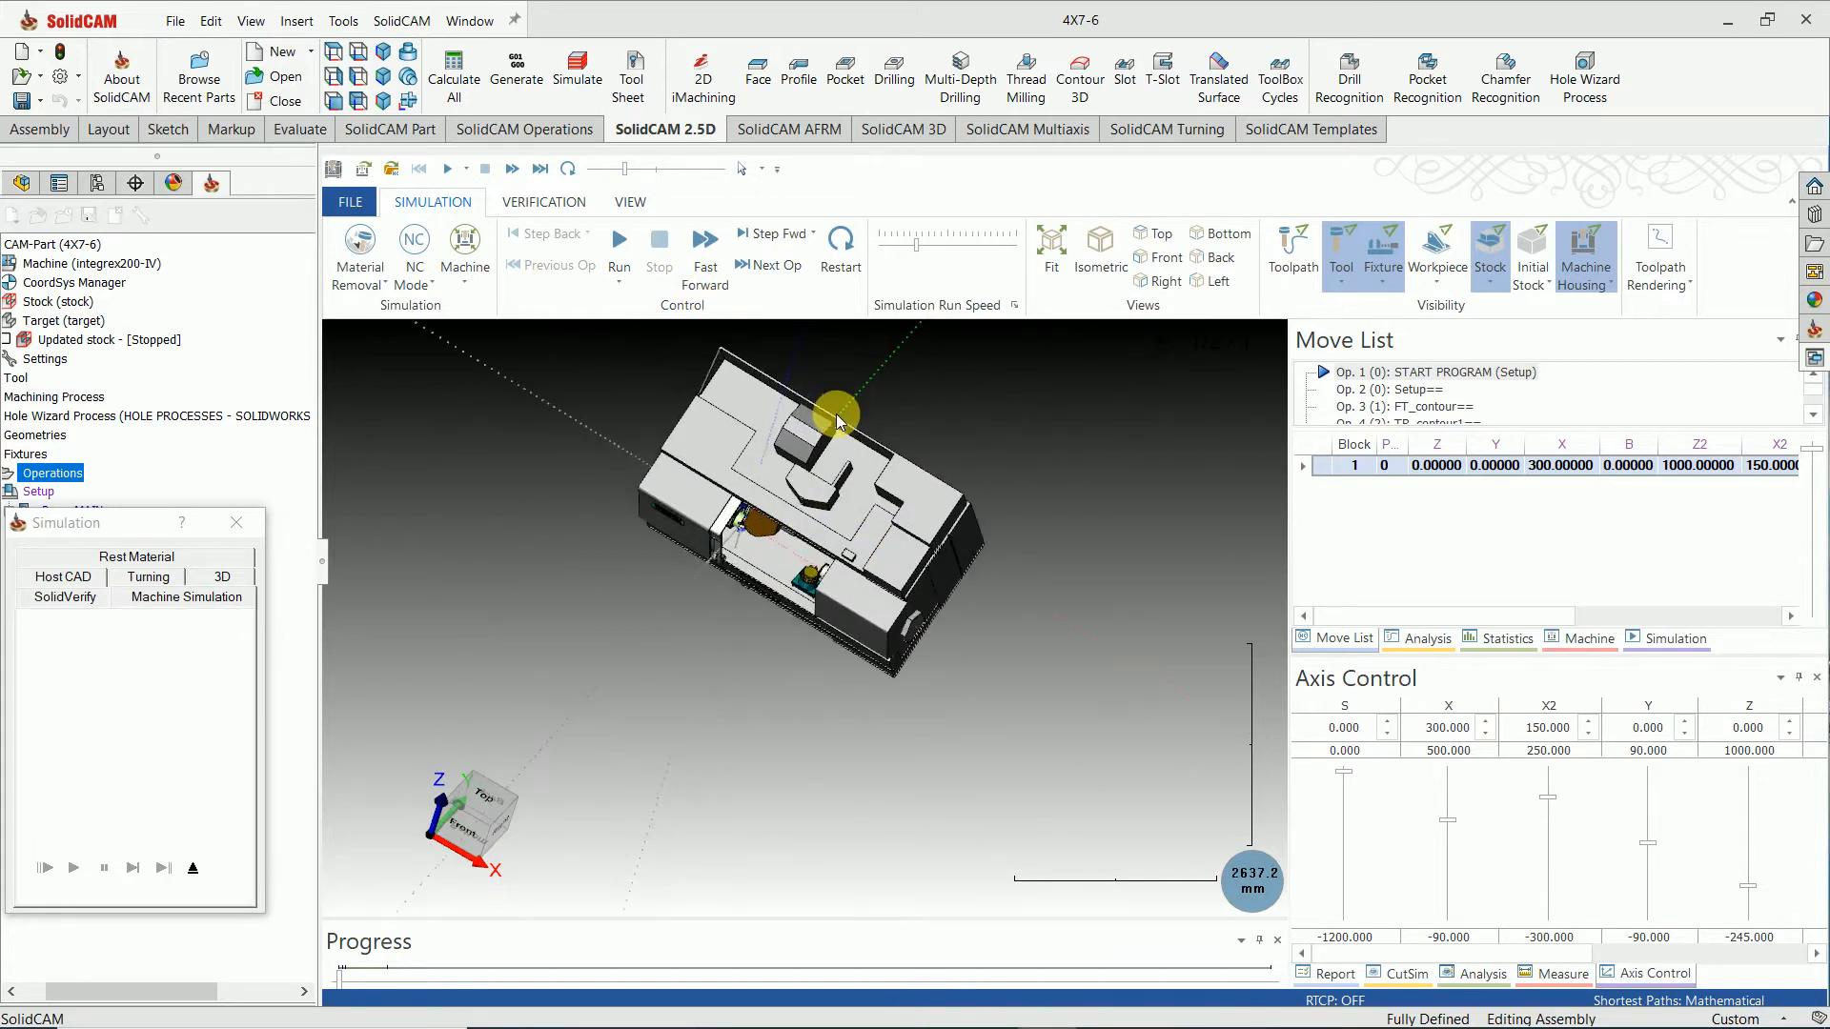
pyautogui.moveTo(797, 419); pyautogui.dragTo(833, 450, button='middle')
pyautogui.scroll(3, 708, 694)
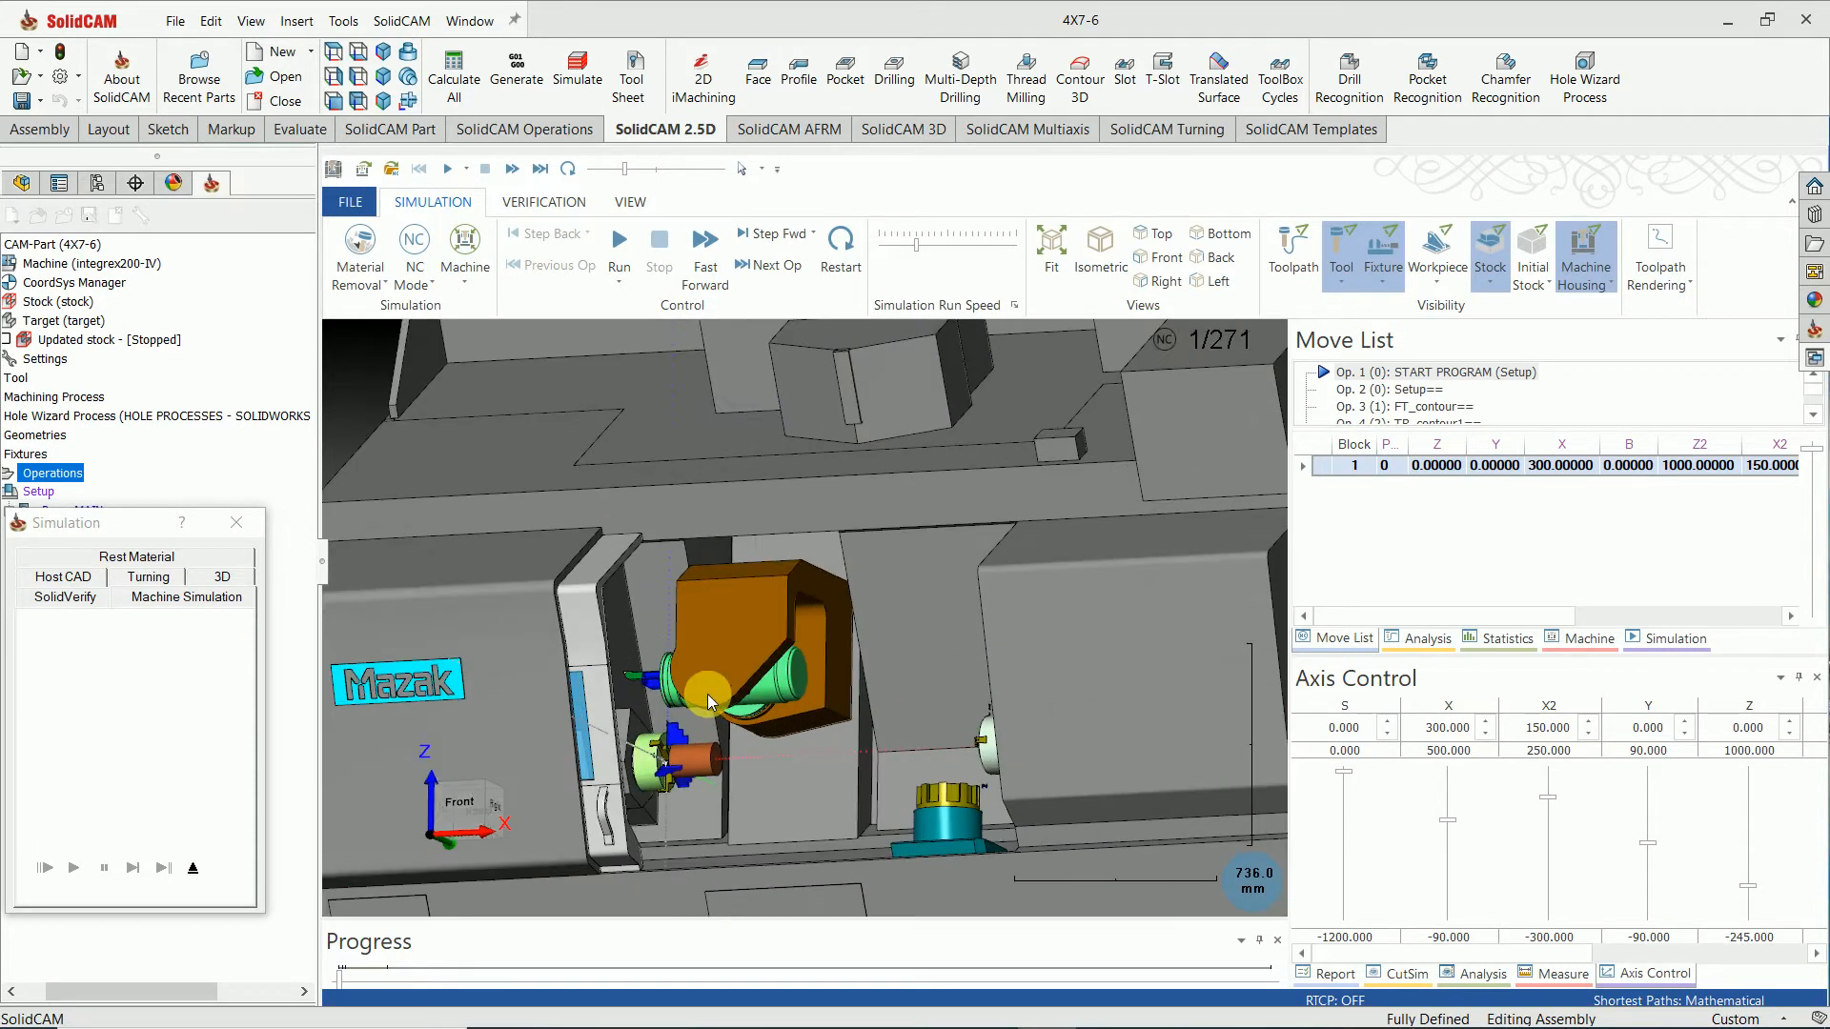
pyautogui.scroll(-4, 707, 694)
pyautogui.scroll(3, 677, 712)
pyautogui.scroll(6, 713, 622)
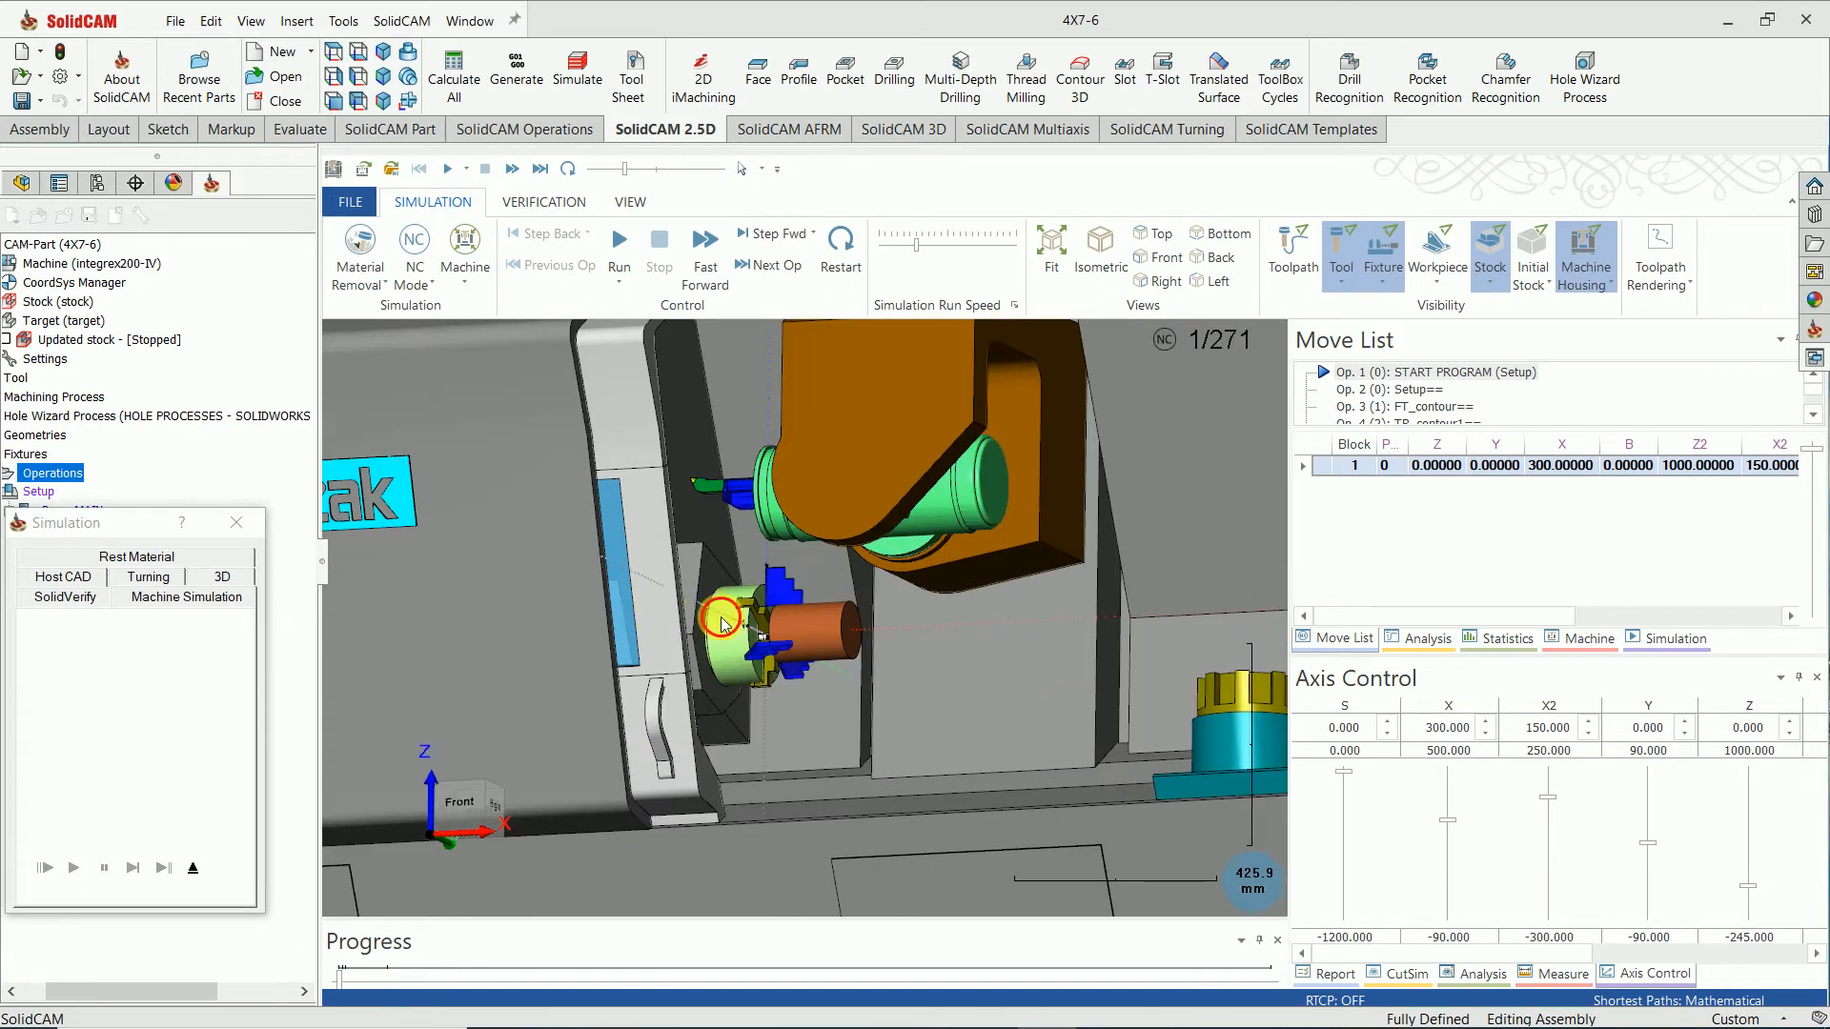
pyautogui.scroll(2, 715, 624)
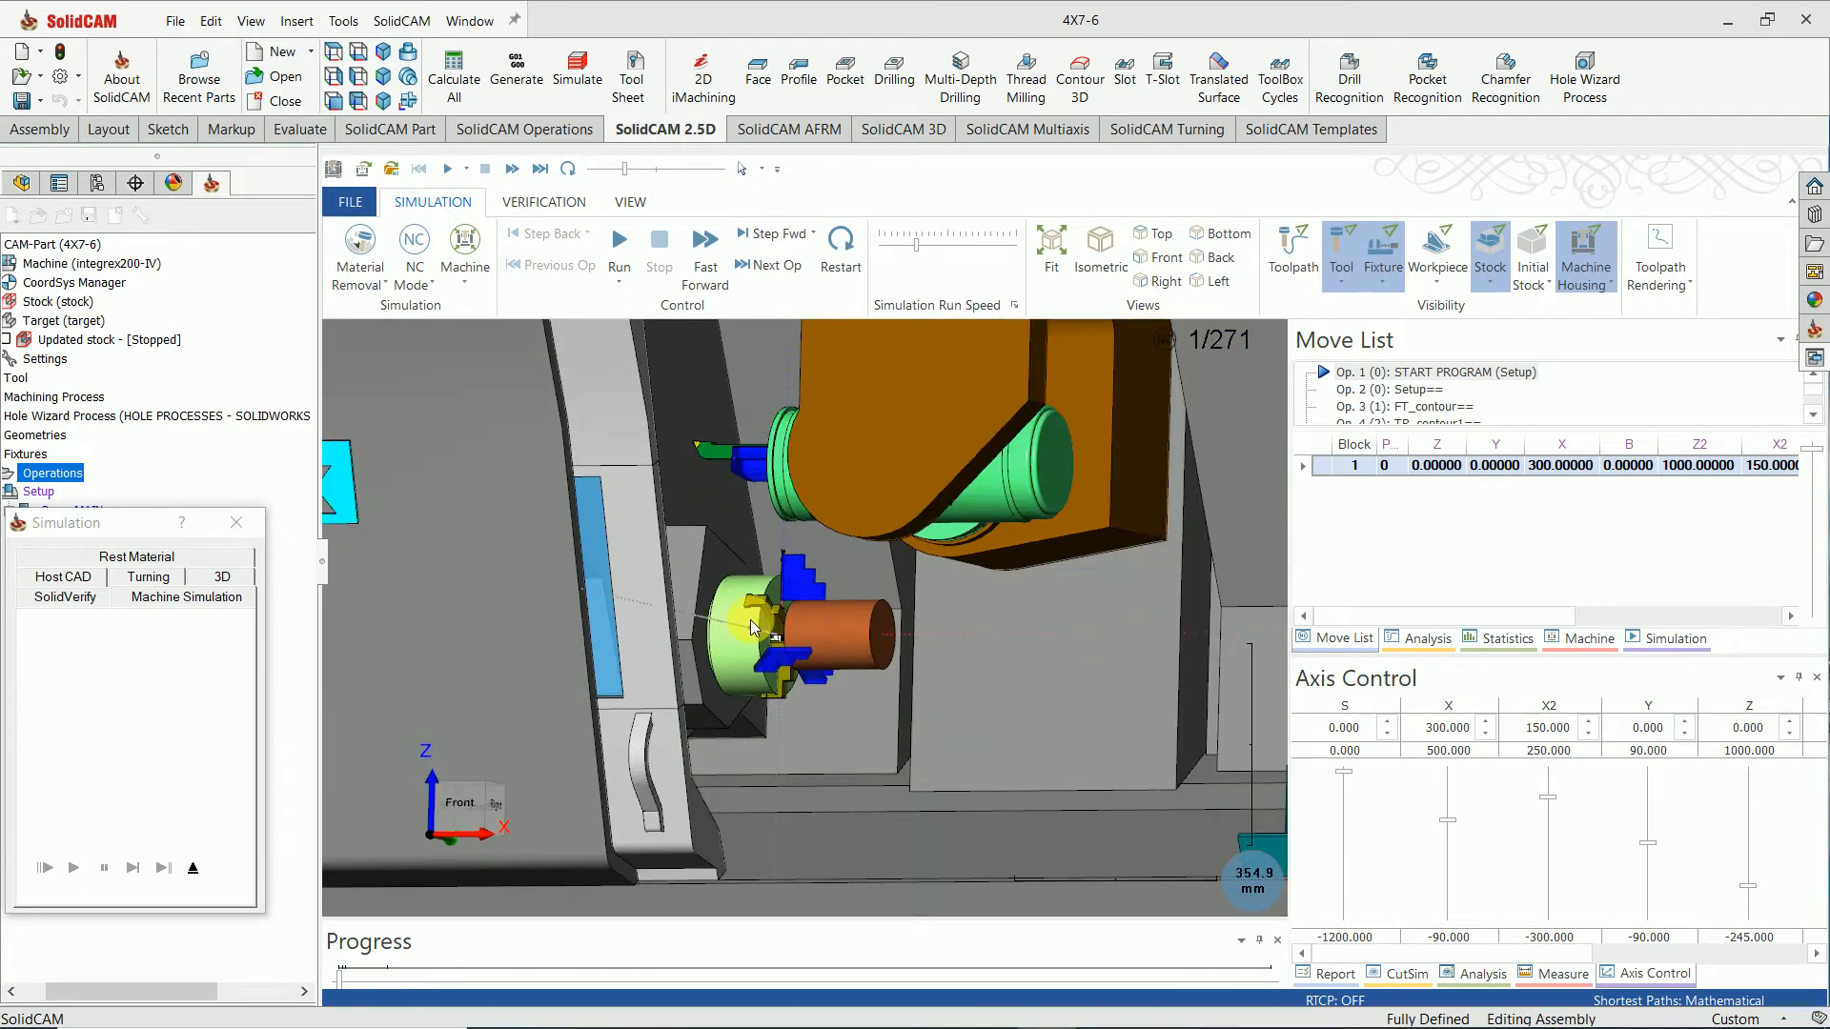
# Play the machine simulation of both turning operations through to the end at varying speeds, and exit the simulation.
pyautogui.click(617, 240)
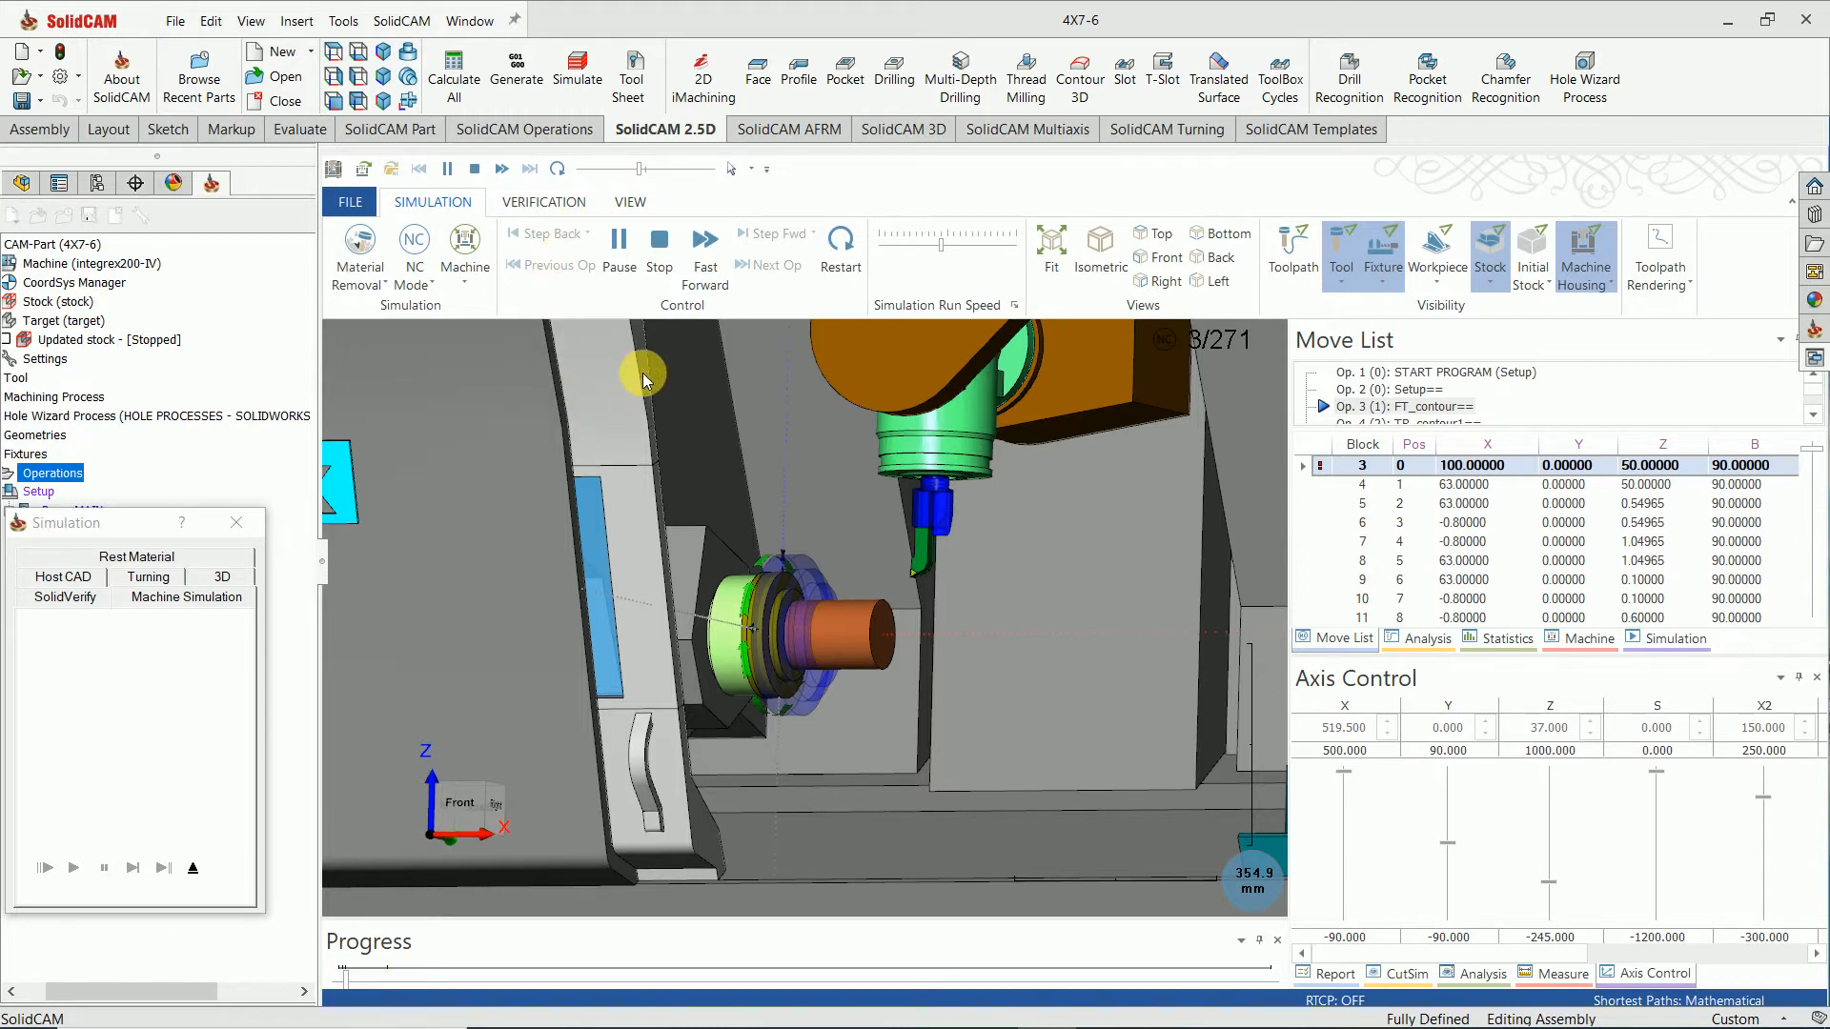
pyautogui.click(620, 250)
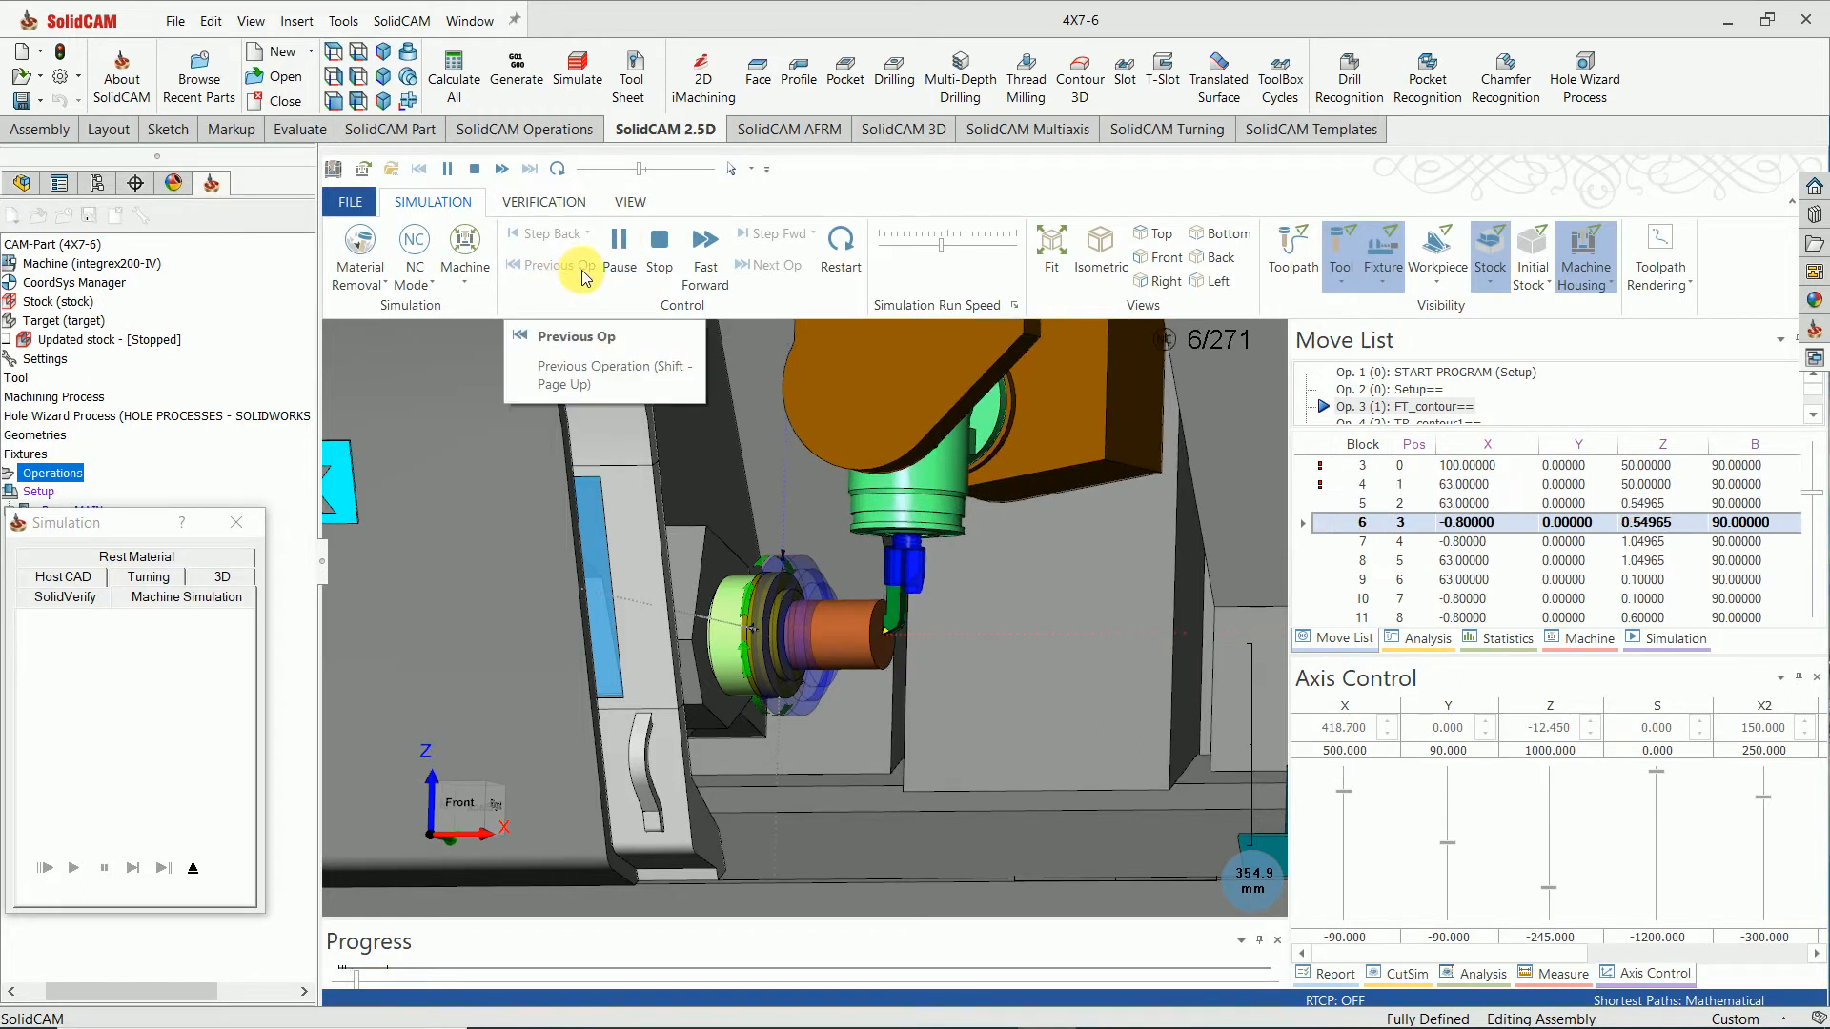
pyautogui.moveTo(641, 169); pyautogui.dragTo(691, 178)
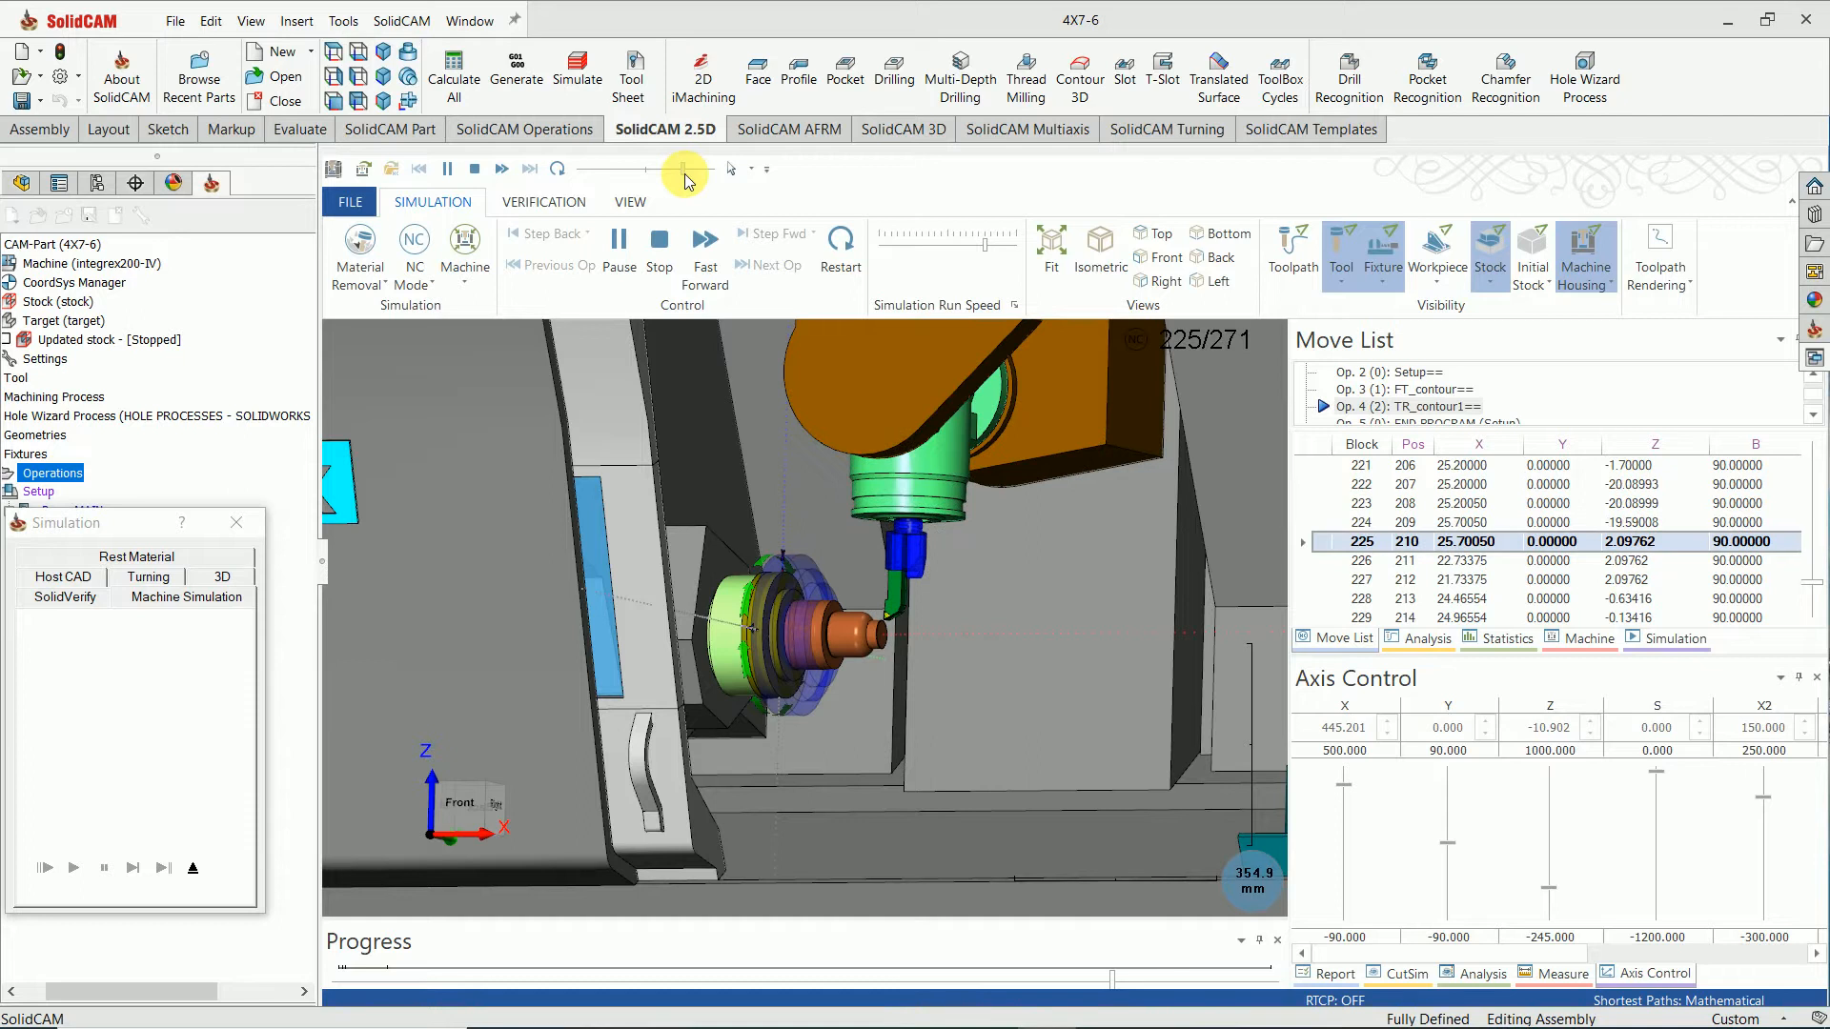
pyautogui.moveTo(684, 177); pyautogui.dragTo(647, 177)
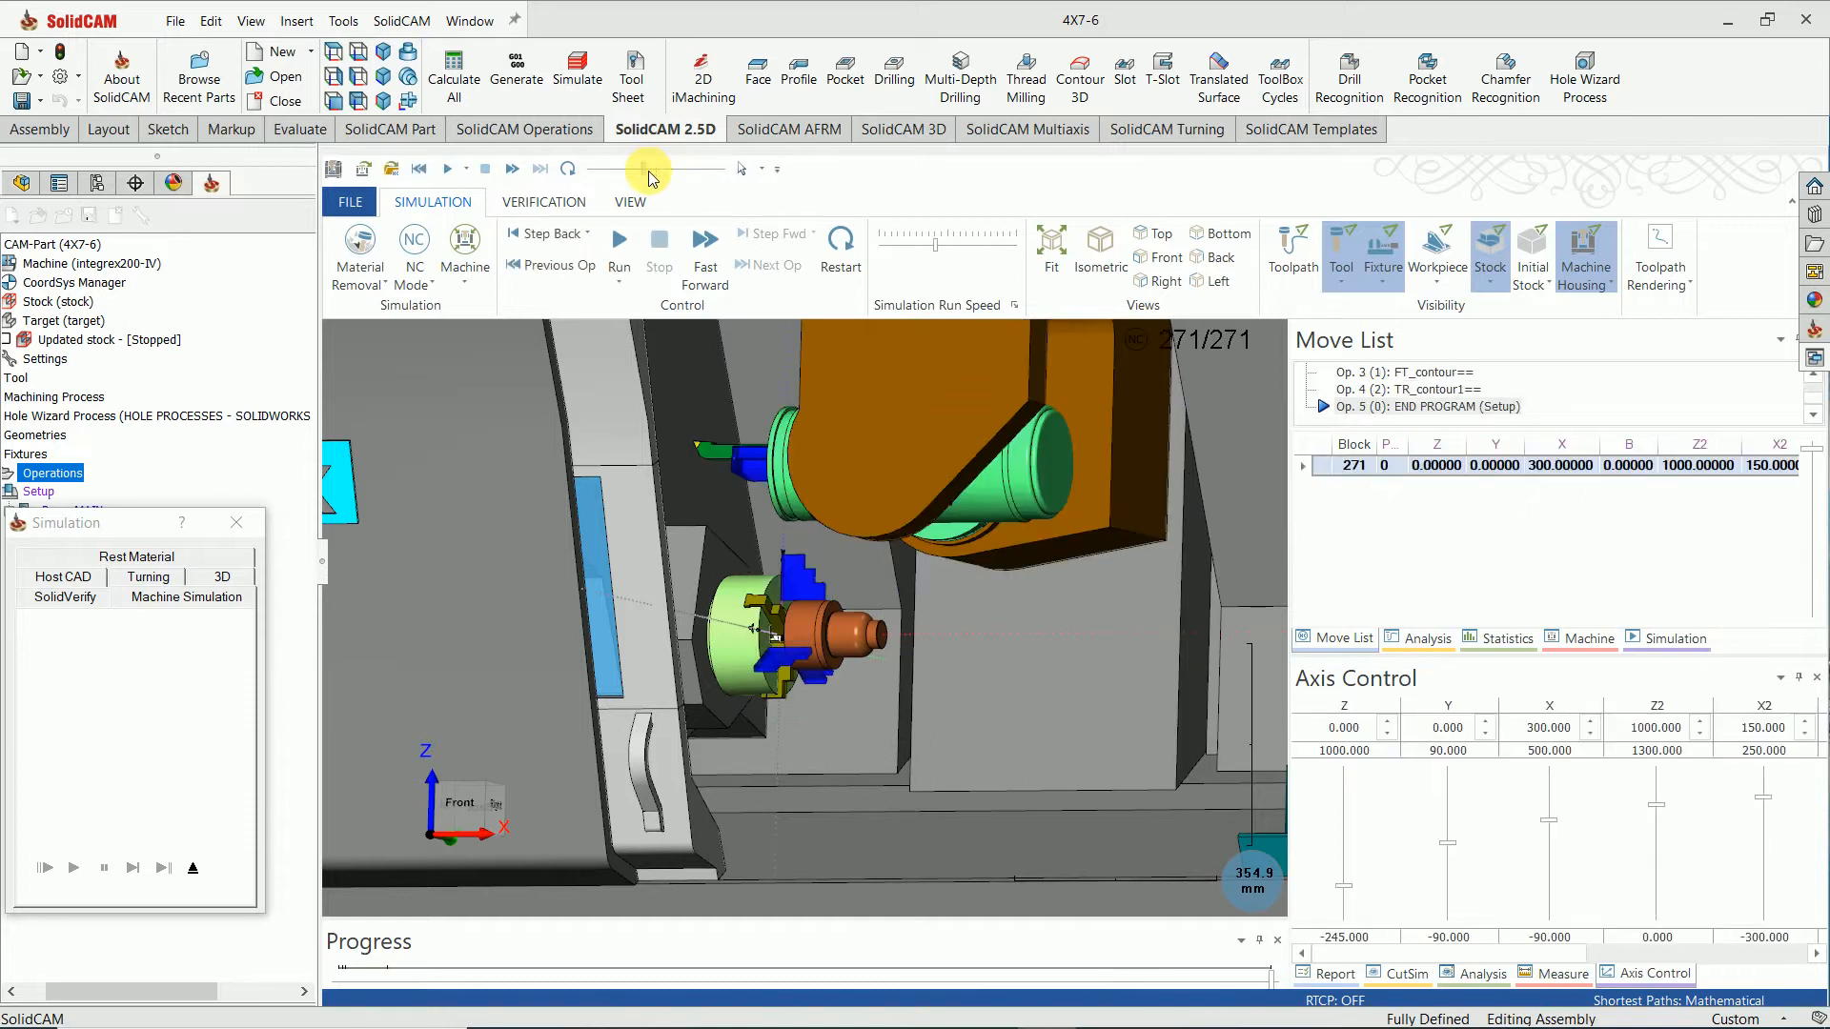
pyautogui.click(238, 523)
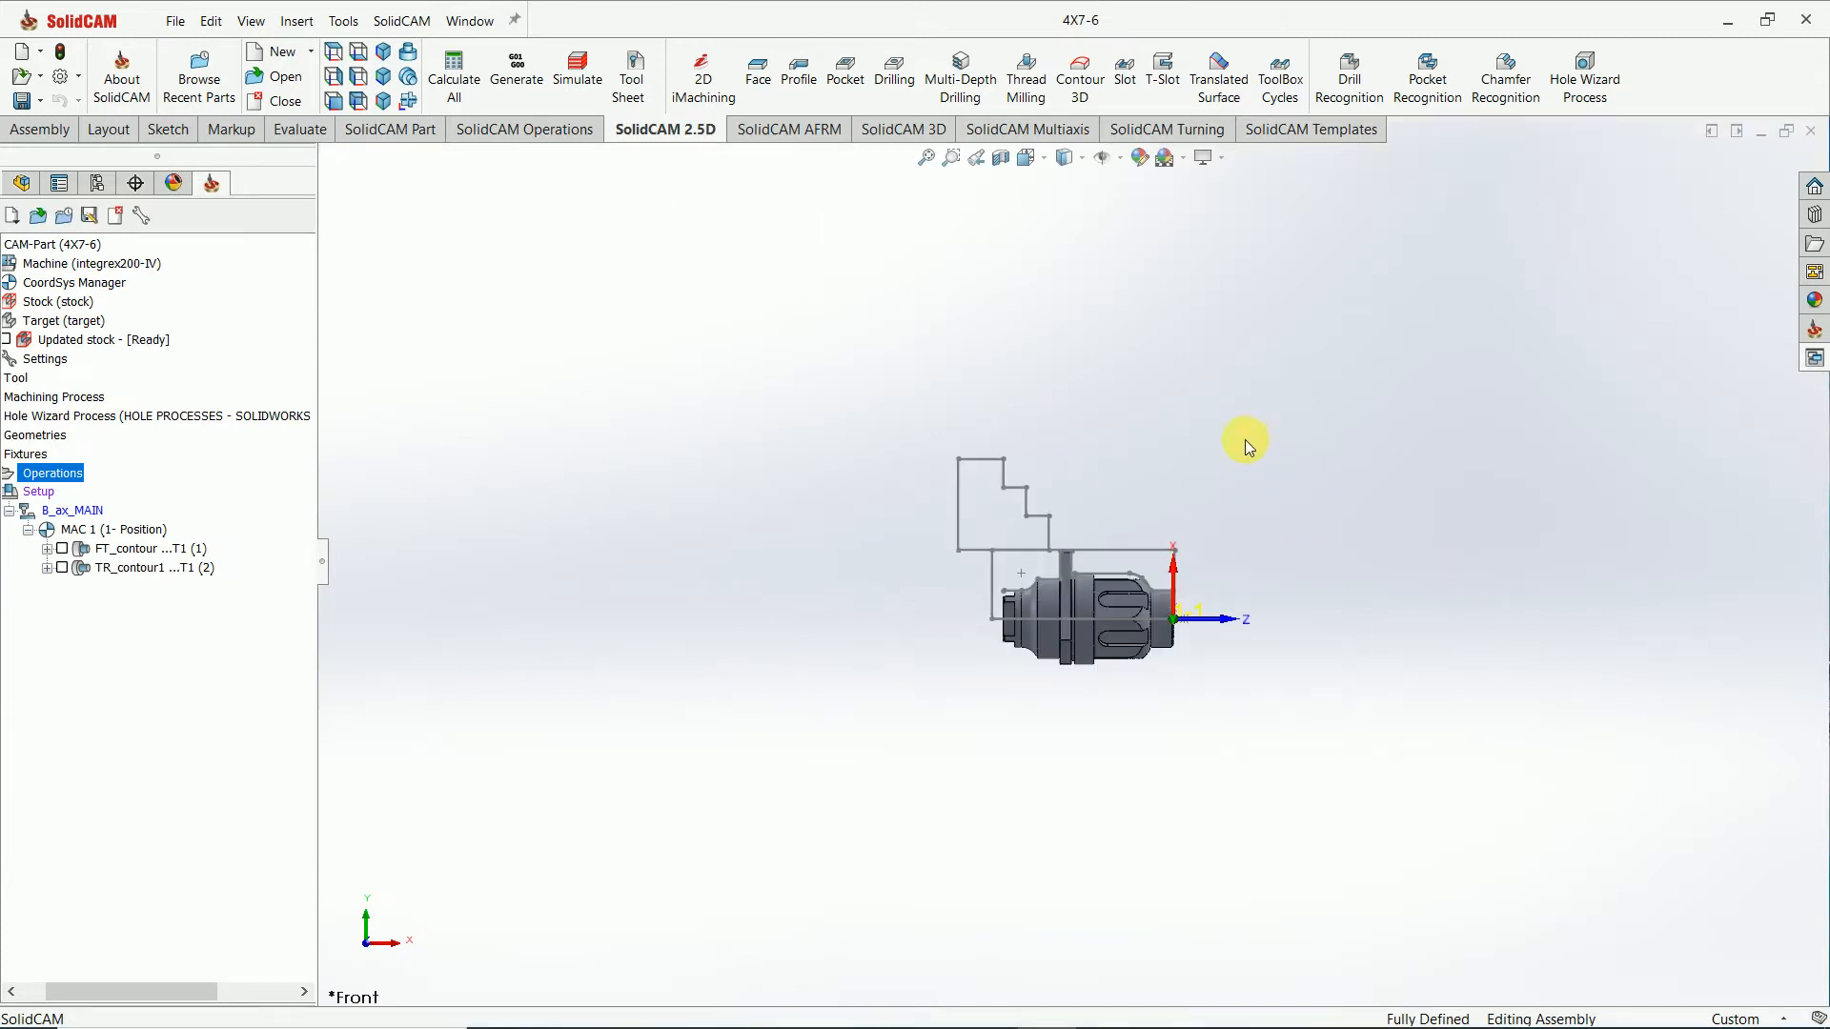
# Start a new 2.5D Profile operation on the MAC 1 (1- Position) coordinate system.
pyautogui.scroll(-4, 1164, 603)
pyautogui.scroll(-1, 1048, 386)
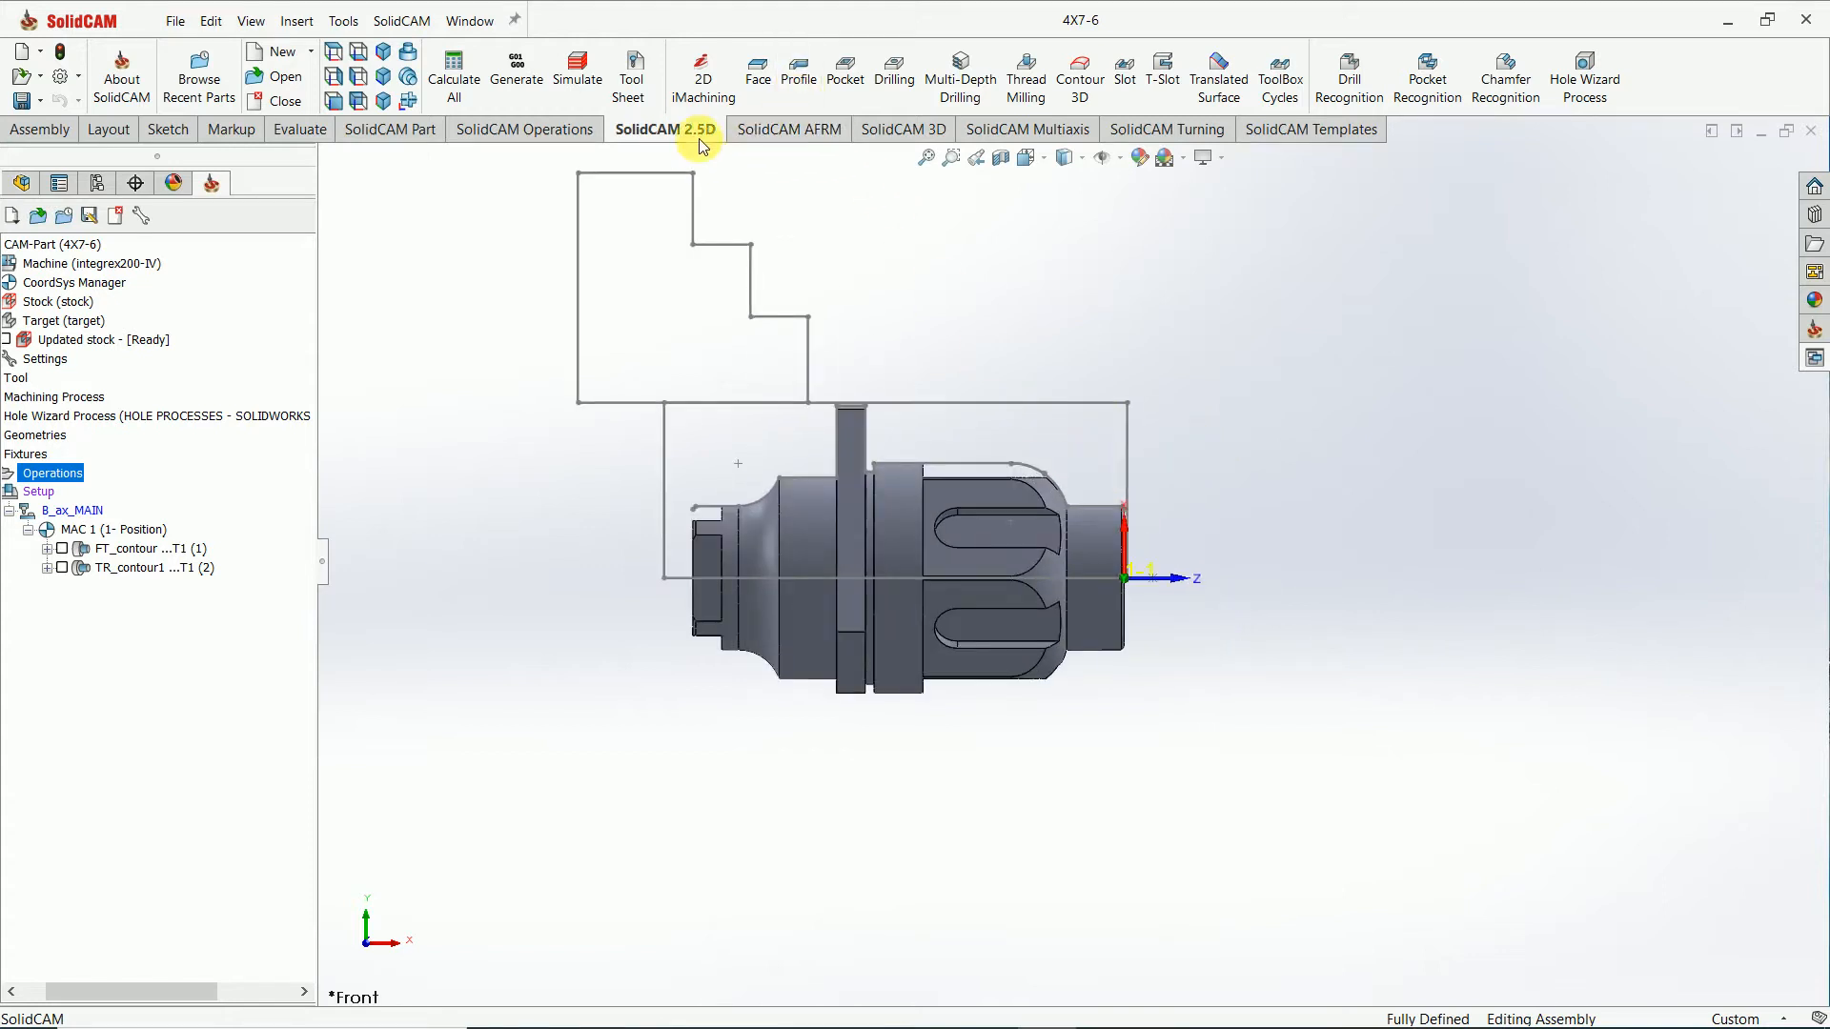
pyautogui.click(1162, 130)
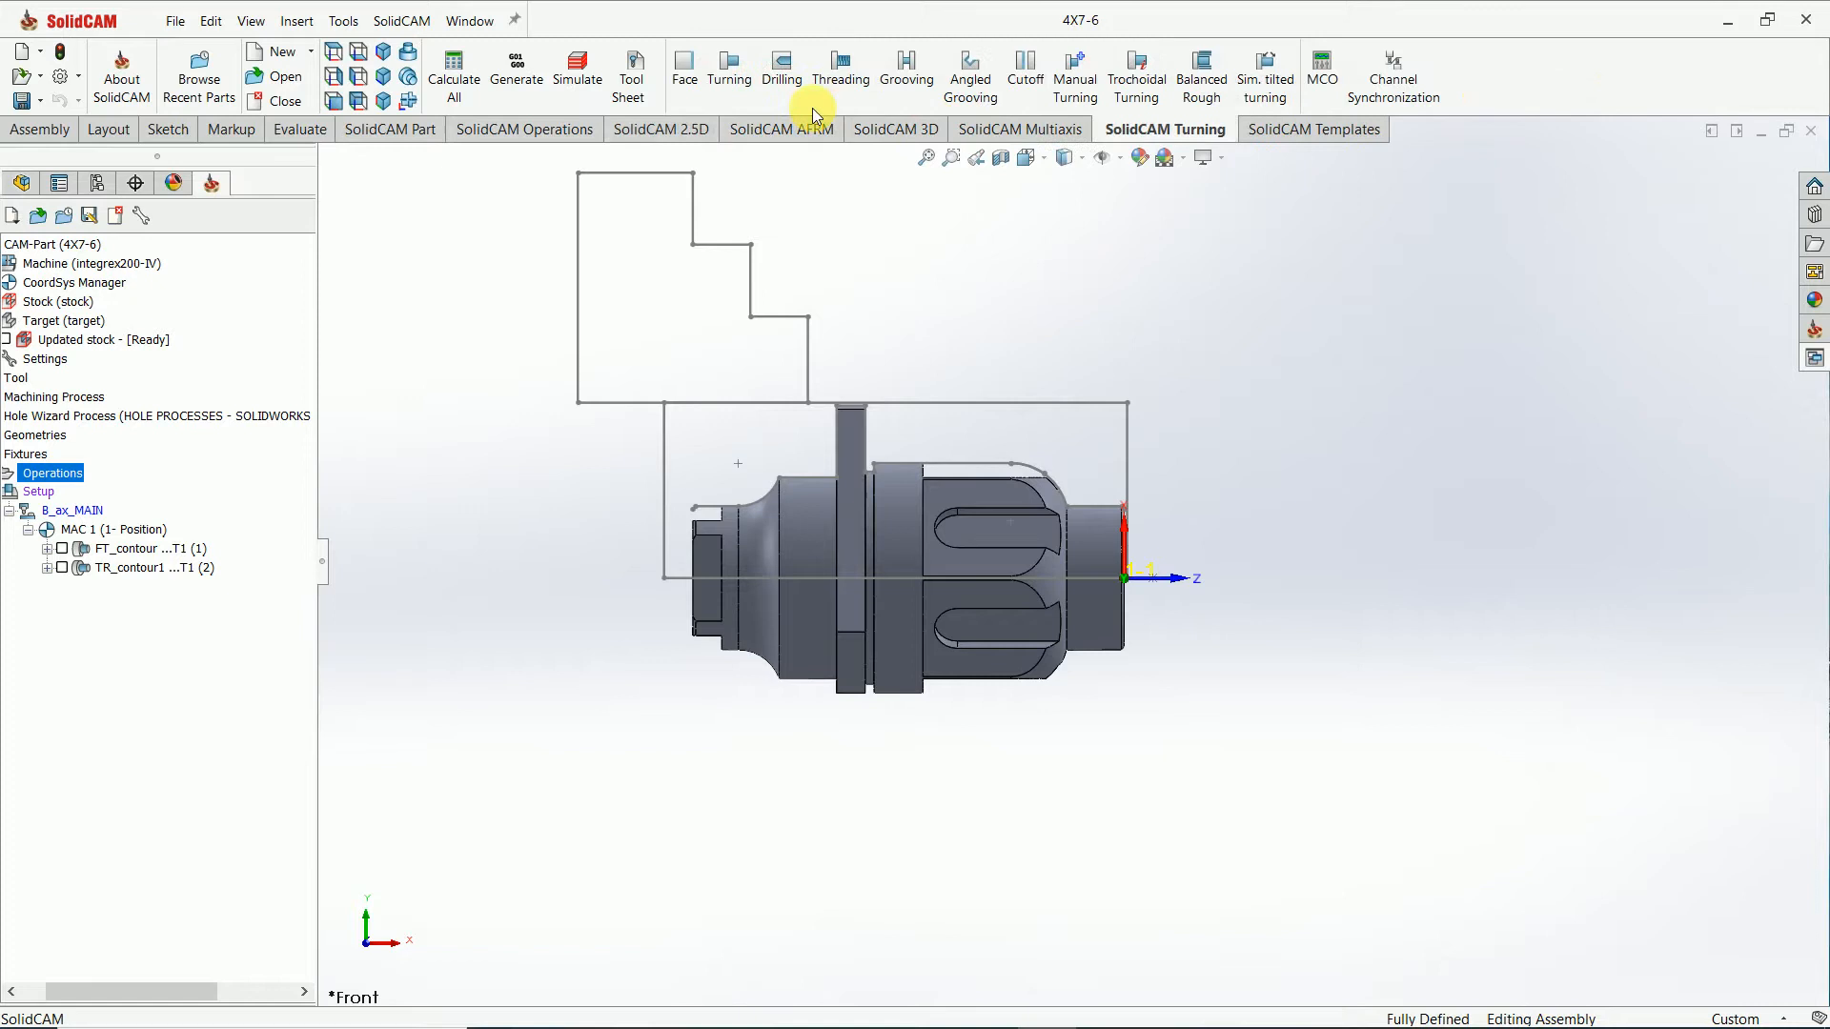
pyautogui.click(660, 130)
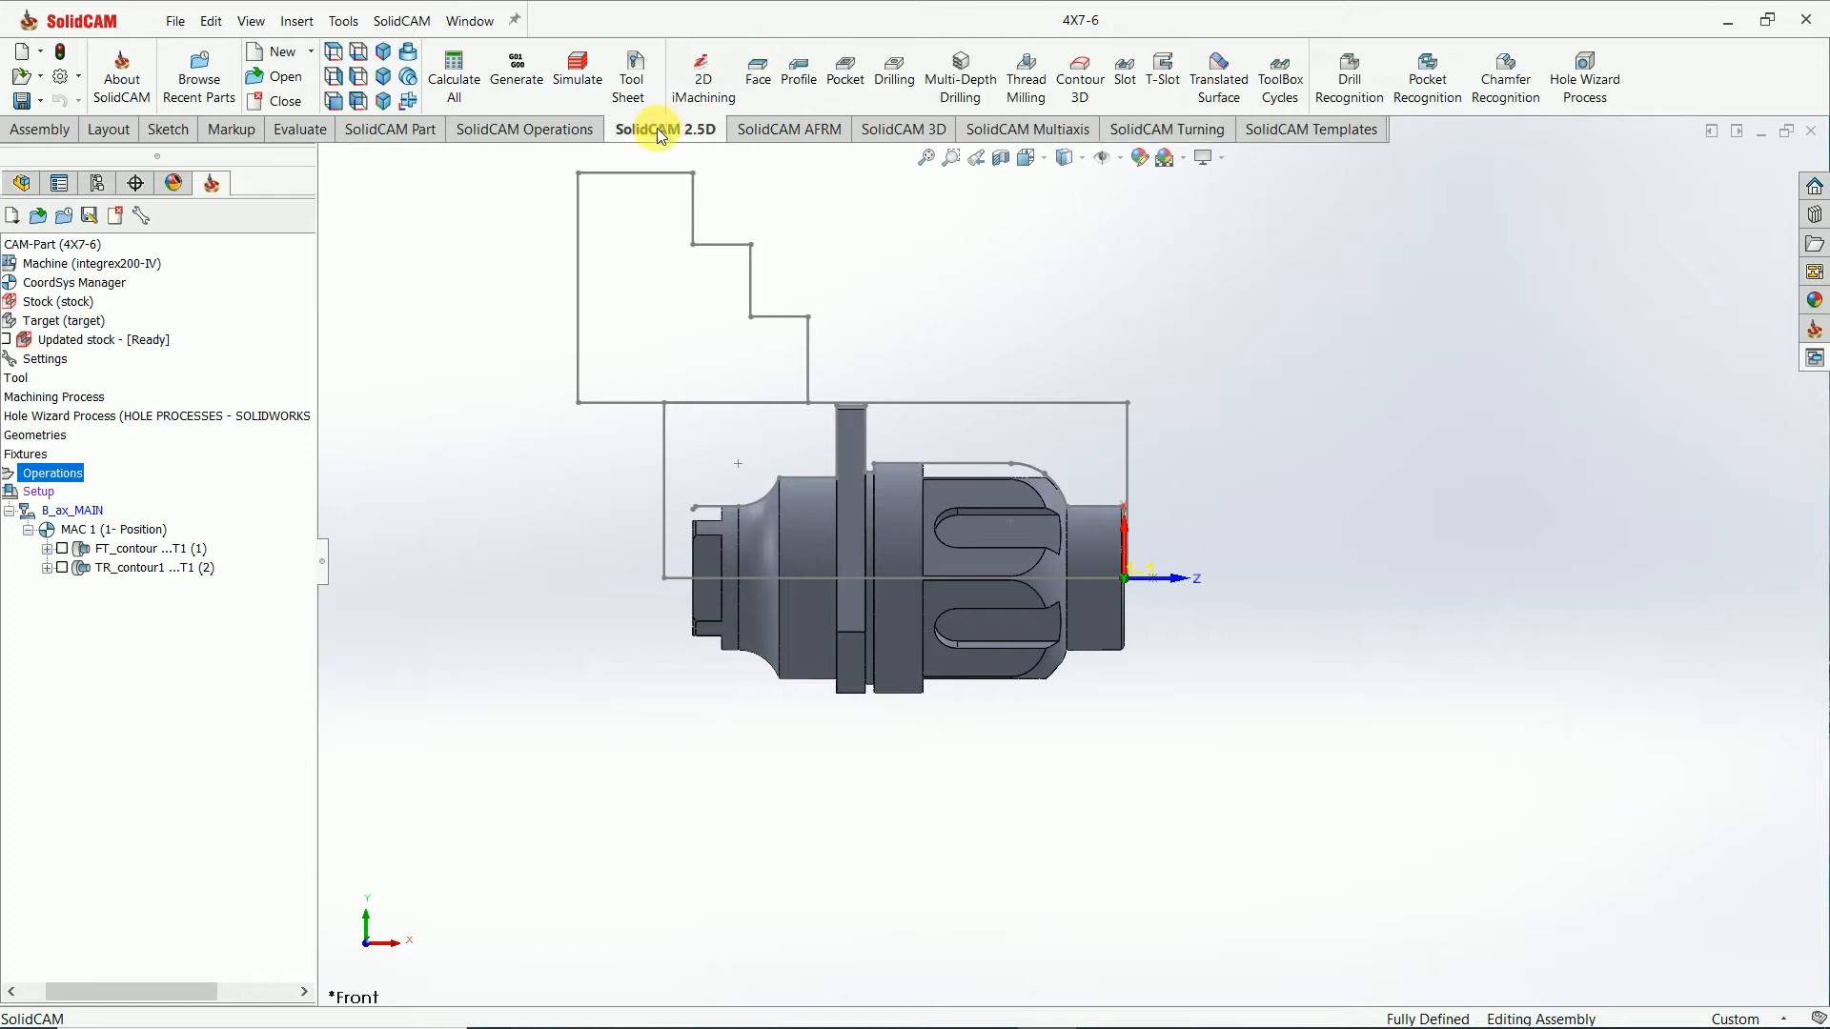
pyautogui.click(800, 88)
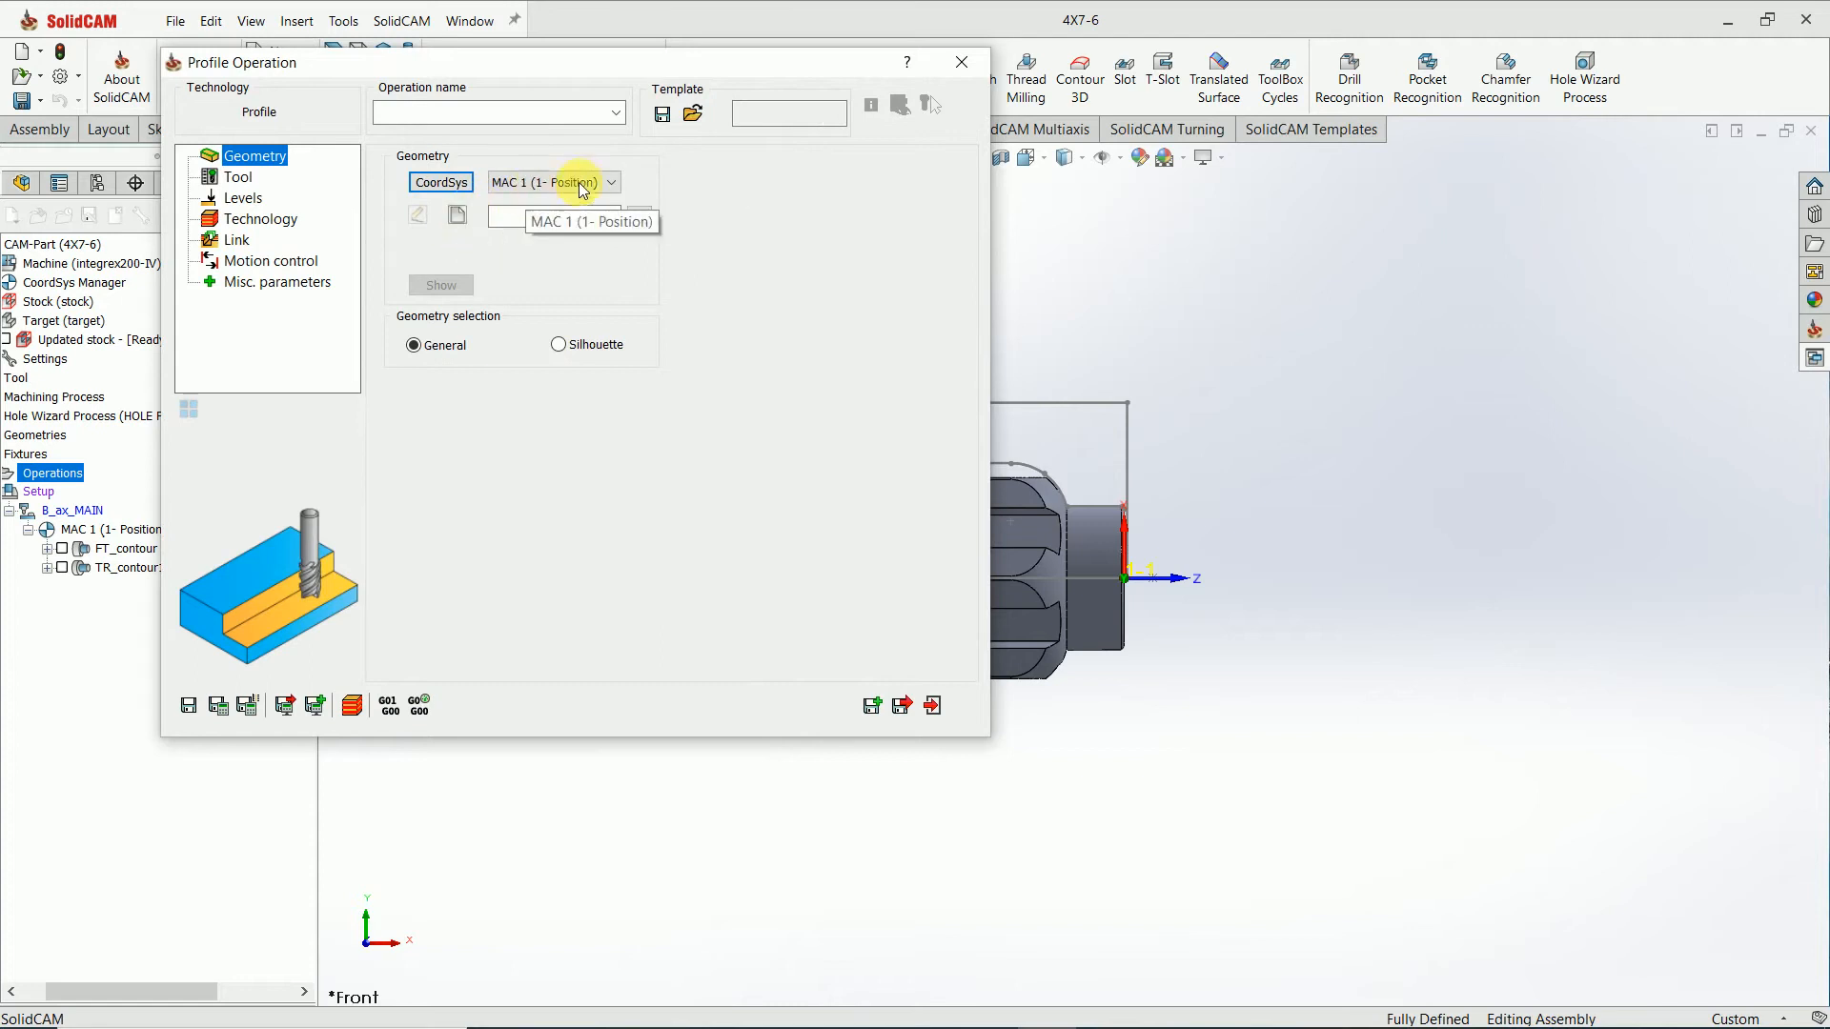
pyautogui.click(582, 187)
pyautogui.click(569, 203)
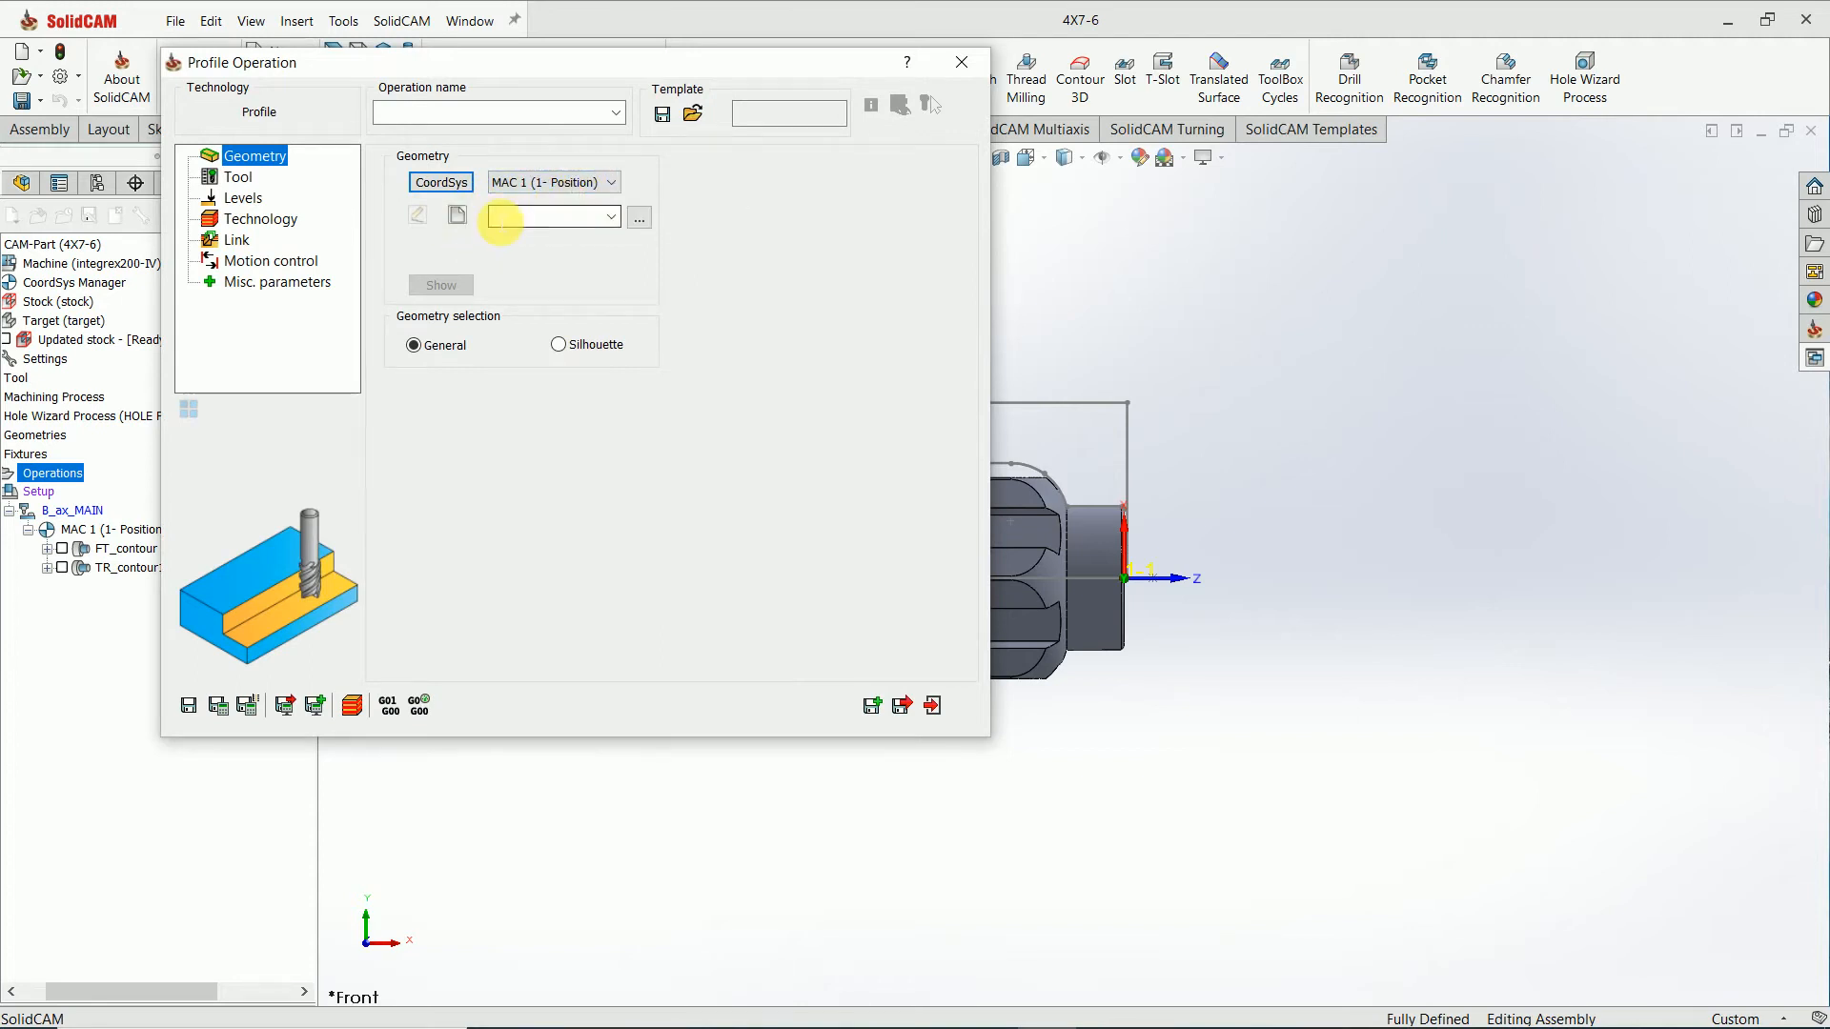
# Define the profile geometry as a single-line chain along the straight inner edge of the milled flat, leaving out the adjoining arc.
pyautogui.click(462, 219)
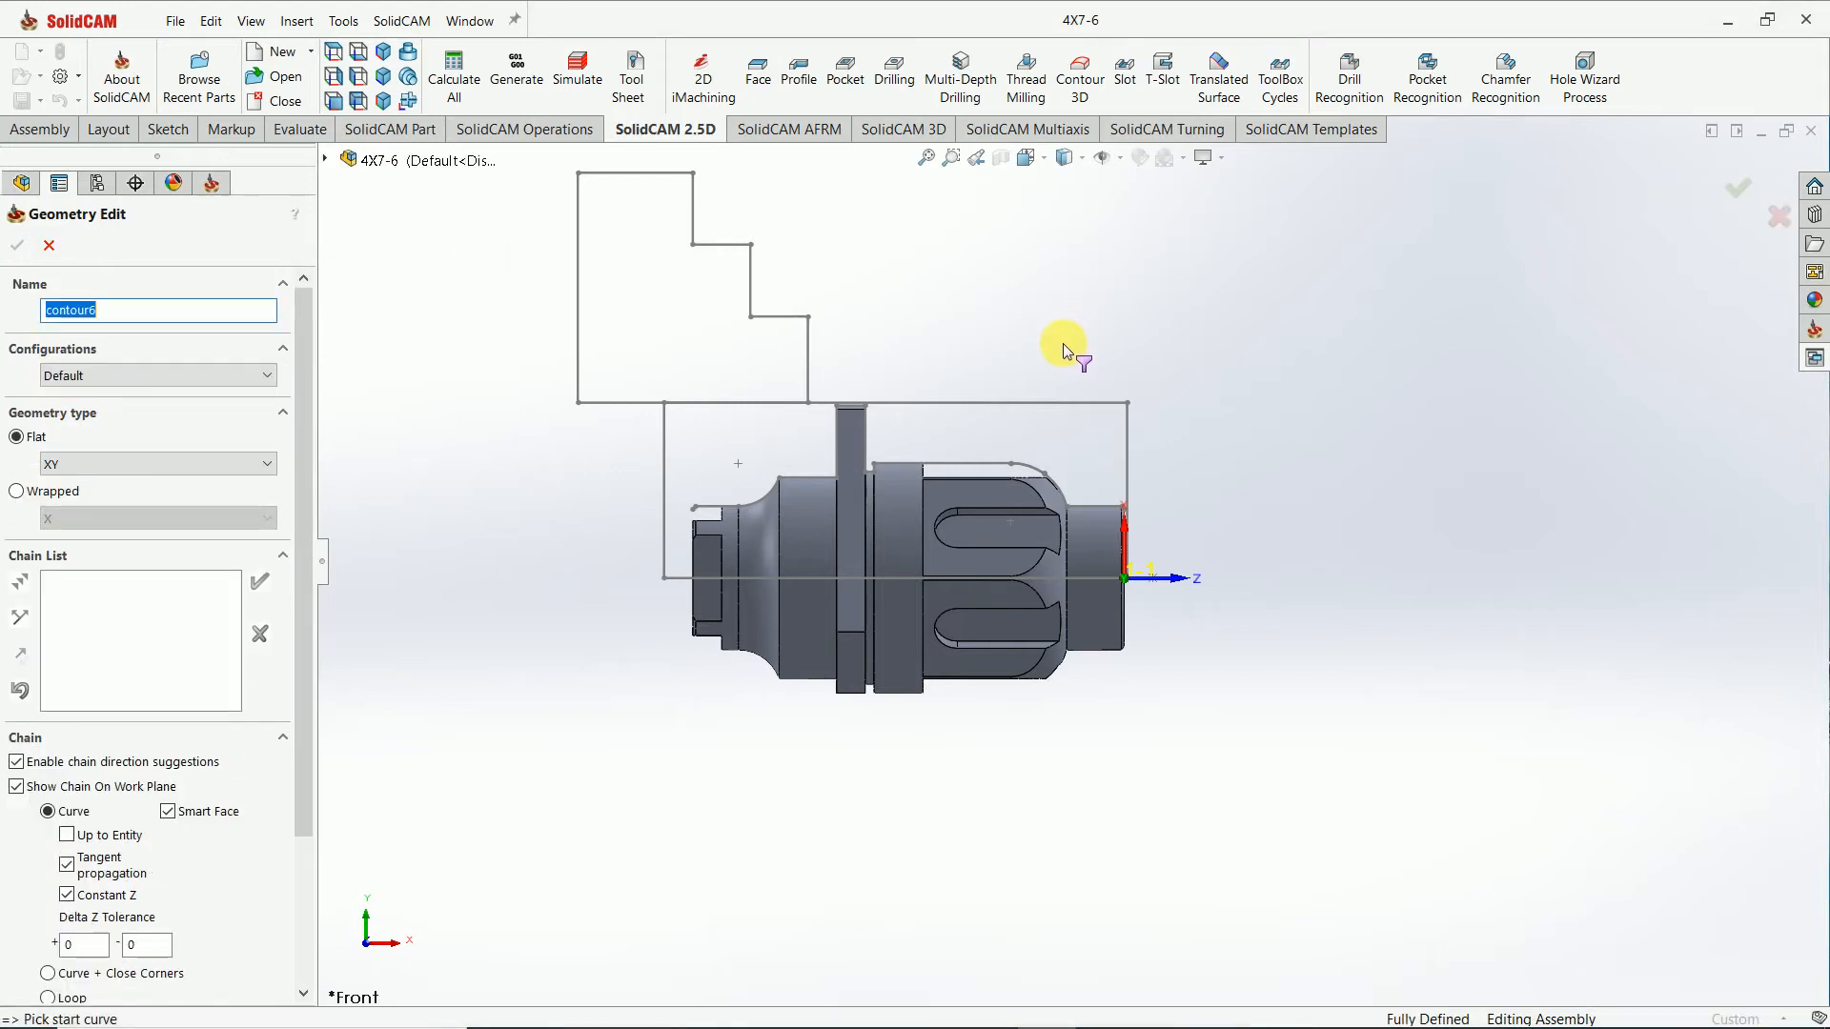
pyautogui.moveTo(1064, 345); pyautogui.dragTo(968, 483, button='middle')
pyautogui.scroll(-6, 934, 493)
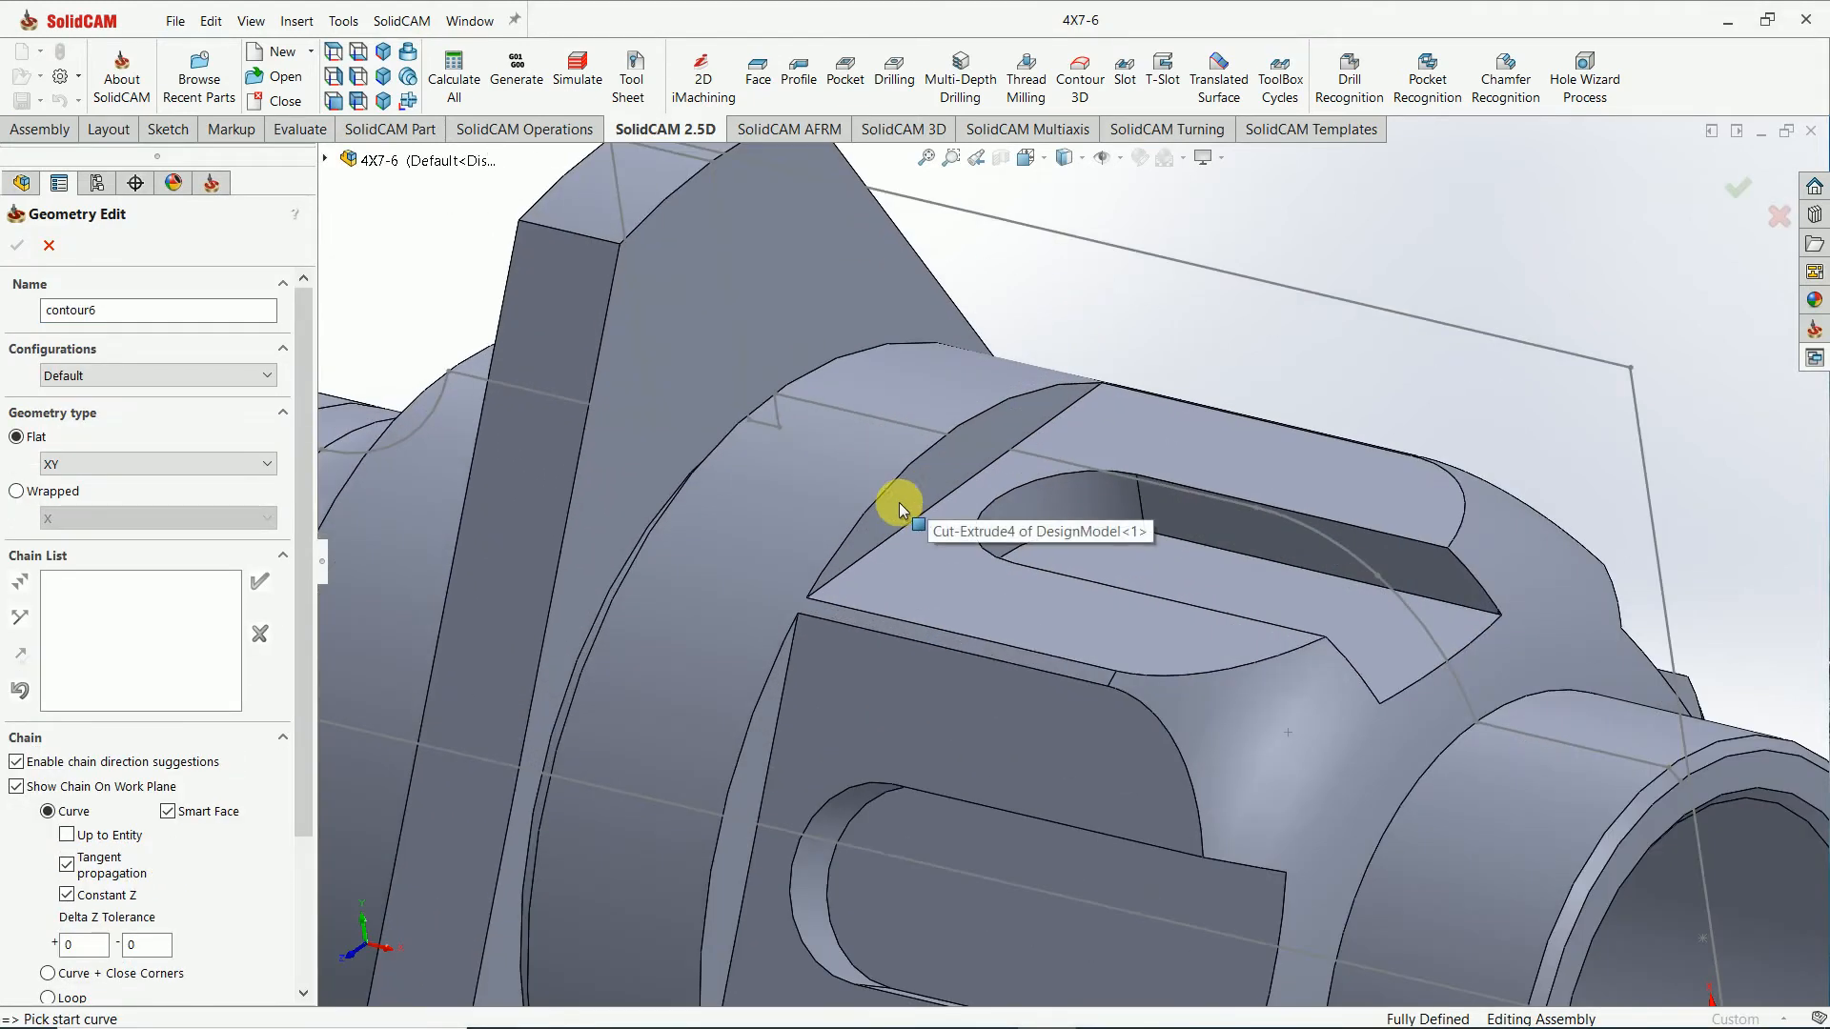
pyautogui.click(826, 587)
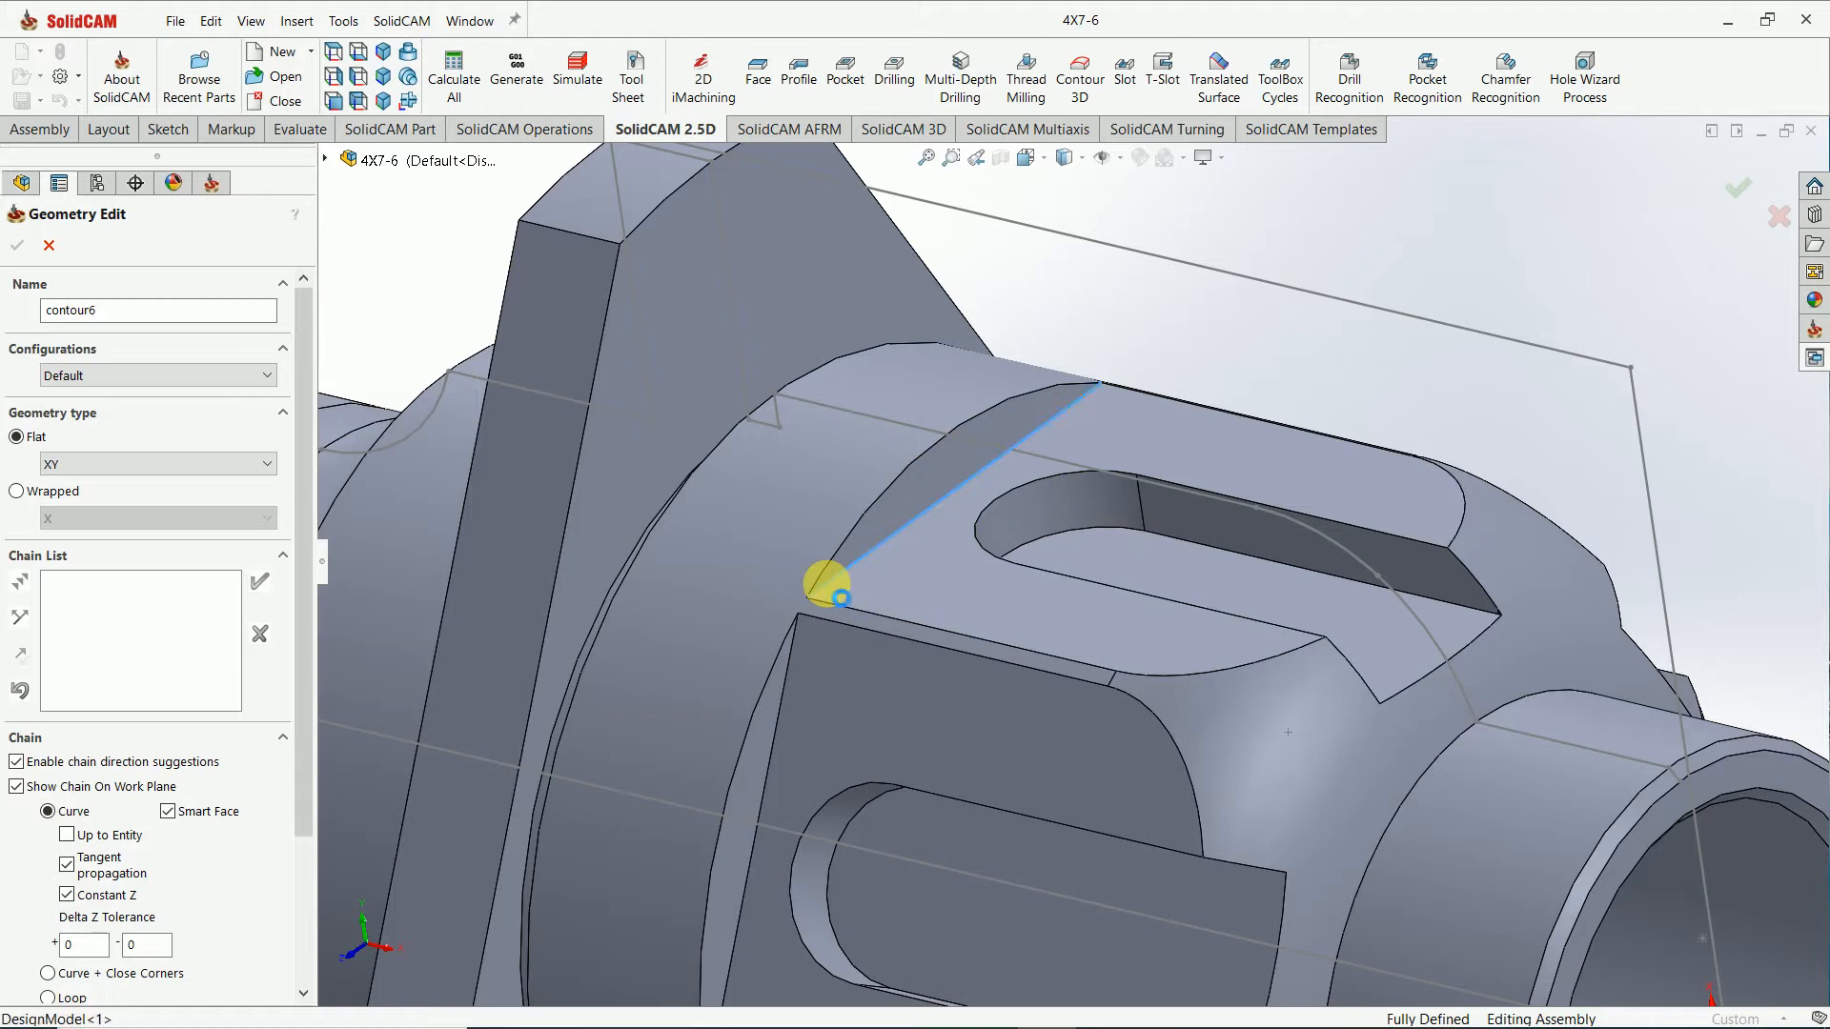
pyautogui.click(659, 544)
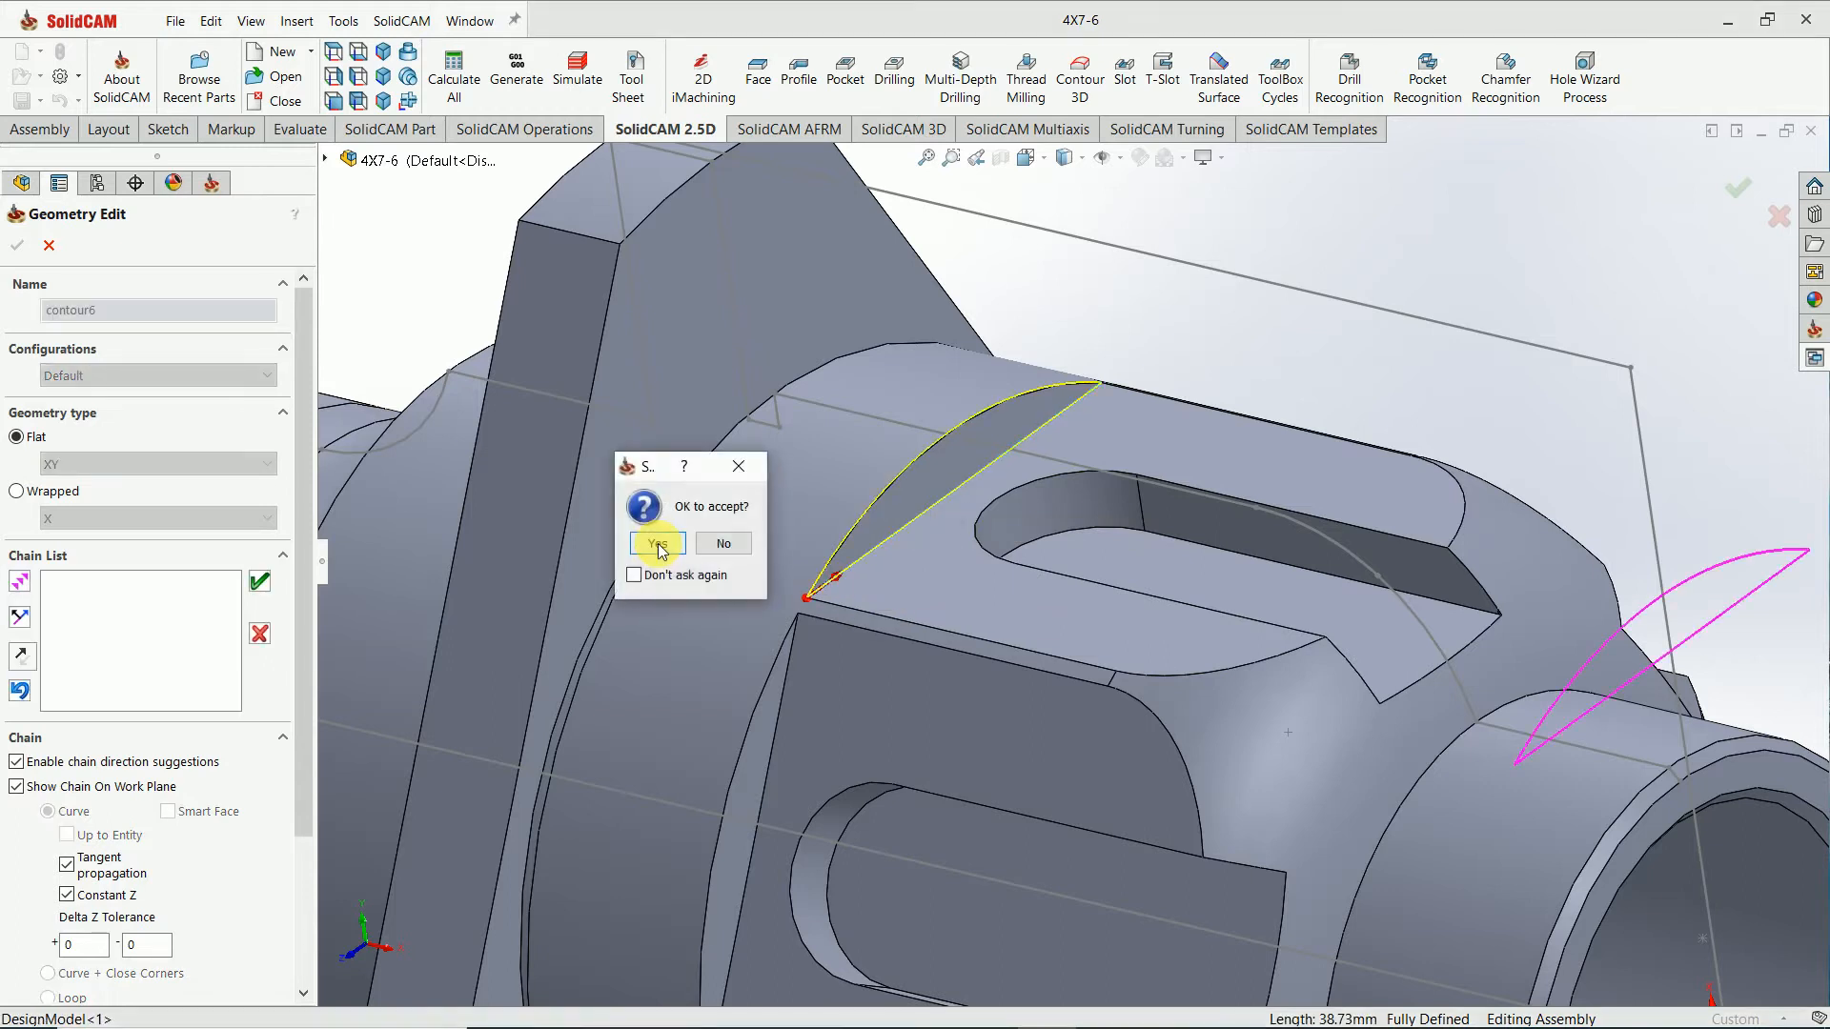
pyautogui.click(710, 550)
pyautogui.click(22, 693)
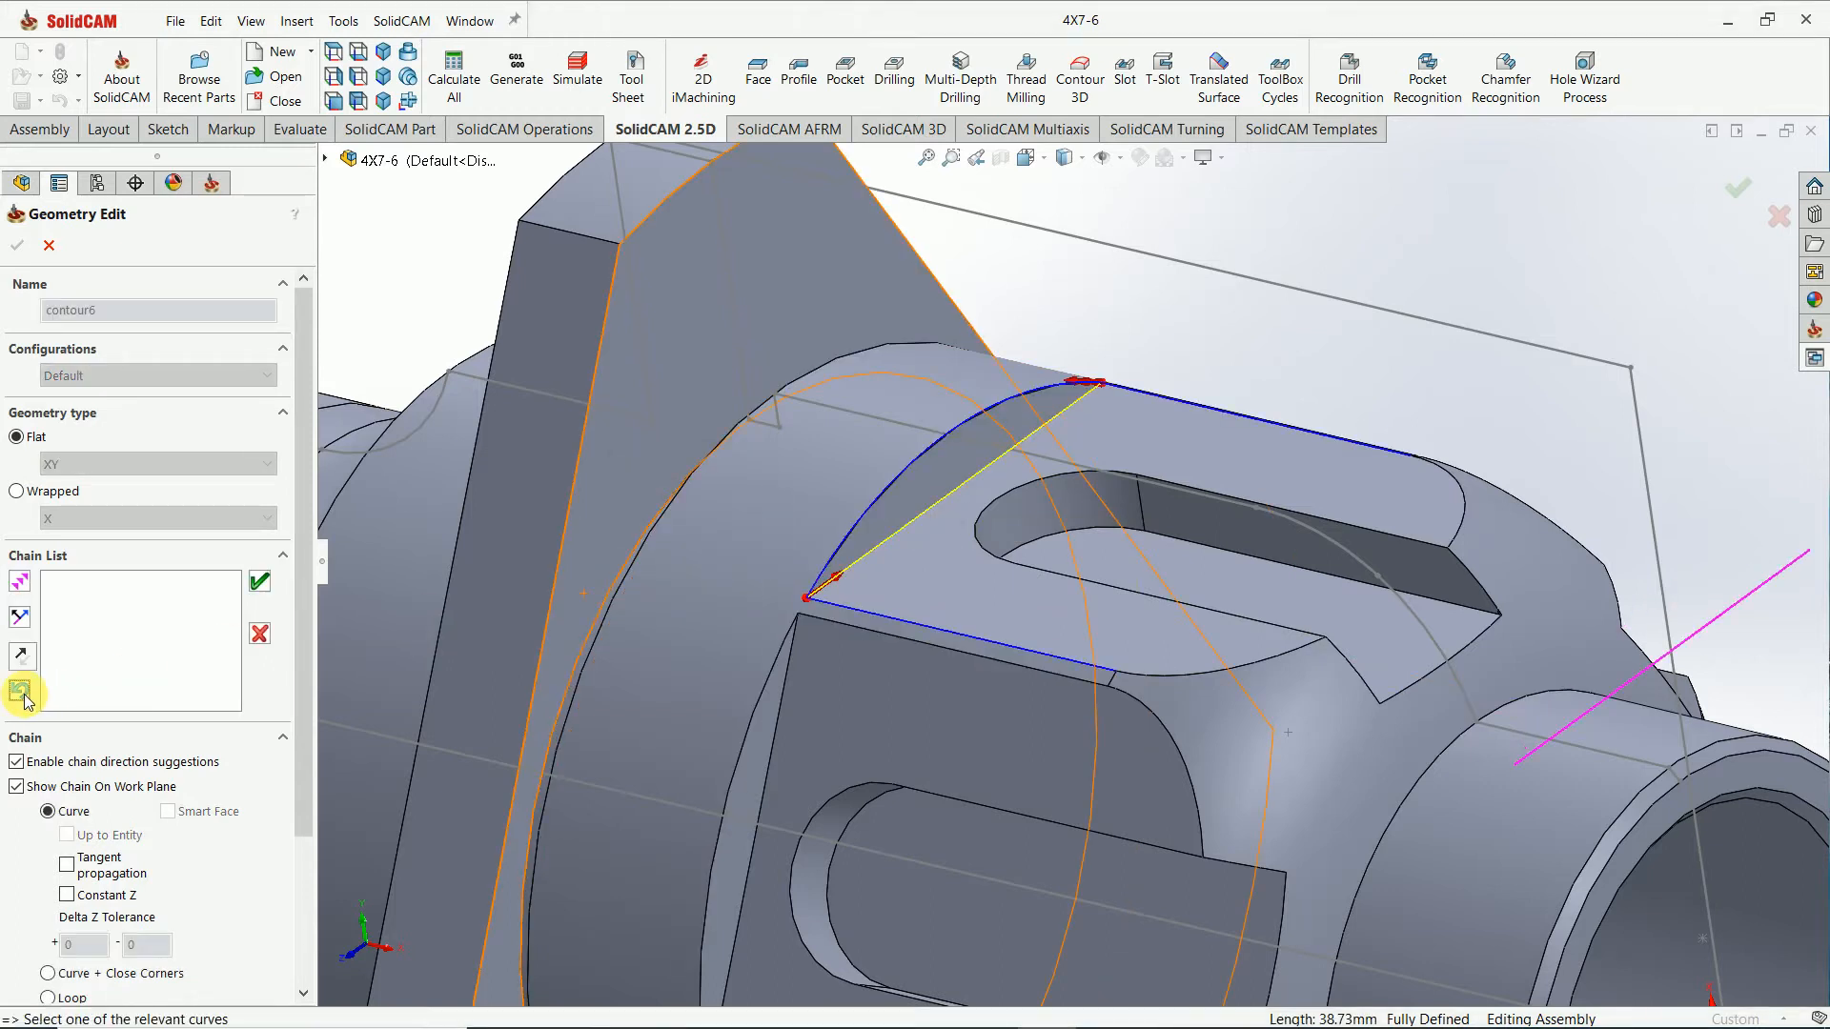
pyautogui.click(260, 581)
pyautogui.click(16, 250)
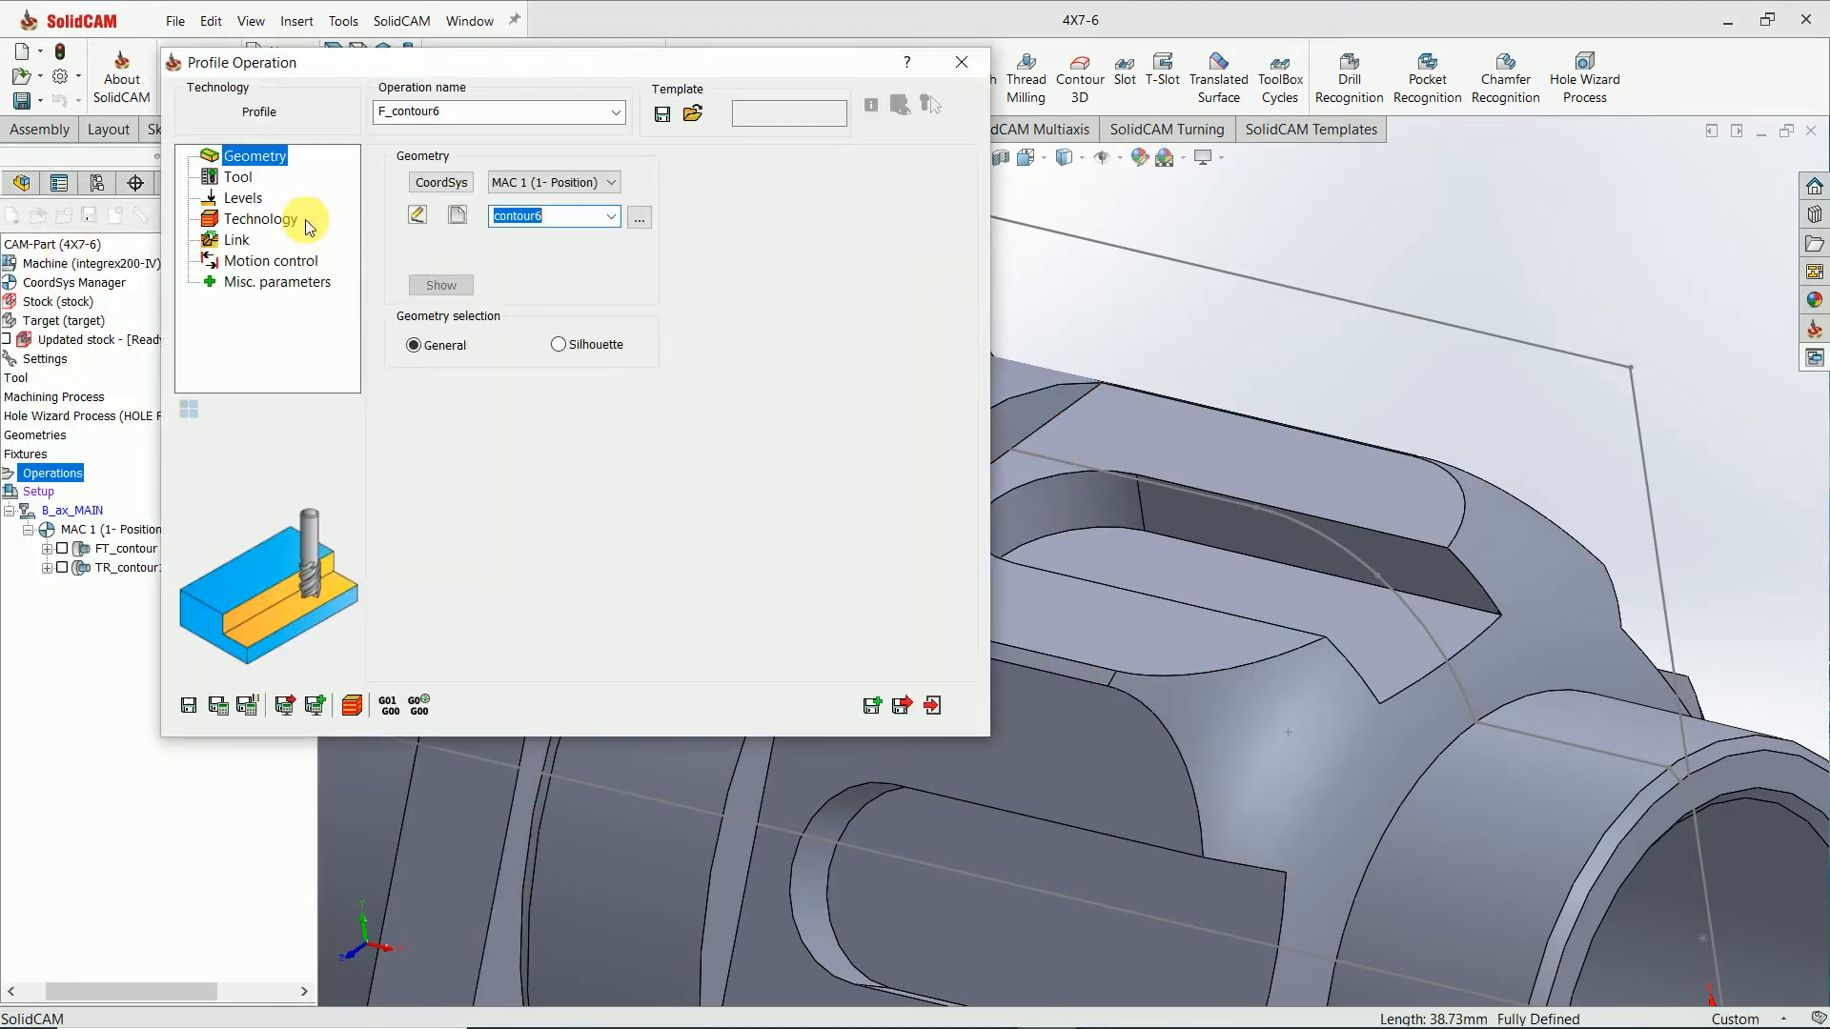
# Assign tool number 2, the 20 mm end mill, to the profile operation.
pyautogui.click(238, 177)
pyautogui.click(477, 517)
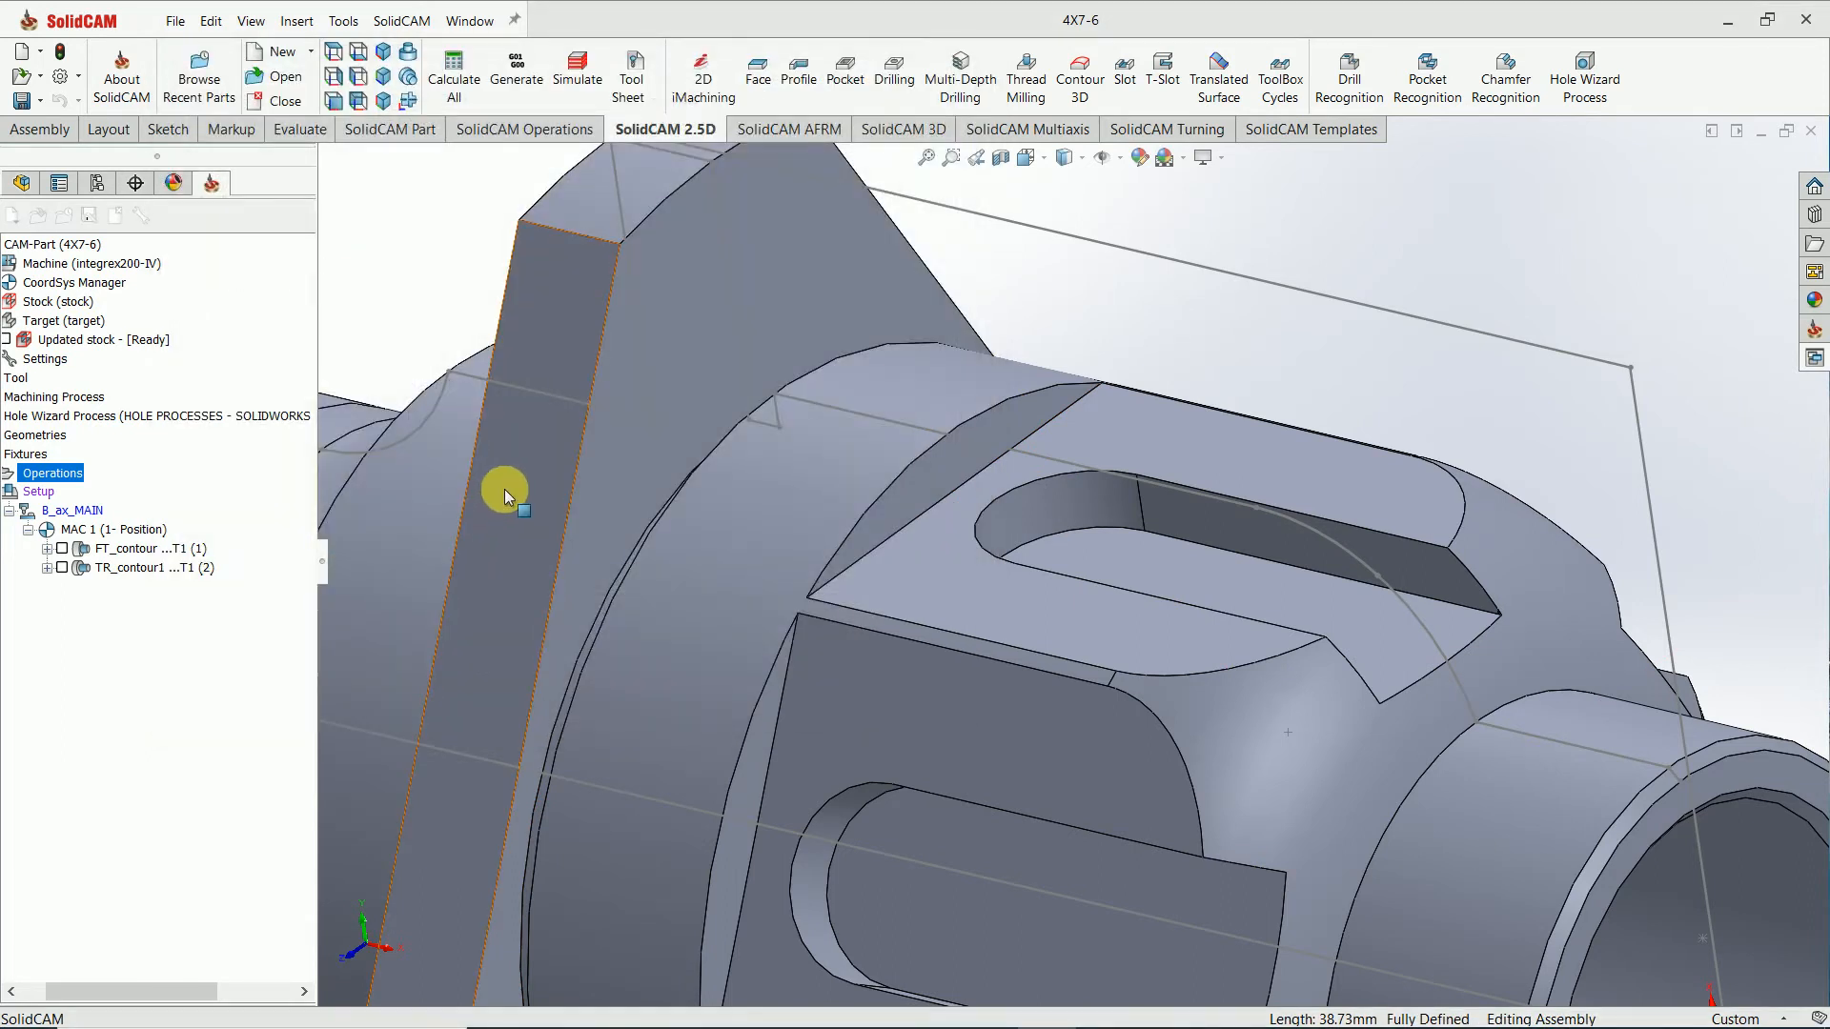
pyautogui.click(353, 191)
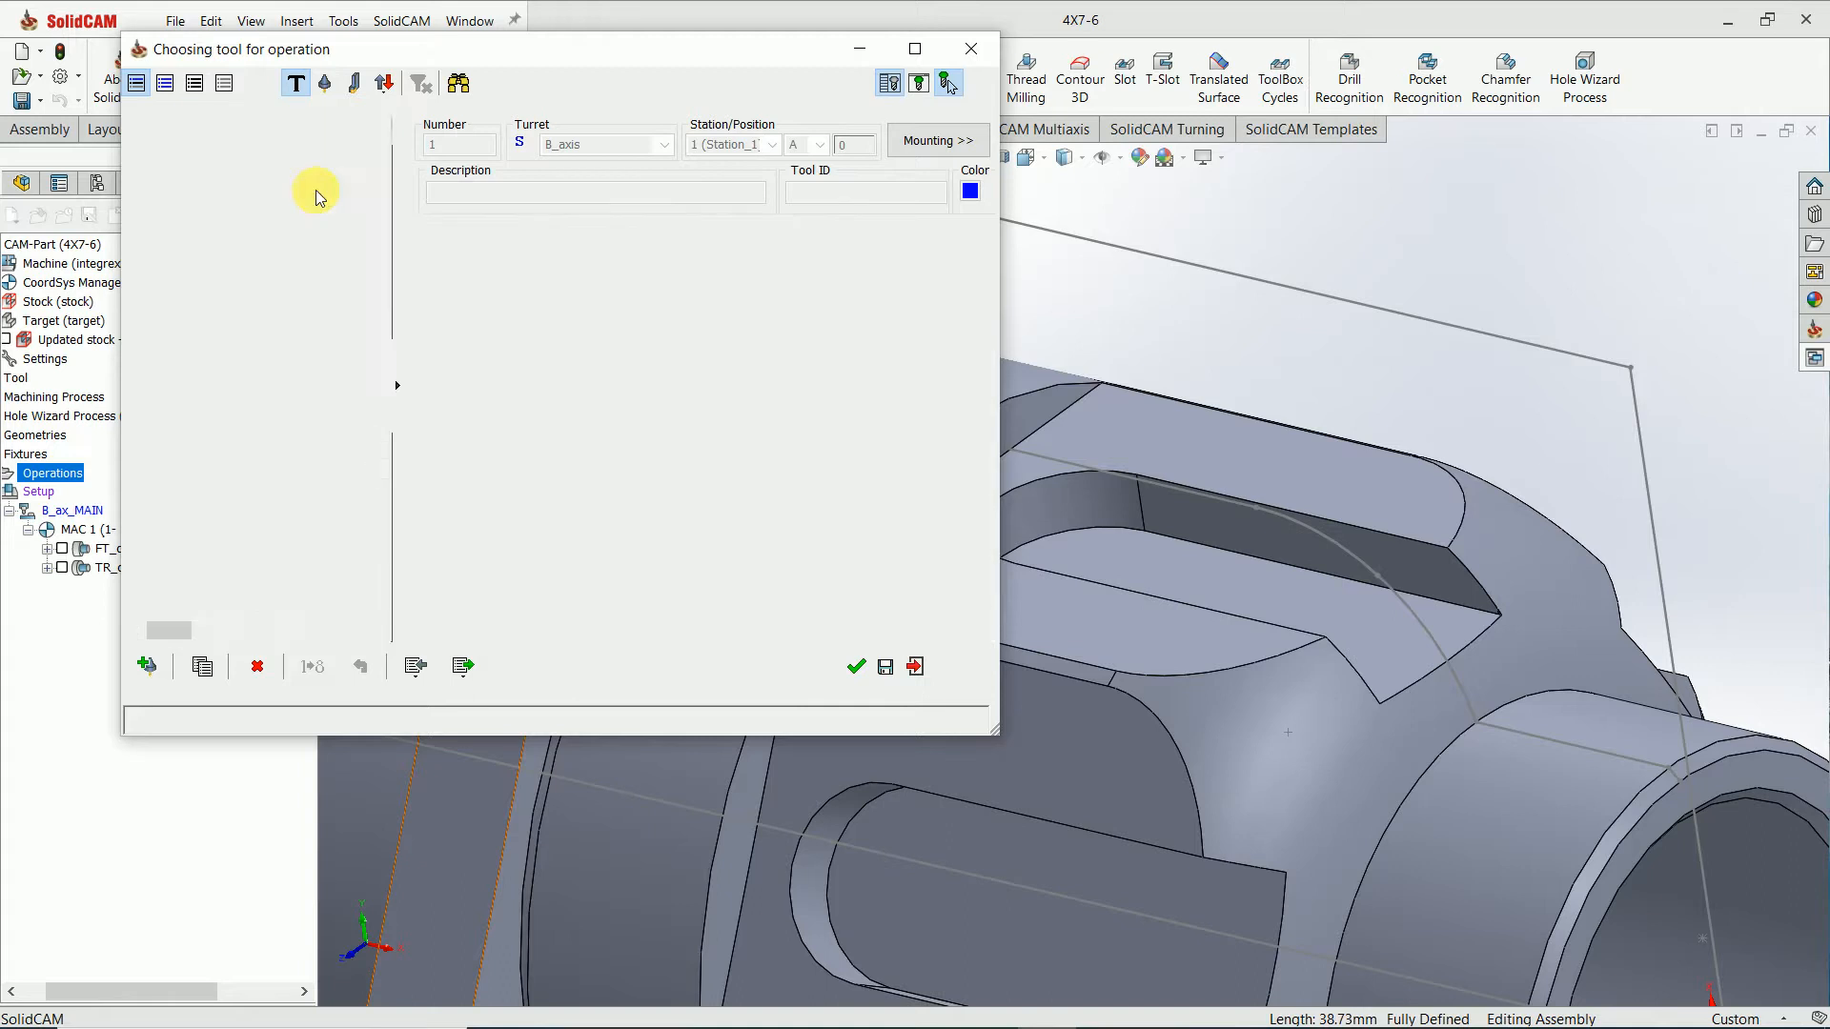
pyautogui.click(855, 669)
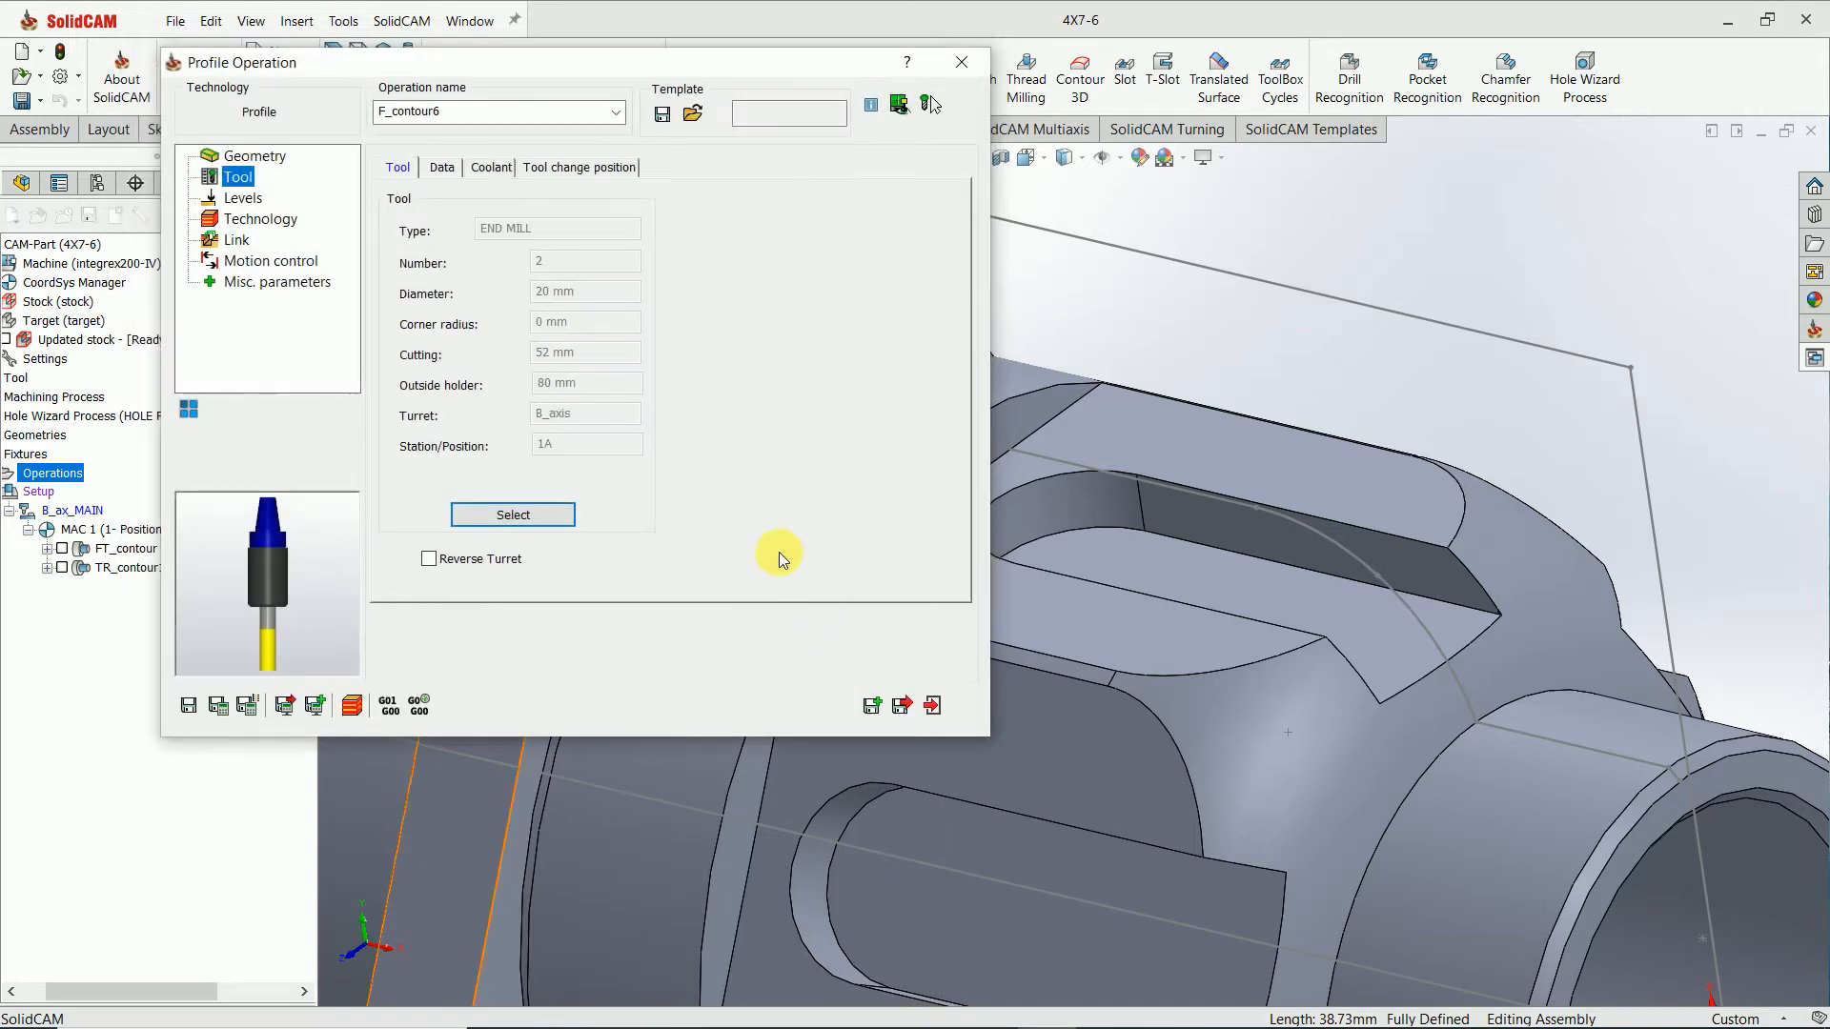
# Try to set the end mill's spin rate to 2500 rpm in the tool data.
pyautogui.click(452, 178)
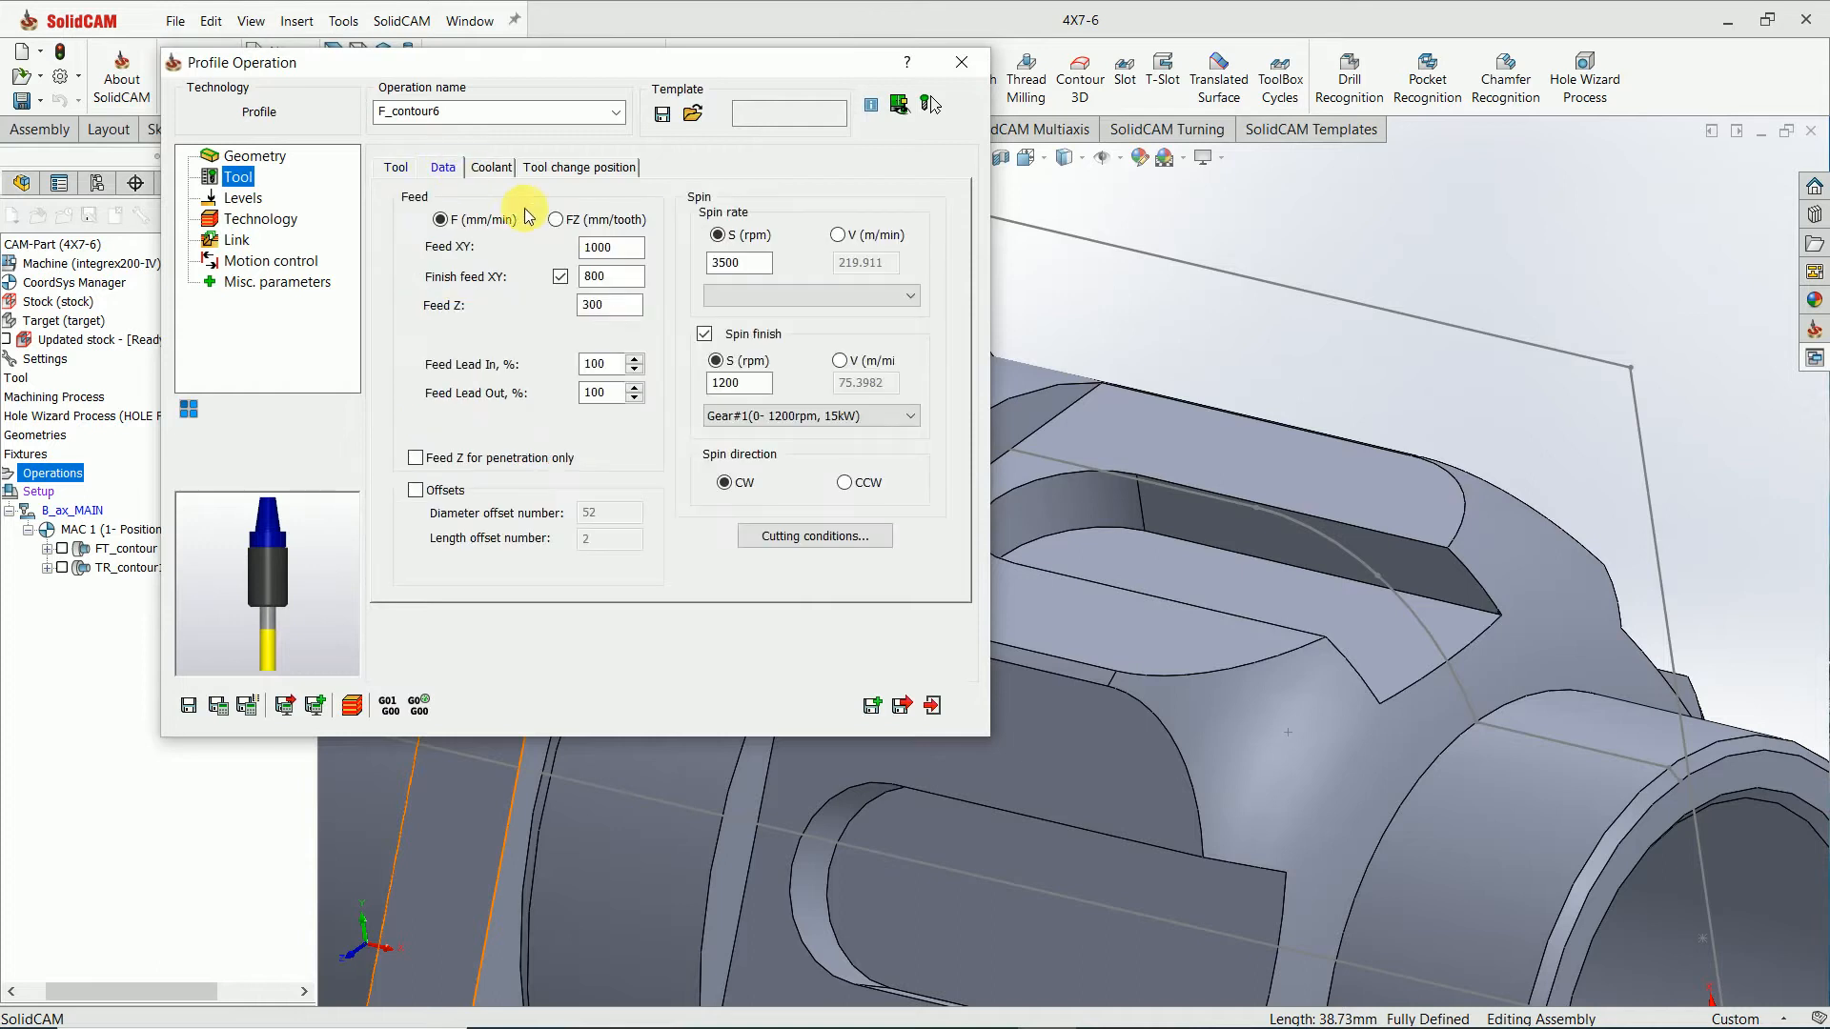
pyautogui.doubleClick(739, 262)
pyautogui.write('25')
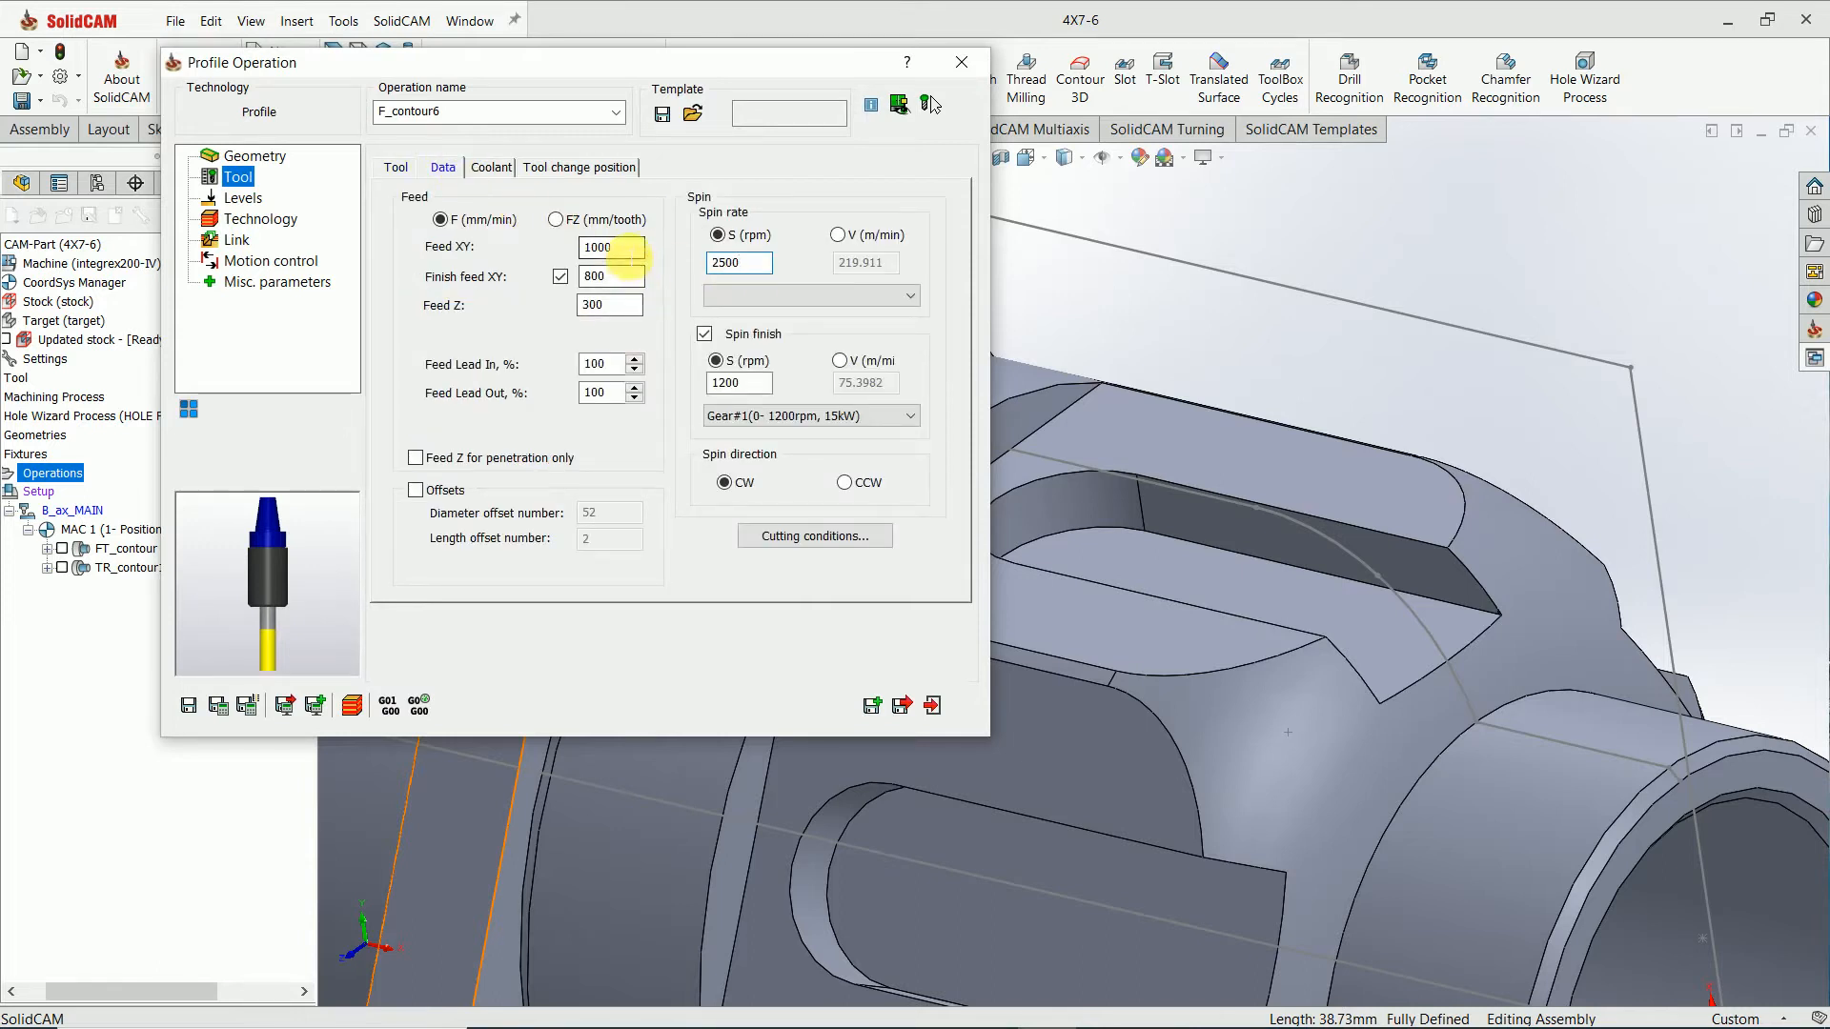
pyautogui.click(624, 247)
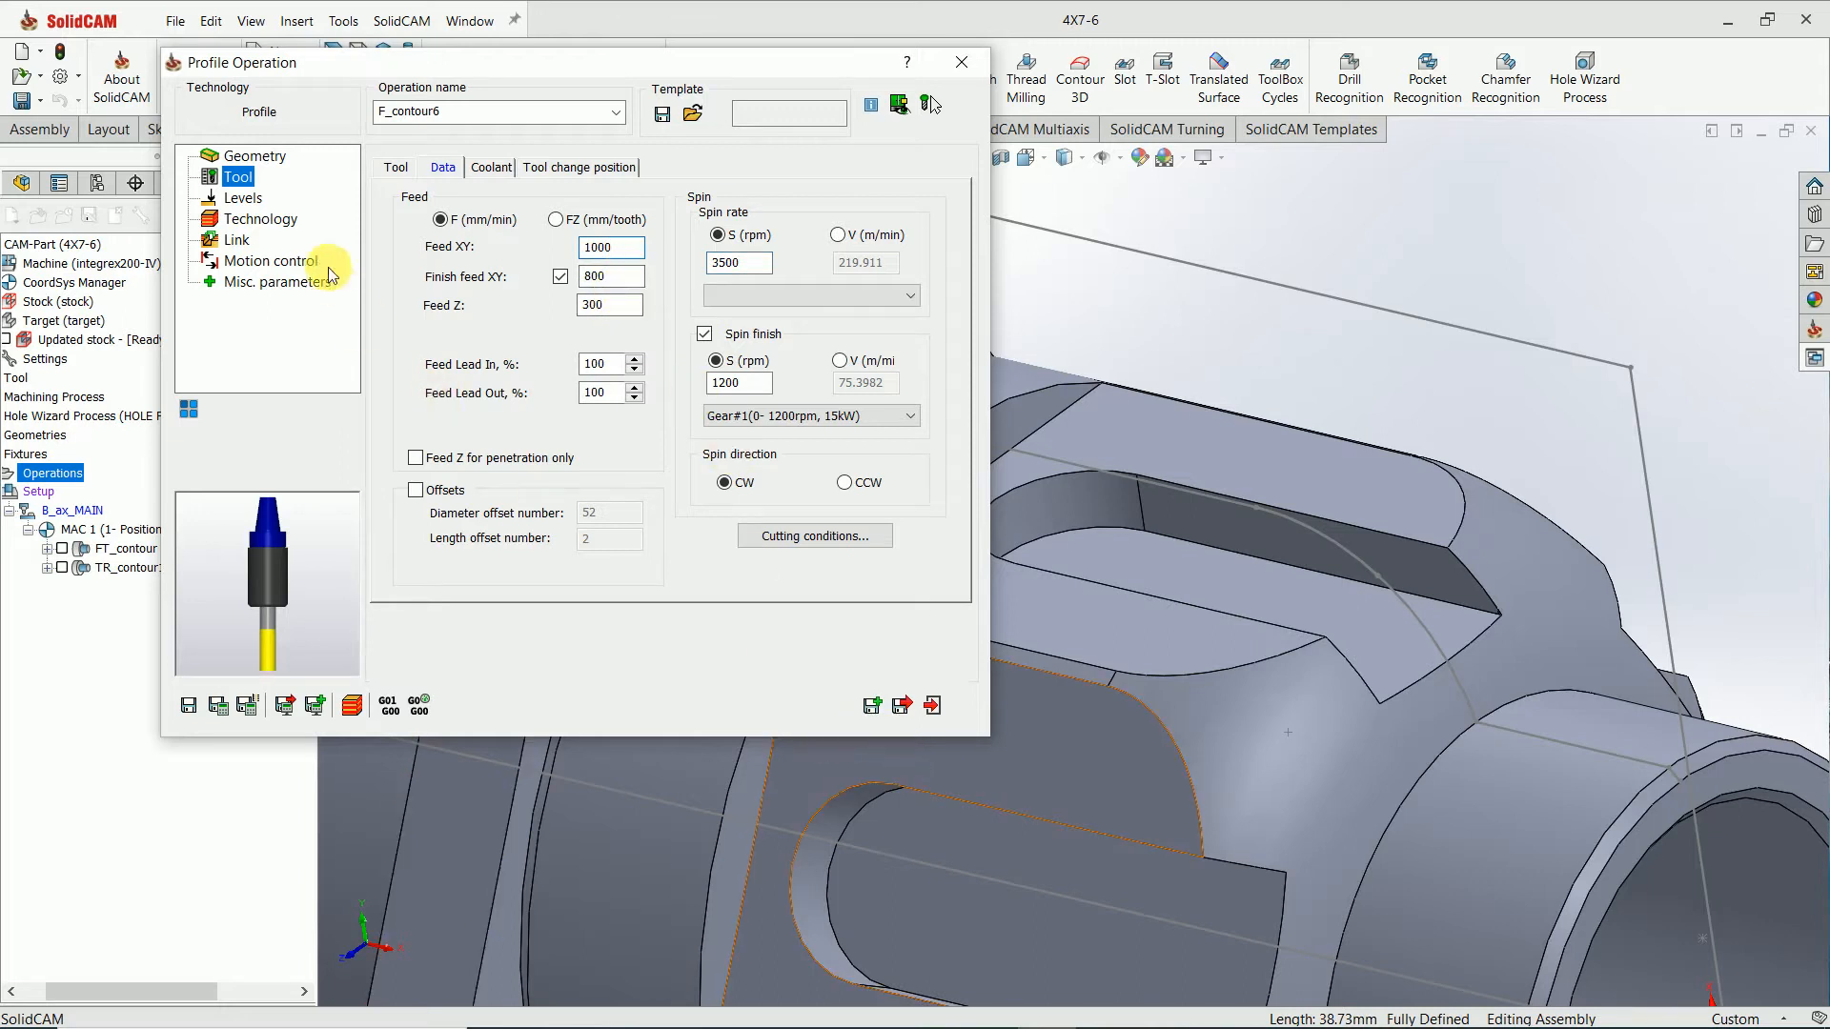
# Pick the milling upper level at the open end of the slot on the flat and set it to -23.
pyautogui.click(256, 202)
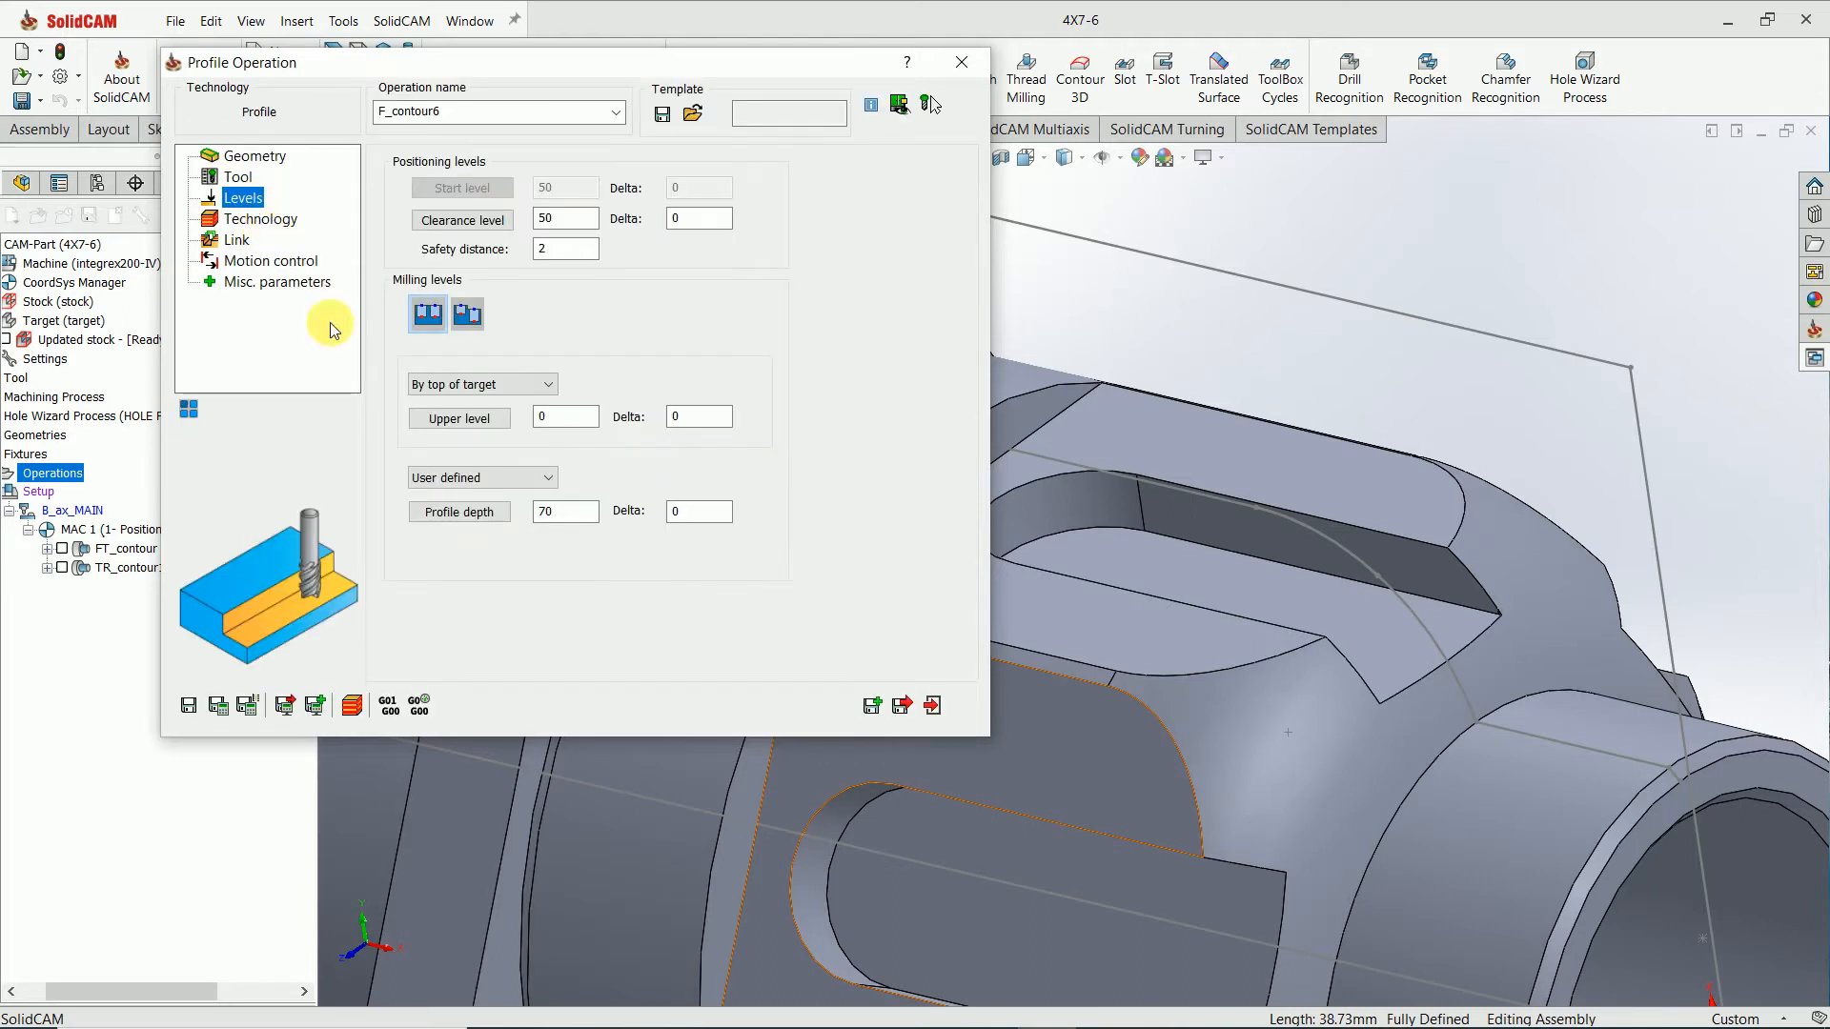
pyautogui.click(461, 419)
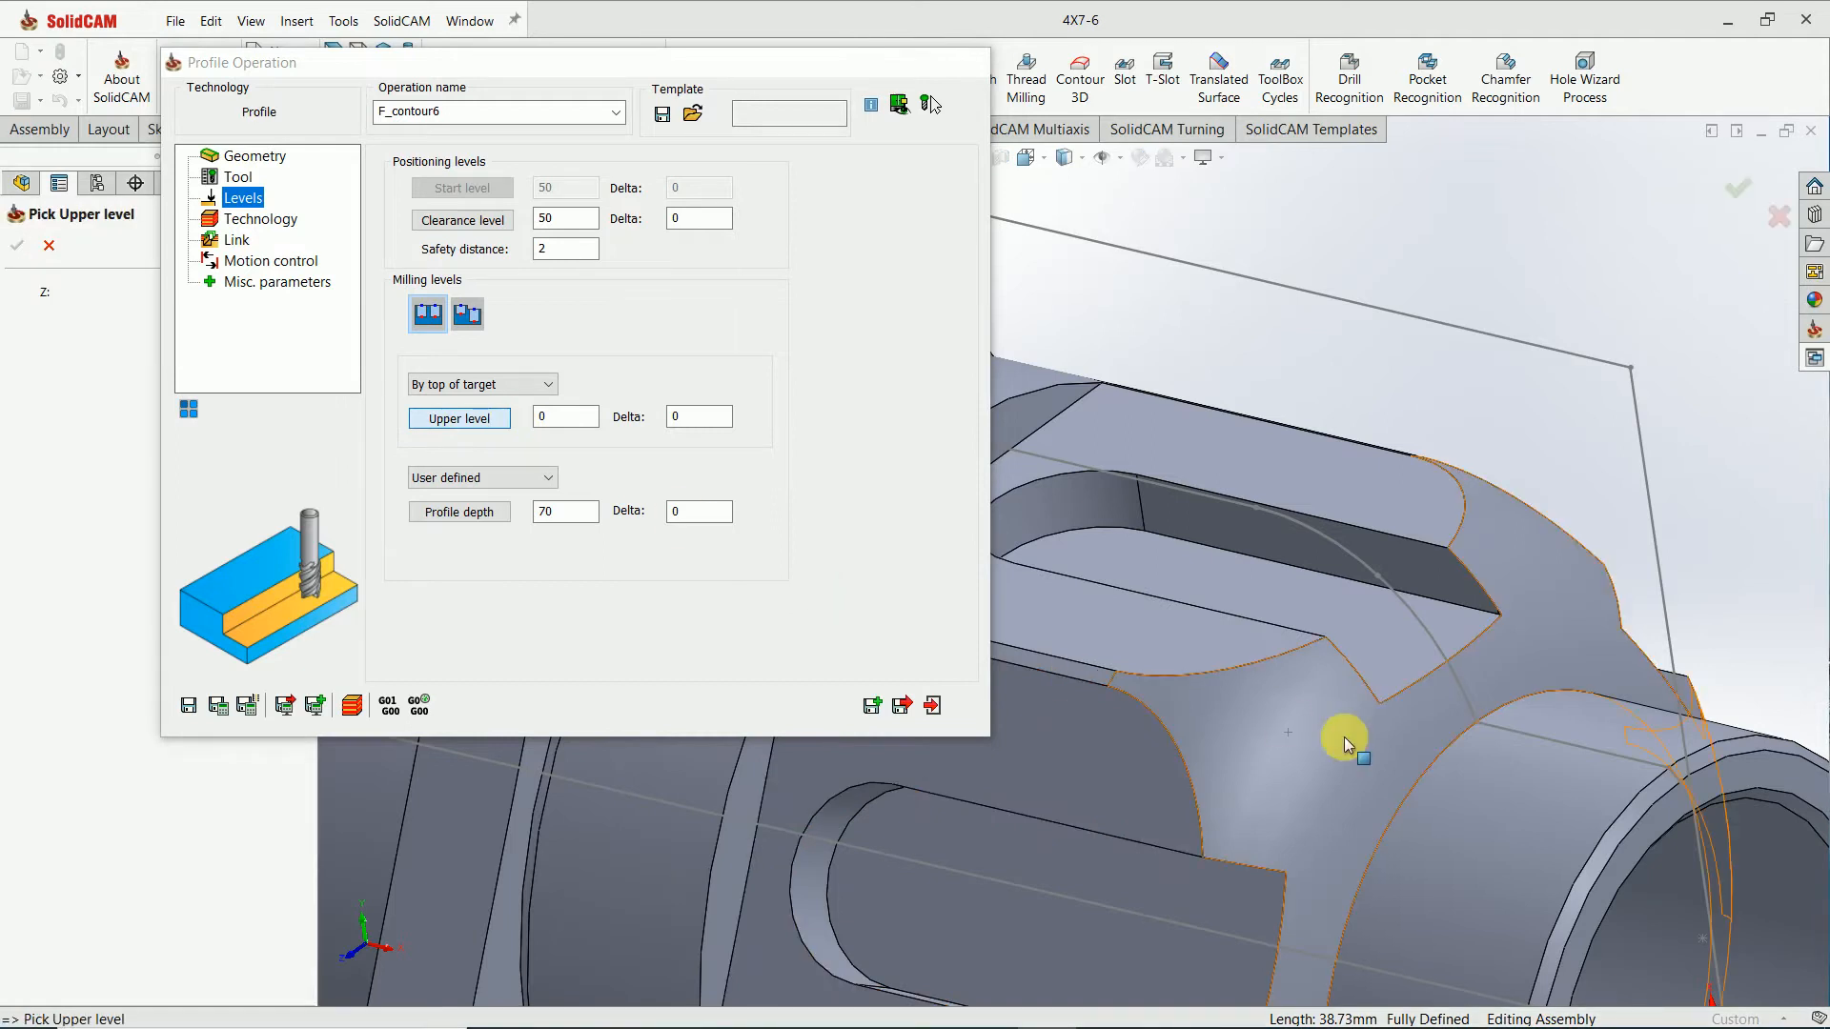
pyautogui.click(1393, 699)
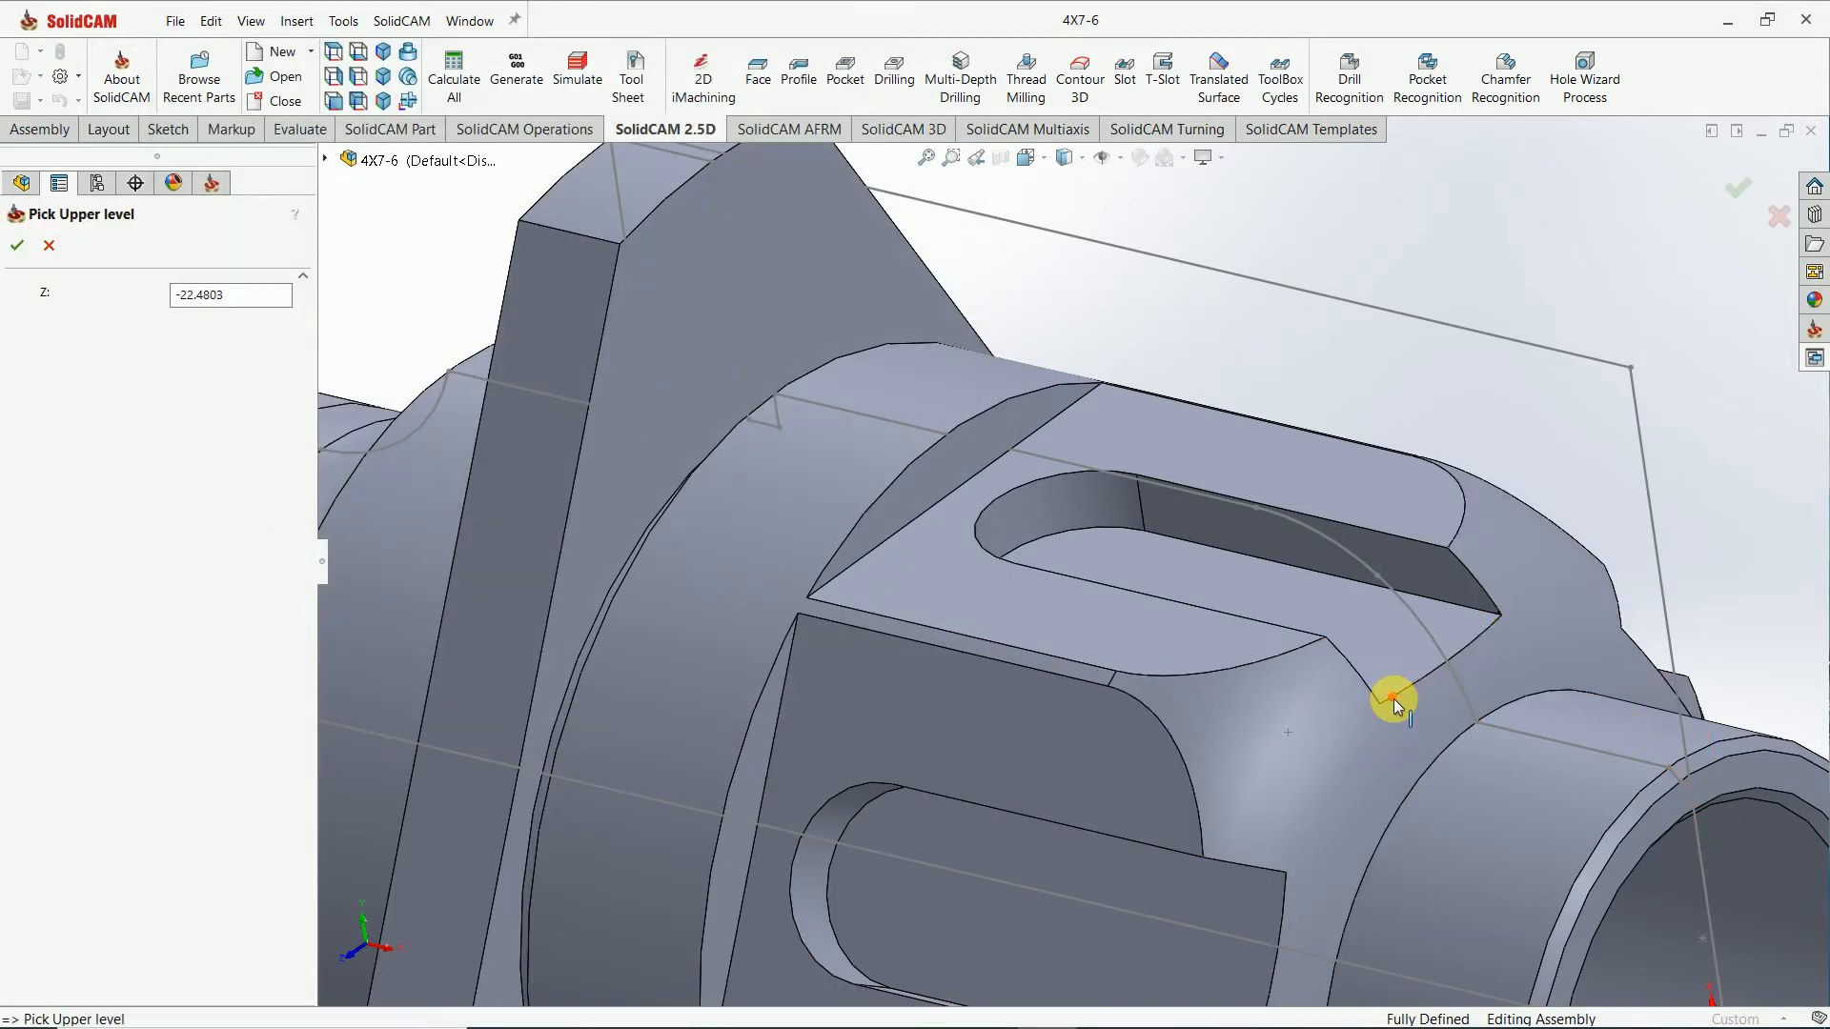
pyautogui.click(17, 246)
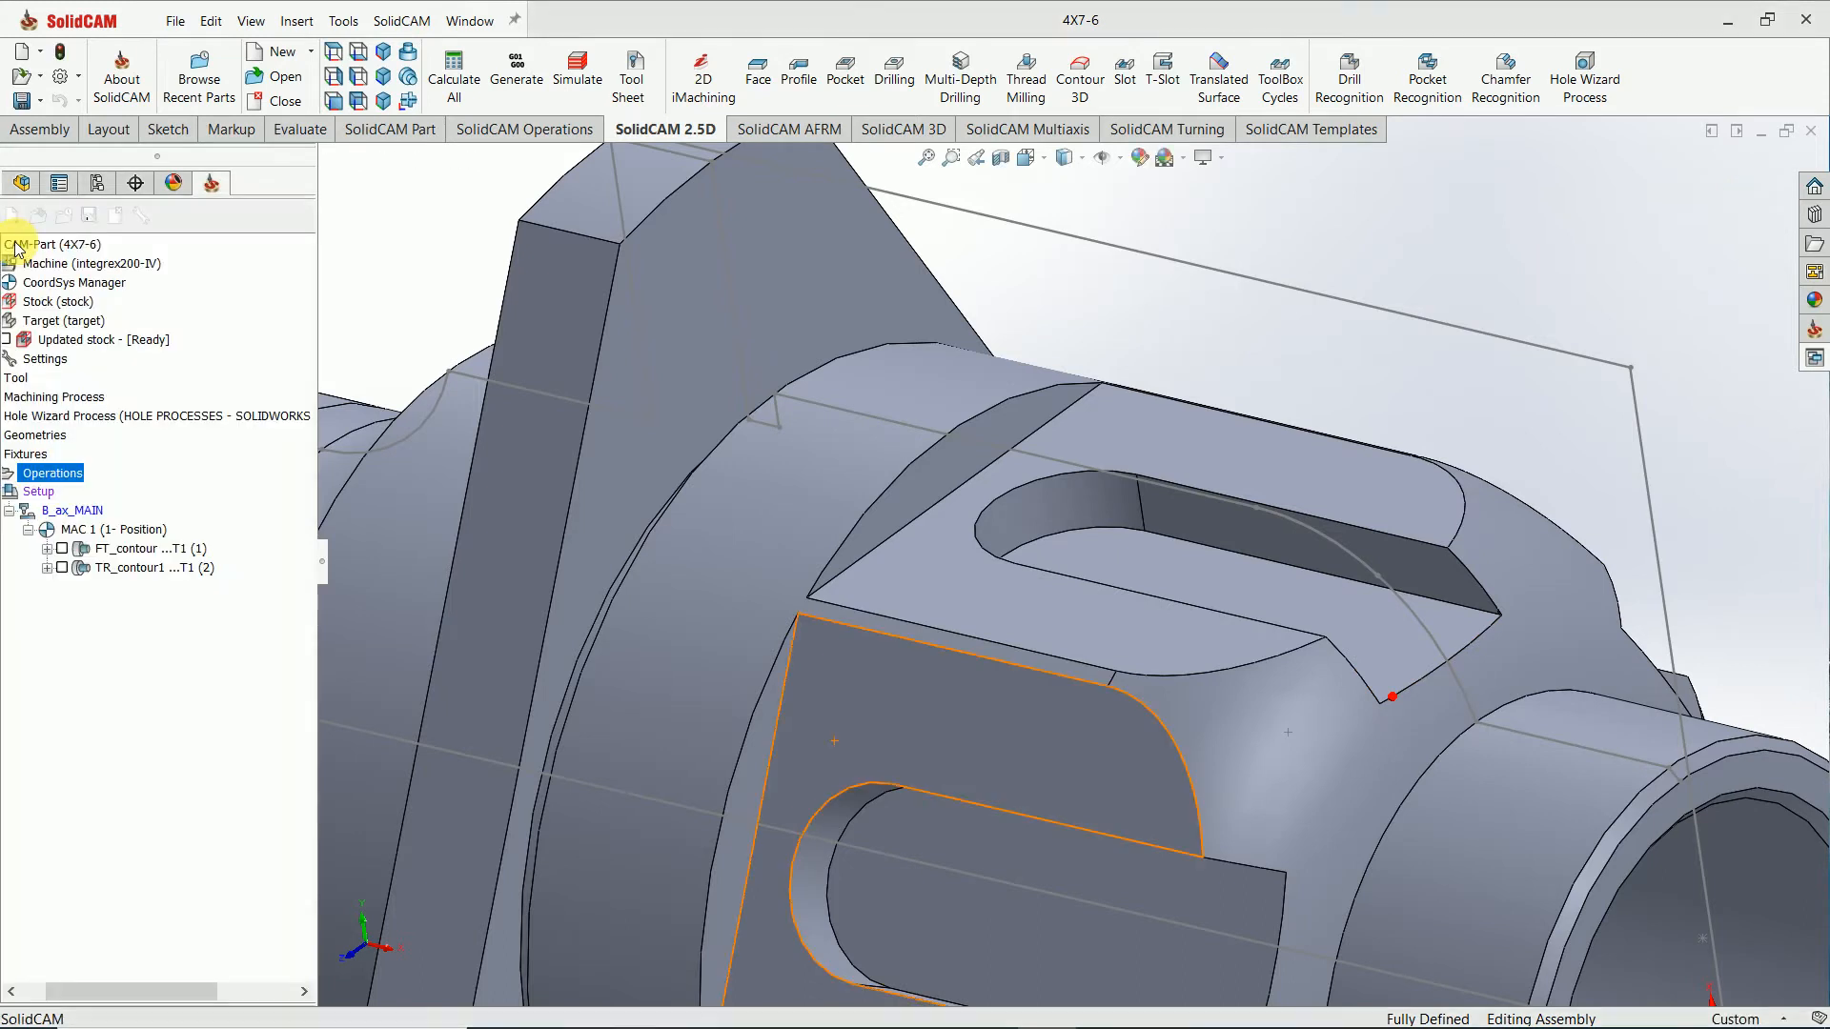
pyautogui.moveTo(596, 427); pyautogui.dragTo(483, 397)
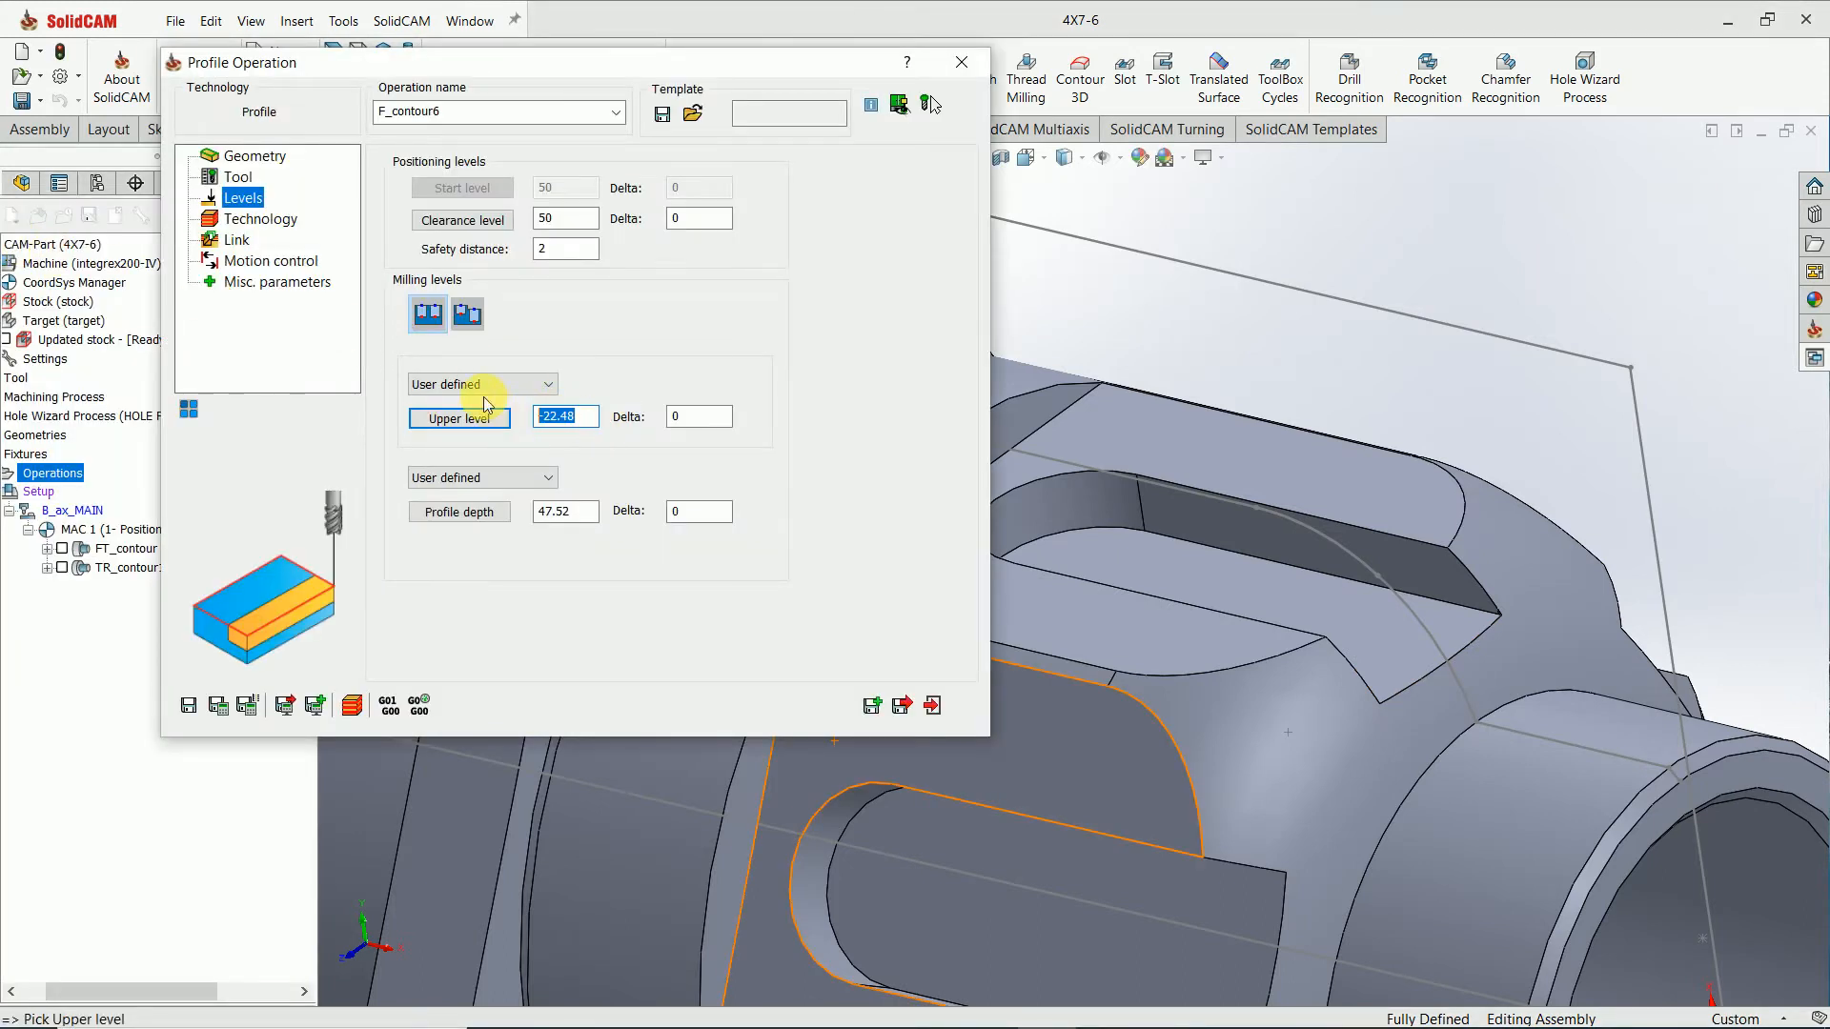
pyautogui.write('-23')
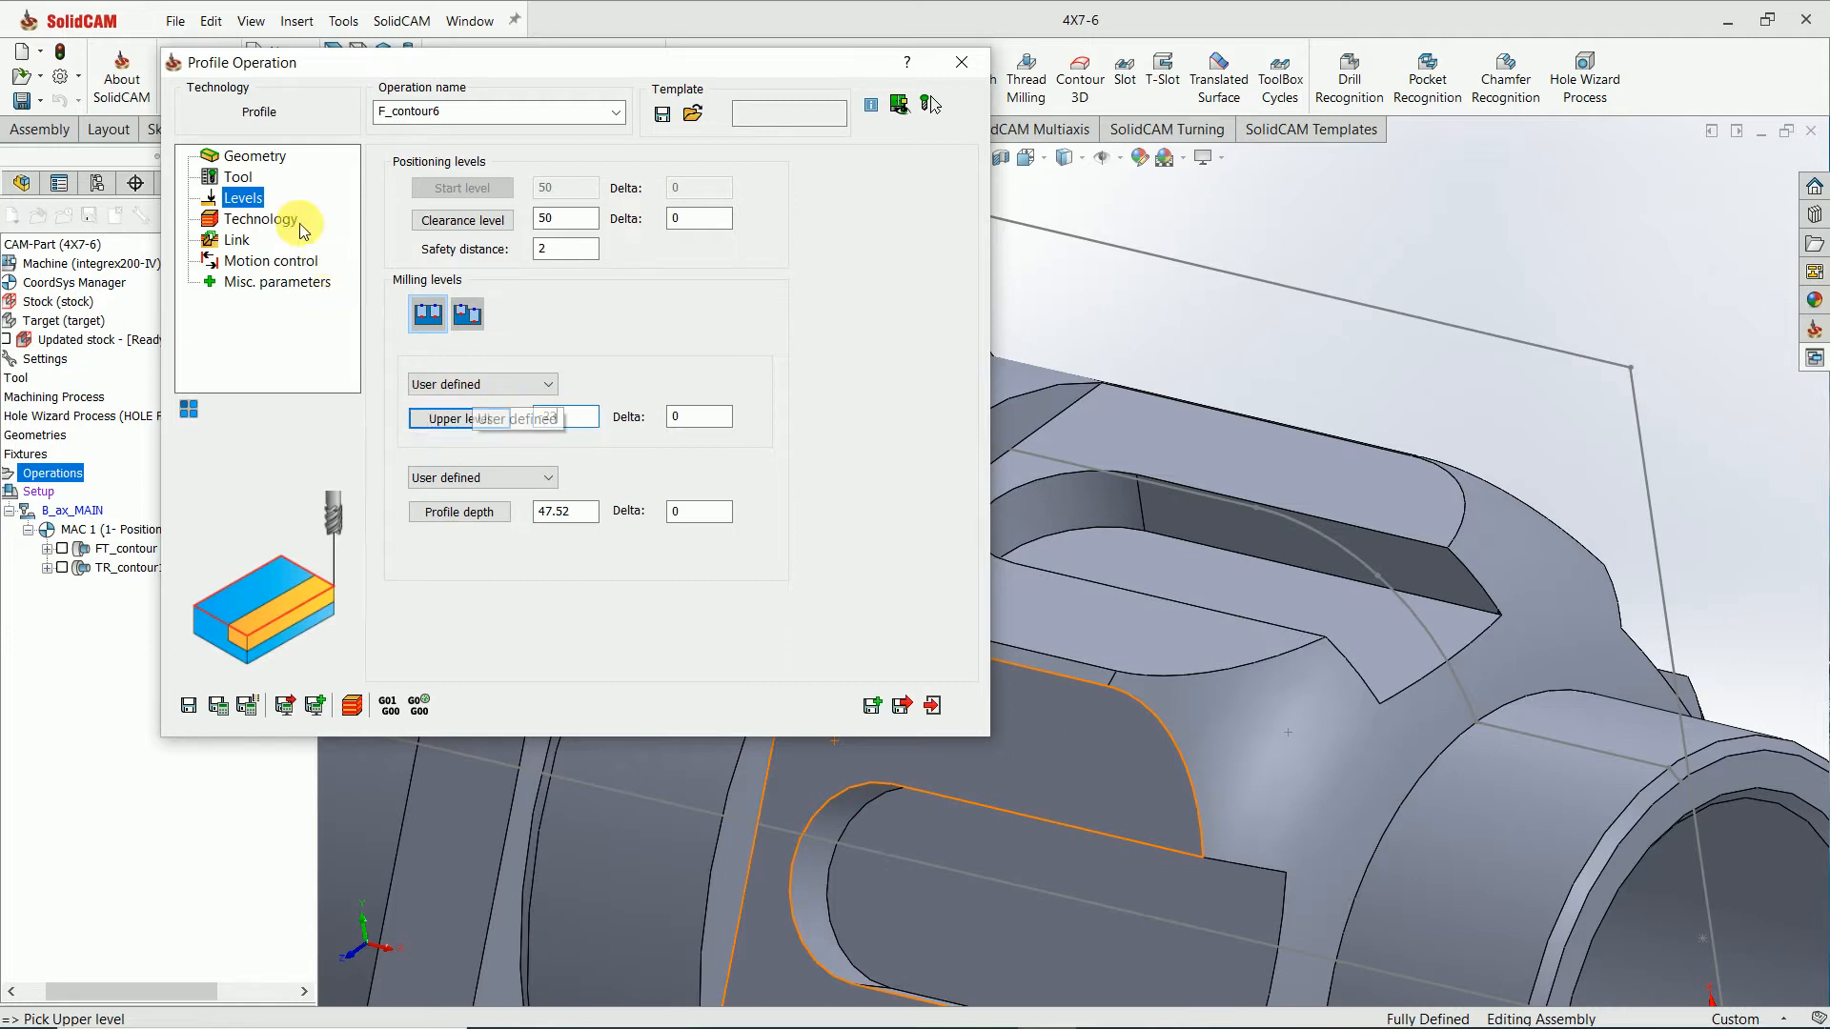
# Define the profile depth by picking the crescent-shaped face at the inner end of the flat as the lower level.
pyautogui.click(473, 524)
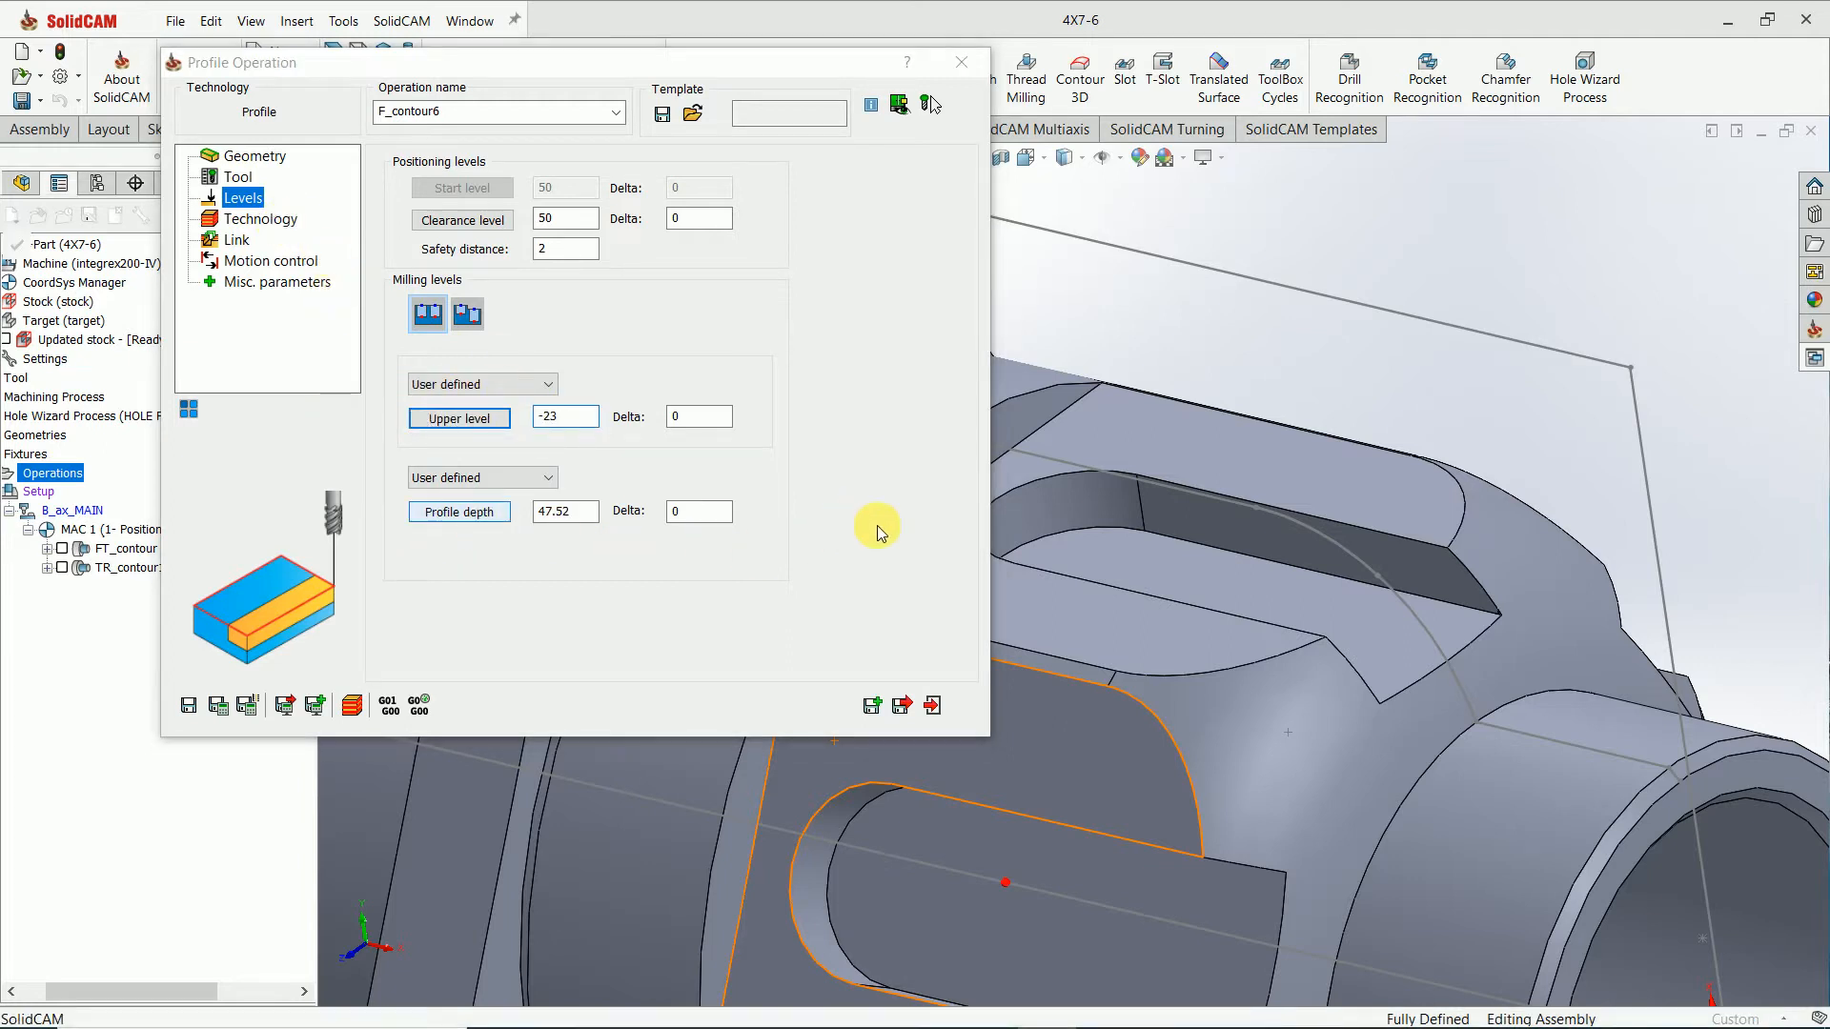
pyautogui.scroll(-5, 943, 516)
pyautogui.click(917, 492)
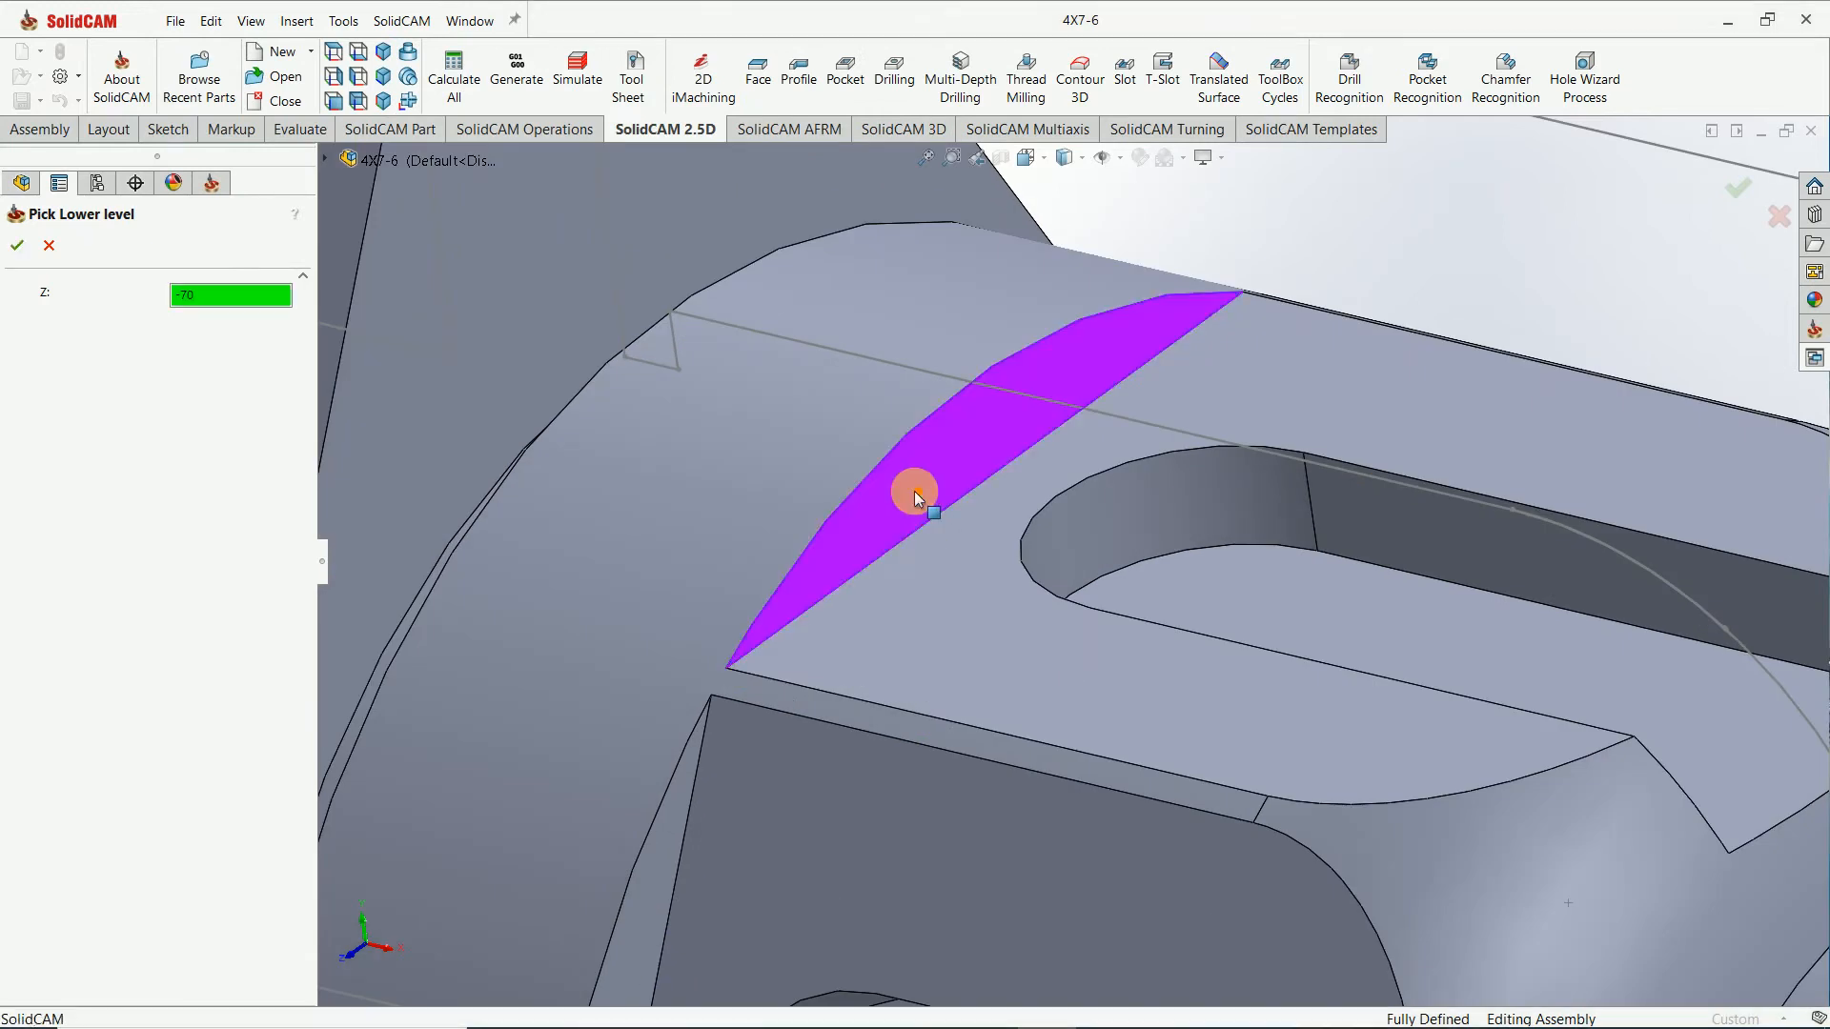
pyautogui.click(19, 247)
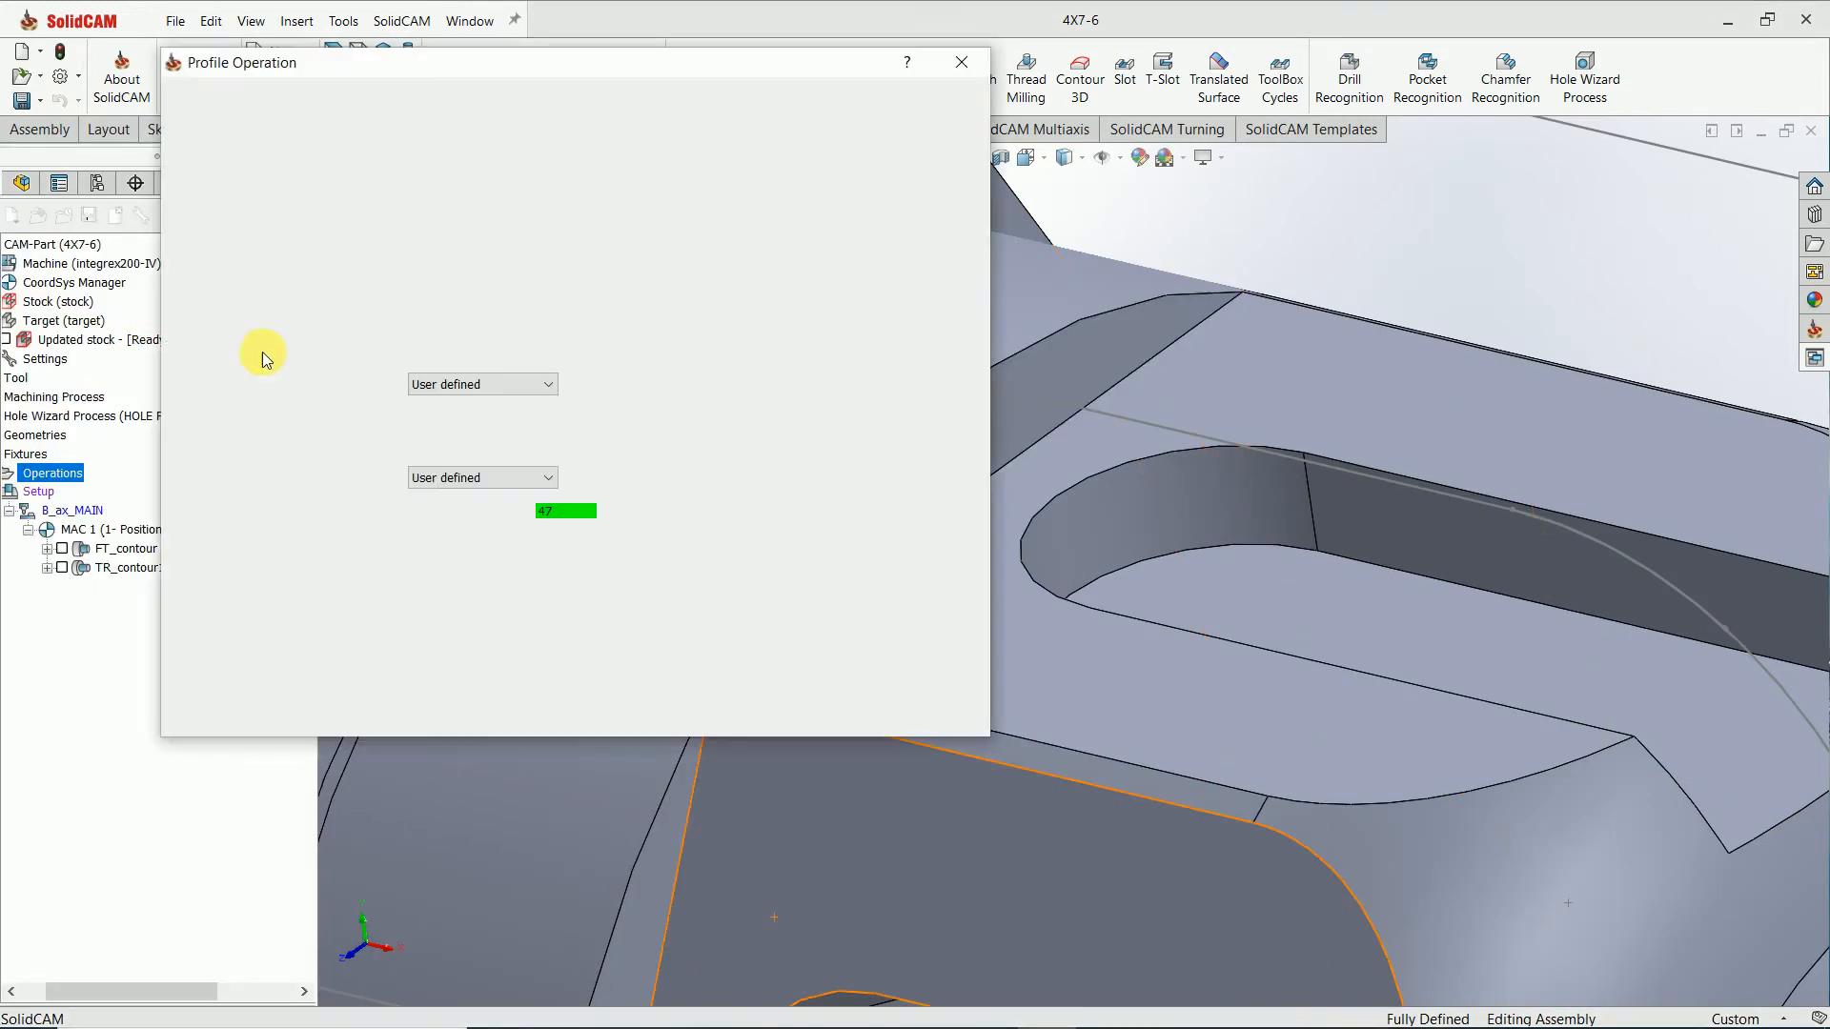
# Edit the finish step down and check the chain's modified geometry, accepting it with the tool side on Left.
pyautogui.click(254, 228)
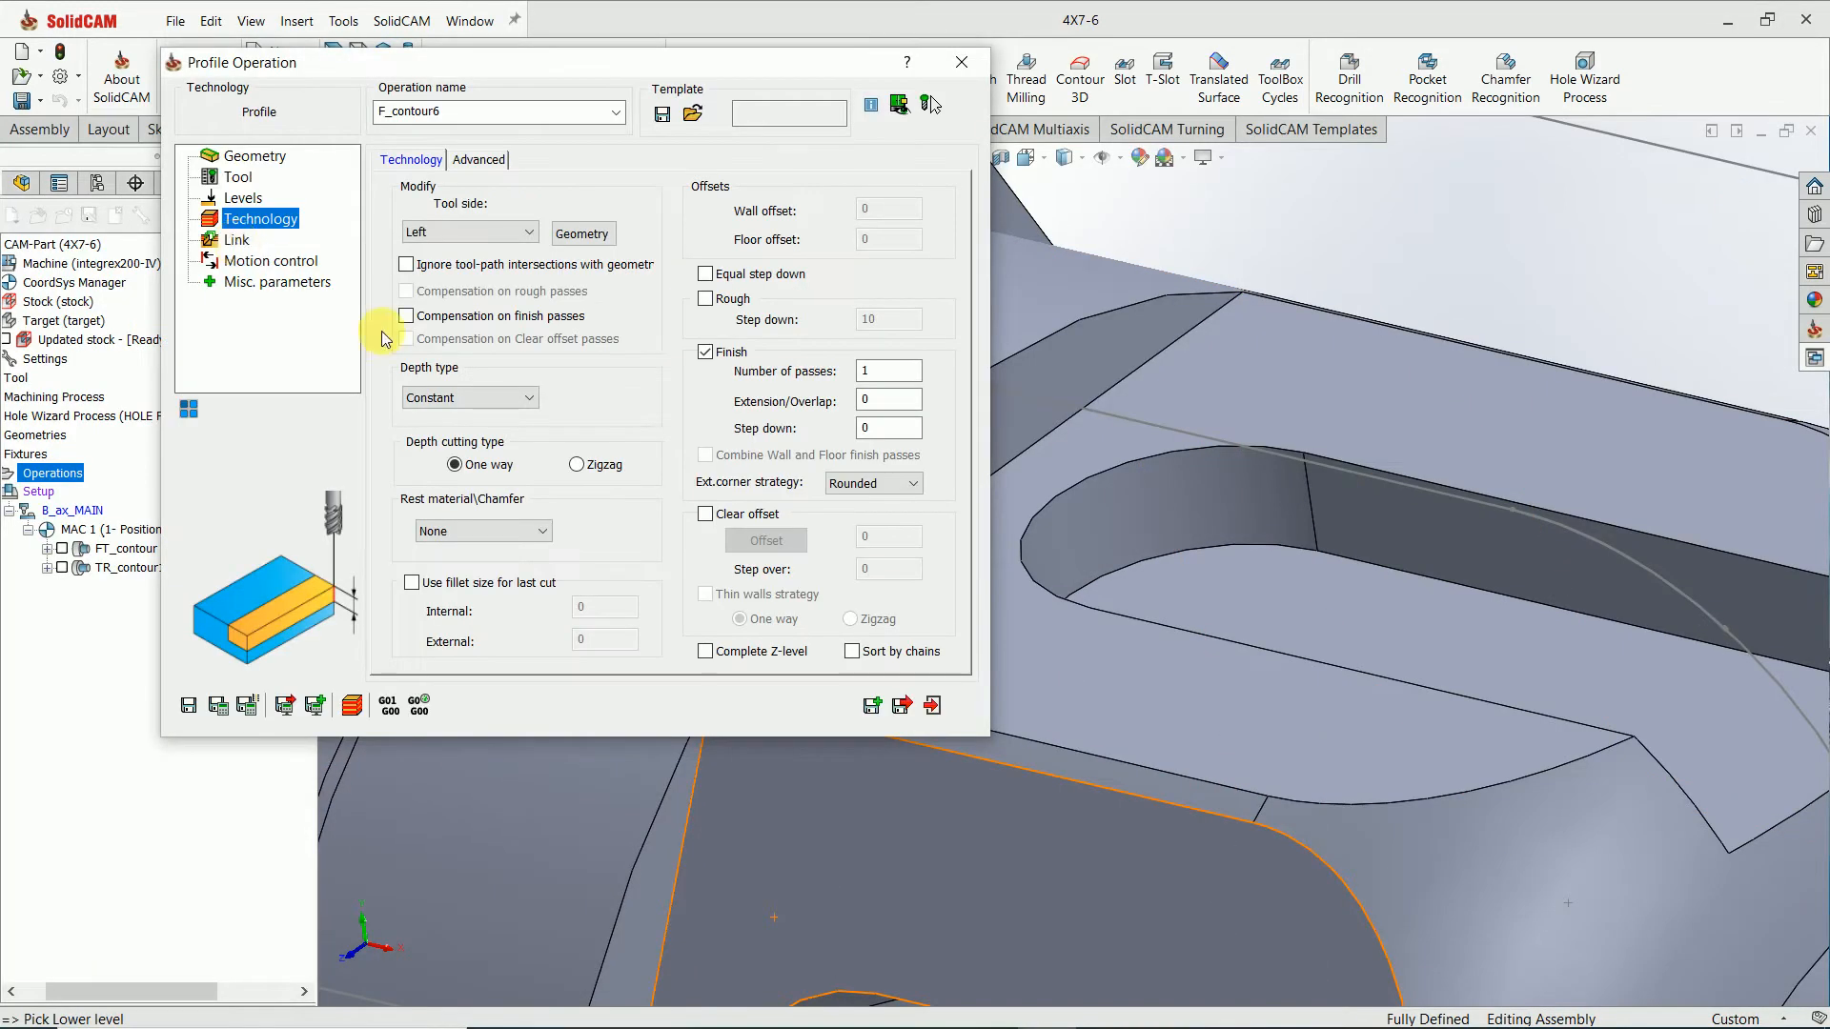
pyautogui.doubleClick(867, 428)
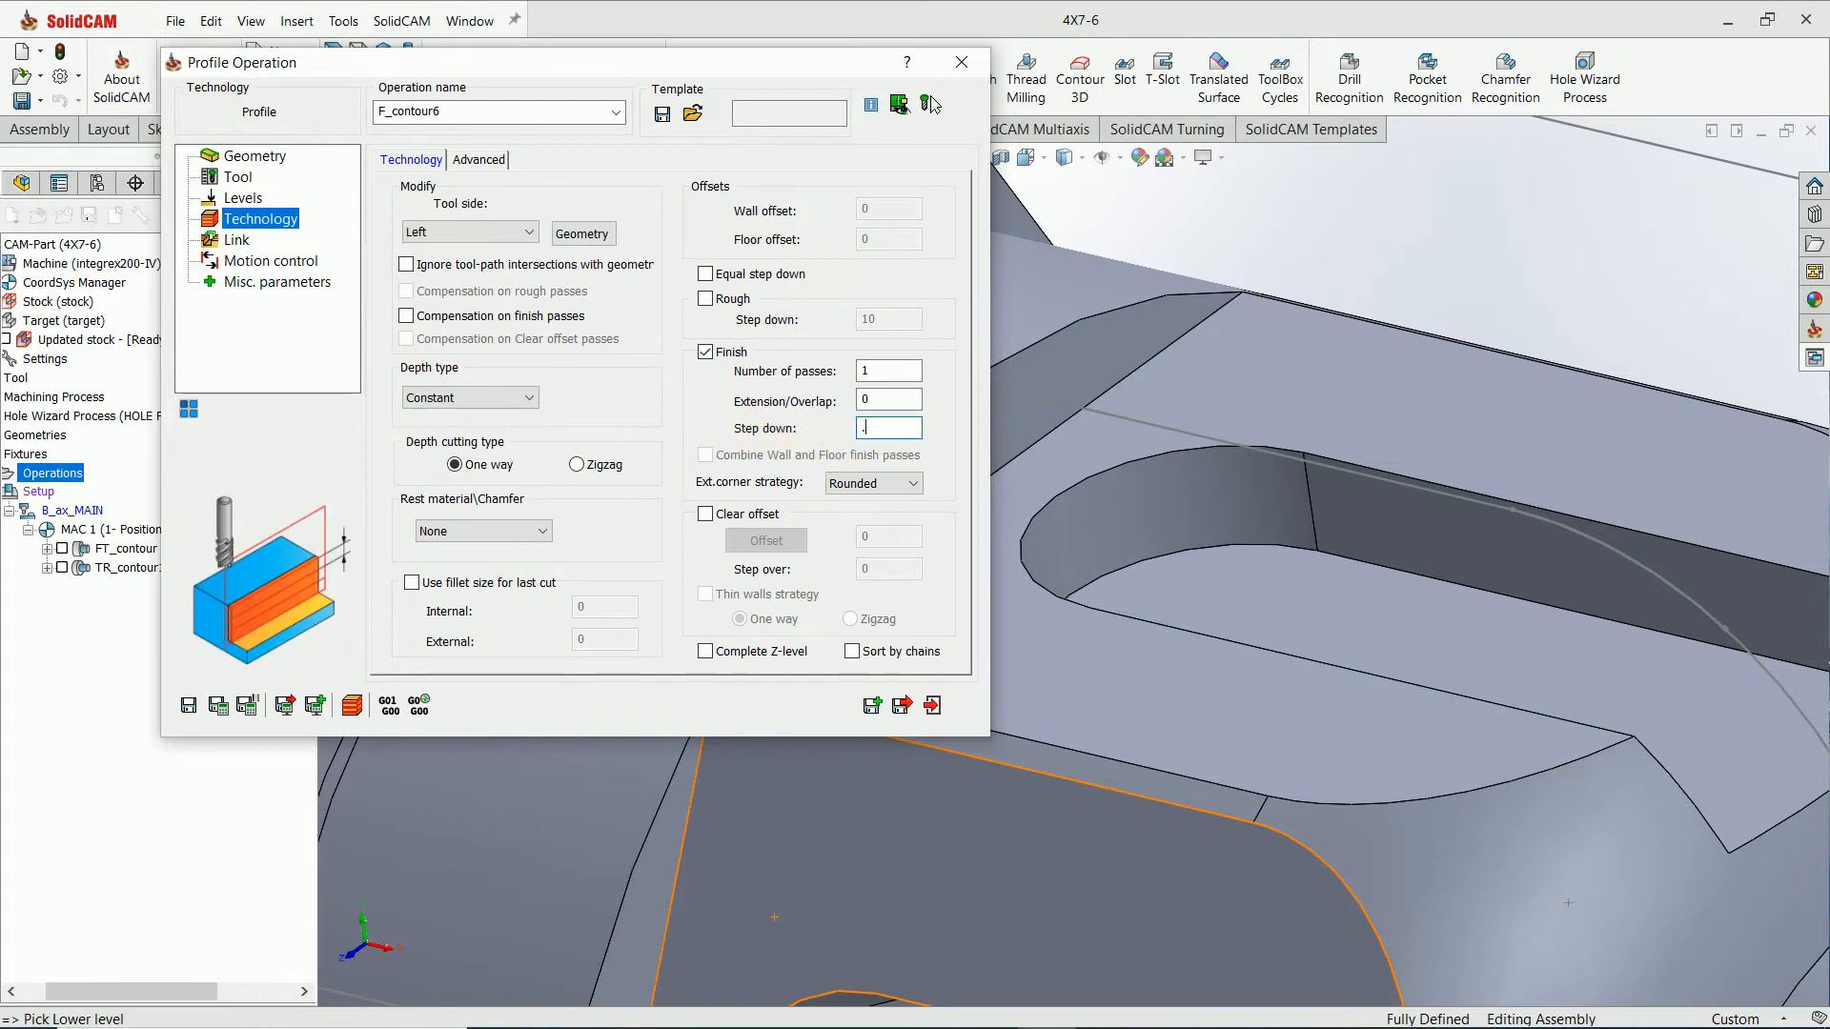
pyautogui.click(583, 234)
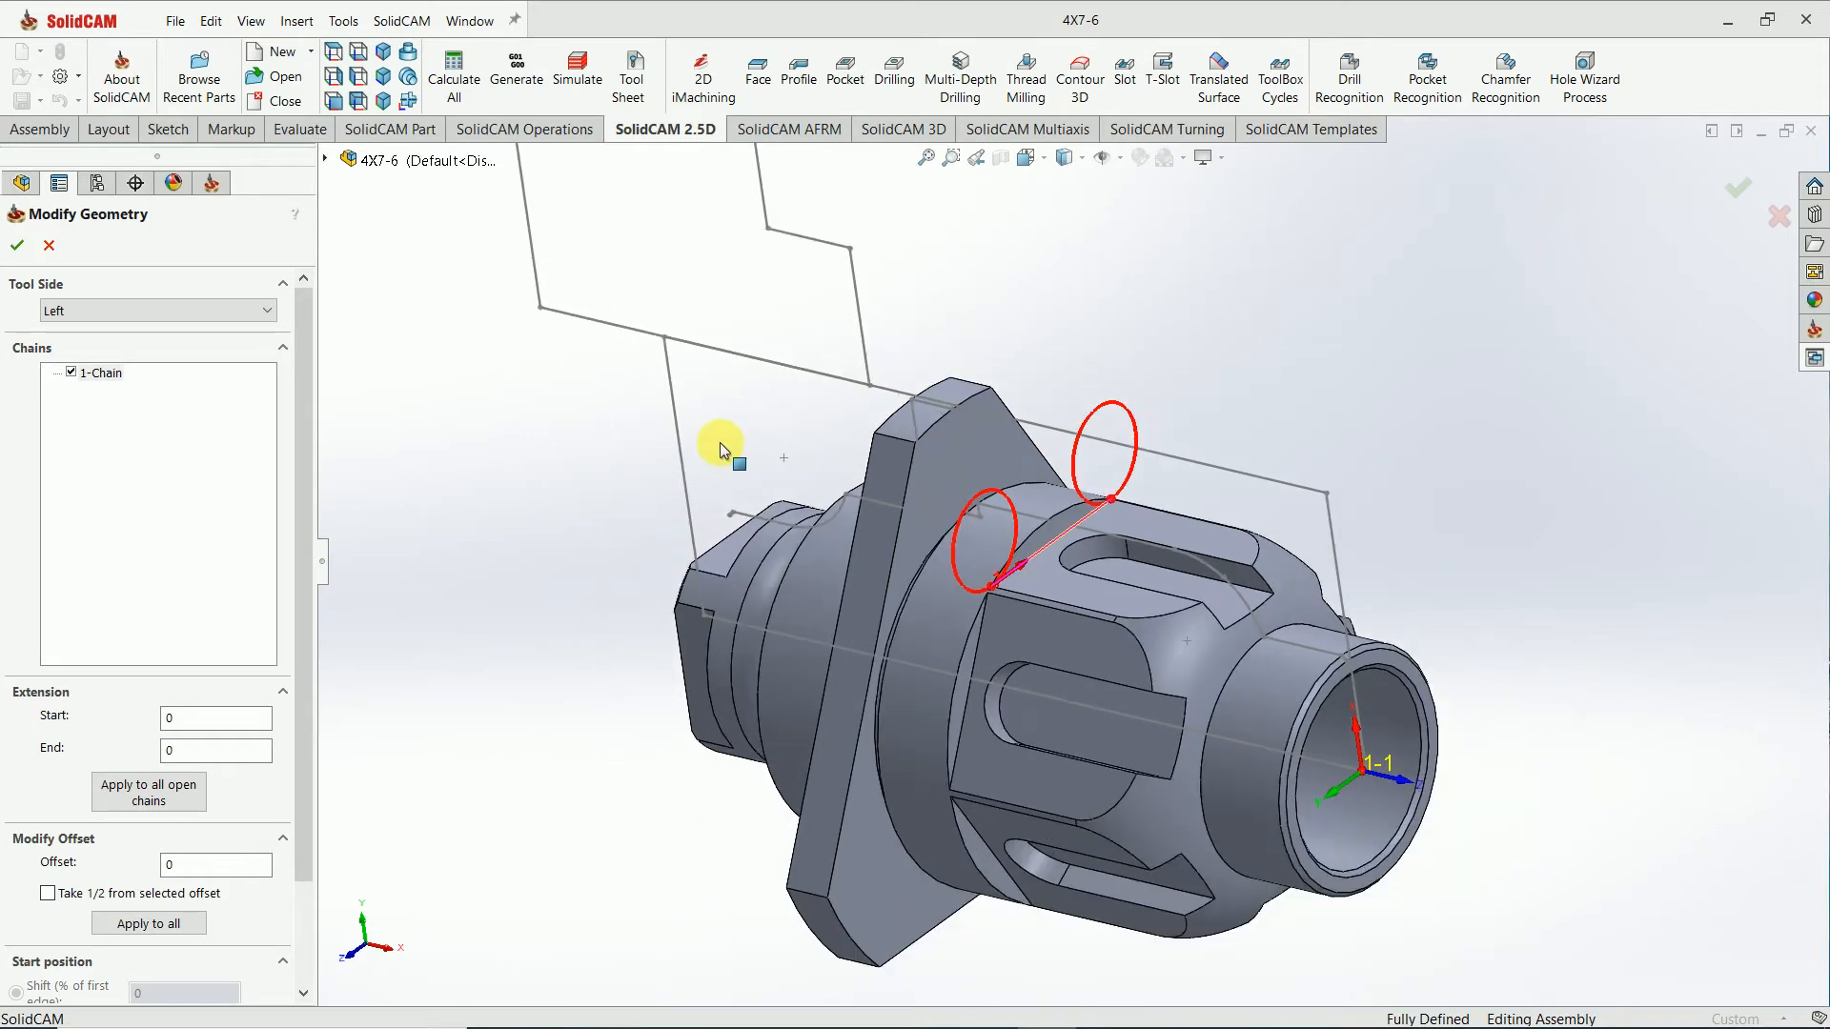
pyautogui.click(18, 246)
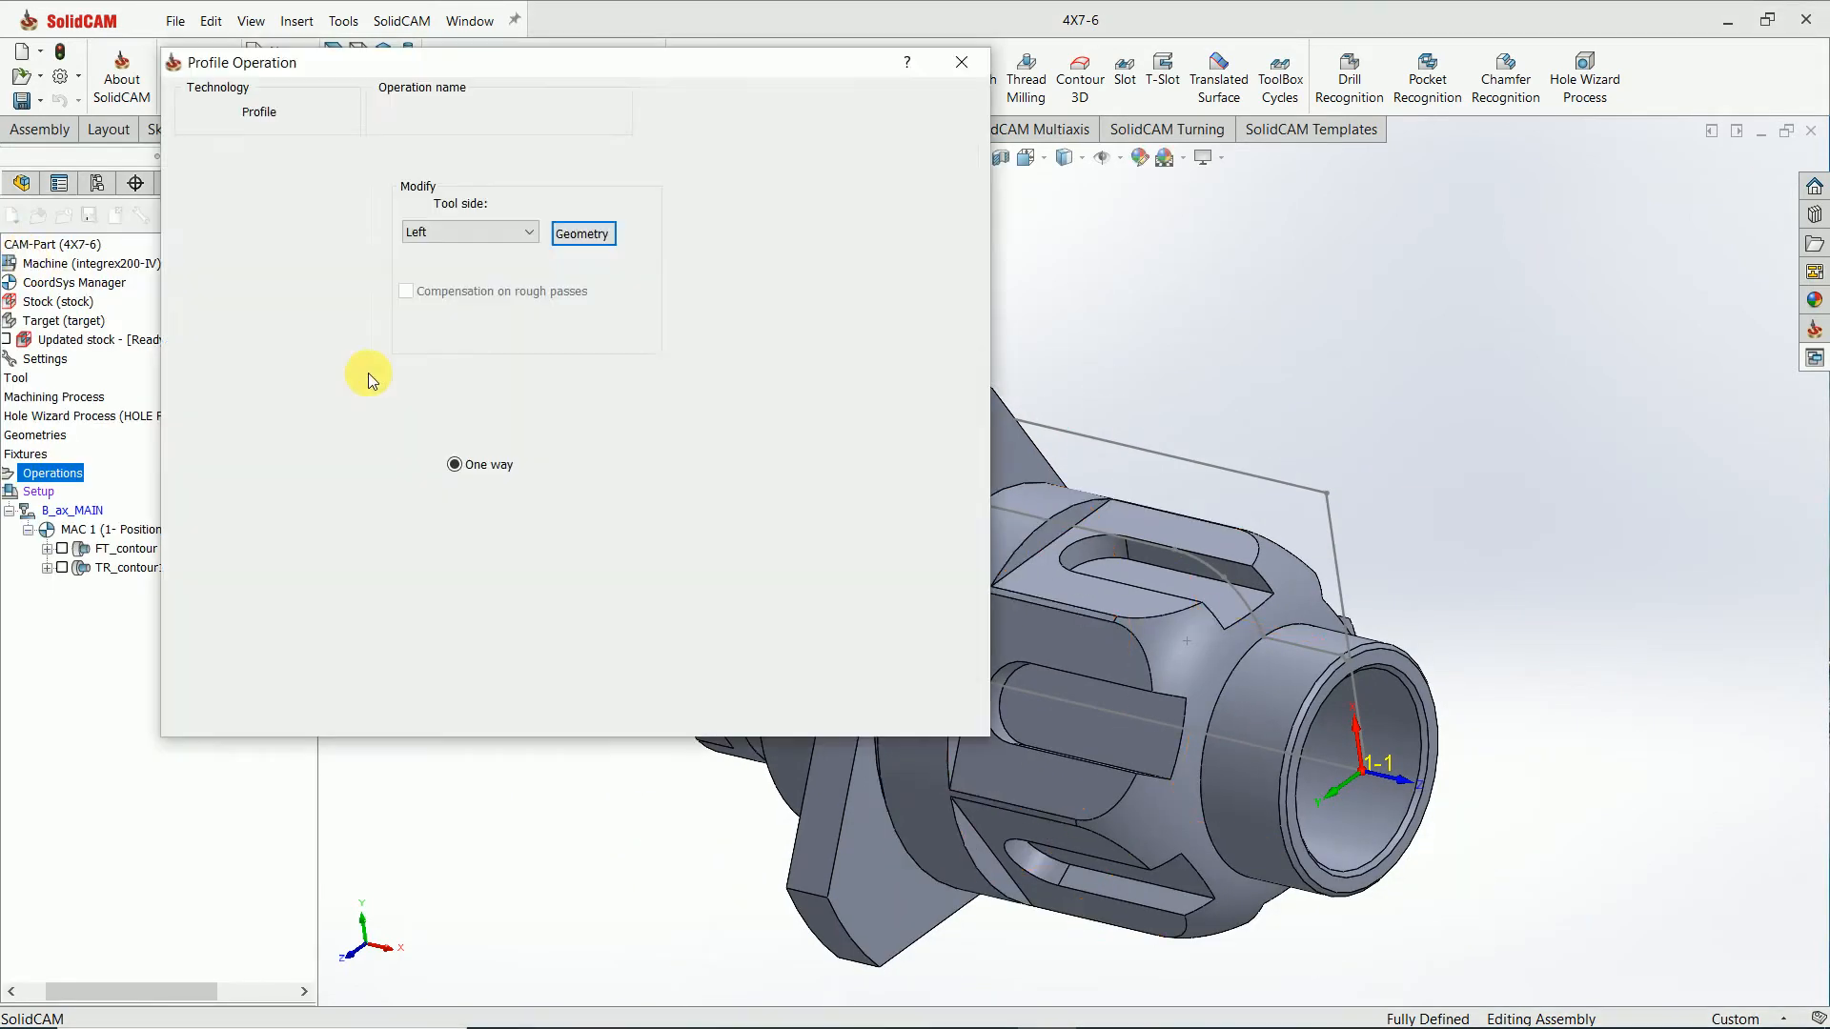
# Set the depth cutting type to Zigzag and use a Tangent lead-in with a matching lead-out, saving and calculating the profile operation.
pyautogui.click(576, 464)
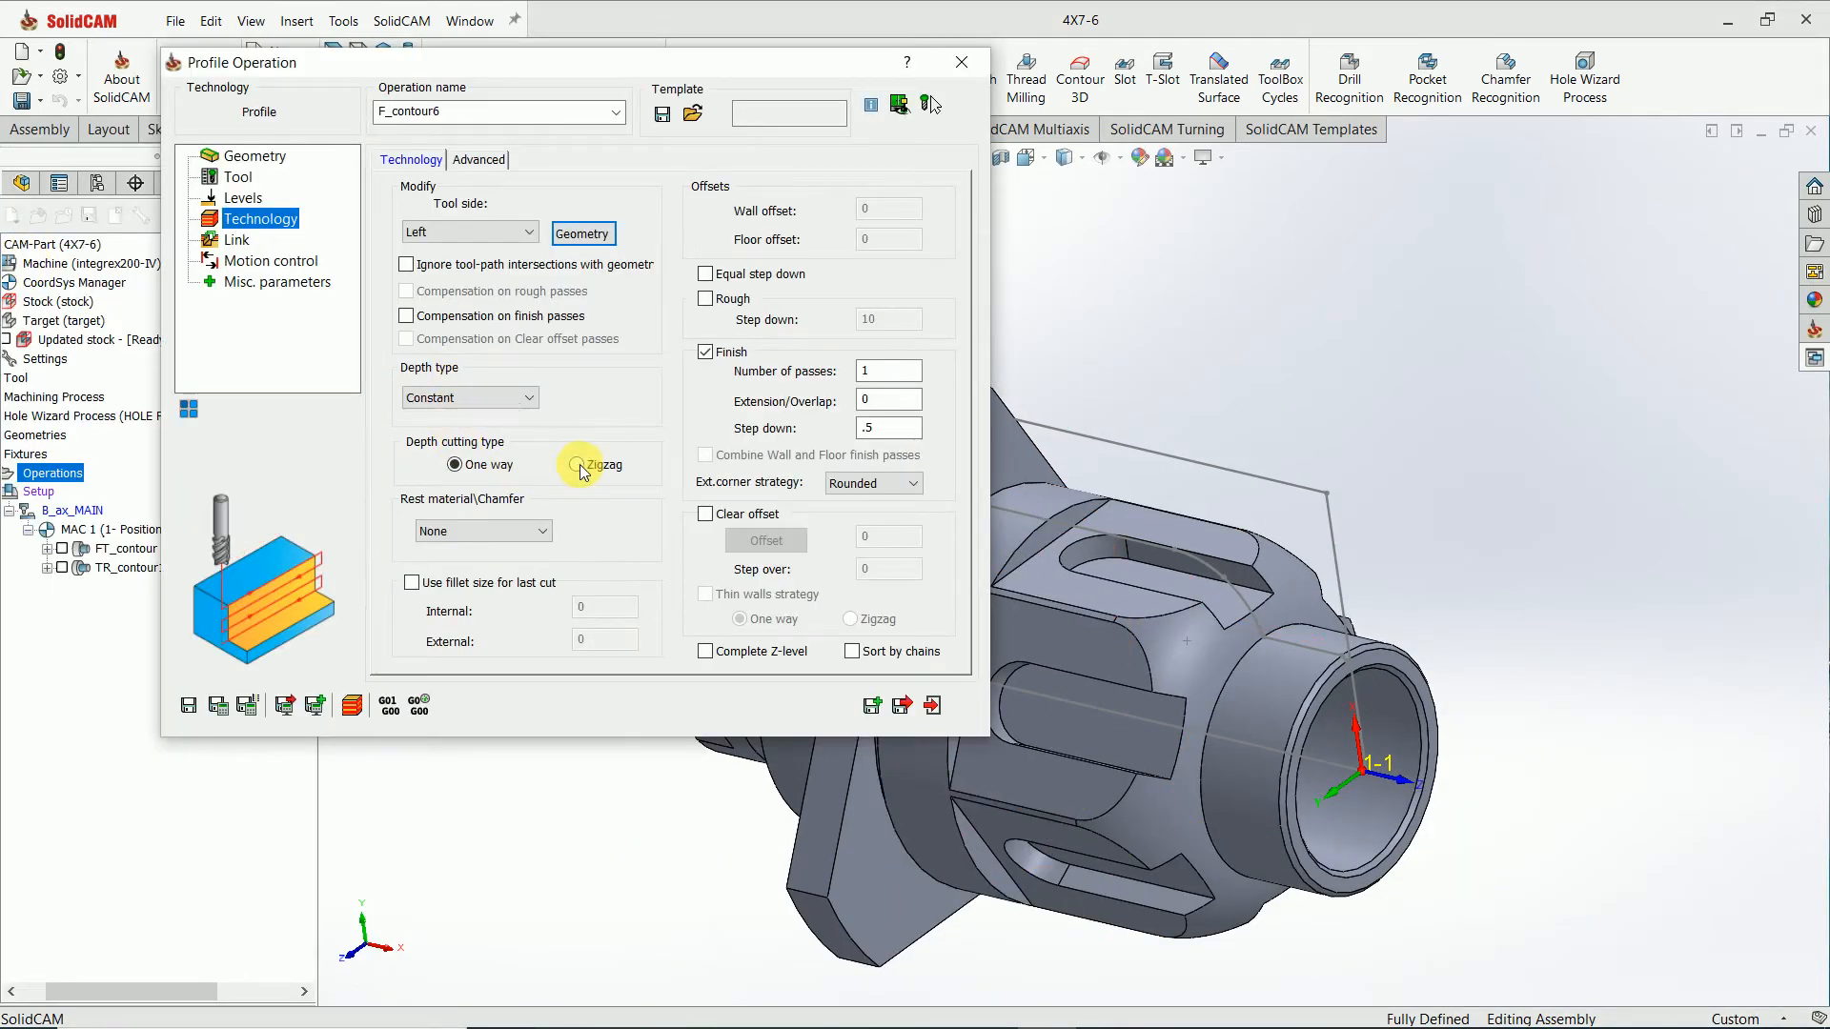
pyautogui.click(237, 239)
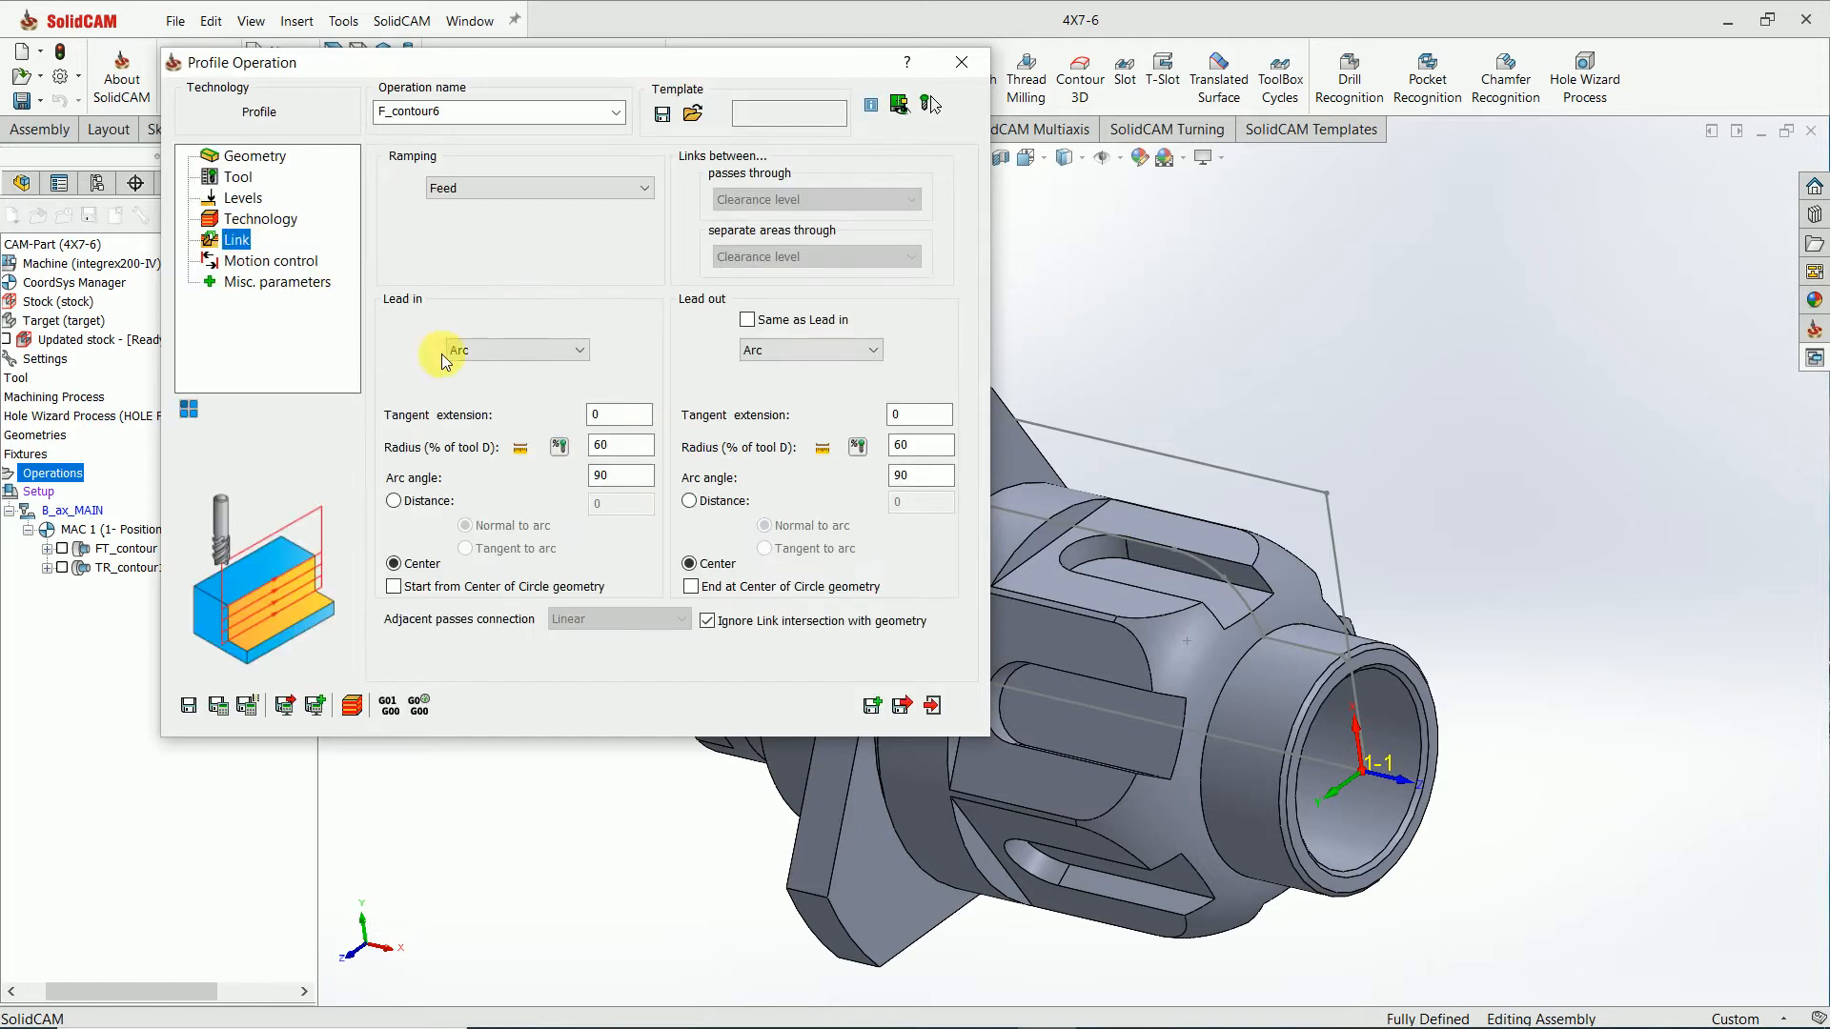
pyautogui.click(548, 352)
pyautogui.click(482, 411)
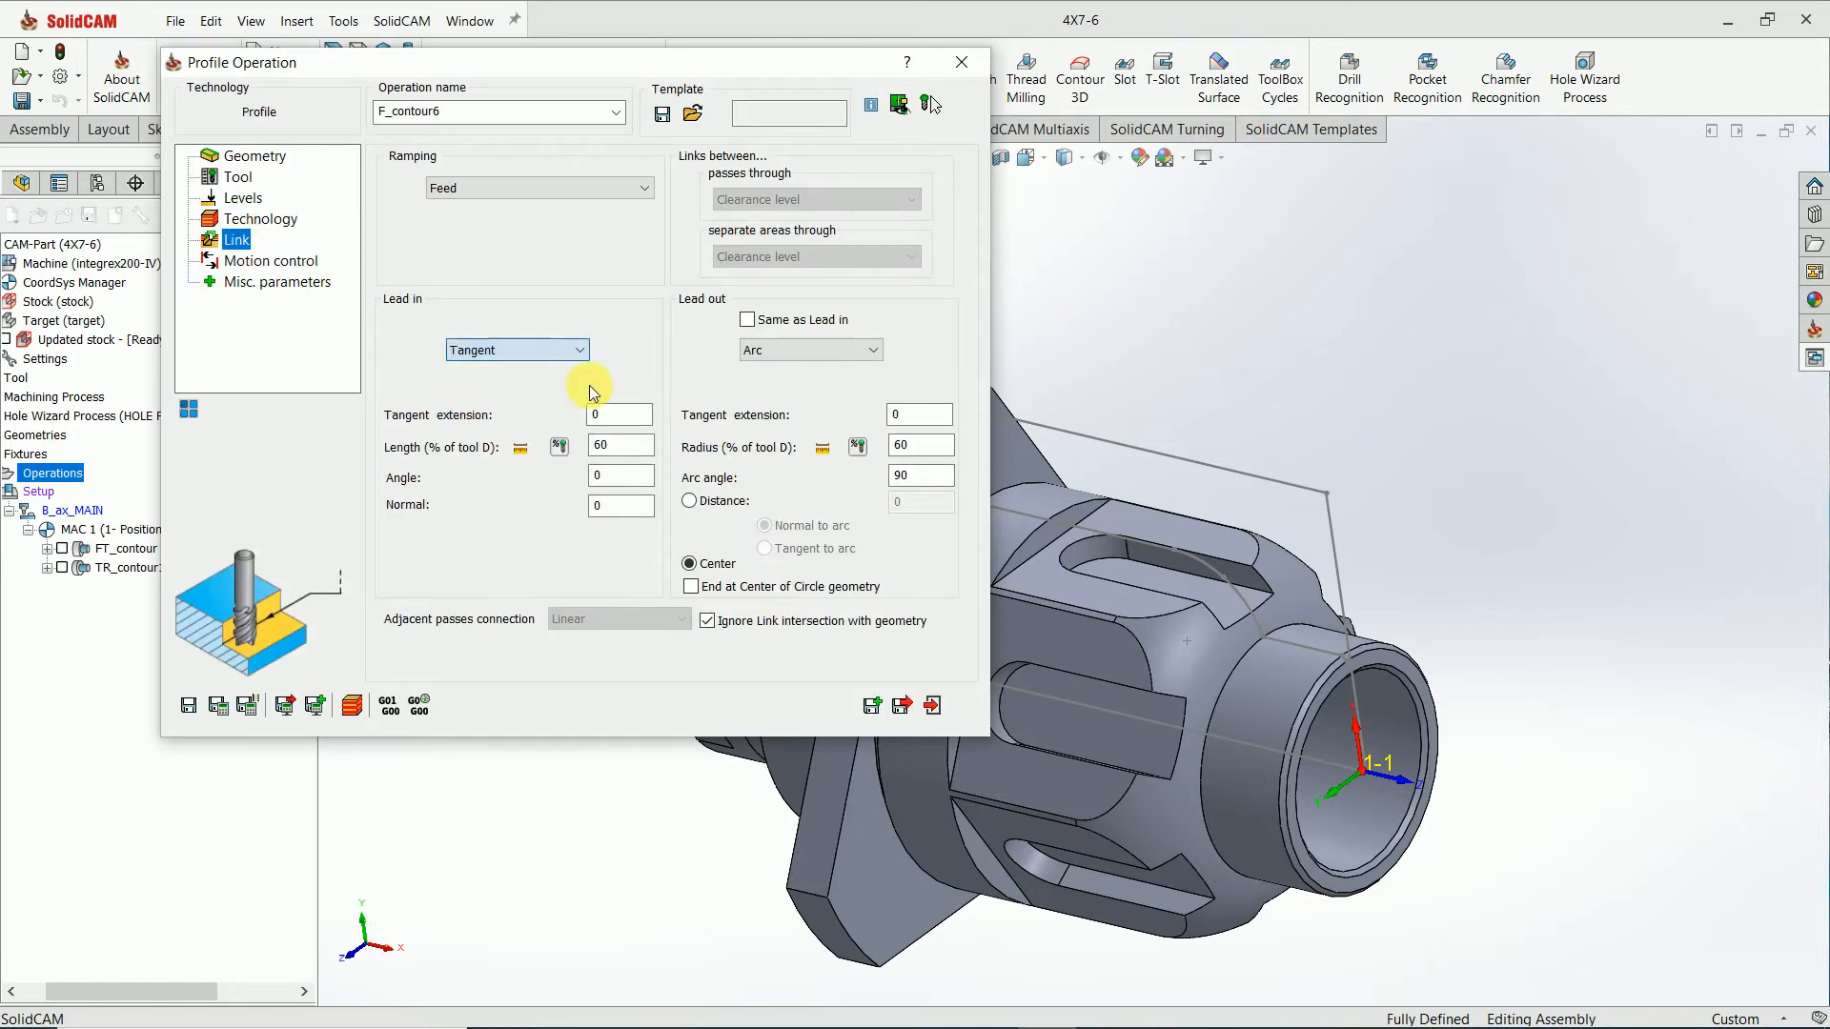
pyautogui.click(752, 324)
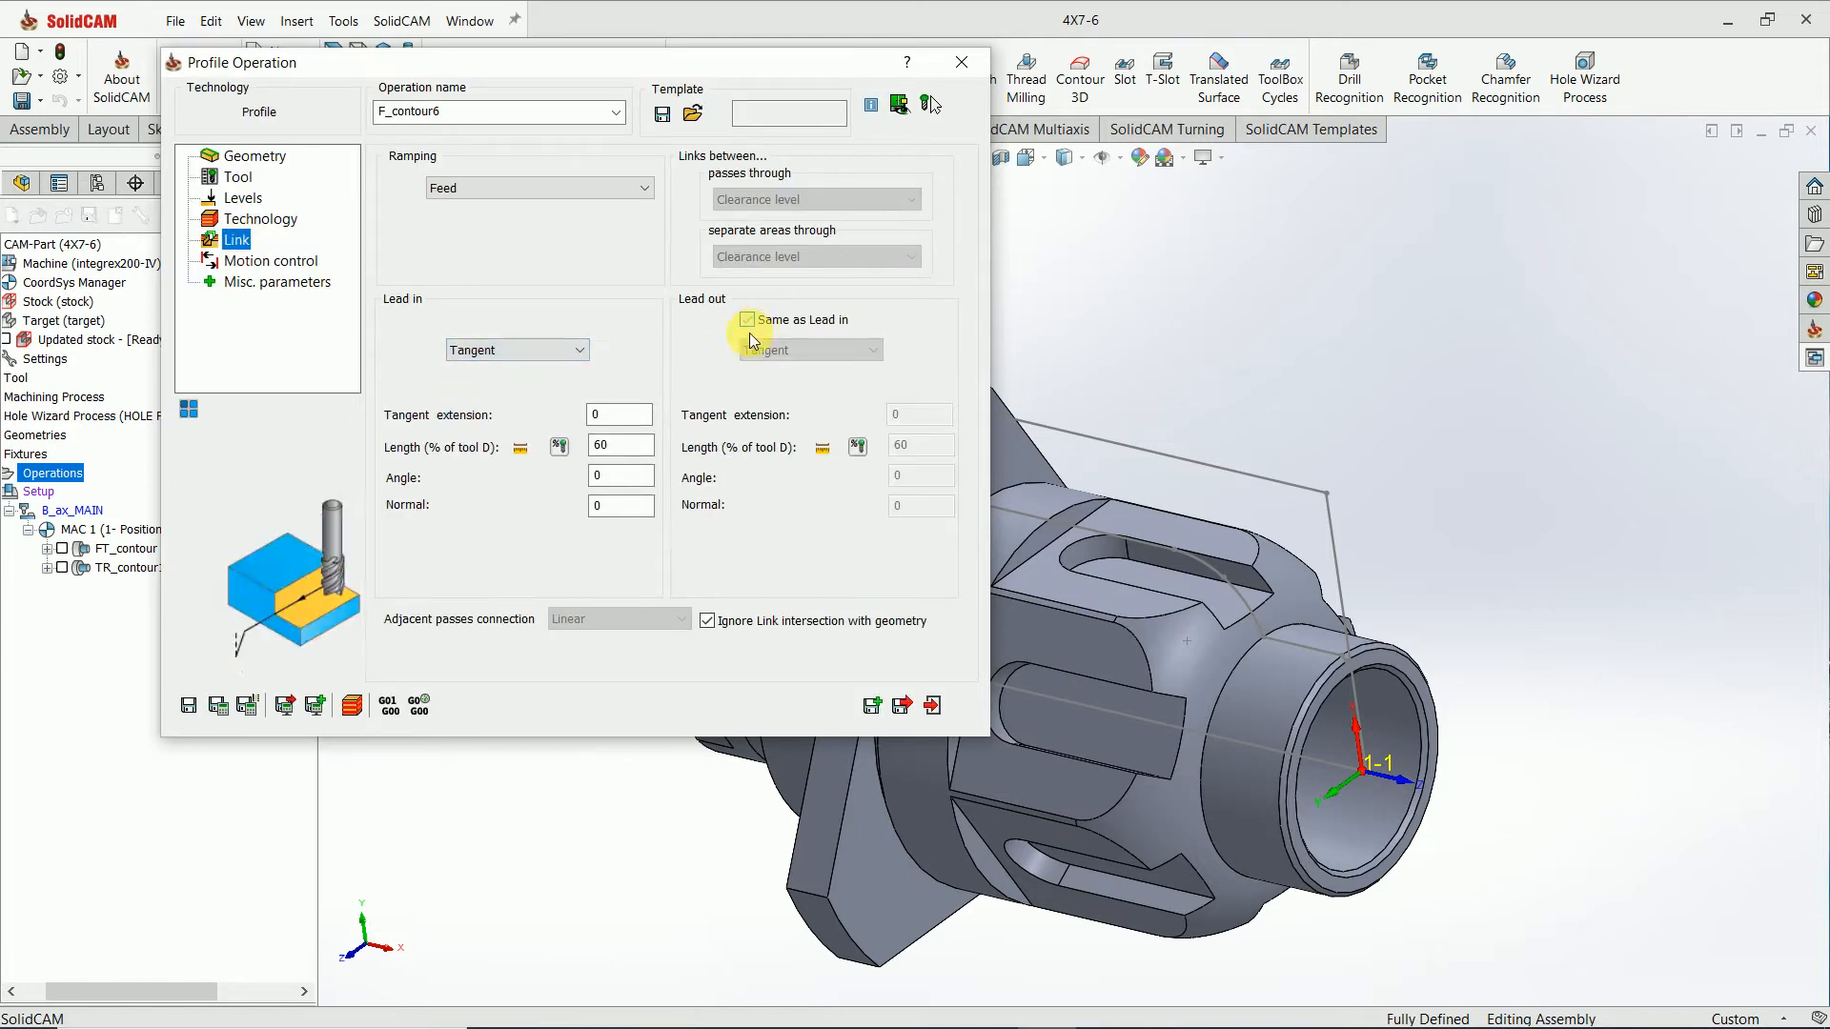
pyautogui.click(224, 709)
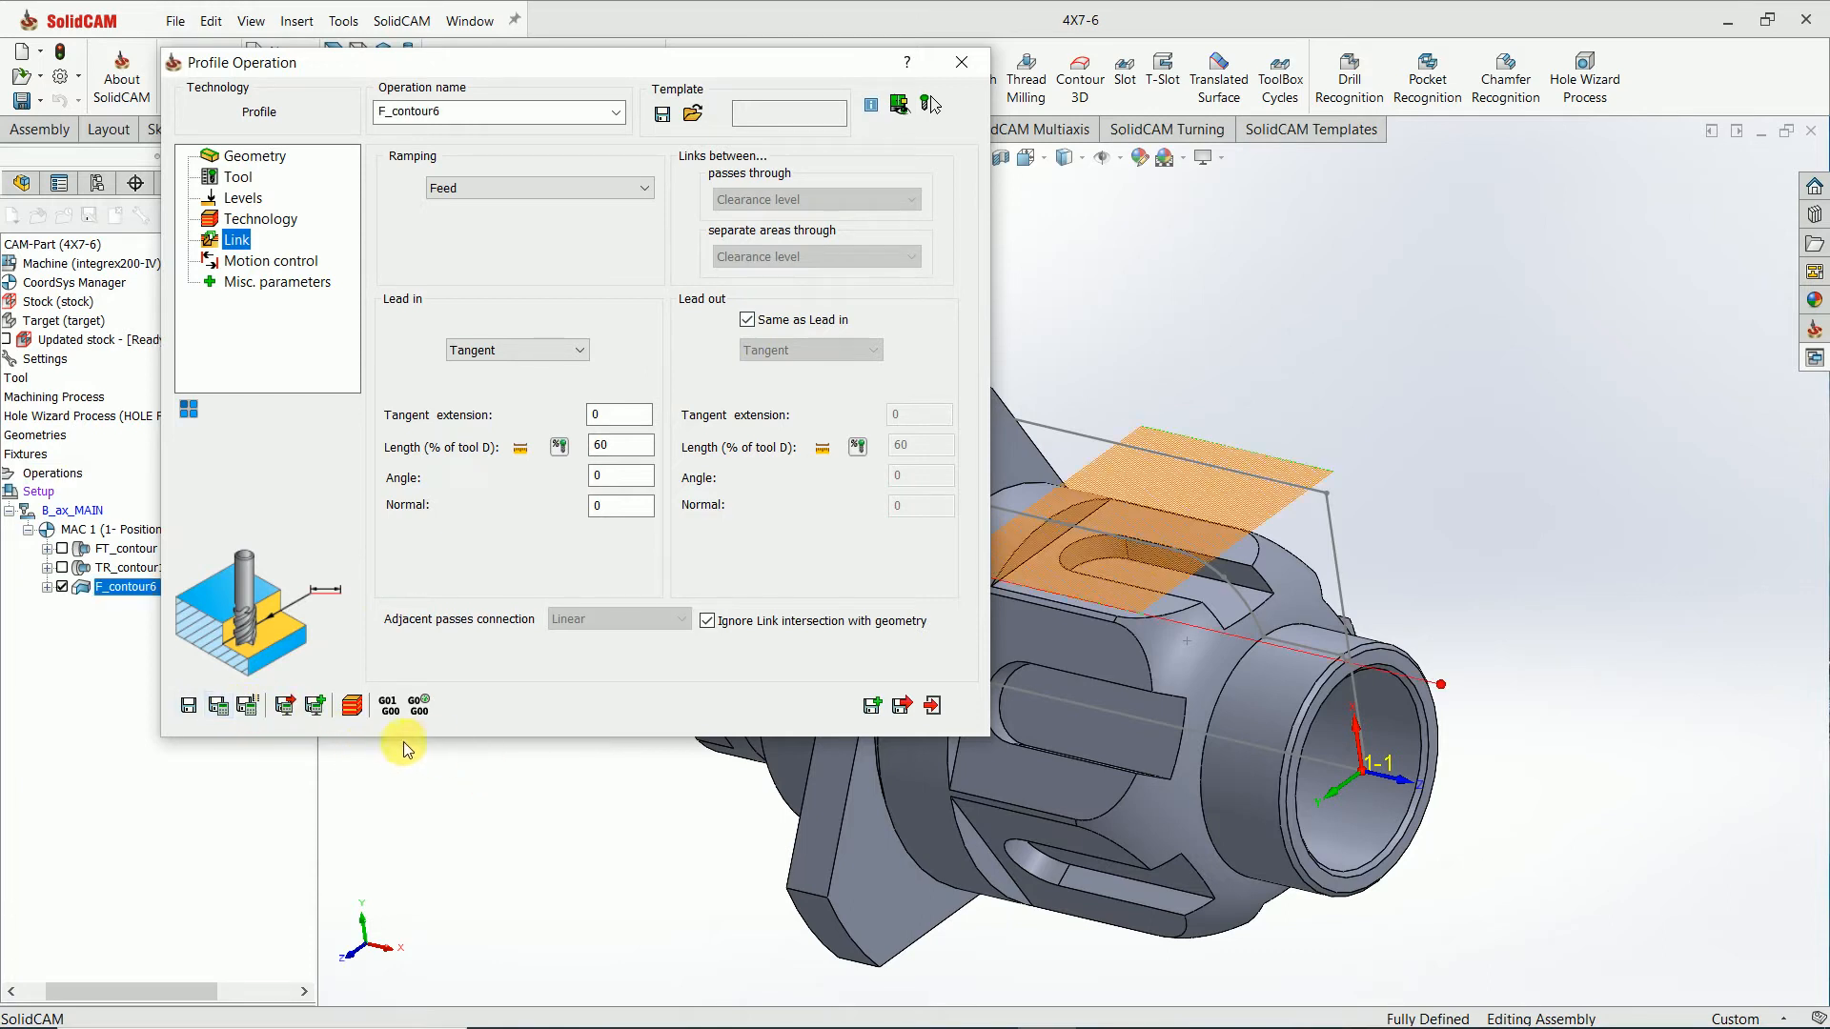
# Run the machine simulation of the calculated profile operation with the view framed on the chuck, part and milling tool.
pyautogui.click(359, 710)
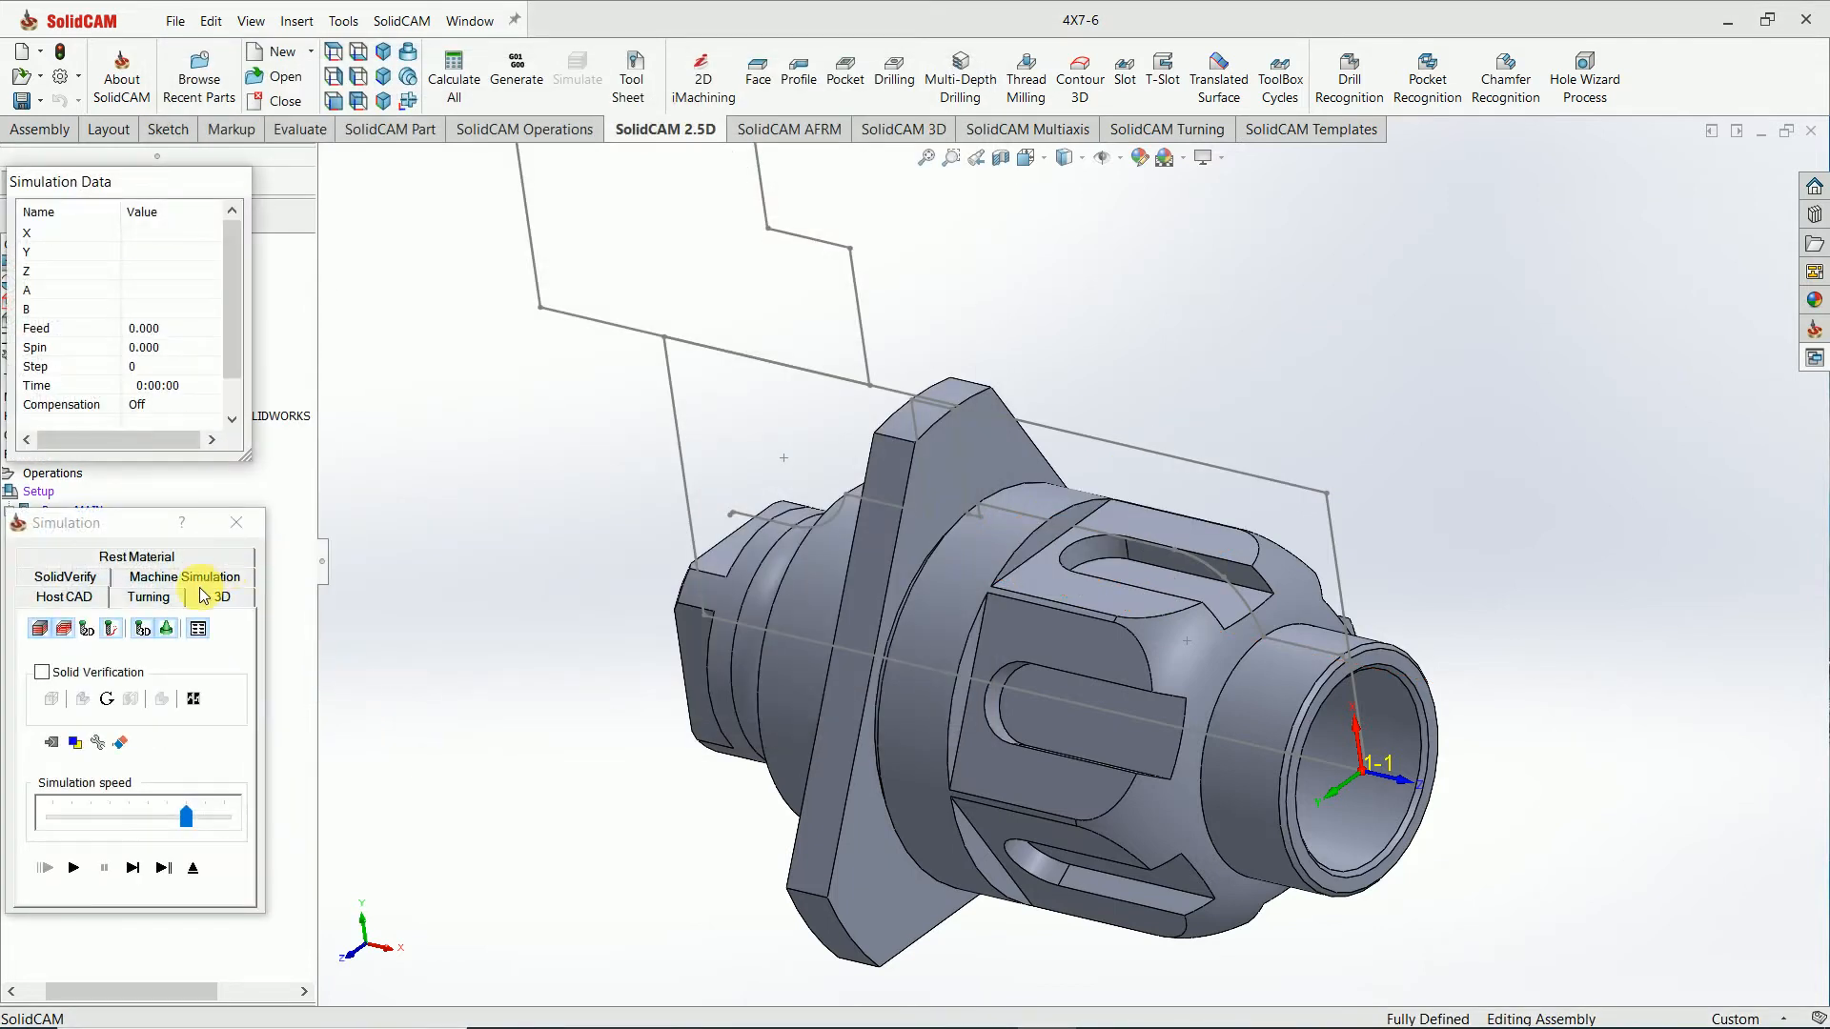
pyautogui.click(208, 579)
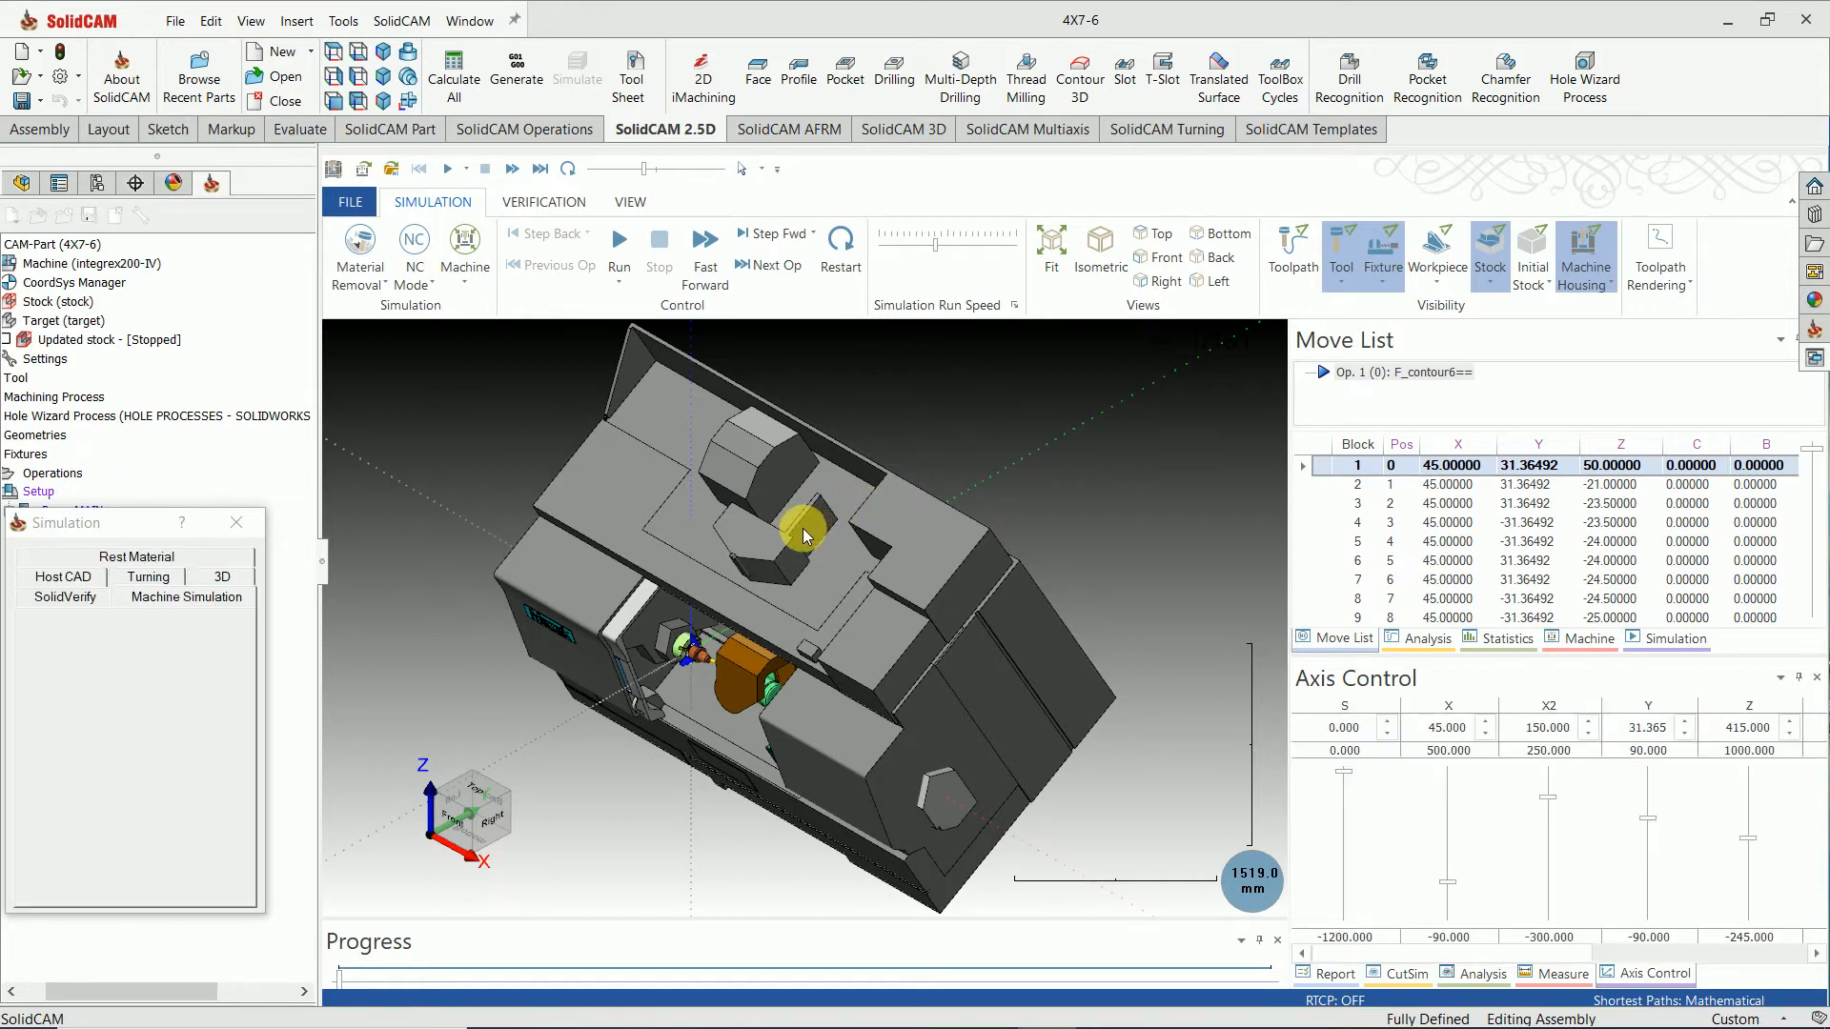
pyautogui.moveTo(807, 528)
pyautogui.mouseDown(button='middle')
pyautogui.moveTo(797, 466)
pyautogui.moveTo(925, 490)
pyautogui.mouseUp(button='middle')
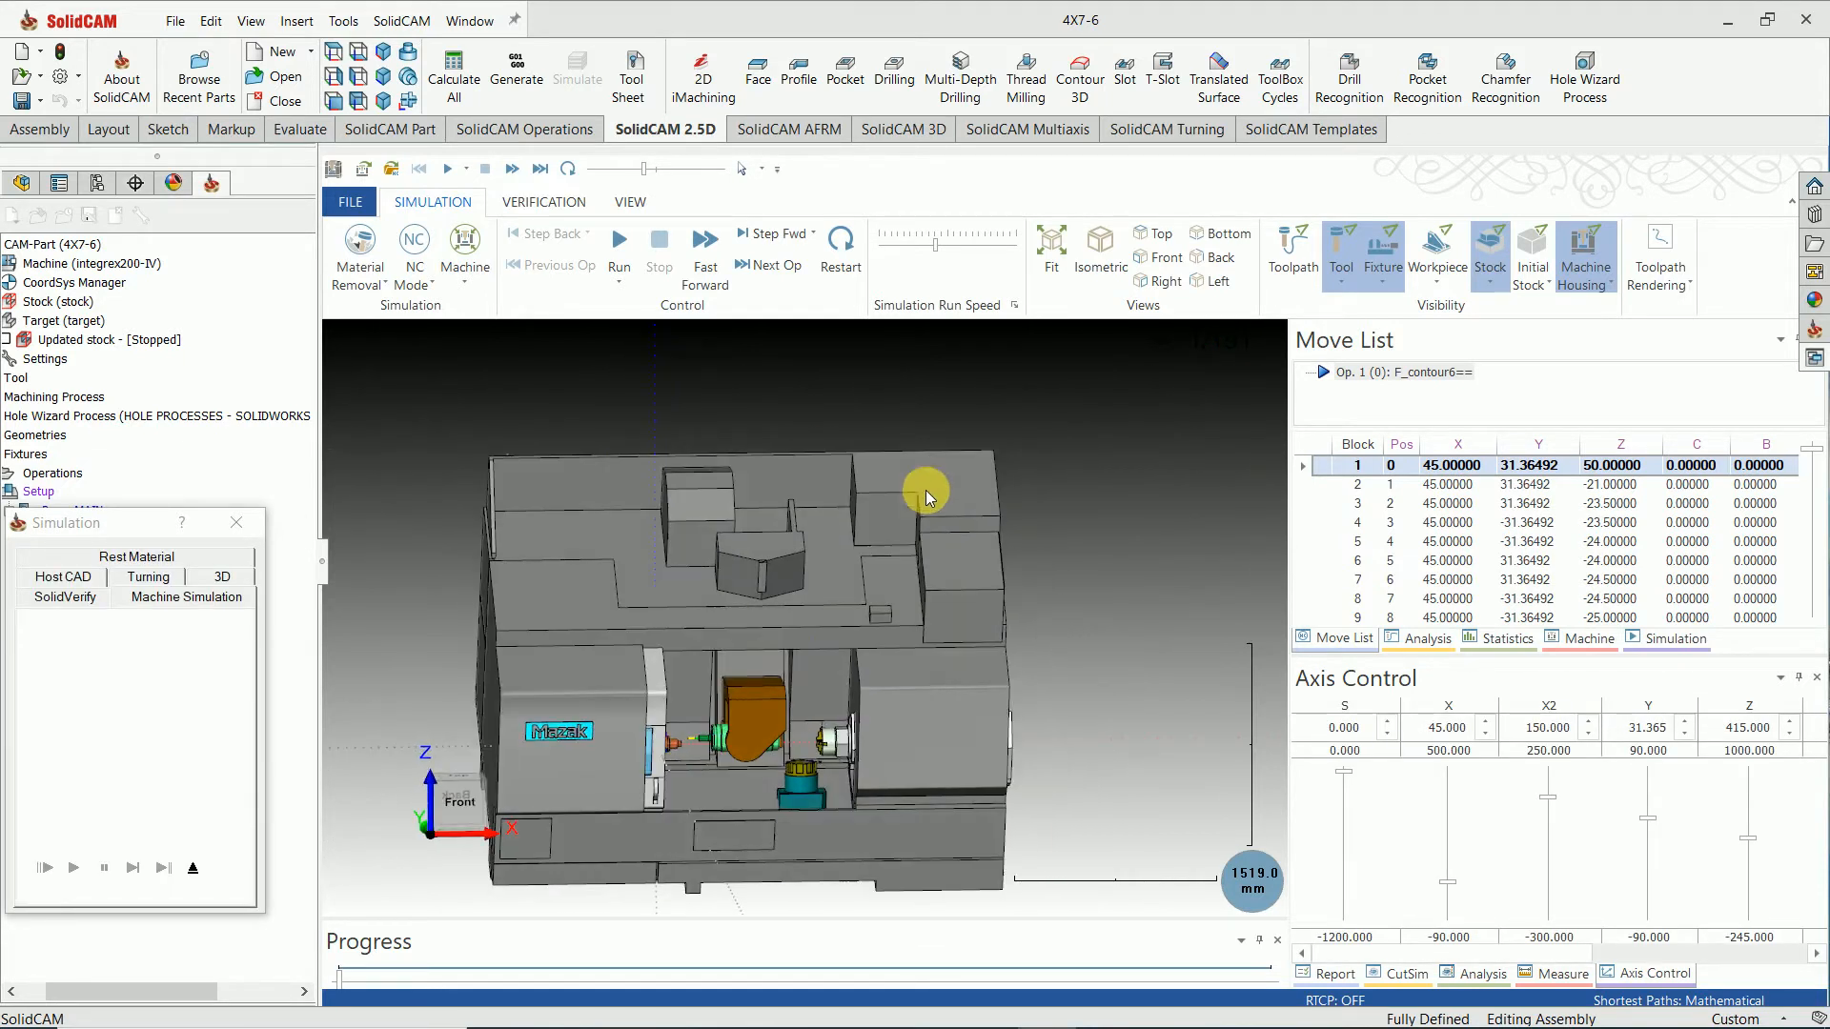
pyautogui.scroll(3, 742, 665)
pyautogui.moveTo(742, 665); pyautogui.dragTo(687, 710, button='middle')
pyautogui.scroll(-3, 698, 610)
pyautogui.scroll(4, 686, 710)
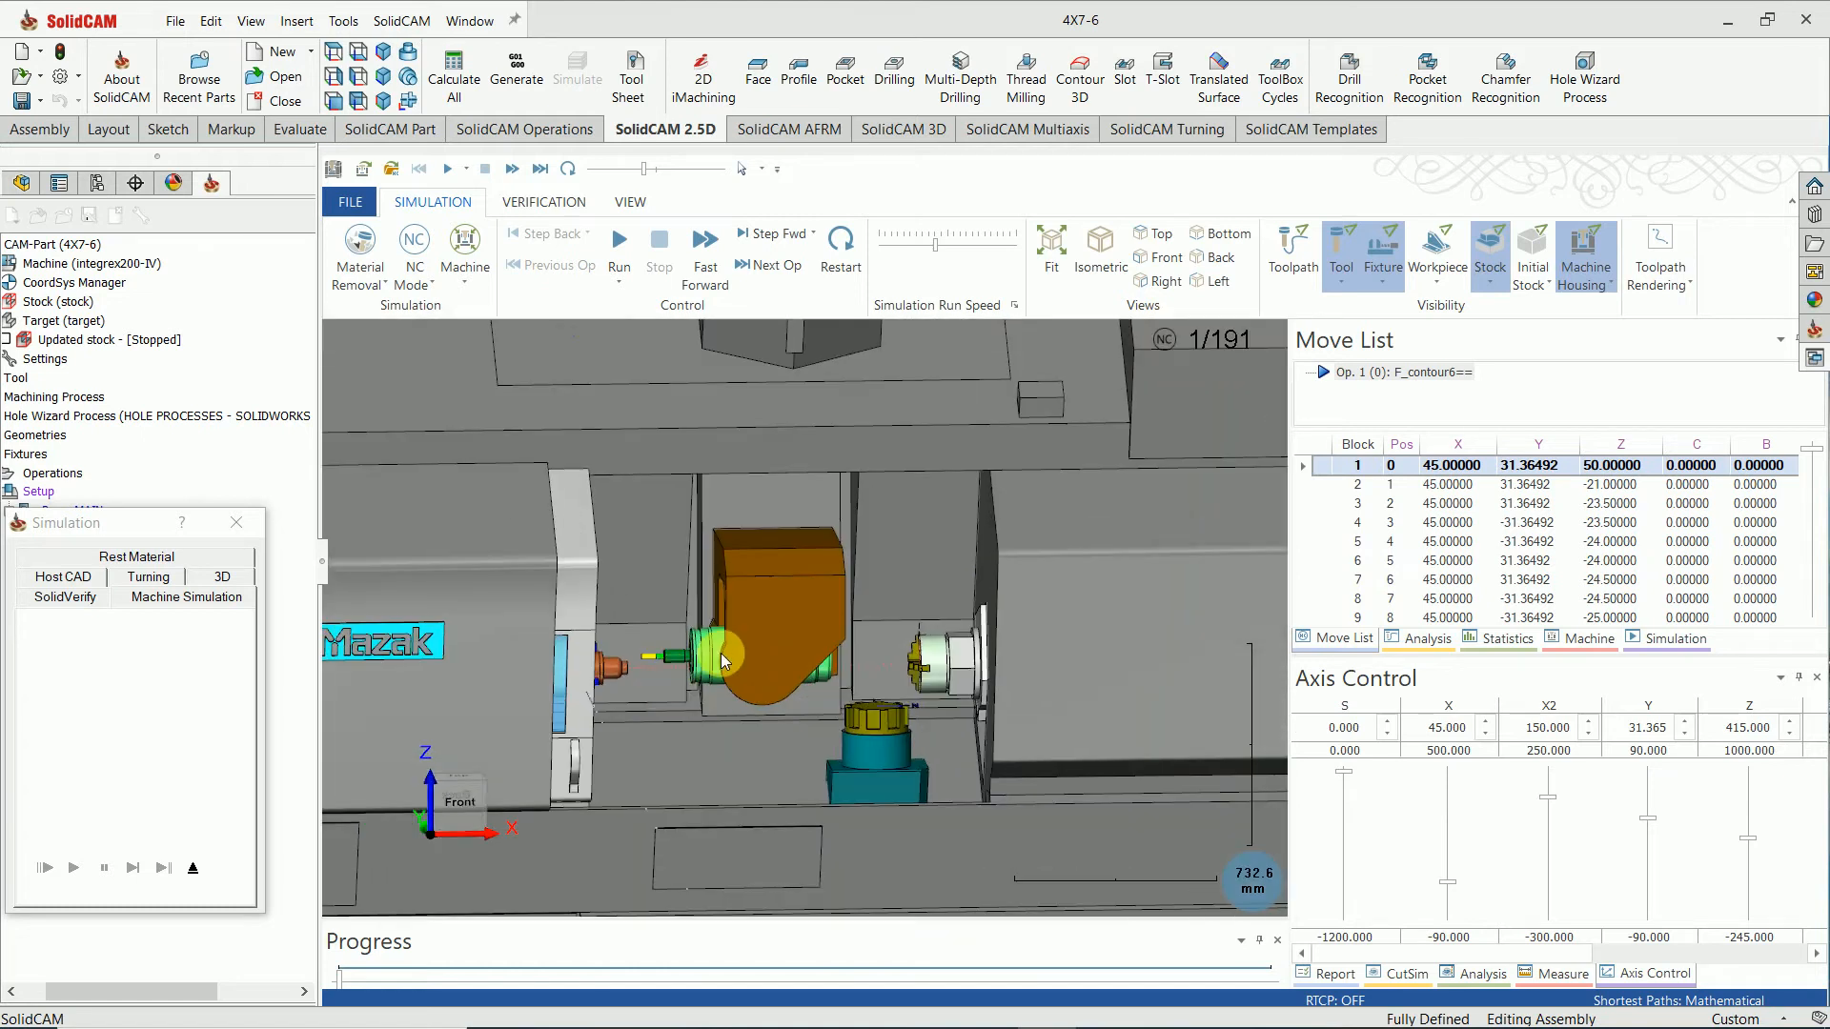
pyautogui.moveTo(720, 643); pyautogui.dragTo(662, 648, button='middle')
pyautogui.scroll(5, 664, 654)
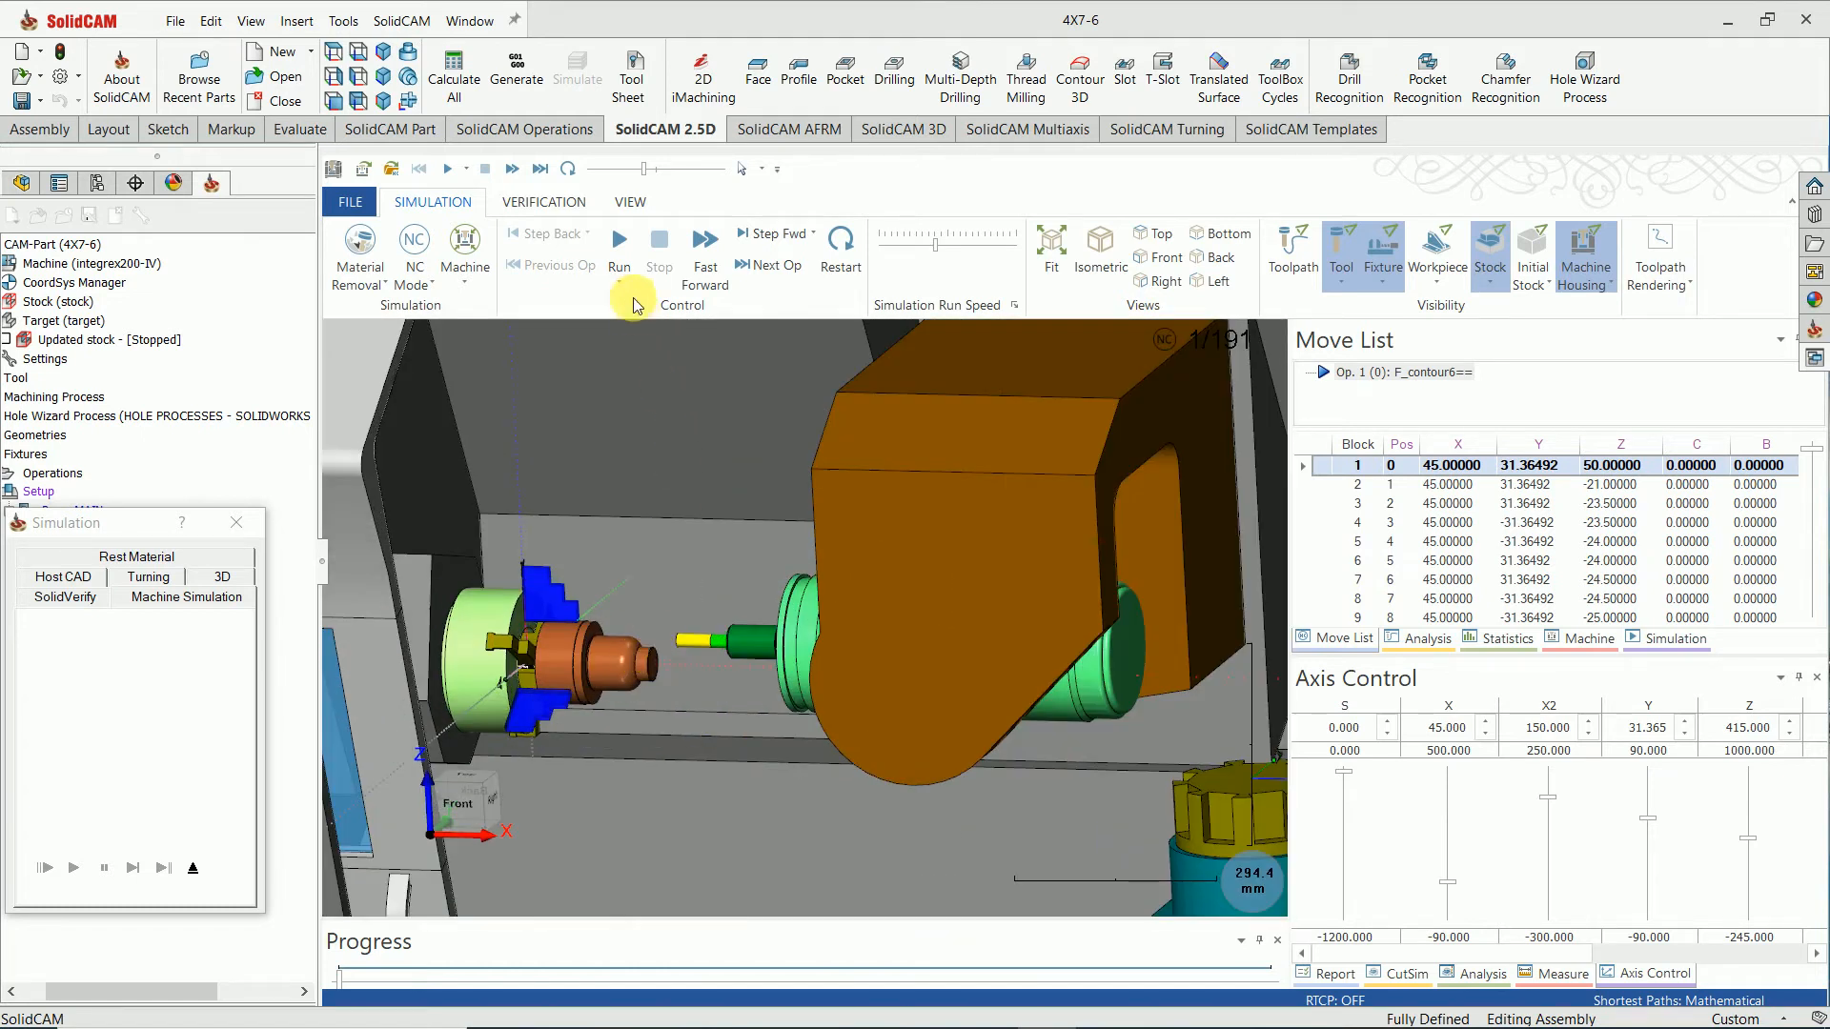
pyautogui.click(619, 244)
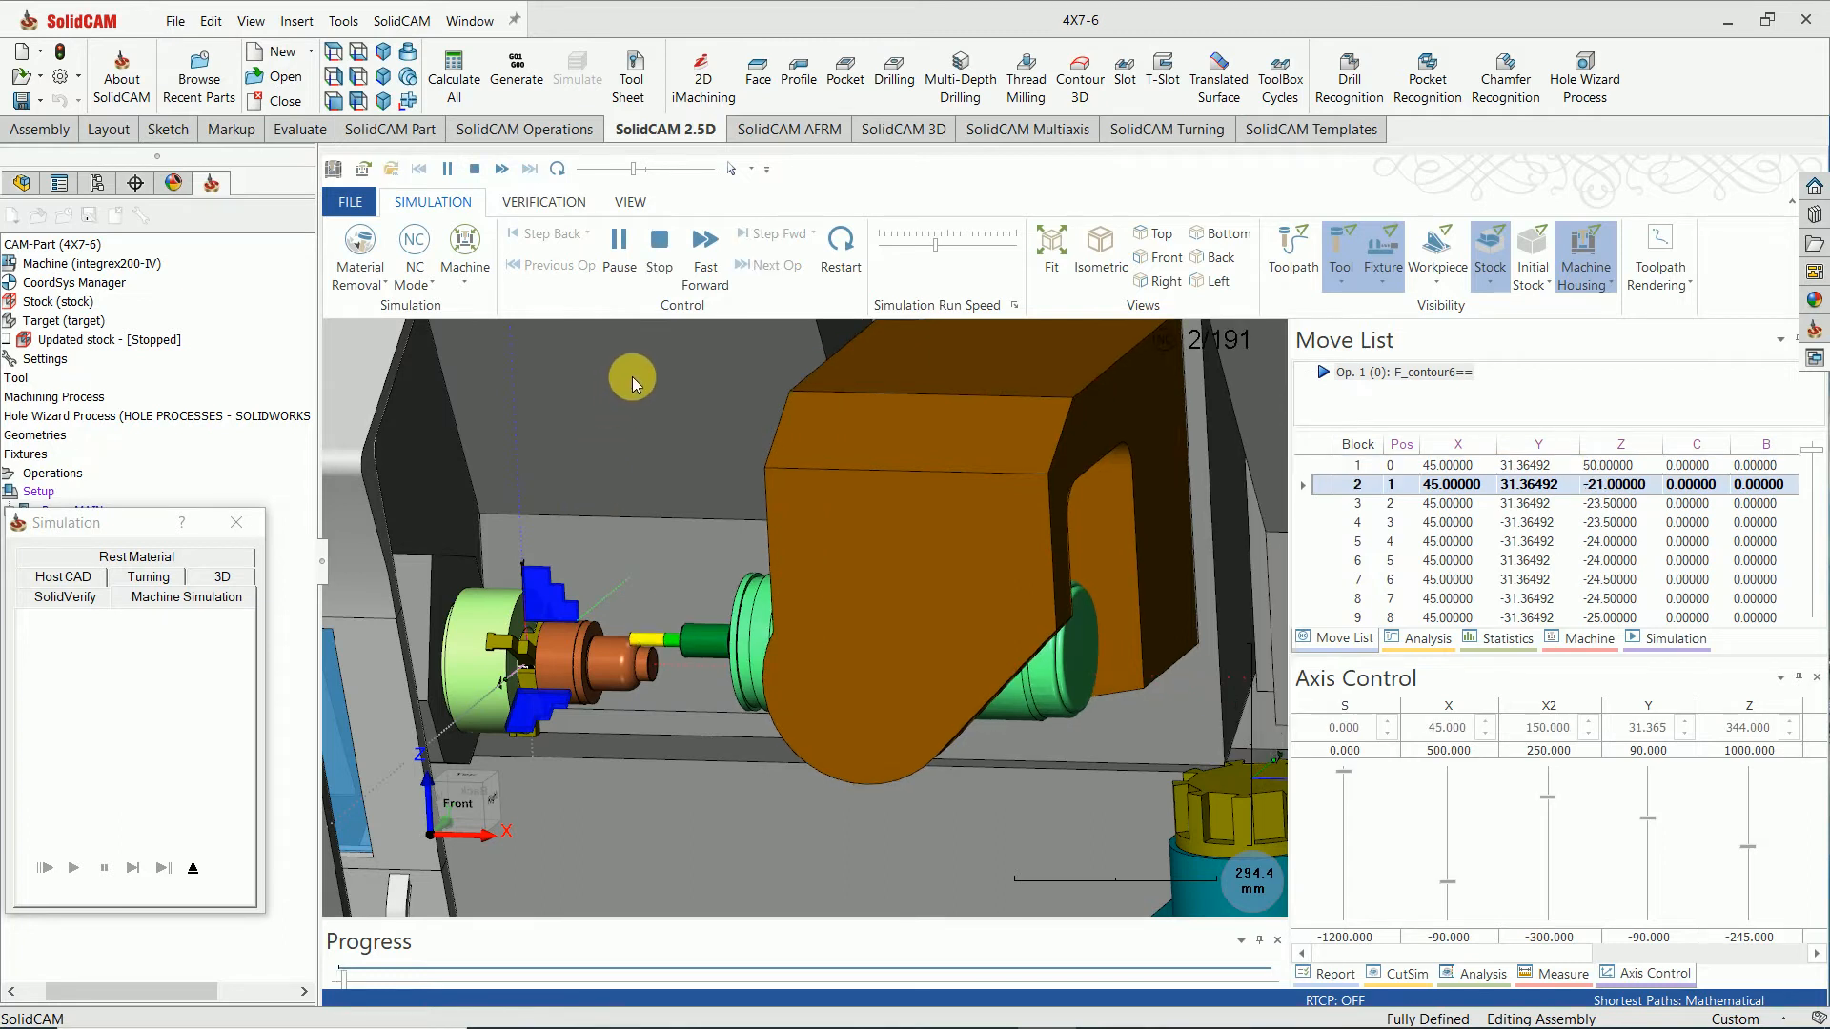
# Examine the tool cutting the flat up close at faster and slower run speeds, and close the simulation.
pyautogui.scroll(1, 602, 519)
pyautogui.scroll(3, 610, 562)
pyautogui.scroll(-3, 626, 657)
pyautogui.scroll(-3, 643, 677)
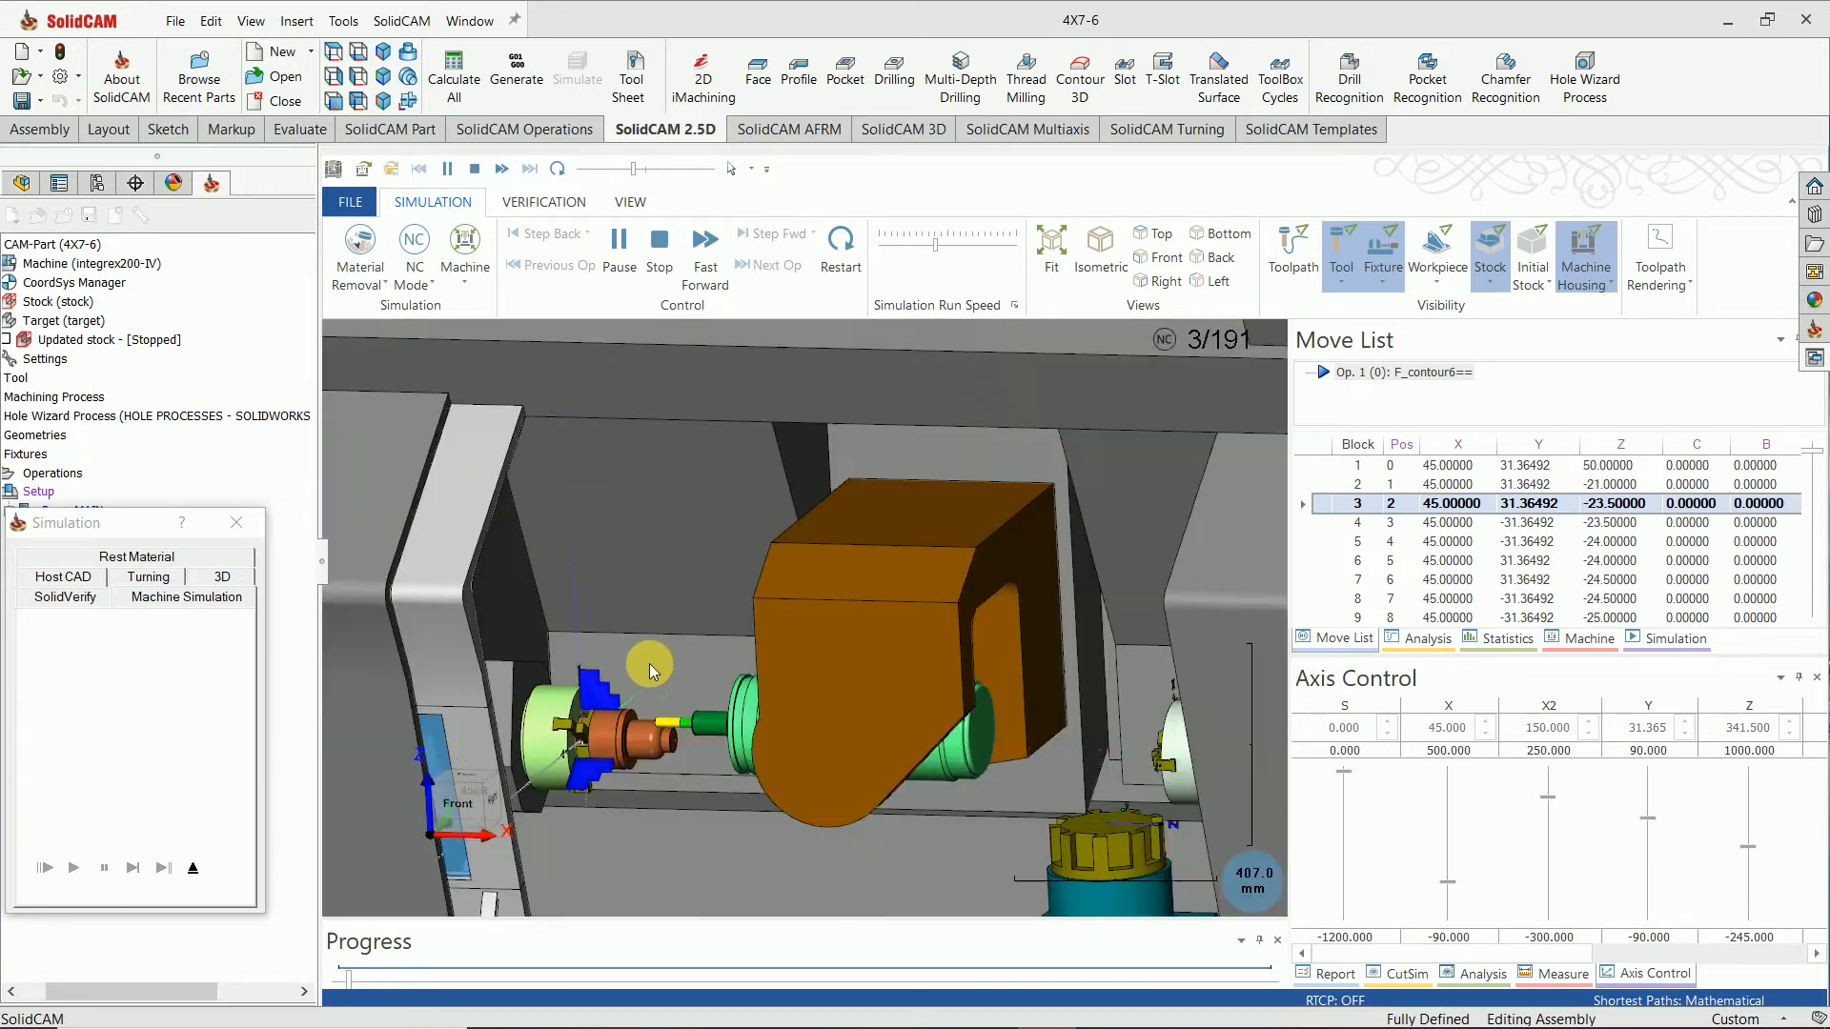
pyautogui.scroll(7, 649, 738)
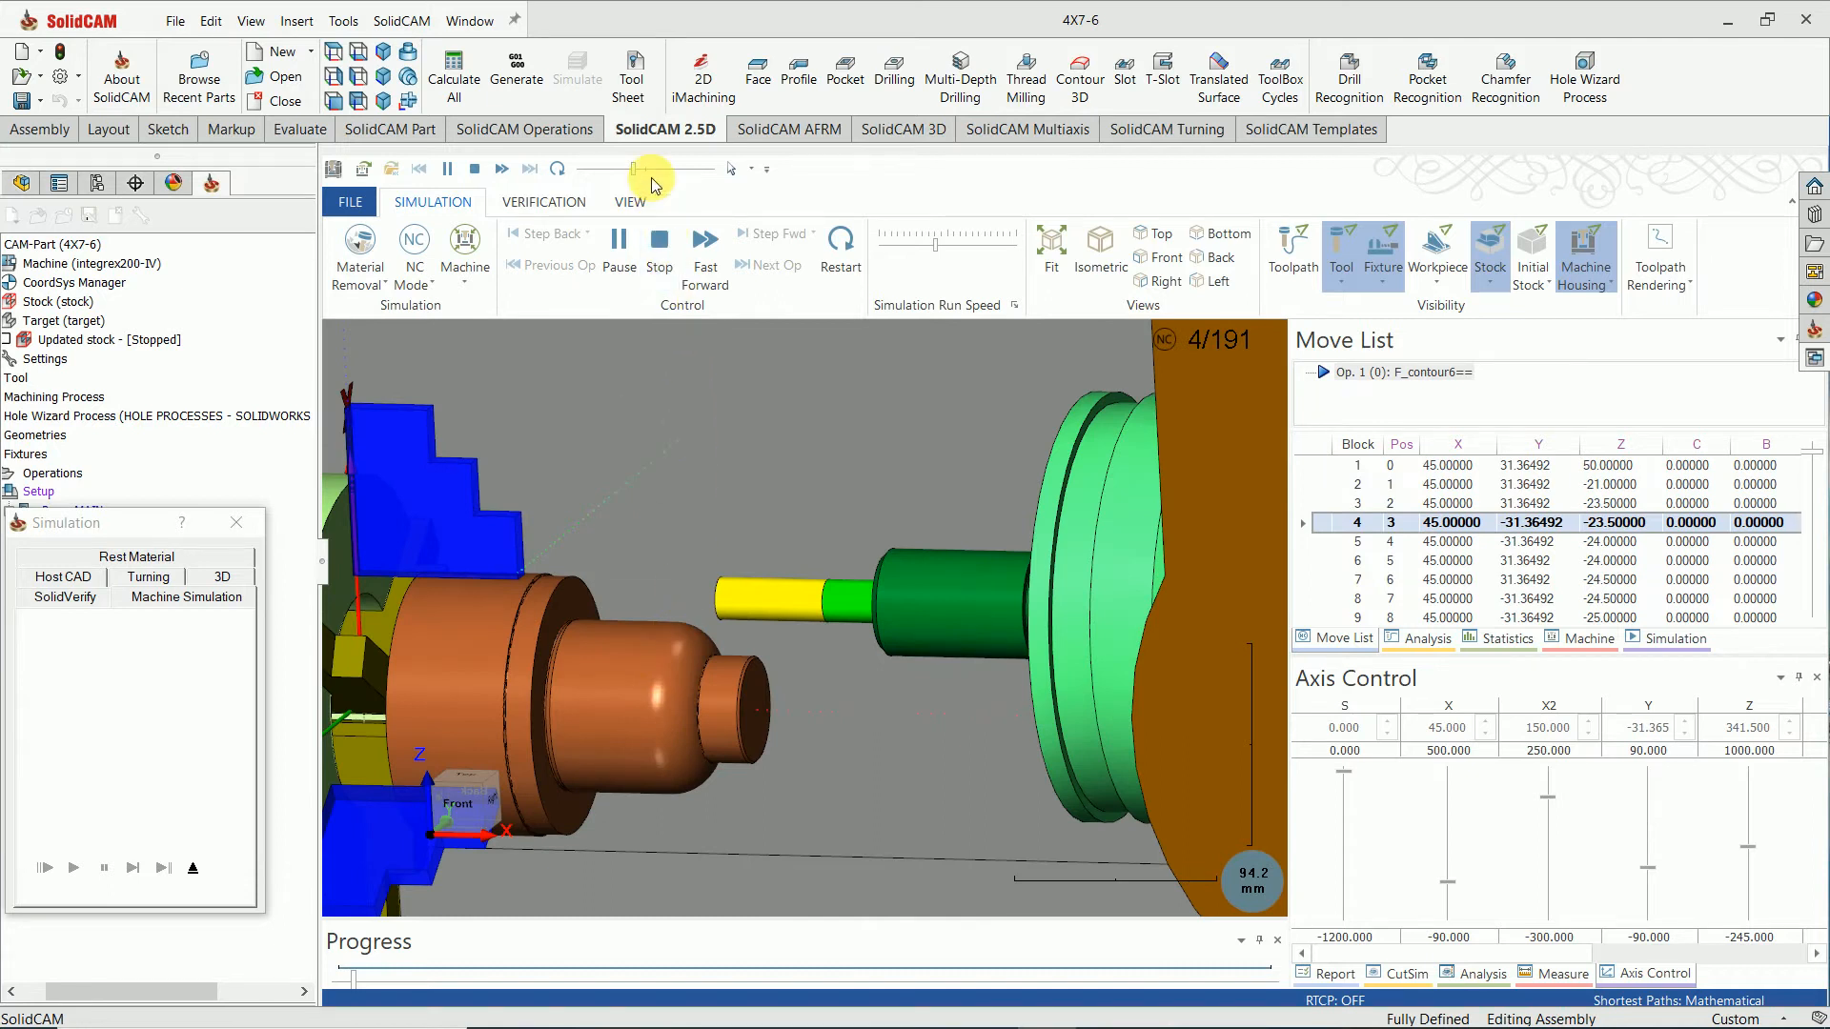
pyautogui.moveTo(650, 176); pyautogui.dragTo(664, 174)
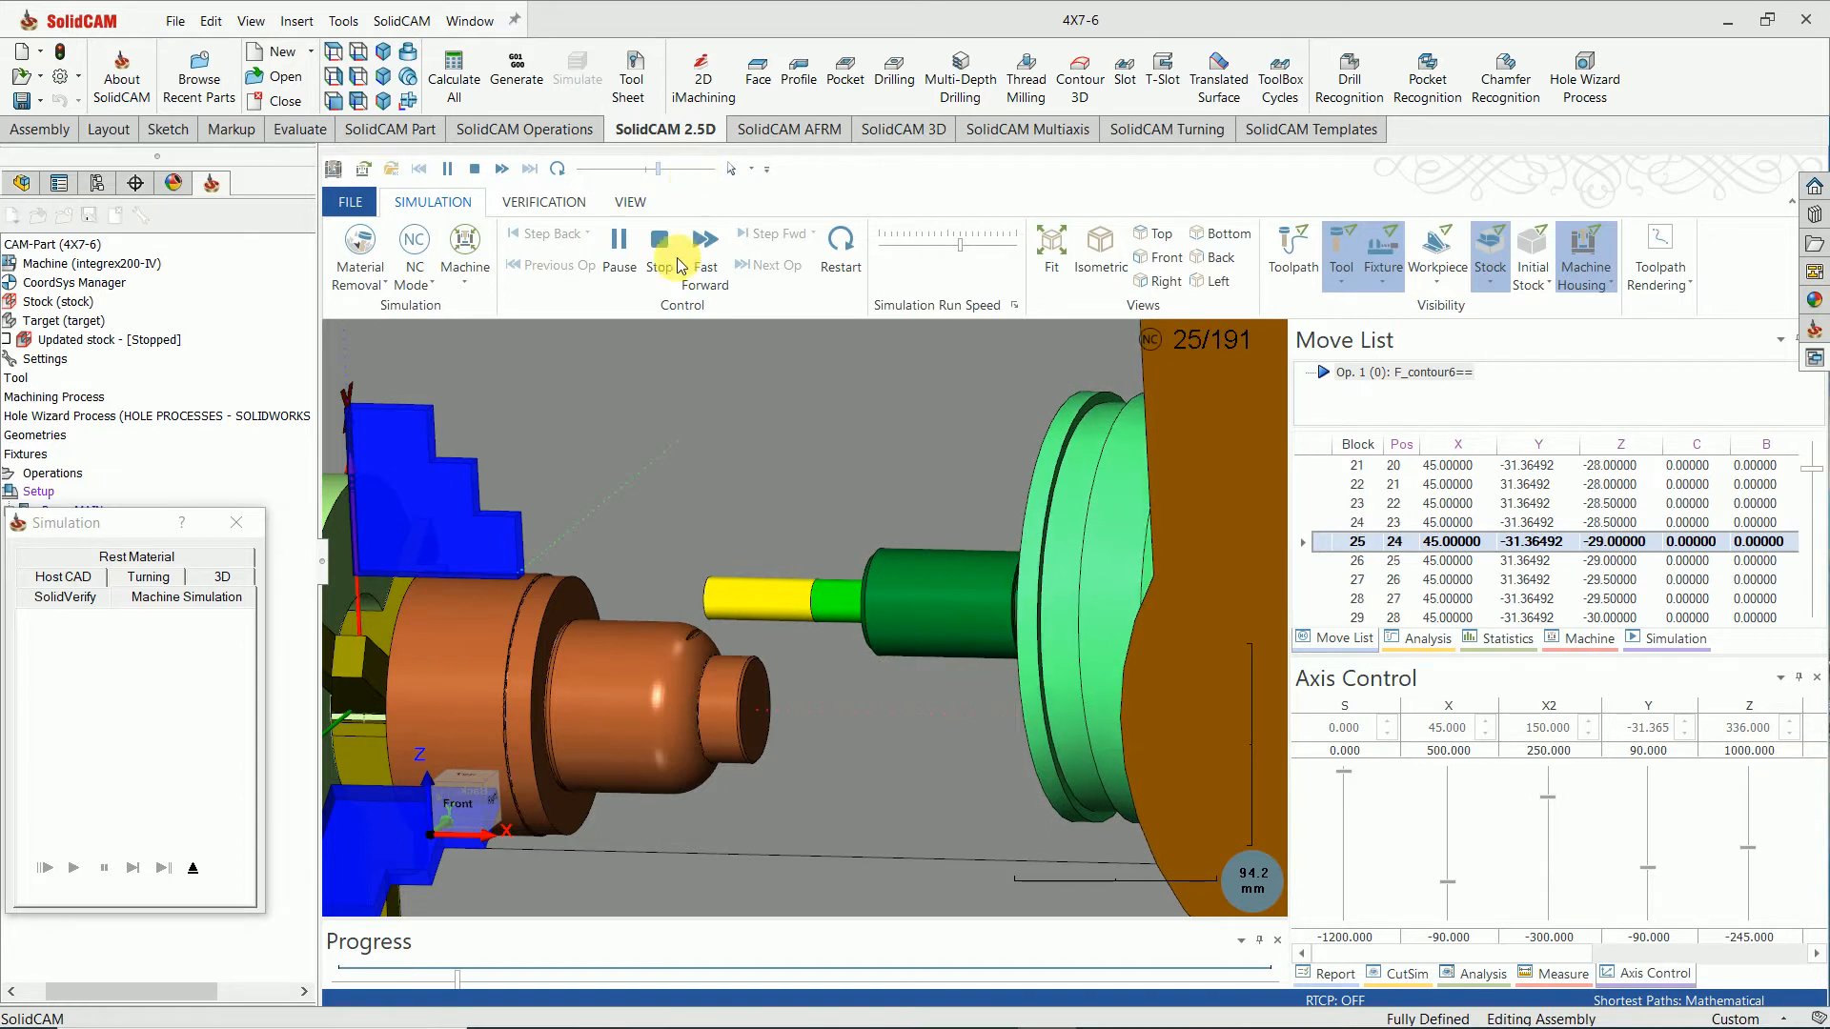
pyautogui.scroll(-1, 655, 495)
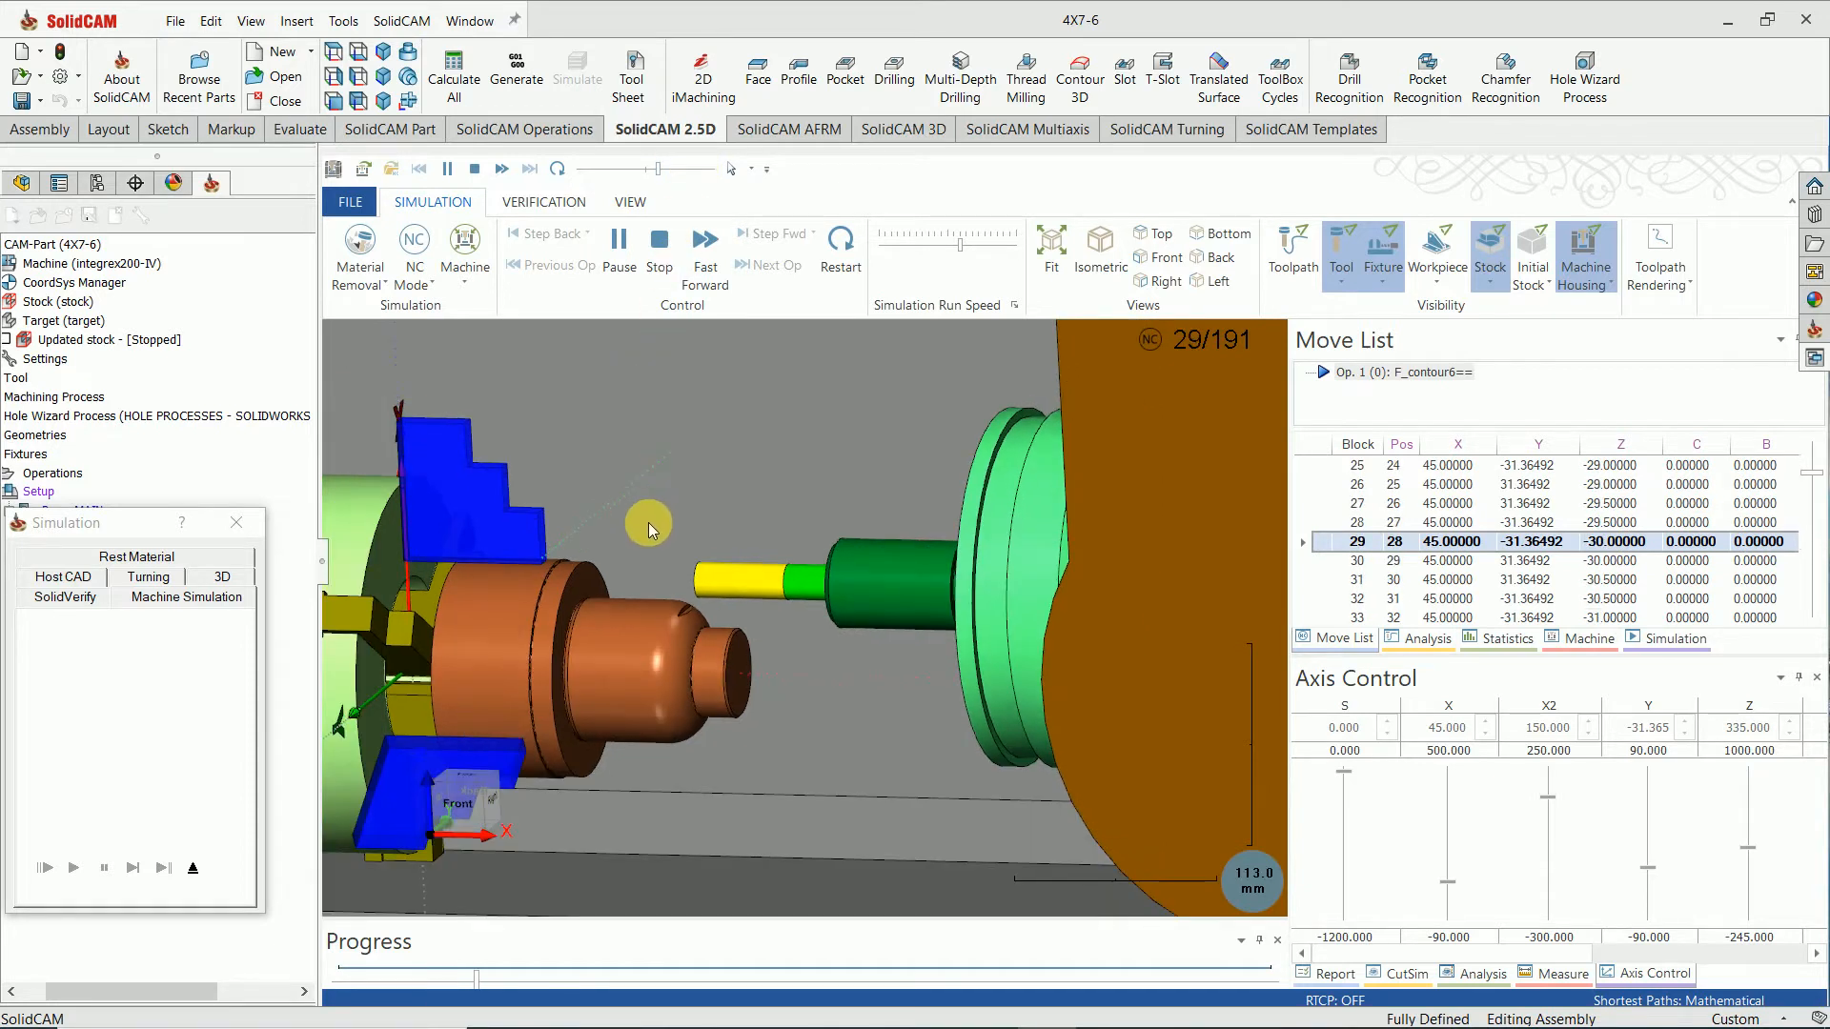
pyautogui.scroll(-8, 633, 601)
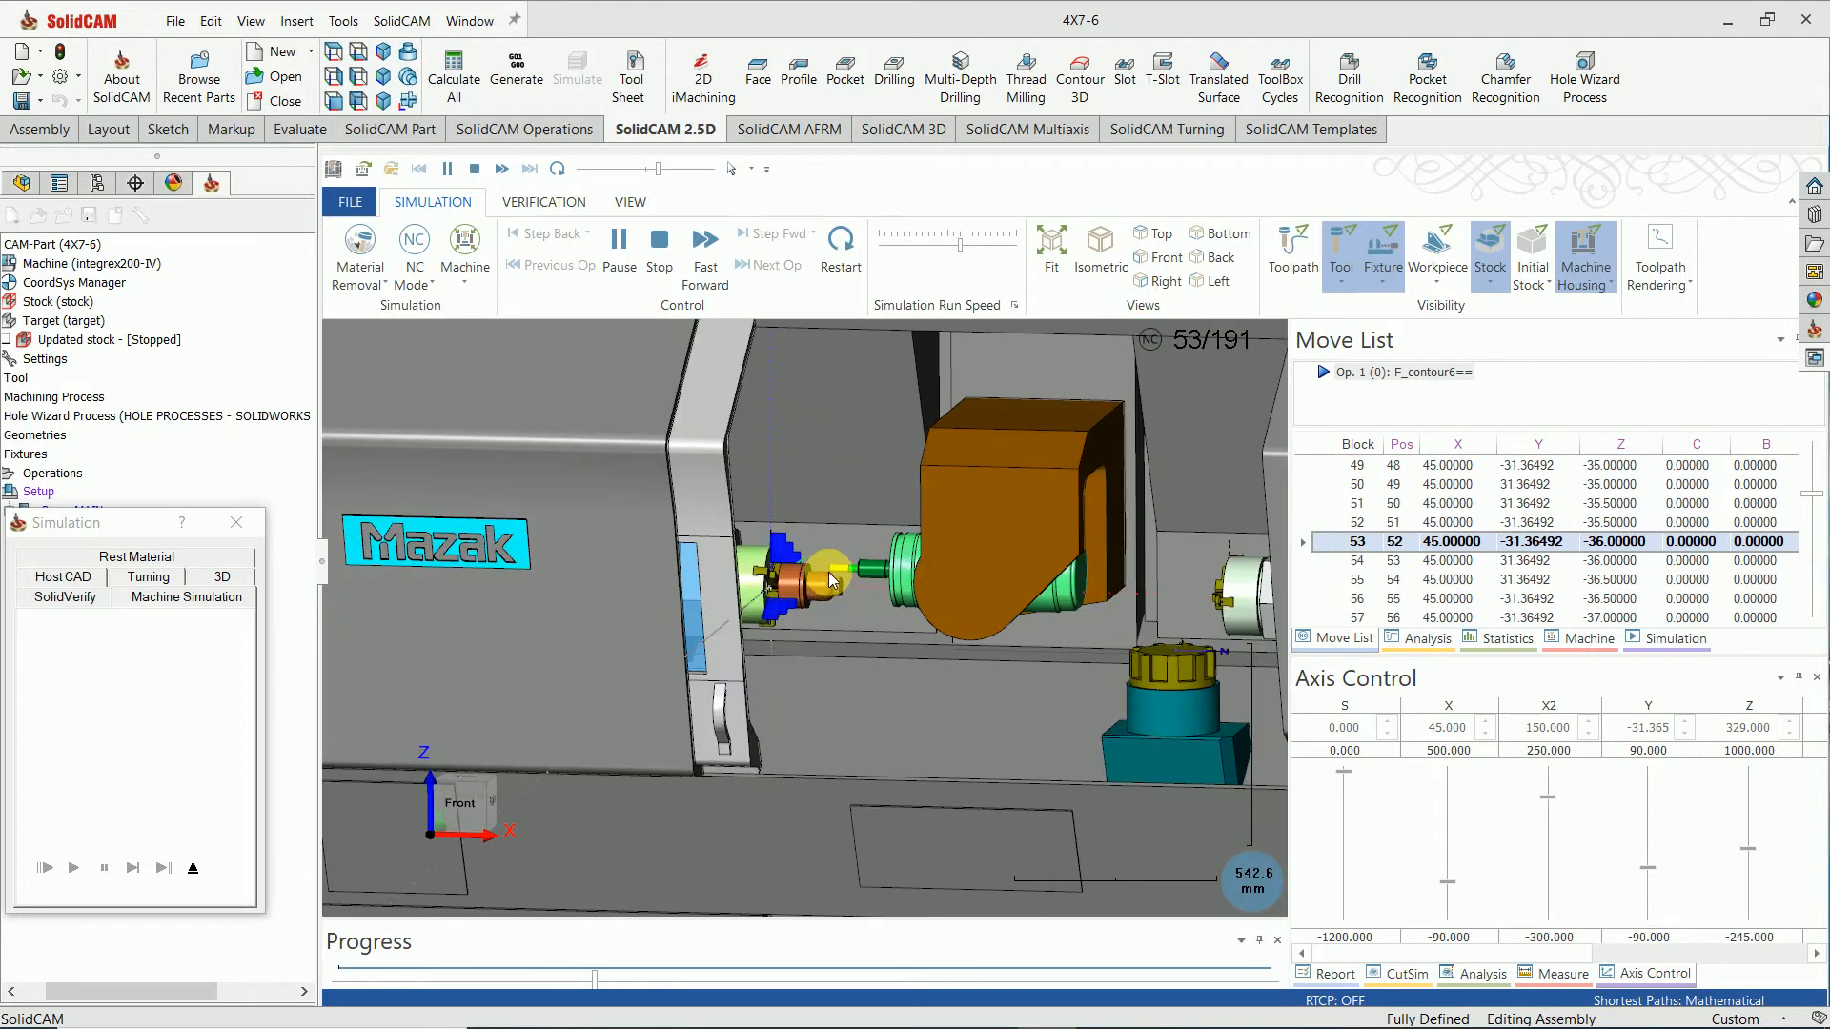
pyautogui.scroll(11, 827, 572)
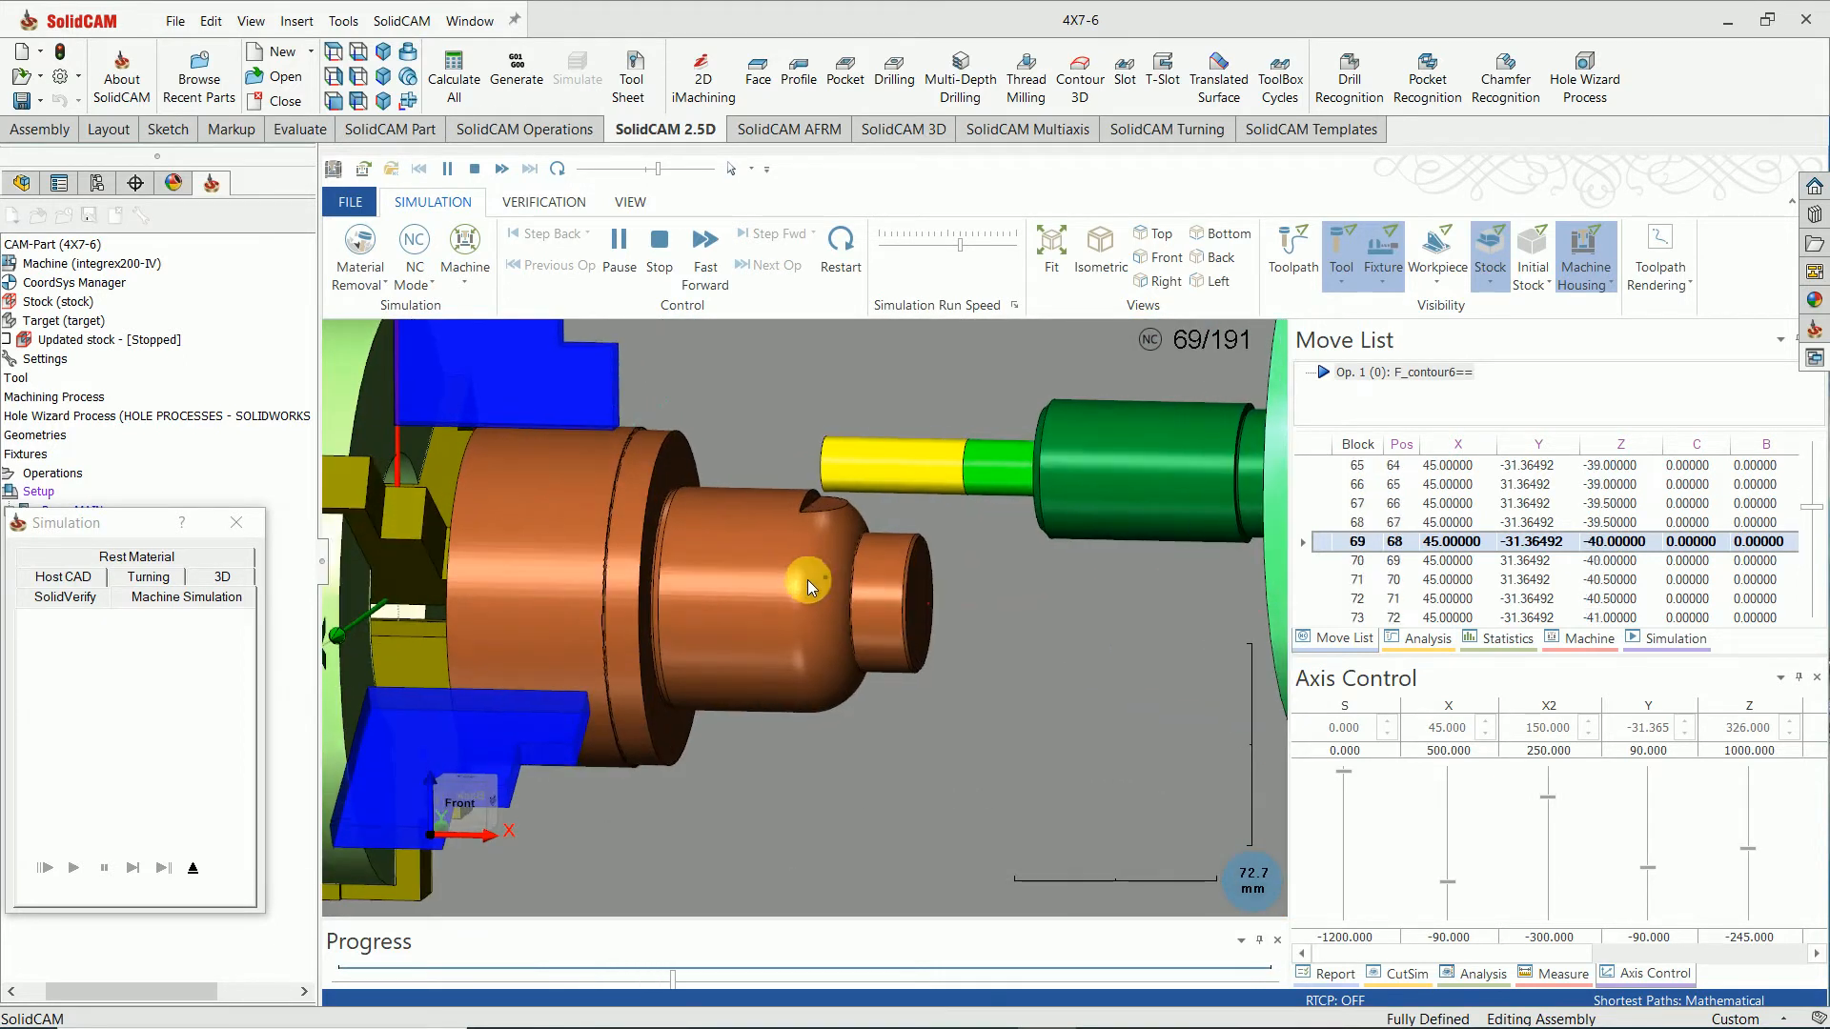
pyautogui.moveTo(658, 169); pyautogui.dragTo(624, 171)
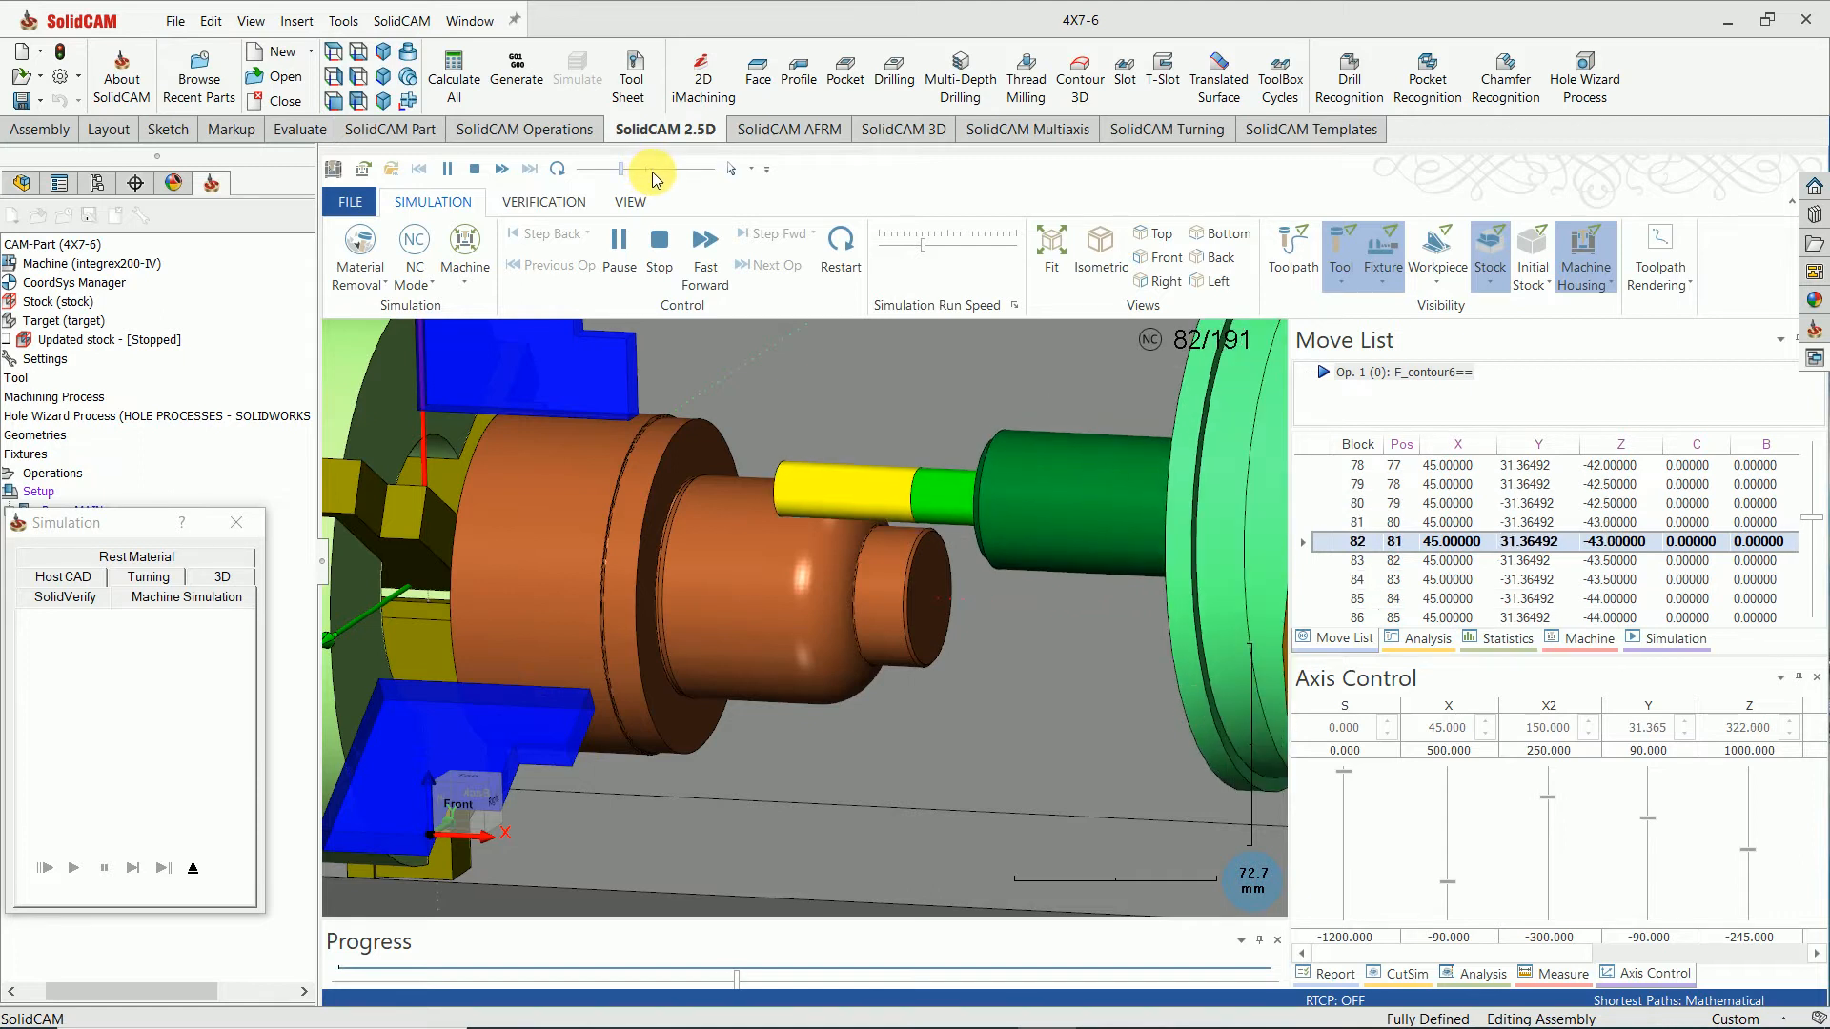
pyautogui.click(243, 529)
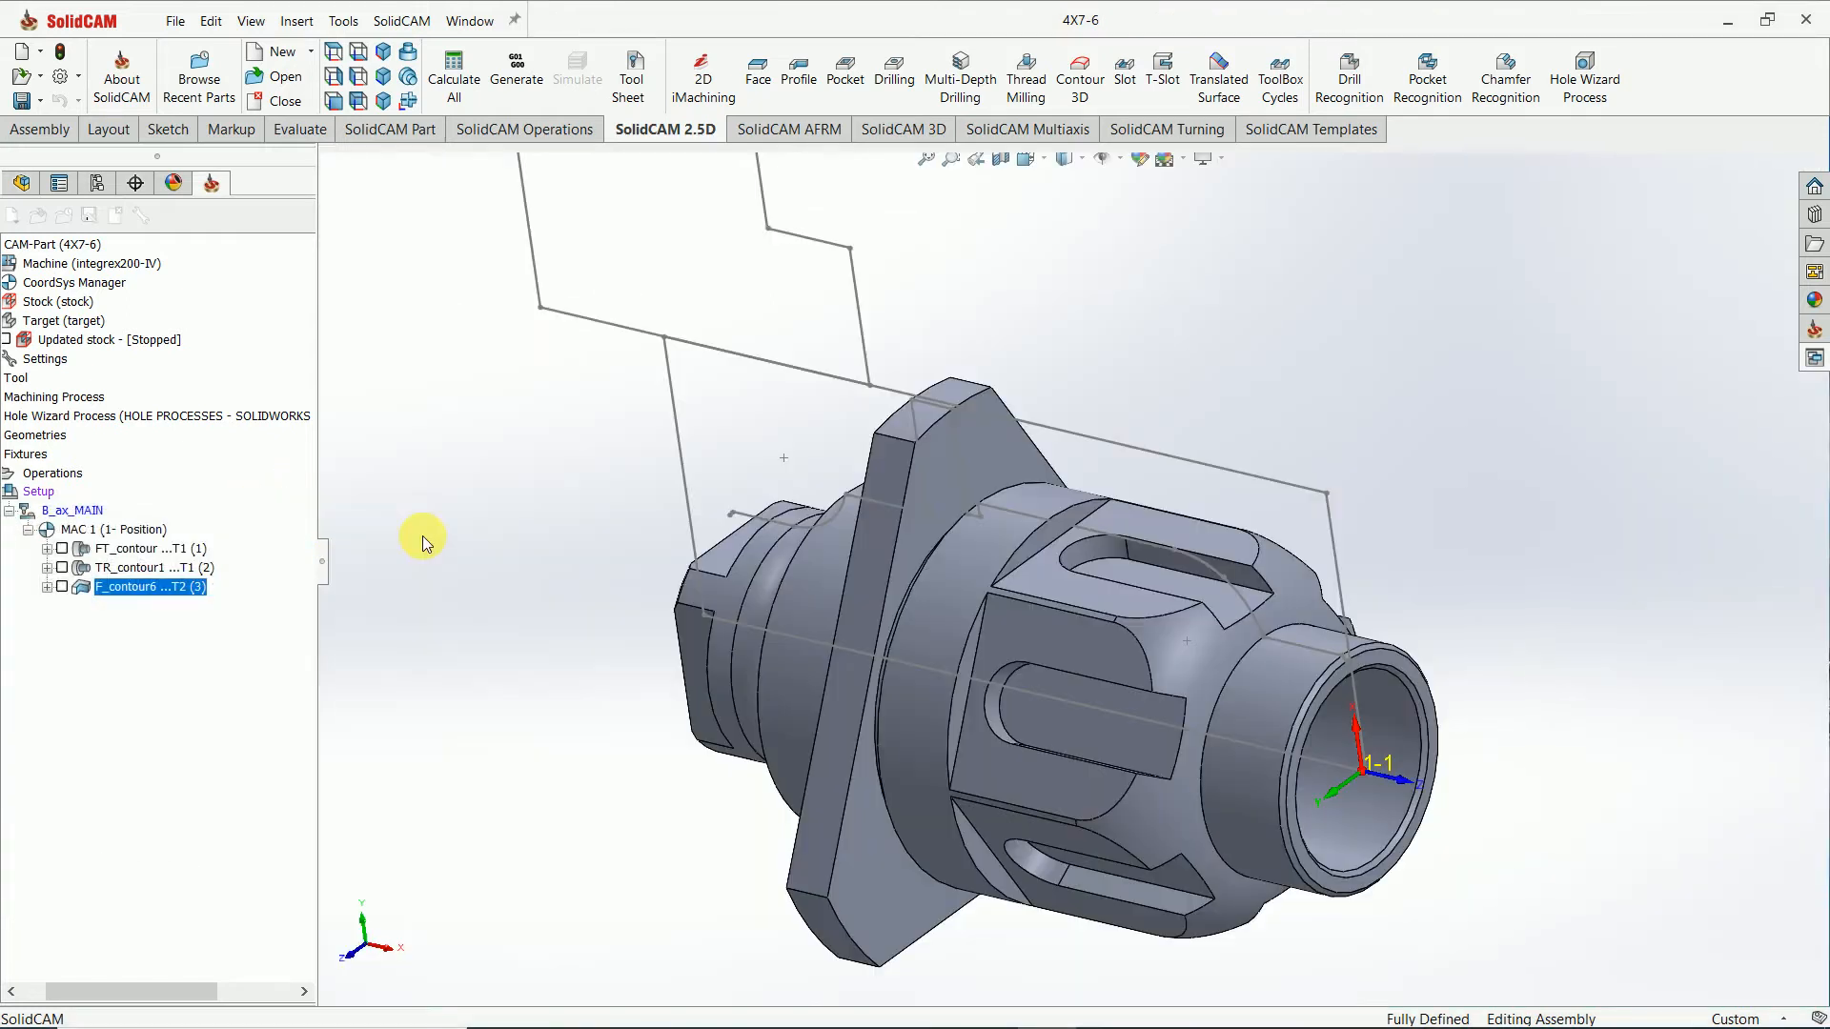
# Reopen the F_contour6 profile operation and enable 4th Axis motion control with the Face option.
pyautogui.click(197, 590)
pyautogui.doubleClick(232, 590)
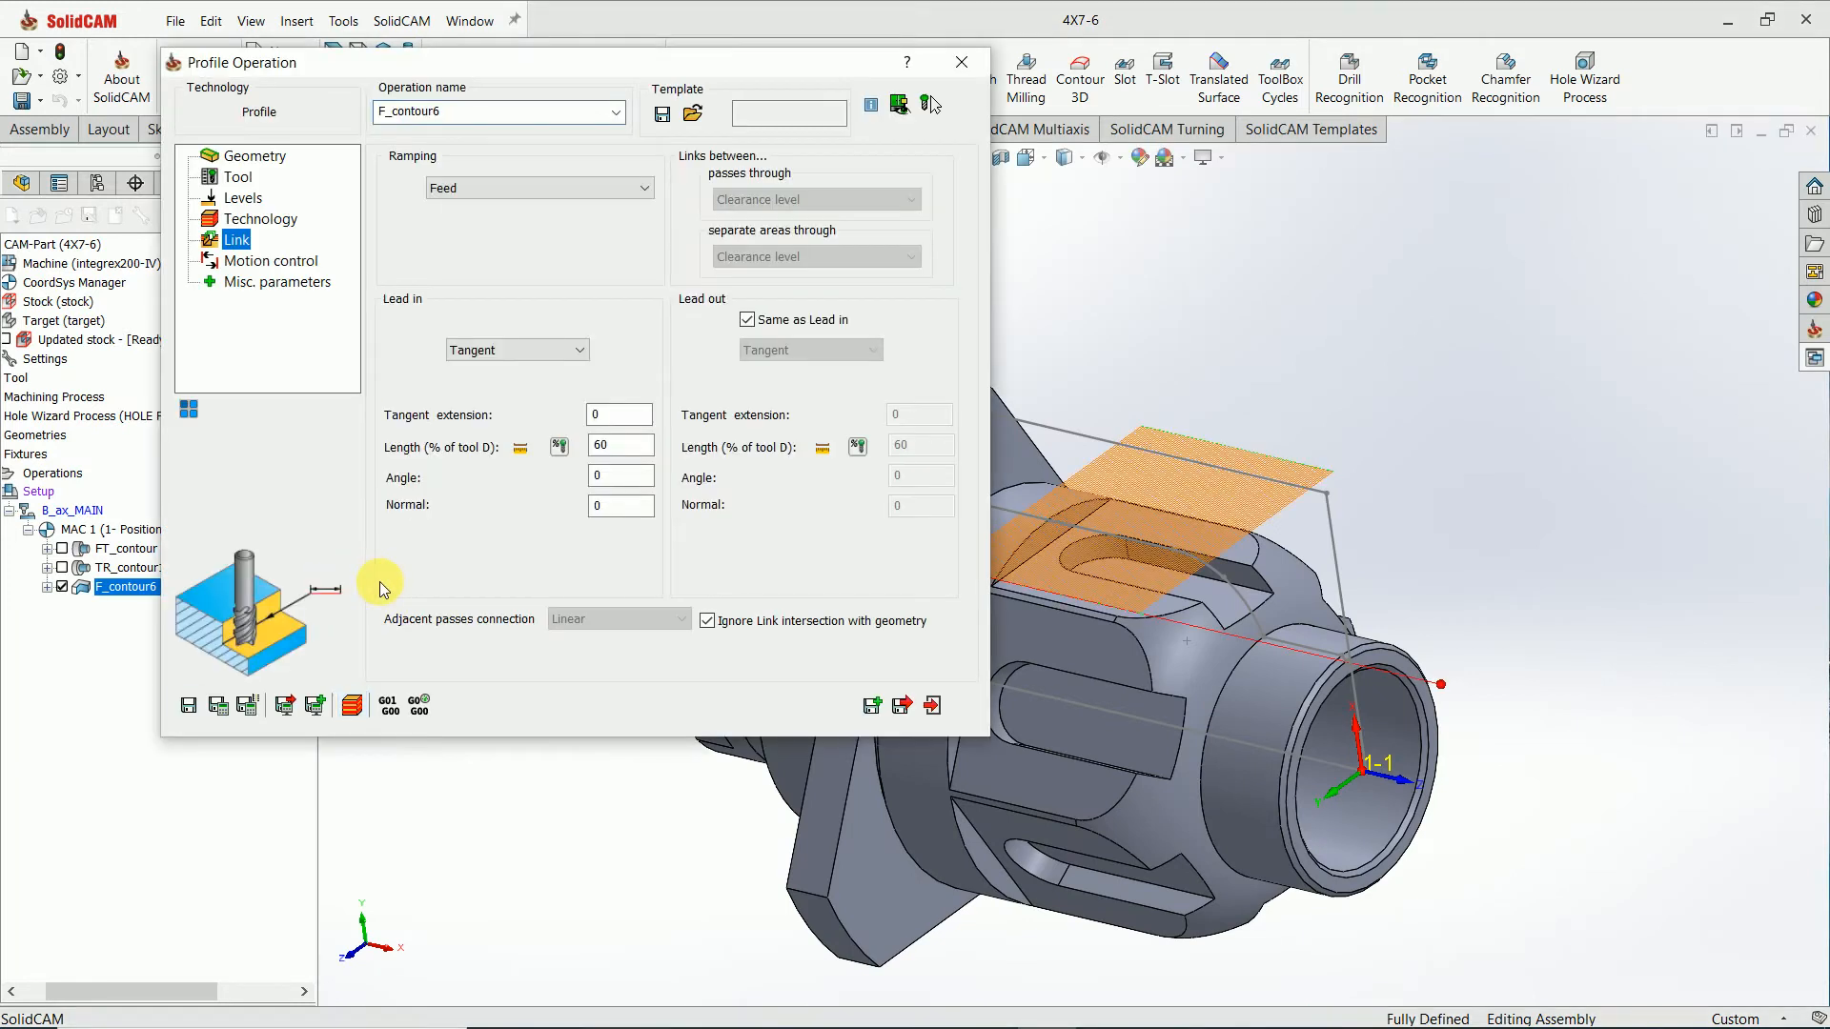
pyautogui.click(262, 220)
pyautogui.click(267, 263)
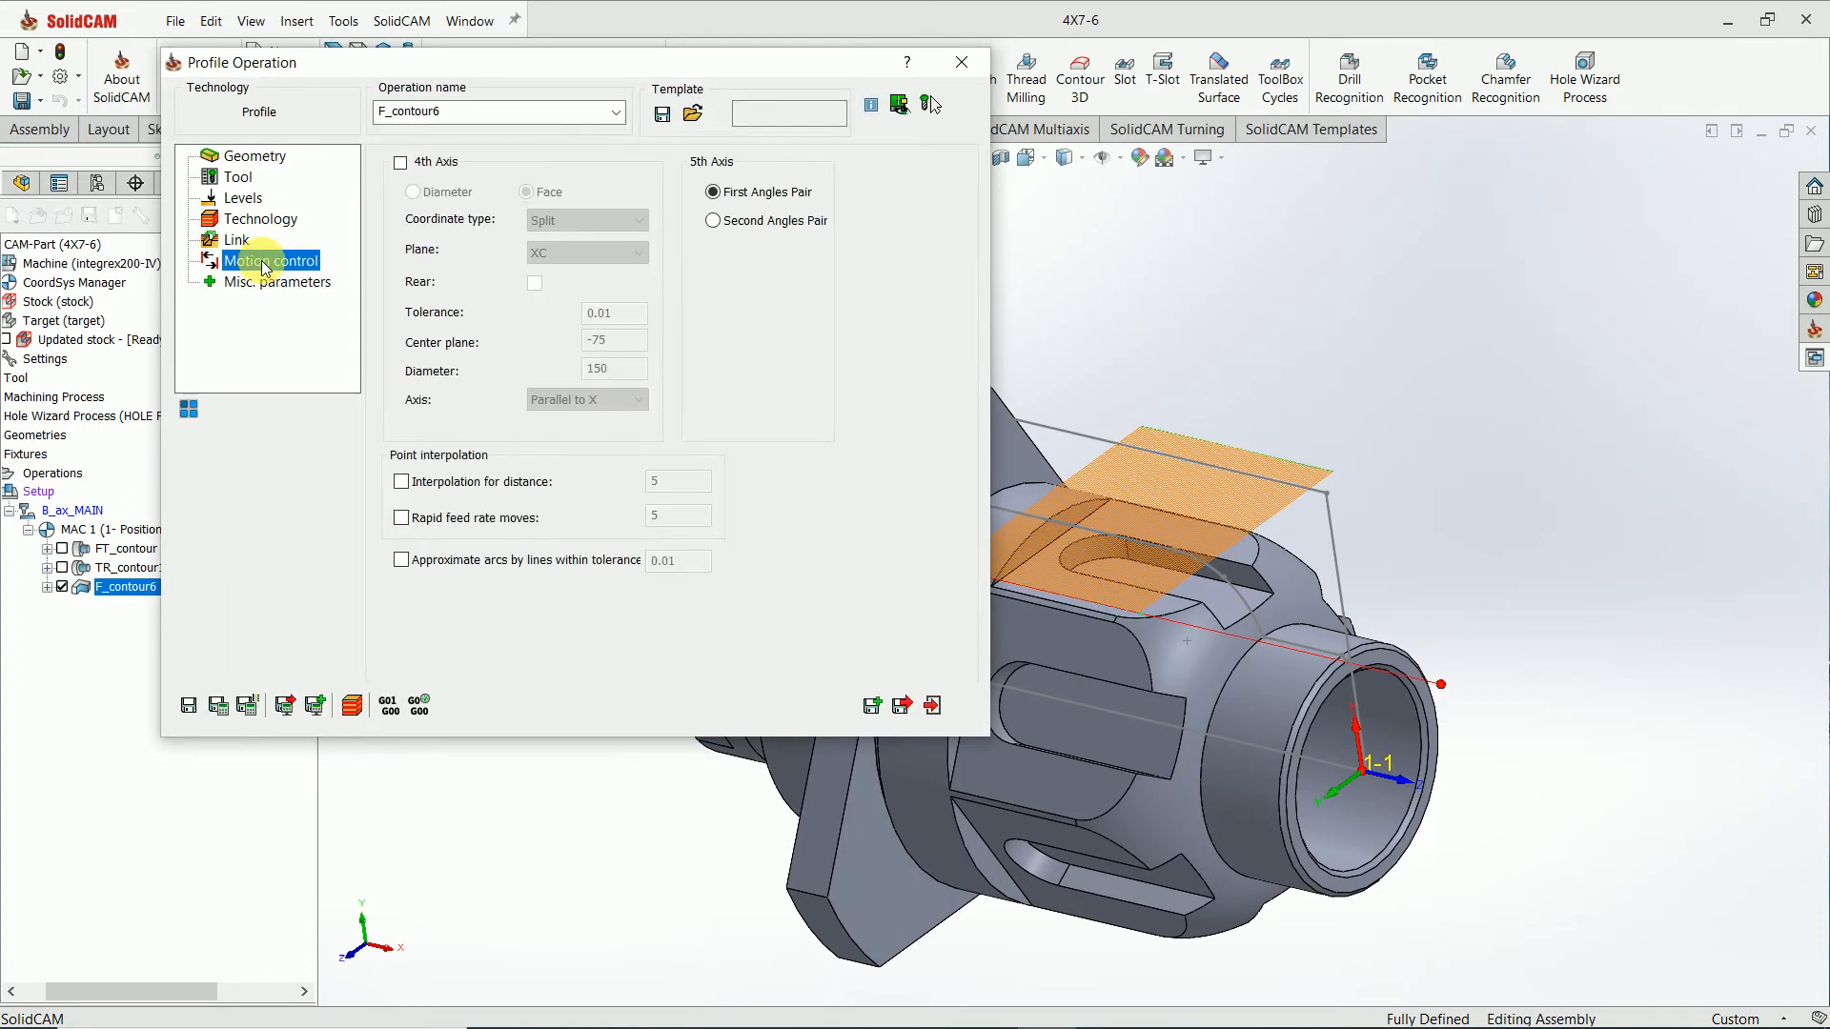
pyautogui.click(405, 166)
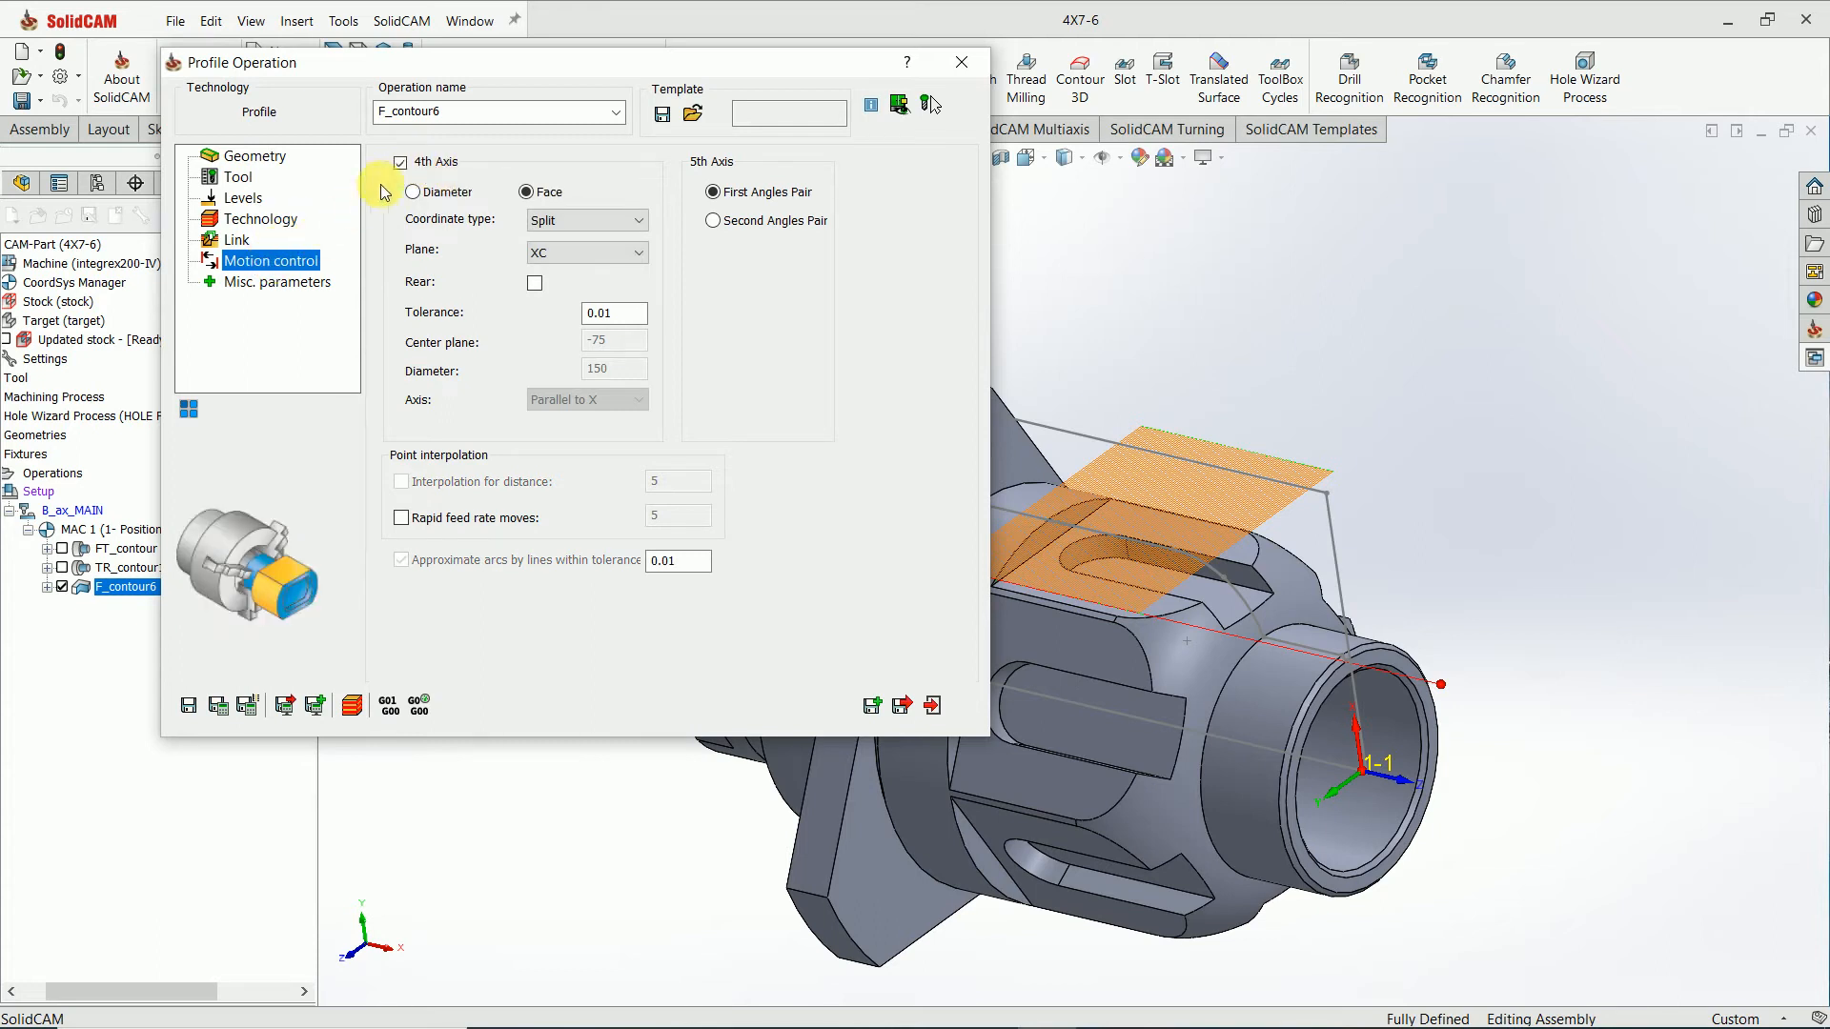
# Compare the YC and XC plane options for the 4th-axis face machining, returning the plane to XC.
pyautogui.click(610, 250)
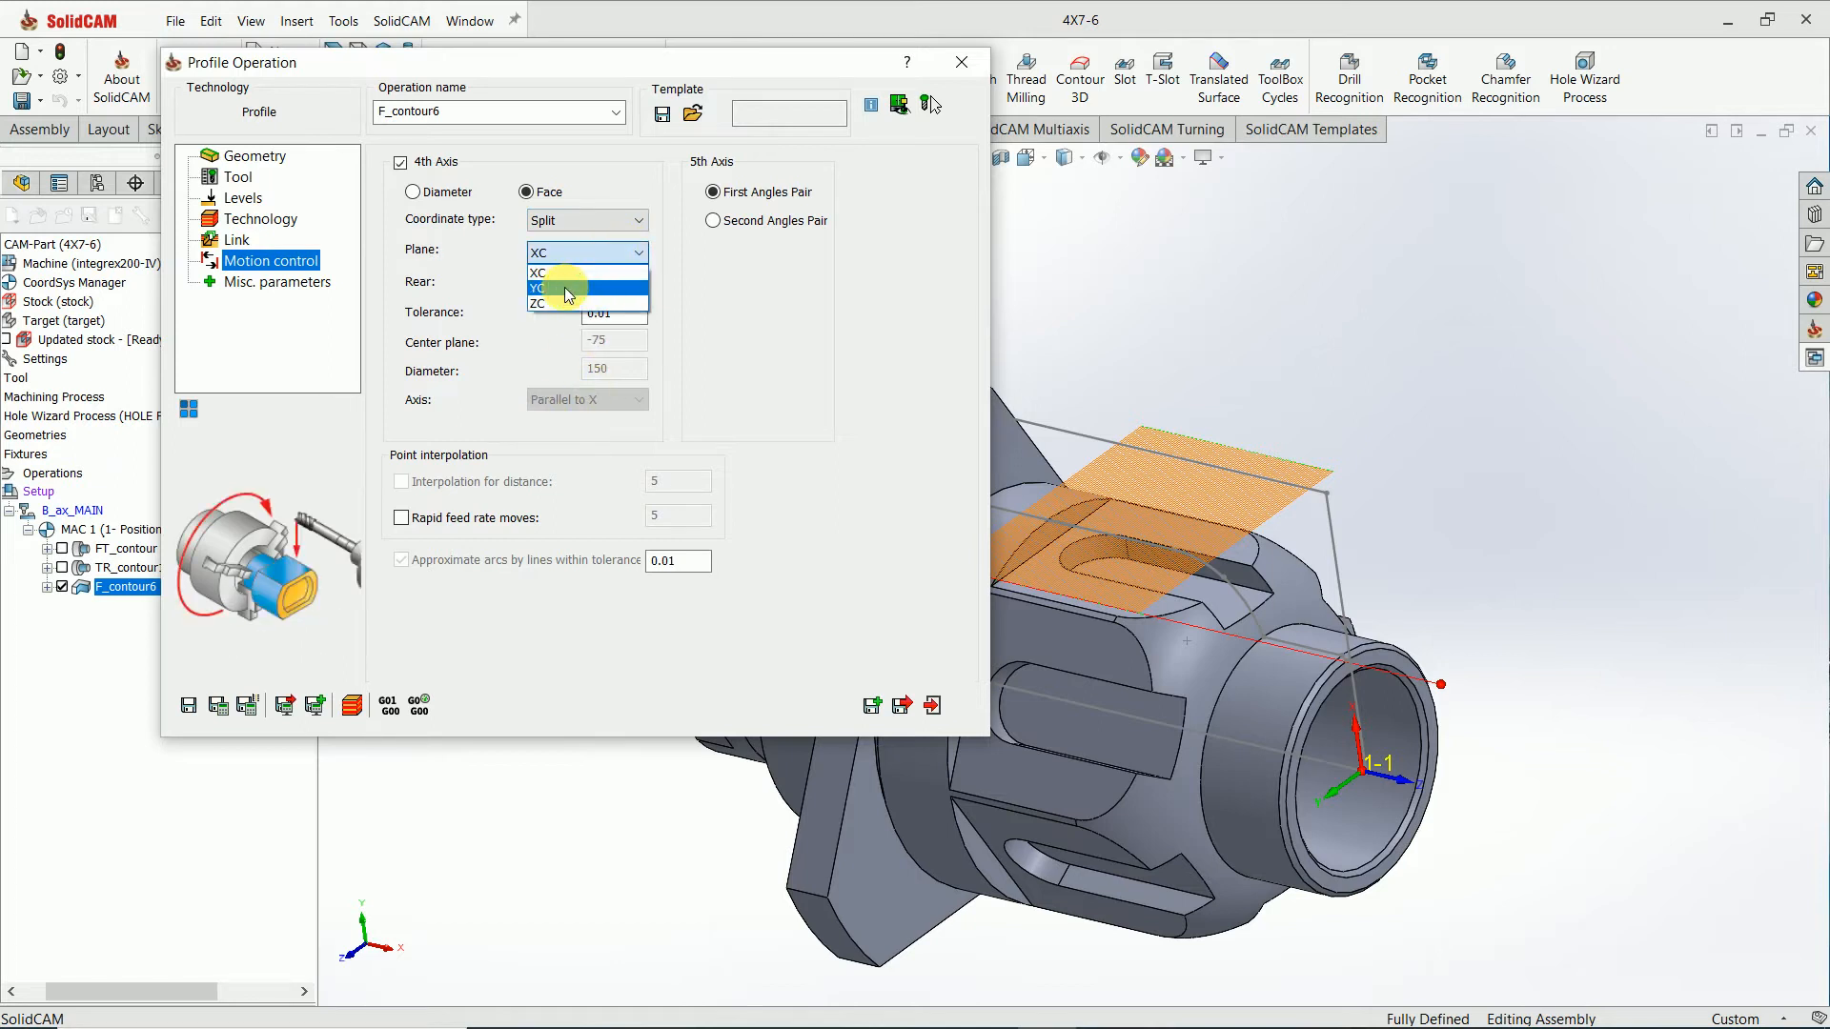
pyautogui.click(569, 289)
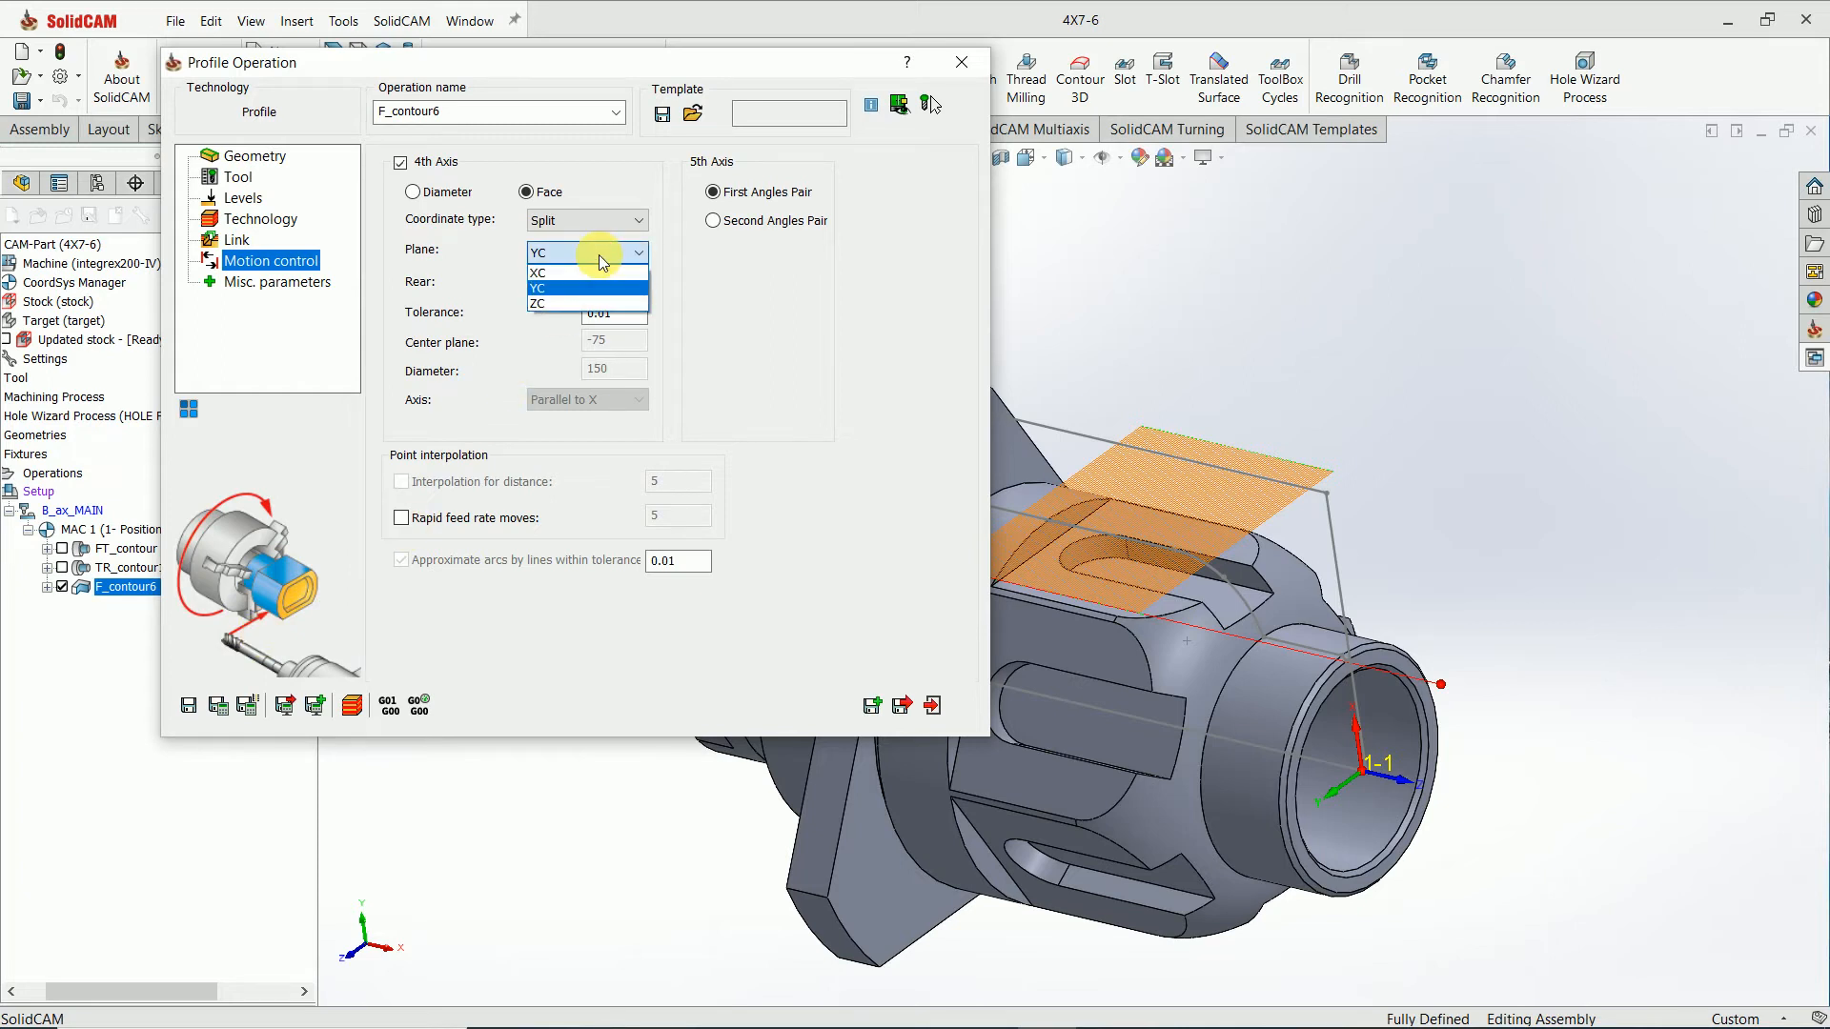
pyautogui.click(589, 274)
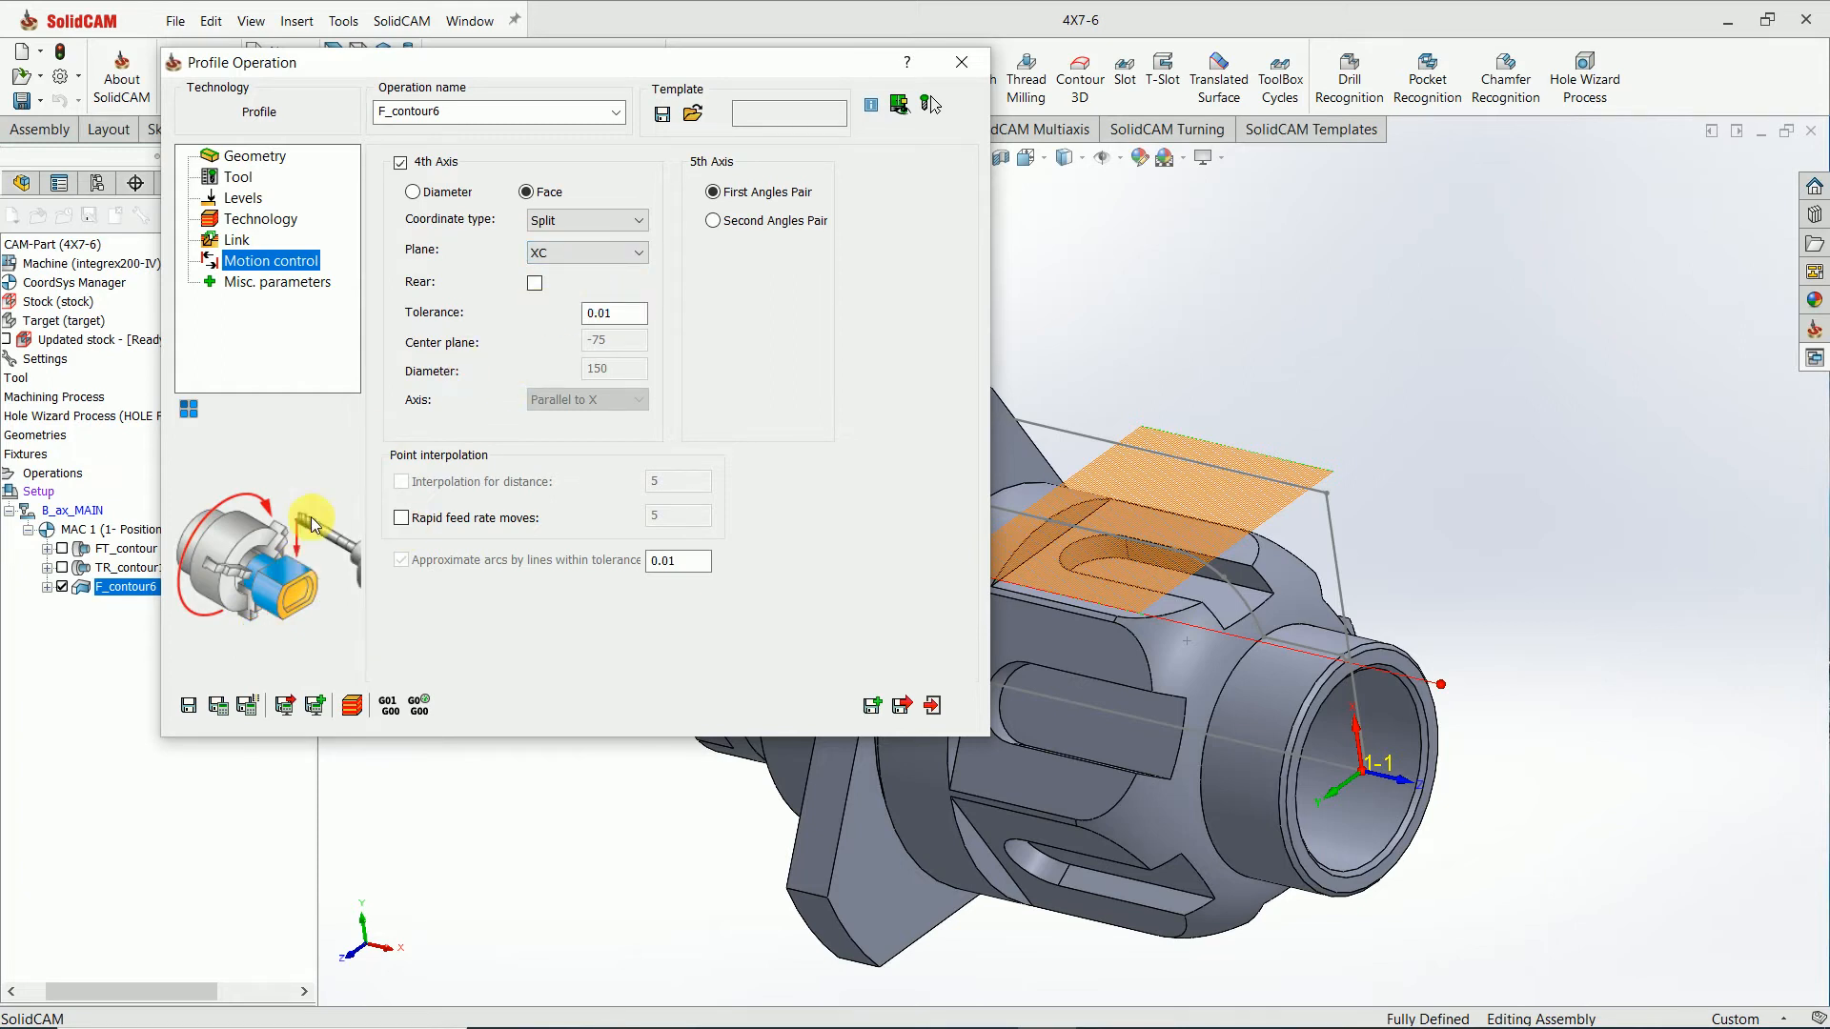
pyautogui.click(539, 251)
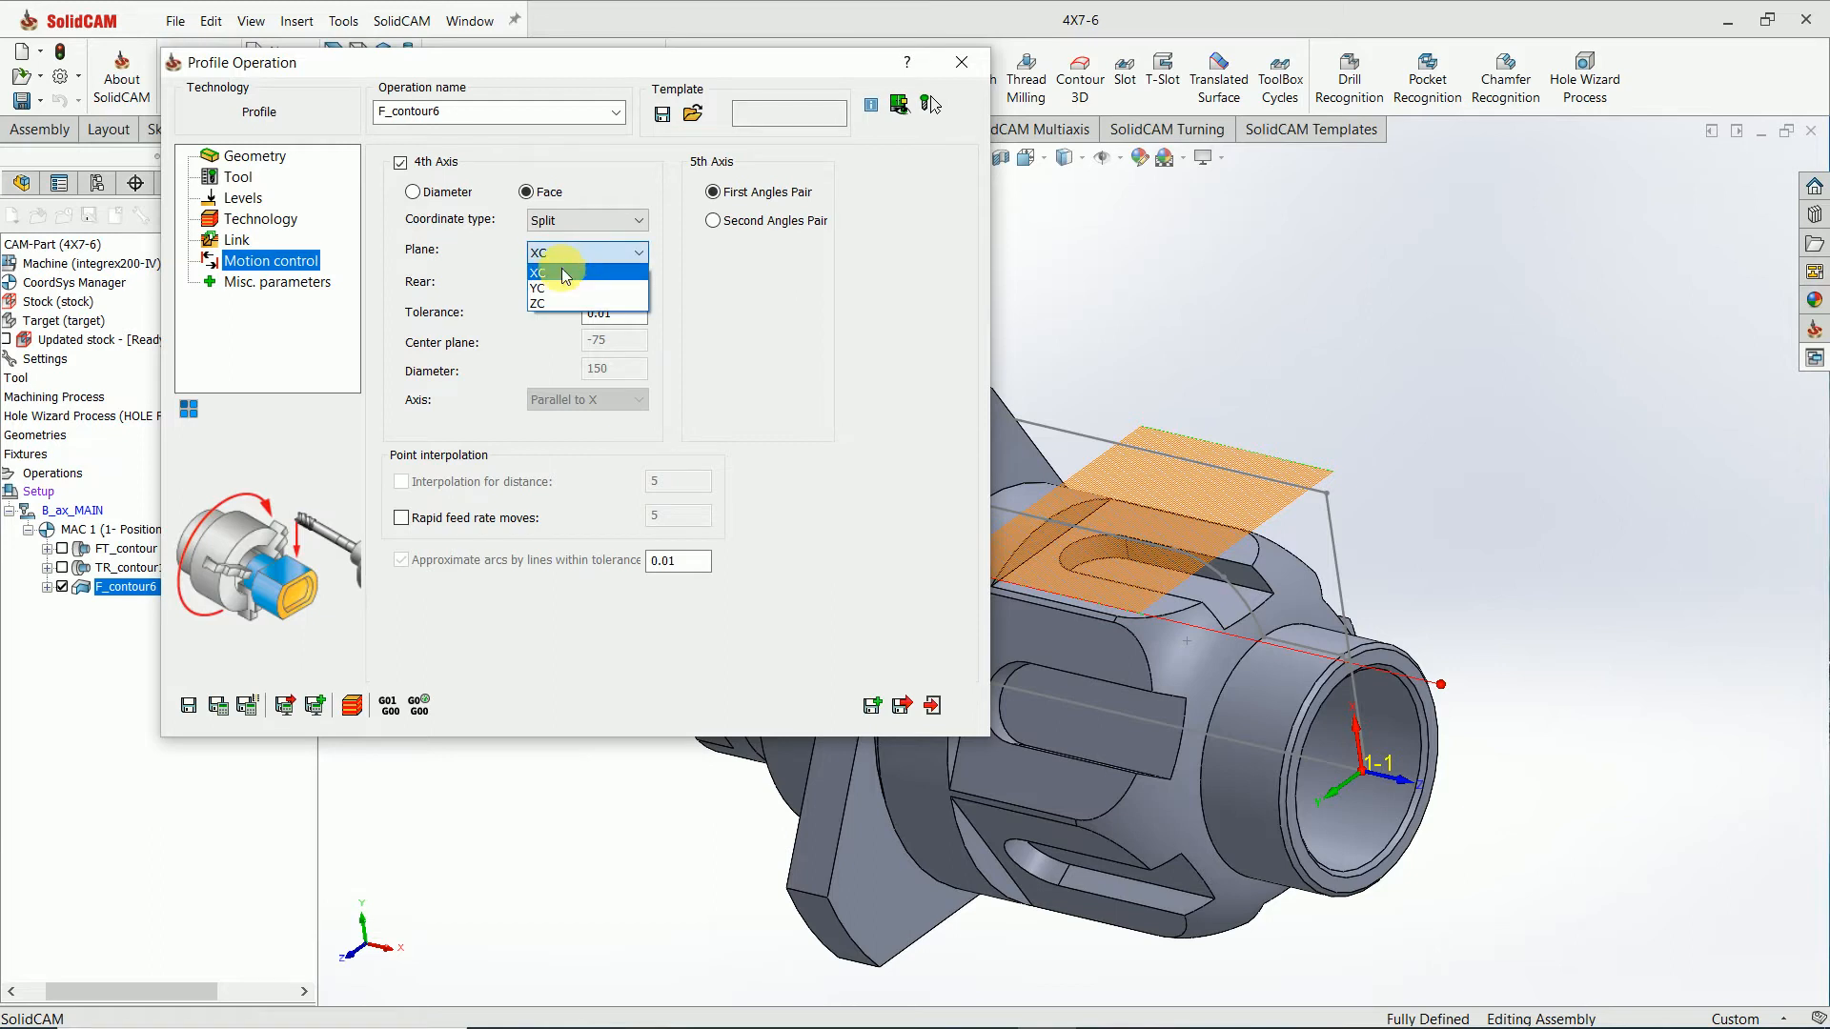
pyautogui.click(542, 288)
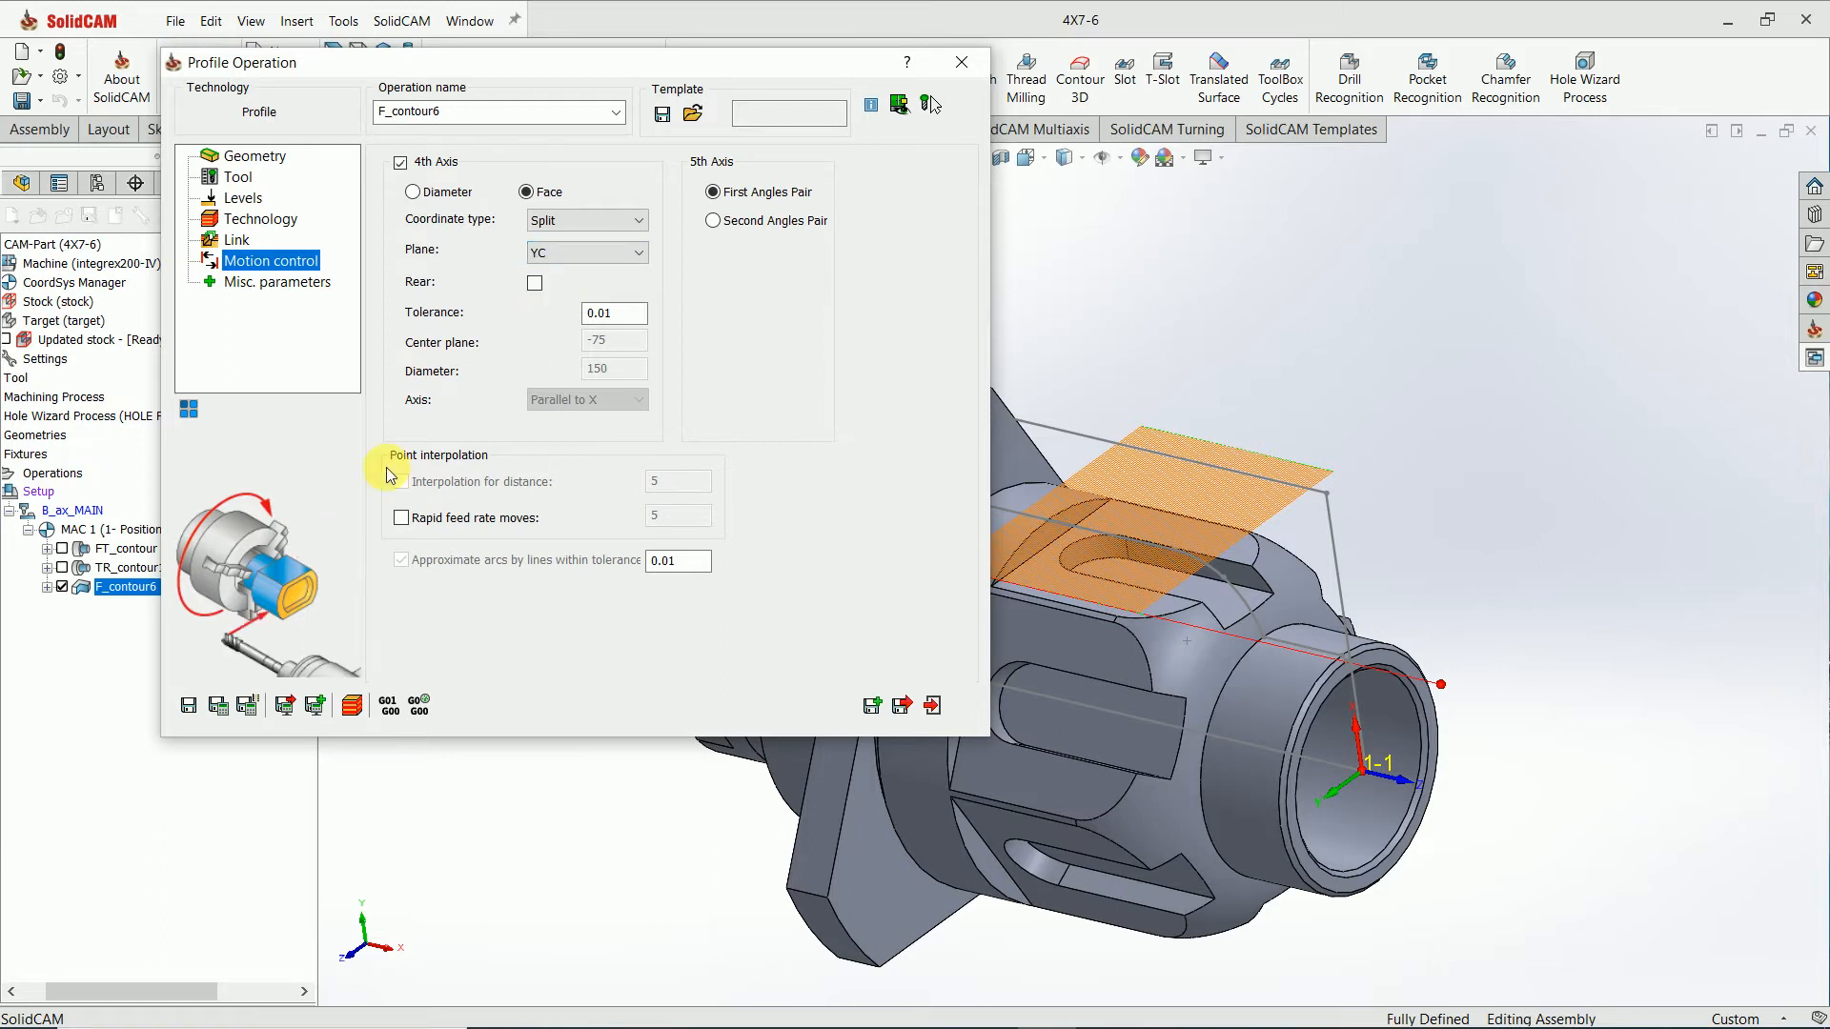
pyautogui.click(589, 255)
pyautogui.click(568, 275)
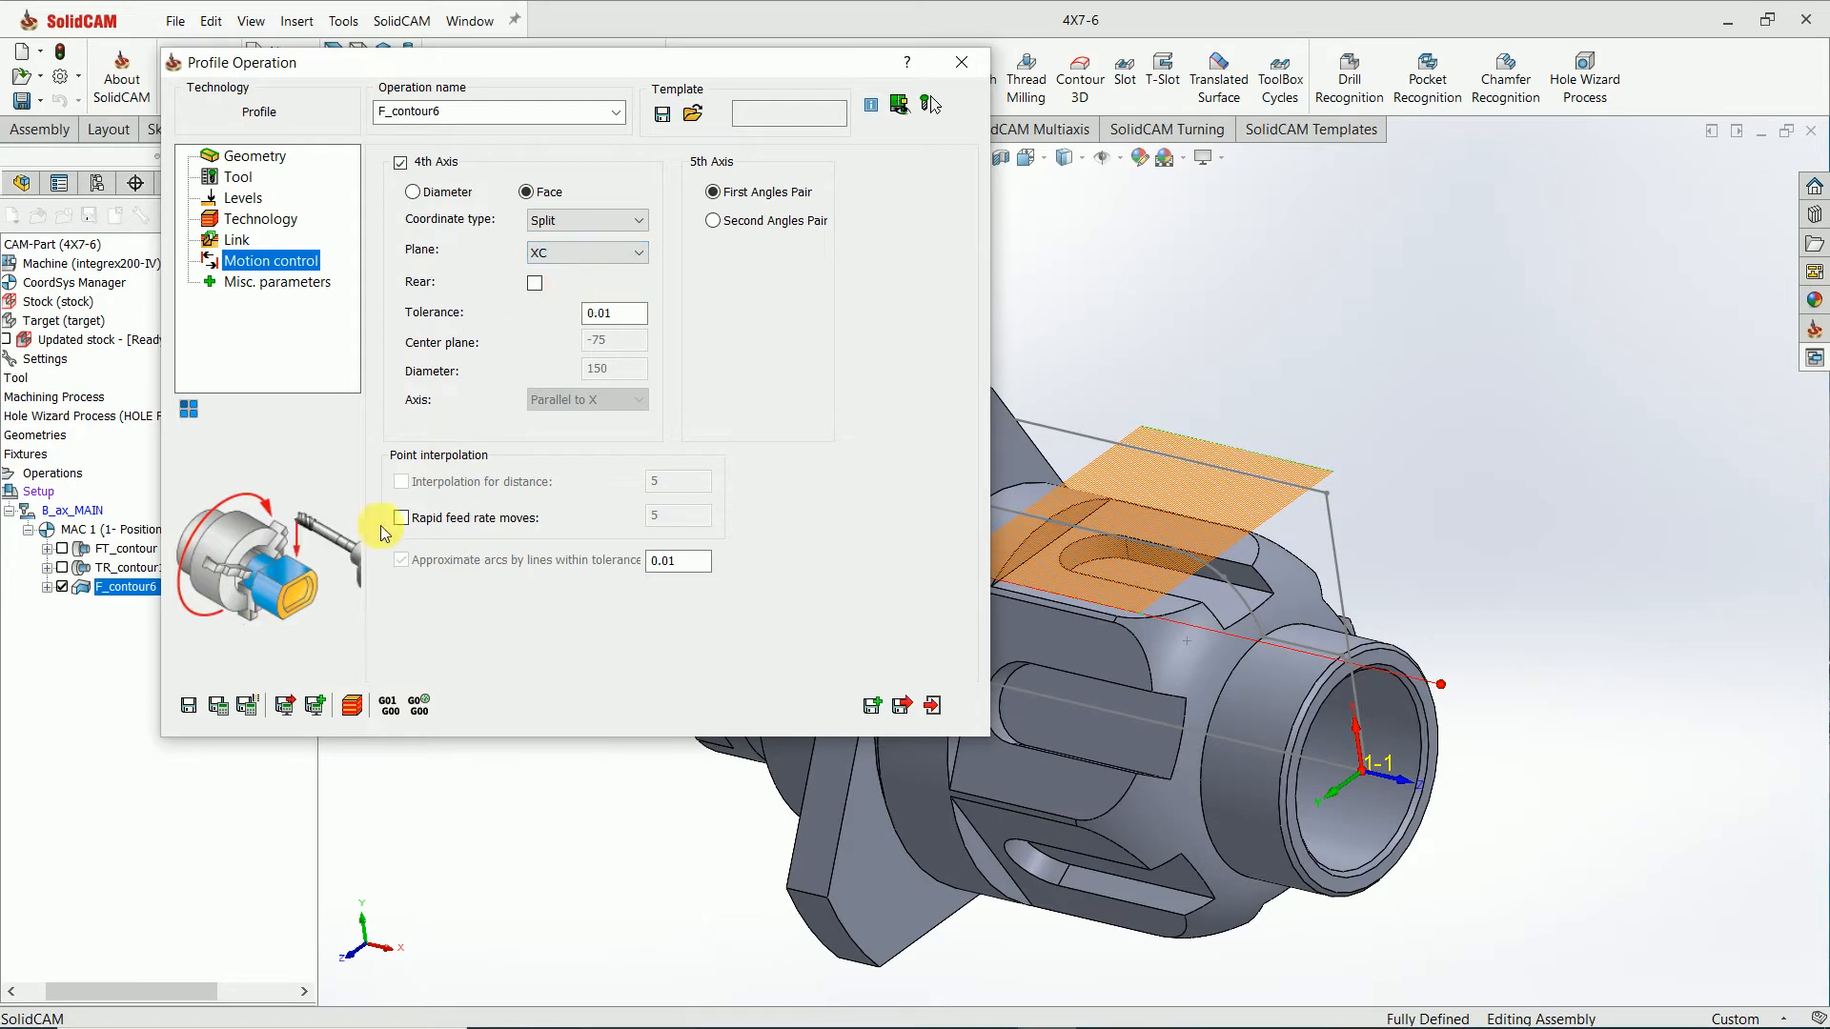
# Save and recalculate the 4th-axis profile operation, and run its machine simulation zoomed on the part at an increased run speed.
pyautogui.click(218, 705)
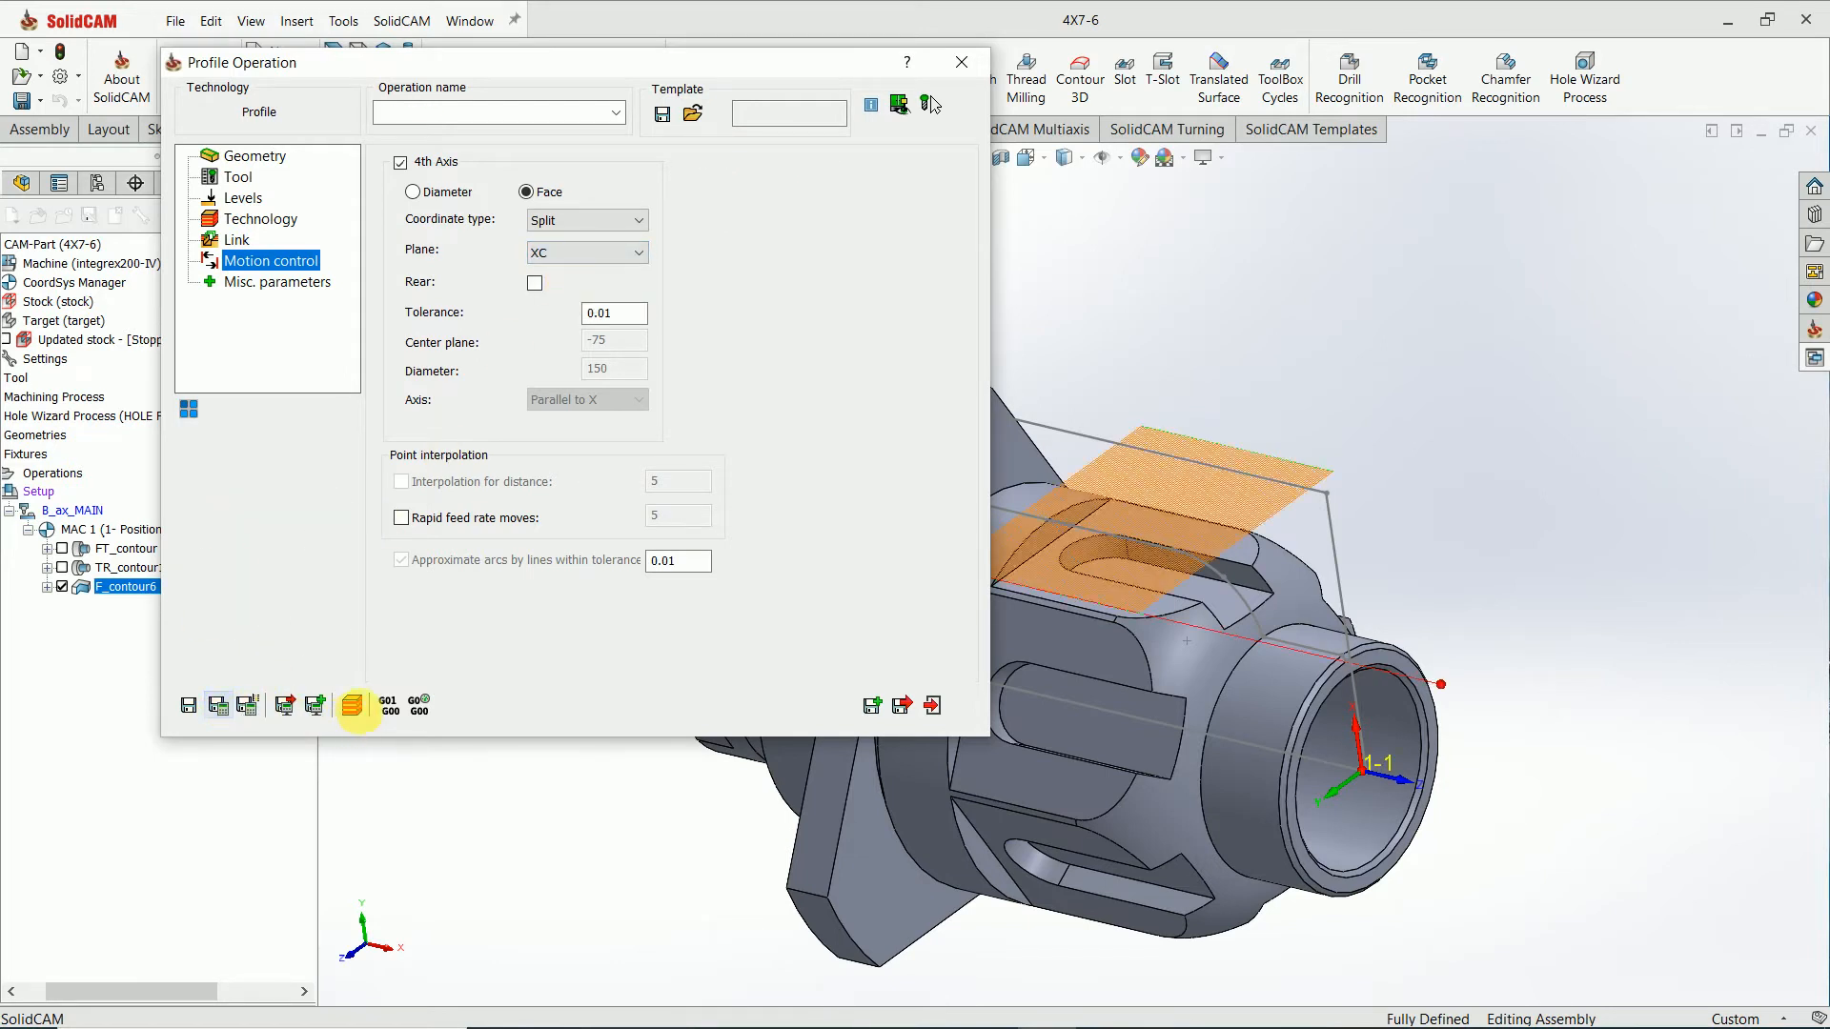
pyautogui.click(354, 706)
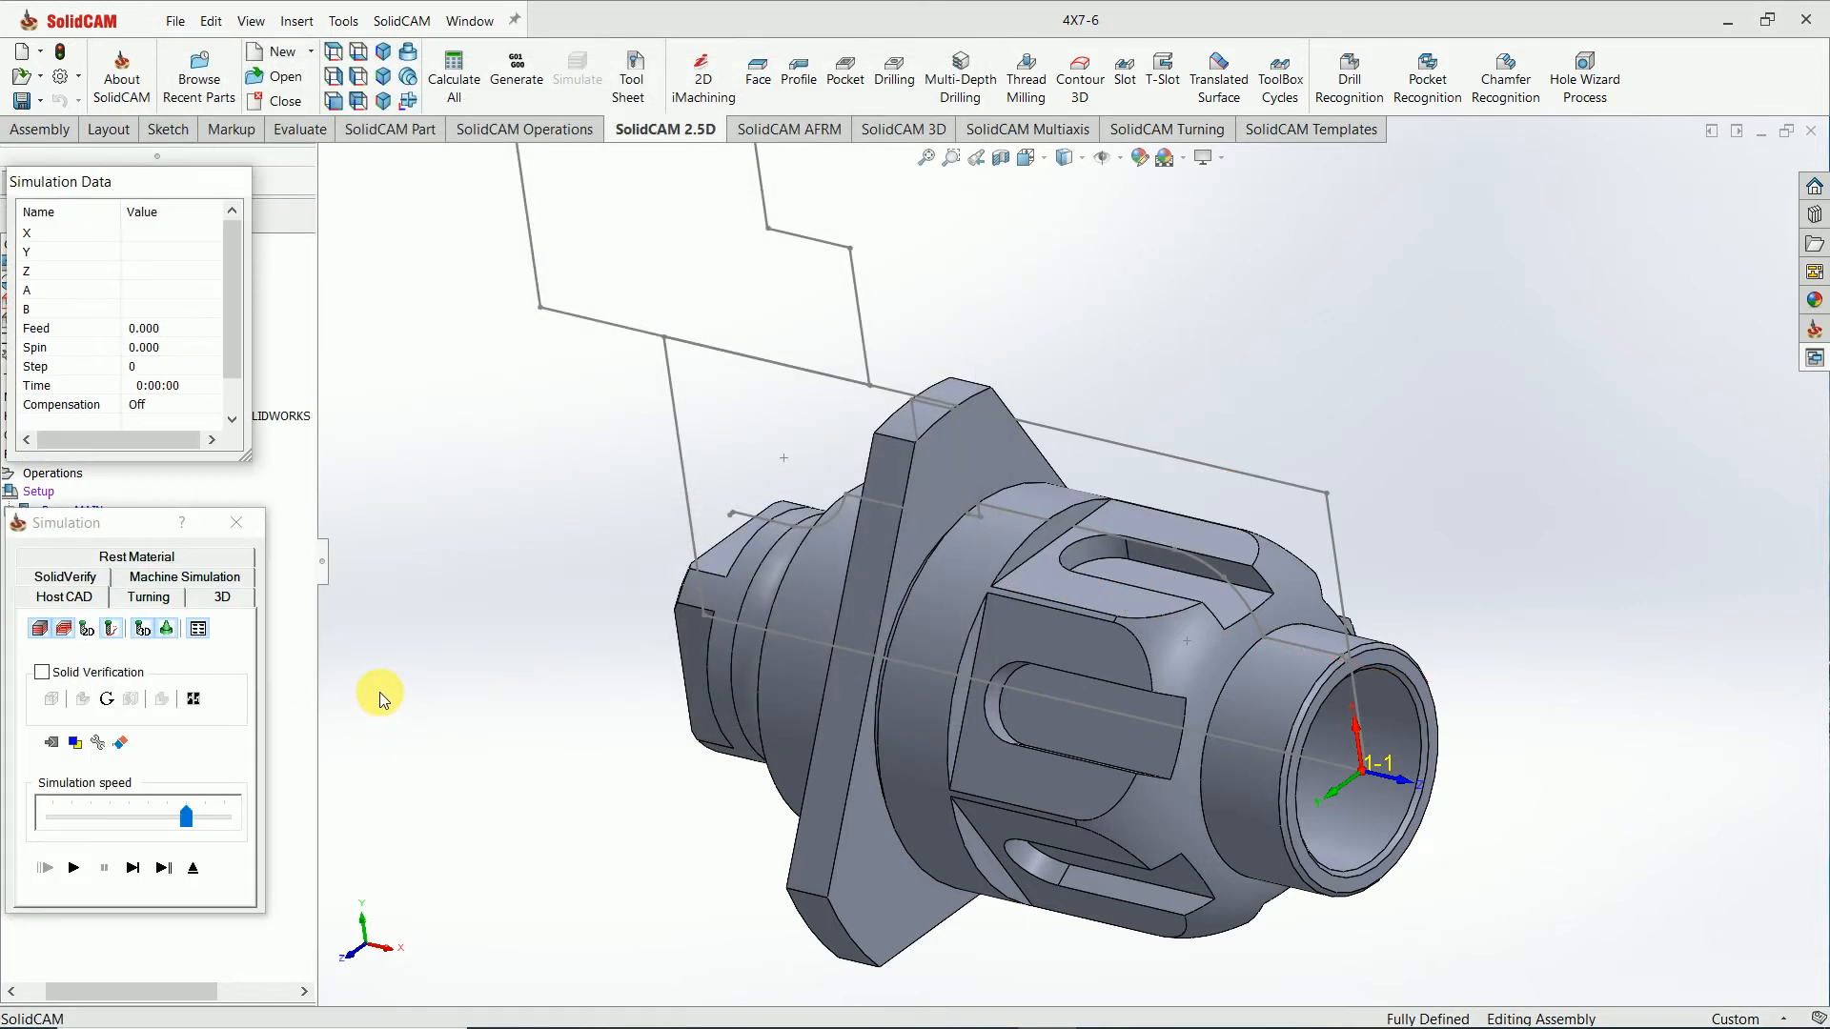
pyautogui.click(206, 581)
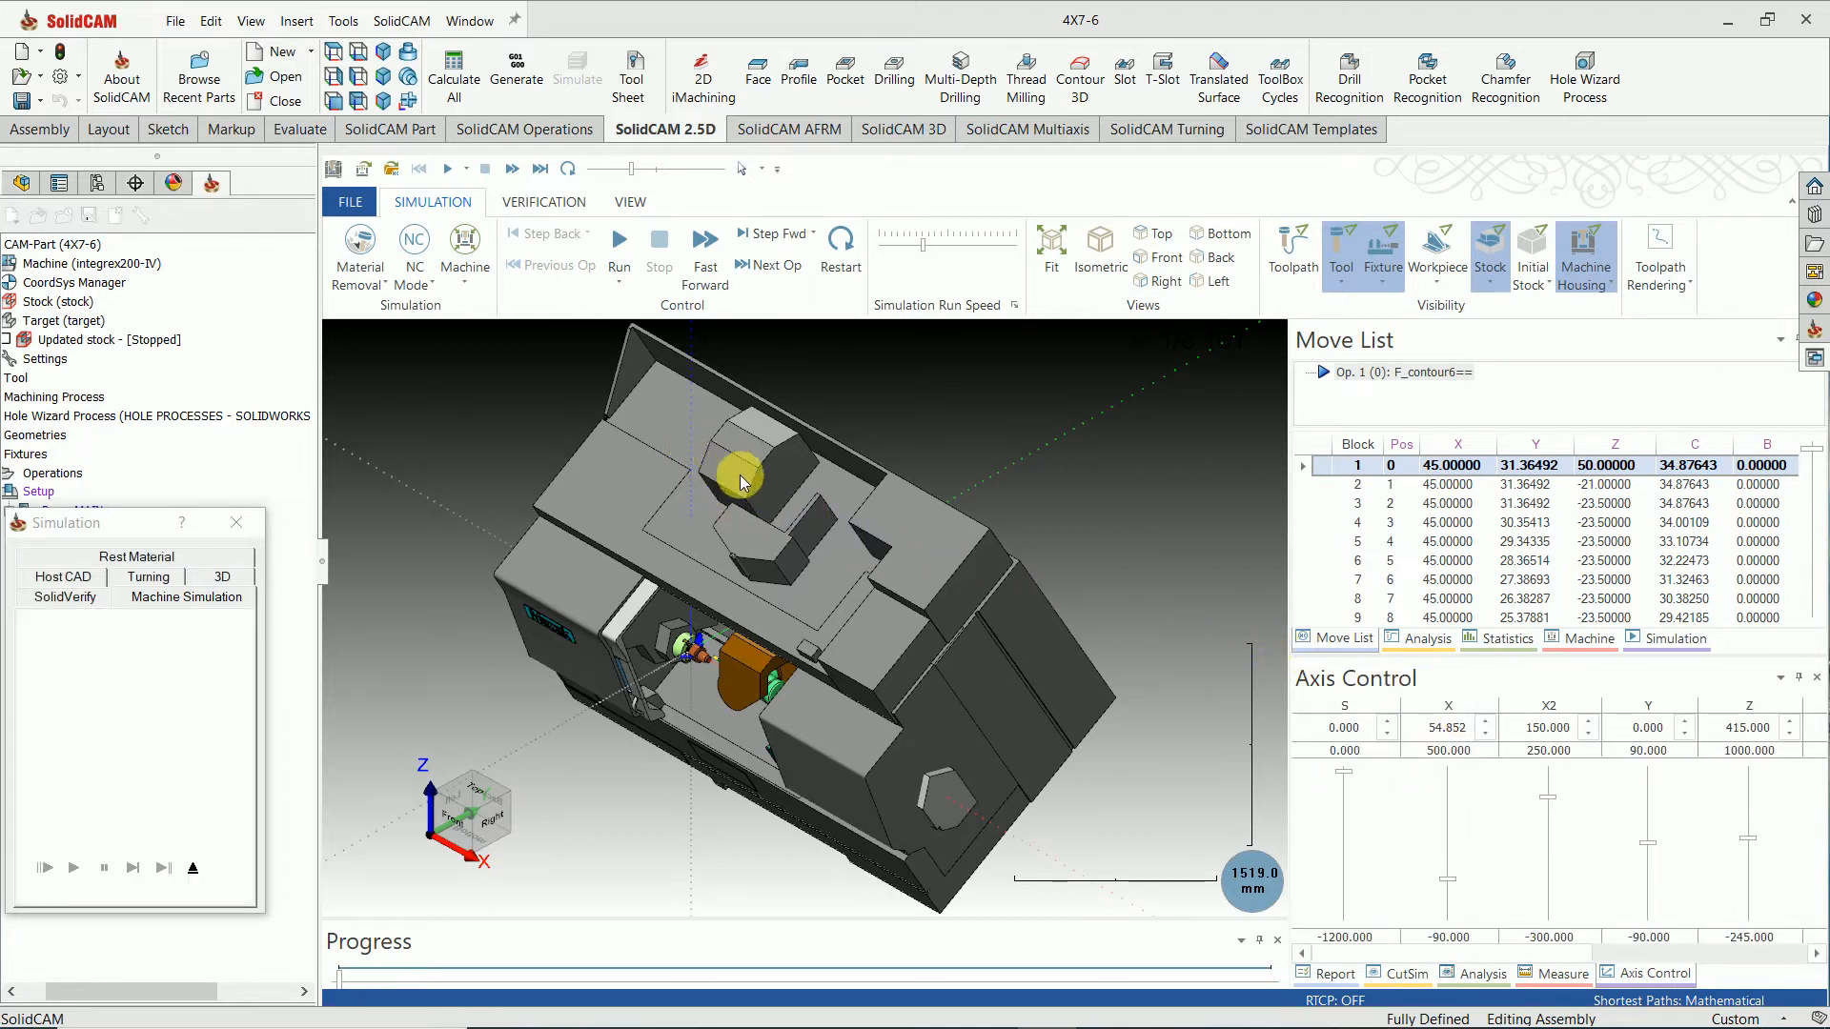
pyautogui.moveTo(740, 476); pyautogui.dragTo(735, 646, button='middle')
pyautogui.scroll(5, 717, 696)
pyautogui.scroll(-5, 715, 700)
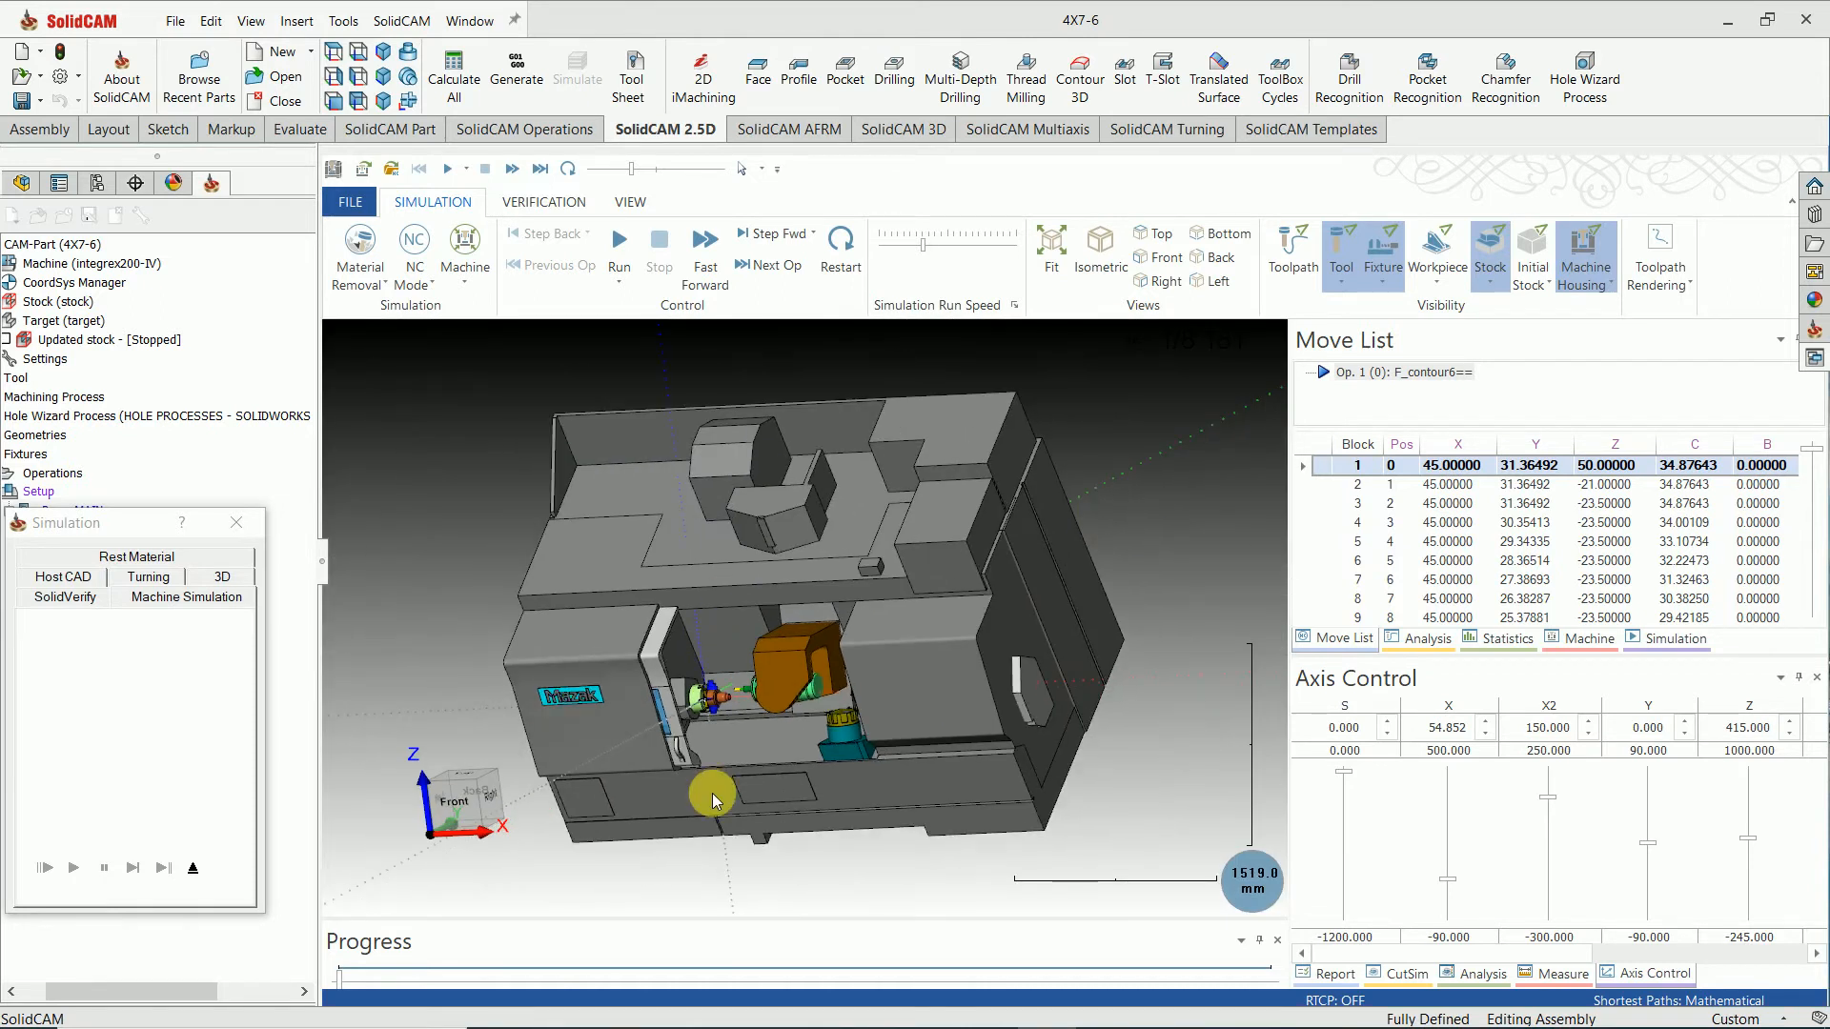
pyautogui.scroll(5, 712, 793)
pyautogui.click(621, 240)
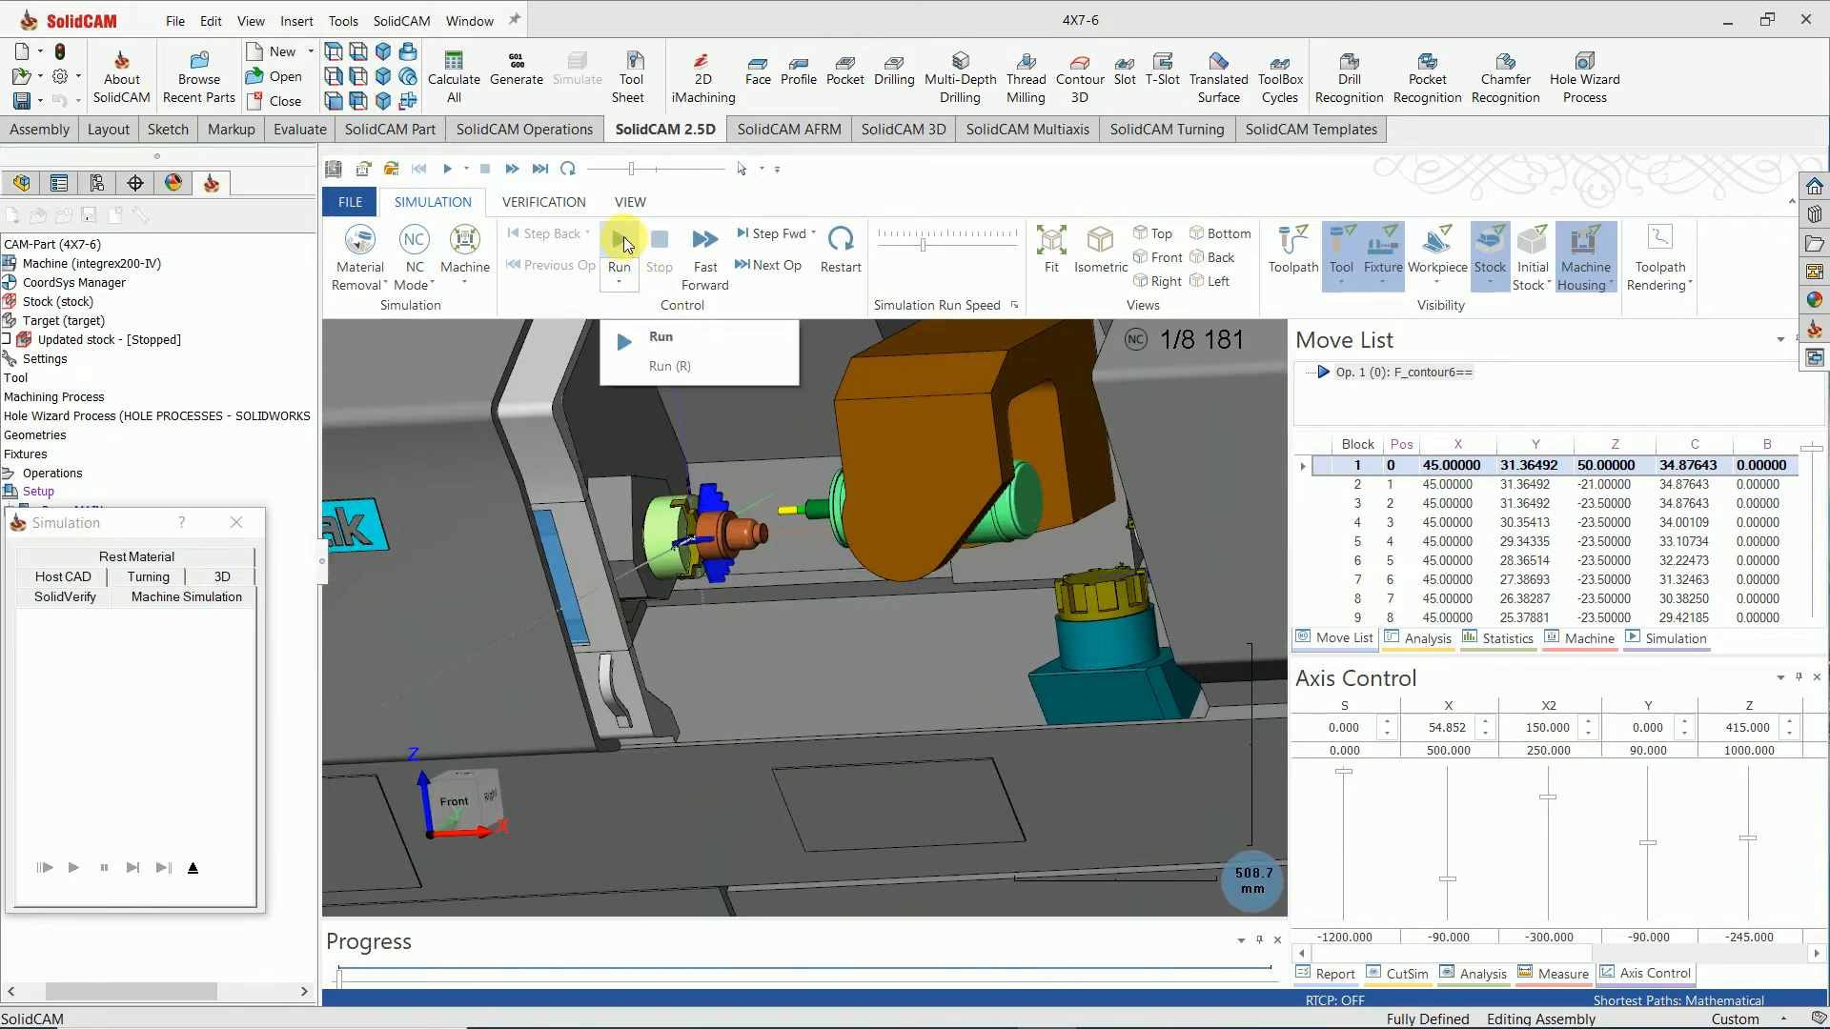
pyautogui.click(621, 240)
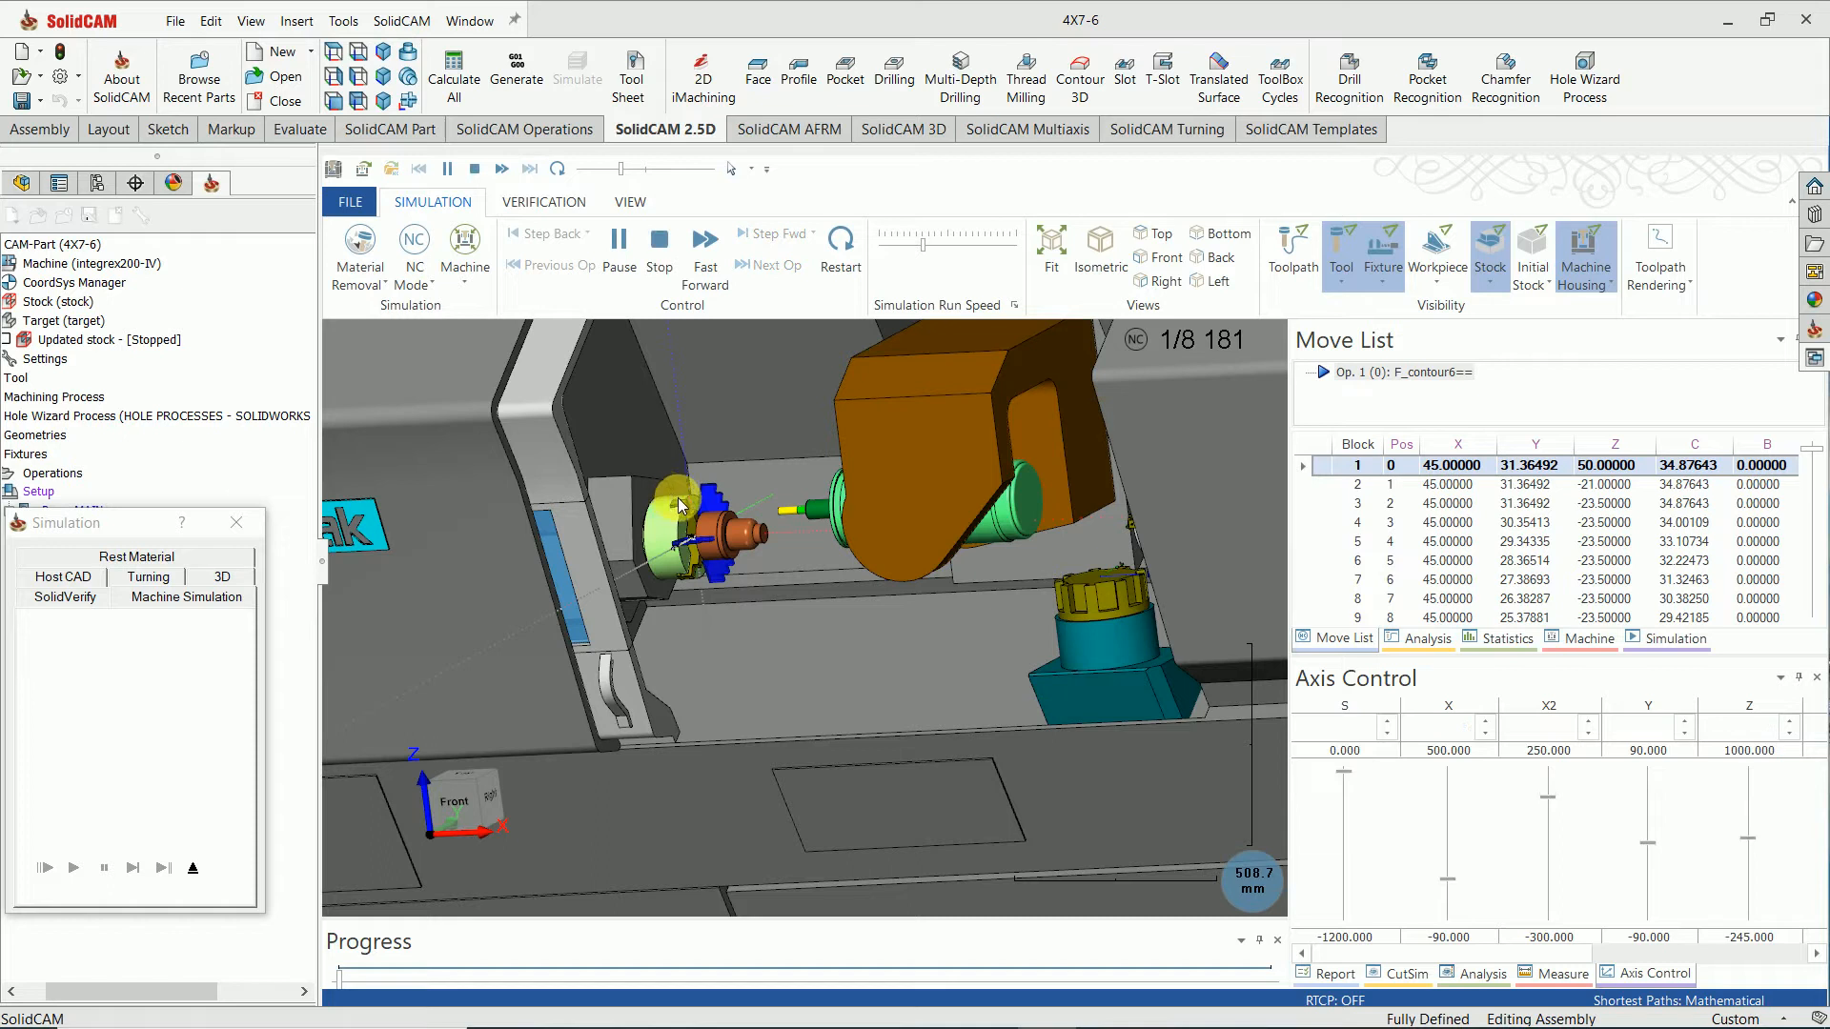
pyautogui.click(640, 170)
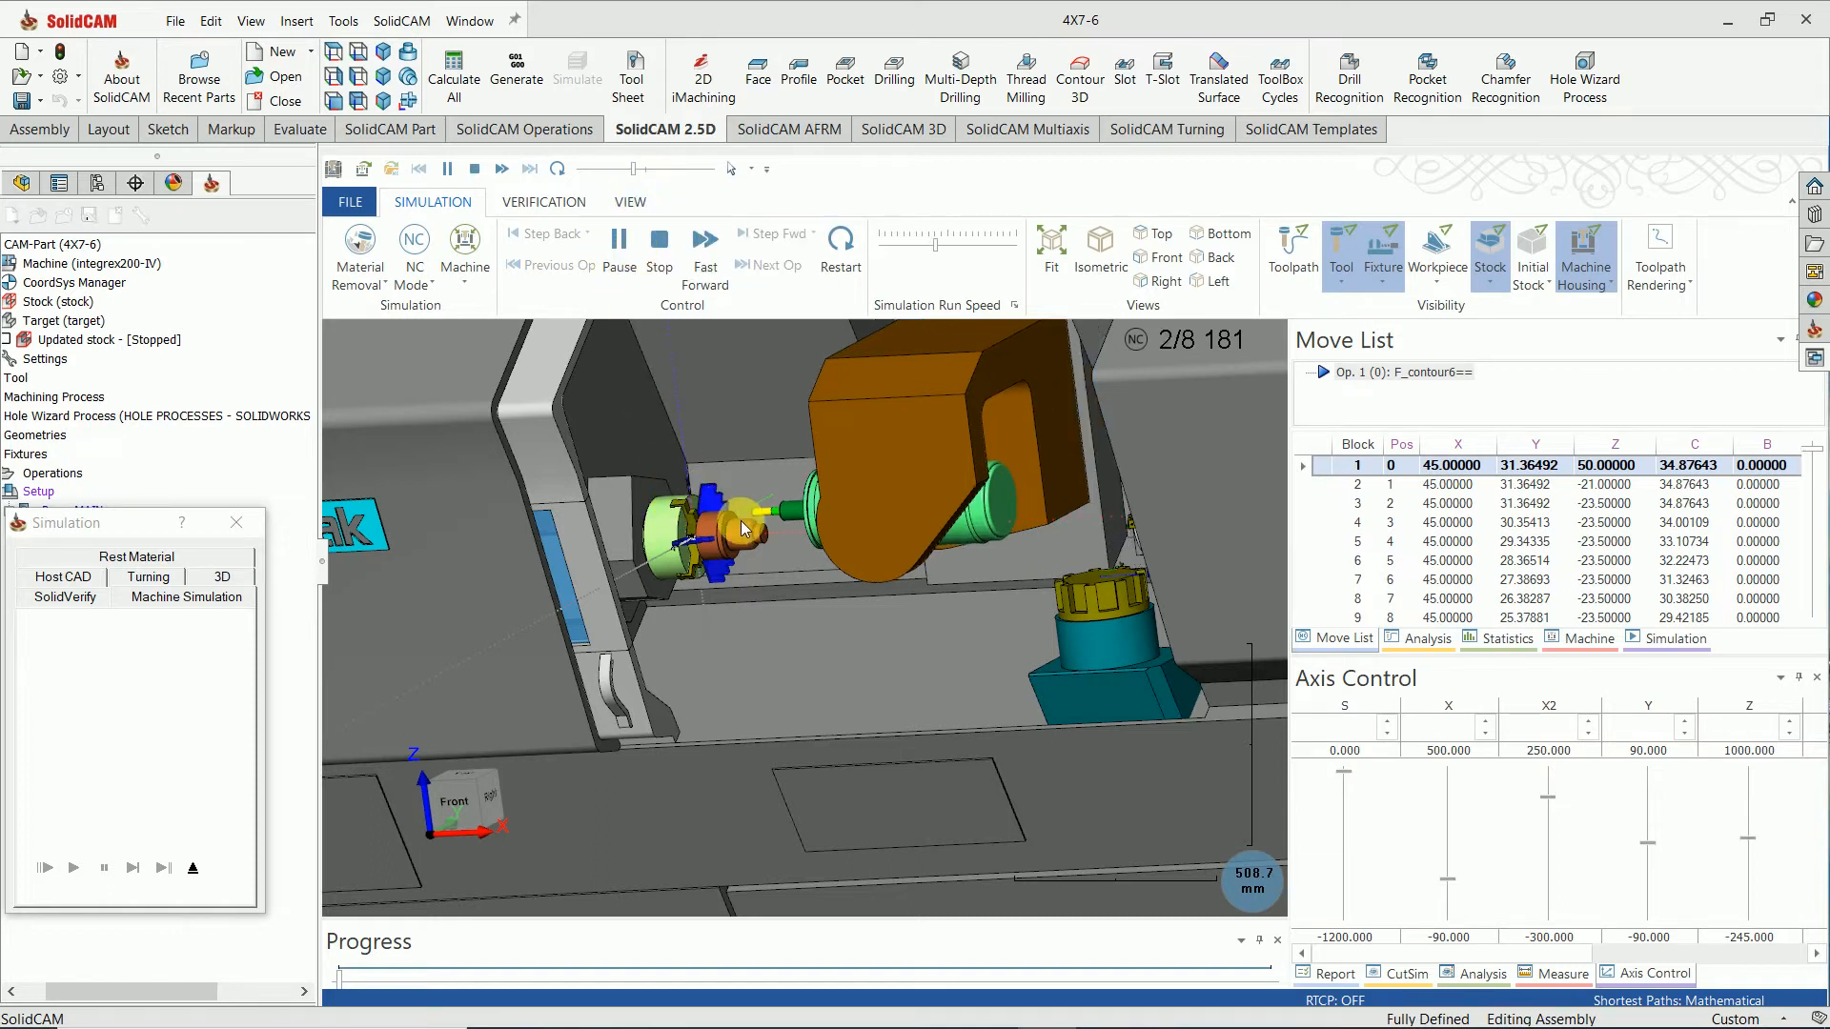
# Examine the XC face milling up close in the machine simulation while raising the run speed.
pyautogui.scroll(3, 740, 528)
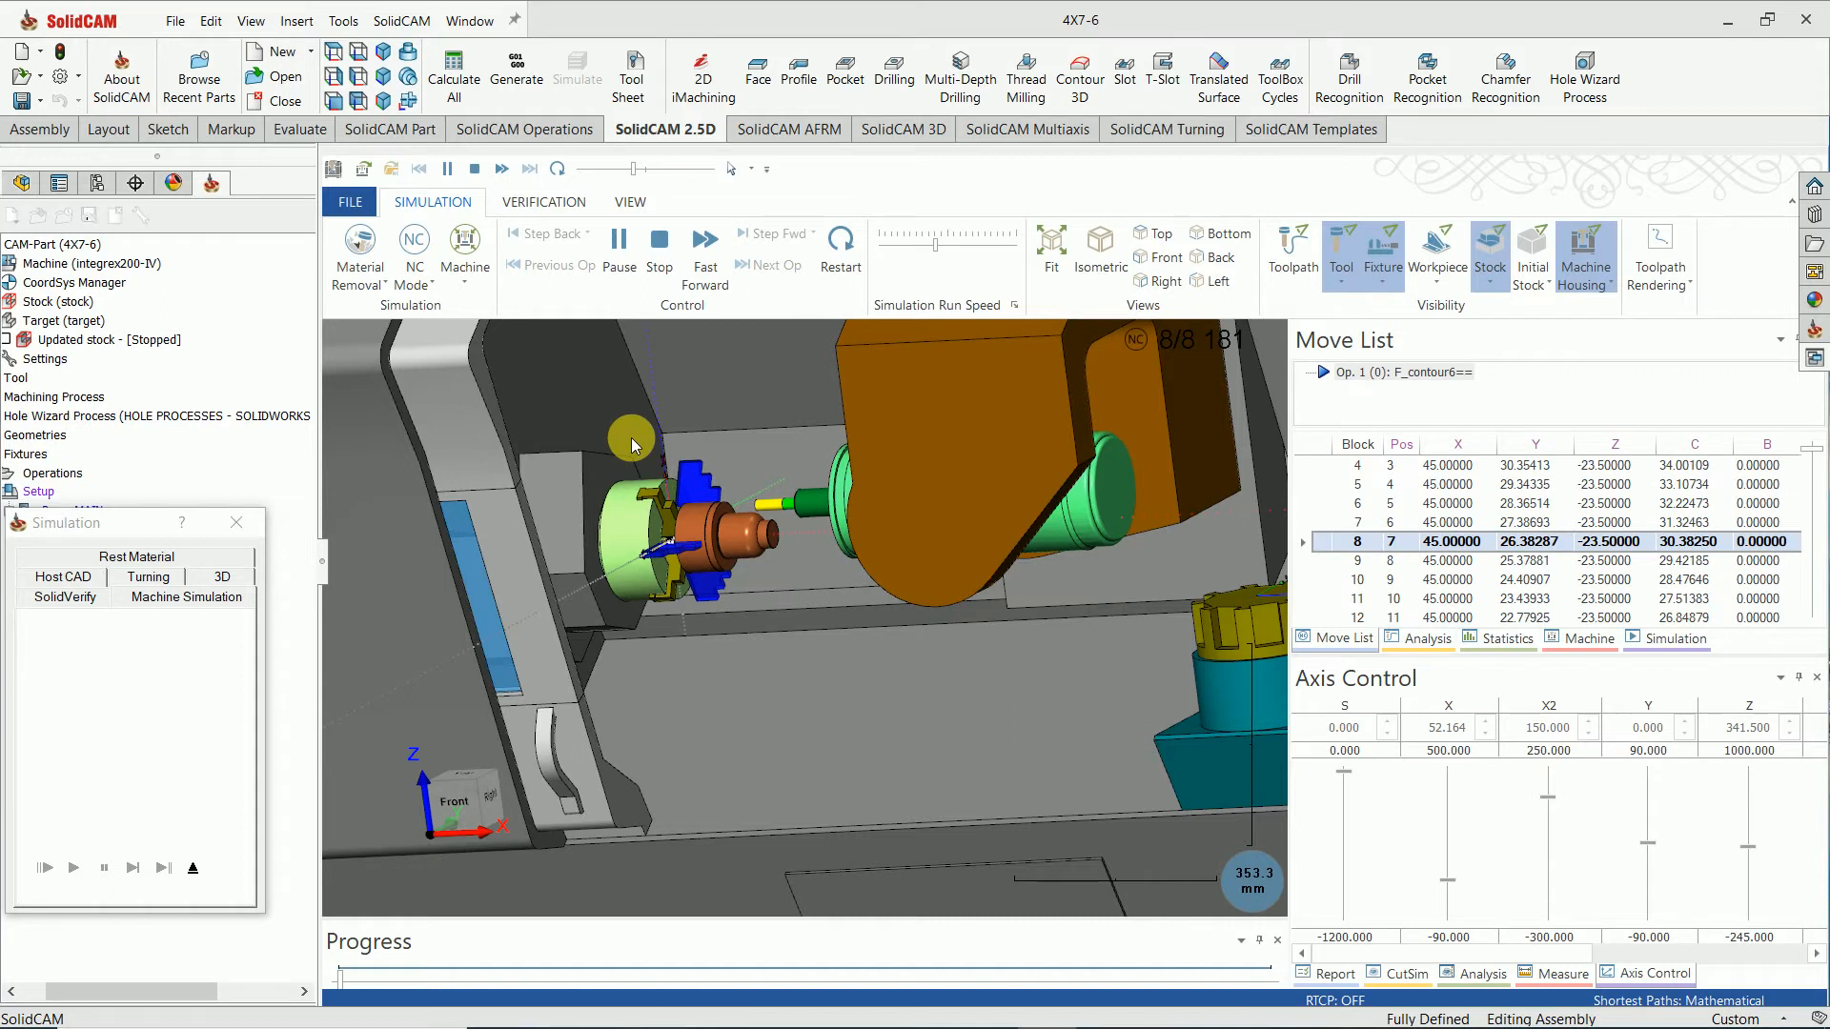
pyautogui.scroll(4, 724, 539)
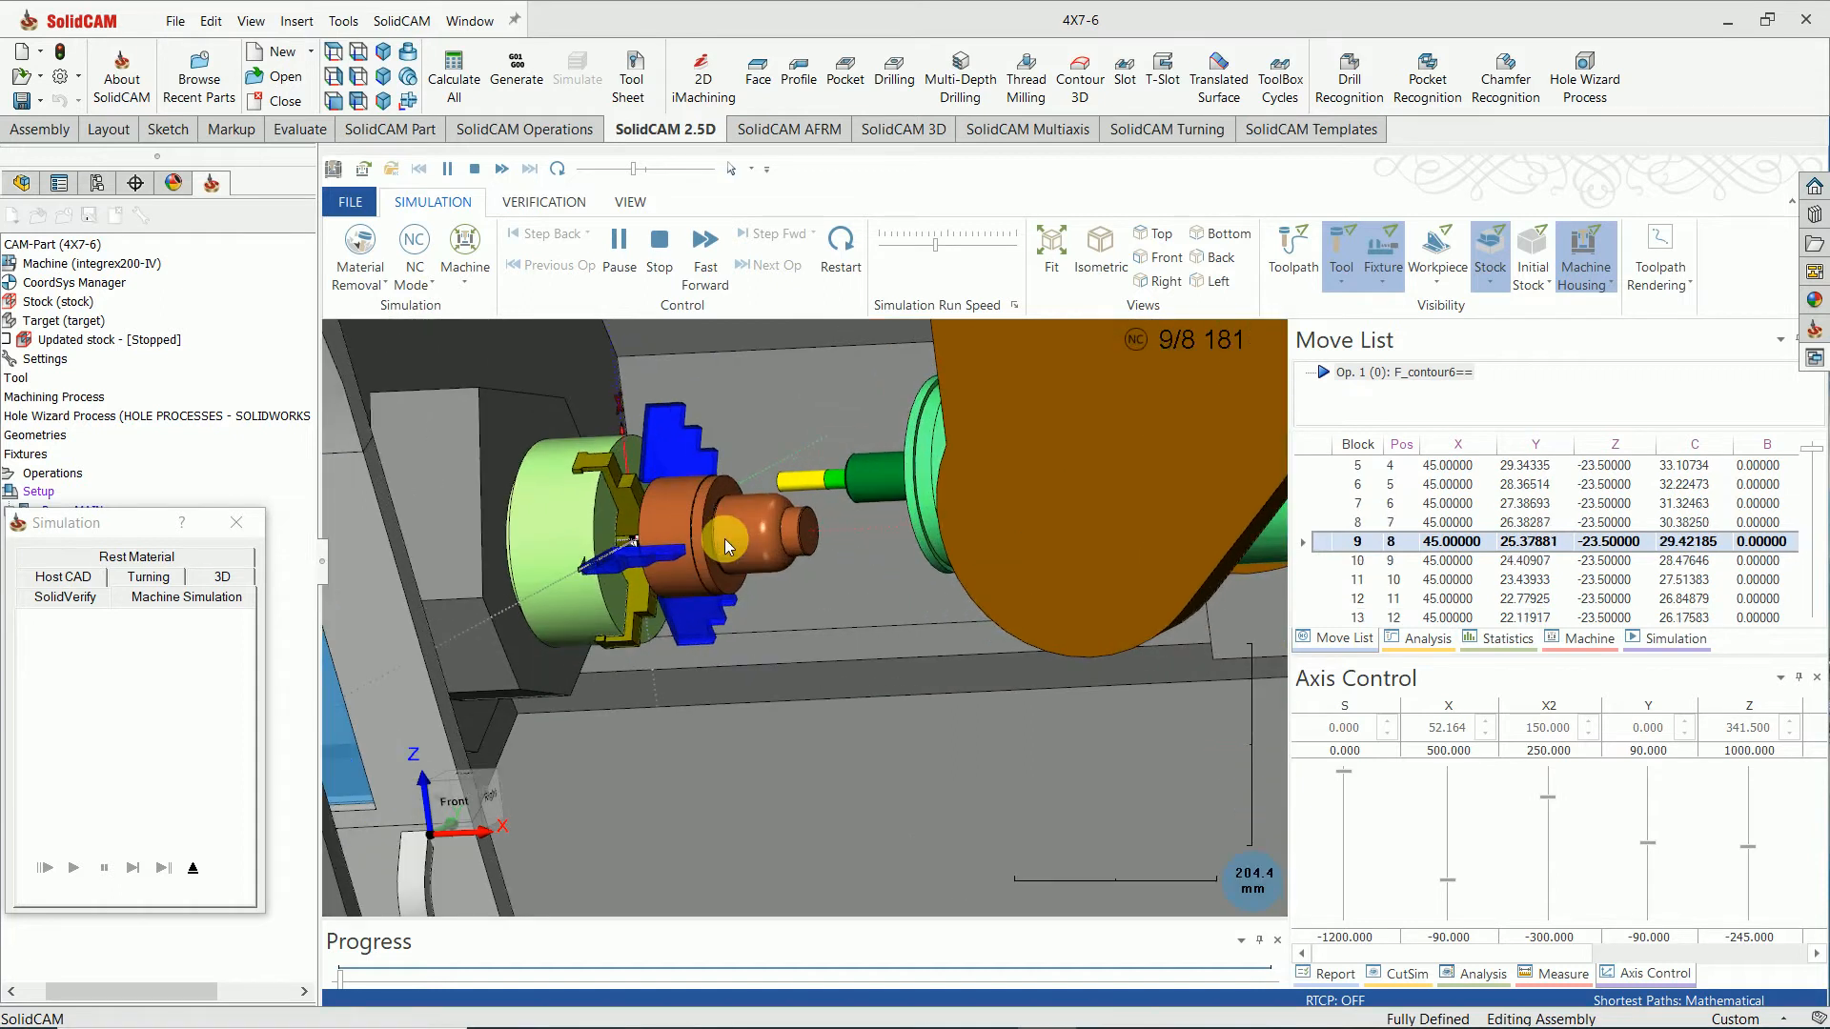
pyautogui.scroll(2, 722, 541)
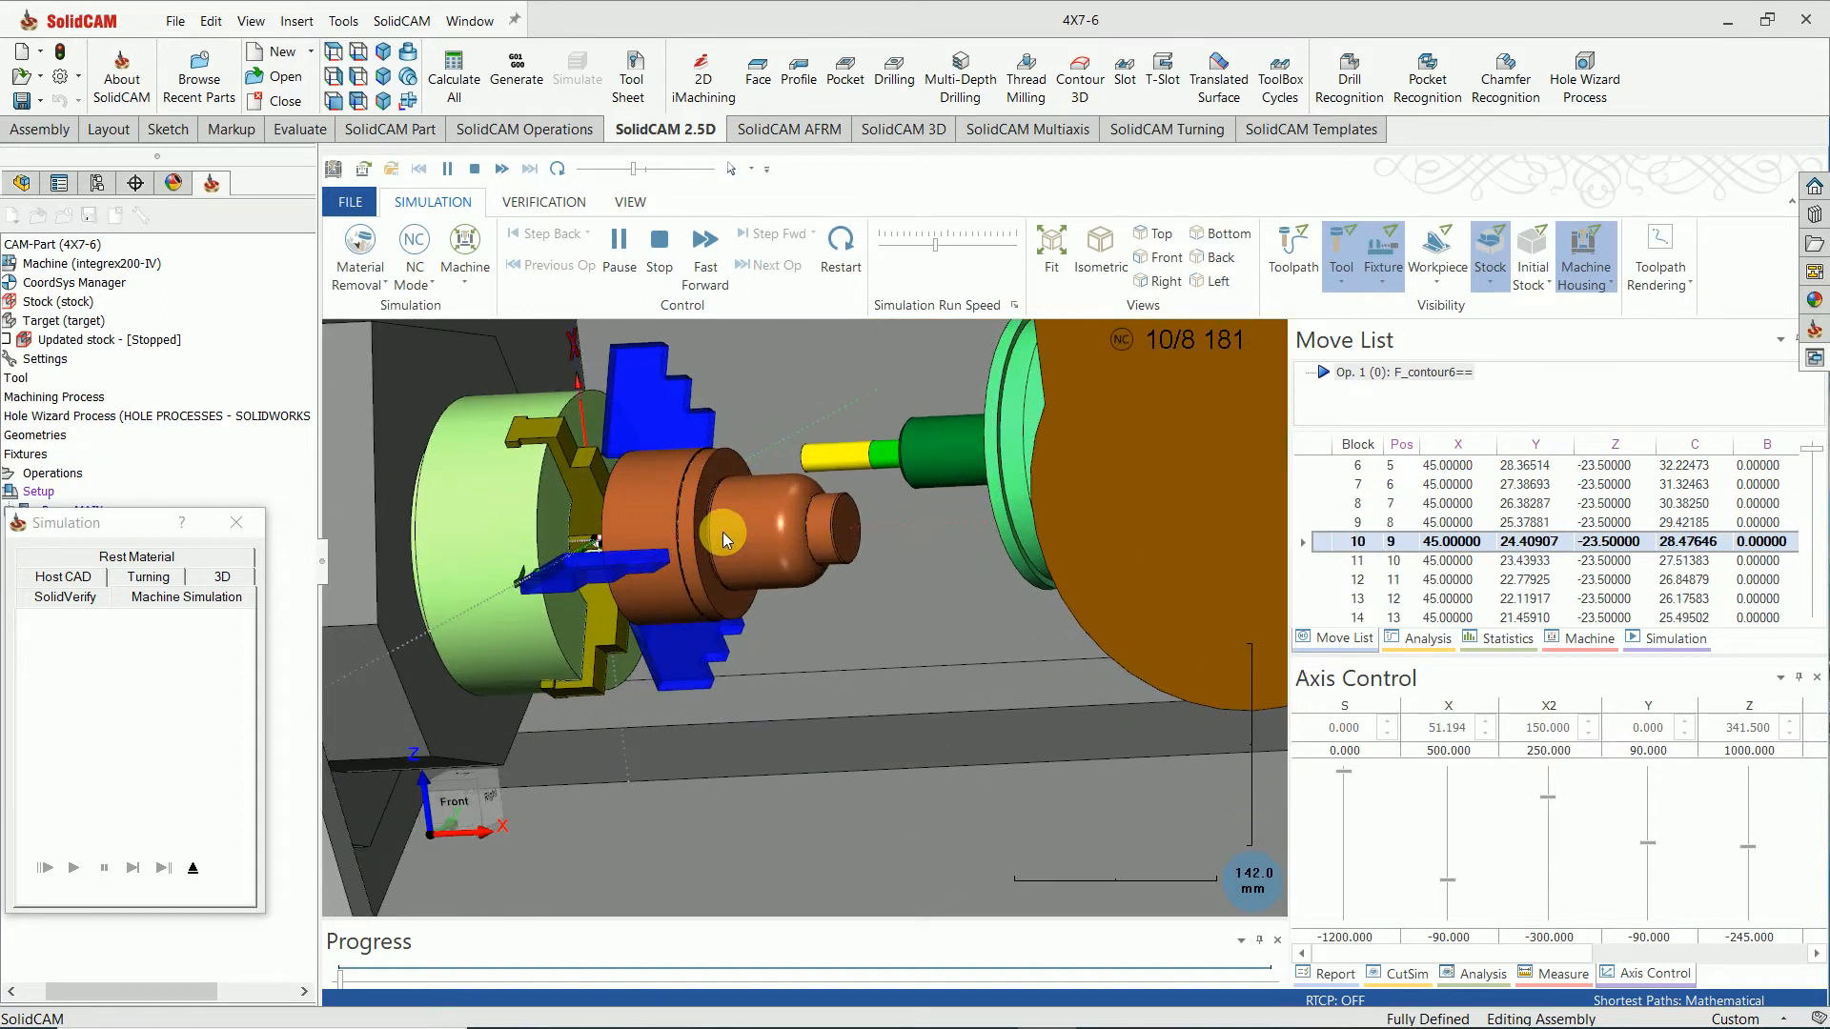
pyautogui.moveTo(636, 169); pyautogui.dragTo(675, 177)
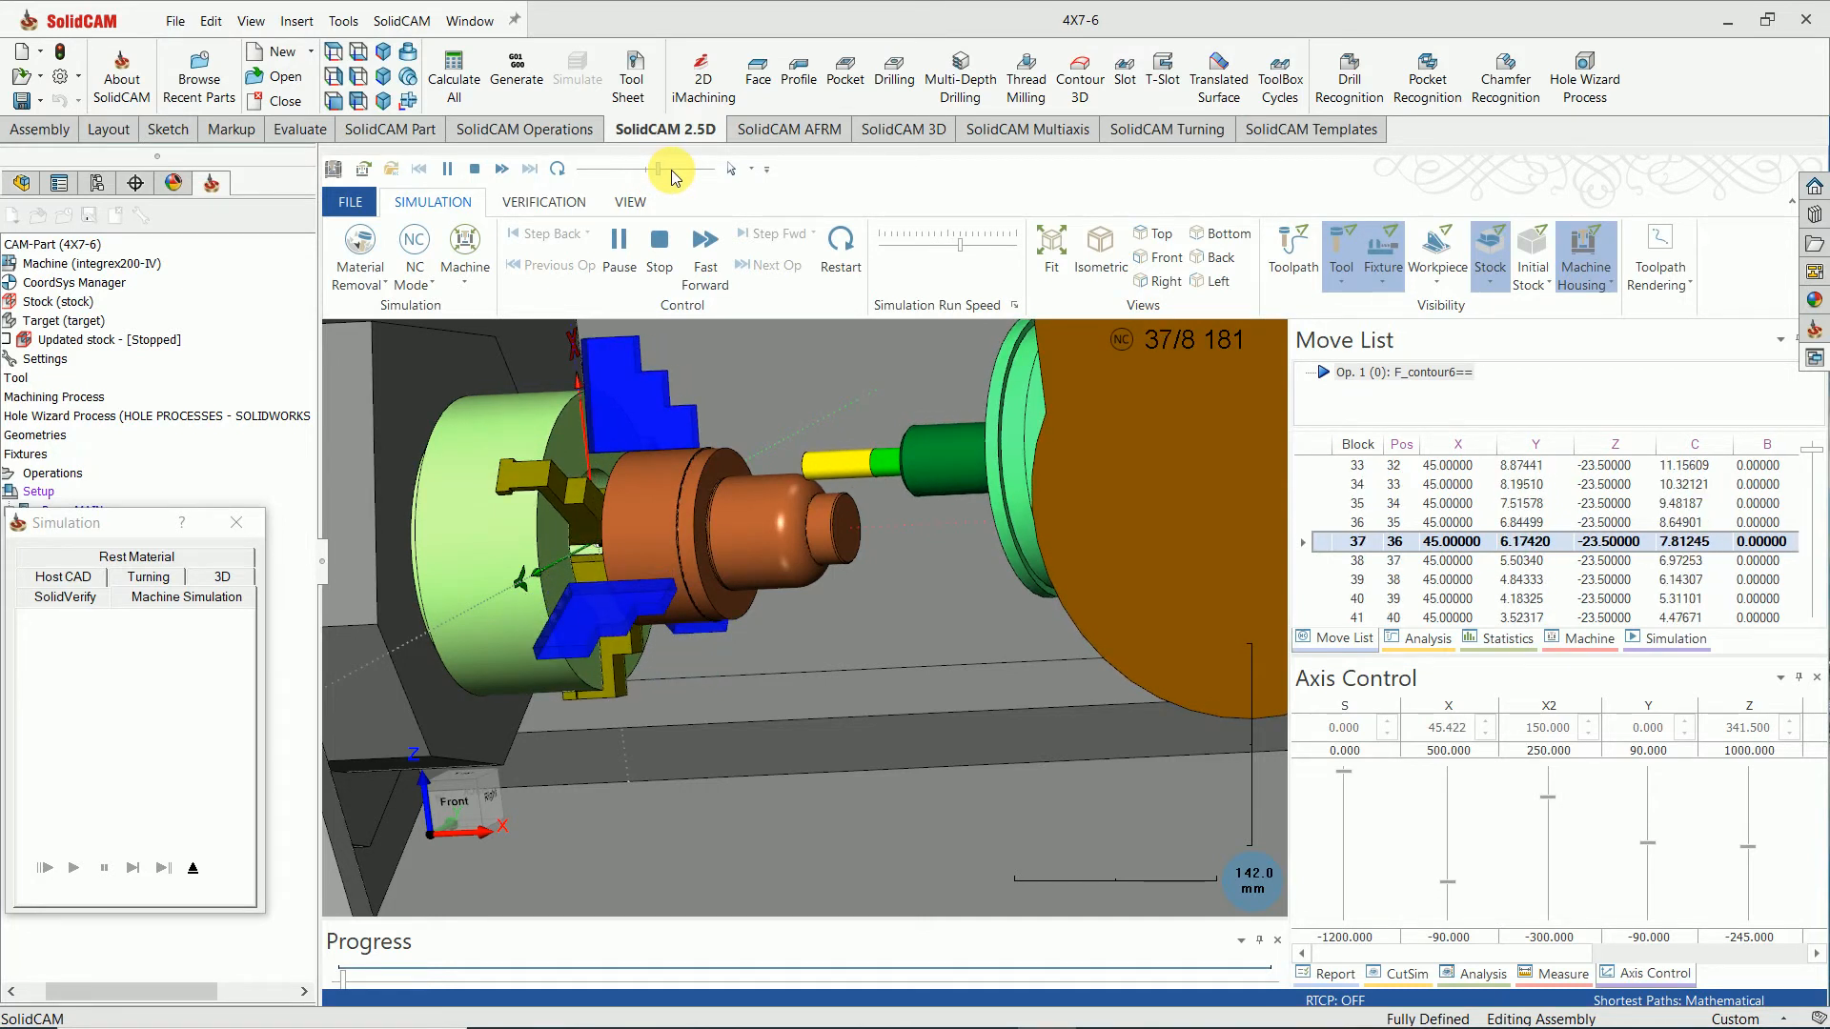
pyautogui.moveTo(673, 177); pyautogui.dragTo(681, 179)
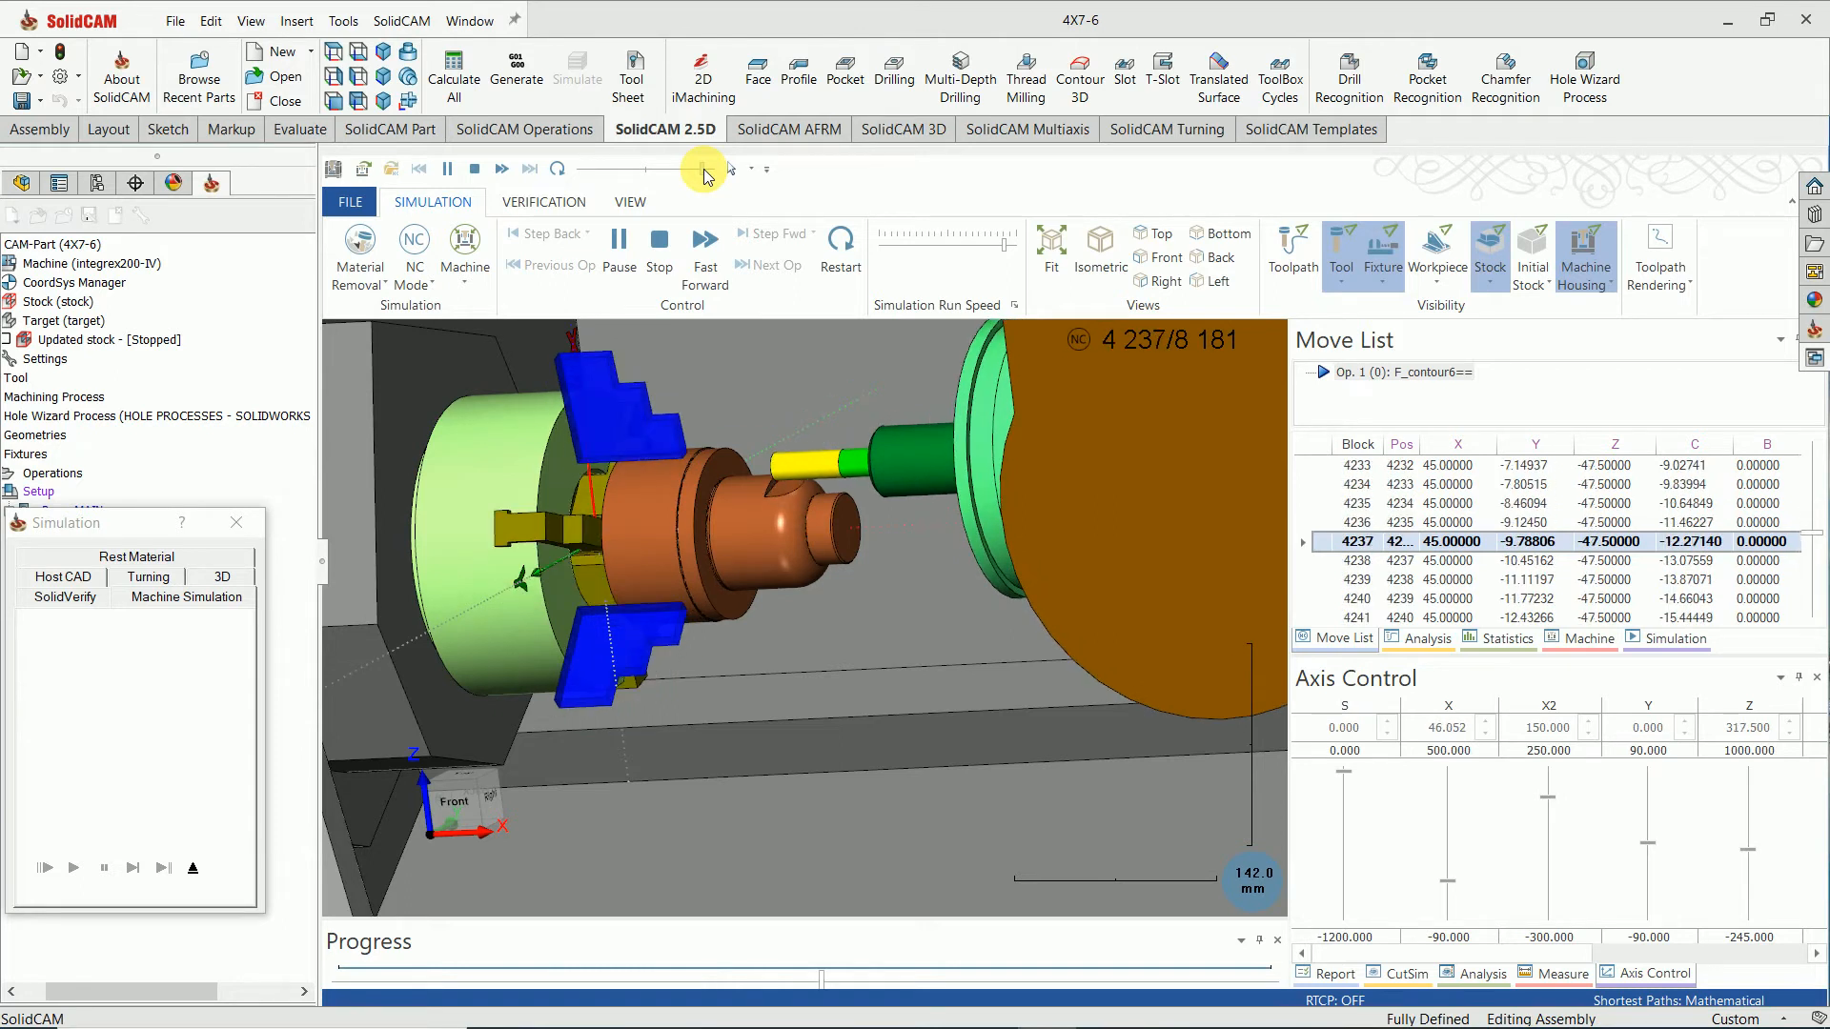
# Inspect the rest of the XC machining from the whole machine and close to the part, and close the simulation.
pyautogui.scroll(-5, 789, 551)
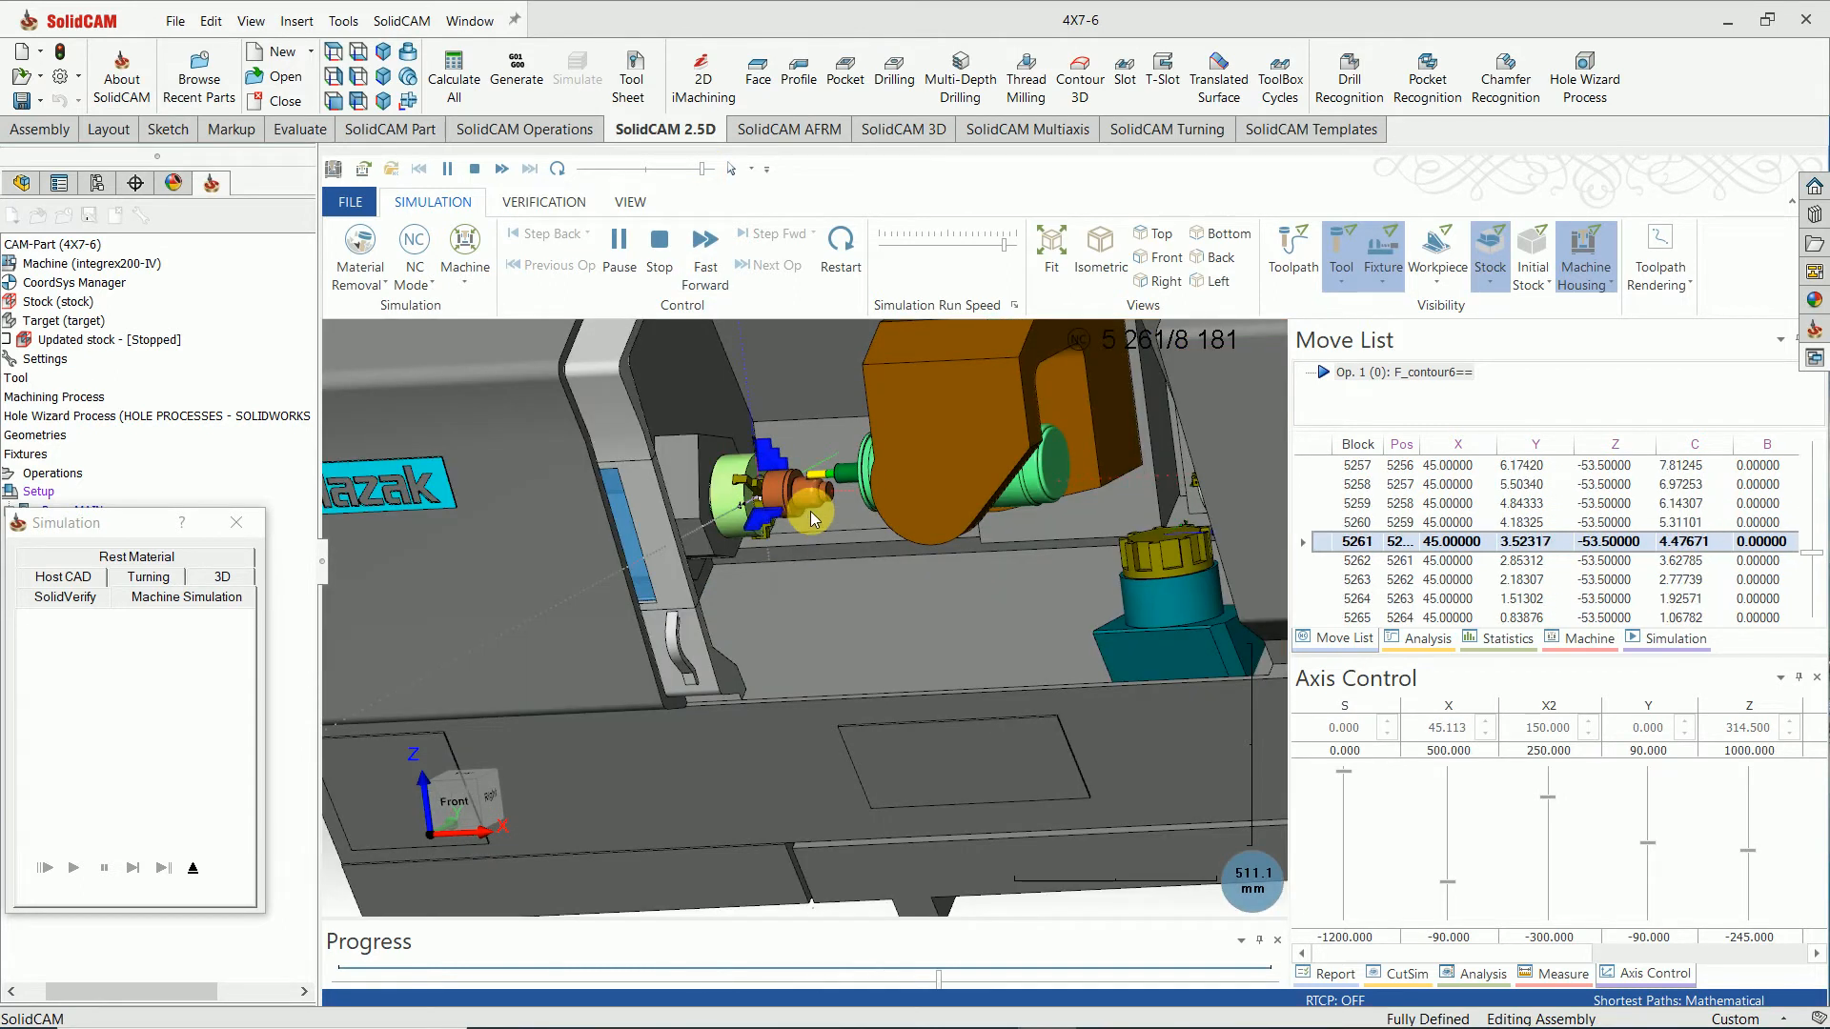
pyautogui.moveTo(829, 515); pyautogui.dragTo(874, 519, button='middle')
pyautogui.scroll(9, 870, 521)
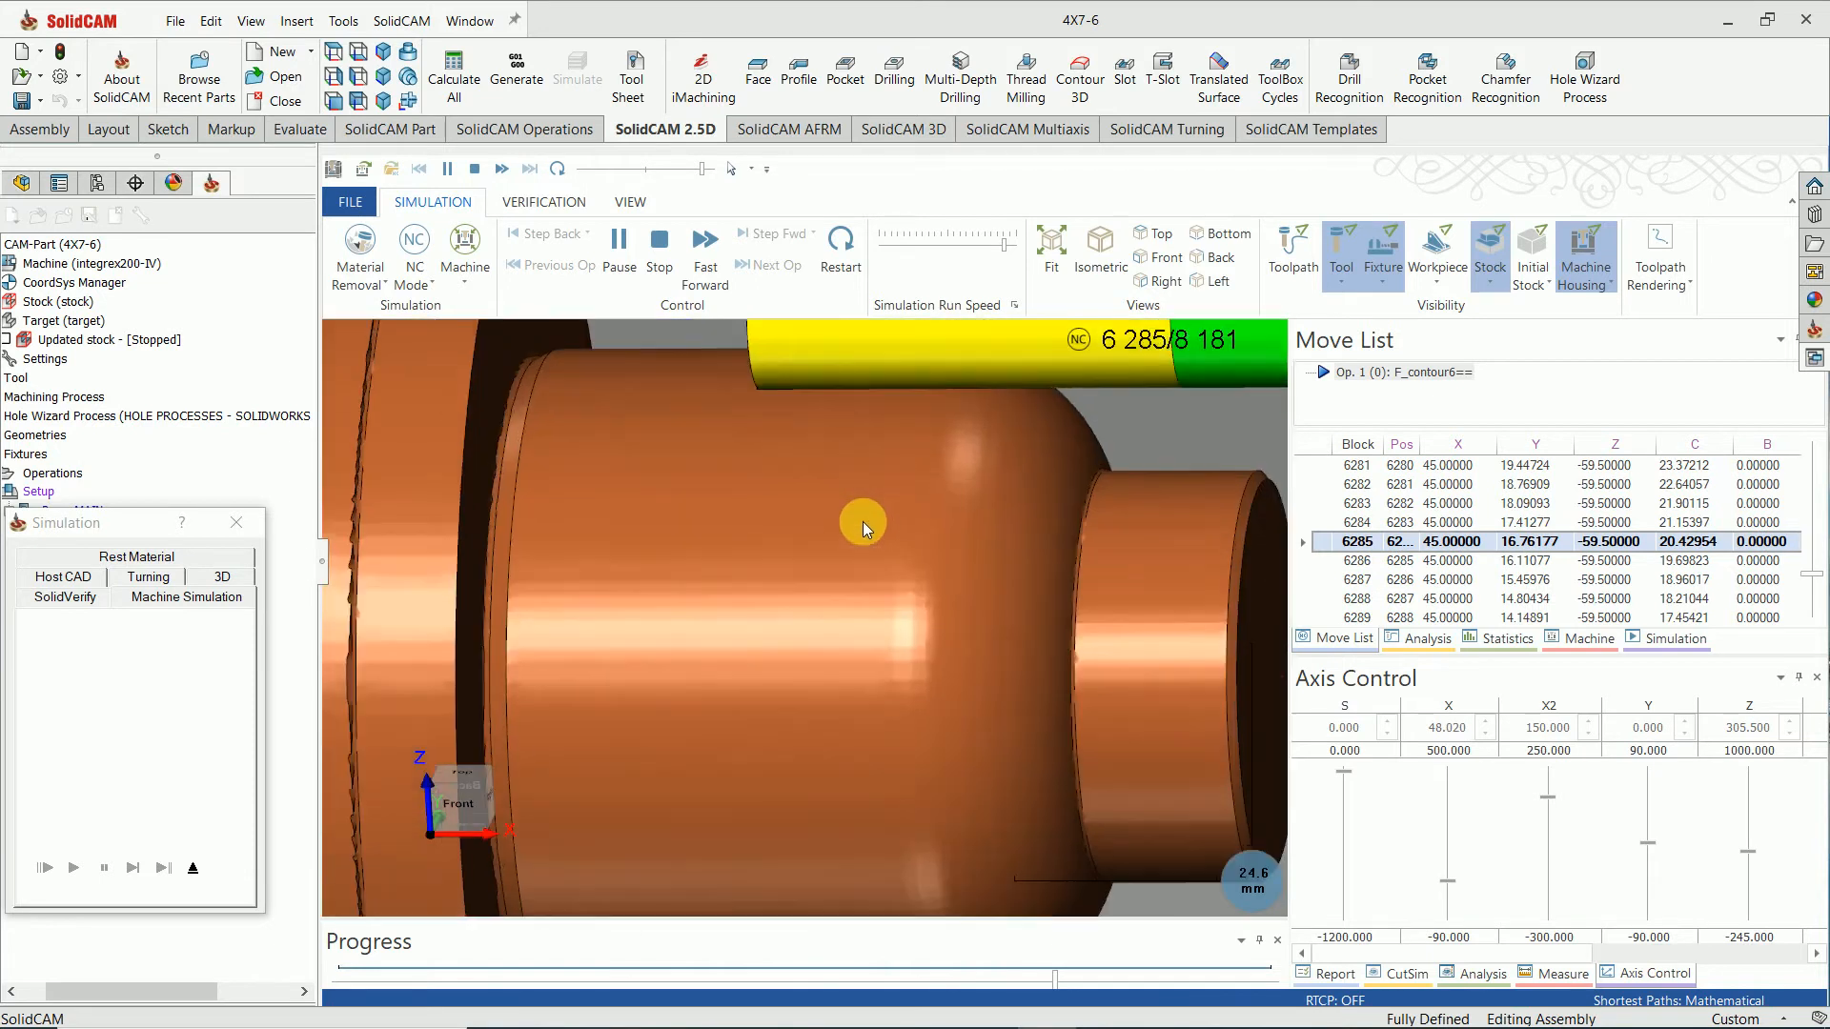
pyautogui.scroll(-3, 866, 521)
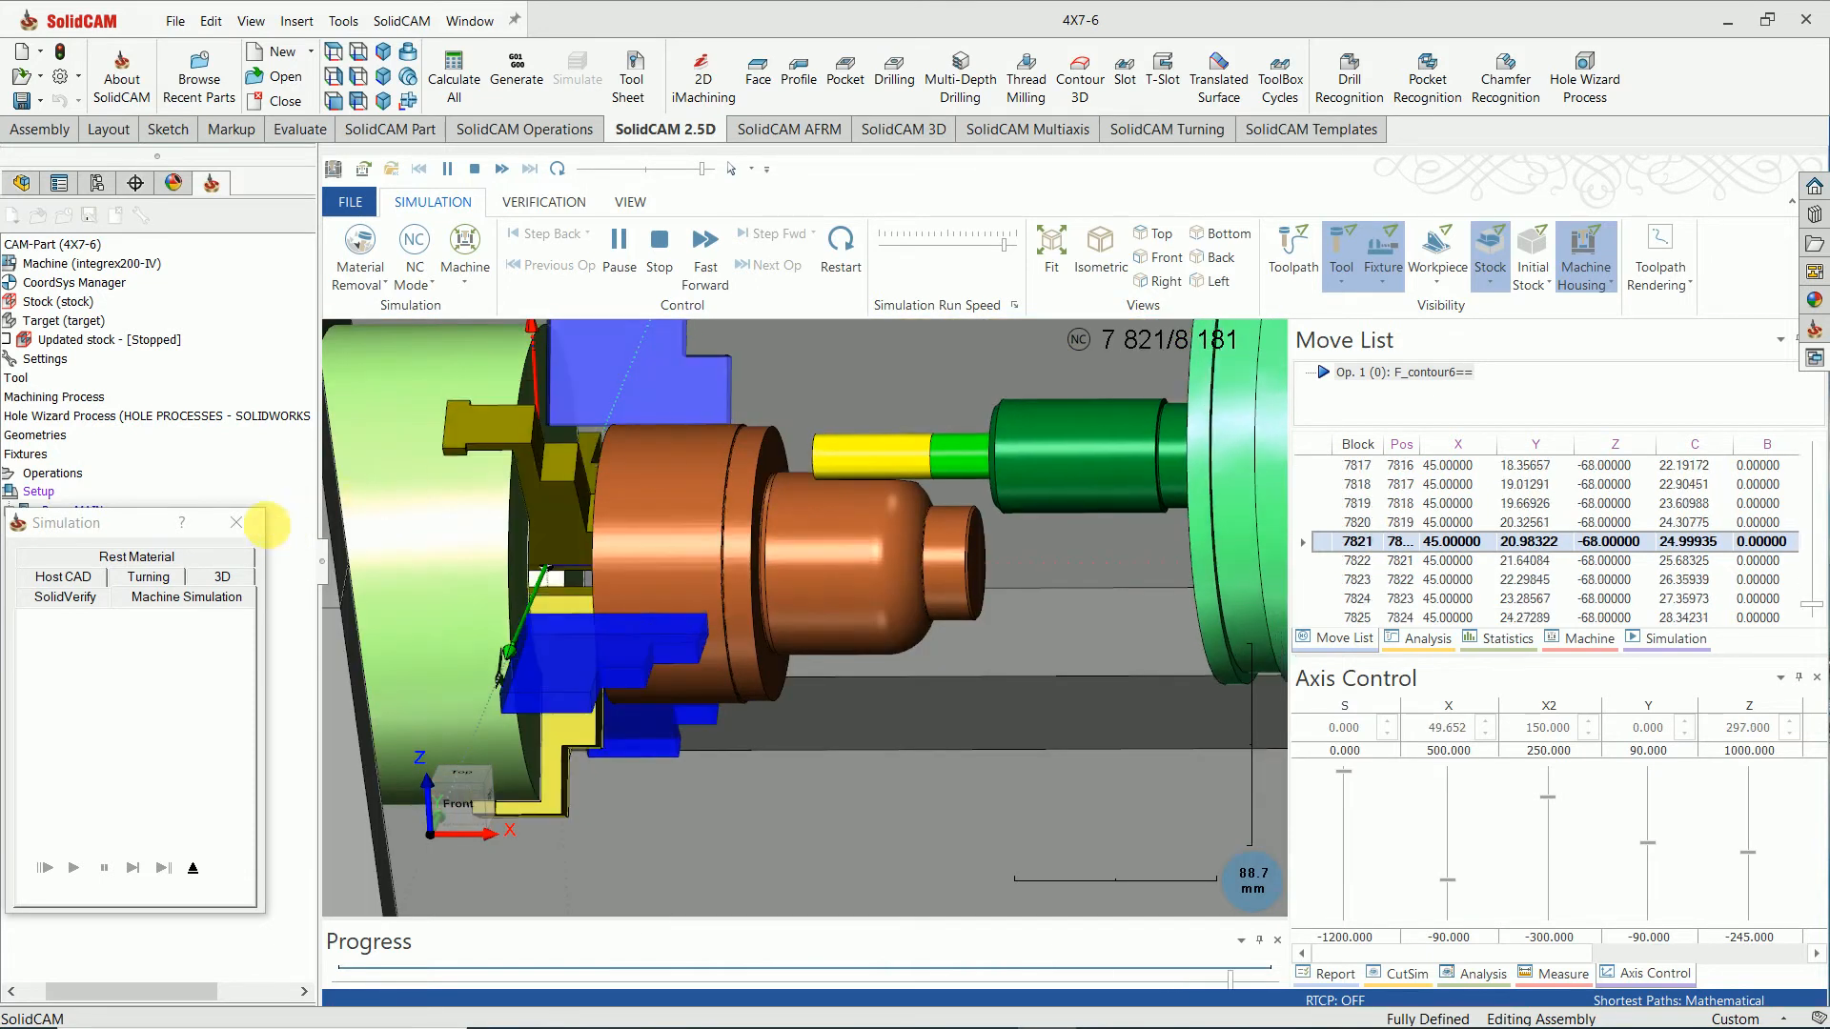
pyautogui.click(236, 523)
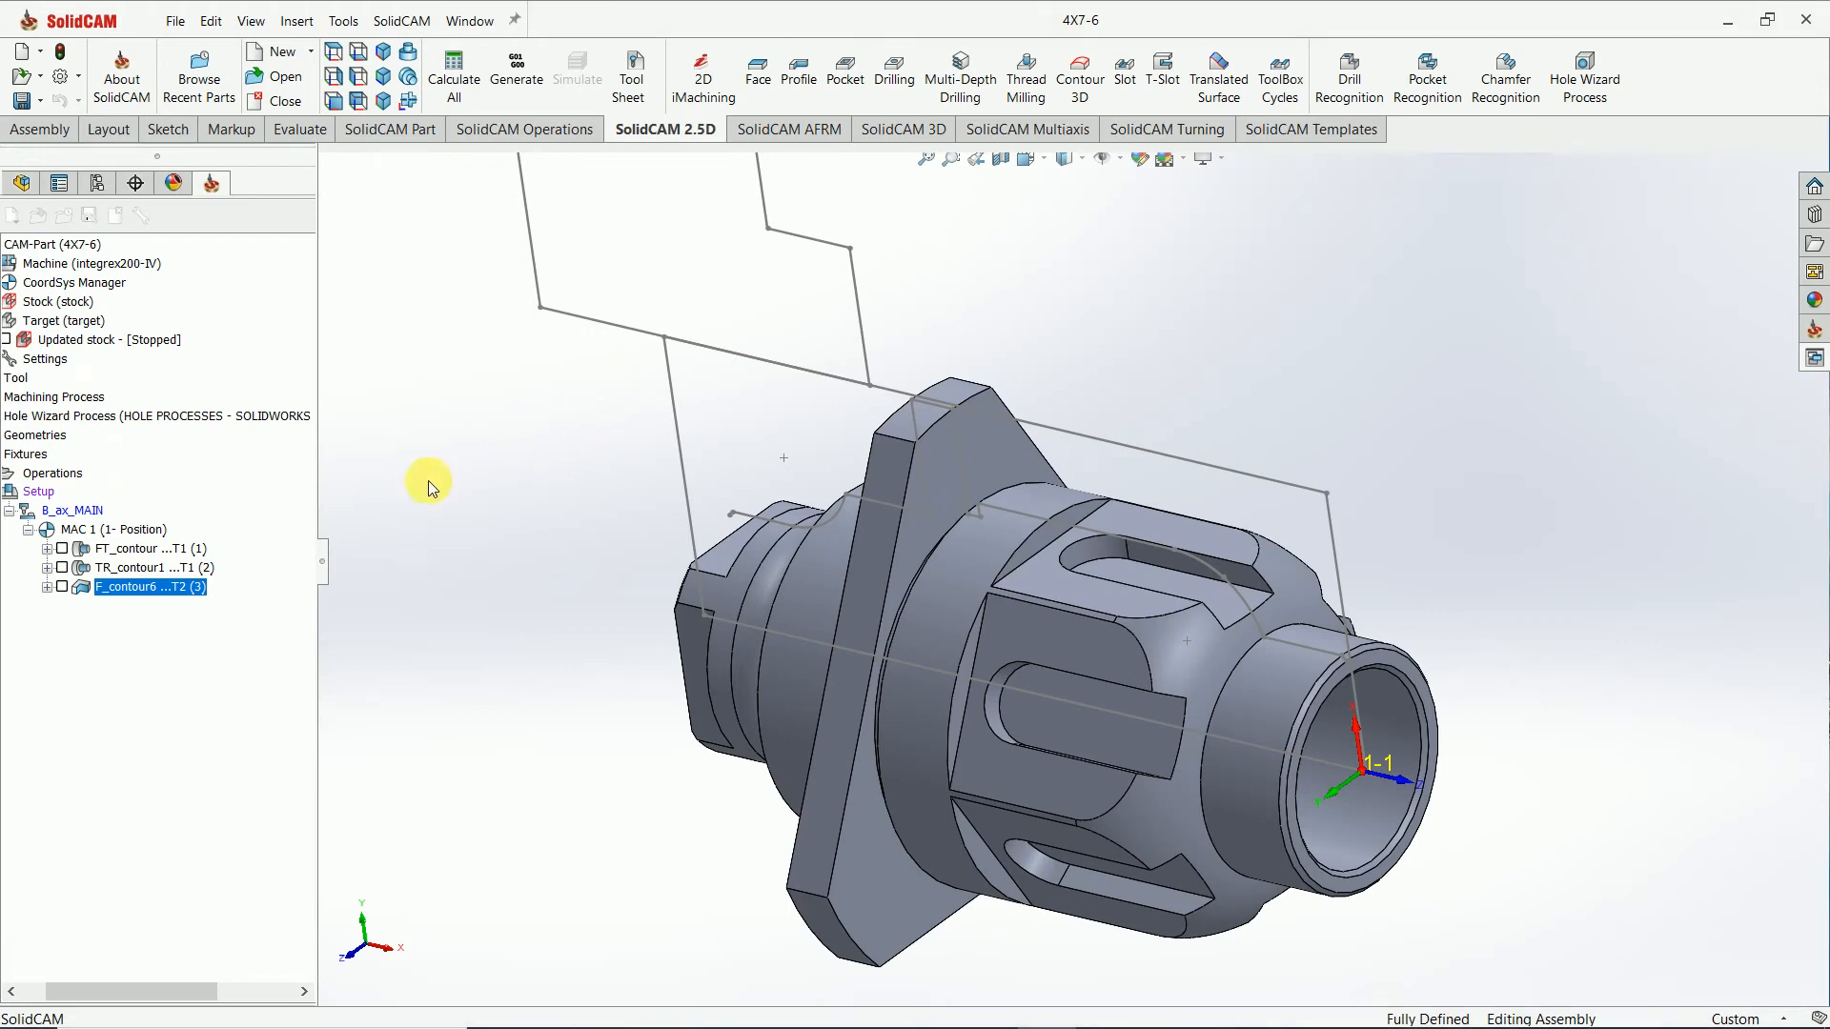
# Change the 4th-axis plane of the F_contour6 operation to YC, and save and calculate it.
pyautogui.doubleClick(198, 589)
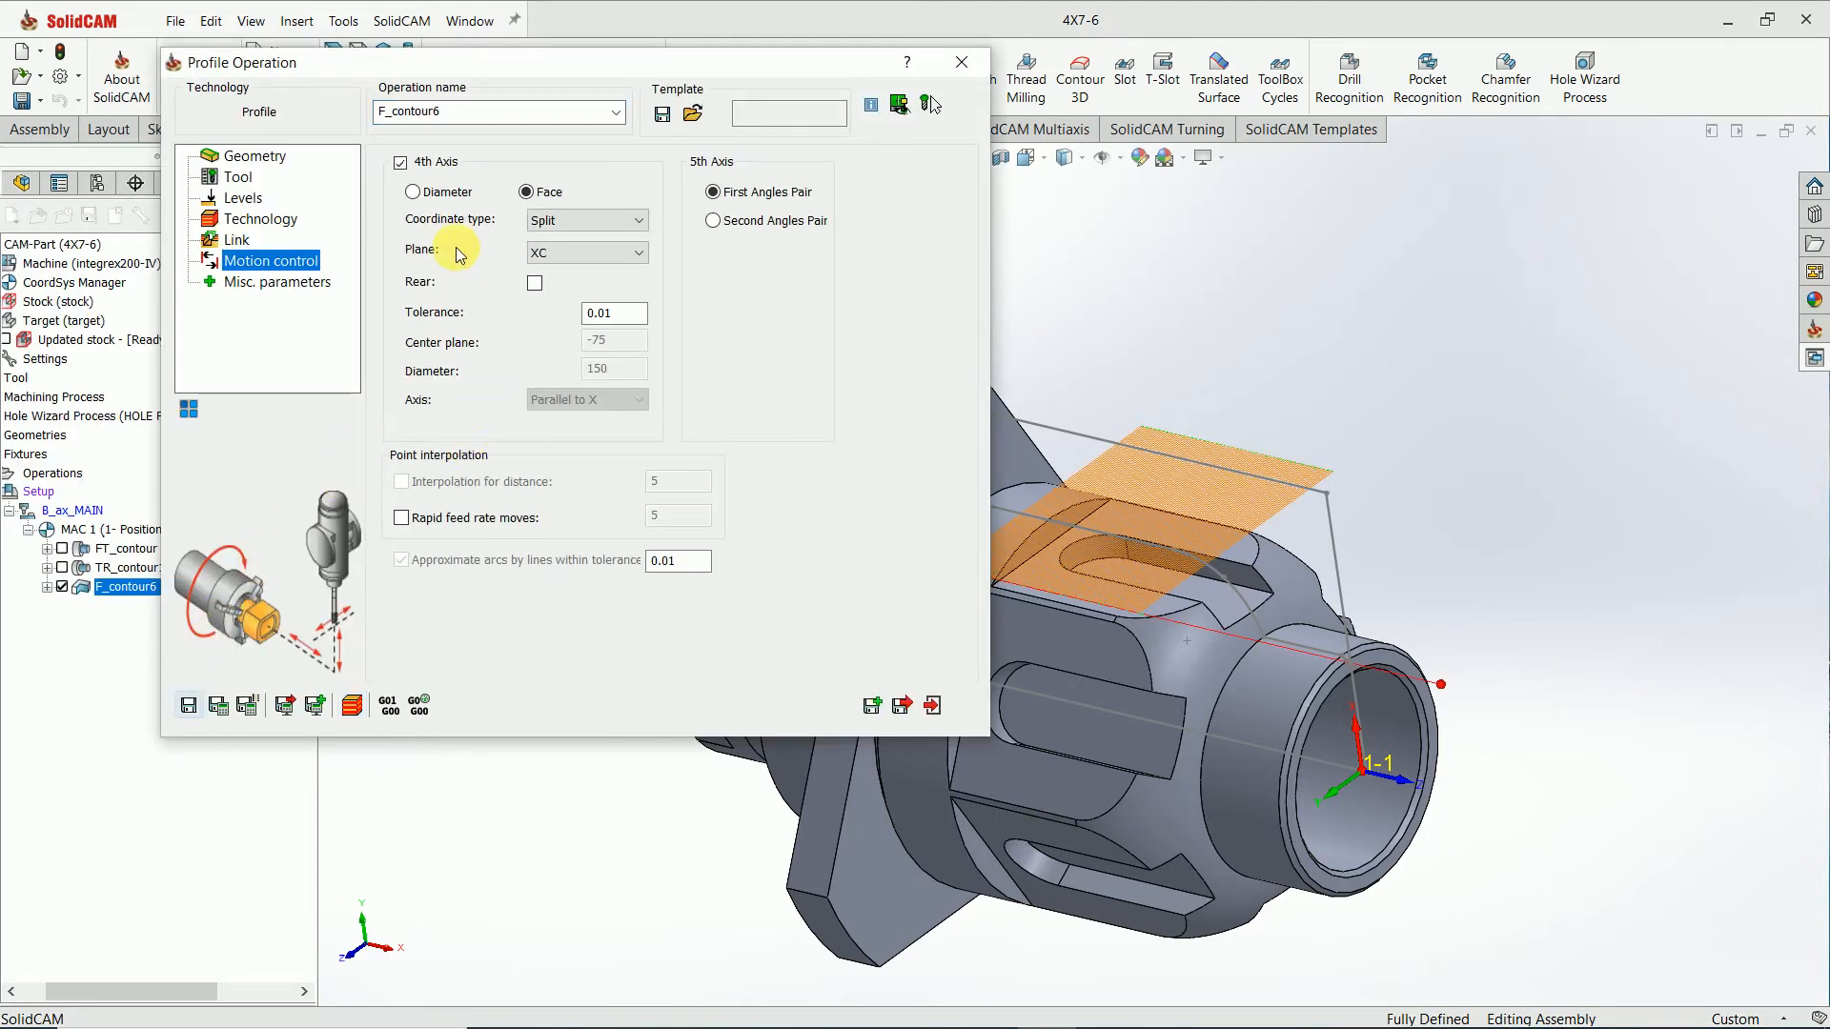
pyautogui.click(566, 254)
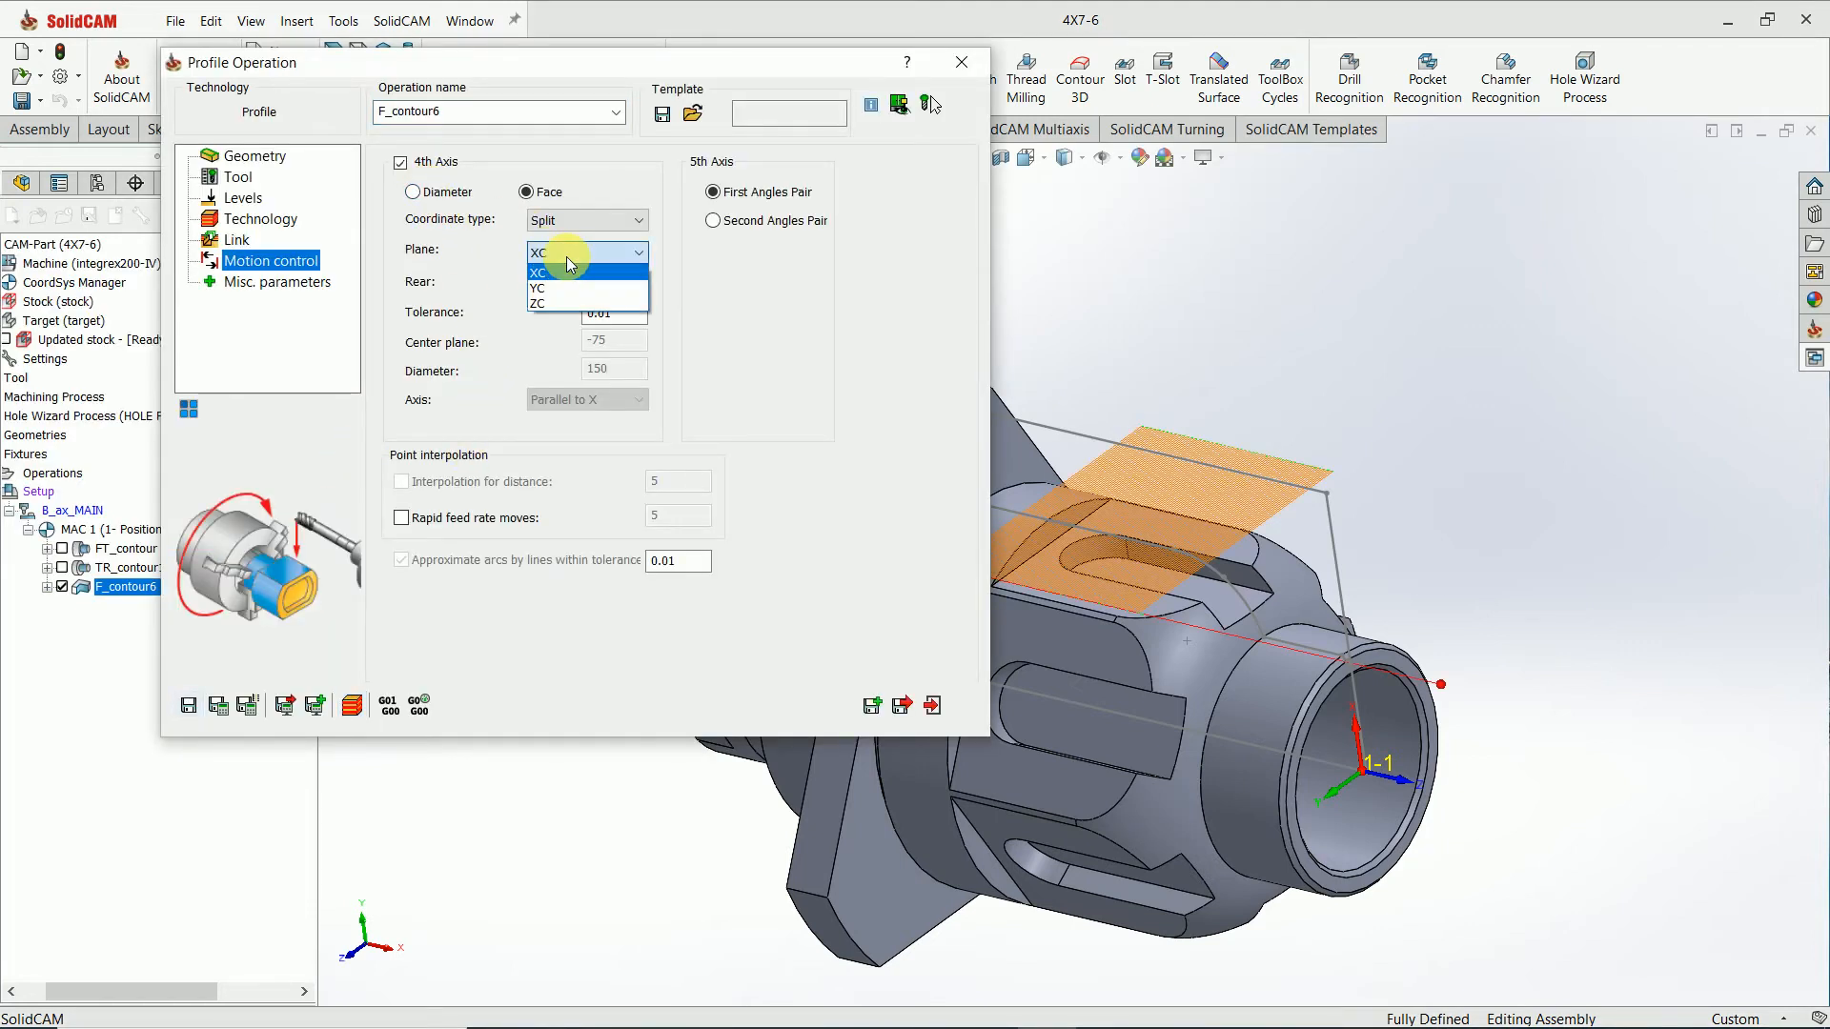
pyautogui.click(562, 283)
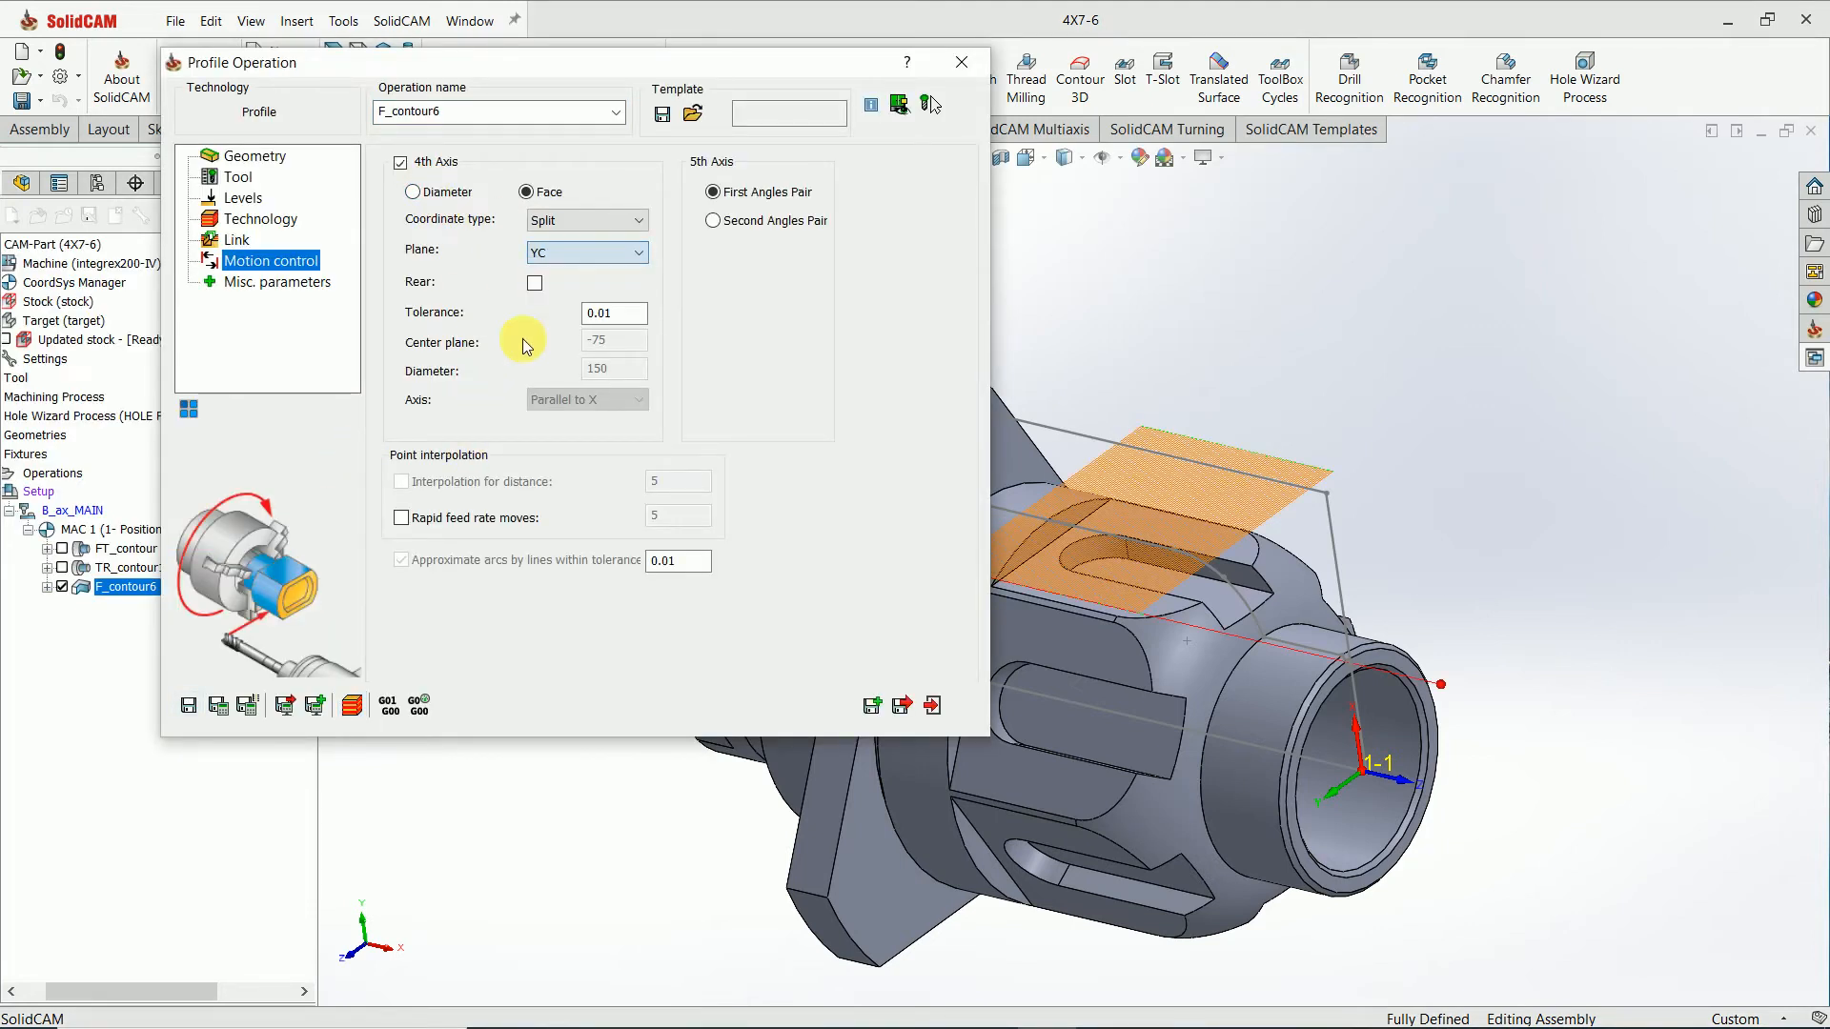
pyautogui.click(218, 706)
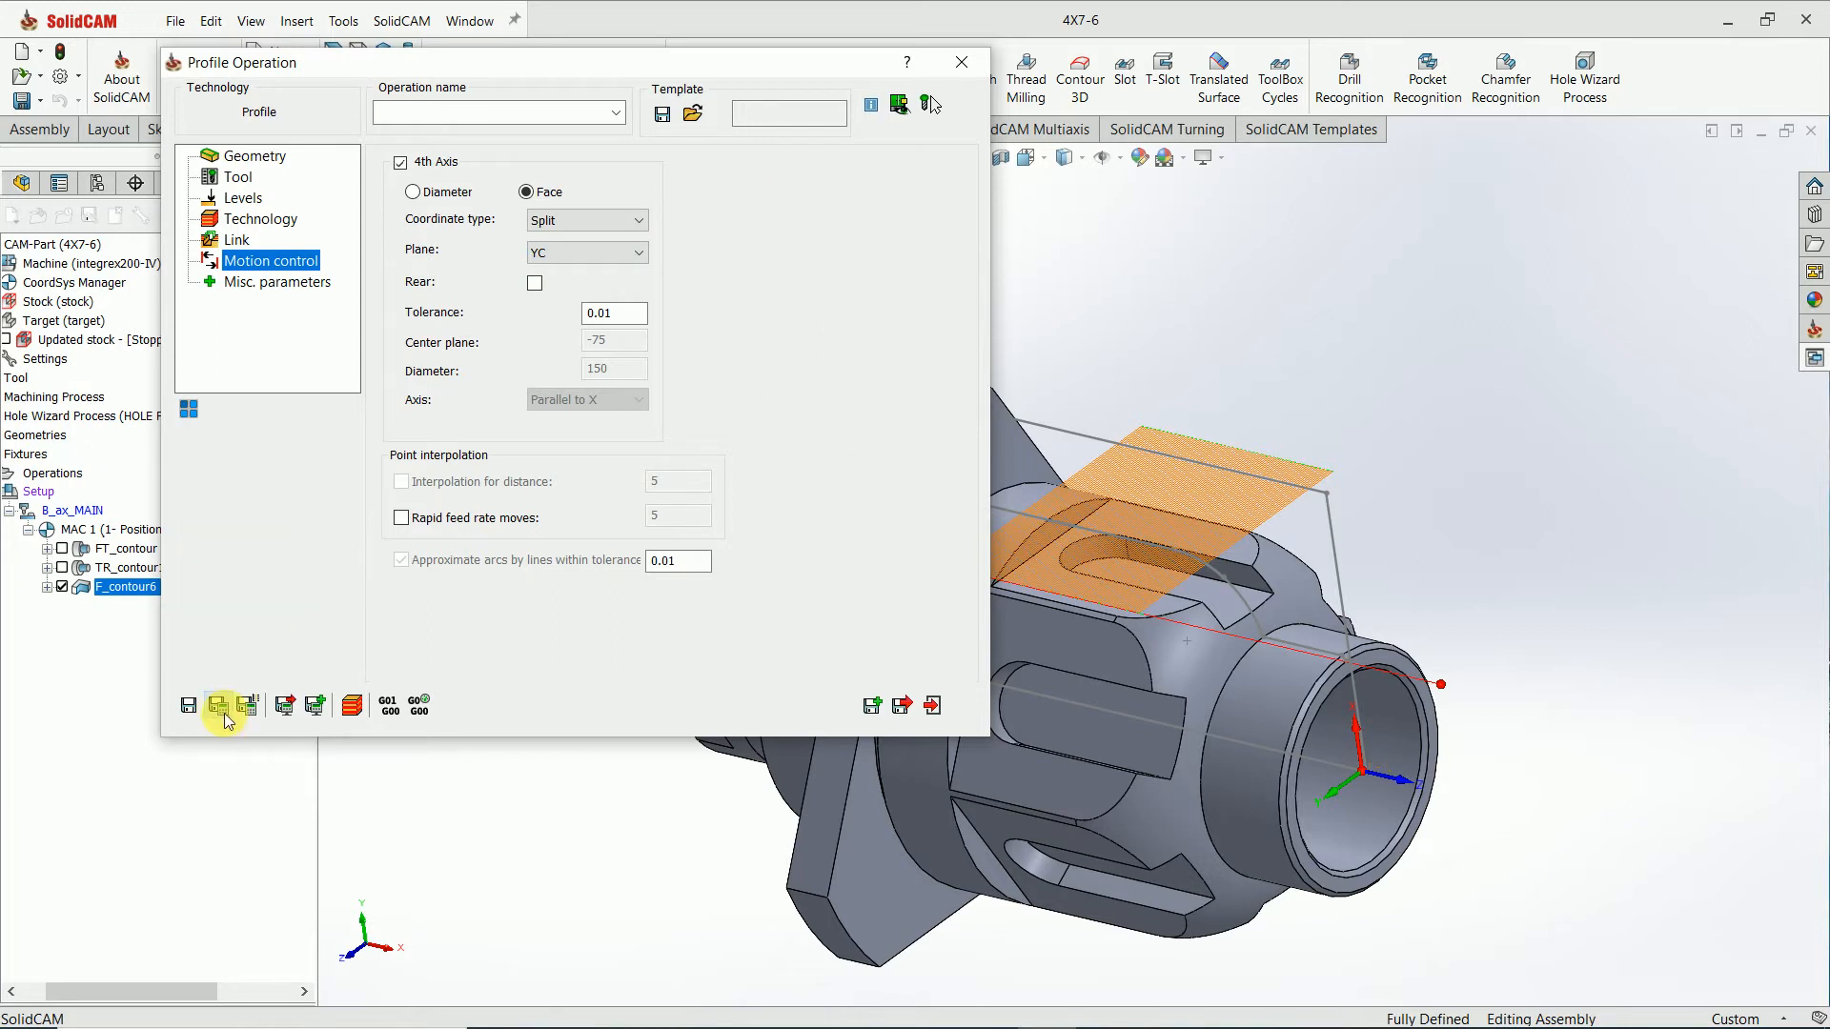
# Run the machine simulation of the YC profile operation, viewed from the front and zoomed in on the part.
pyautogui.click(352, 705)
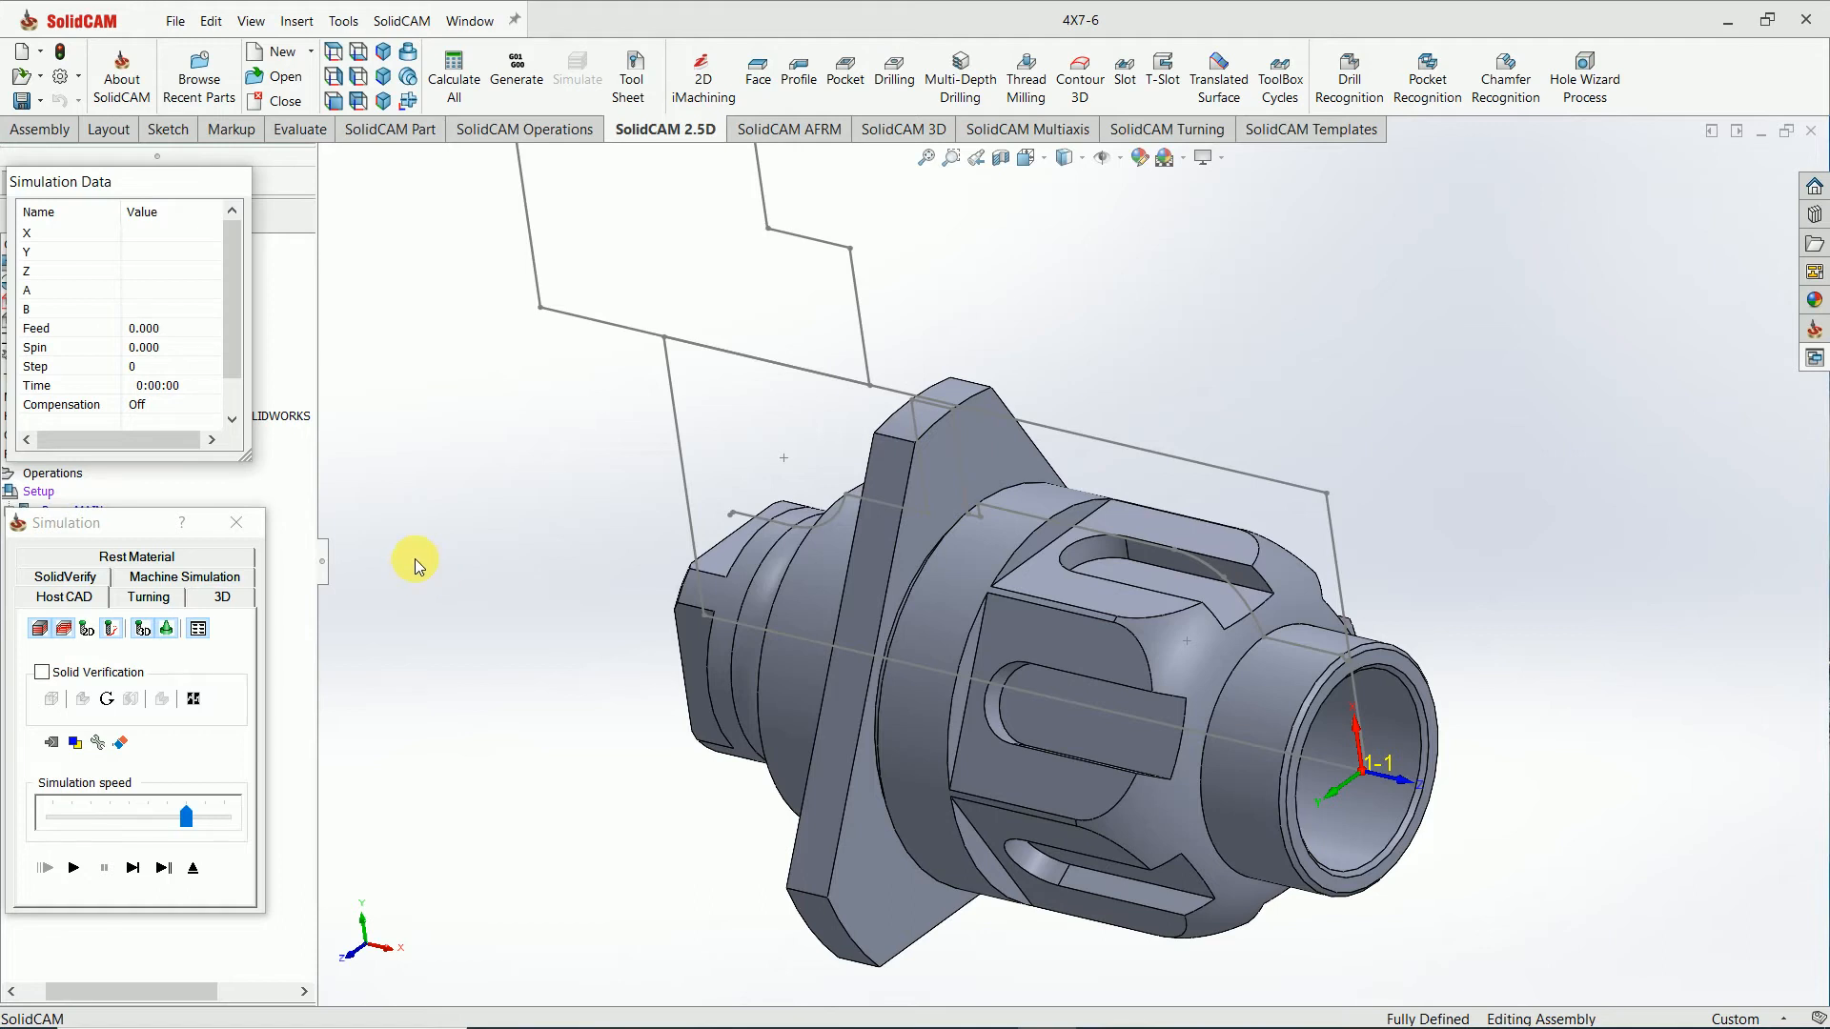
pyautogui.click(187, 579)
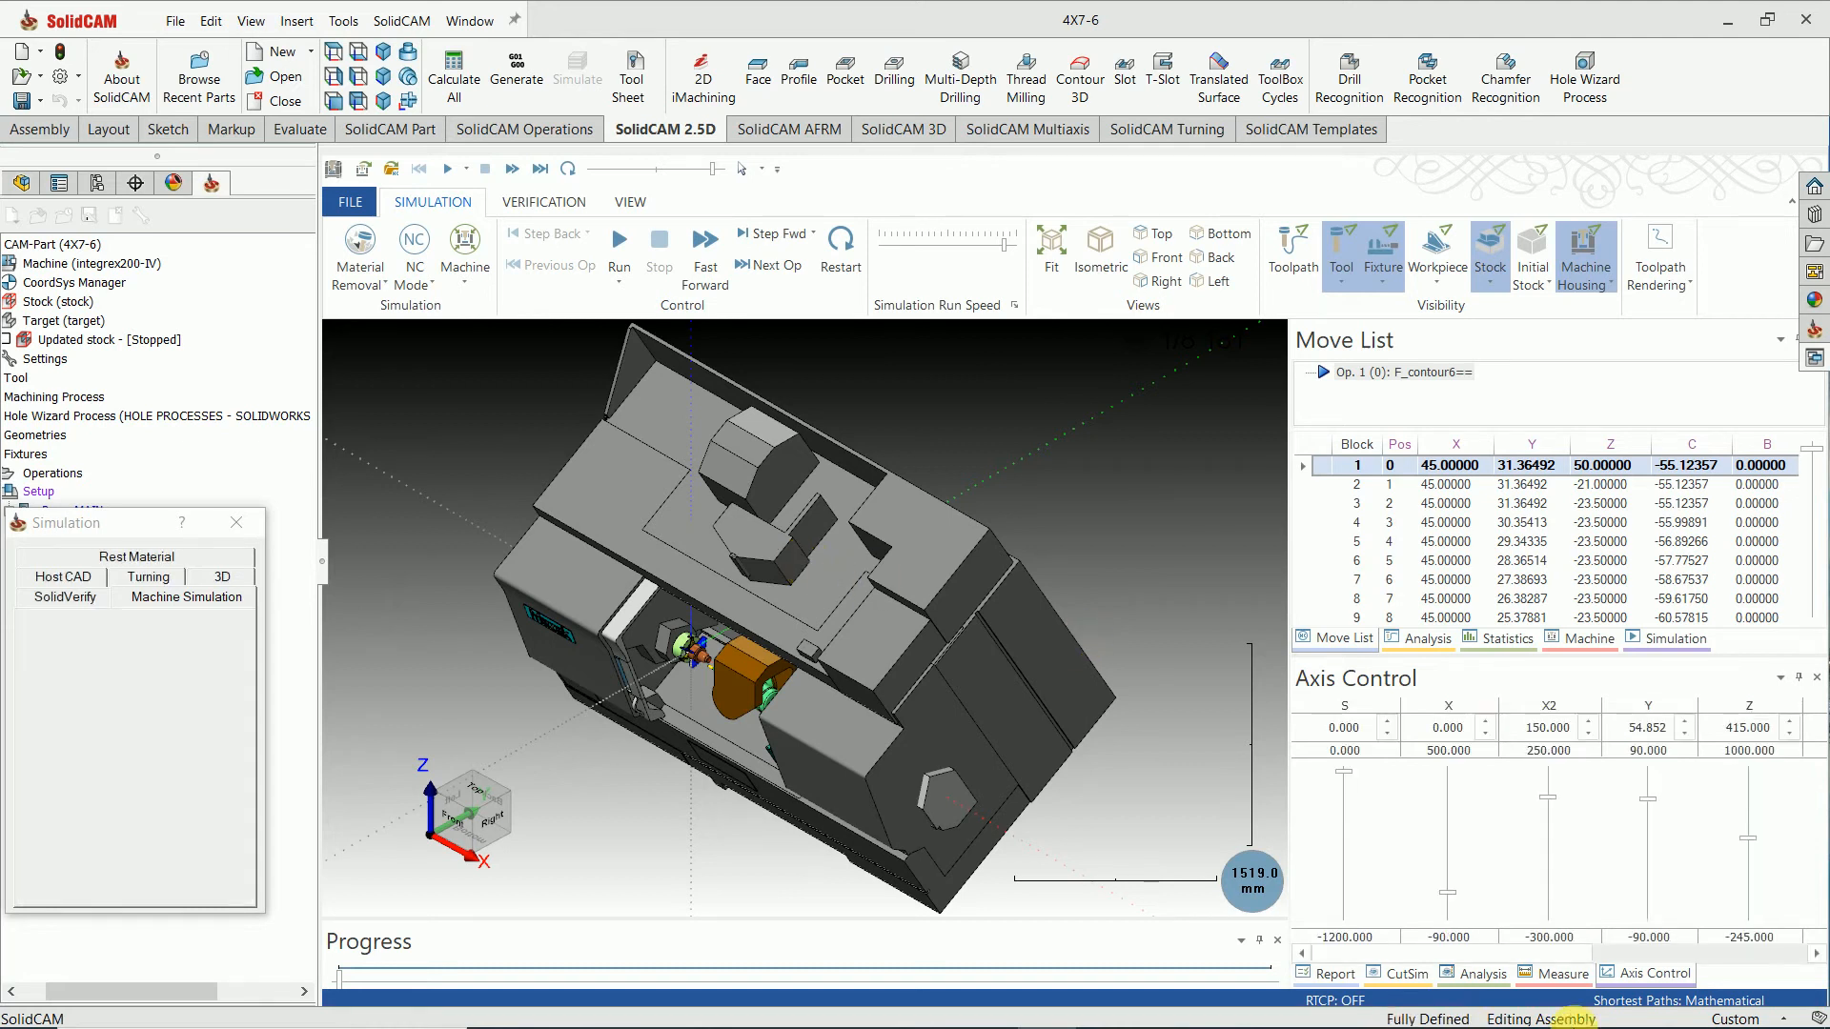
pyautogui.moveTo(715, 470); pyautogui.dragTo(777, 430, button='middle')
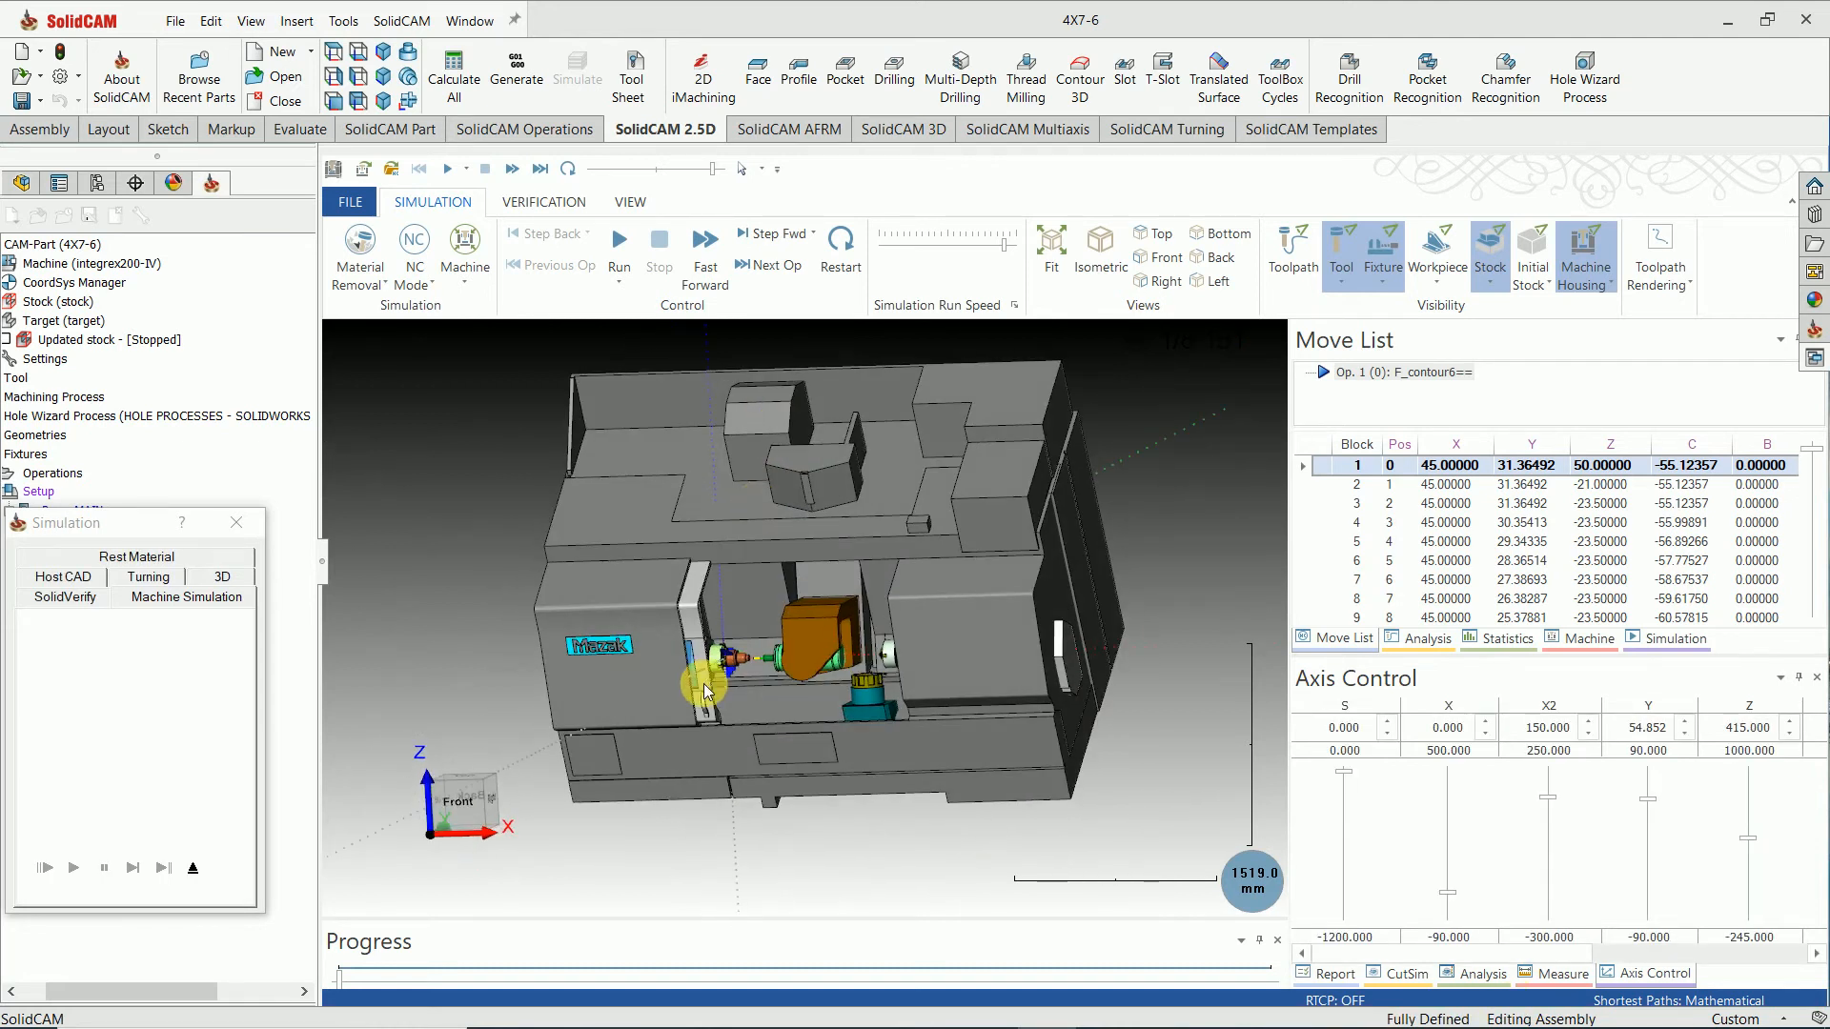
pyautogui.scroll(9, 725, 672)
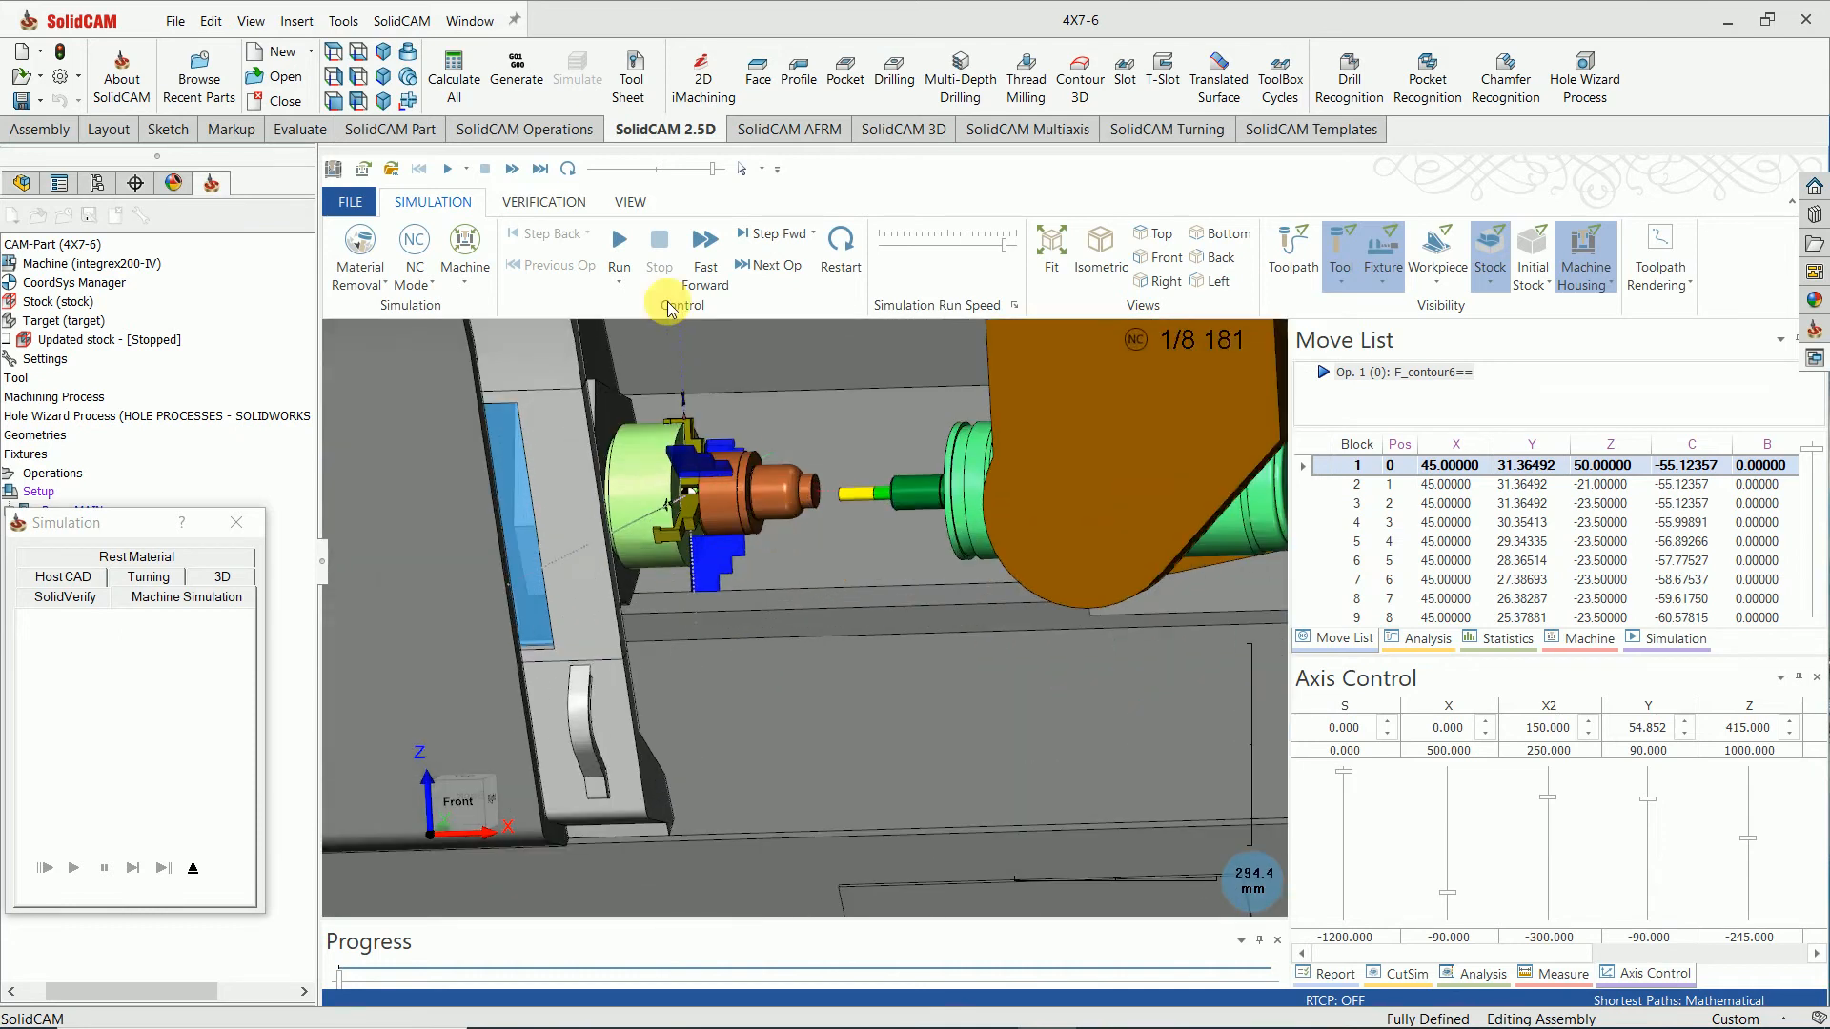
pyautogui.click(620, 241)
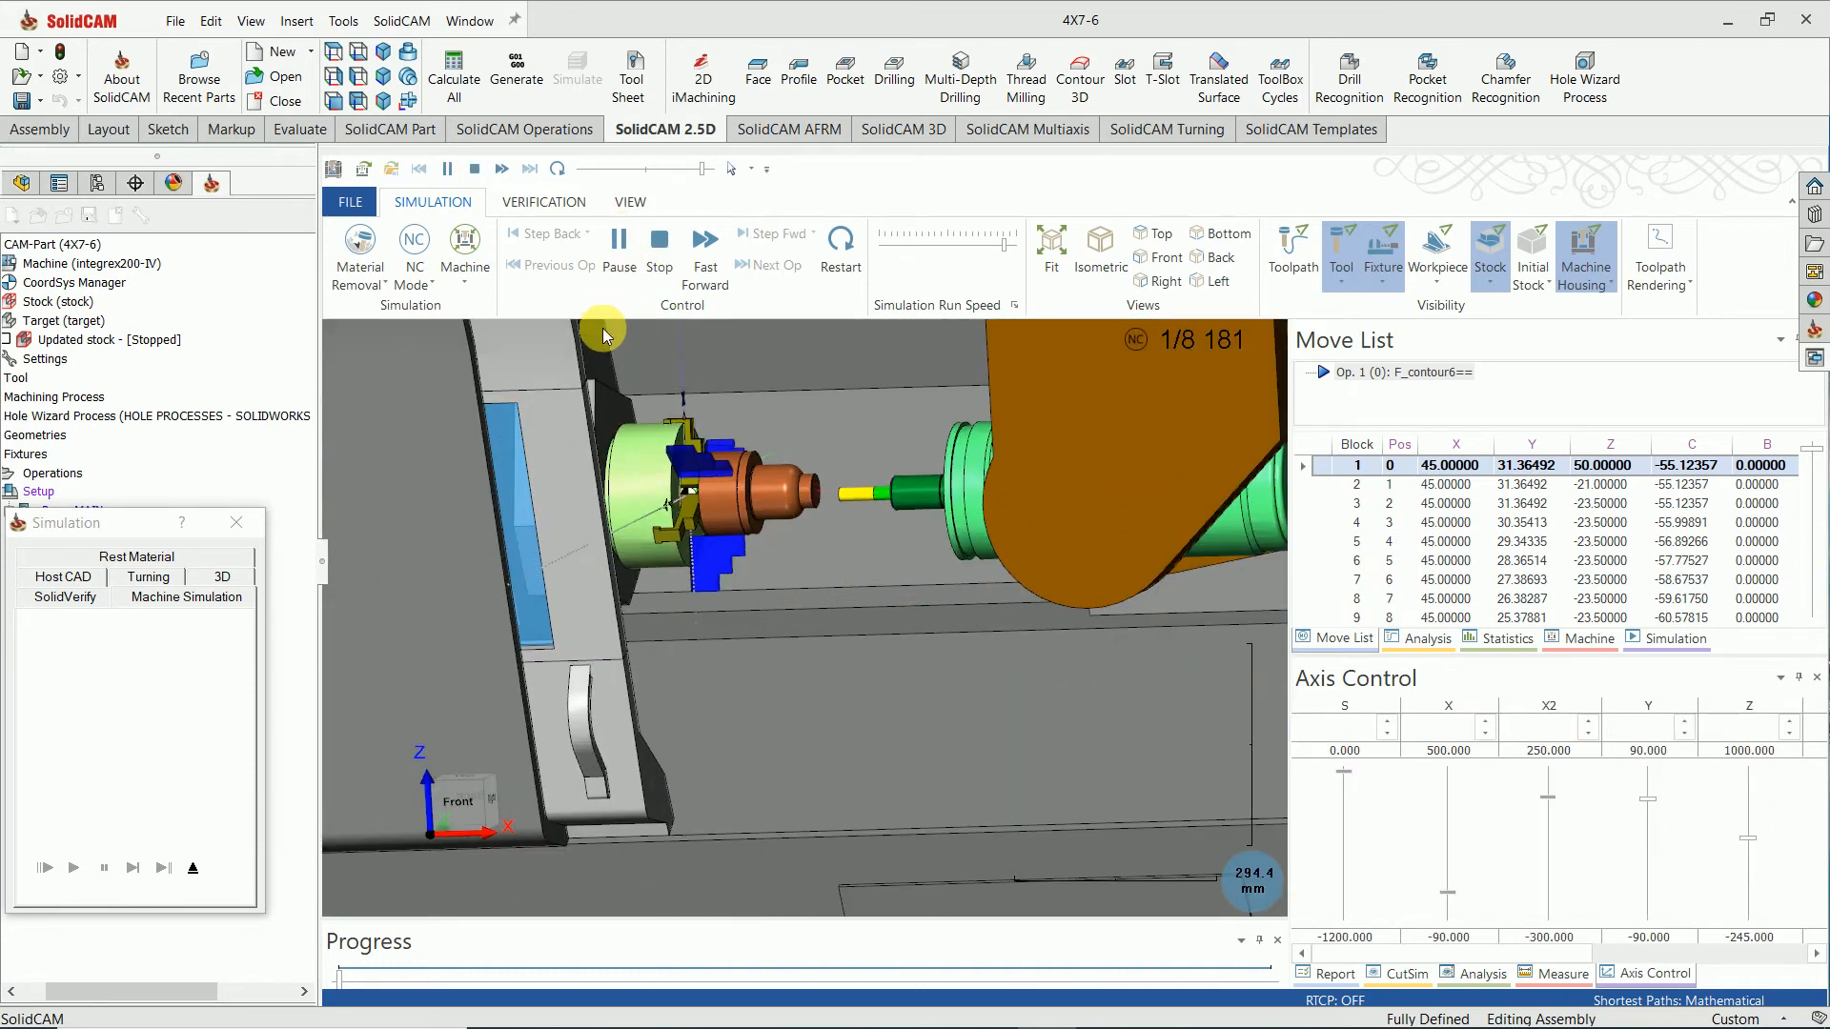
pyautogui.scroll(6, 786, 476)
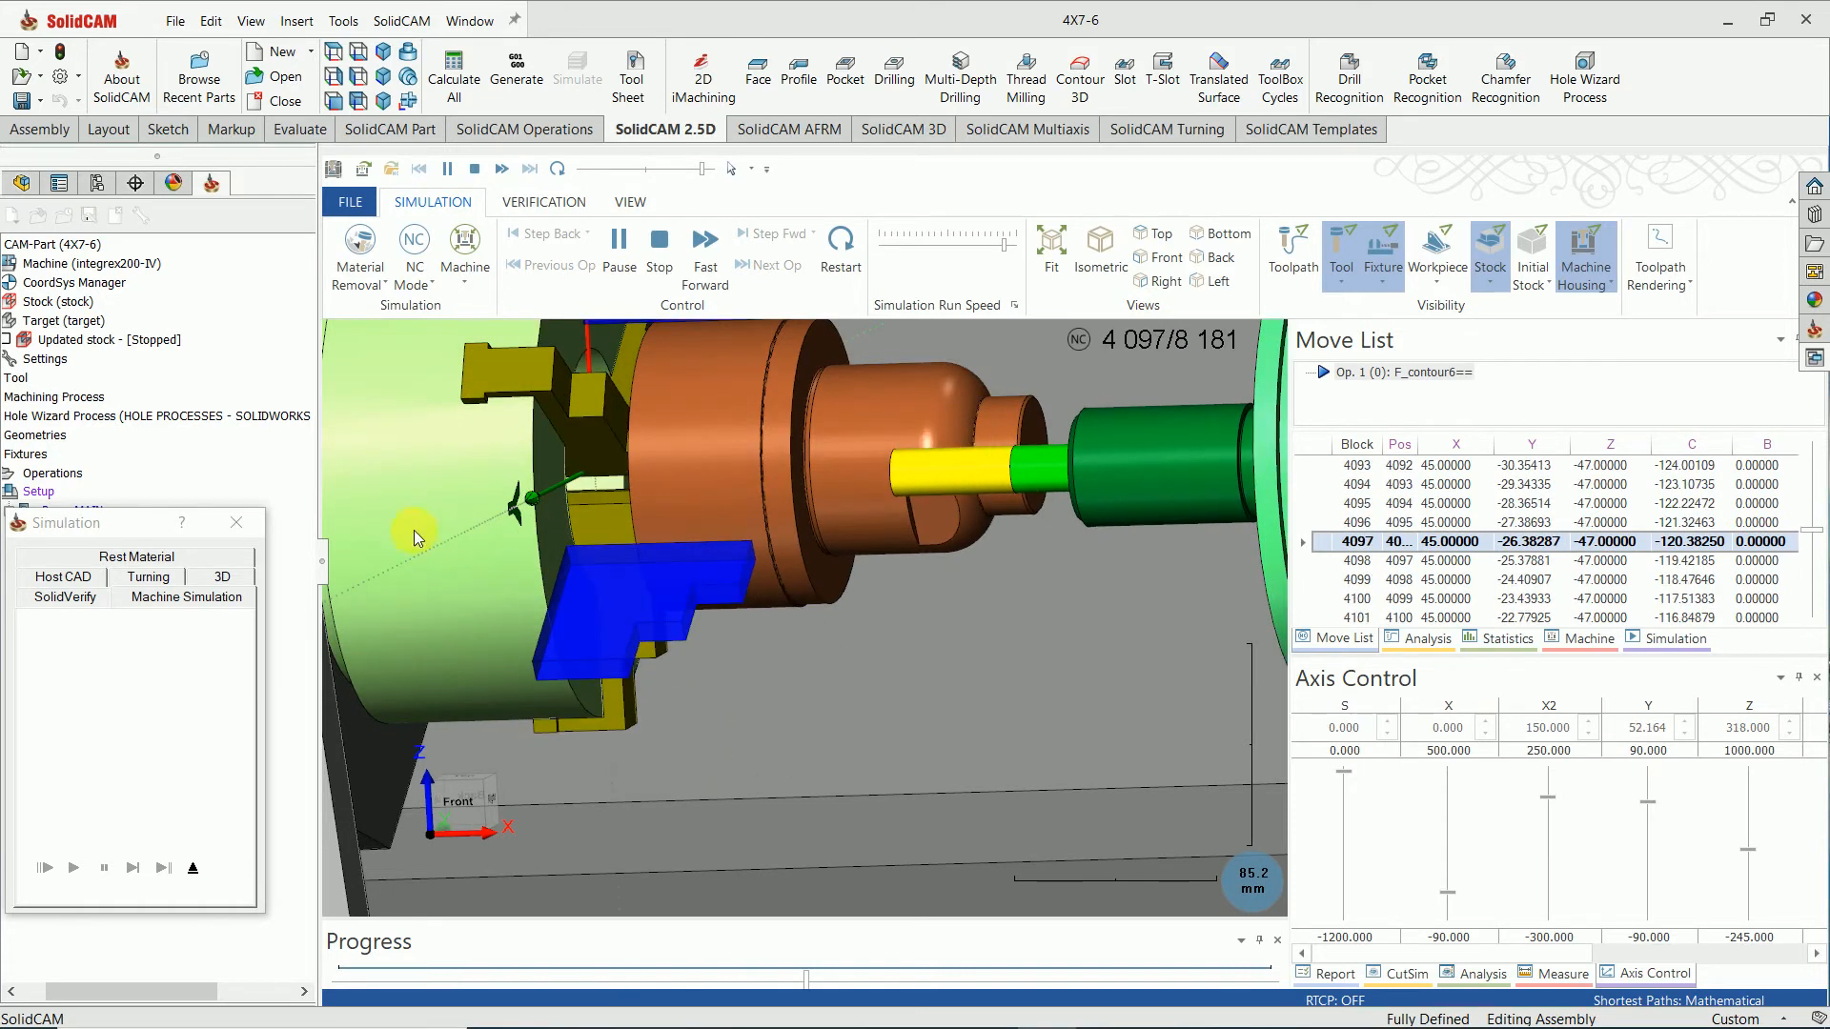
# Close the simulation, review the F_contour6 motion control settings, and exit the operation without changes.
pyautogui.click(244, 524)
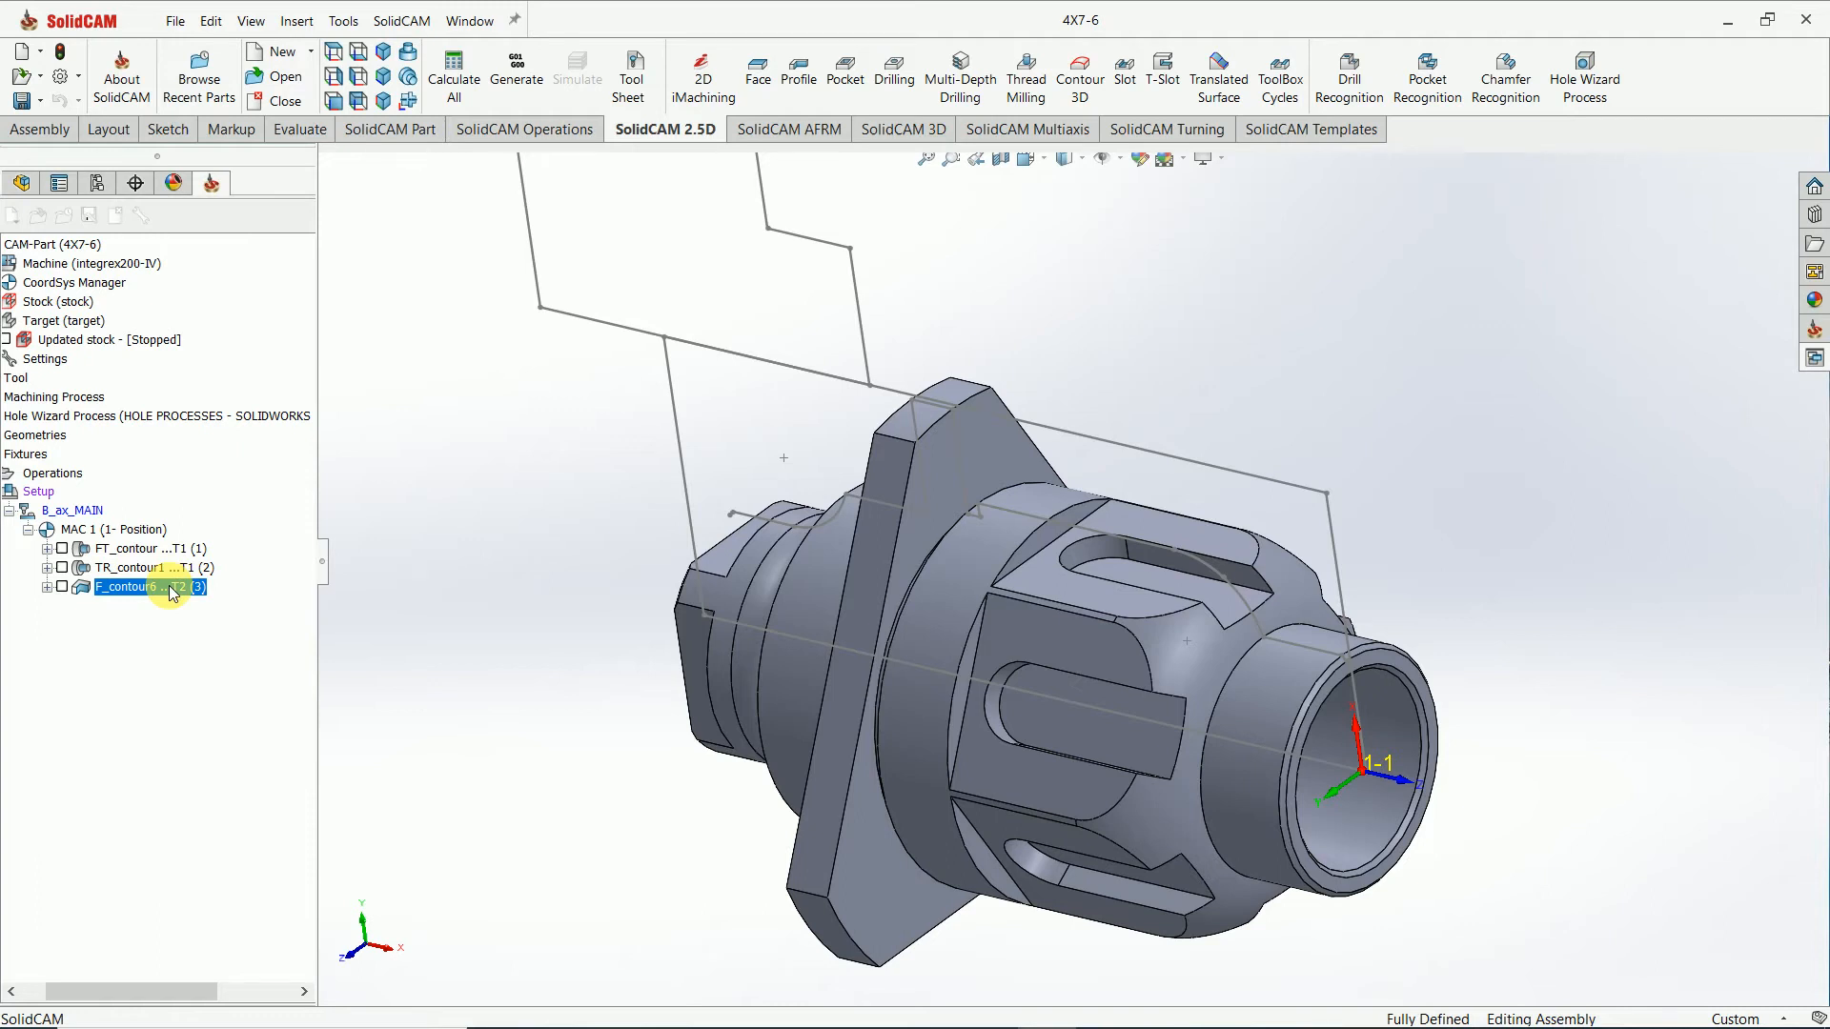
pyautogui.doubleClick(169, 585)
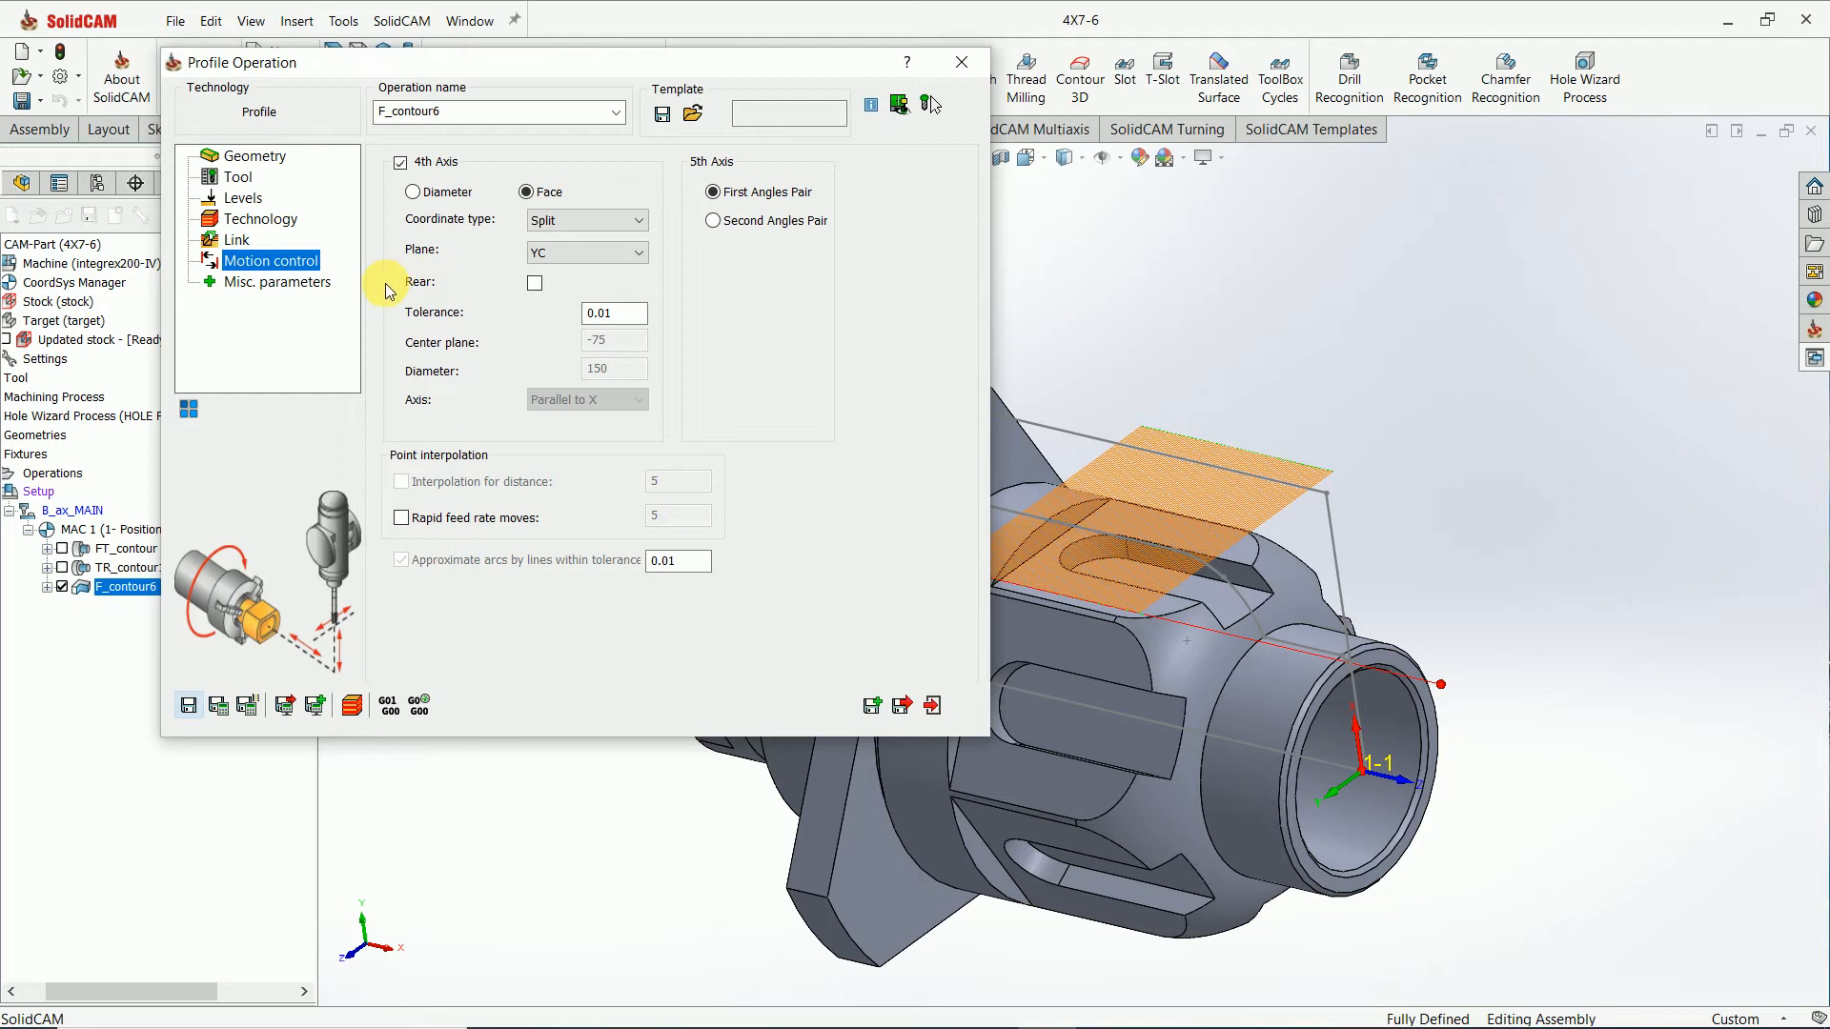
pyautogui.click(934, 710)
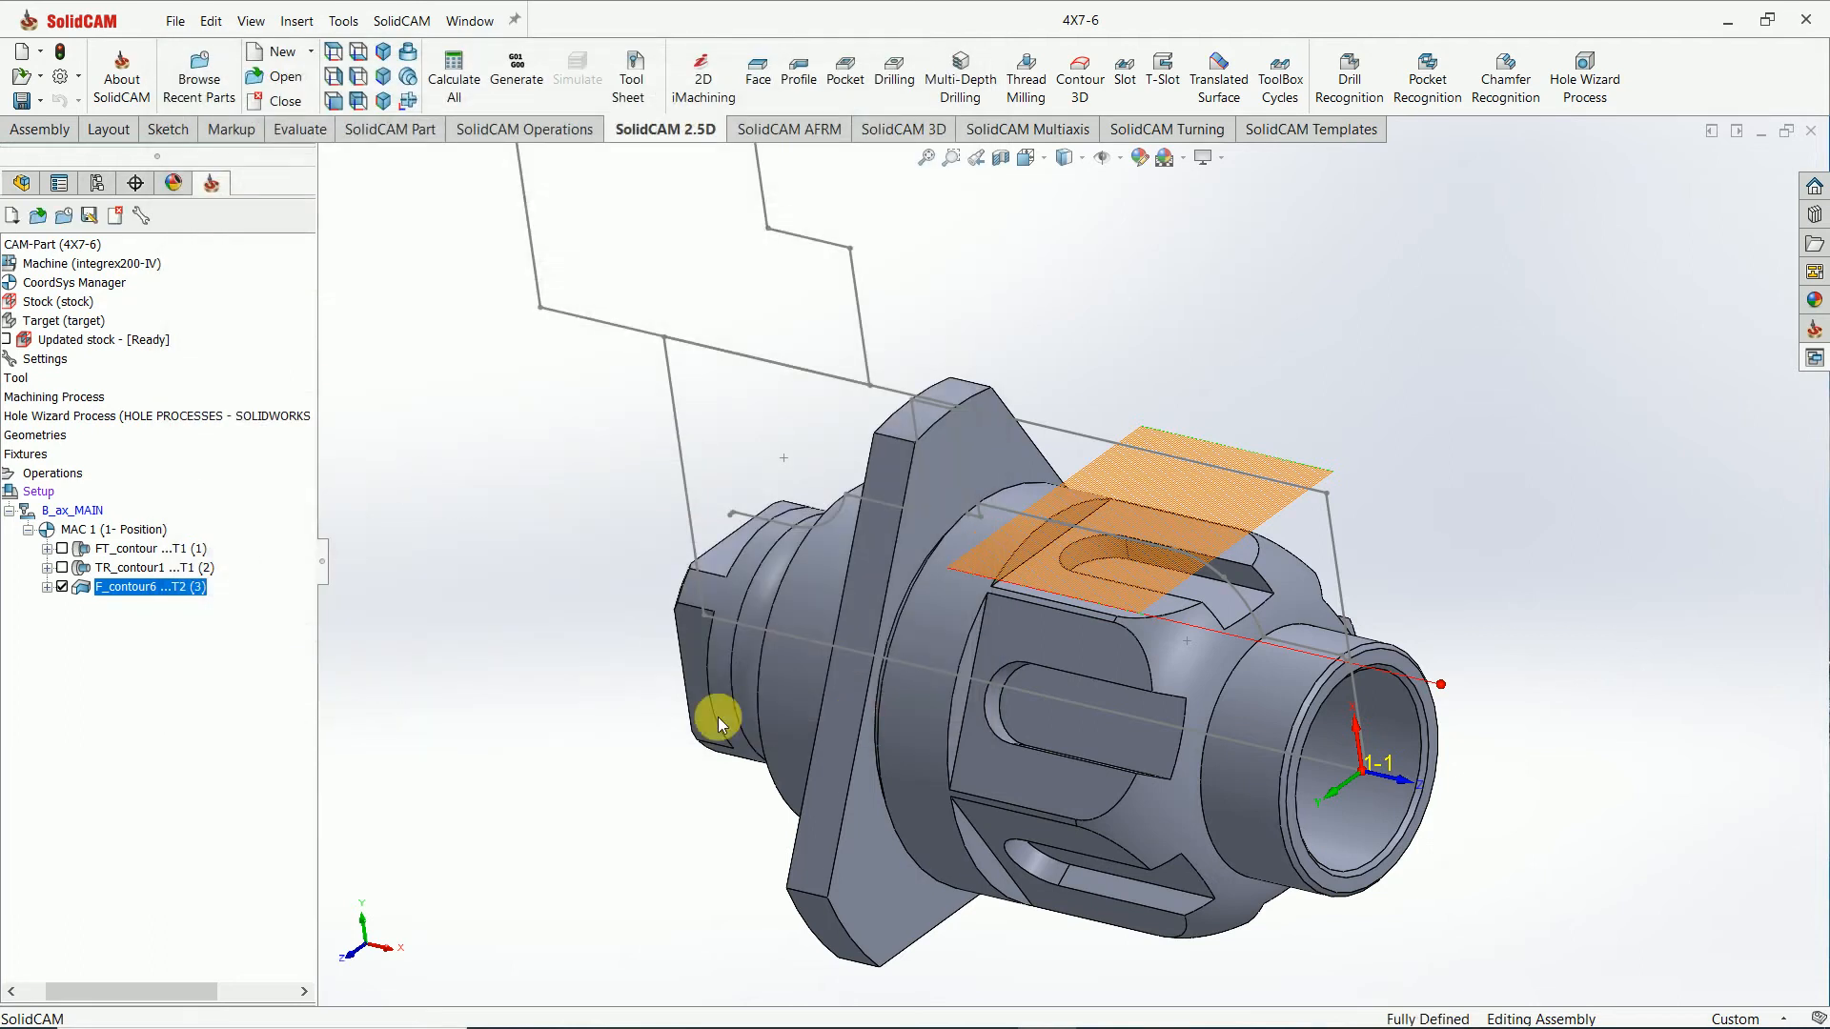
# Add a 4-axis rotation transformation to F_contour6, including the original operation plus 5 steps of 60 degrees, and save it.
pyautogui.rightClick(200, 589)
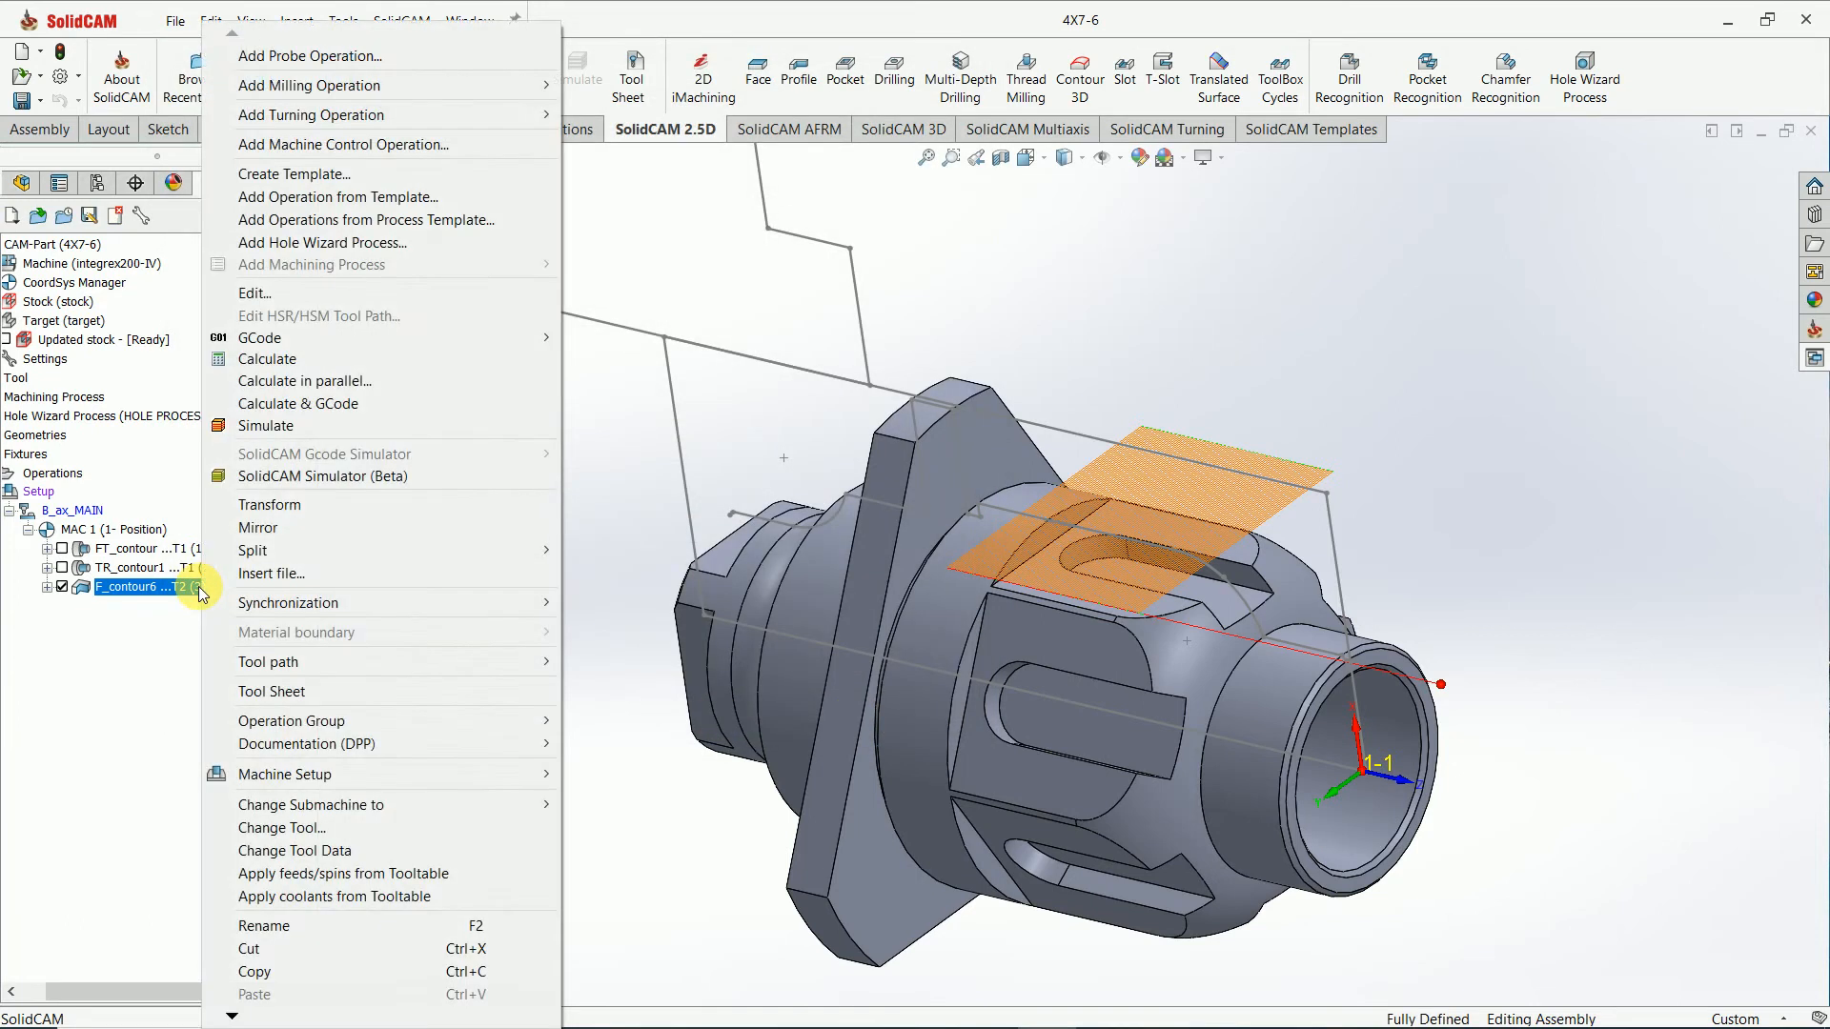
pyautogui.click(265, 507)
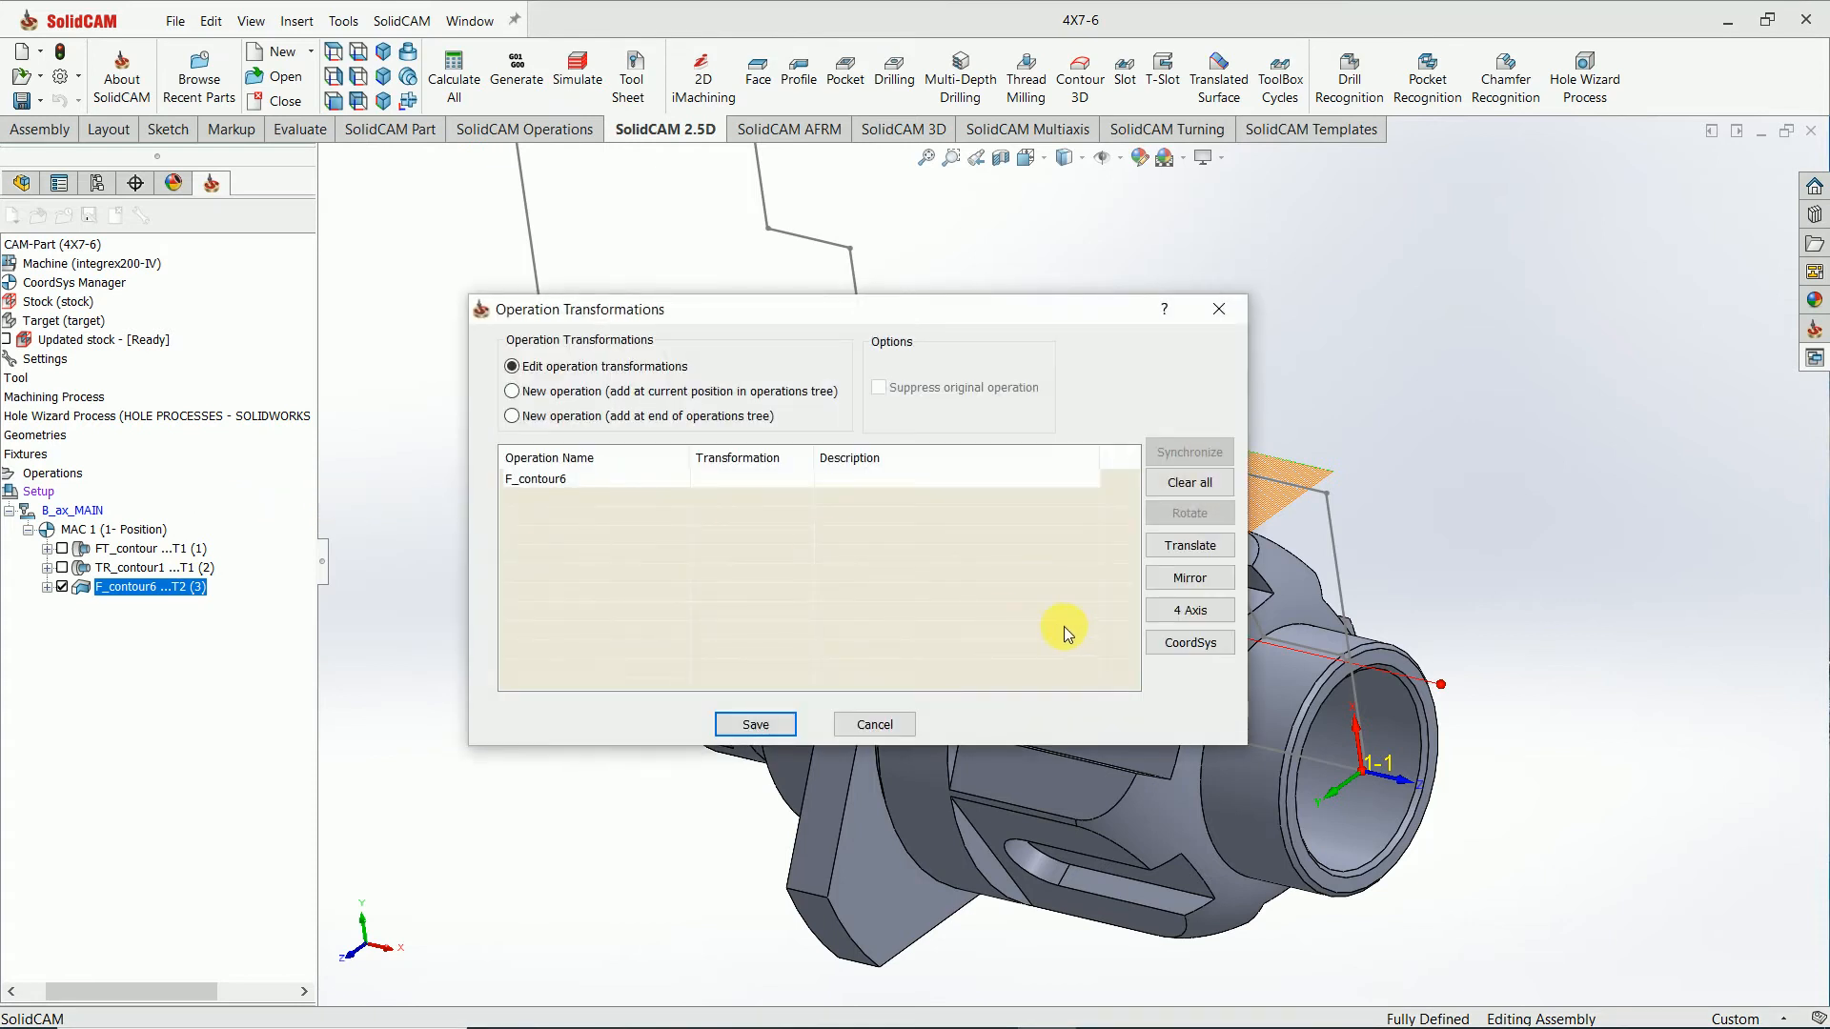
pyautogui.click(1191, 611)
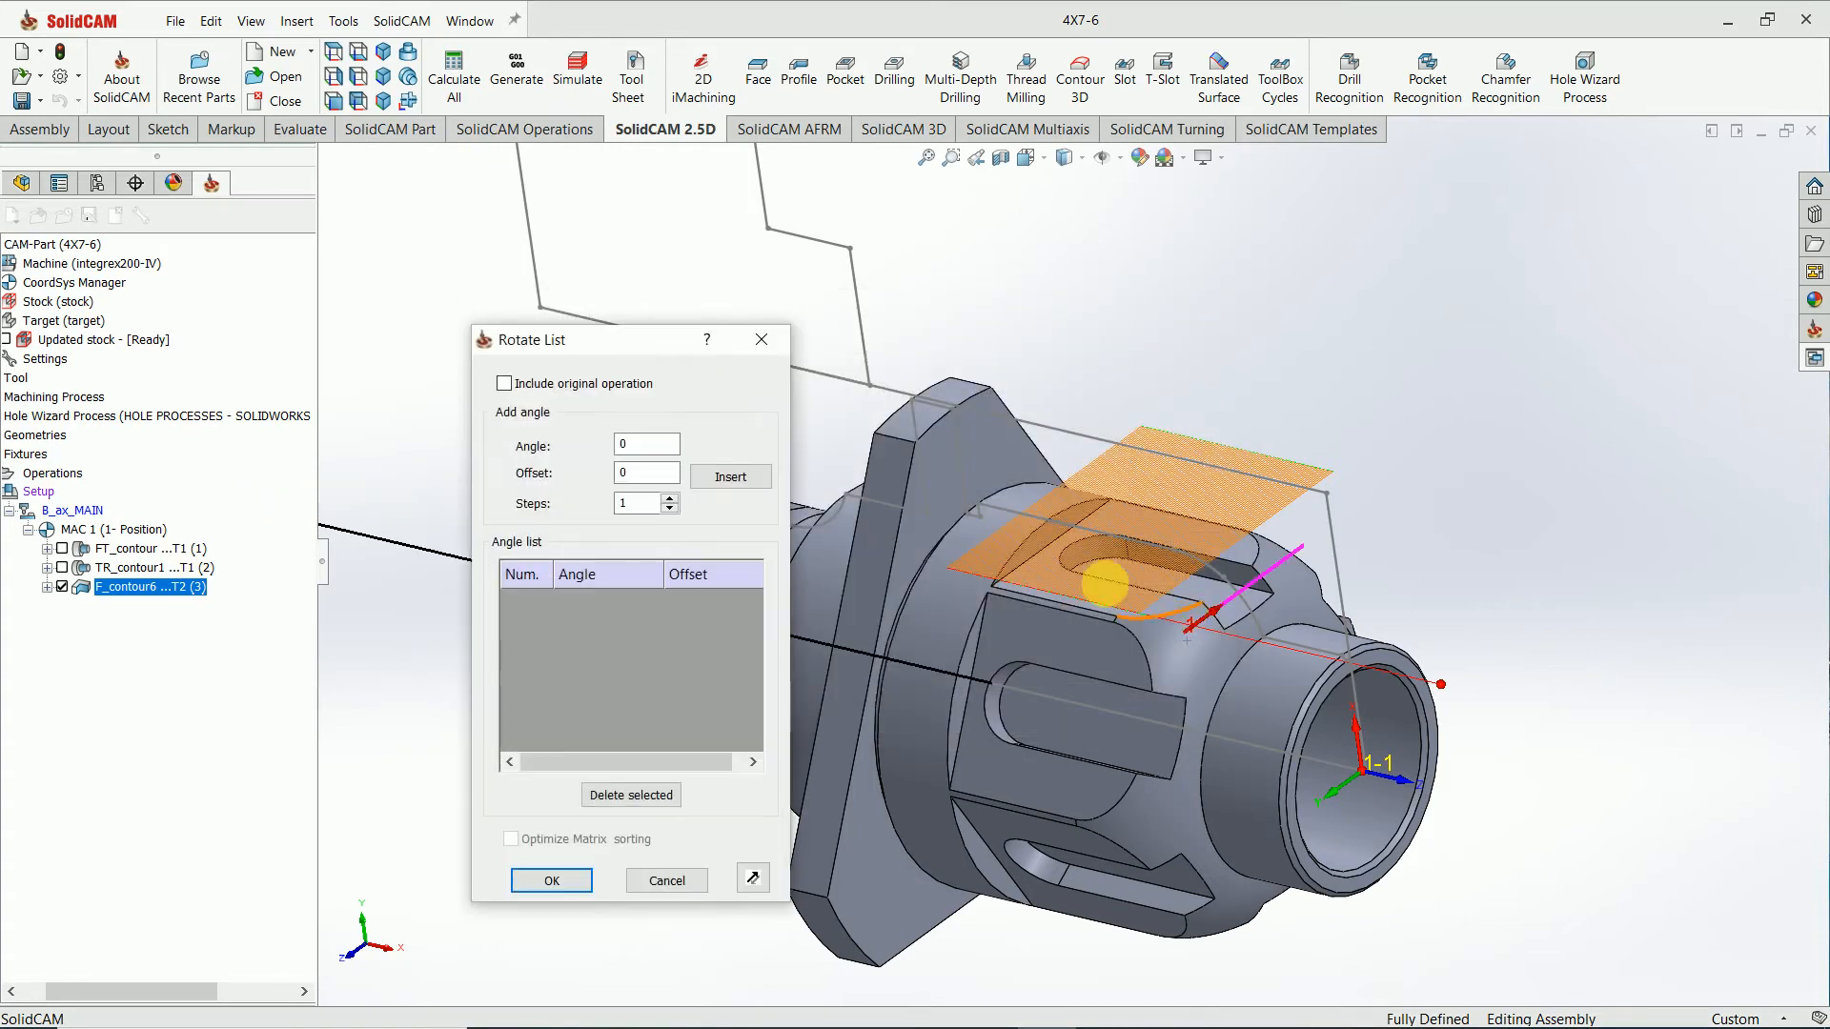
pyautogui.click(513, 386)
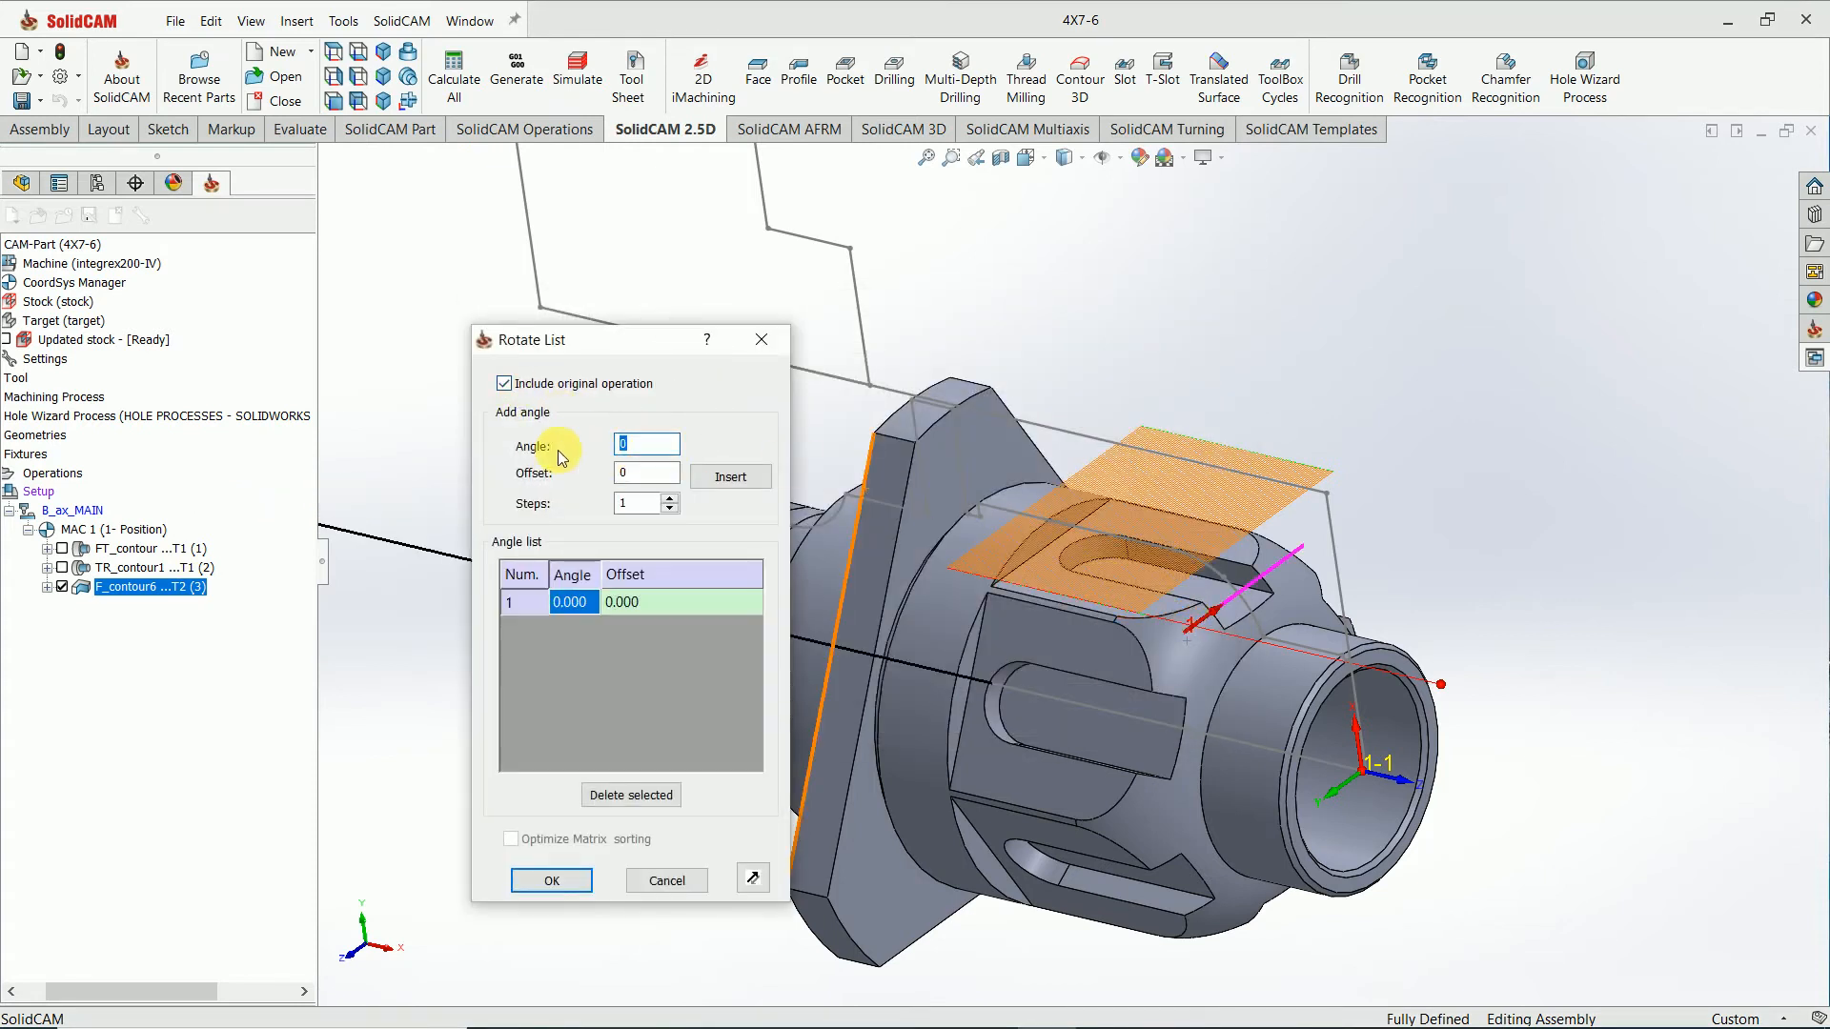
pyautogui.click(641, 473)
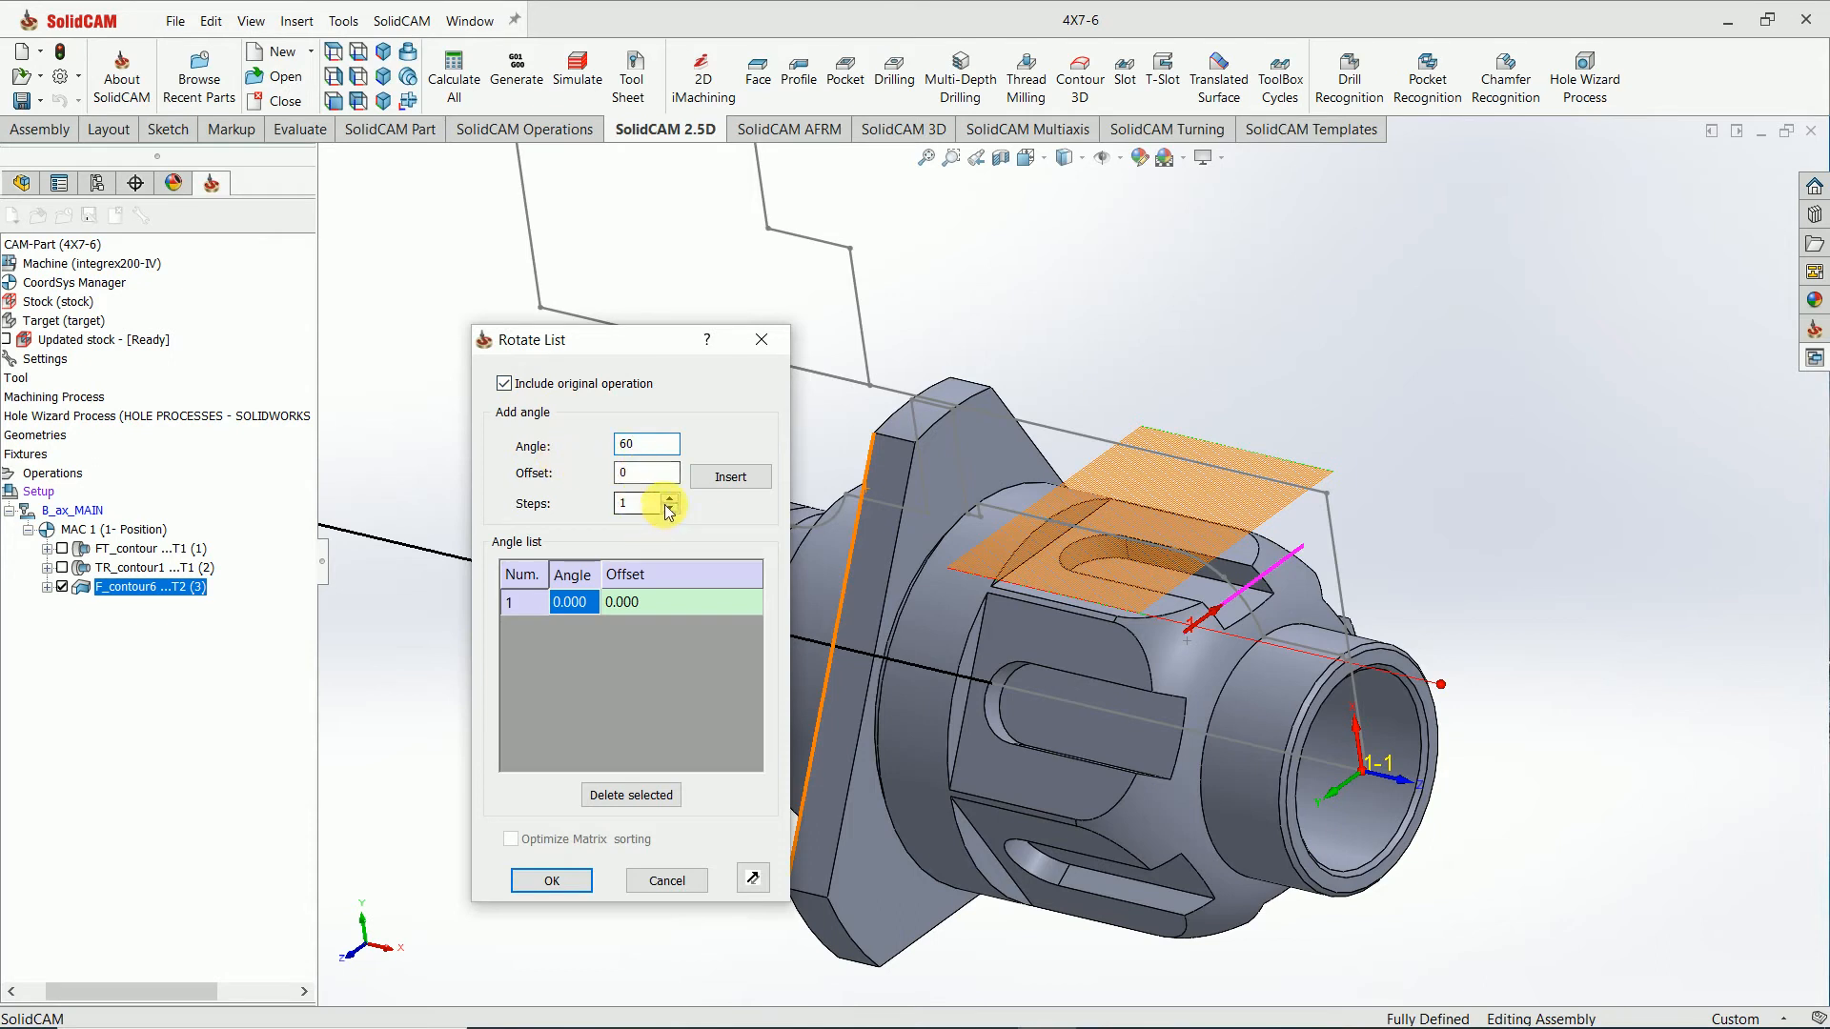
pyautogui.click(671, 499)
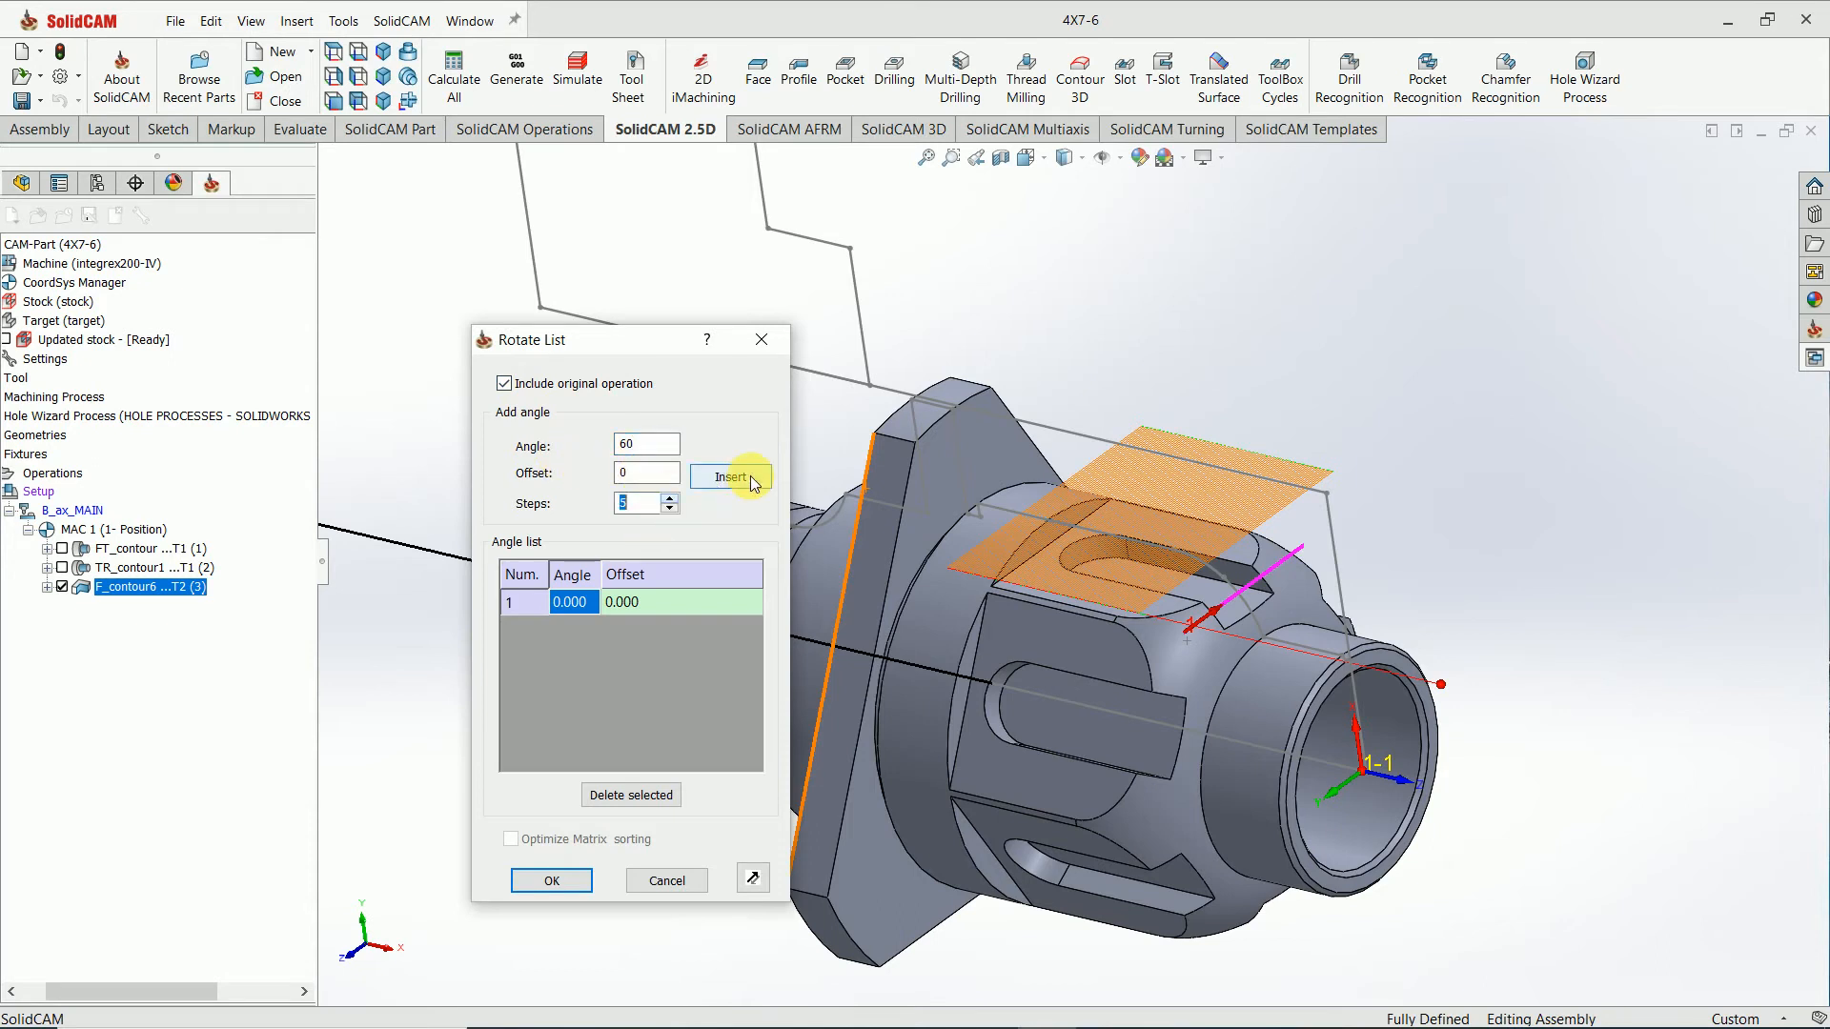
pyautogui.click(730, 477)
pyautogui.click(551, 881)
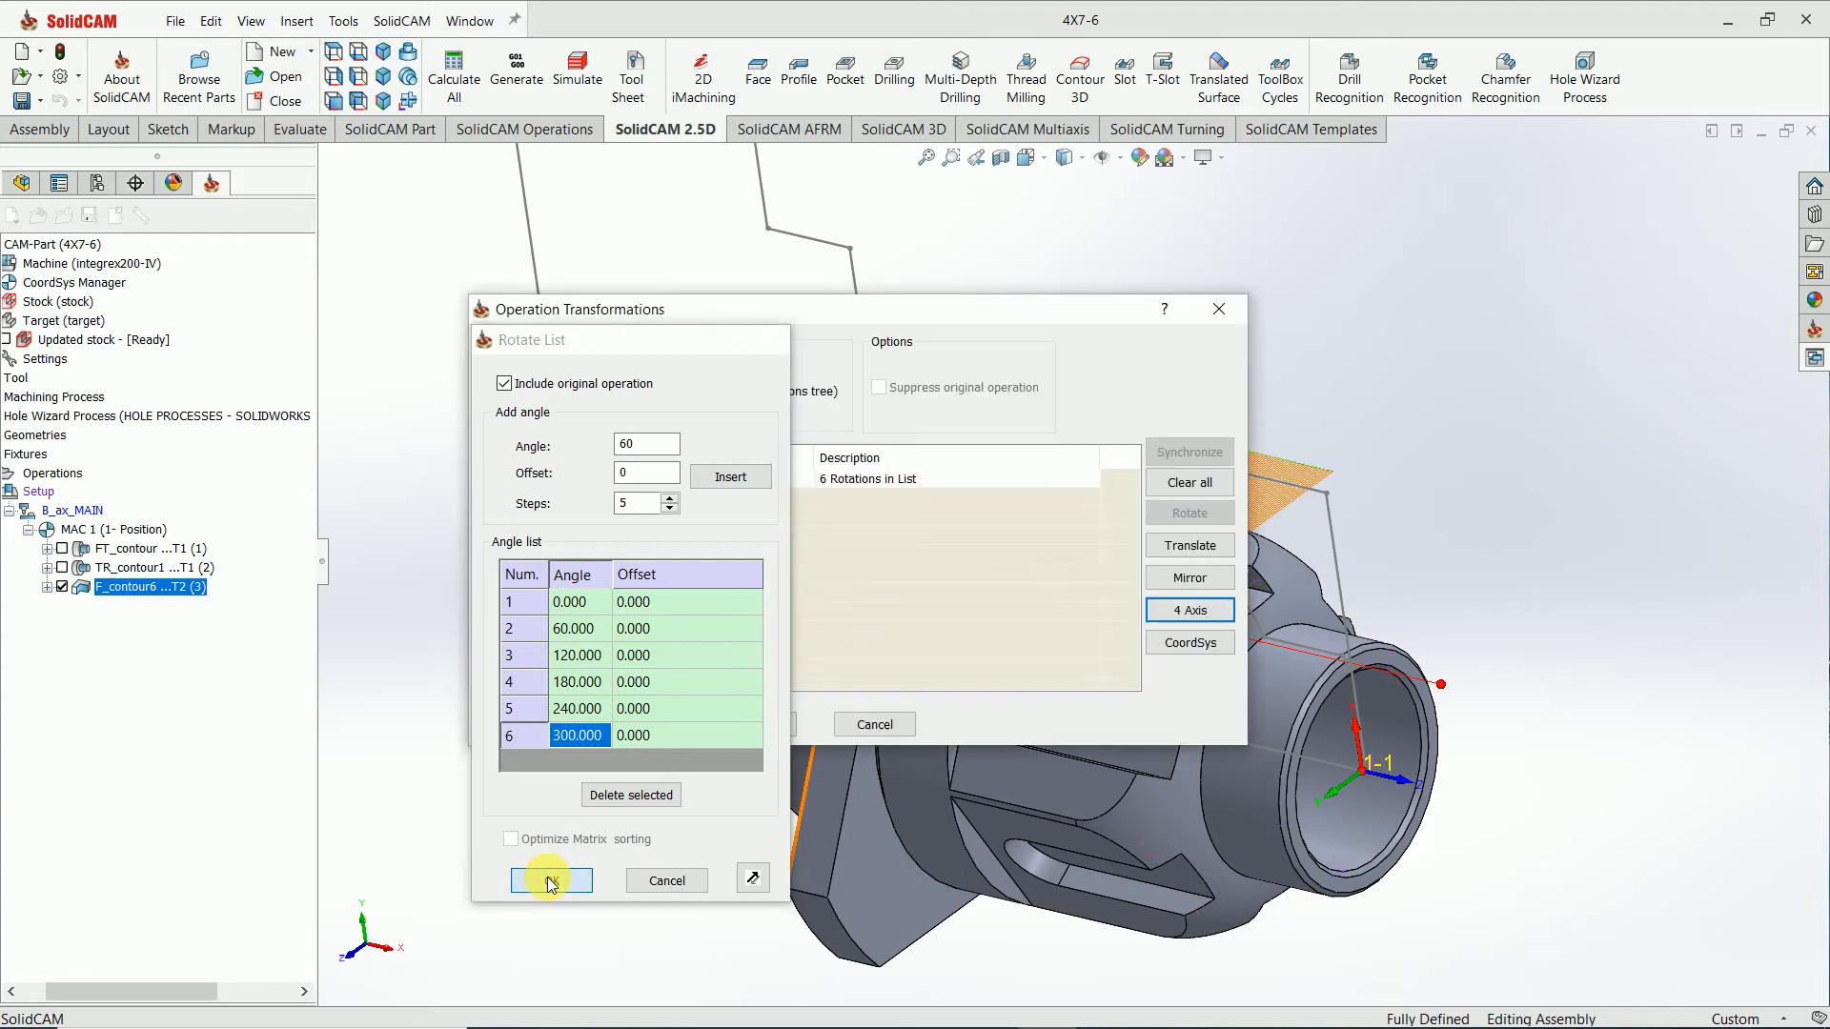
pyautogui.click(763, 724)
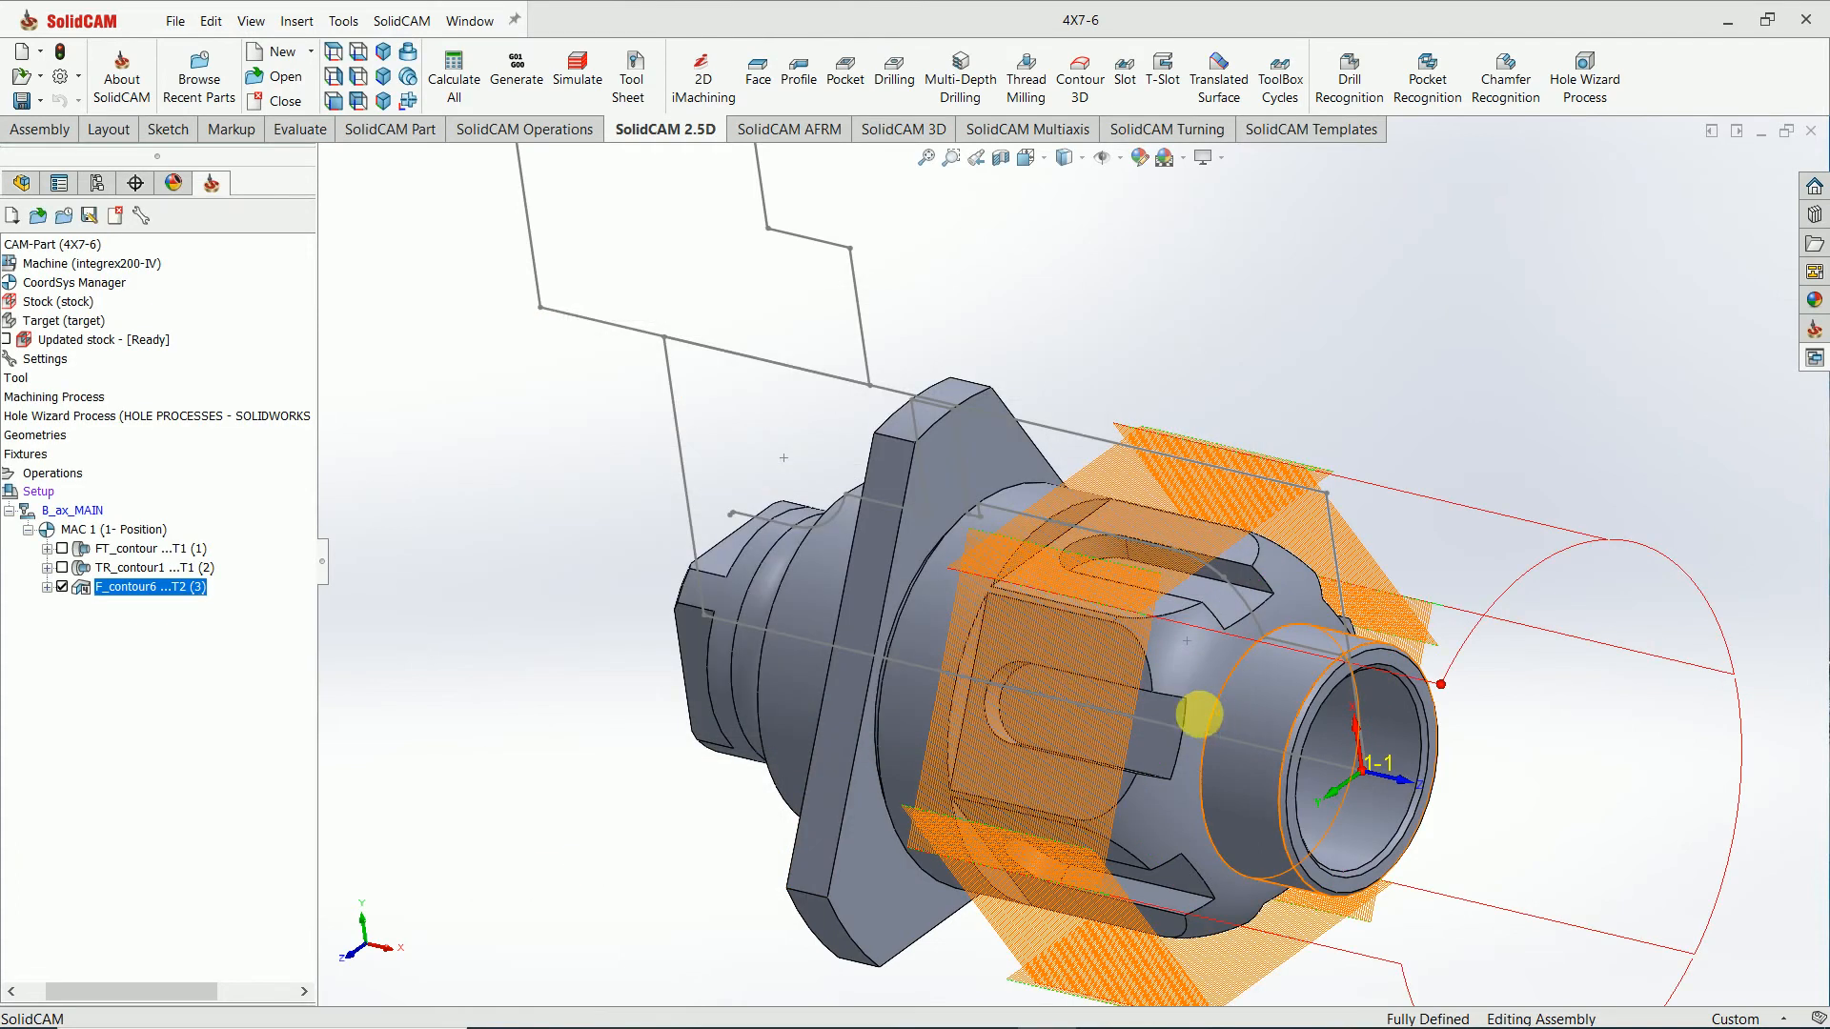
# Inspect the rotated toolpaths around the part and hide the F_contour6 toolpath display.
pyautogui.moveTo(1261, 706); pyautogui.dragTo(1209, 627, button='middle')
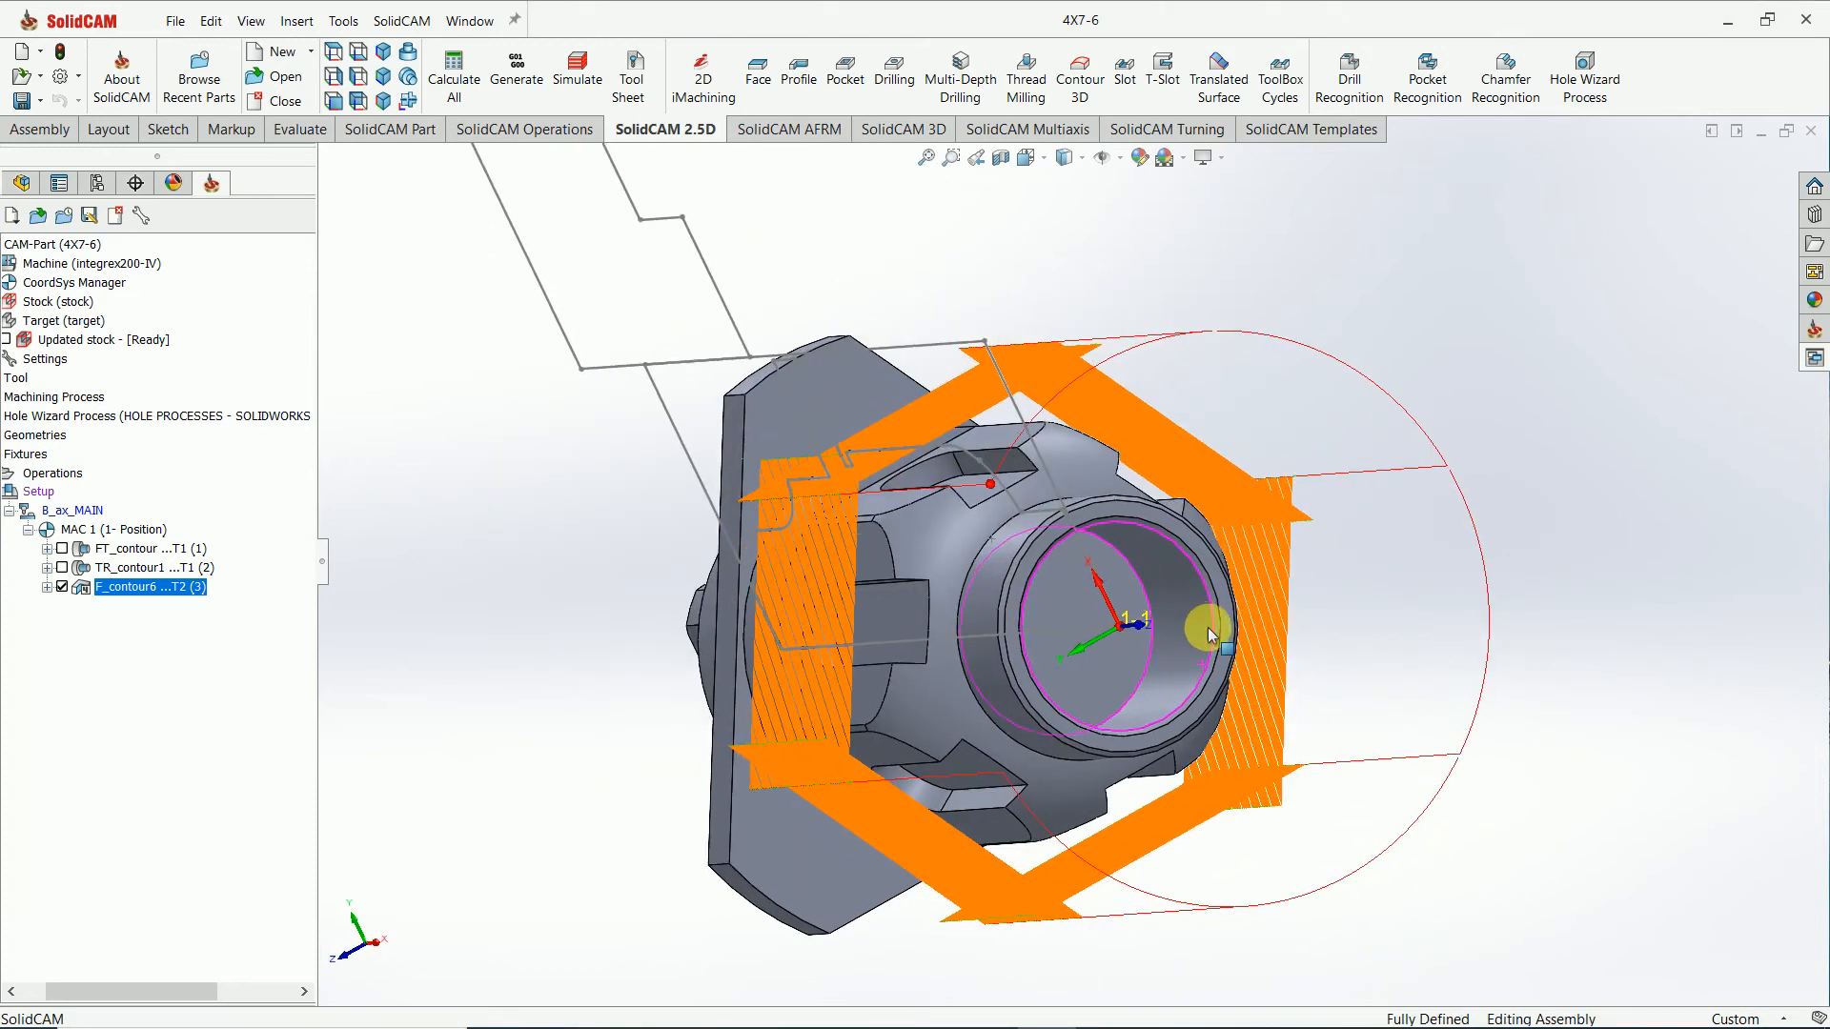
pyautogui.click(62, 588)
pyautogui.moveTo(517, 615); pyautogui.dragTo(620, 633, button='middle')
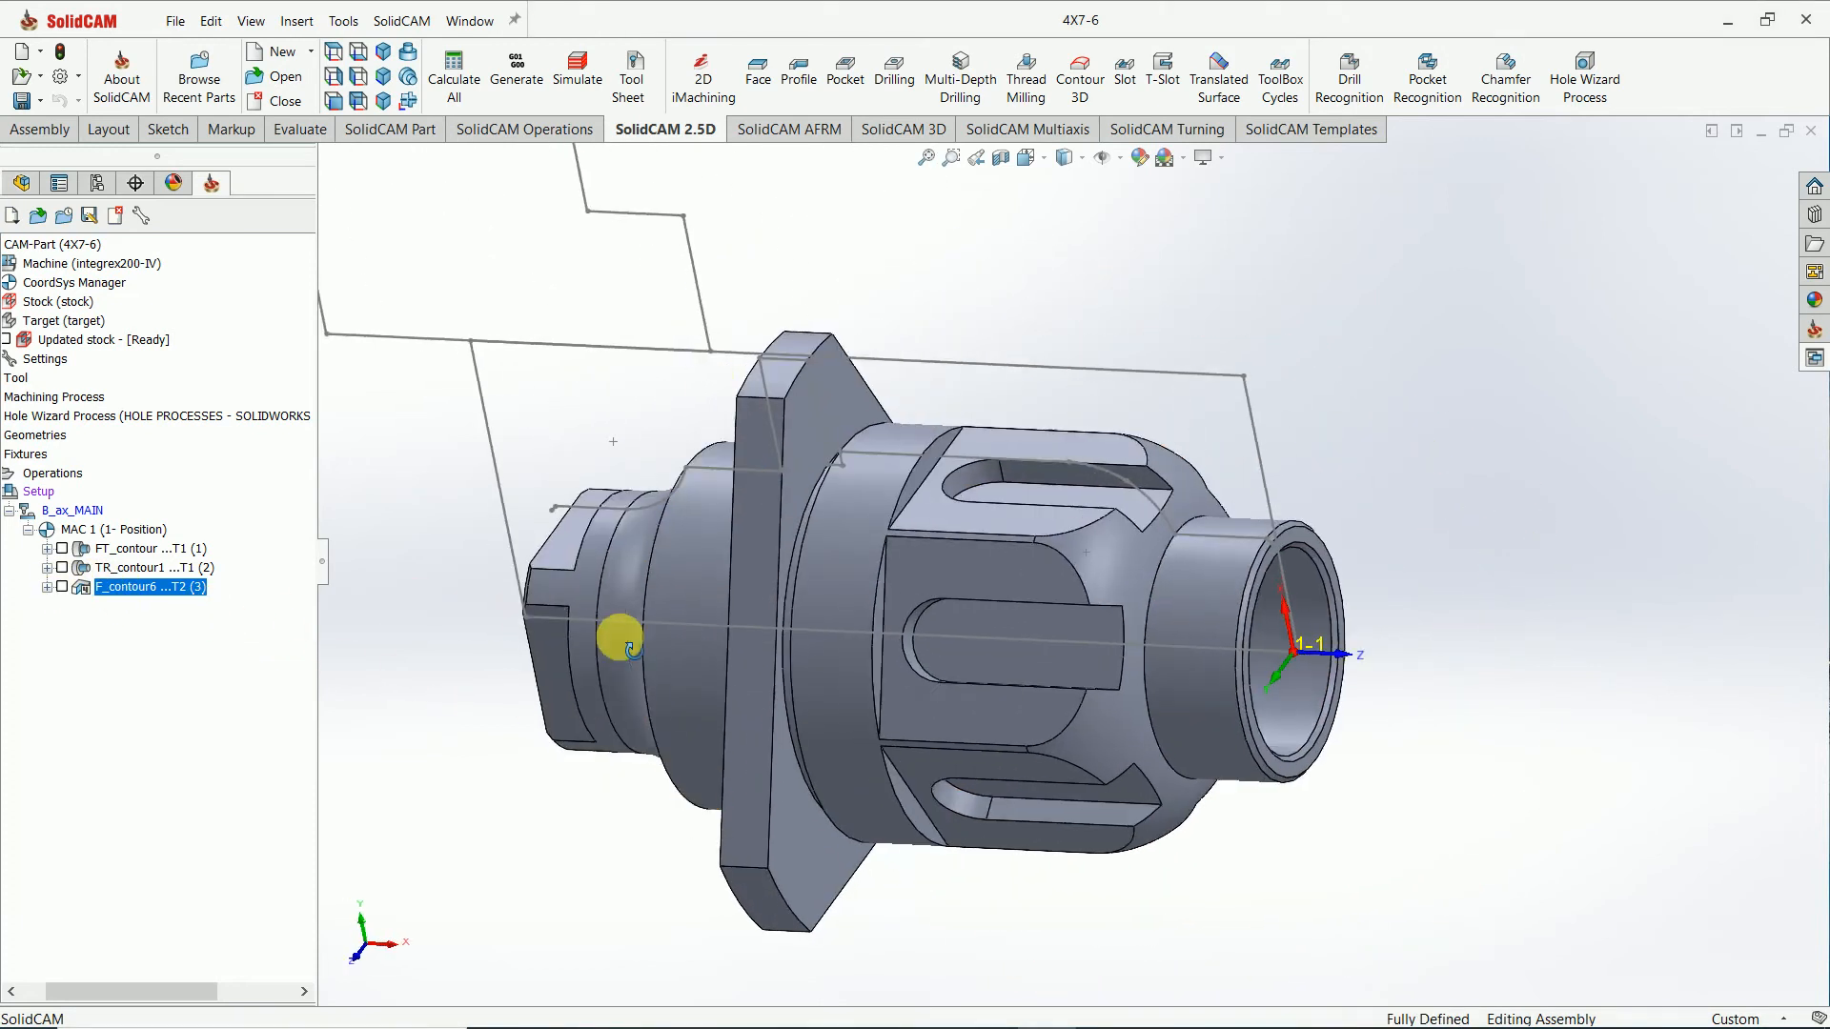
# Start a new 2.5D profile operation using the MAC 1 (2- Position) coordinate system.
pyautogui.click(818, 84)
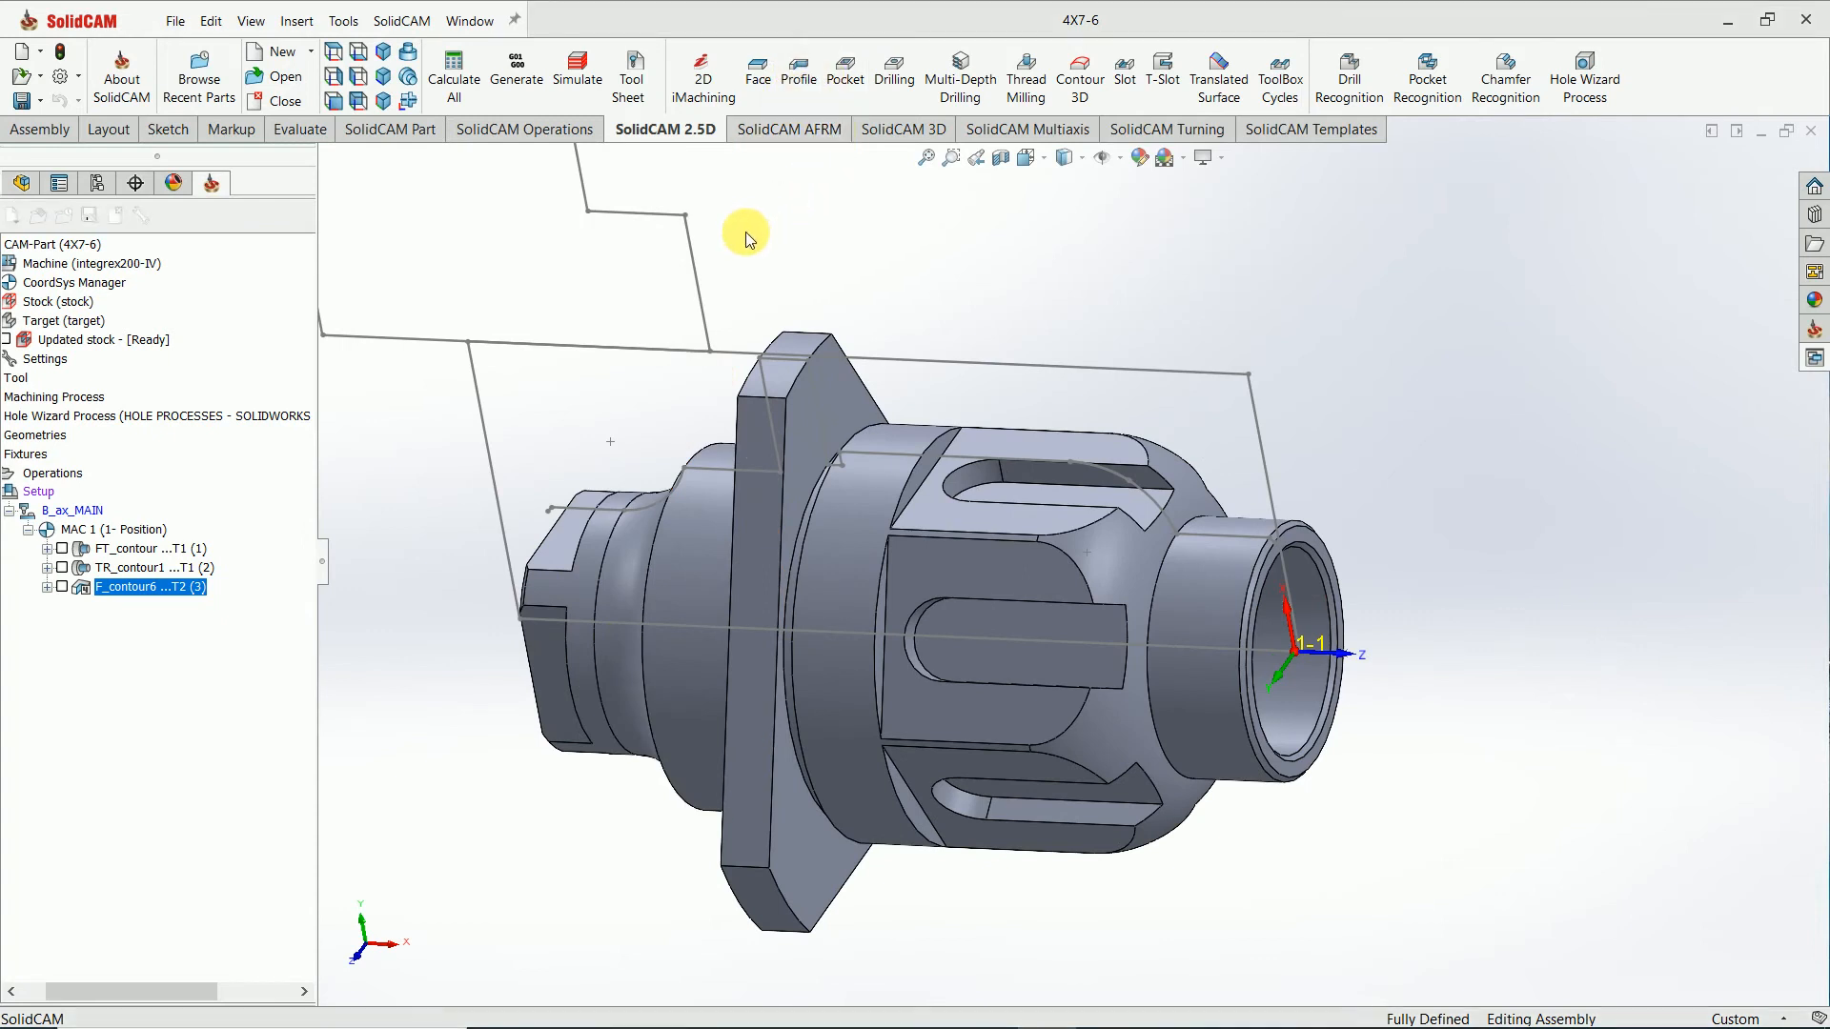
pyautogui.click(548, 184)
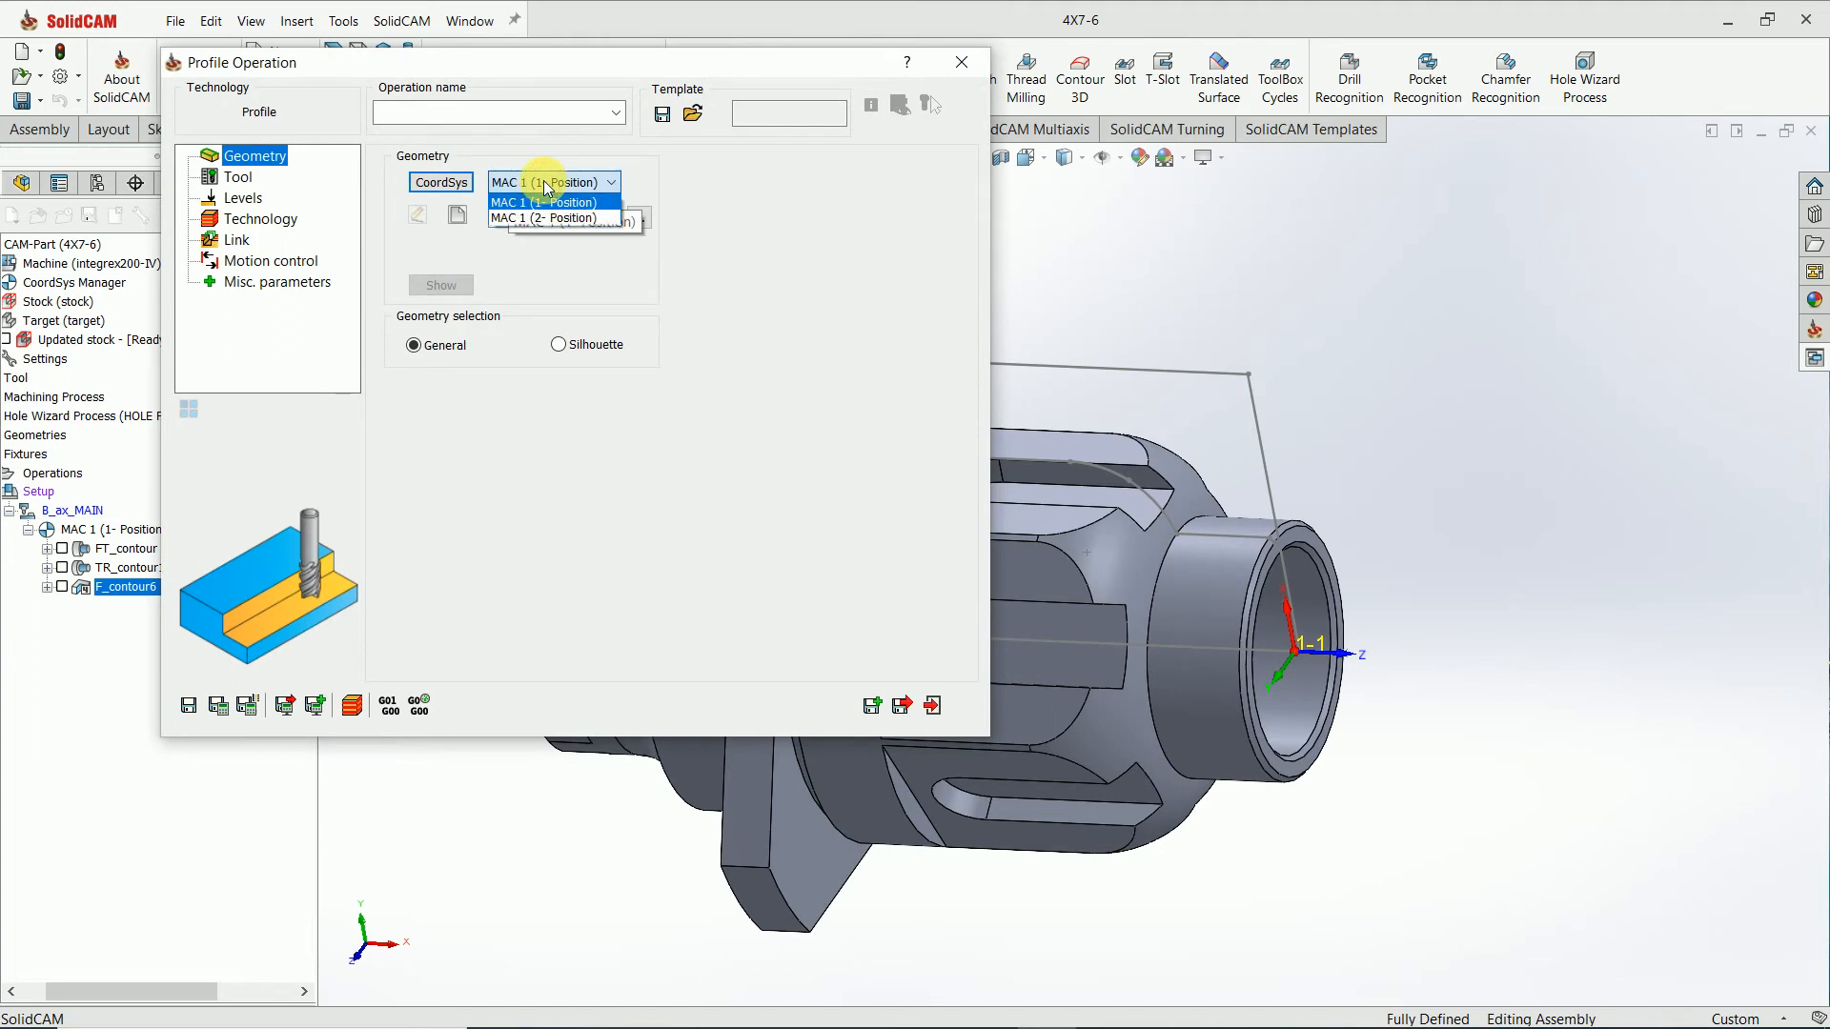
pyautogui.click(541, 218)
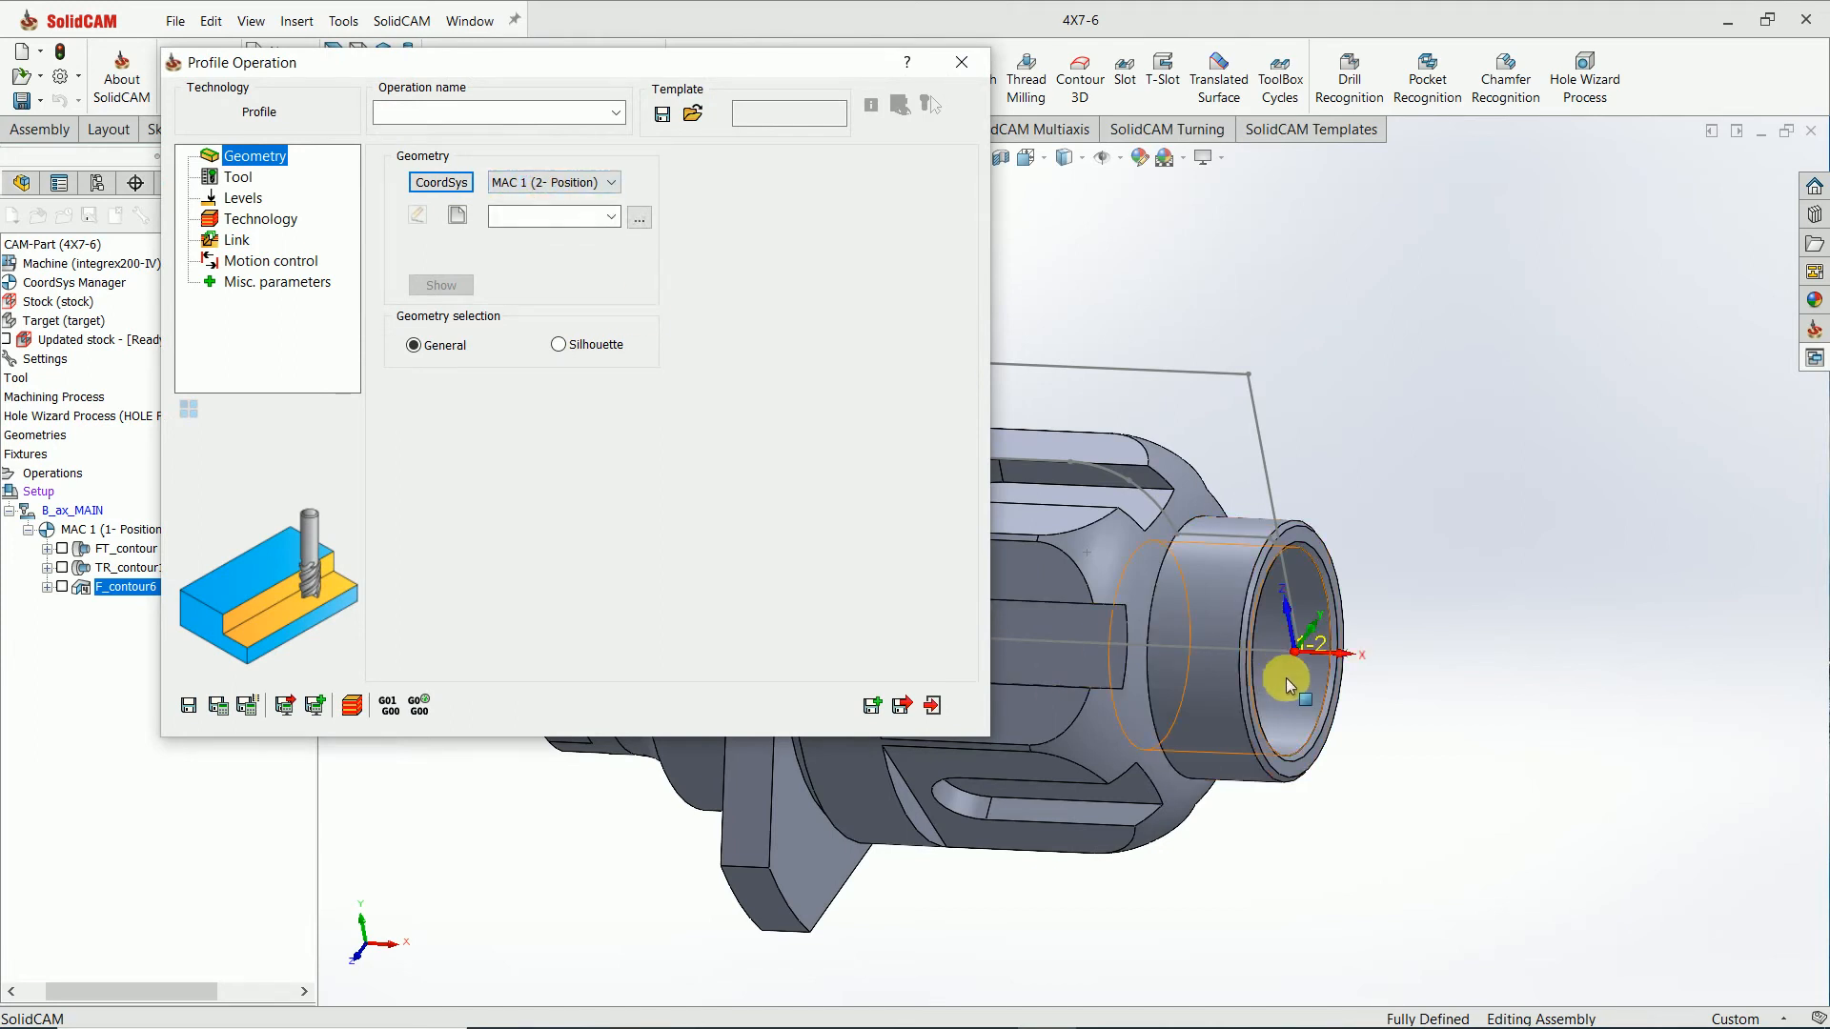
# Define a new open geometry chain along the slot's floor edges, declining to accept it closed and removing the end curve.
pyautogui.click(470, 220)
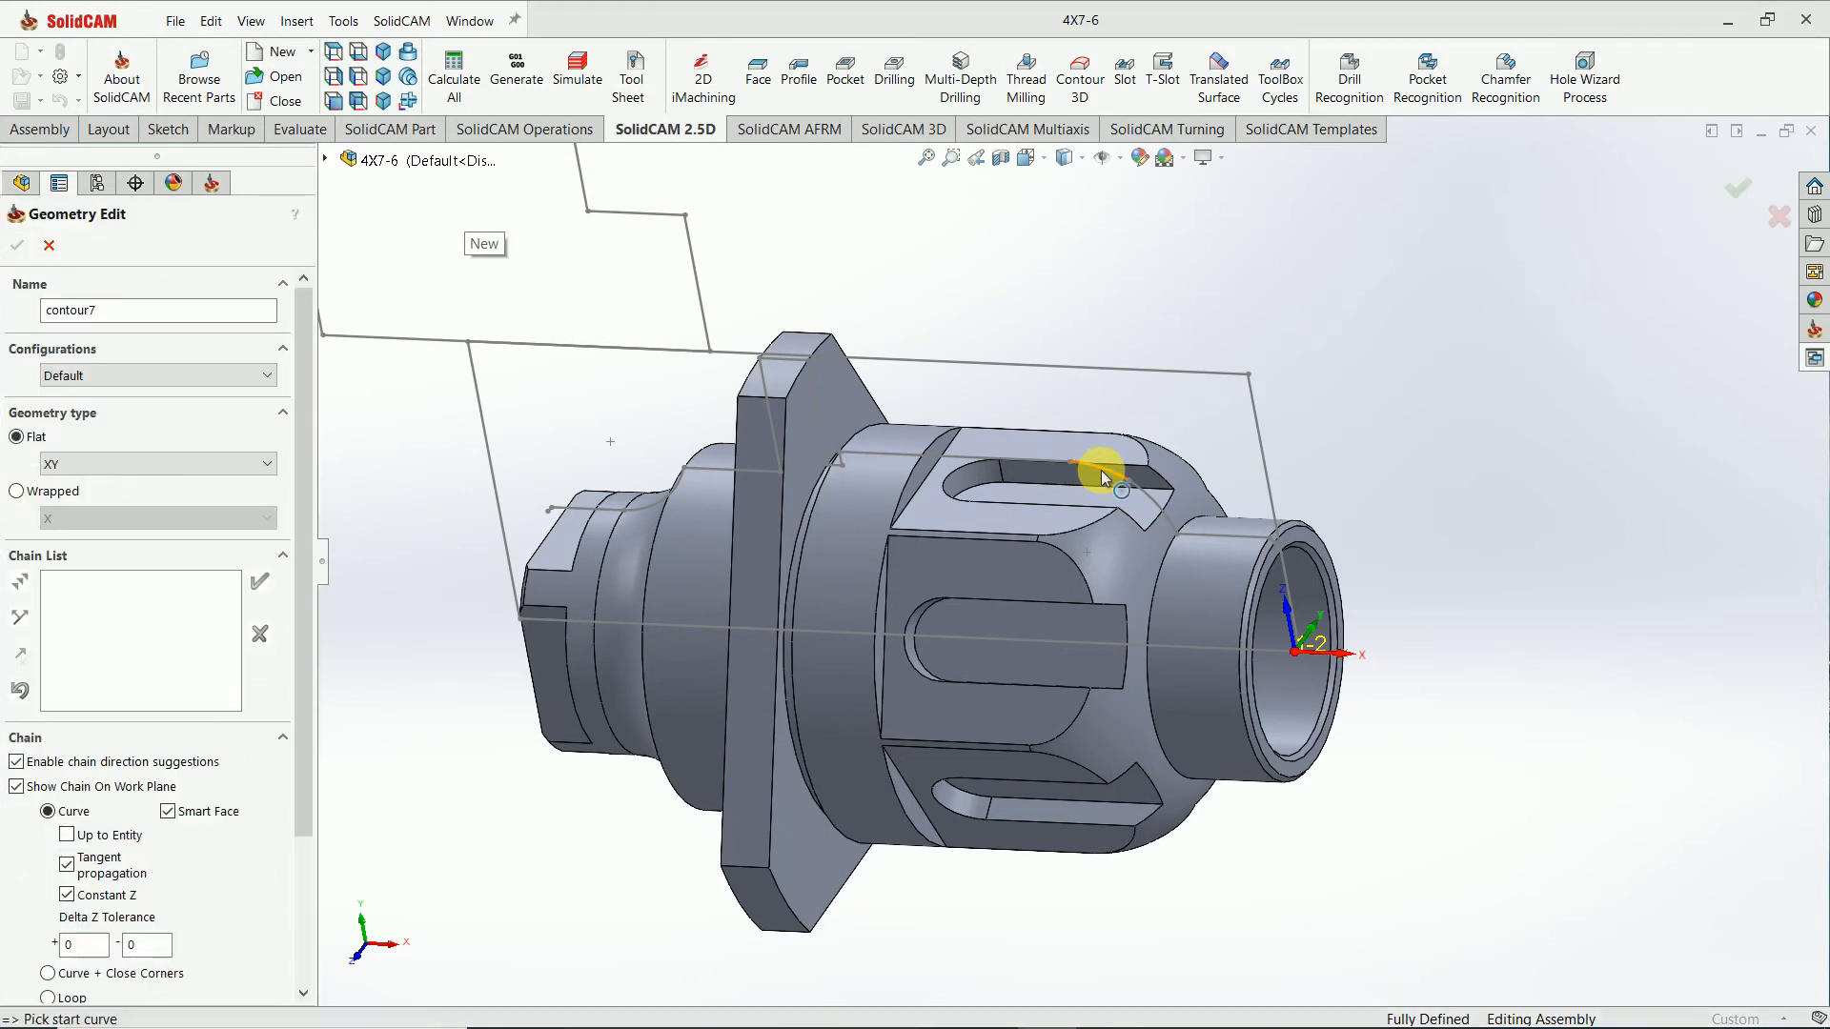
pyautogui.scroll(-5, 1115, 481)
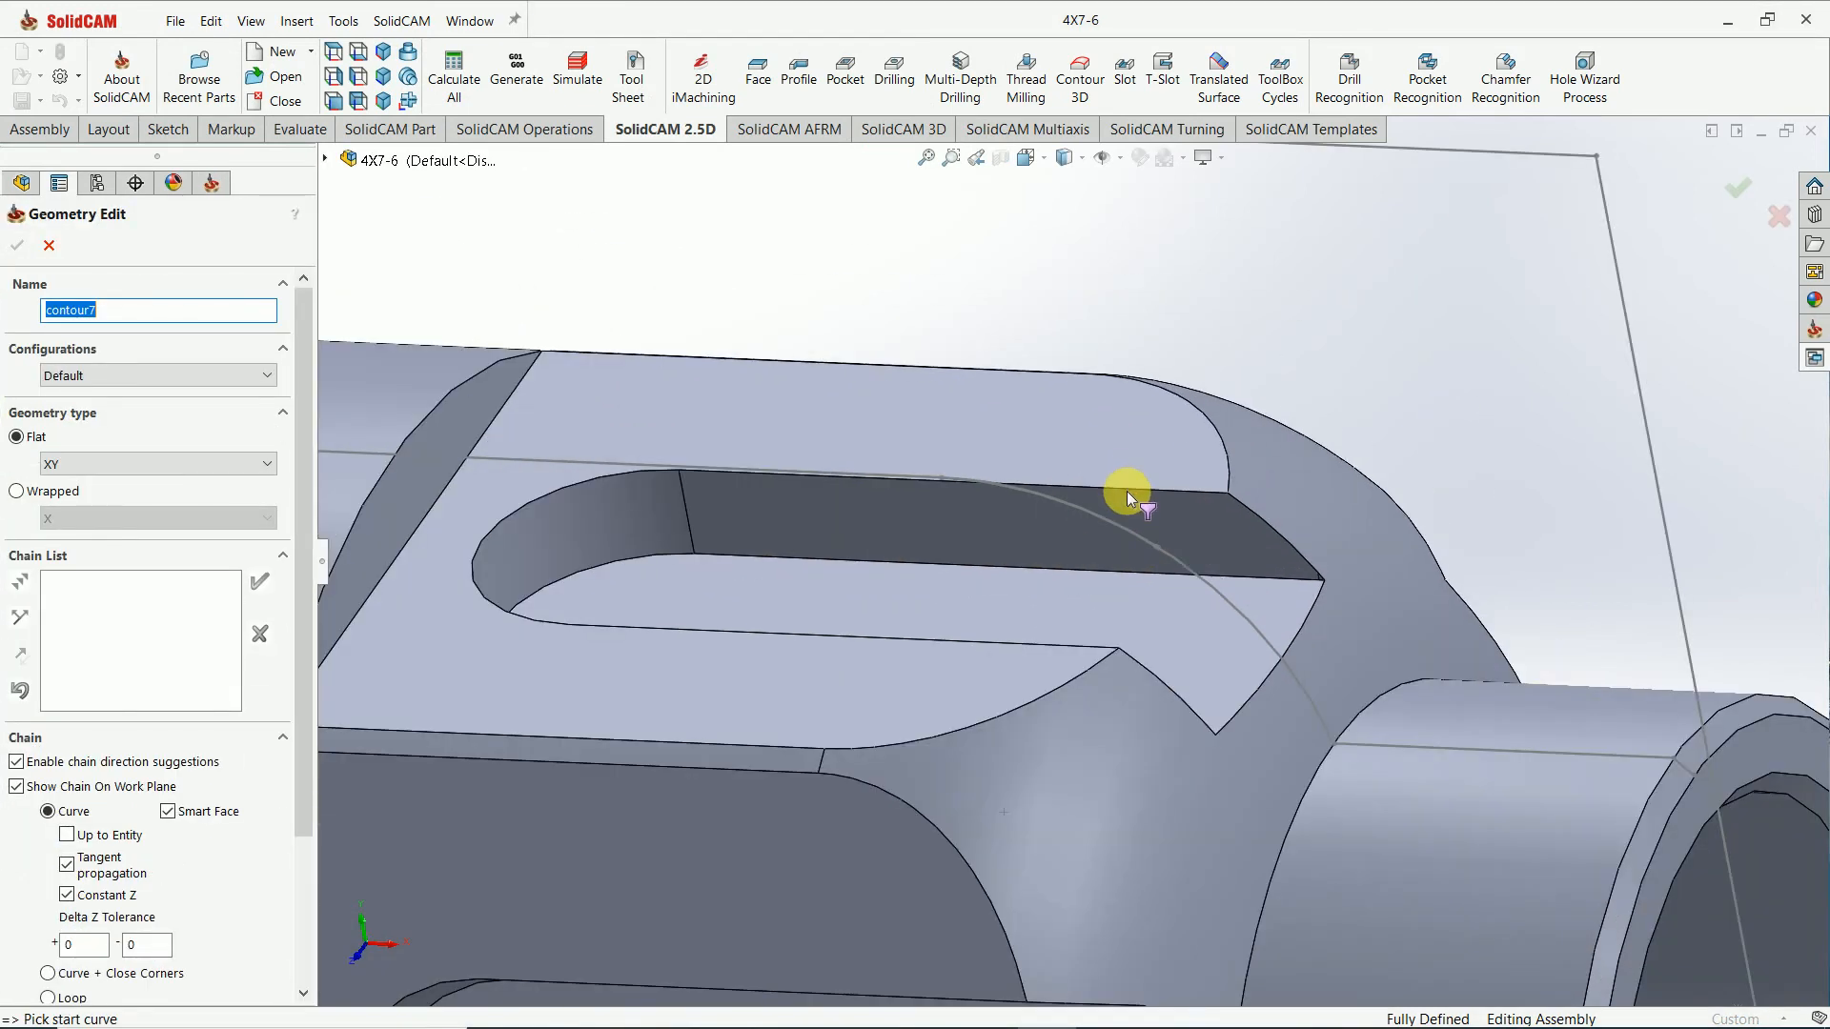
pyautogui.click(1298, 578)
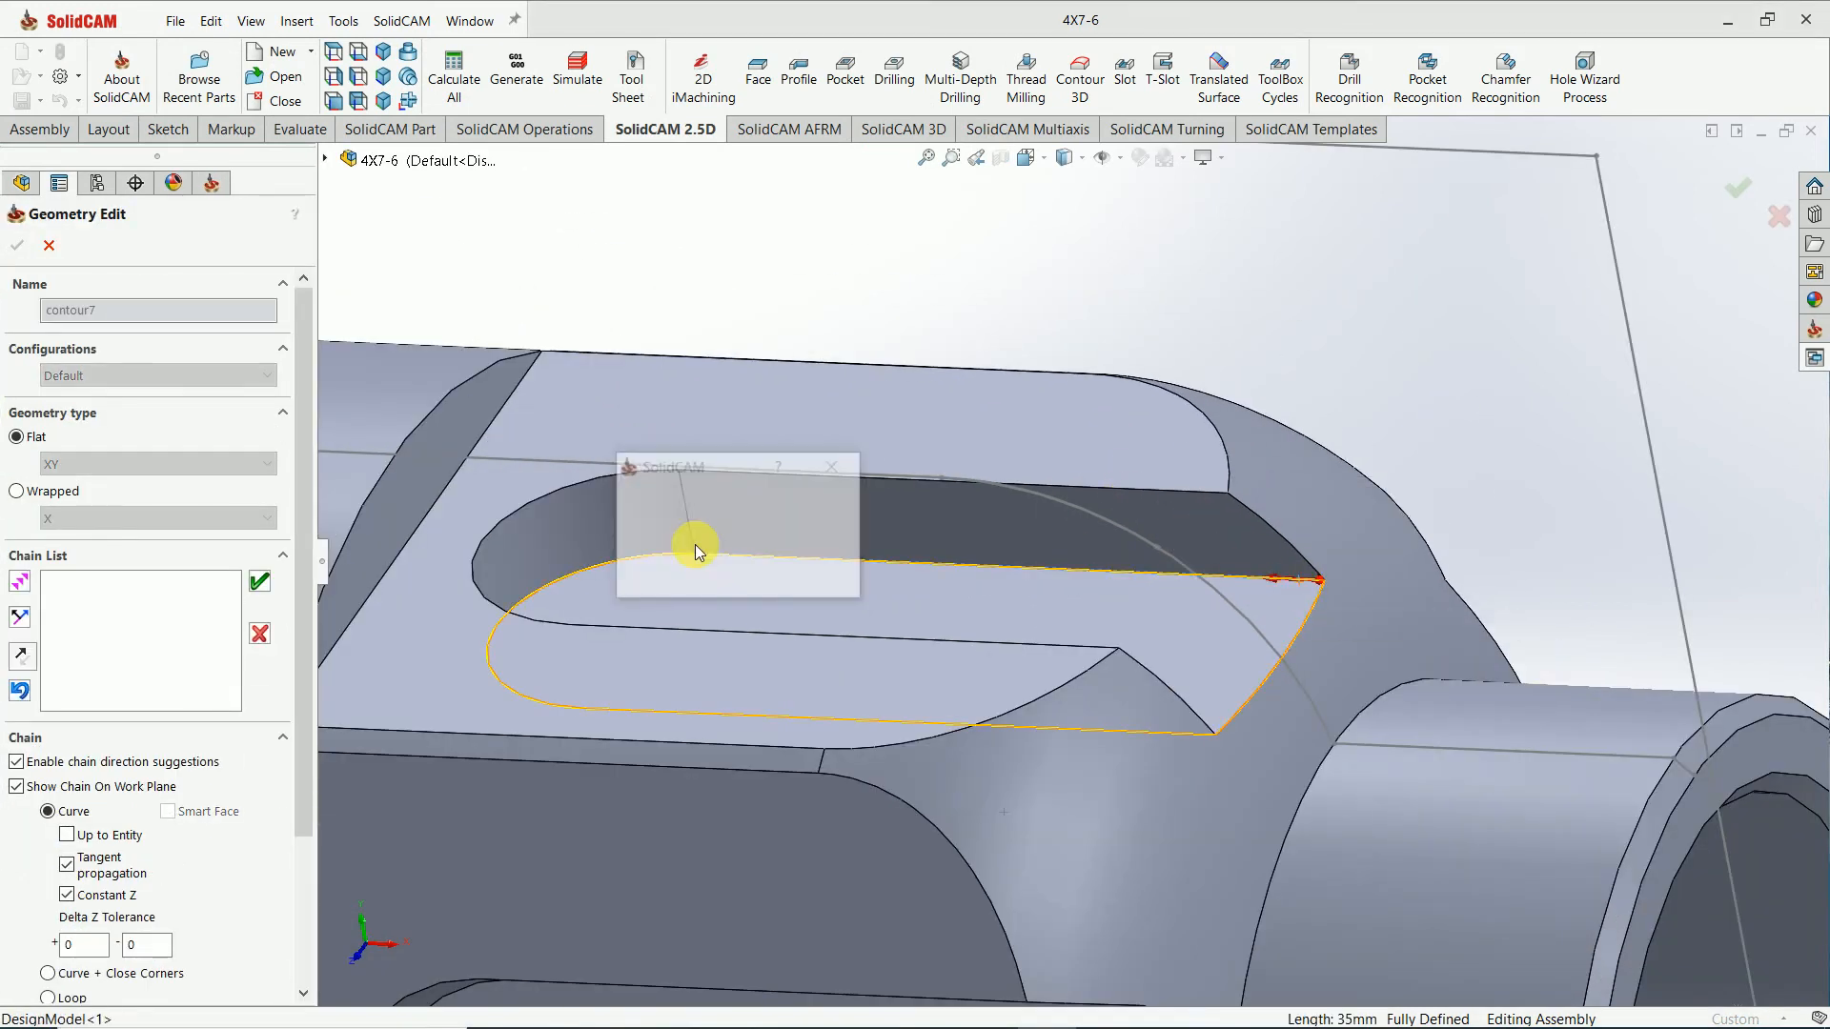
pyautogui.click(781, 548)
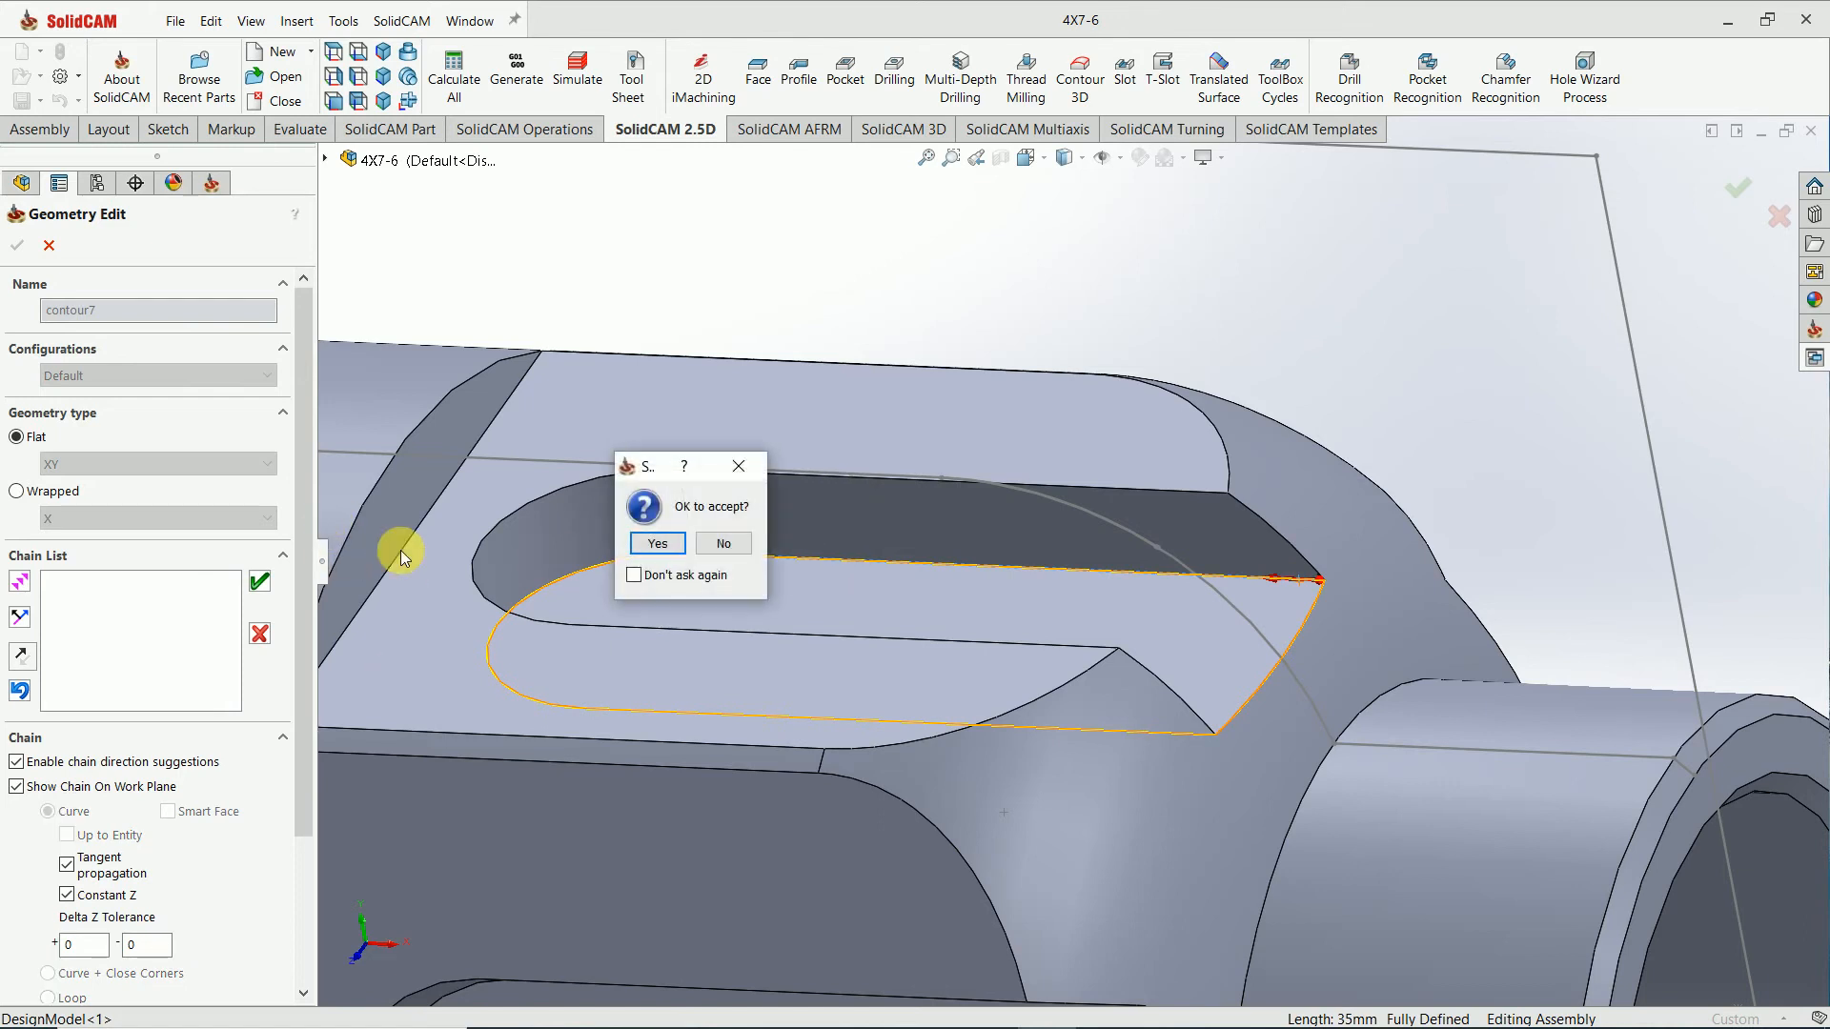
pyautogui.click(714, 546)
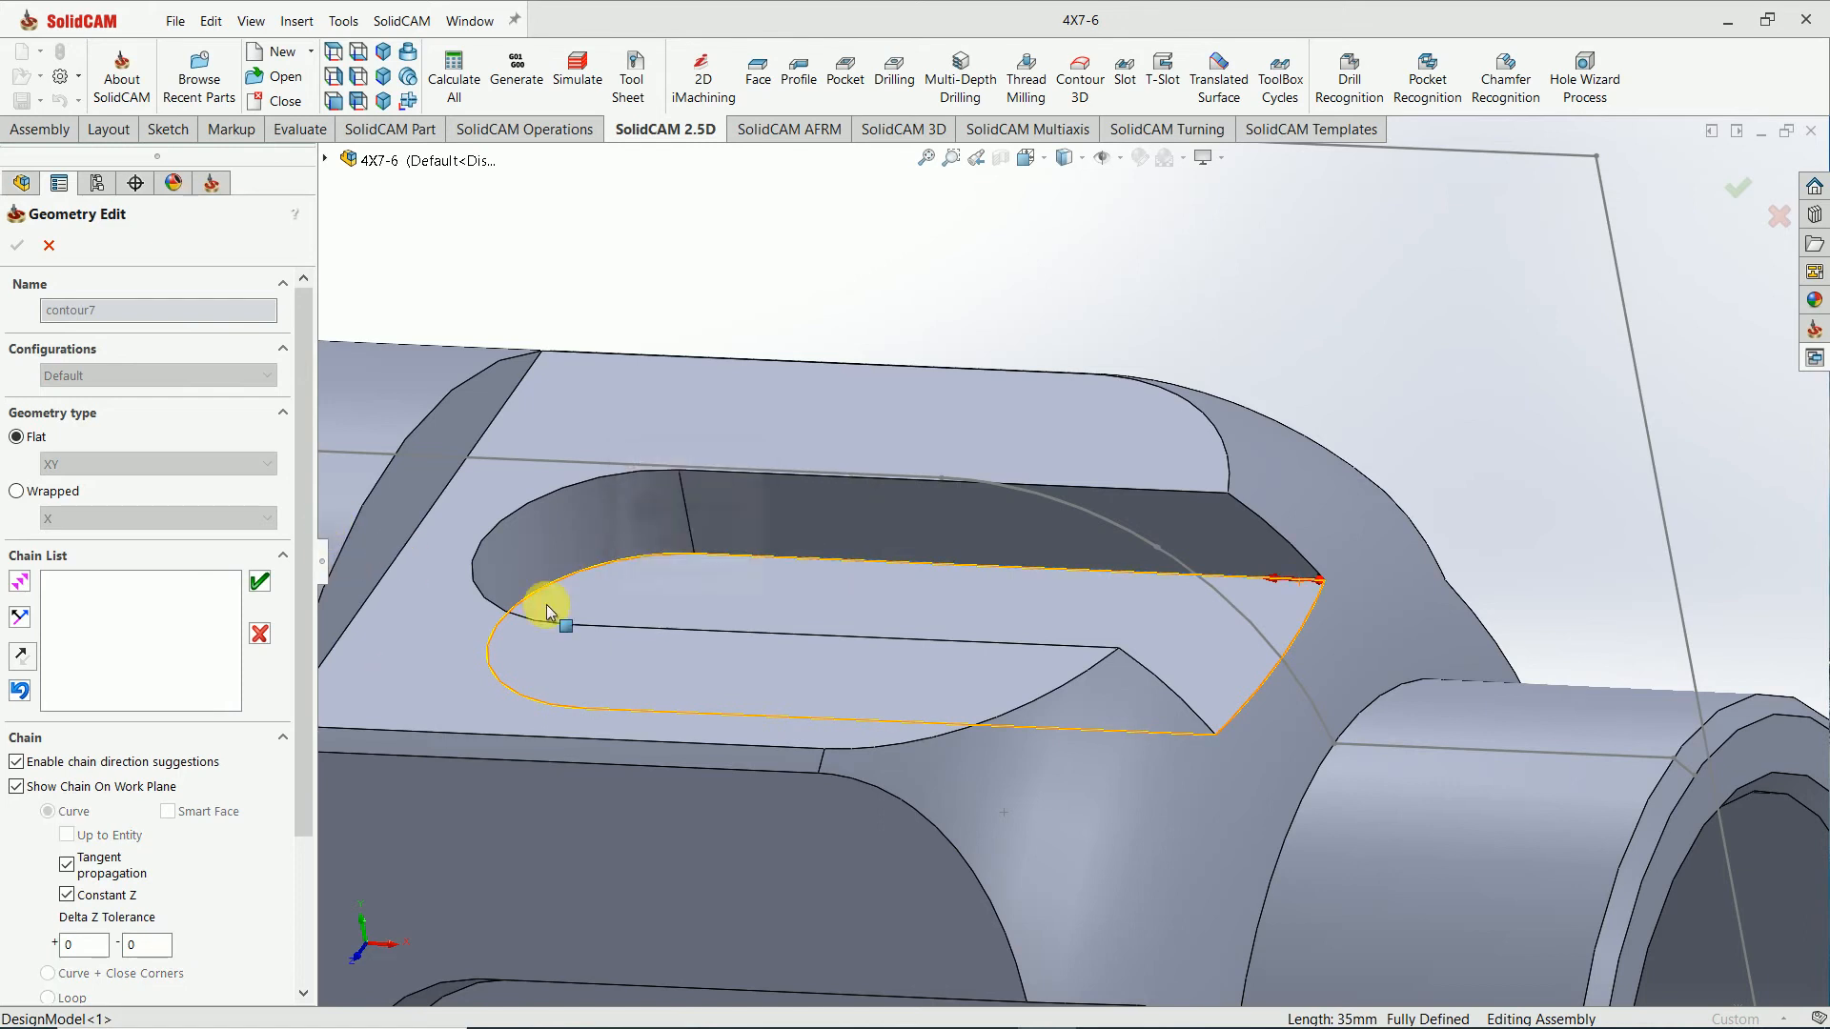
pyautogui.click(19, 694)
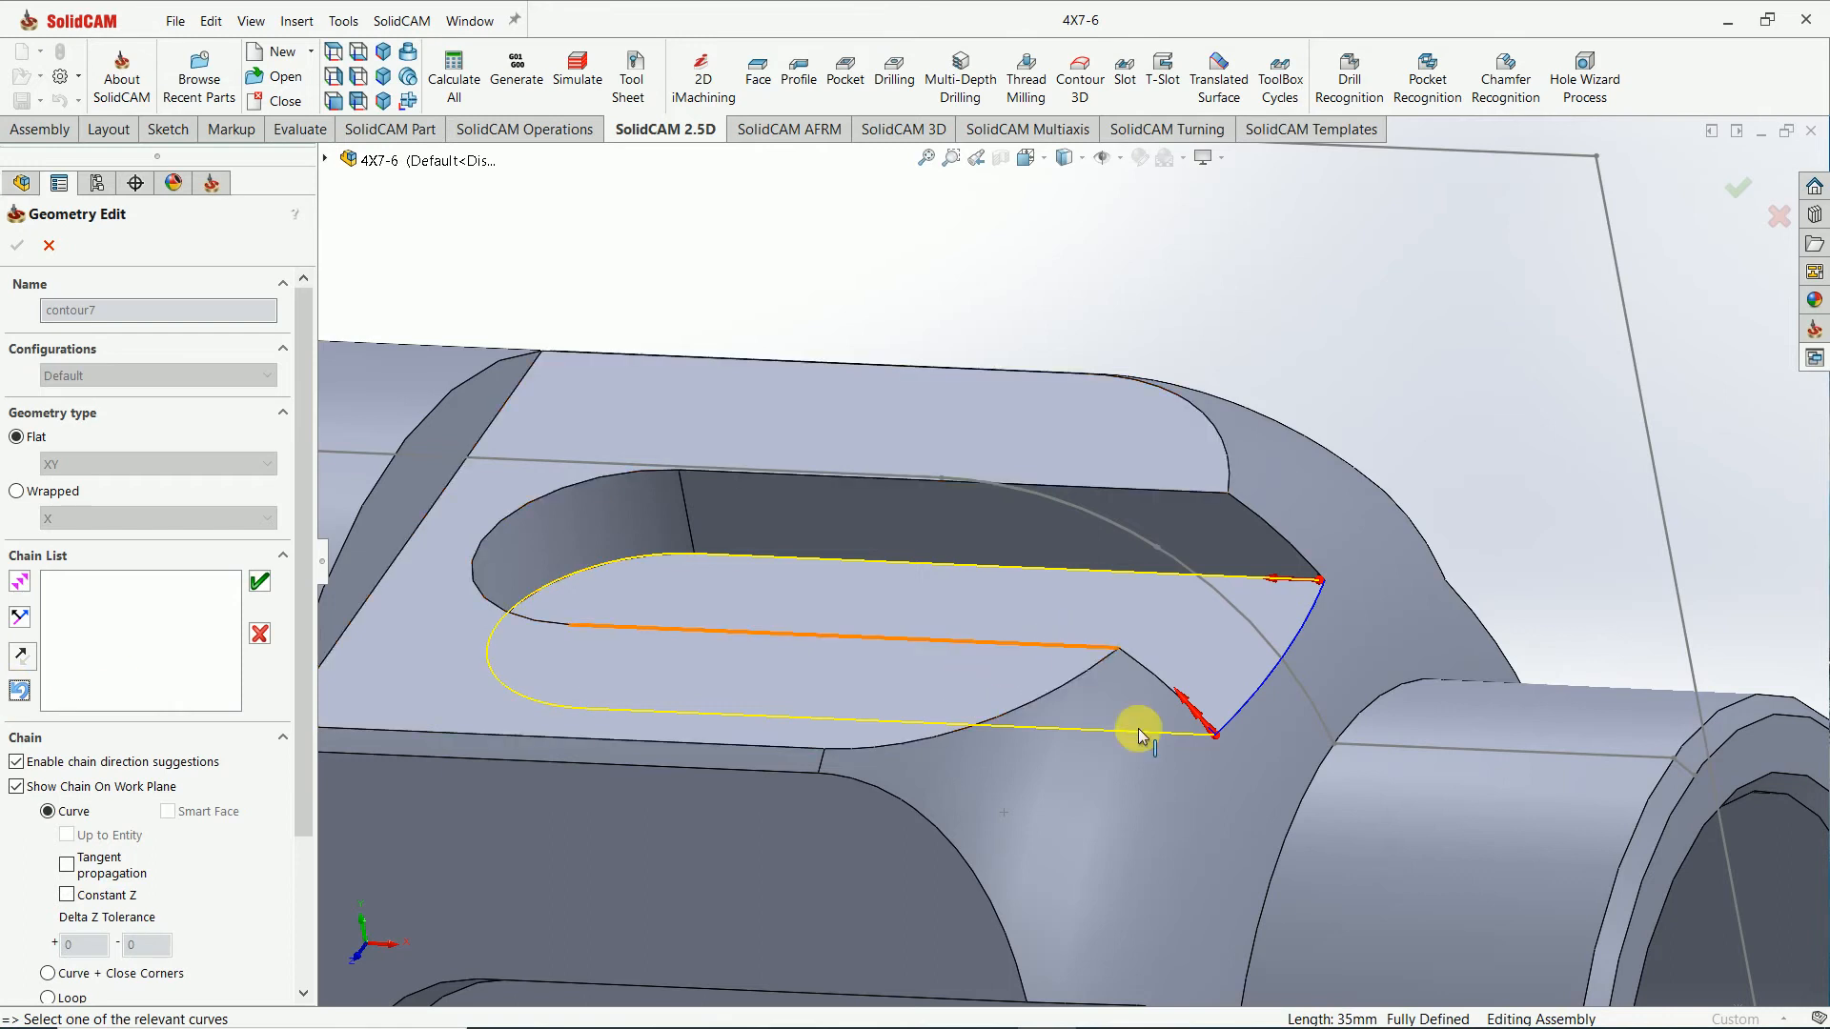
pyautogui.click(261, 581)
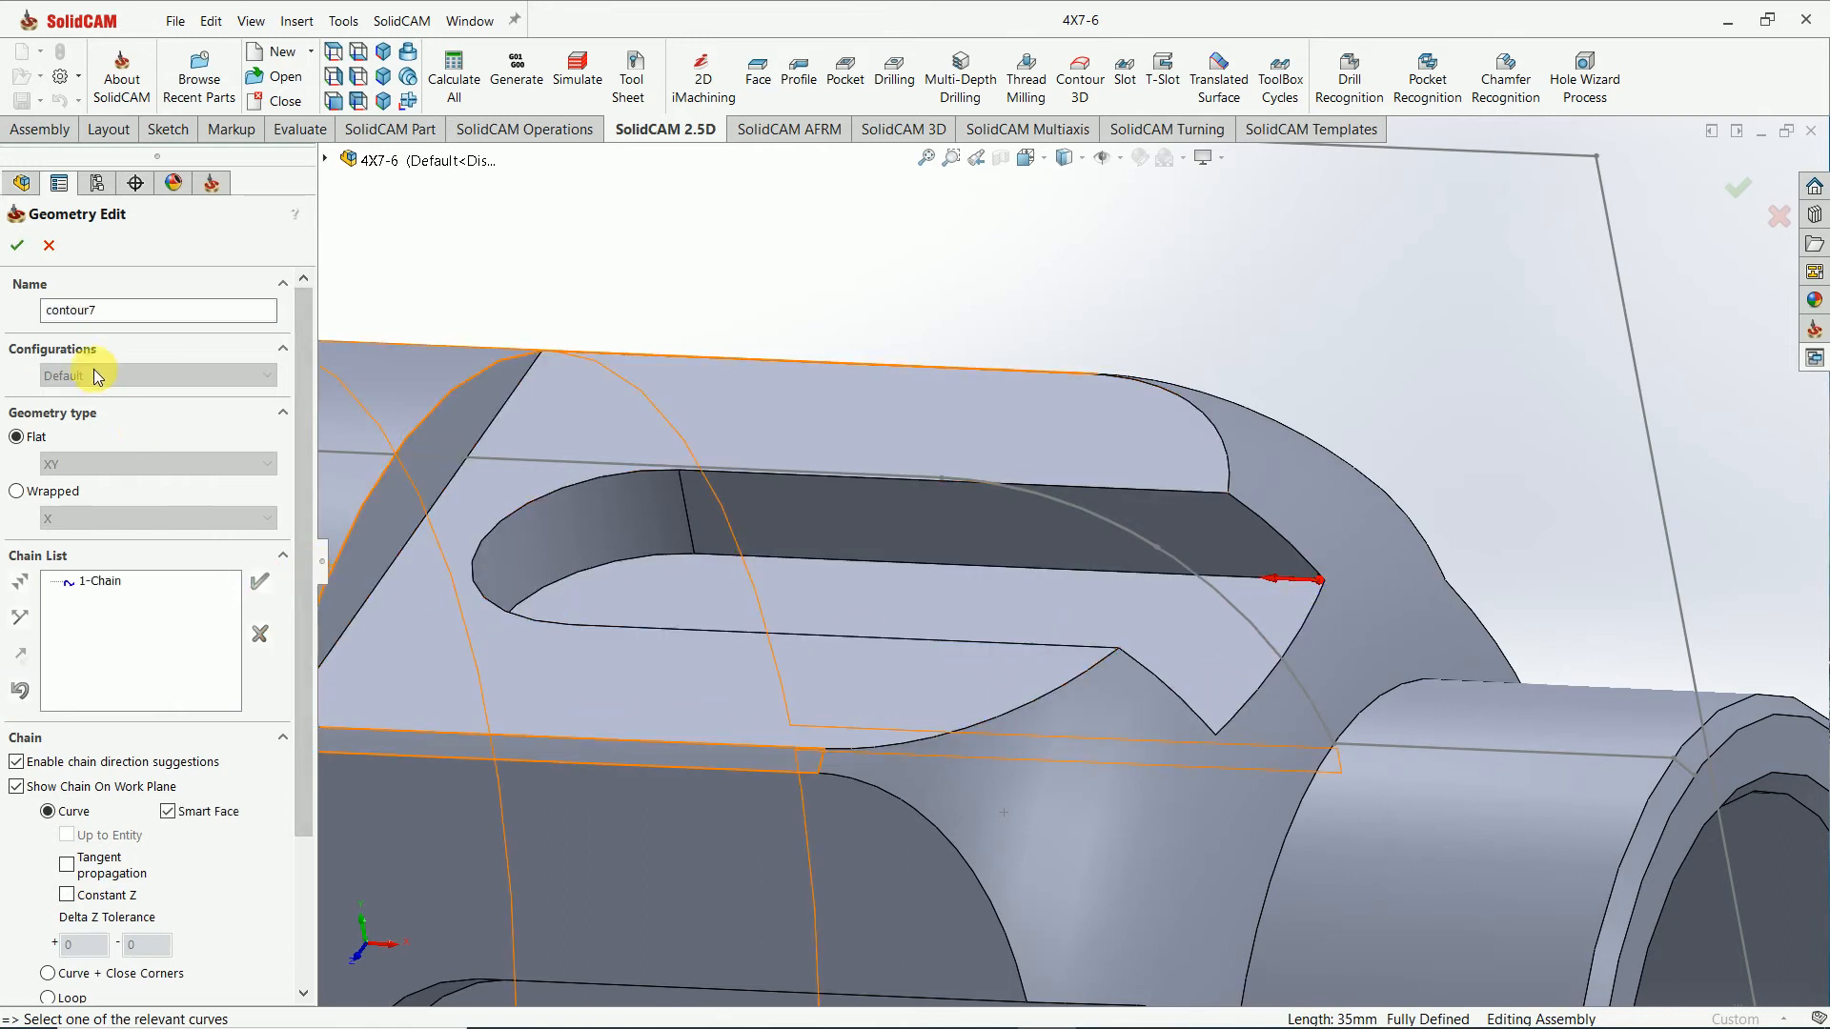
pyautogui.click(17, 245)
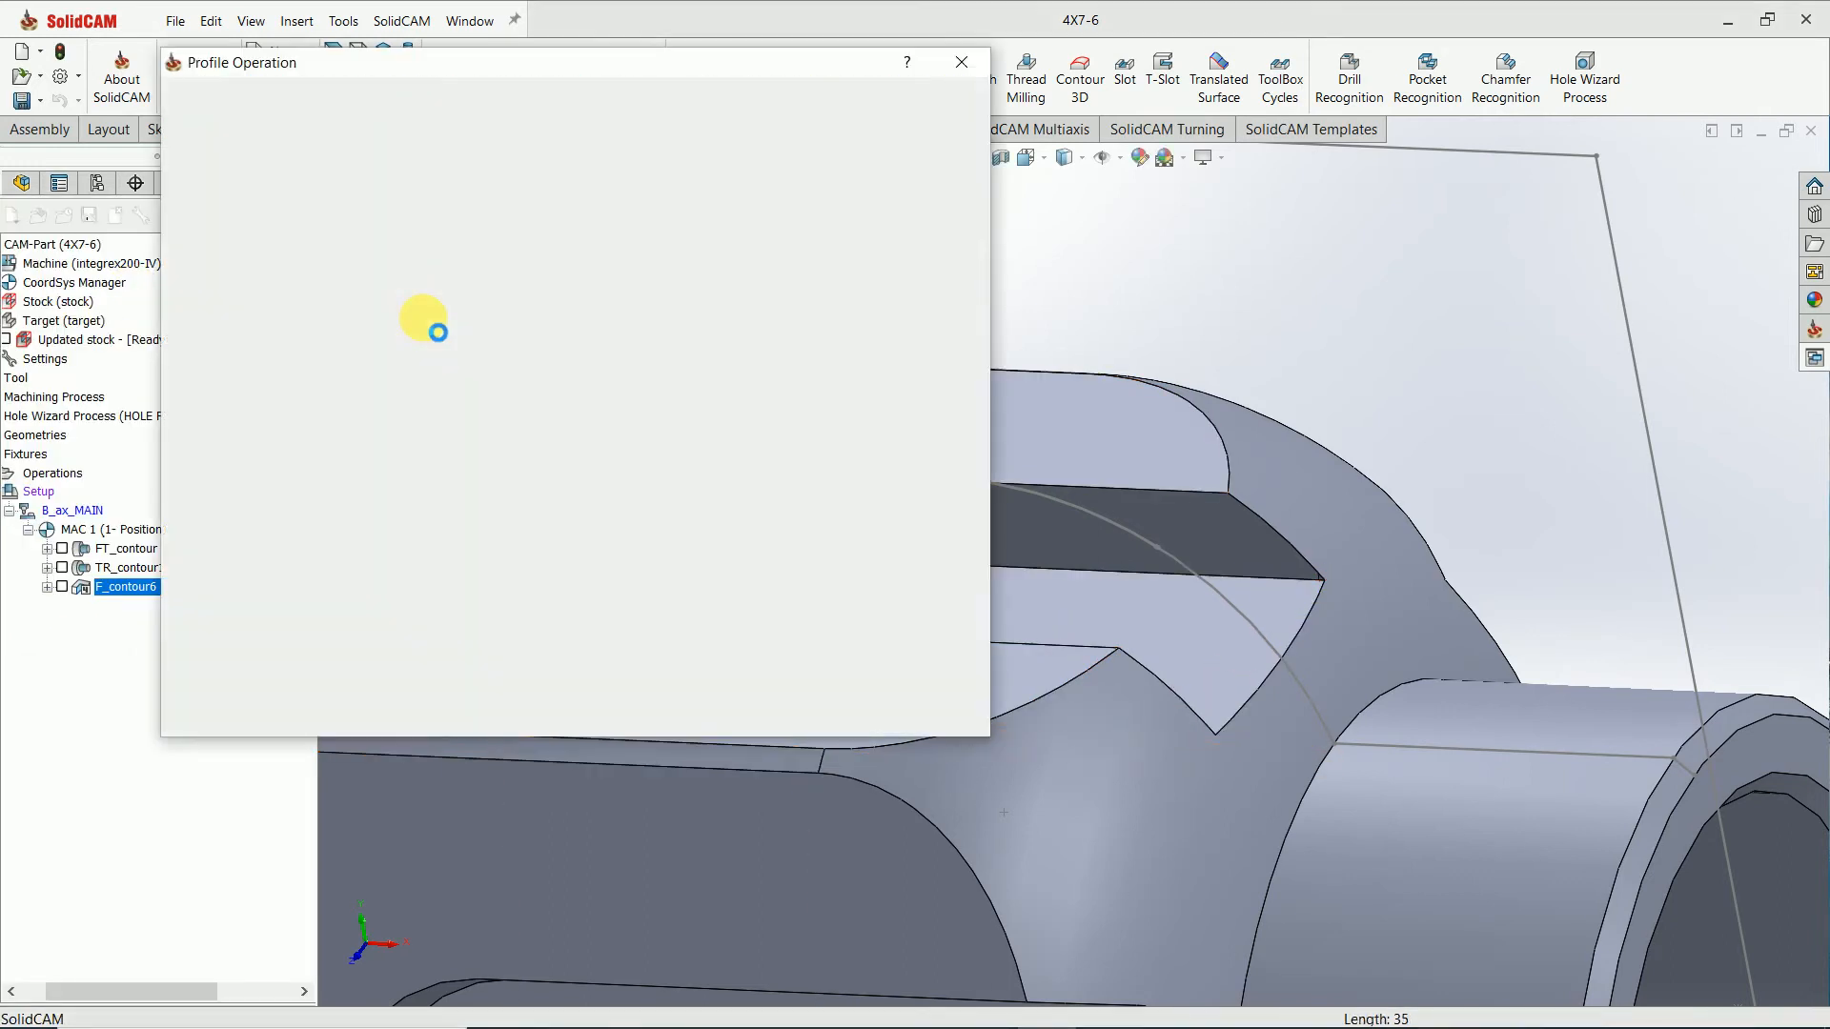
# Assign tool number 3, the 12 mm end mill, to the profile operation.
pyautogui.click(238, 178)
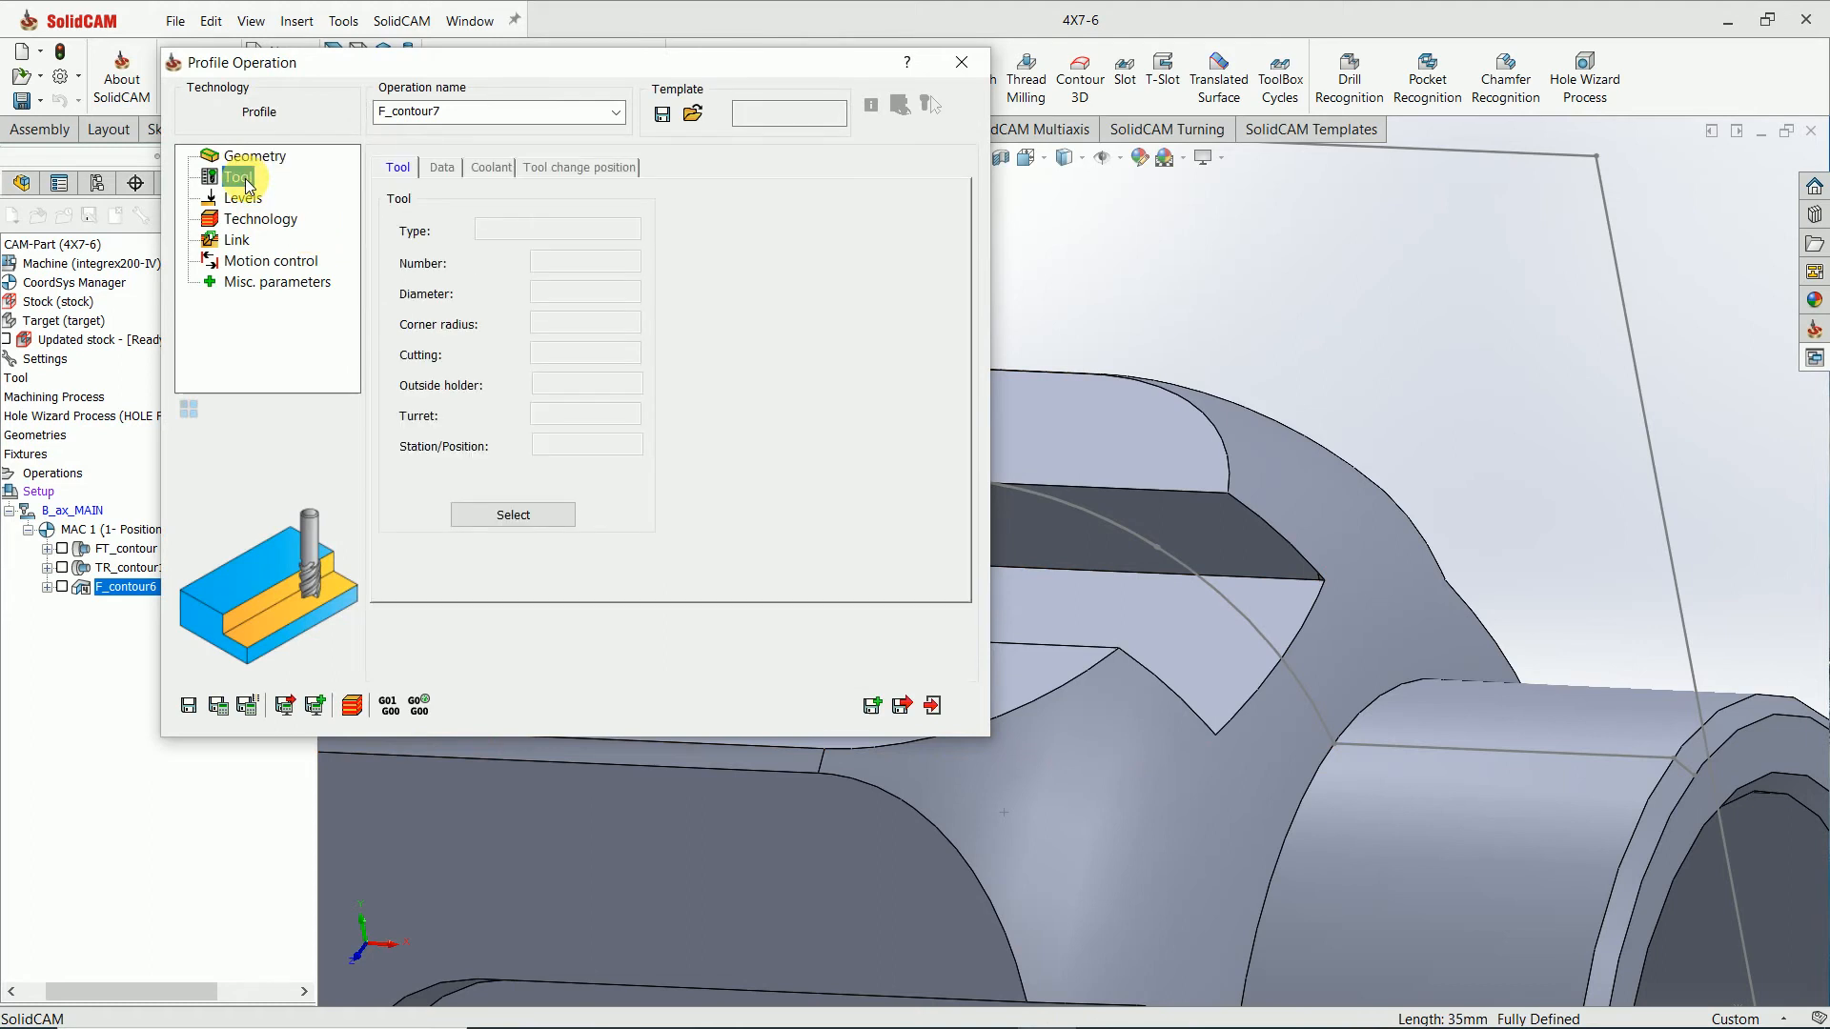
pyautogui.click(483, 516)
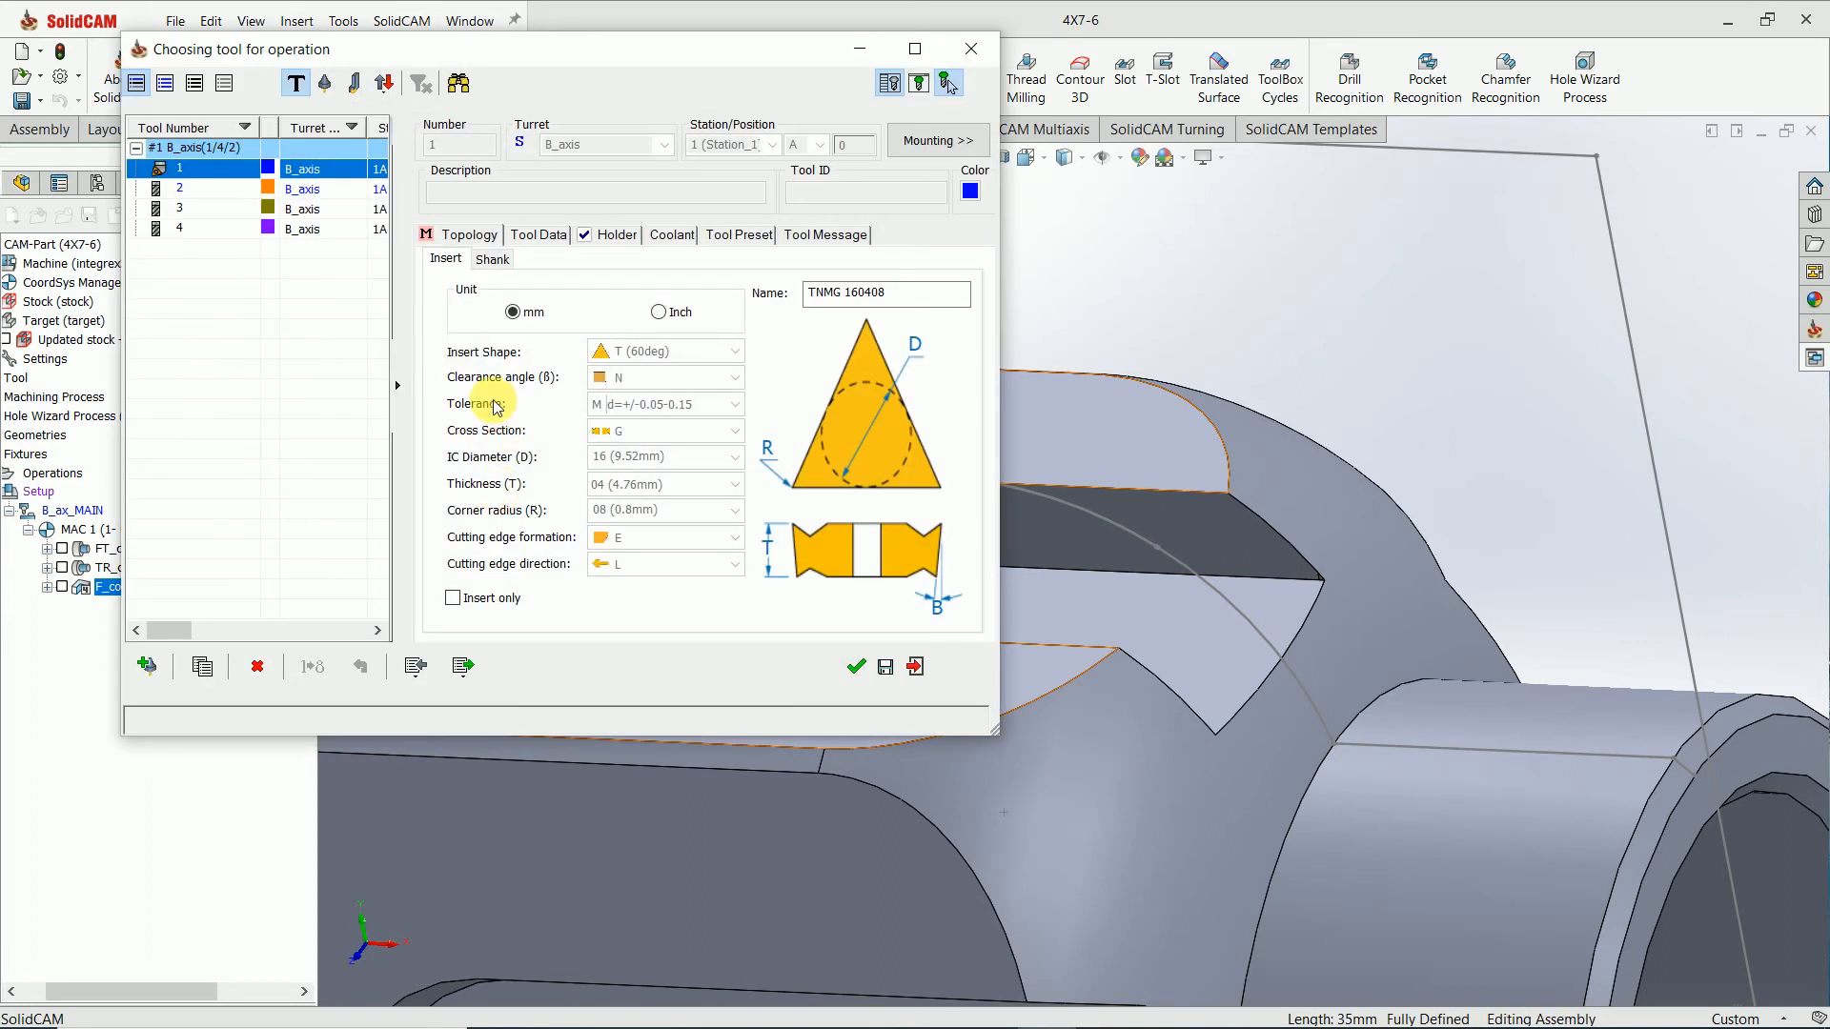
pyautogui.click(300, 210)
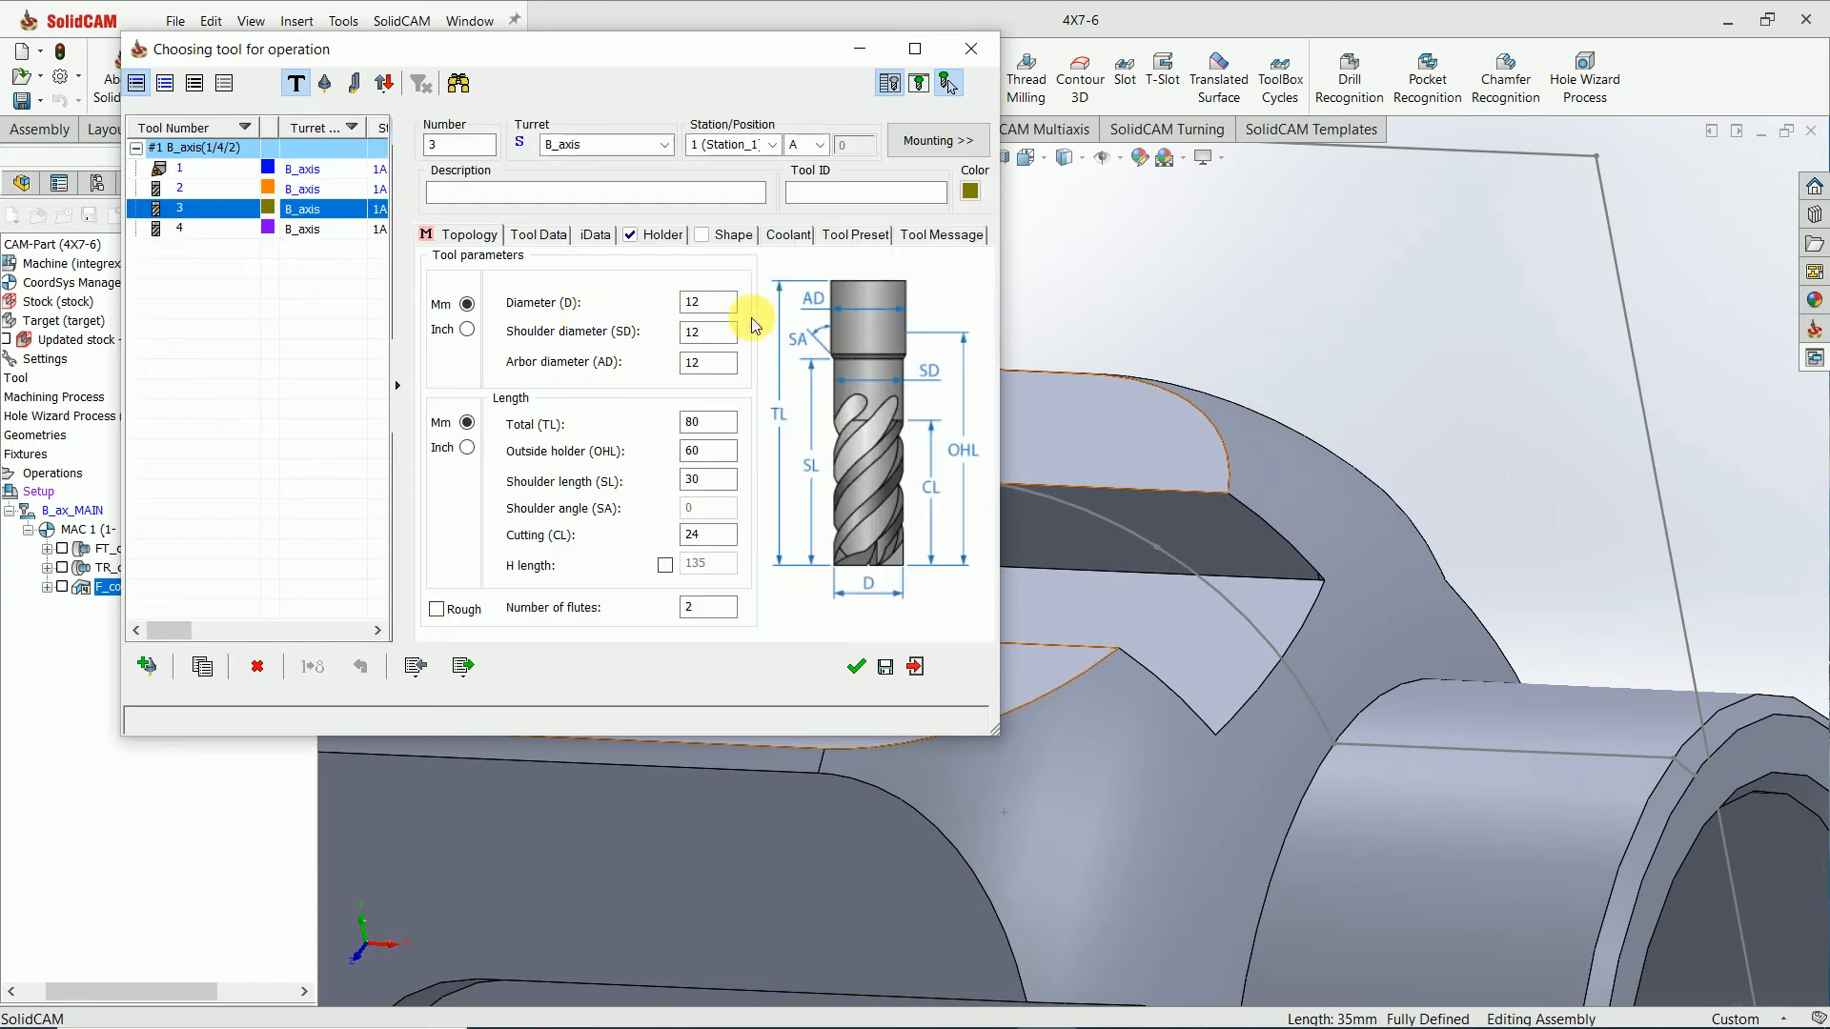
pyautogui.click(713, 303)
pyautogui.click(856, 666)
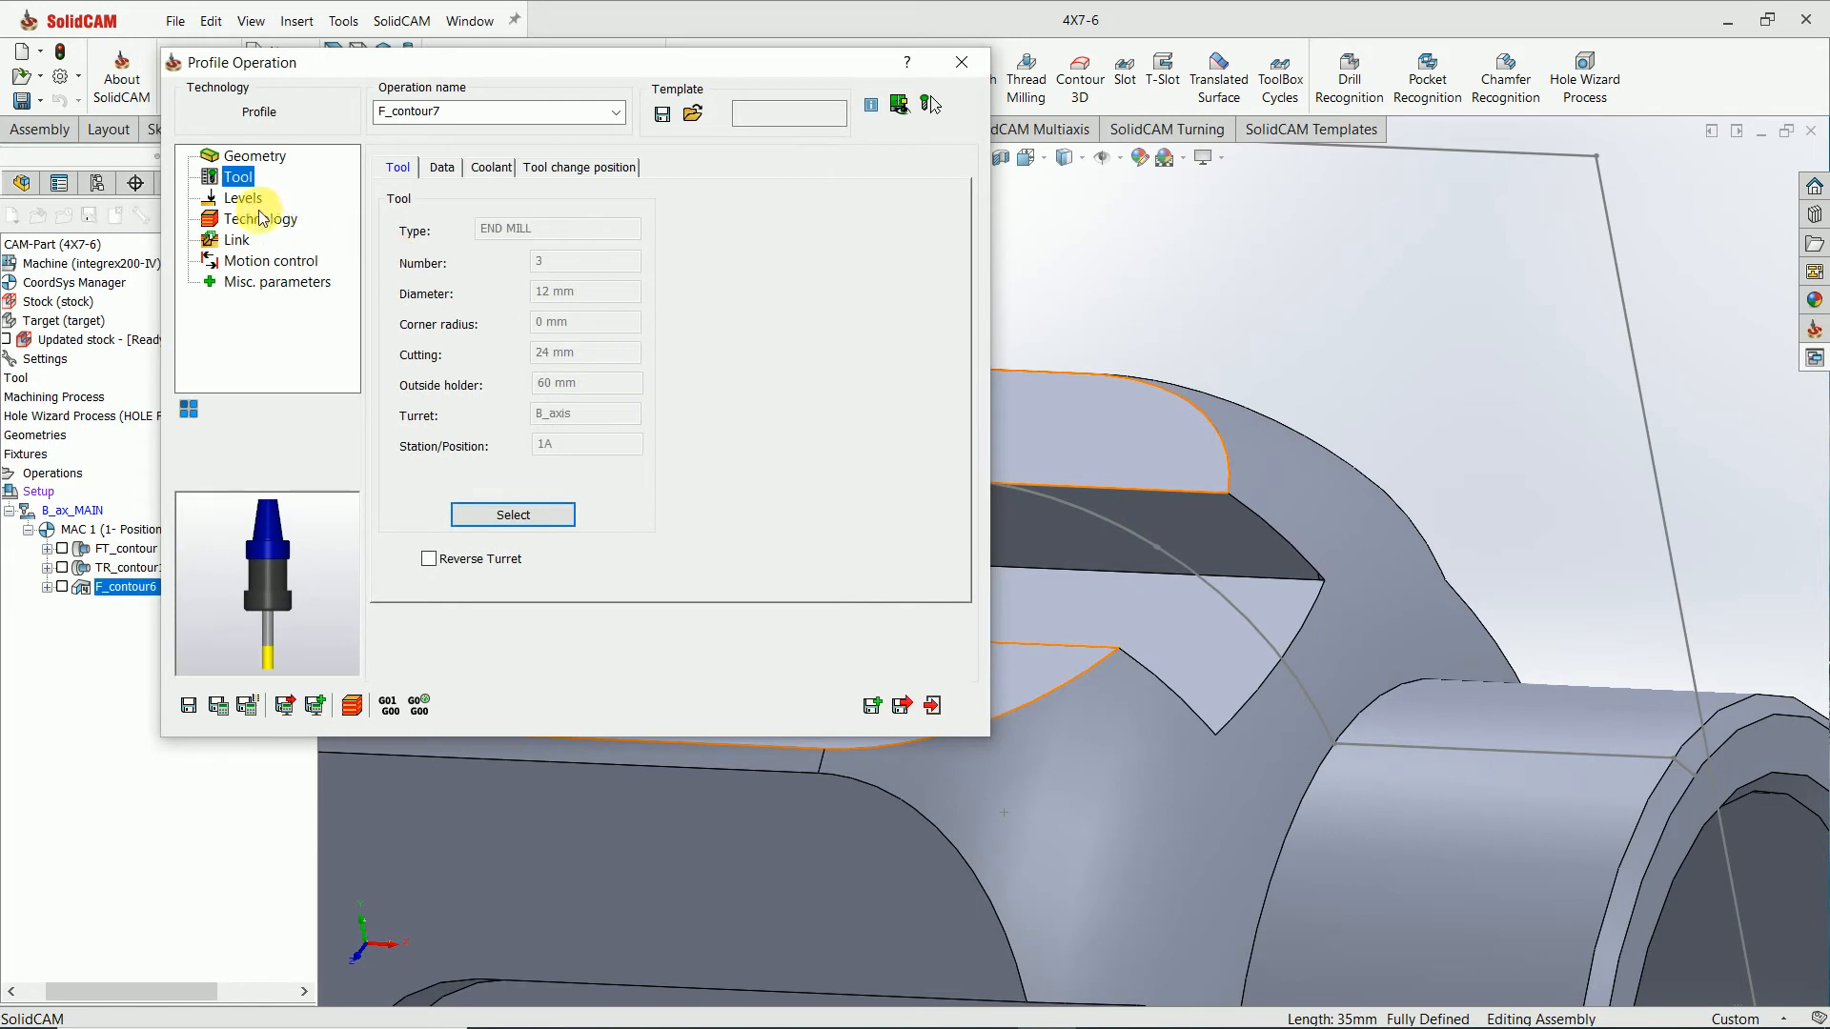
# Set the upper level from the flat face around the slot and the profile depth from the slot's floor.
pyautogui.click(249, 202)
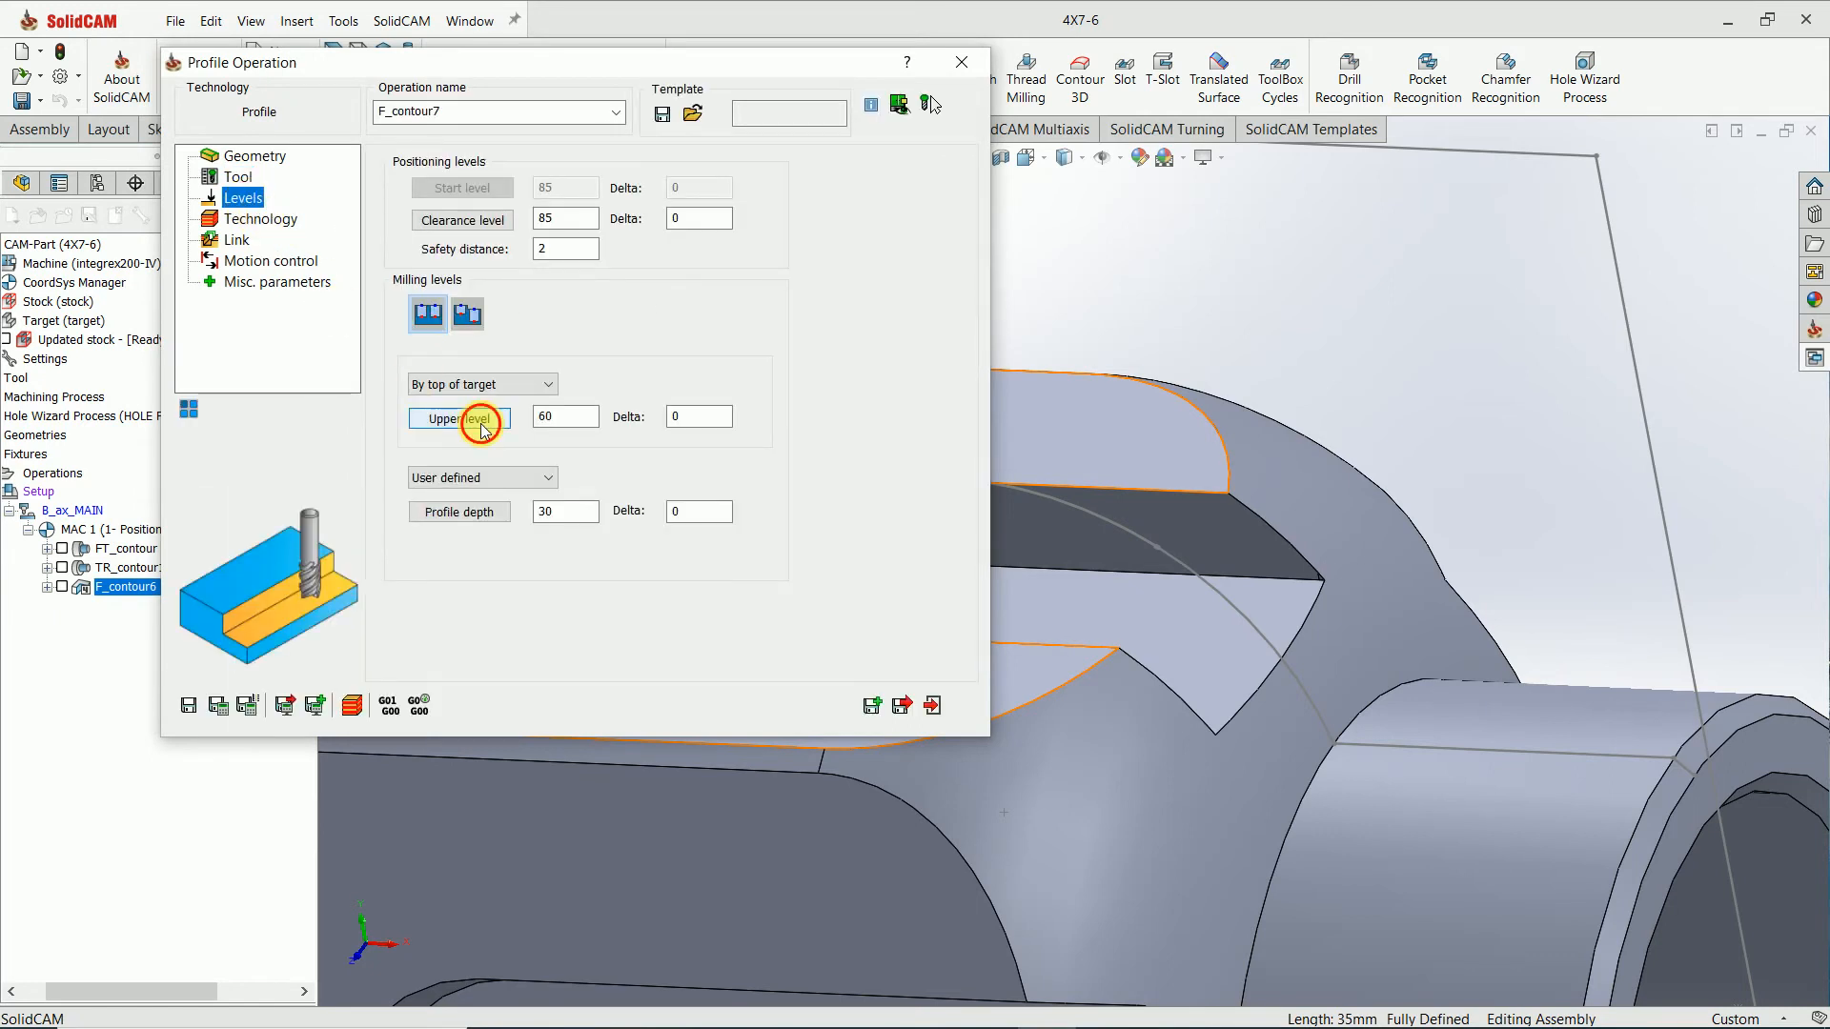
pyautogui.click(480, 419)
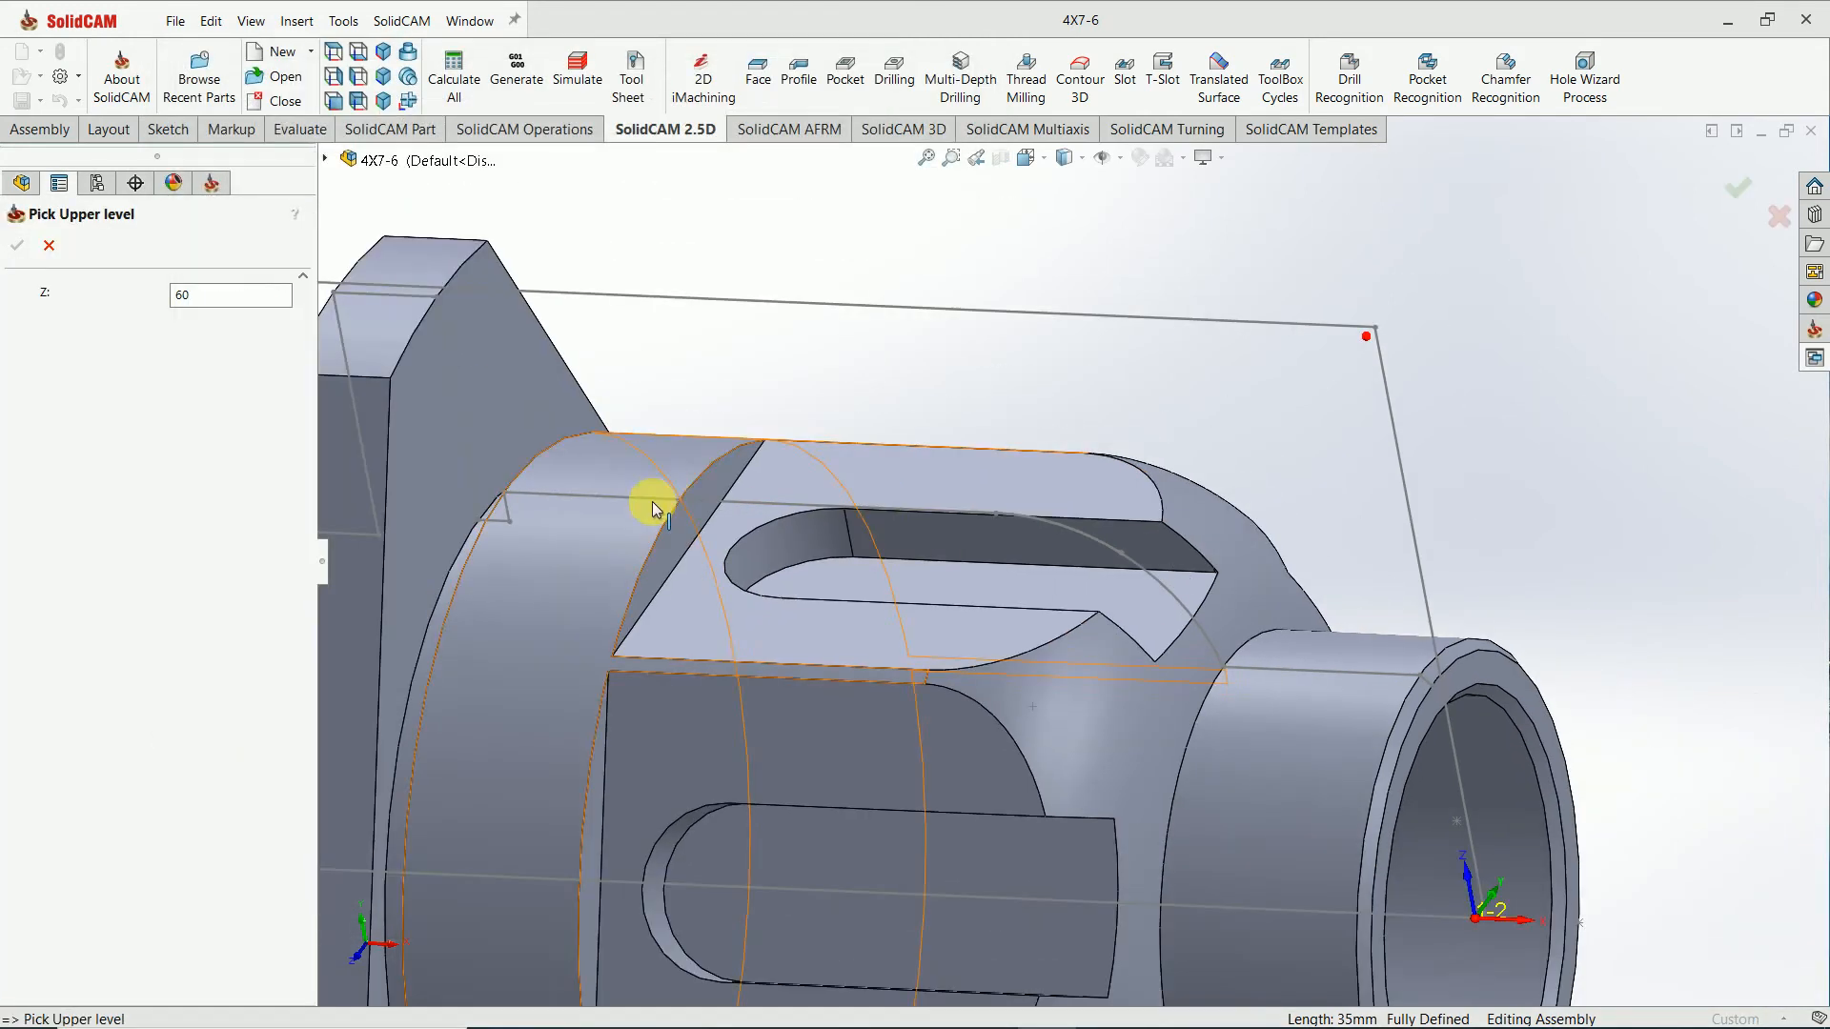
pyautogui.click(709, 545)
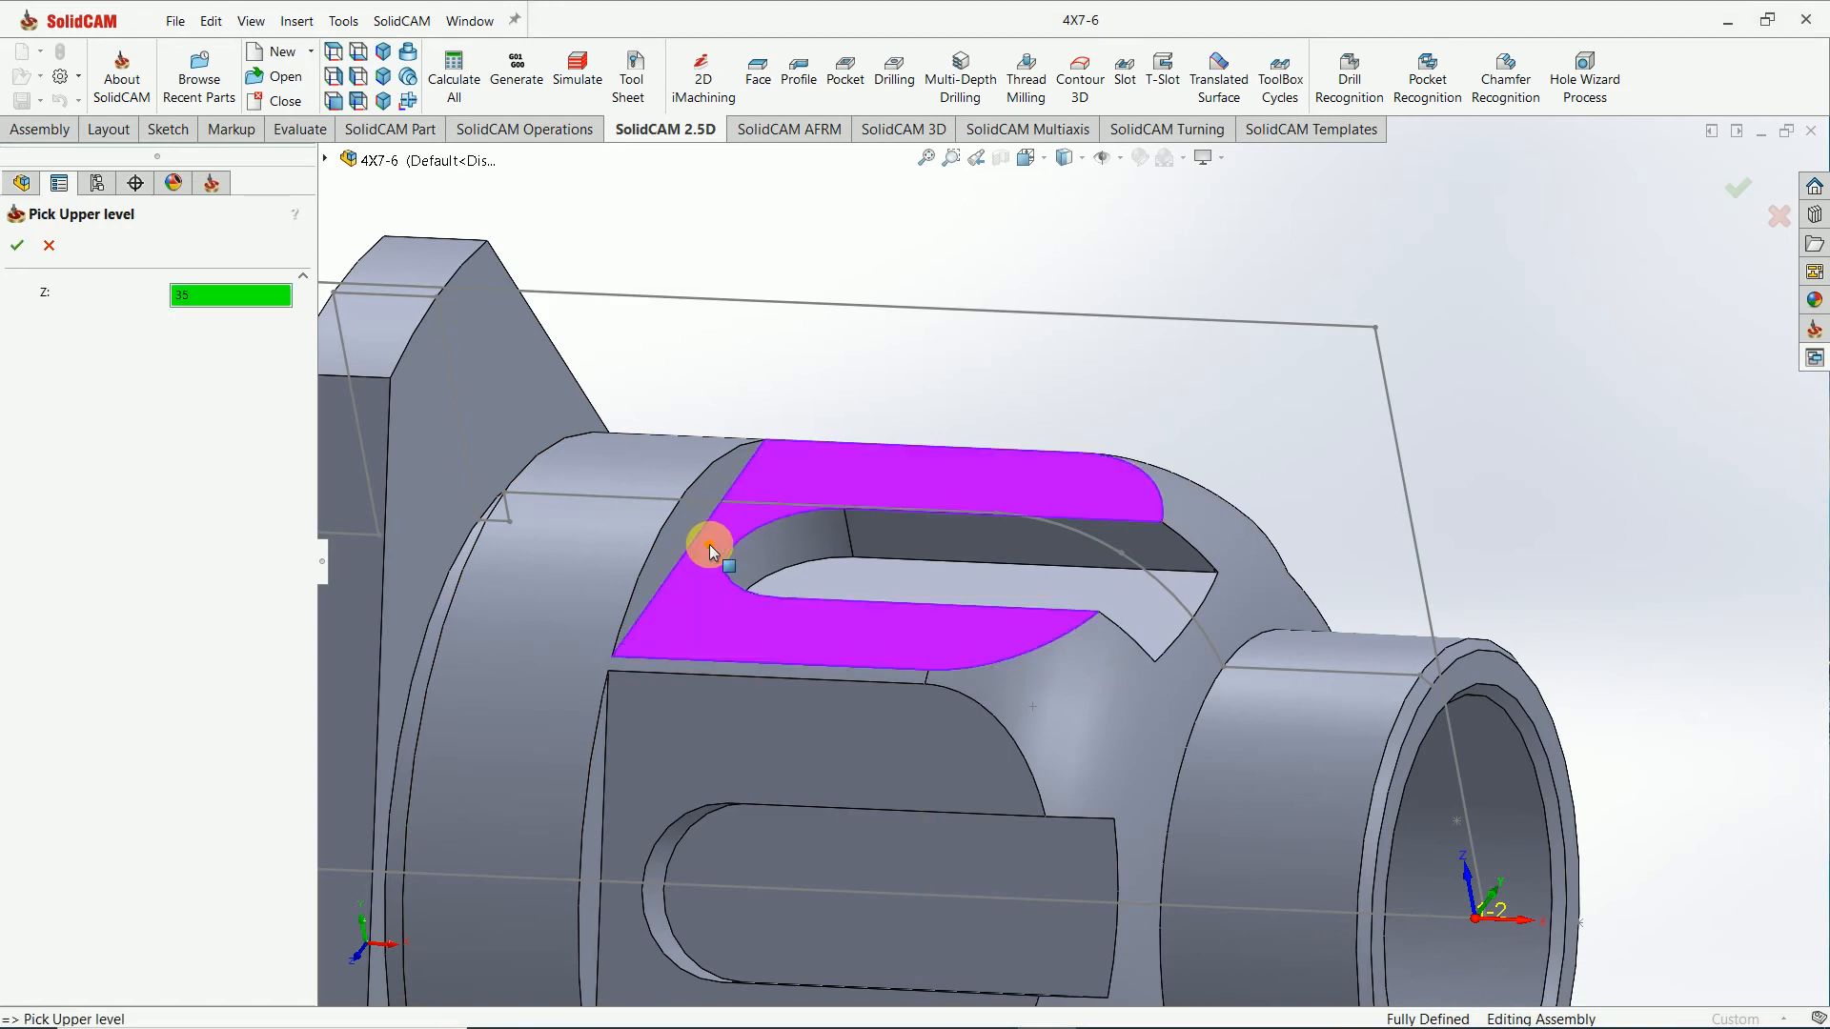
pyautogui.click(19, 246)
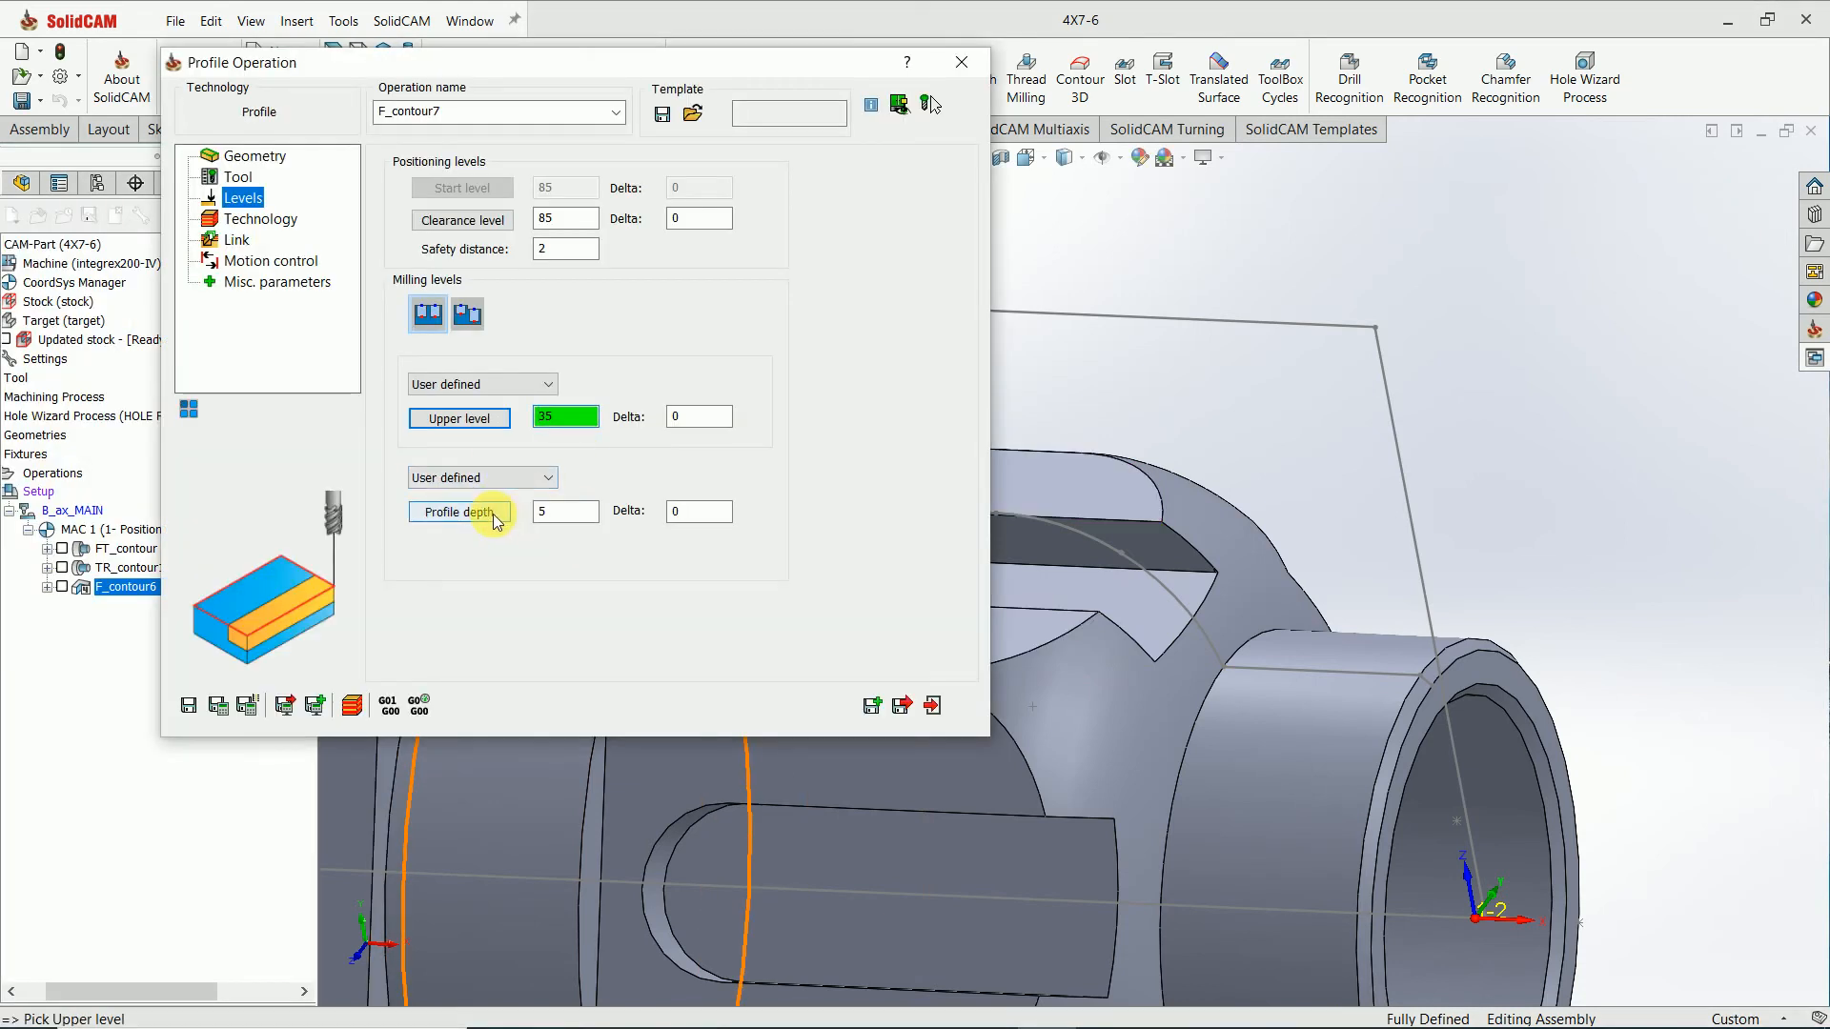
pyautogui.click(495, 516)
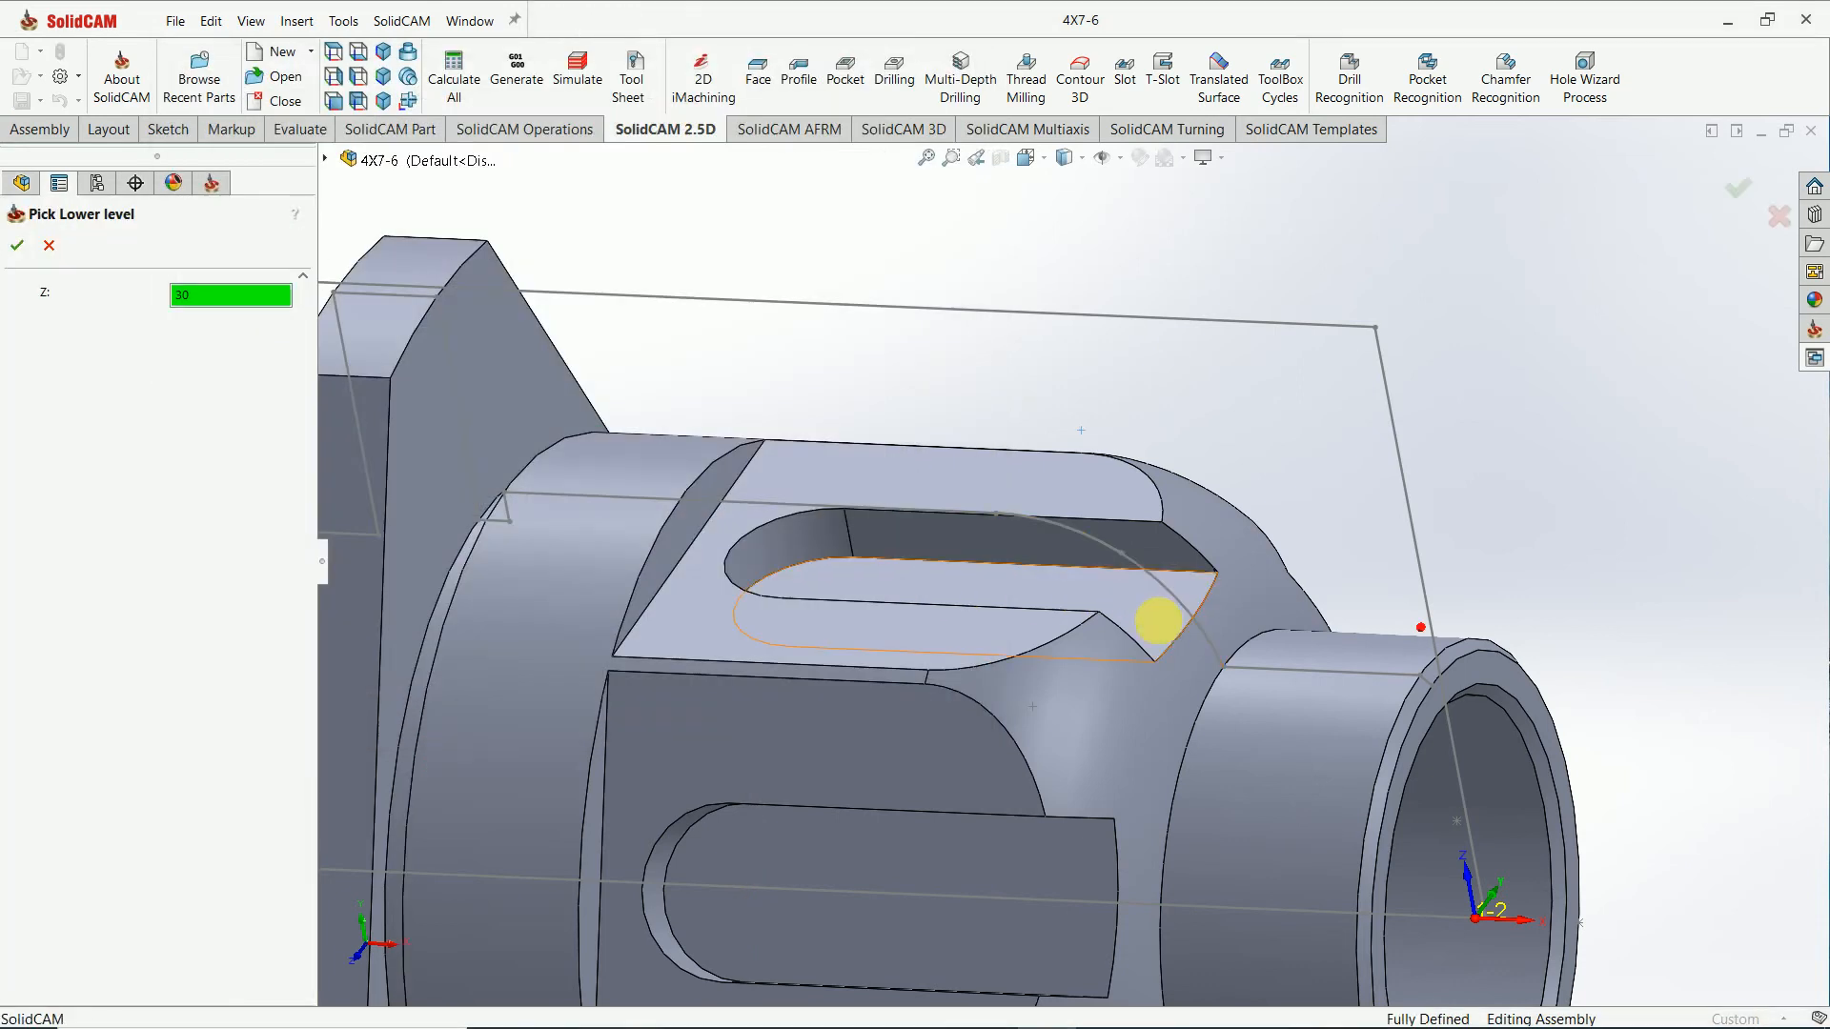
pyautogui.click(1158, 620)
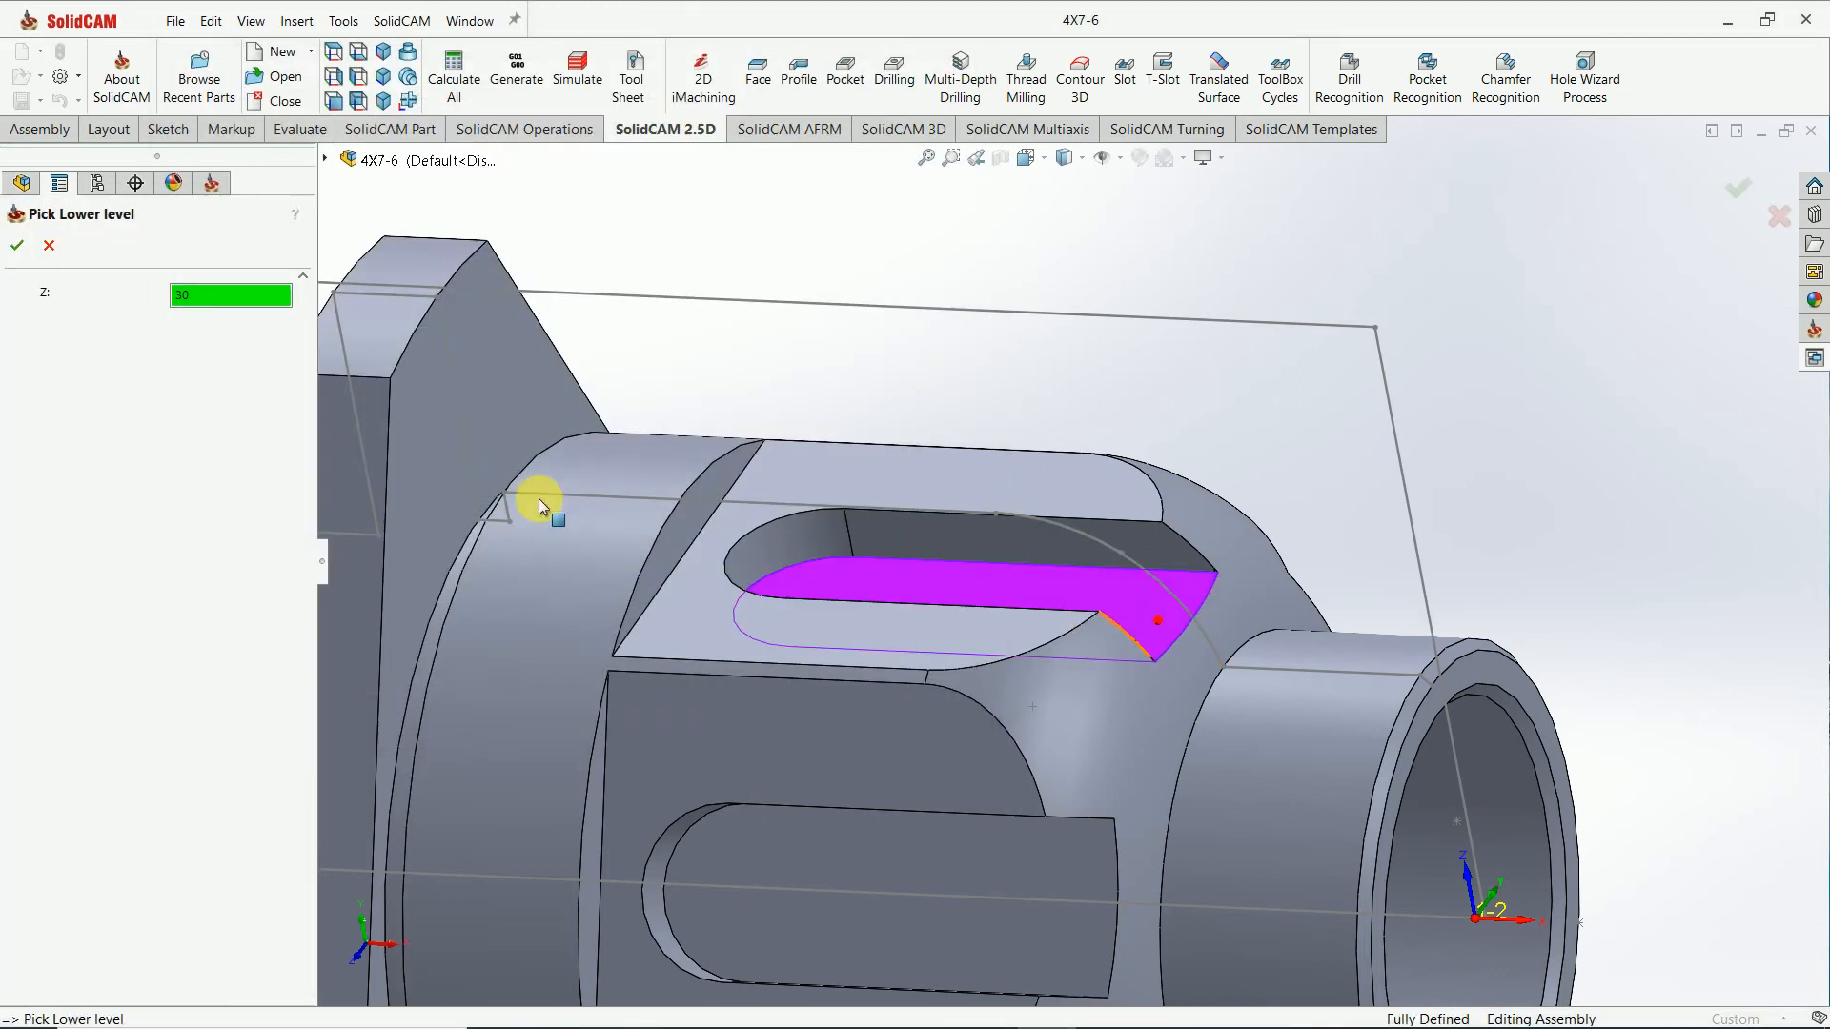
pyautogui.click(16, 248)
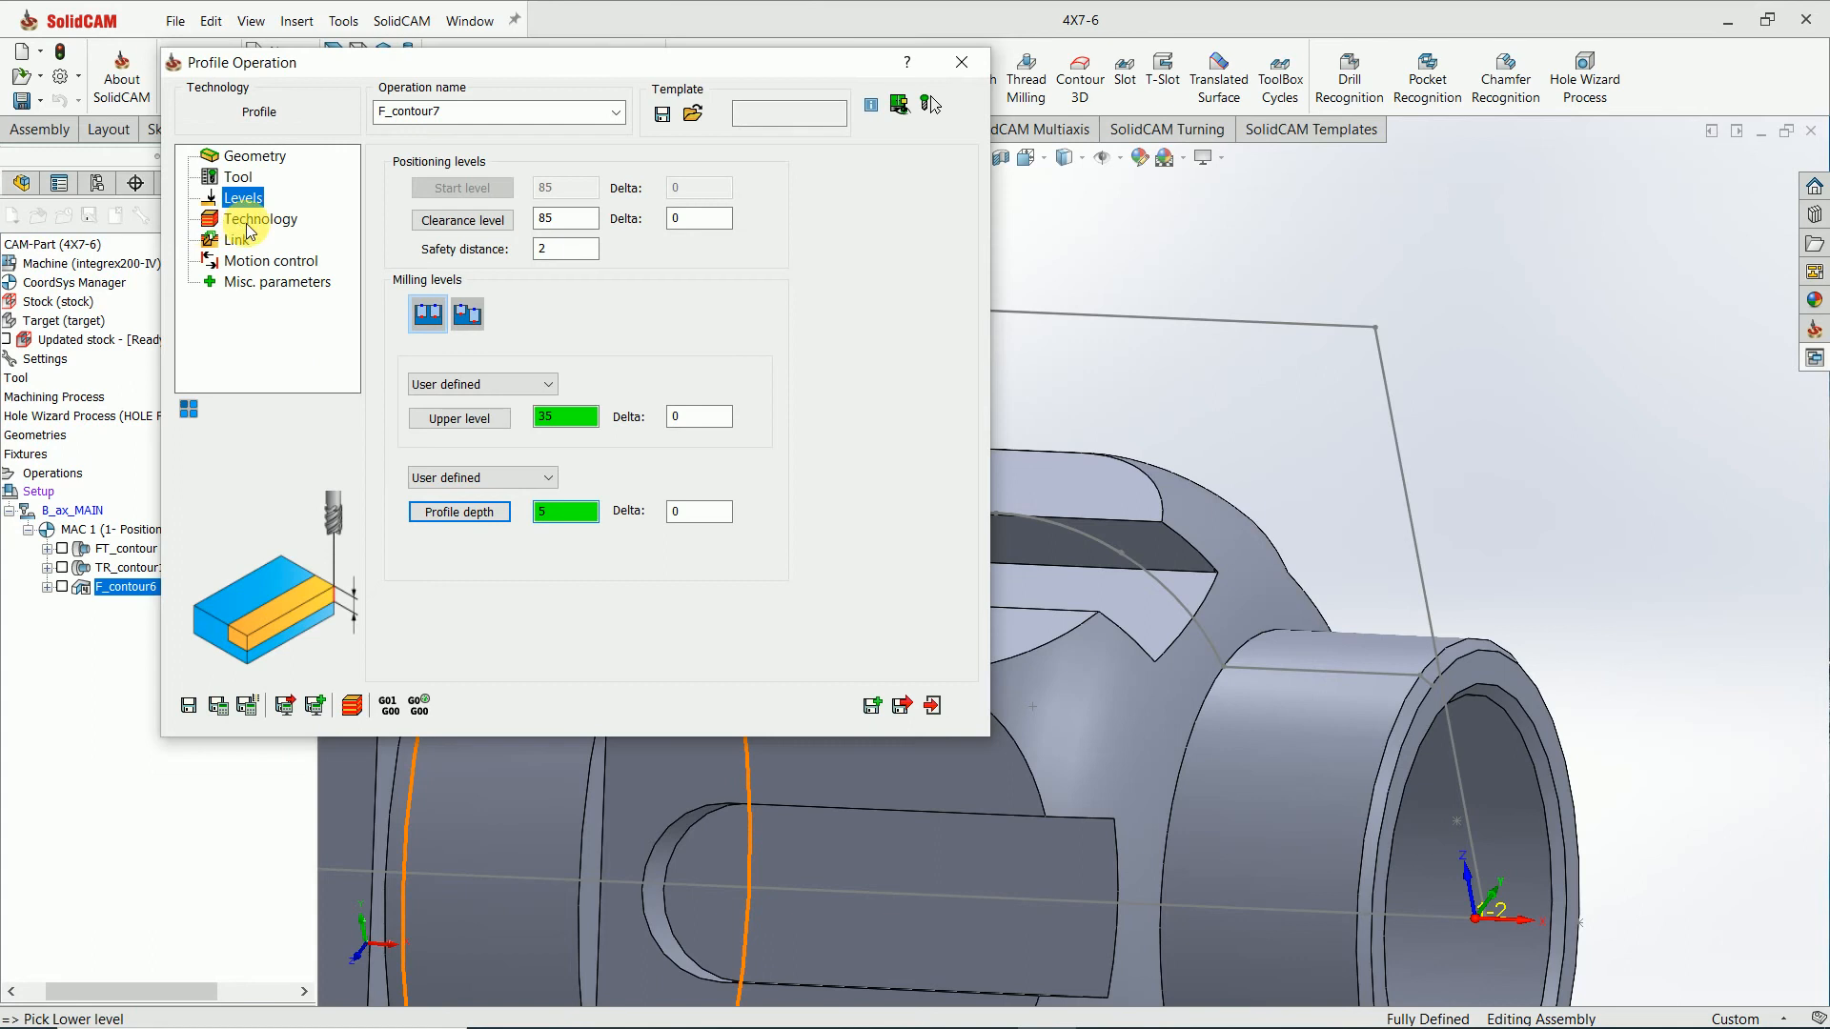
# Preview the chain with the Right tool side but keep Left, and set Zigzag depth cutting with a 0.5 finish step down.
pyautogui.click(254, 220)
pyautogui.click(599, 238)
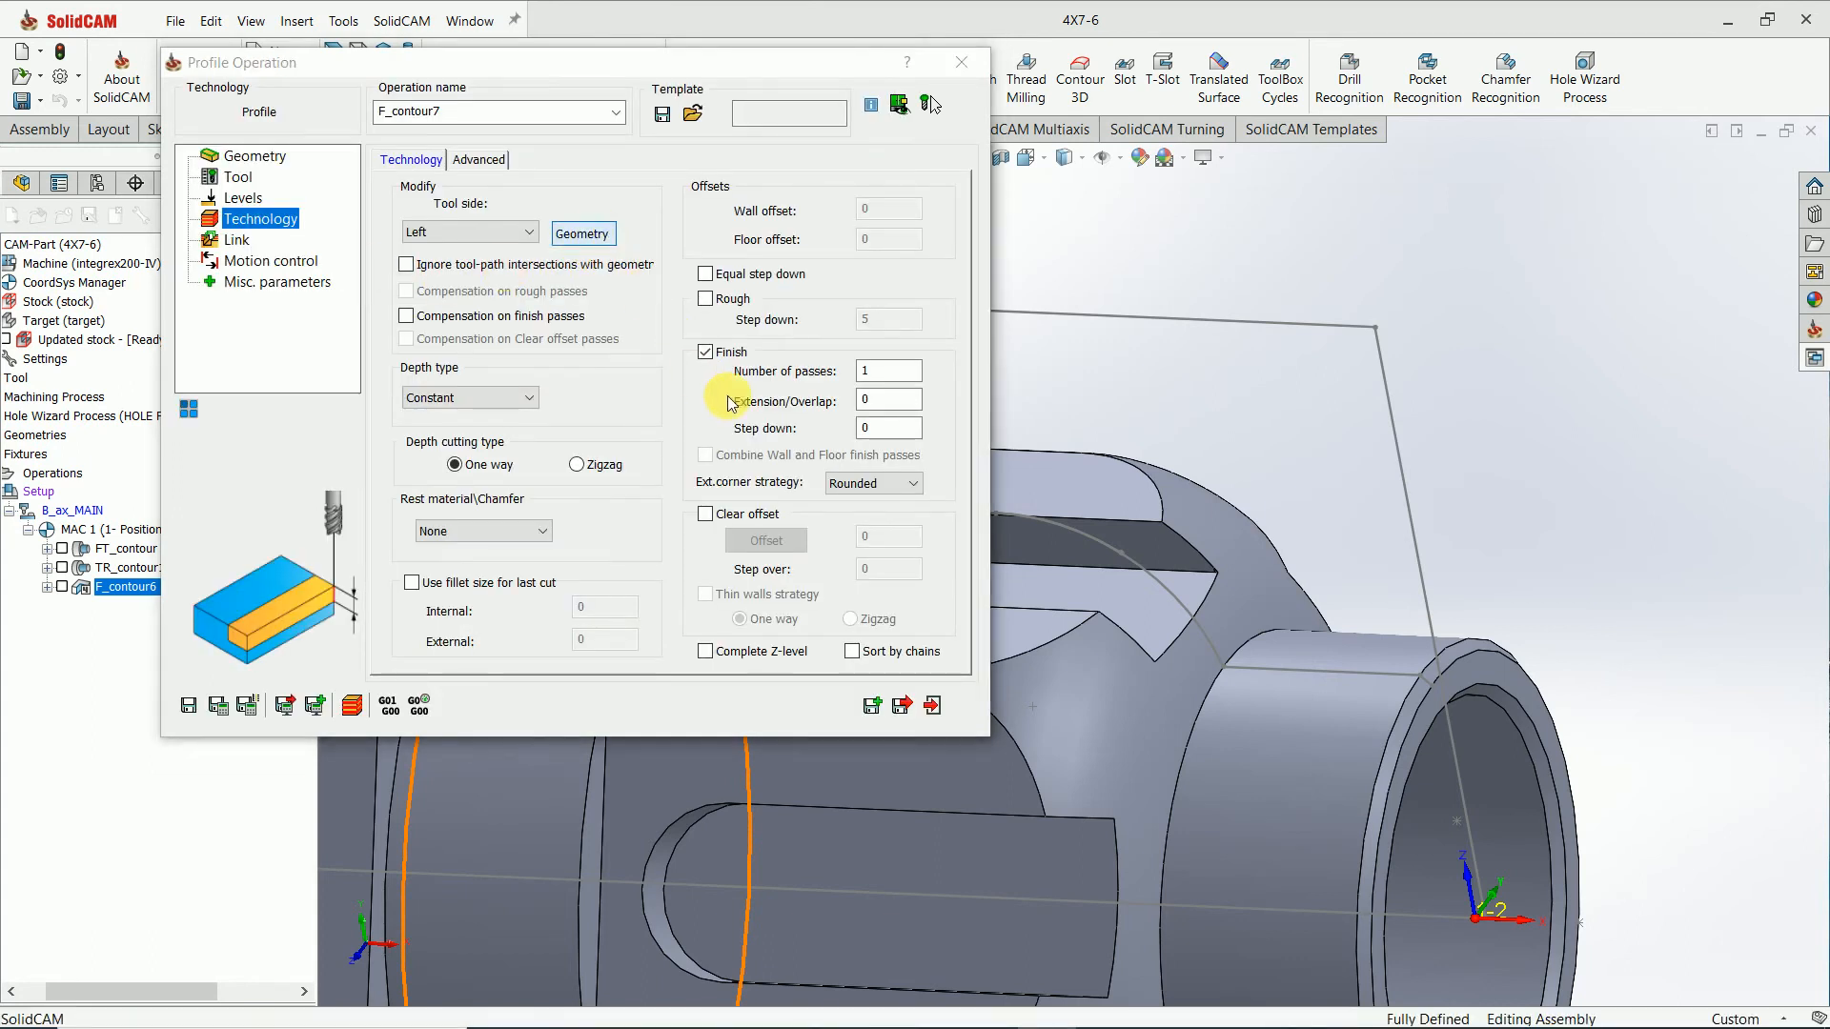
pyautogui.scroll(5, 902, 500)
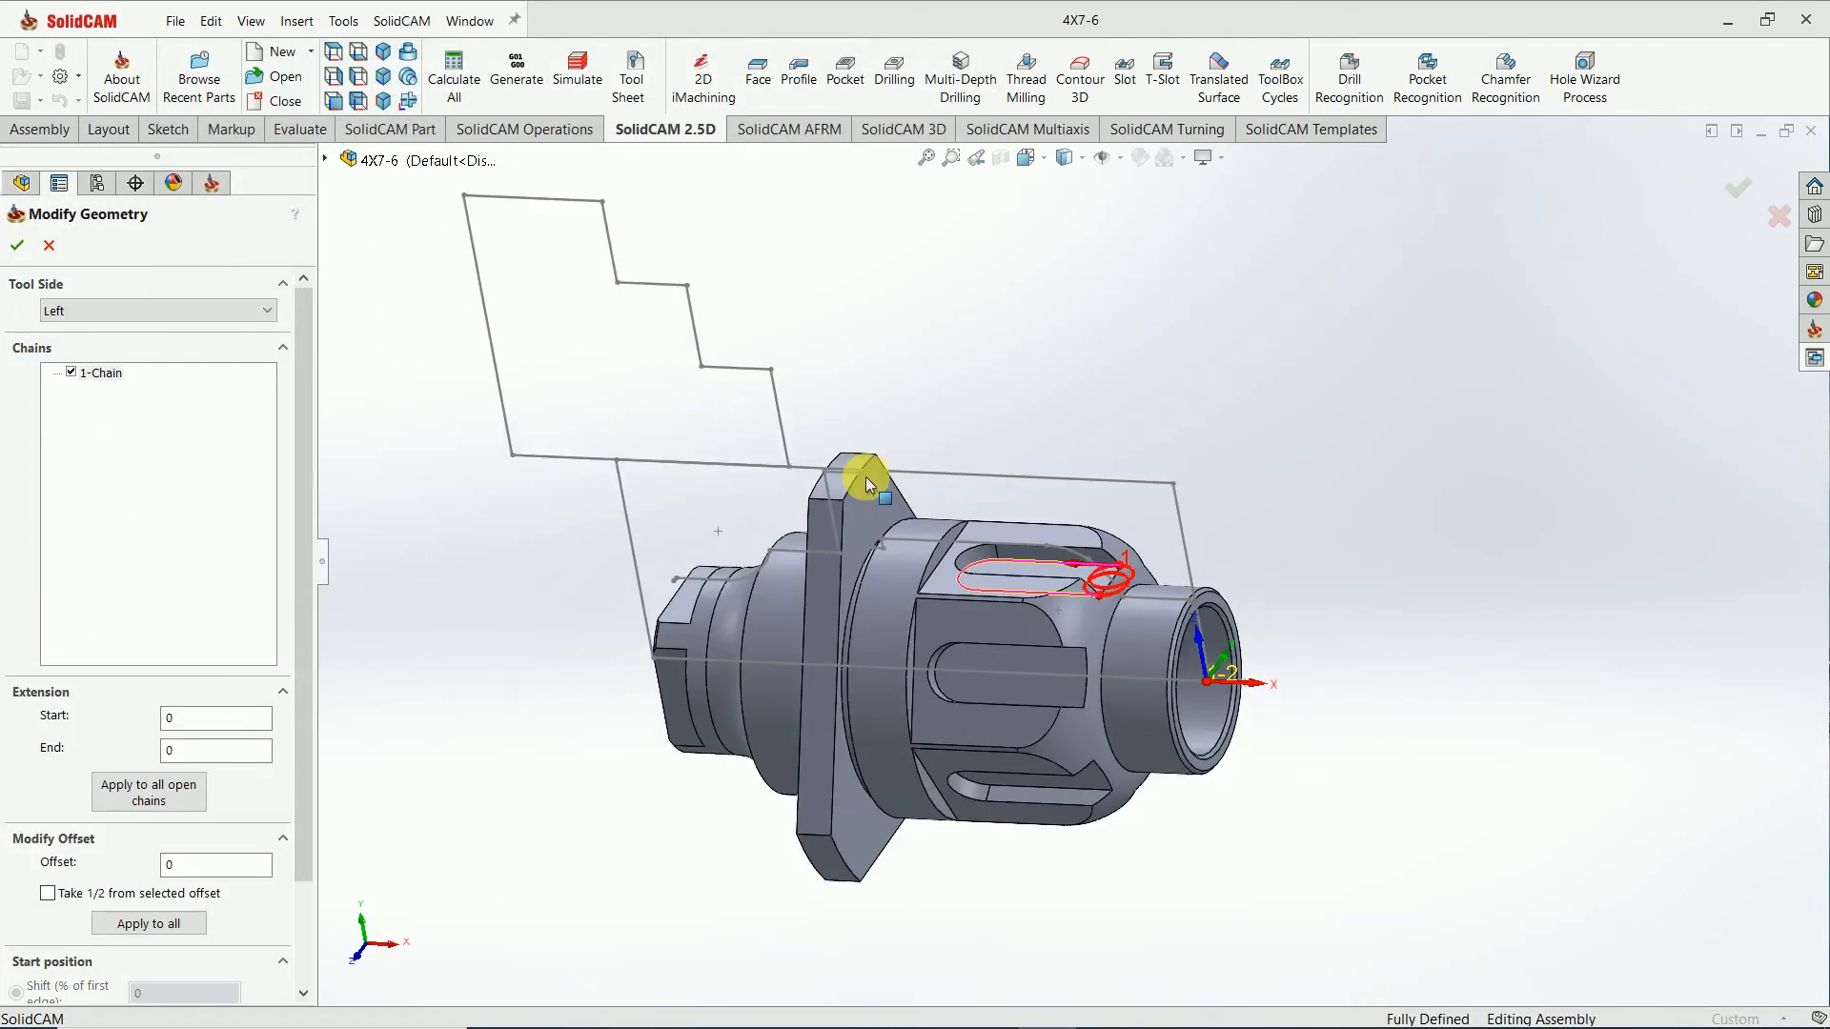
pyautogui.moveTo(899, 613); pyautogui.dragTo(907, 637, button='middle')
pyautogui.scroll(-3, 1003, 533)
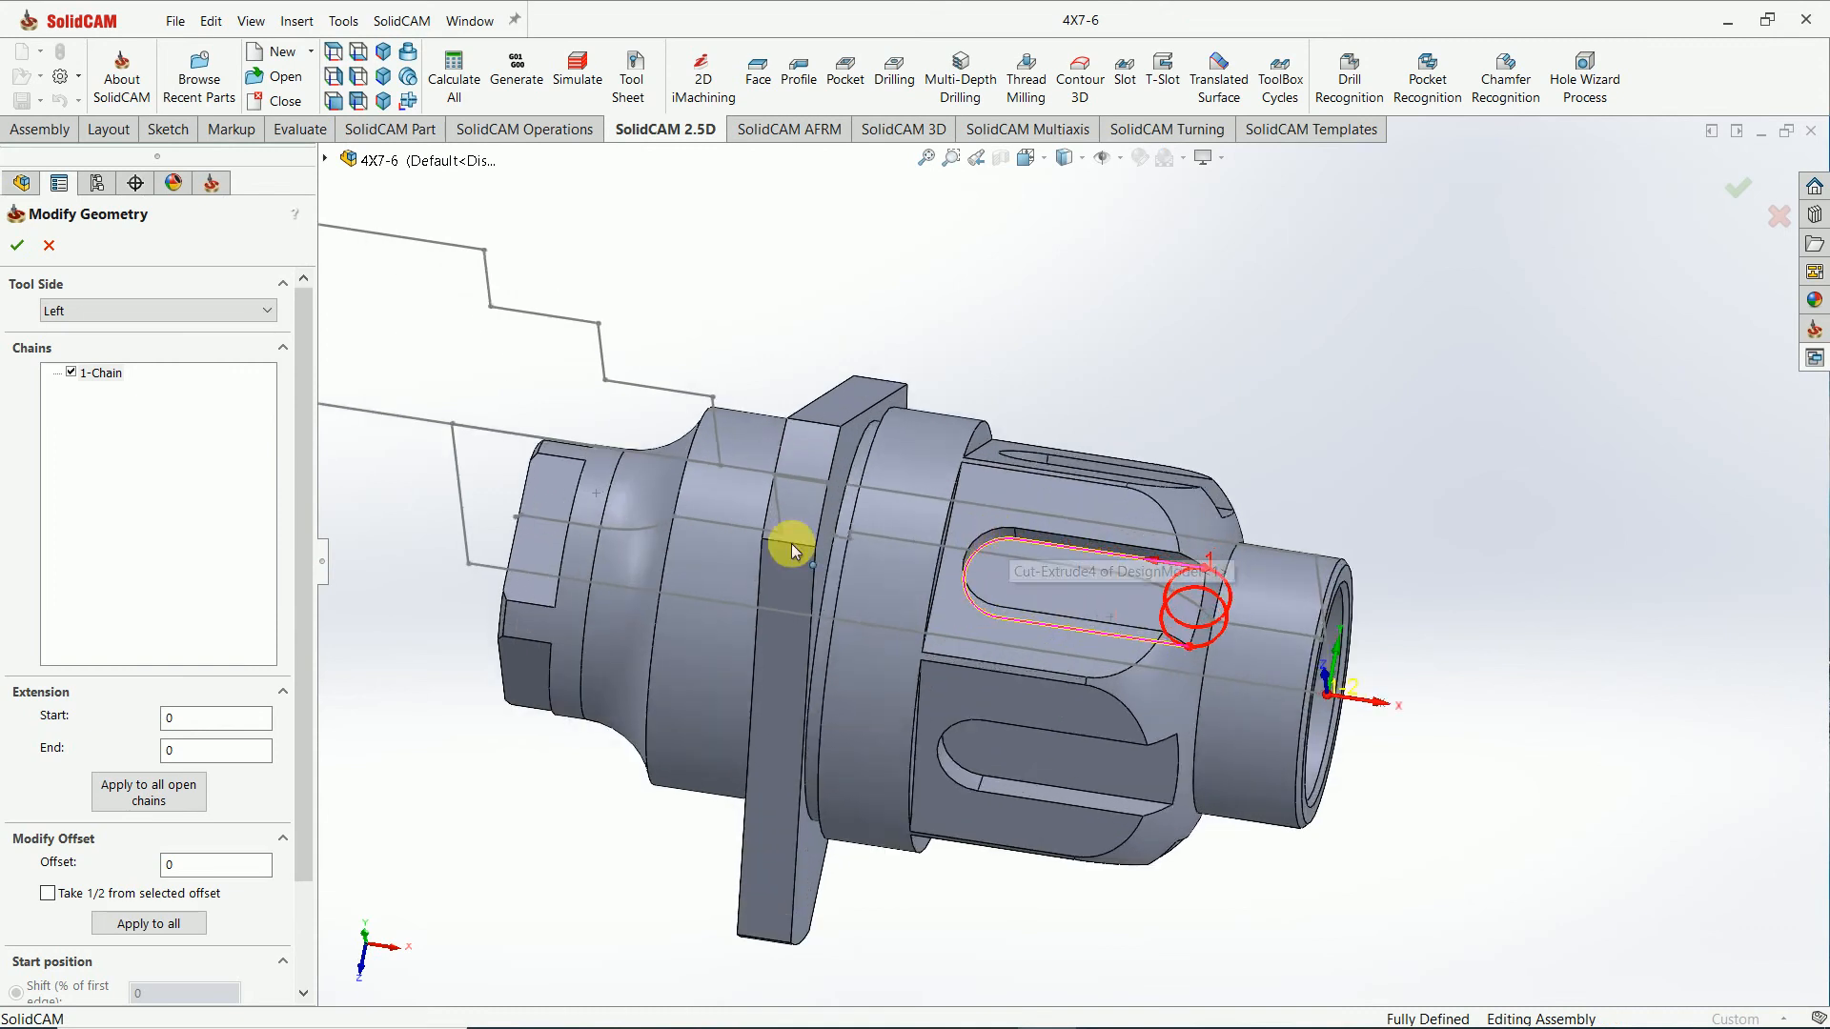
pyautogui.click(180, 312)
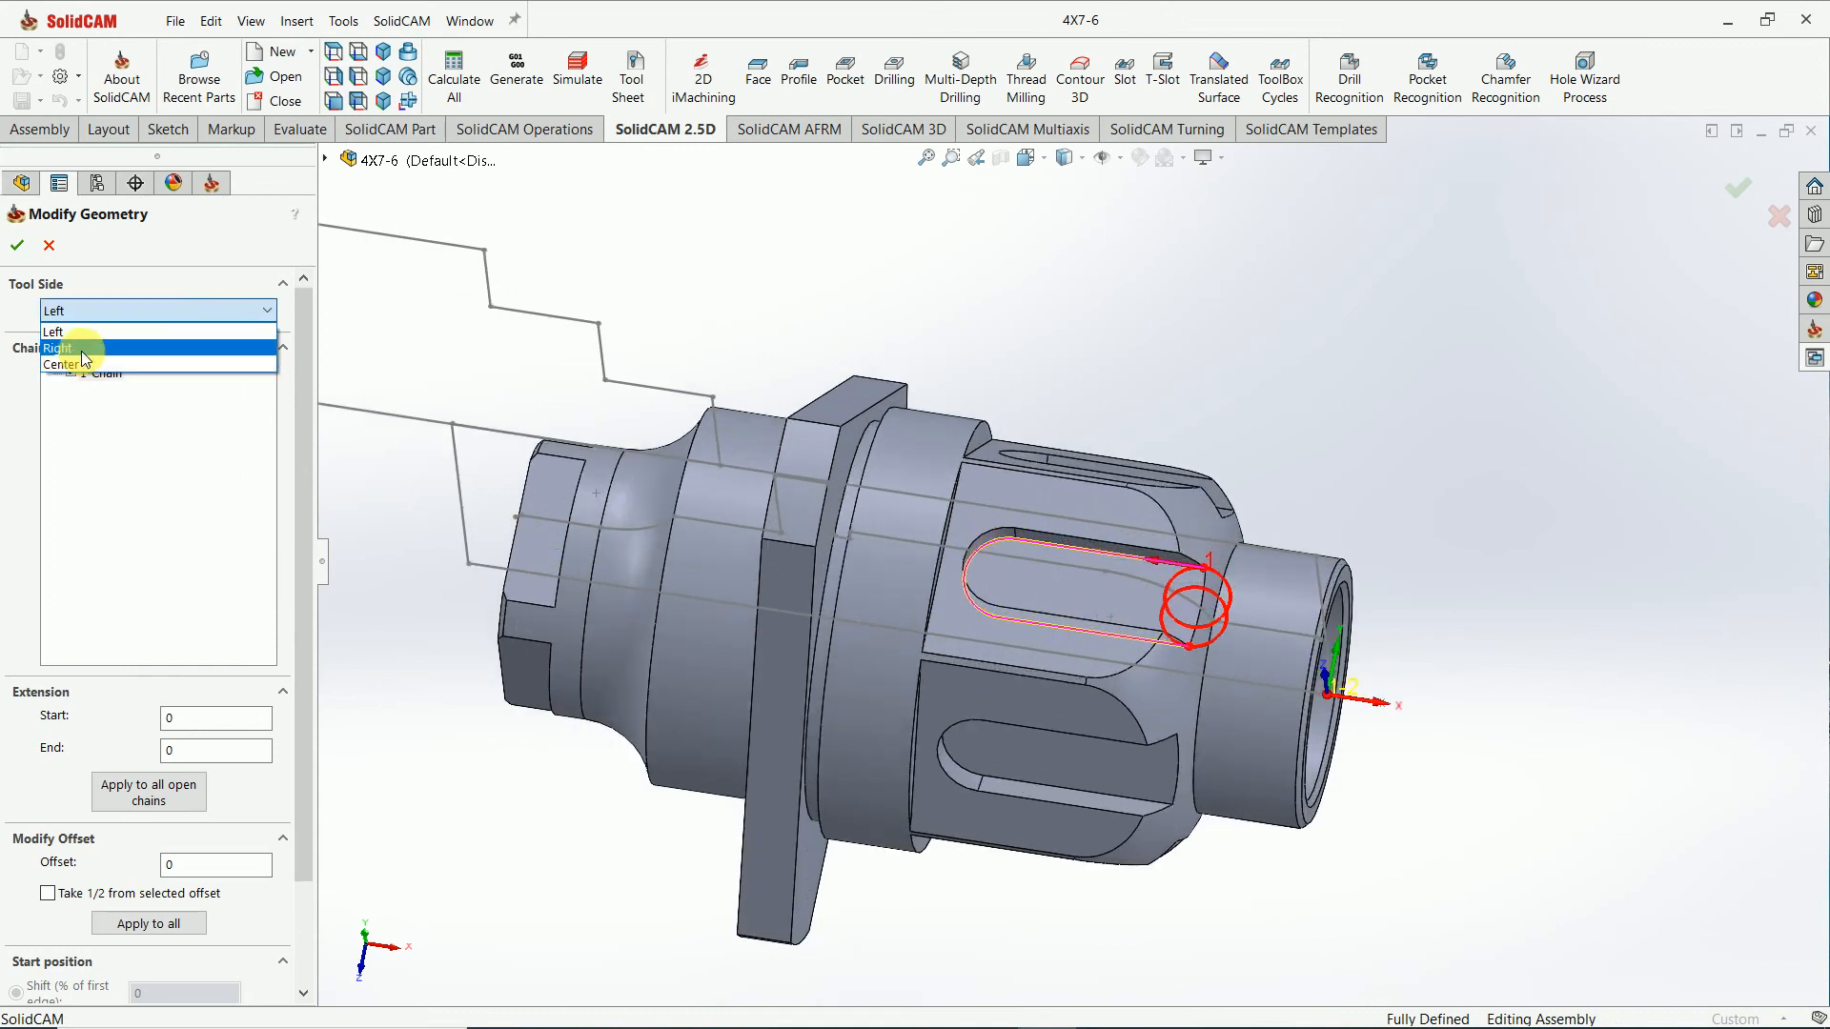
pyautogui.click(82, 348)
pyautogui.click(89, 314)
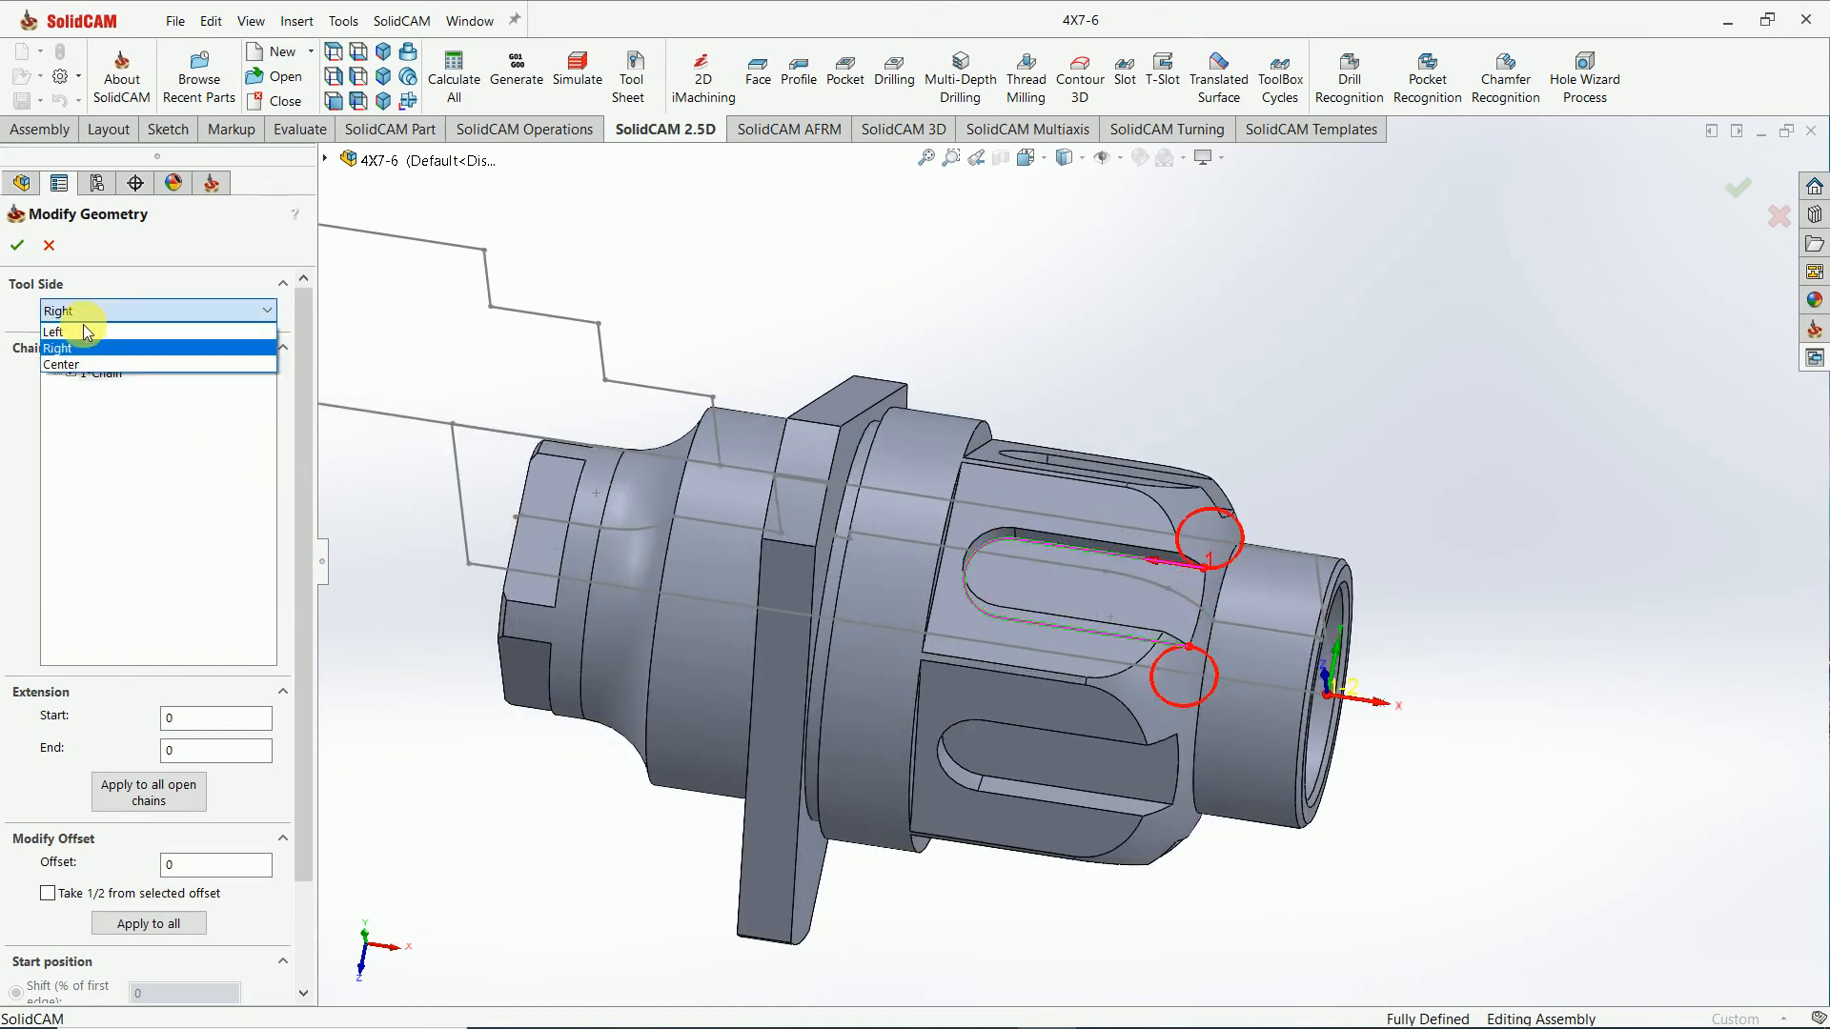
pyautogui.click(78, 330)
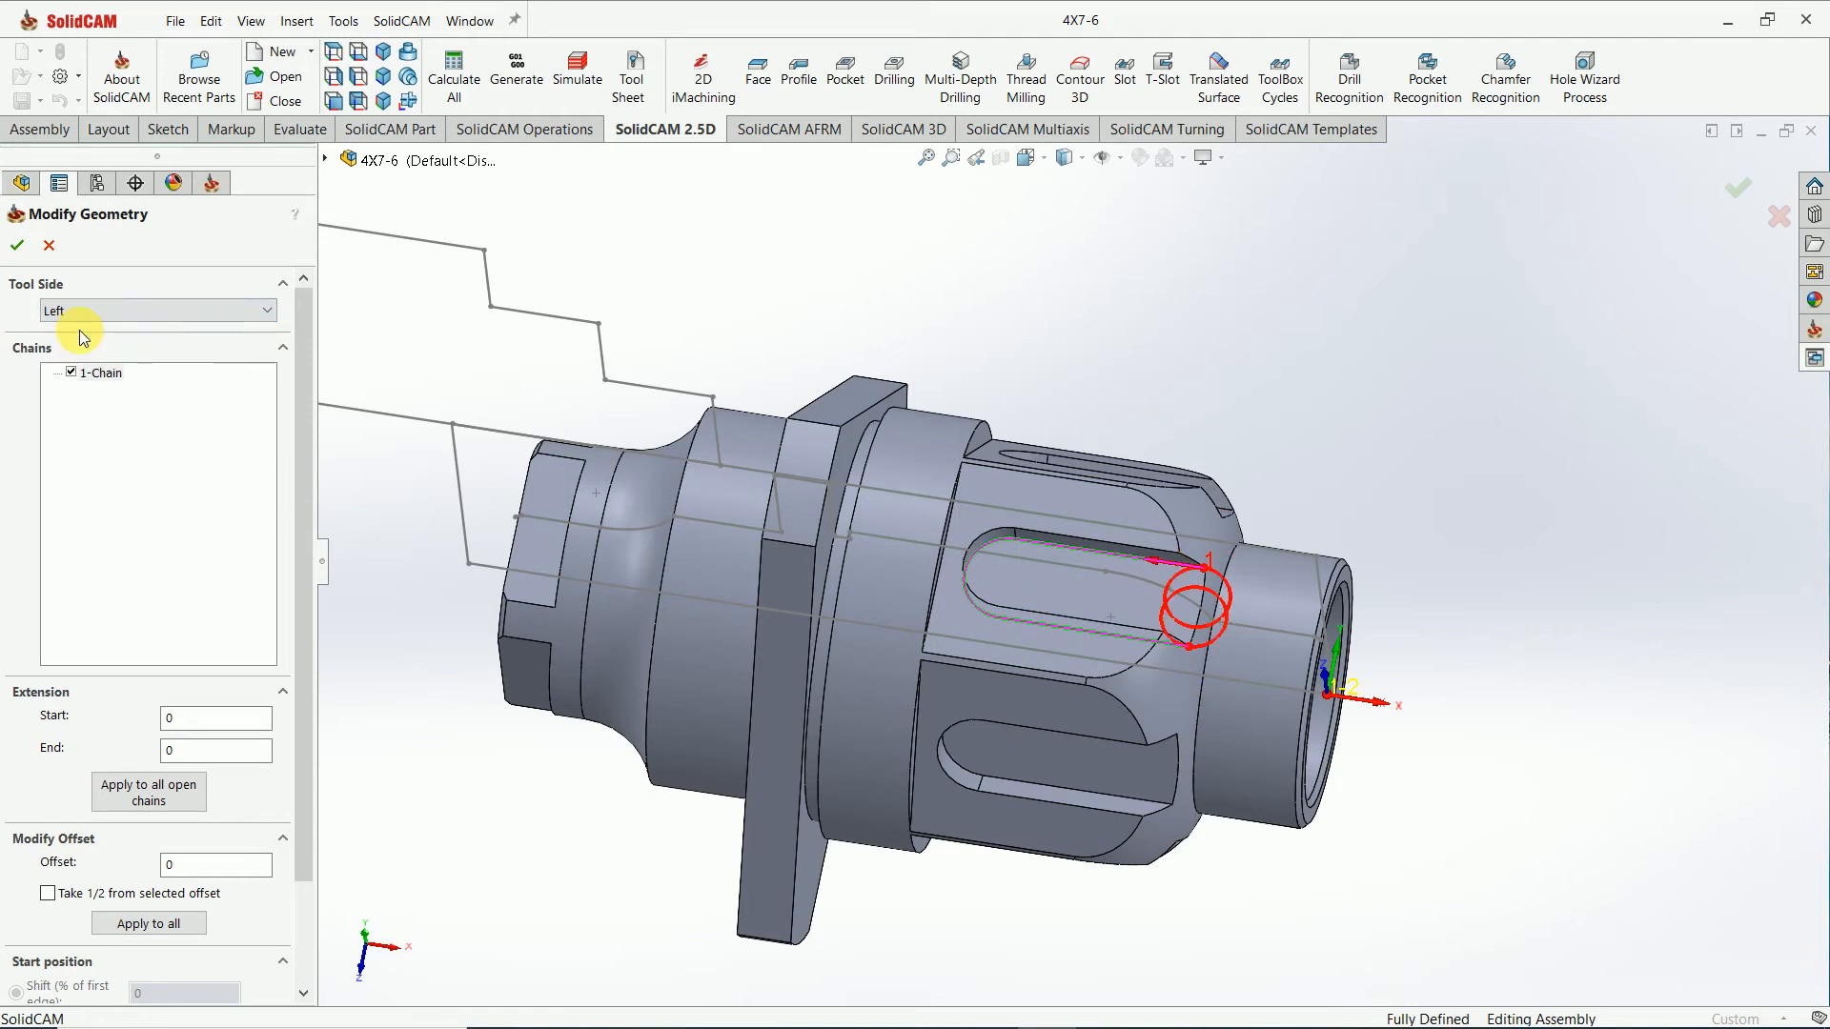
pyautogui.click(17, 246)
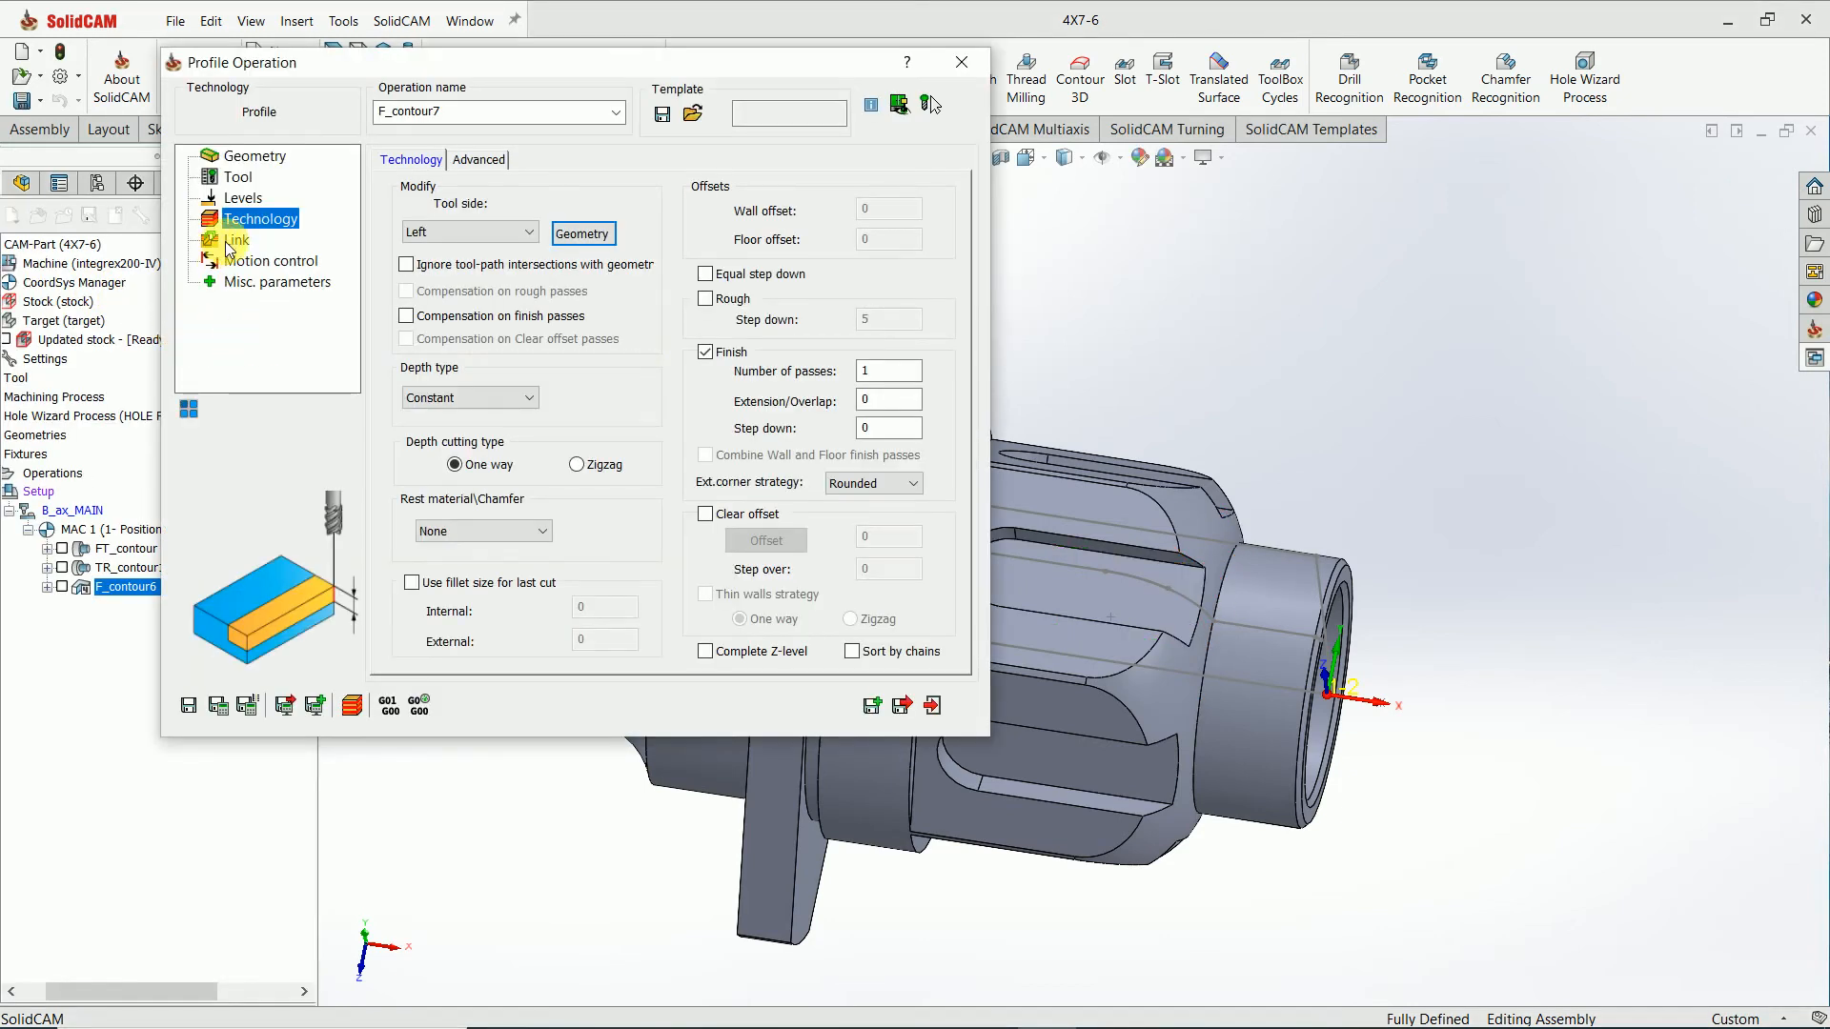
pyautogui.click(583, 465)
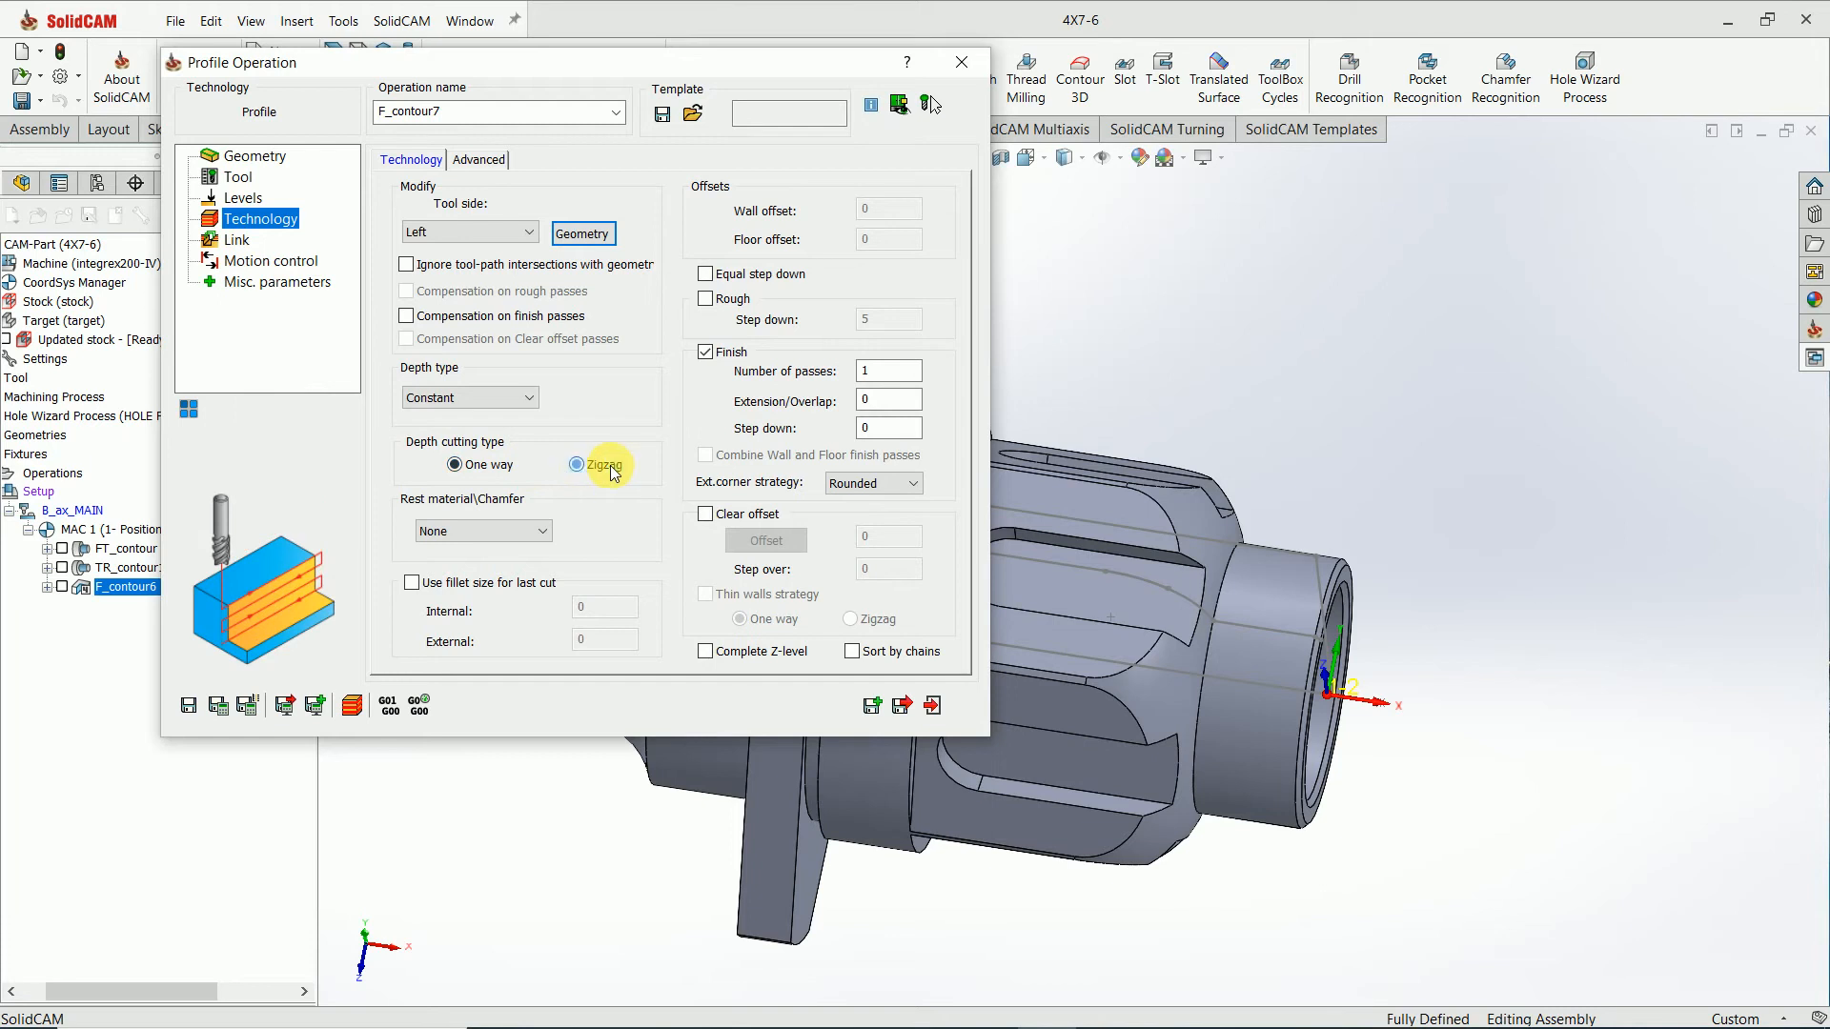
pyautogui.click(891, 428)
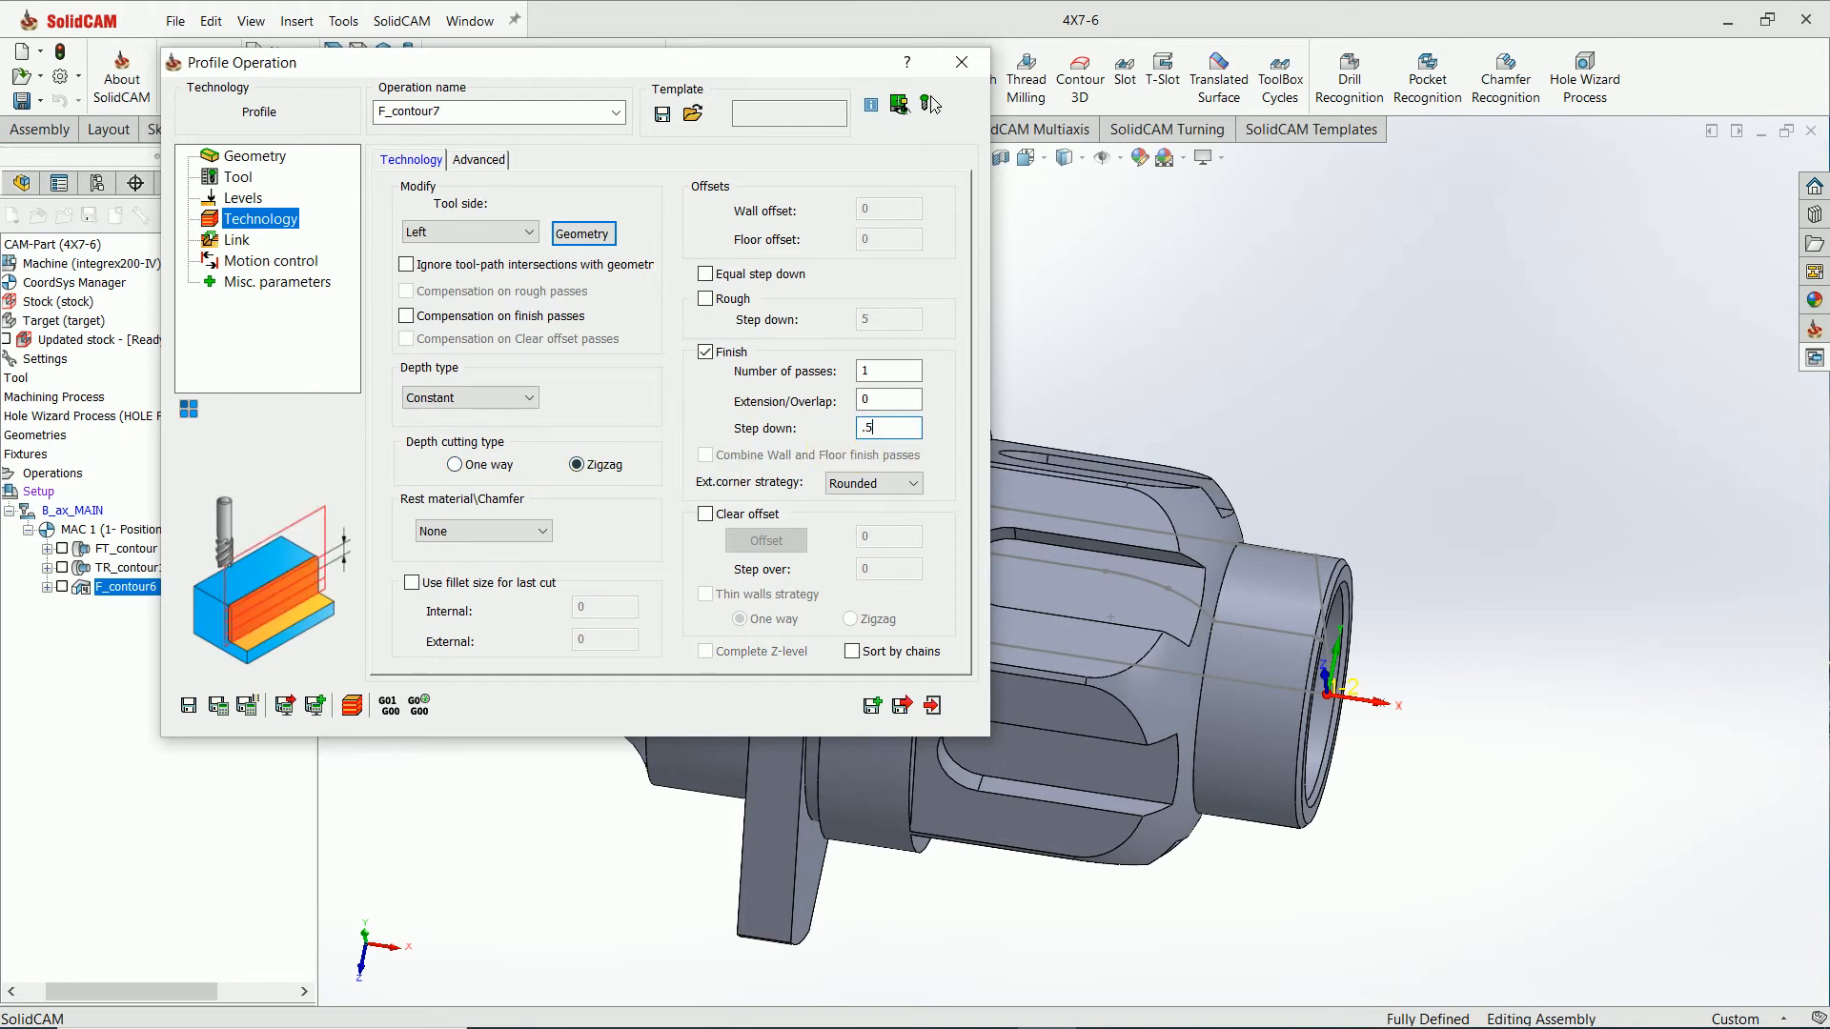
# Set the lead-in to Tangent with the lead-out same as the lead-in, and save and calculate the operation.
pyautogui.click(236, 241)
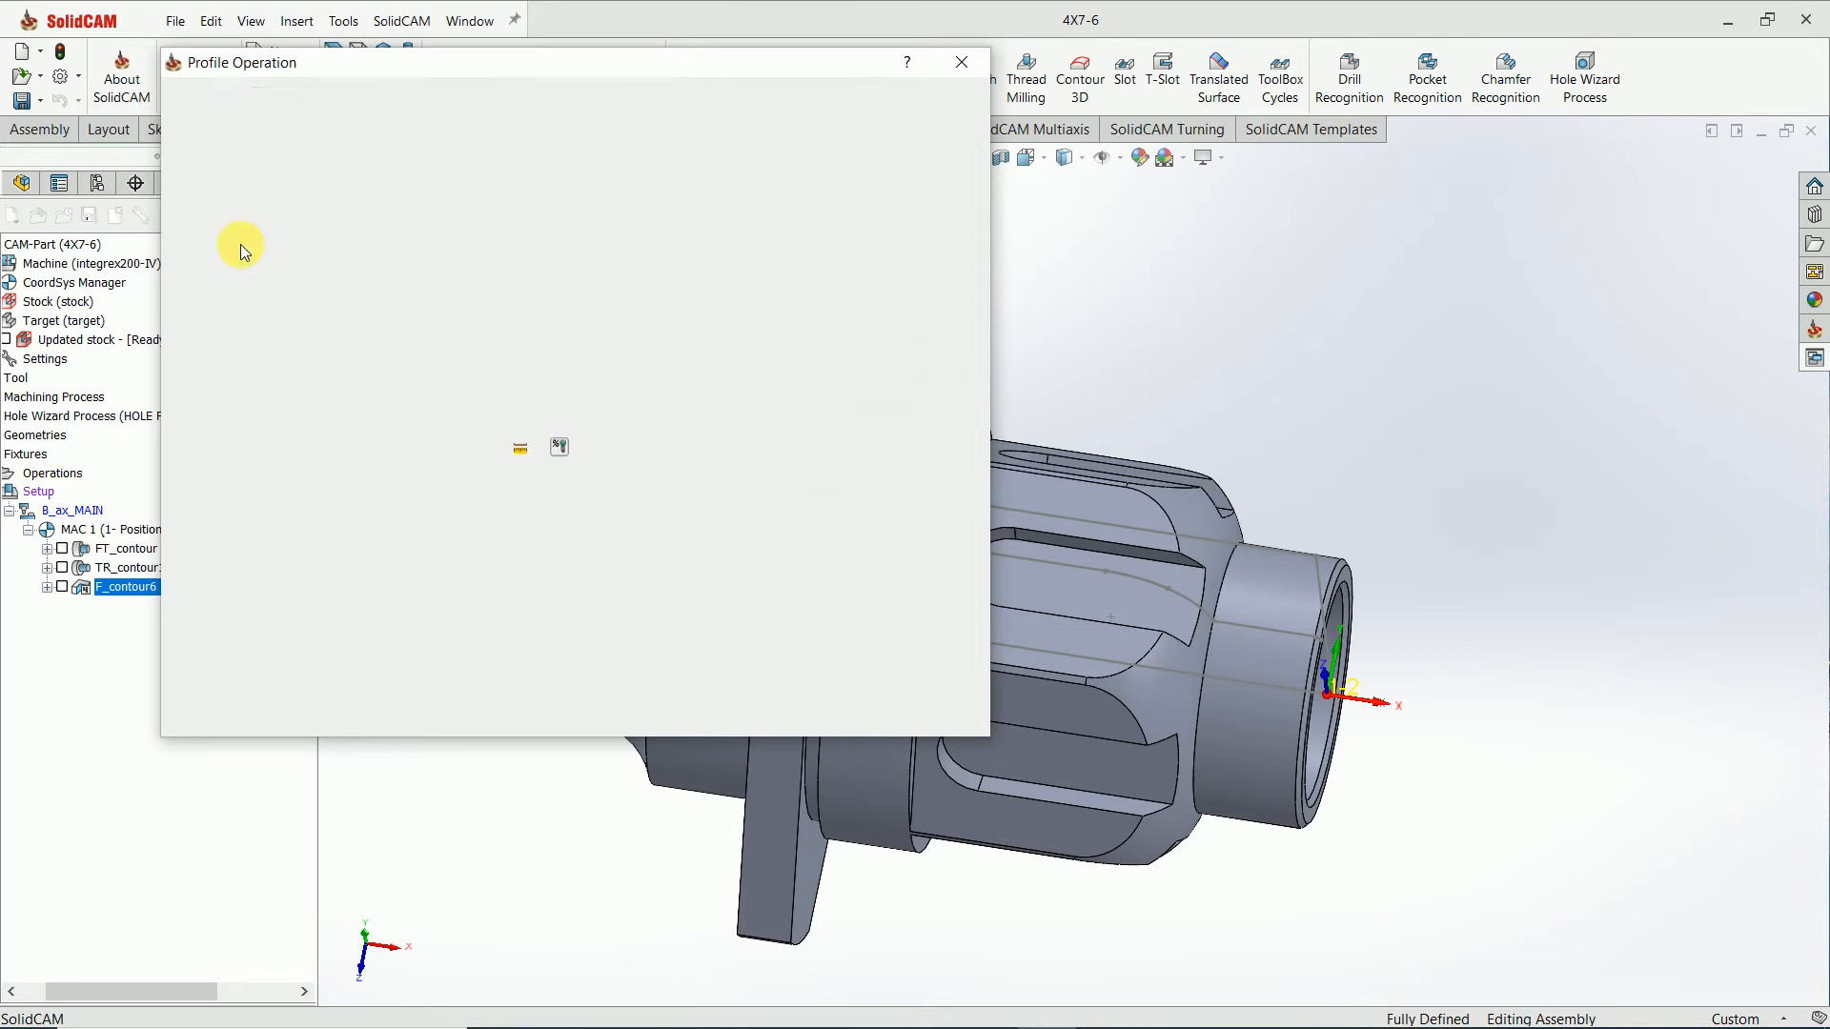
pyautogui.click(503, 350)
pyautogui.click(483, 401)
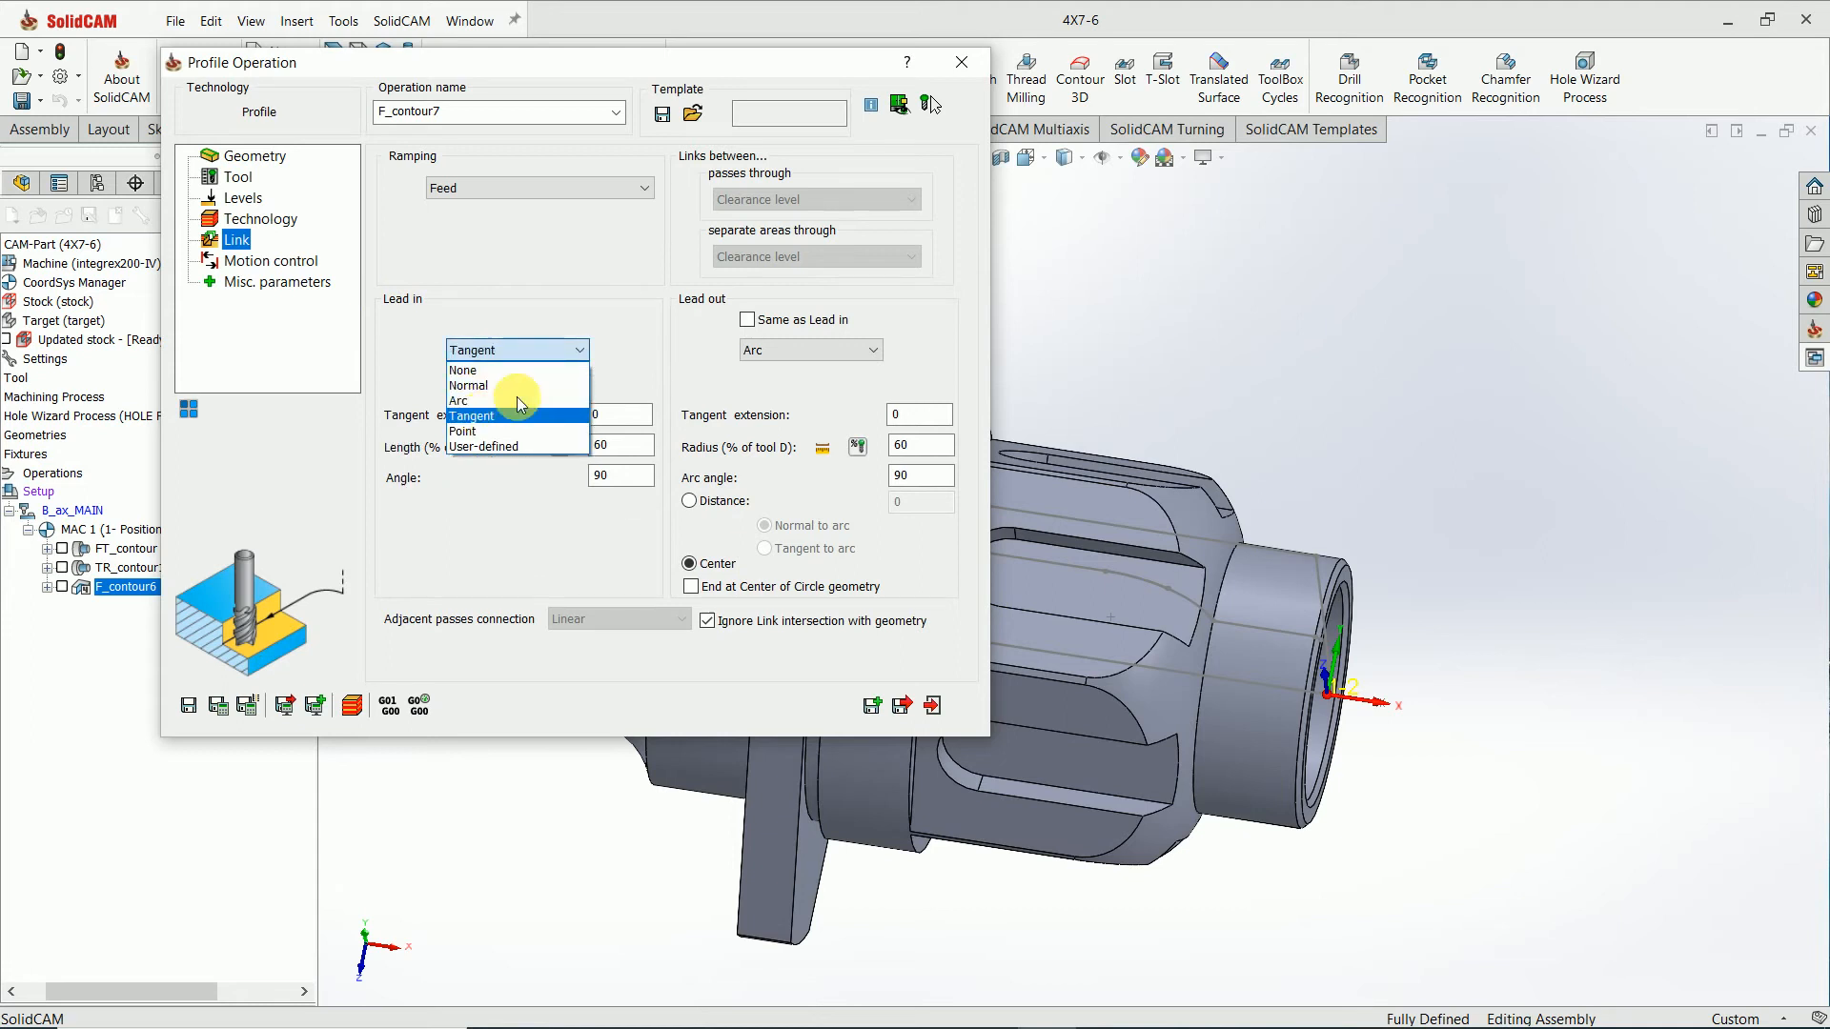
pyautogui.click(748, 321)
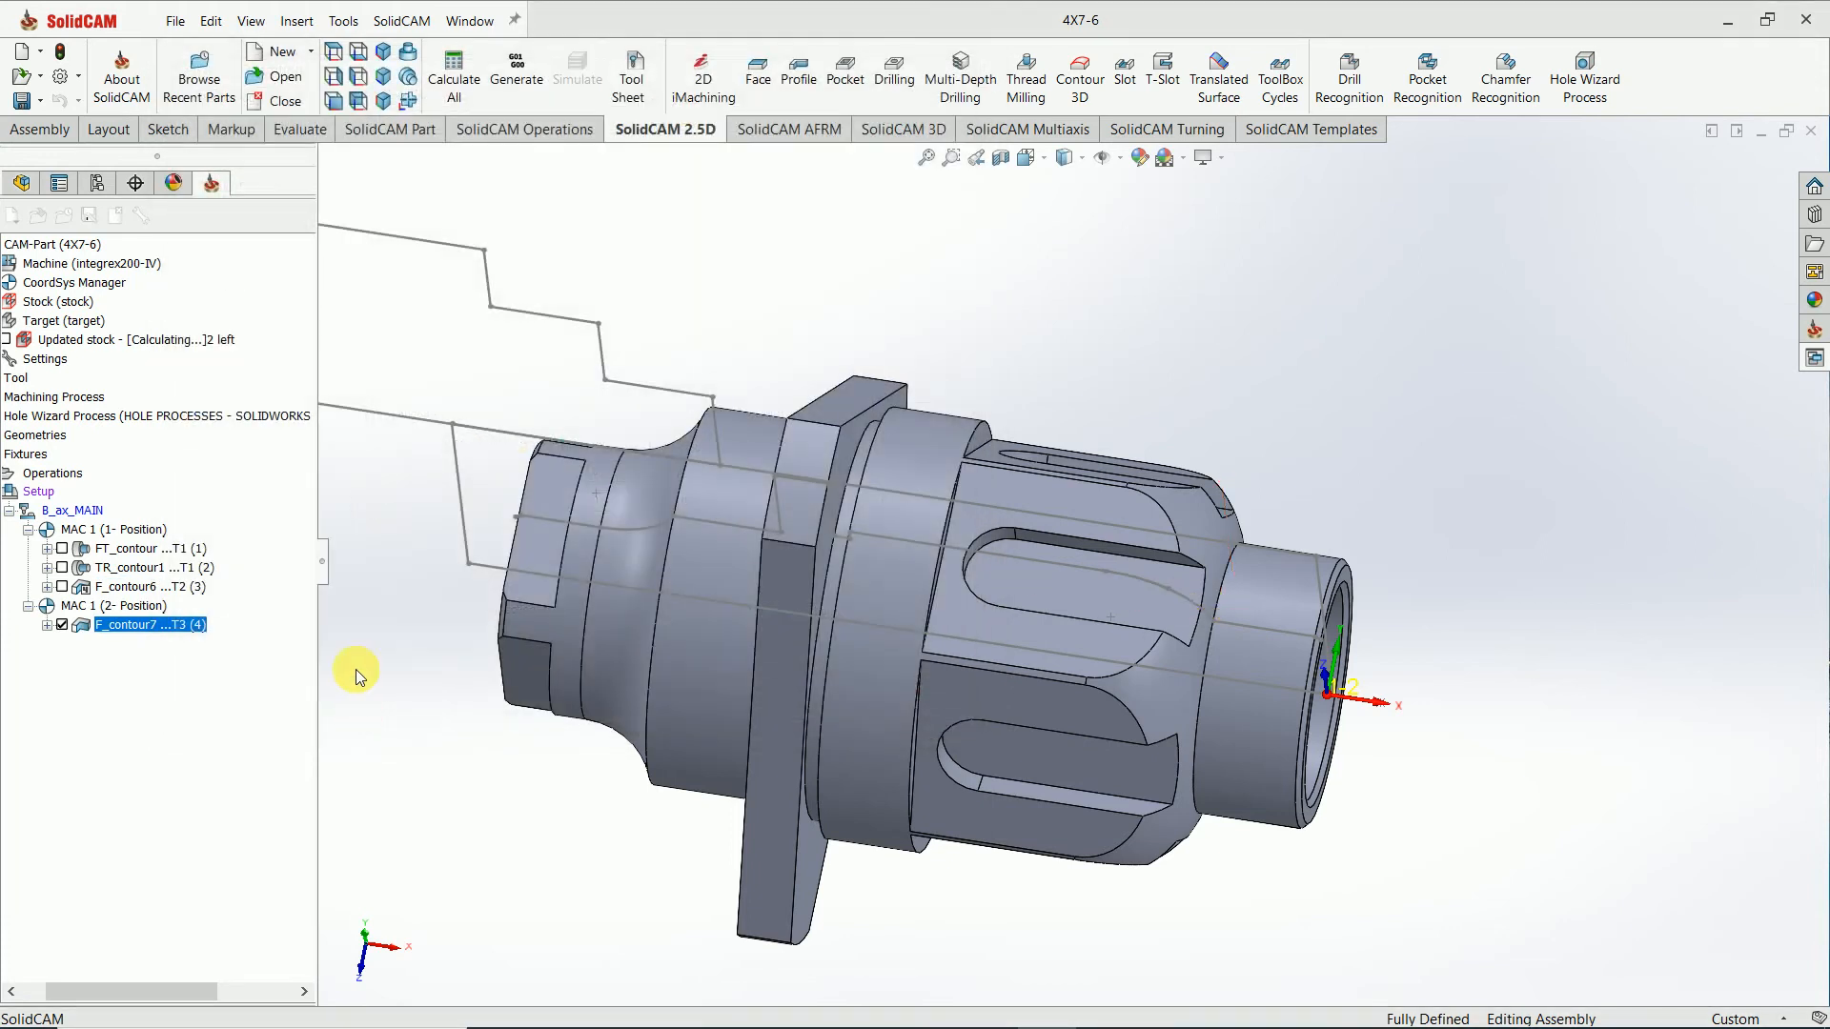
# Run the machine simulation of F_contour7 and examine the tool's motion at the workpiece up close.
pyautogui.click(185, 576)
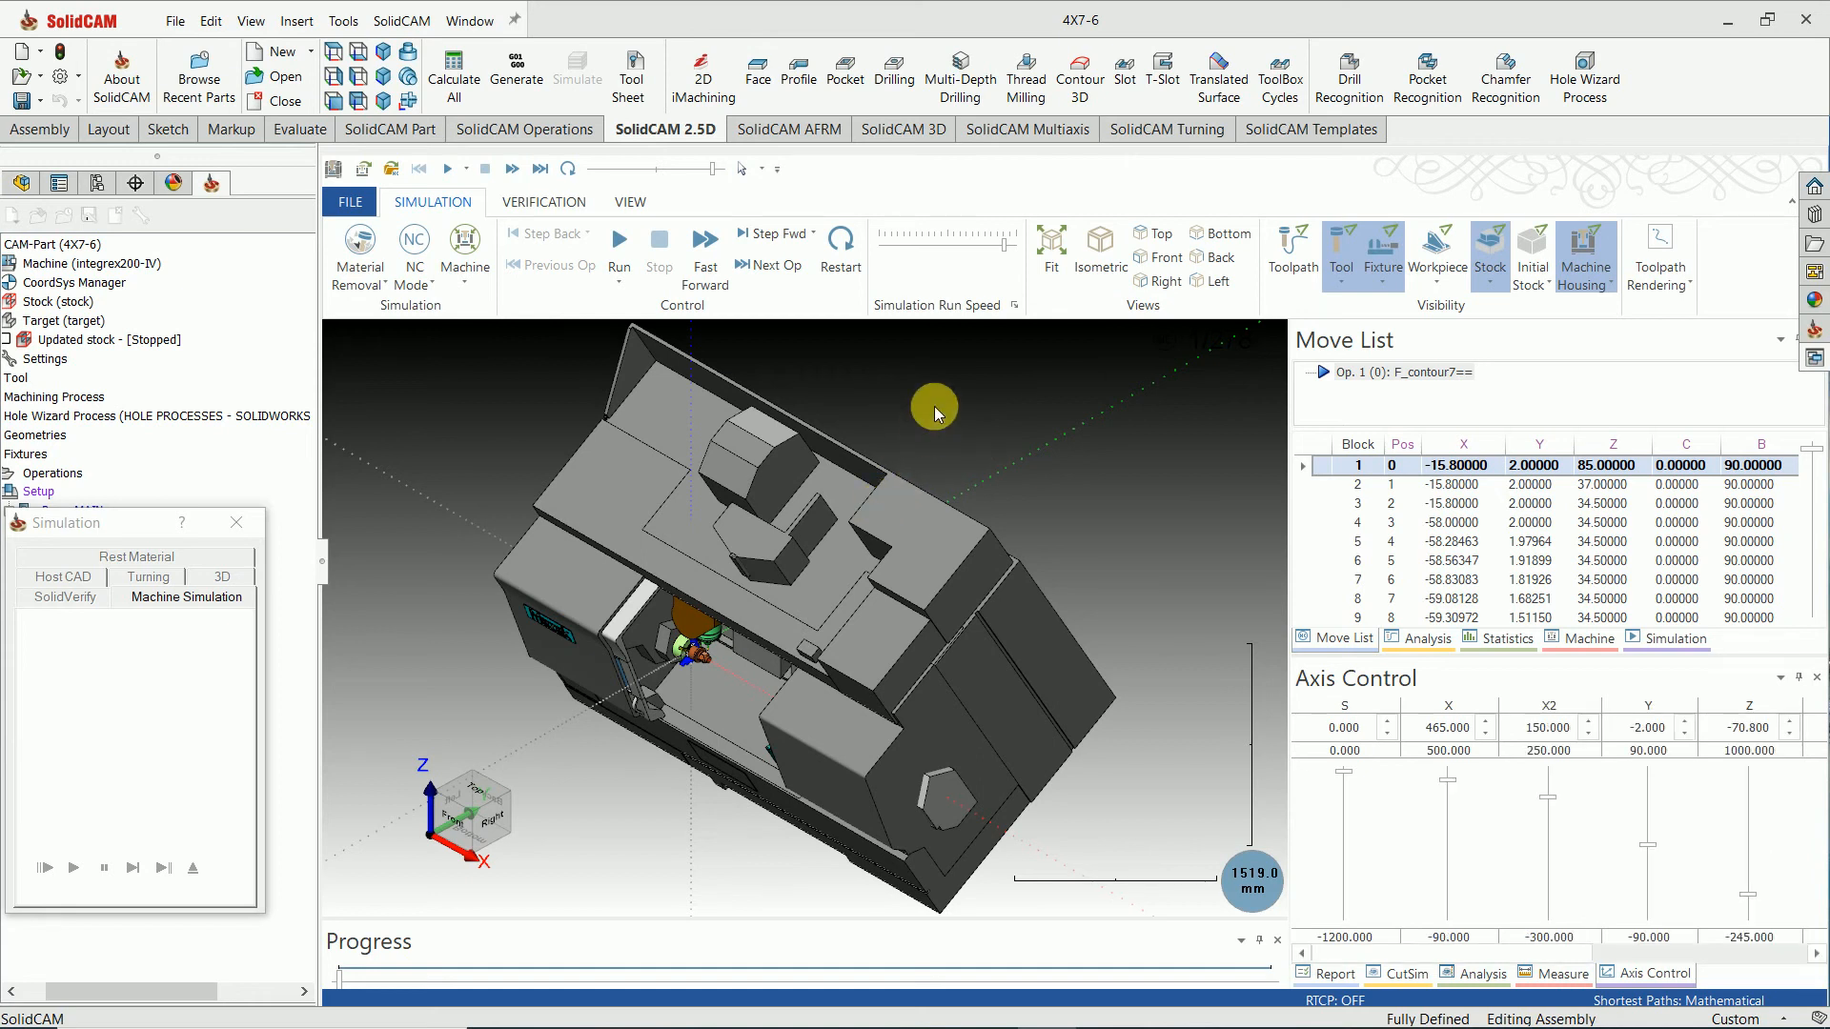
pyautogui.moveTo(738, 482); pyautogui.dragTo(805, 426, button='middle')
pyautogui.scroll(5, 690, 671)
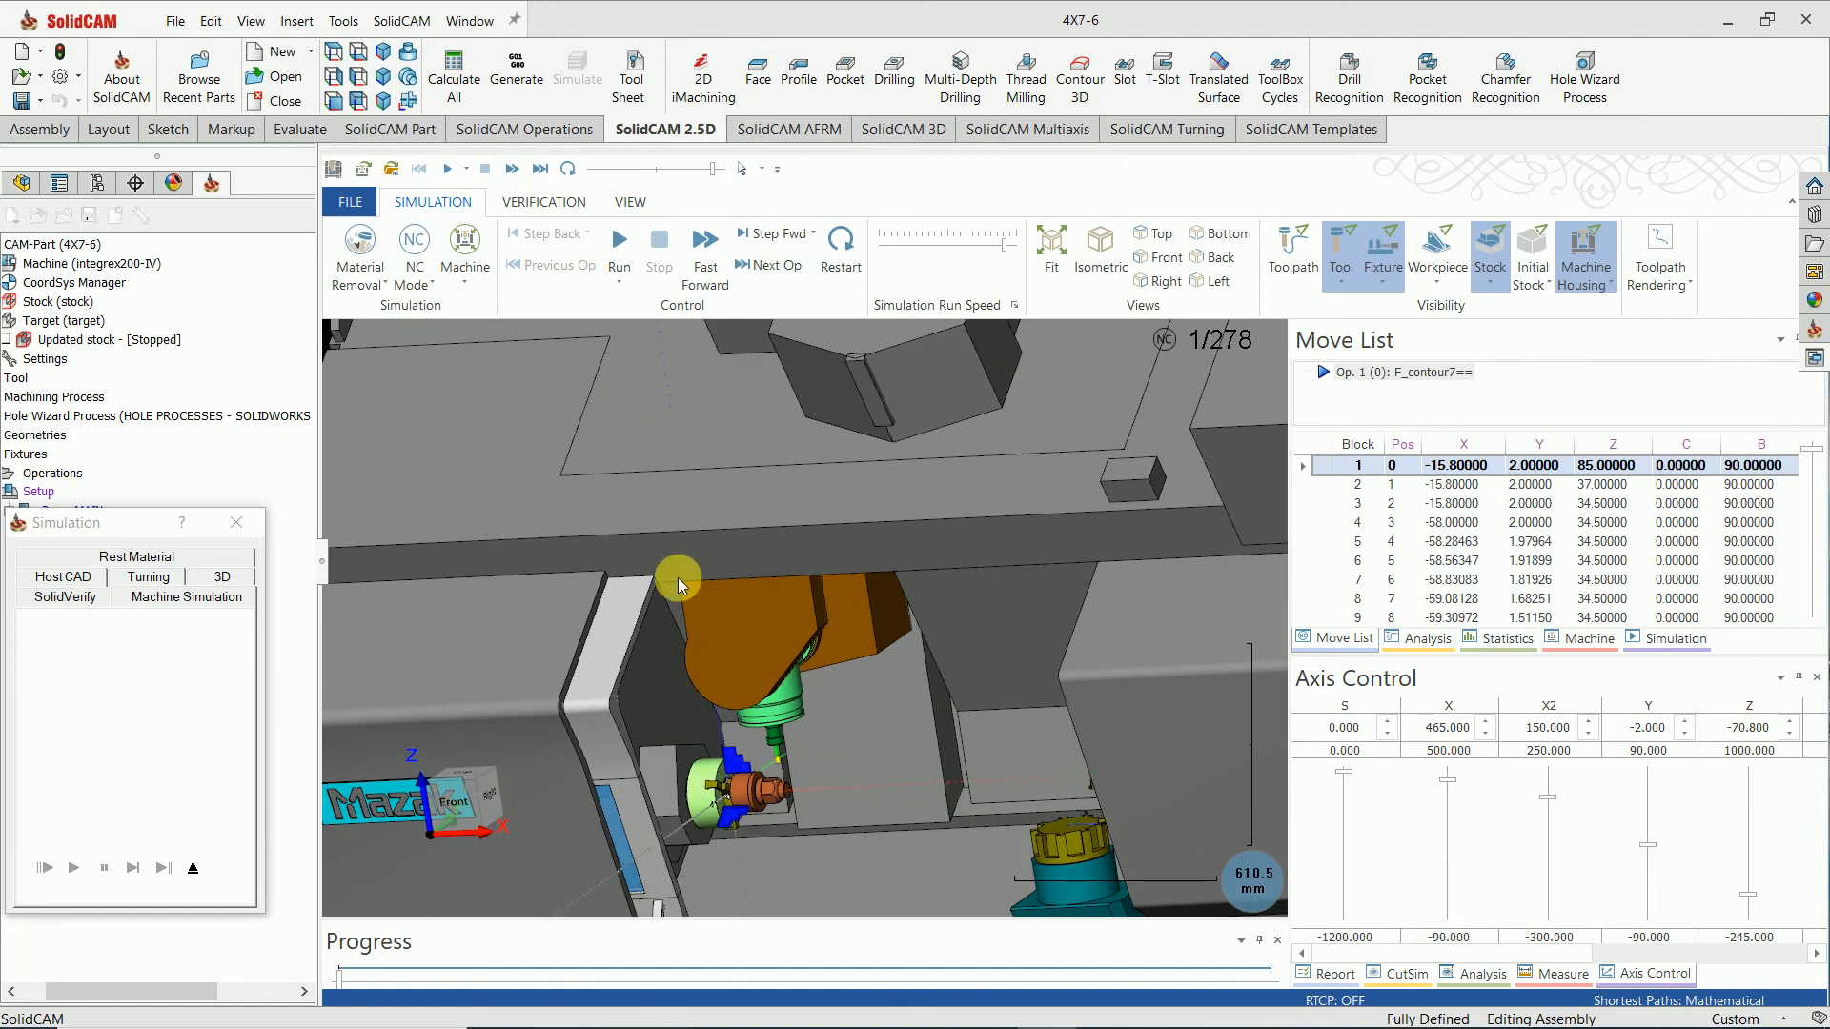
pyautogui.click(622, 246)
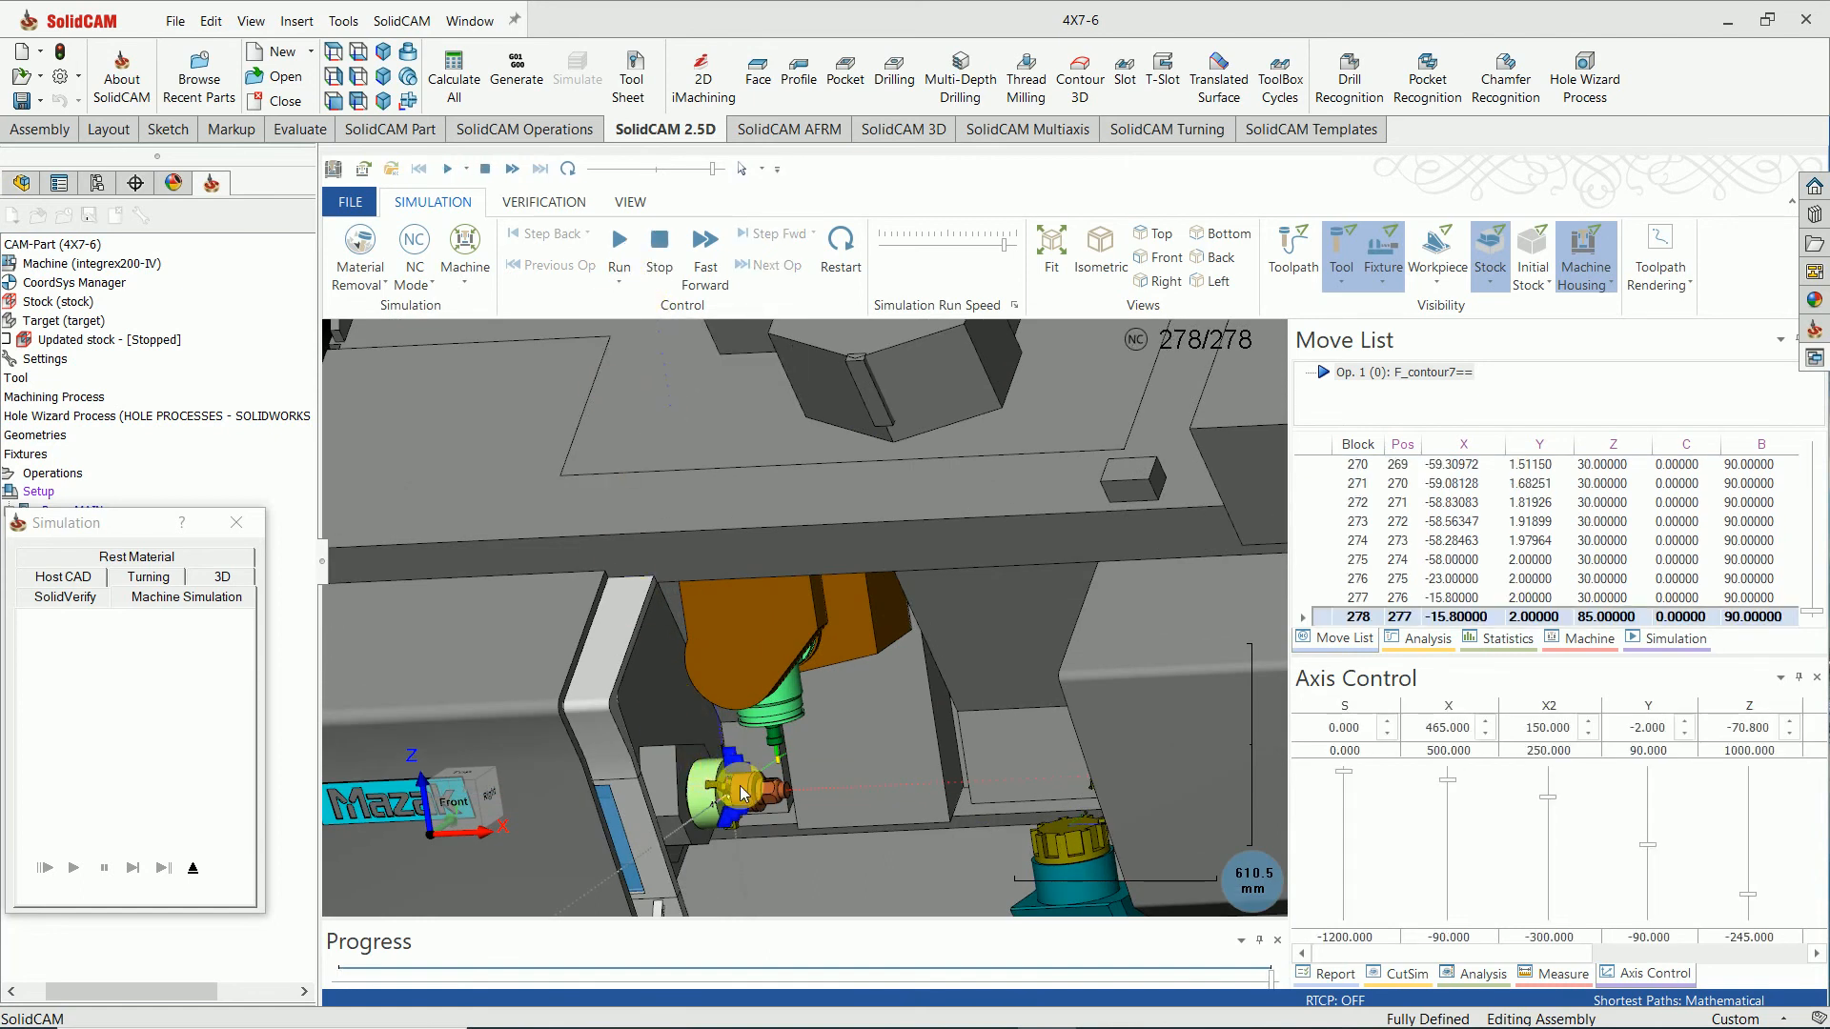
pyautogui.scroll(2, 739, 789)
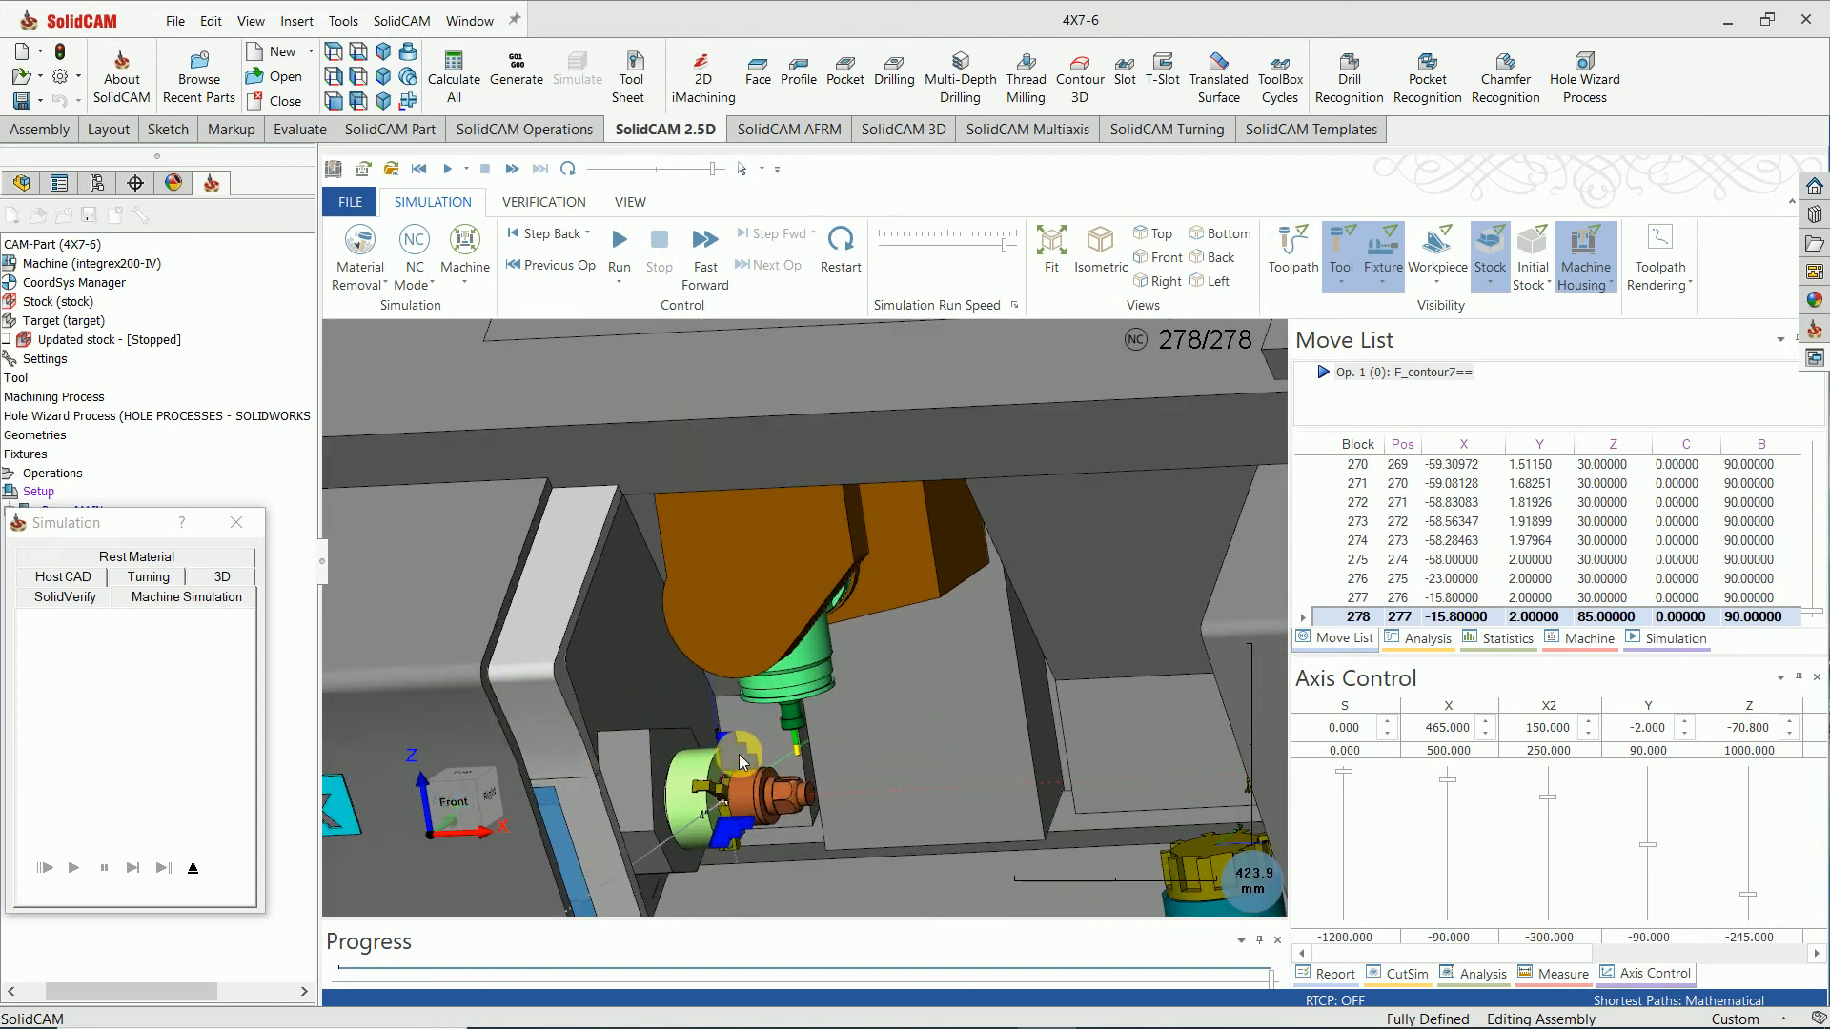
# Replay the machine simulation of F_contour7 to examine the axis motion close to the workpiece, and exit the simulation.
pyautogui.scroll(1, 759, 782)
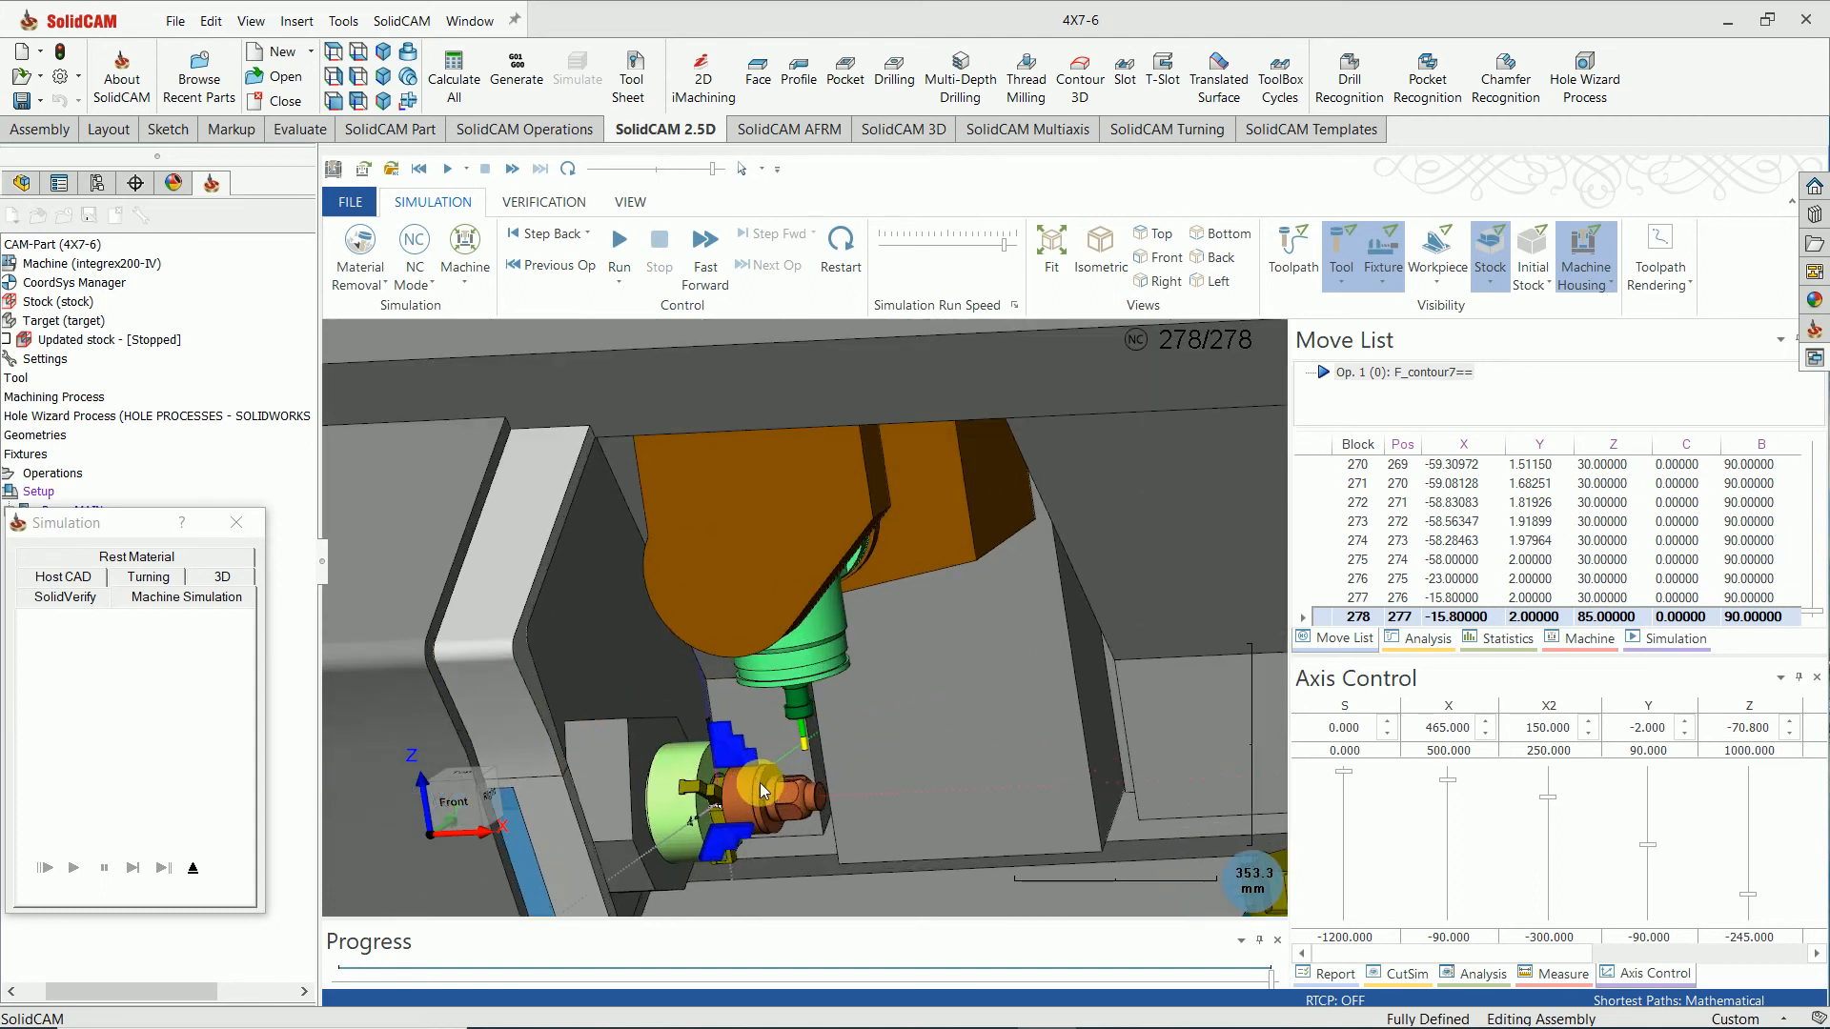
pyautogui.click(621, 250)
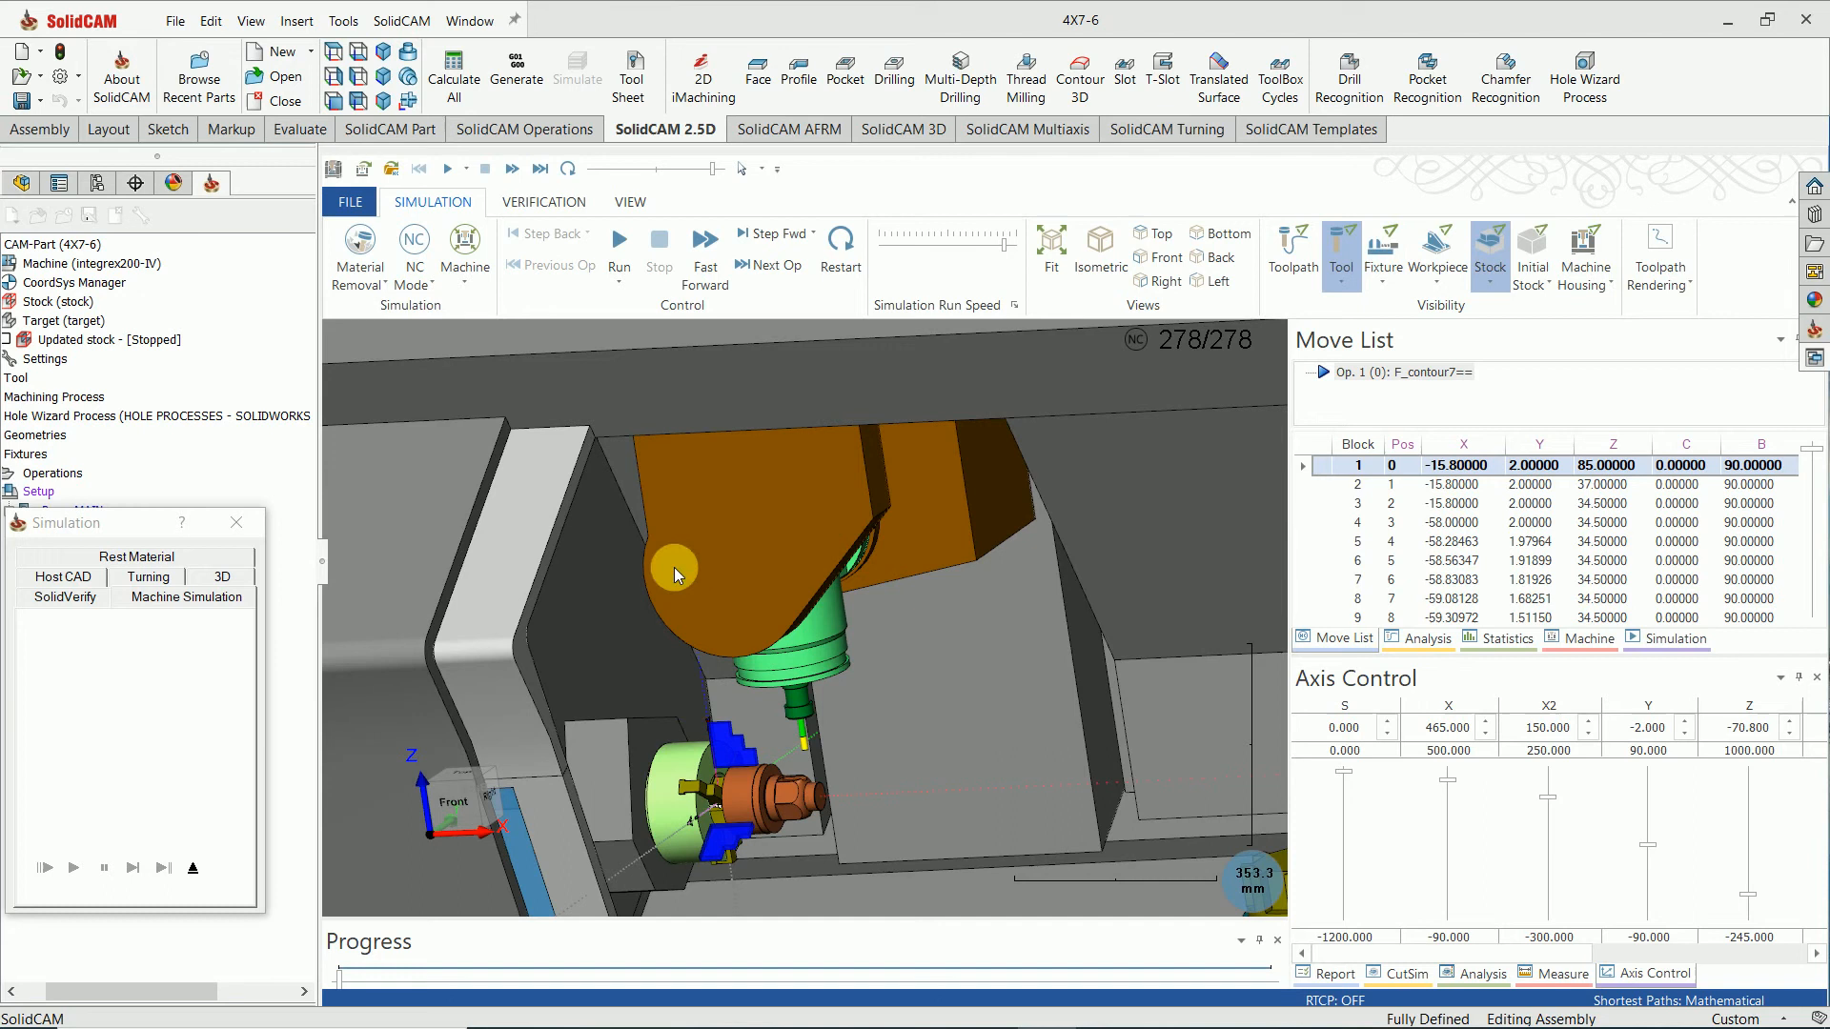
pyautogui.click(621, 246)
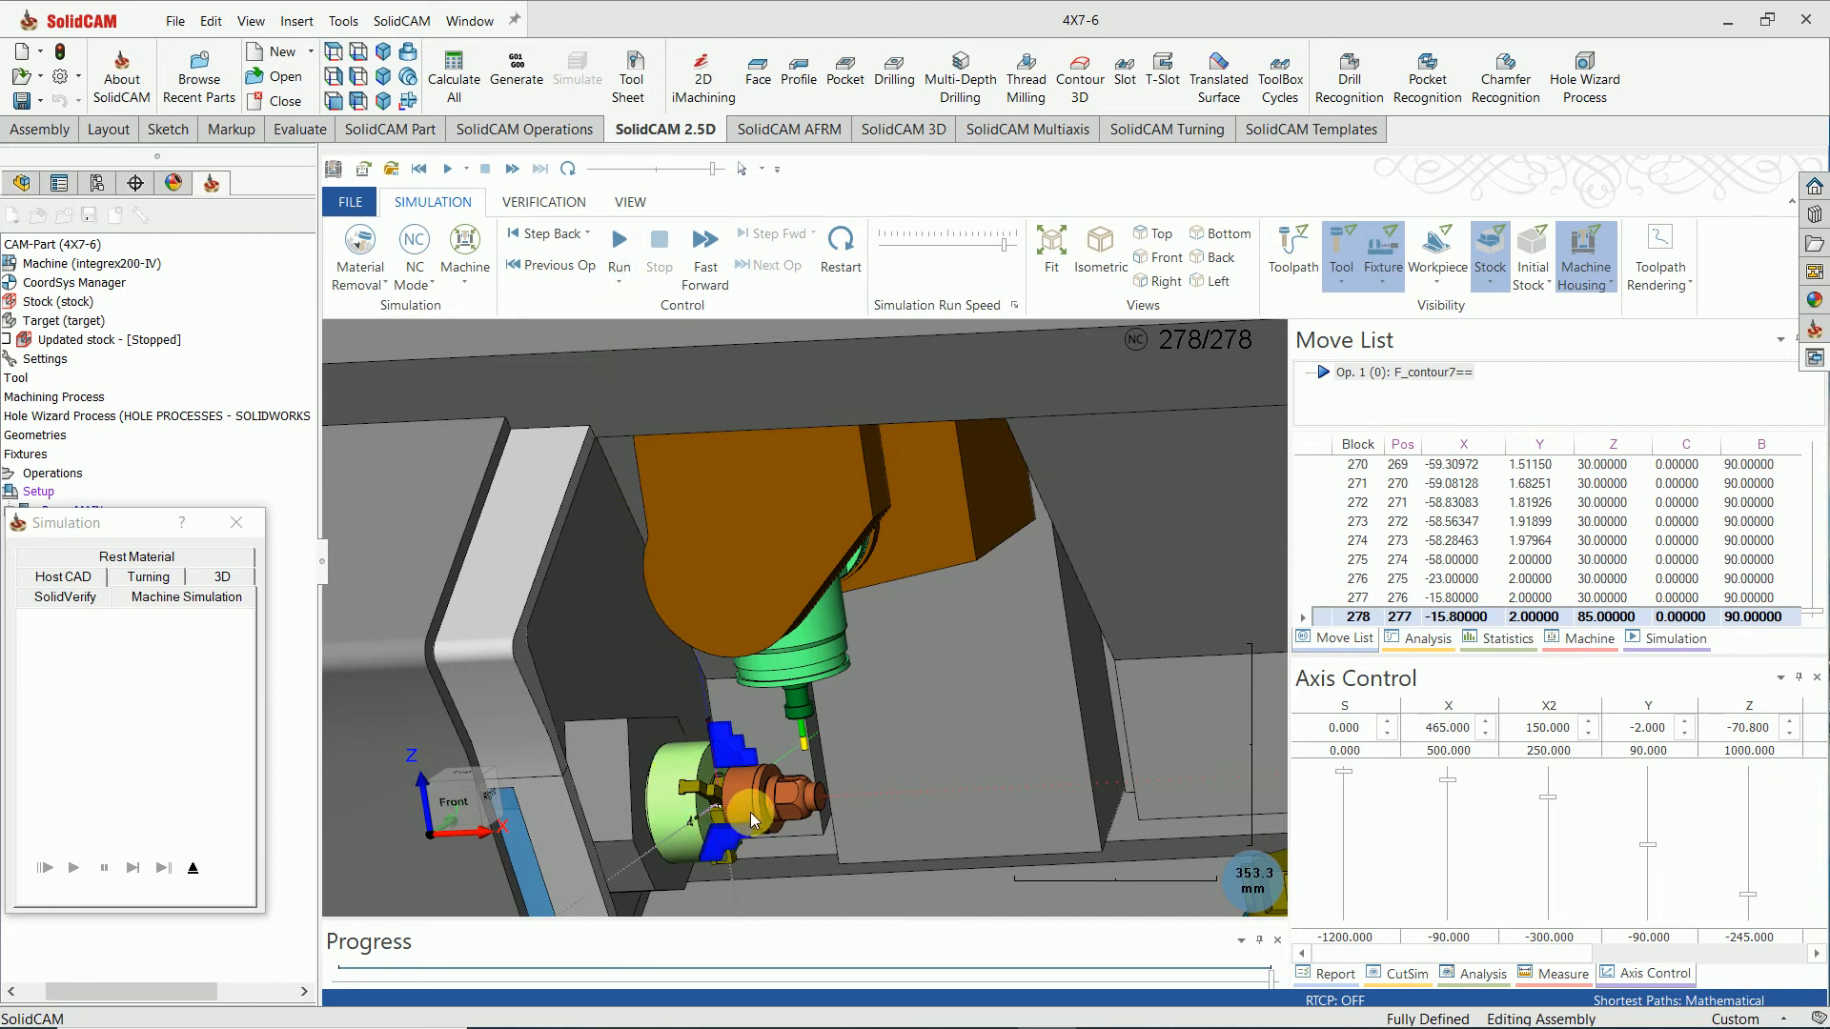
pyautogui.scroll(3, 758, 796)
pyautogui.scroll(3, 767, 766)
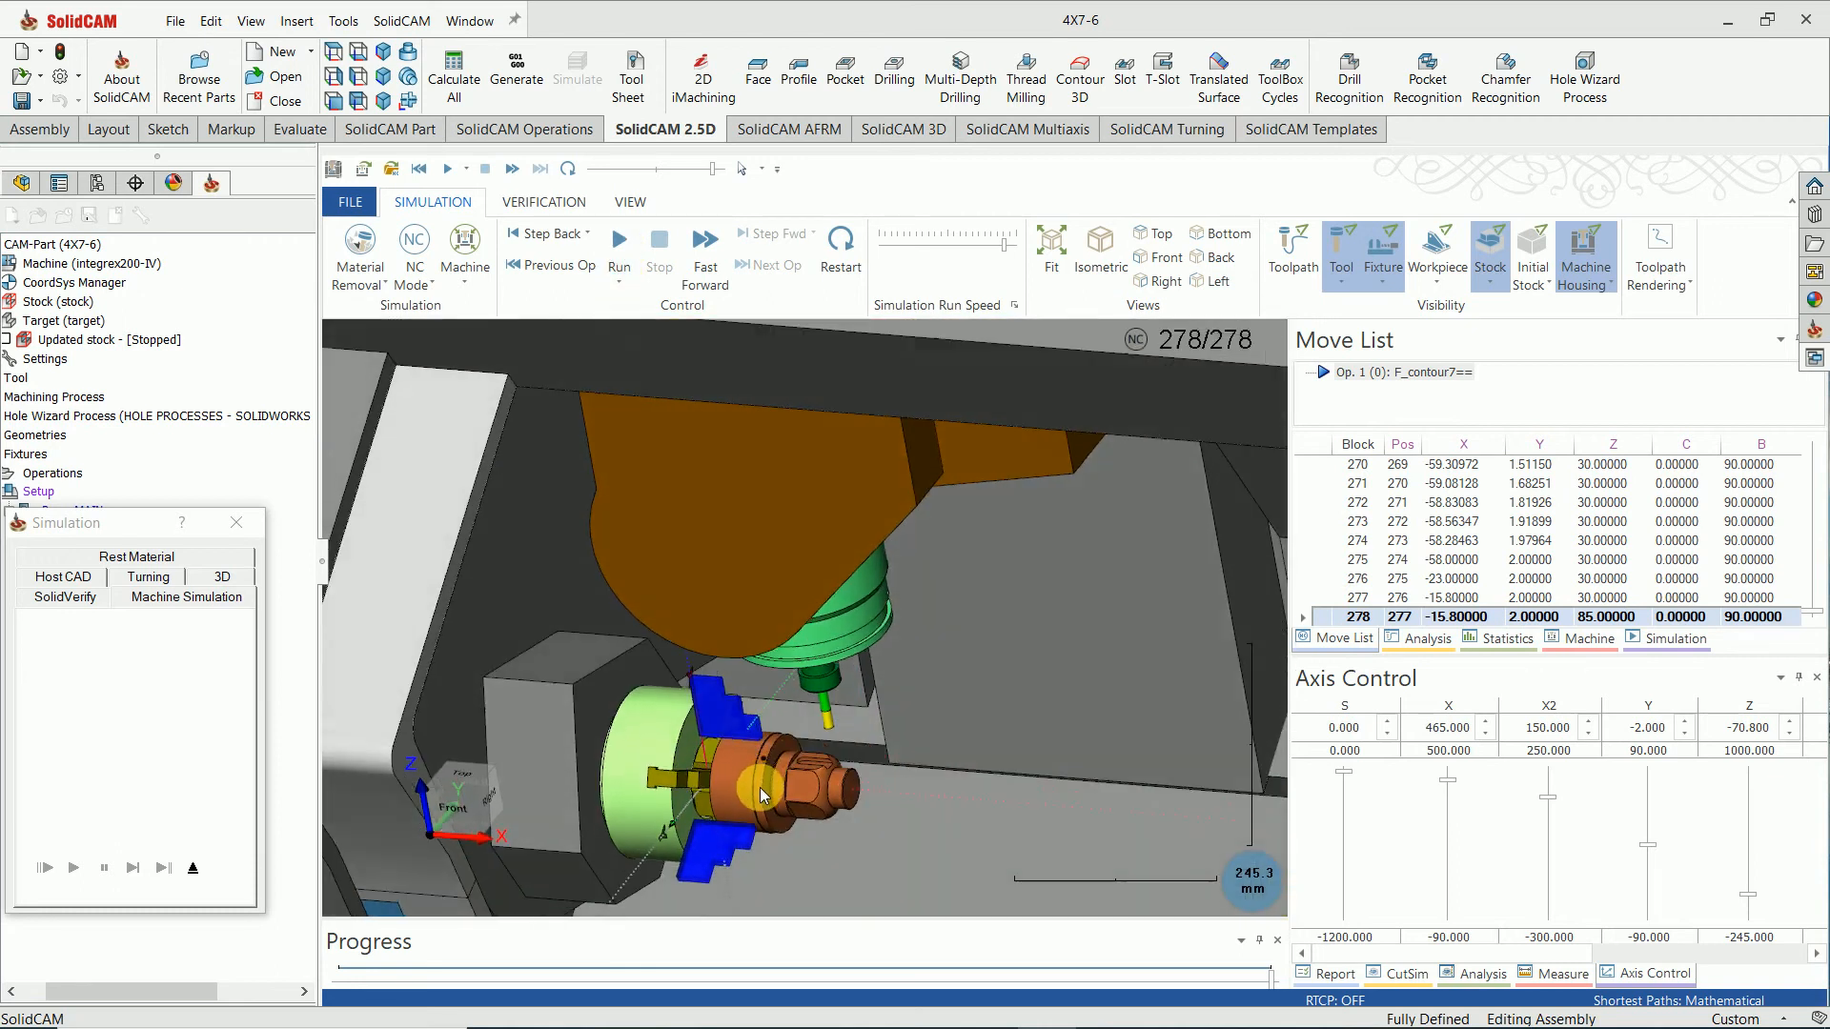
pyautogui.click(621, 243)
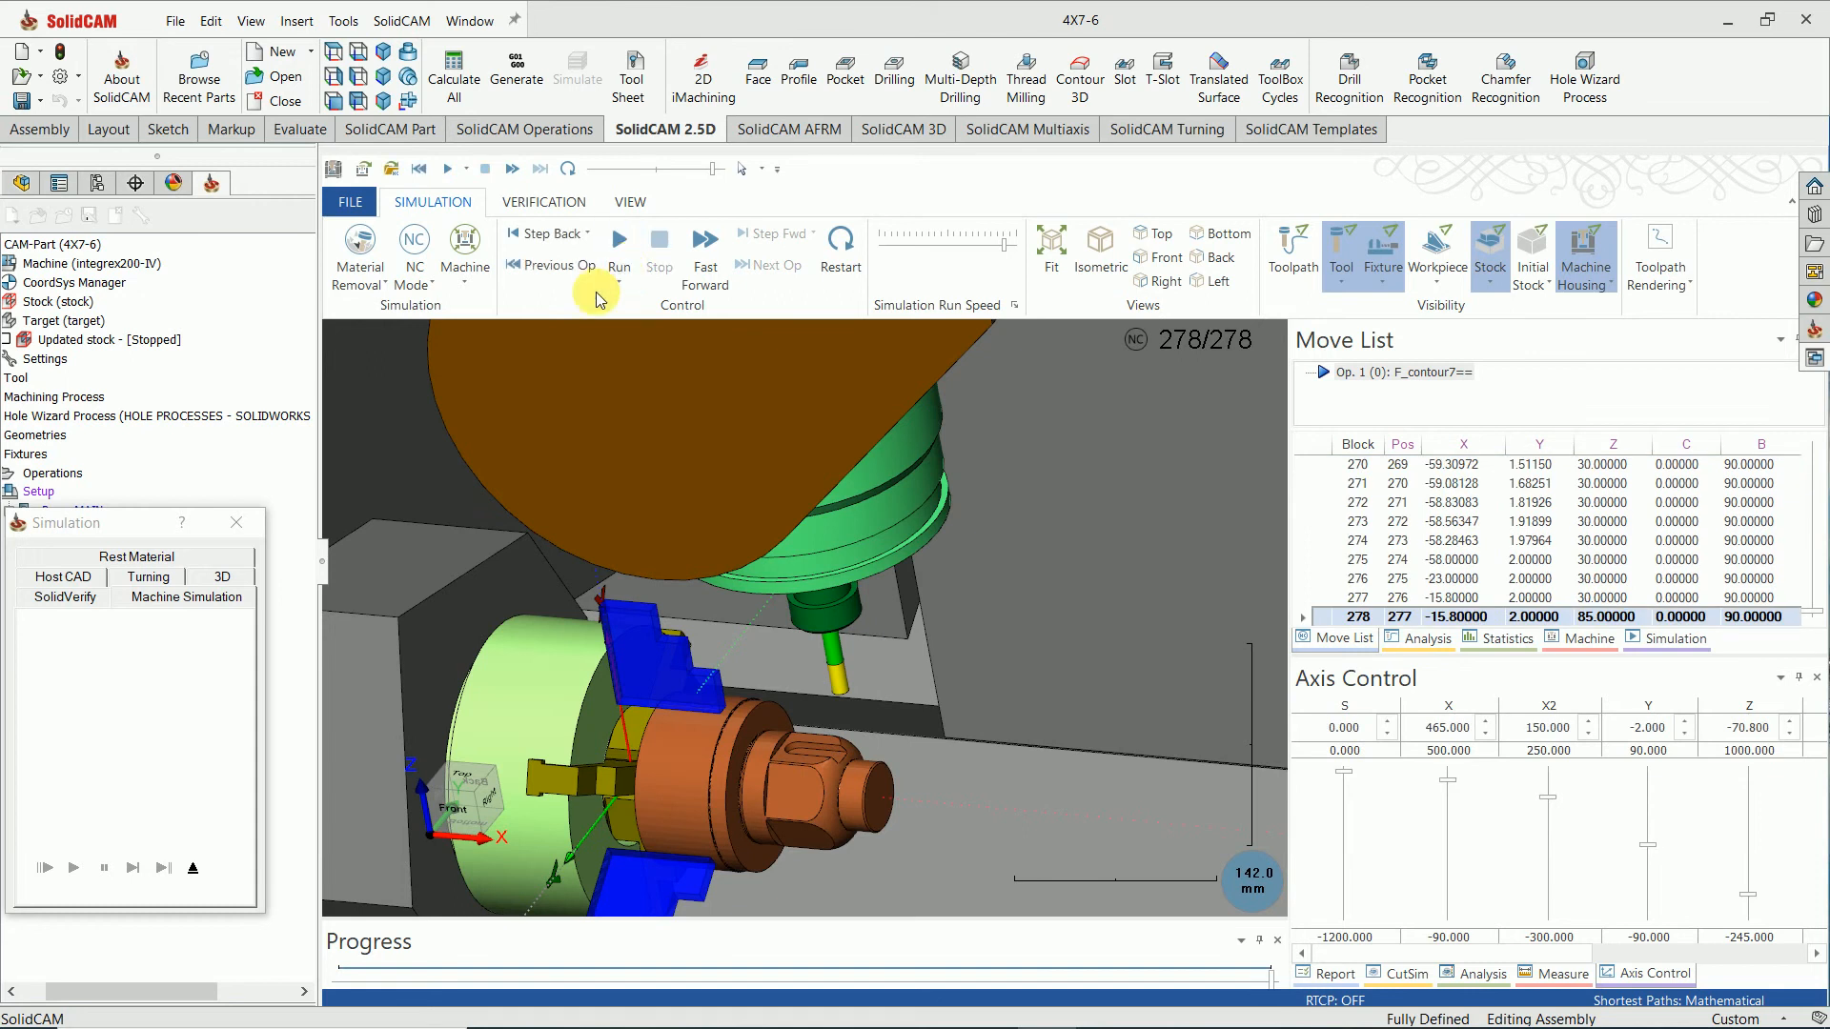
pyautogui.click(233, 526)
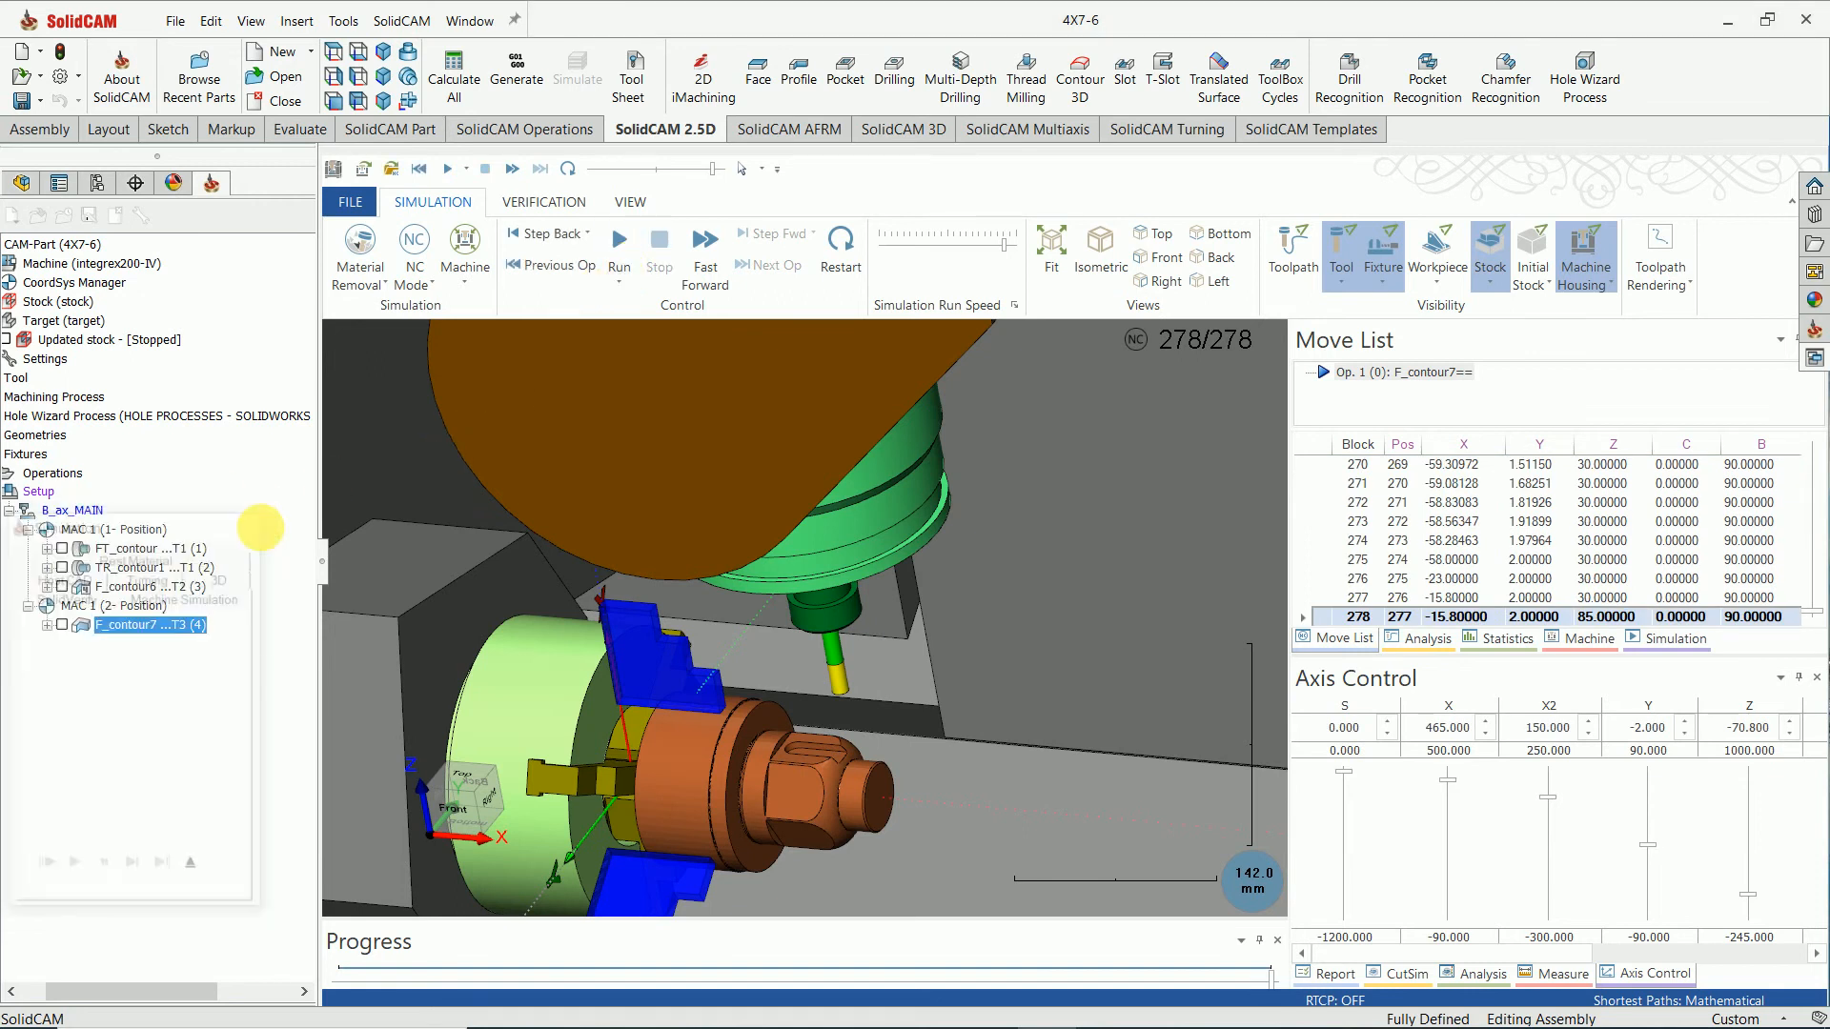
# Enable 4th Axis Face motion control with Split coordinates in the XC plane for F_contour7, save and calculate, and exit the operation.
pyautogui.doubleClick(193, 642)
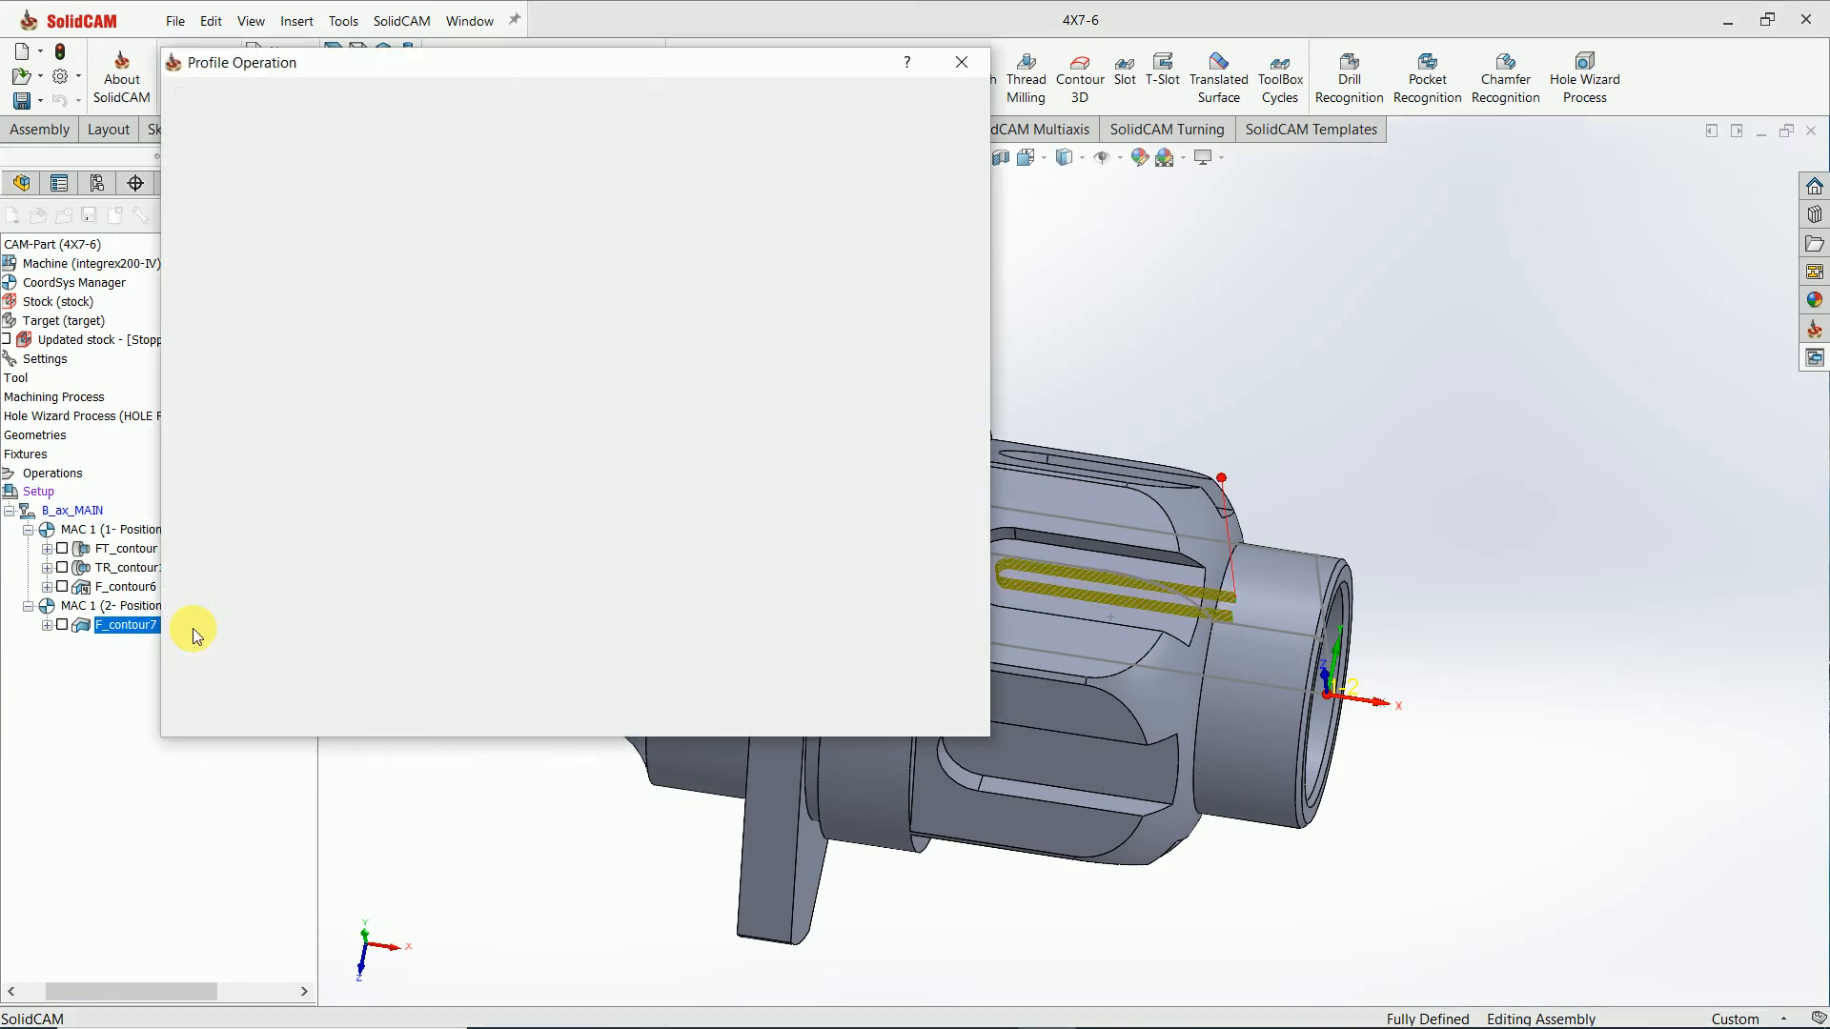
pyautogui.click(270, 263)
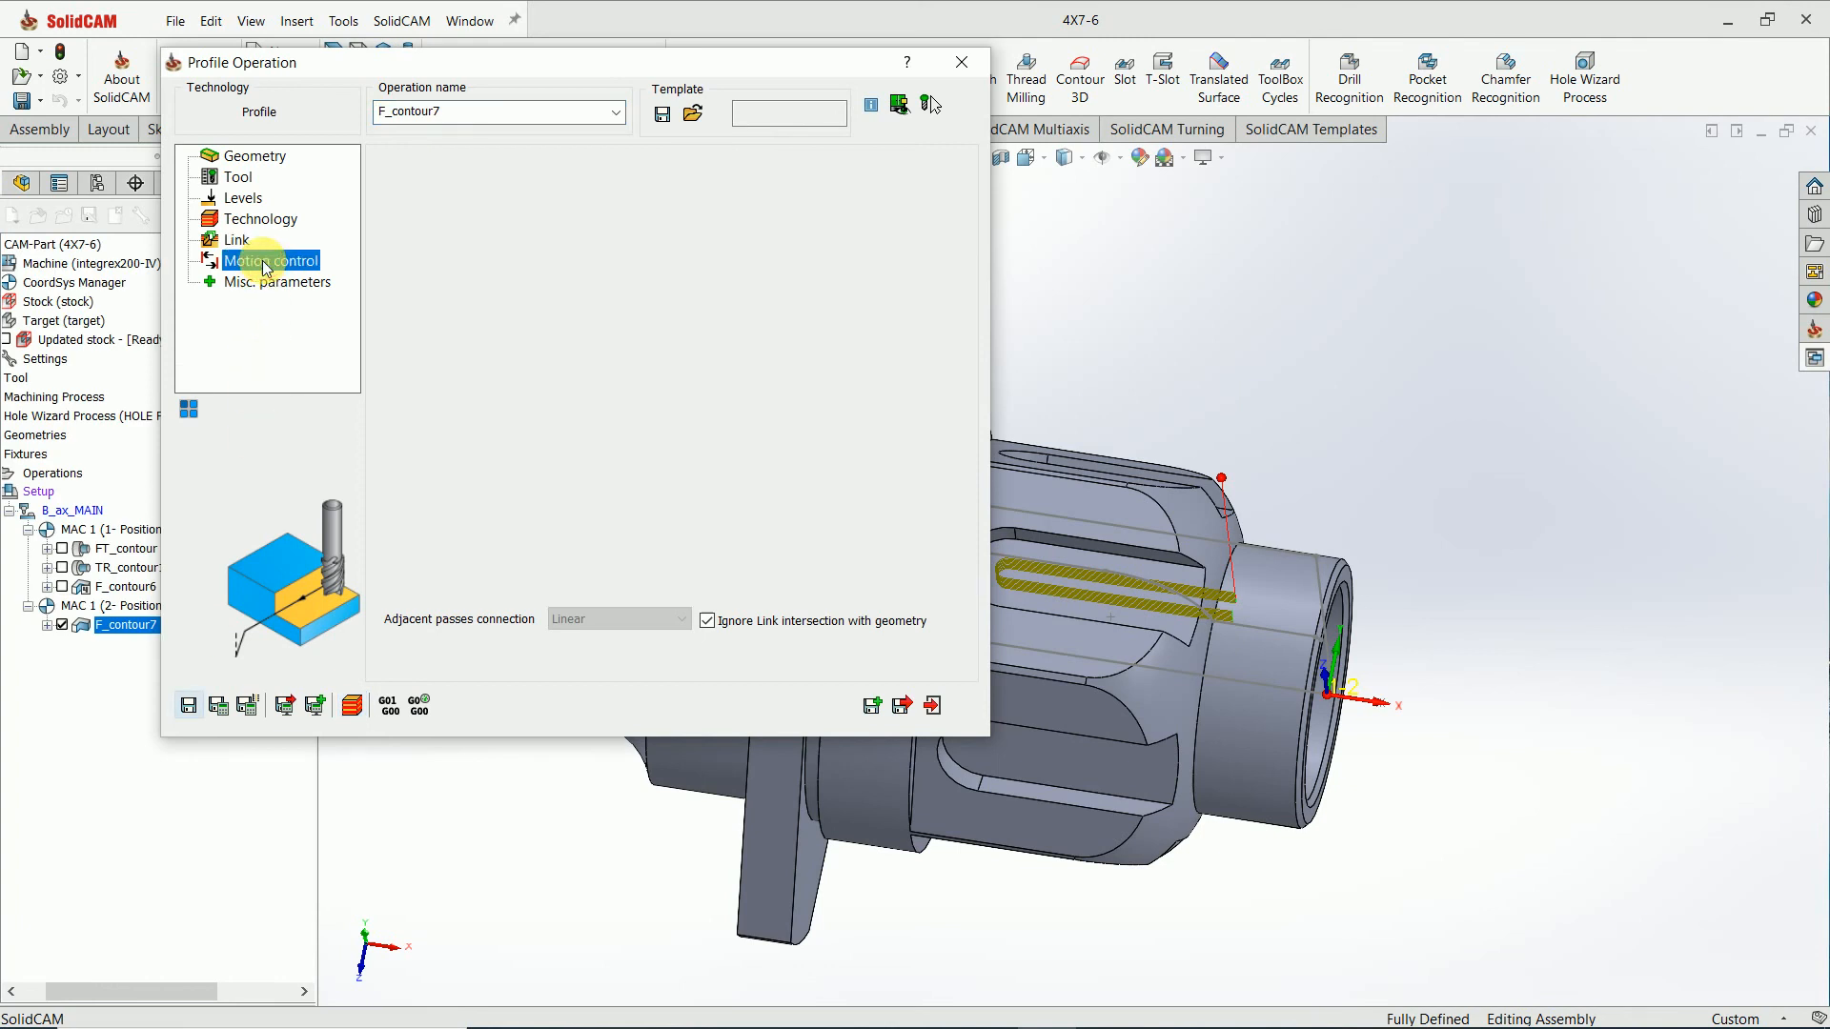
pyautogui.click(400, 163)
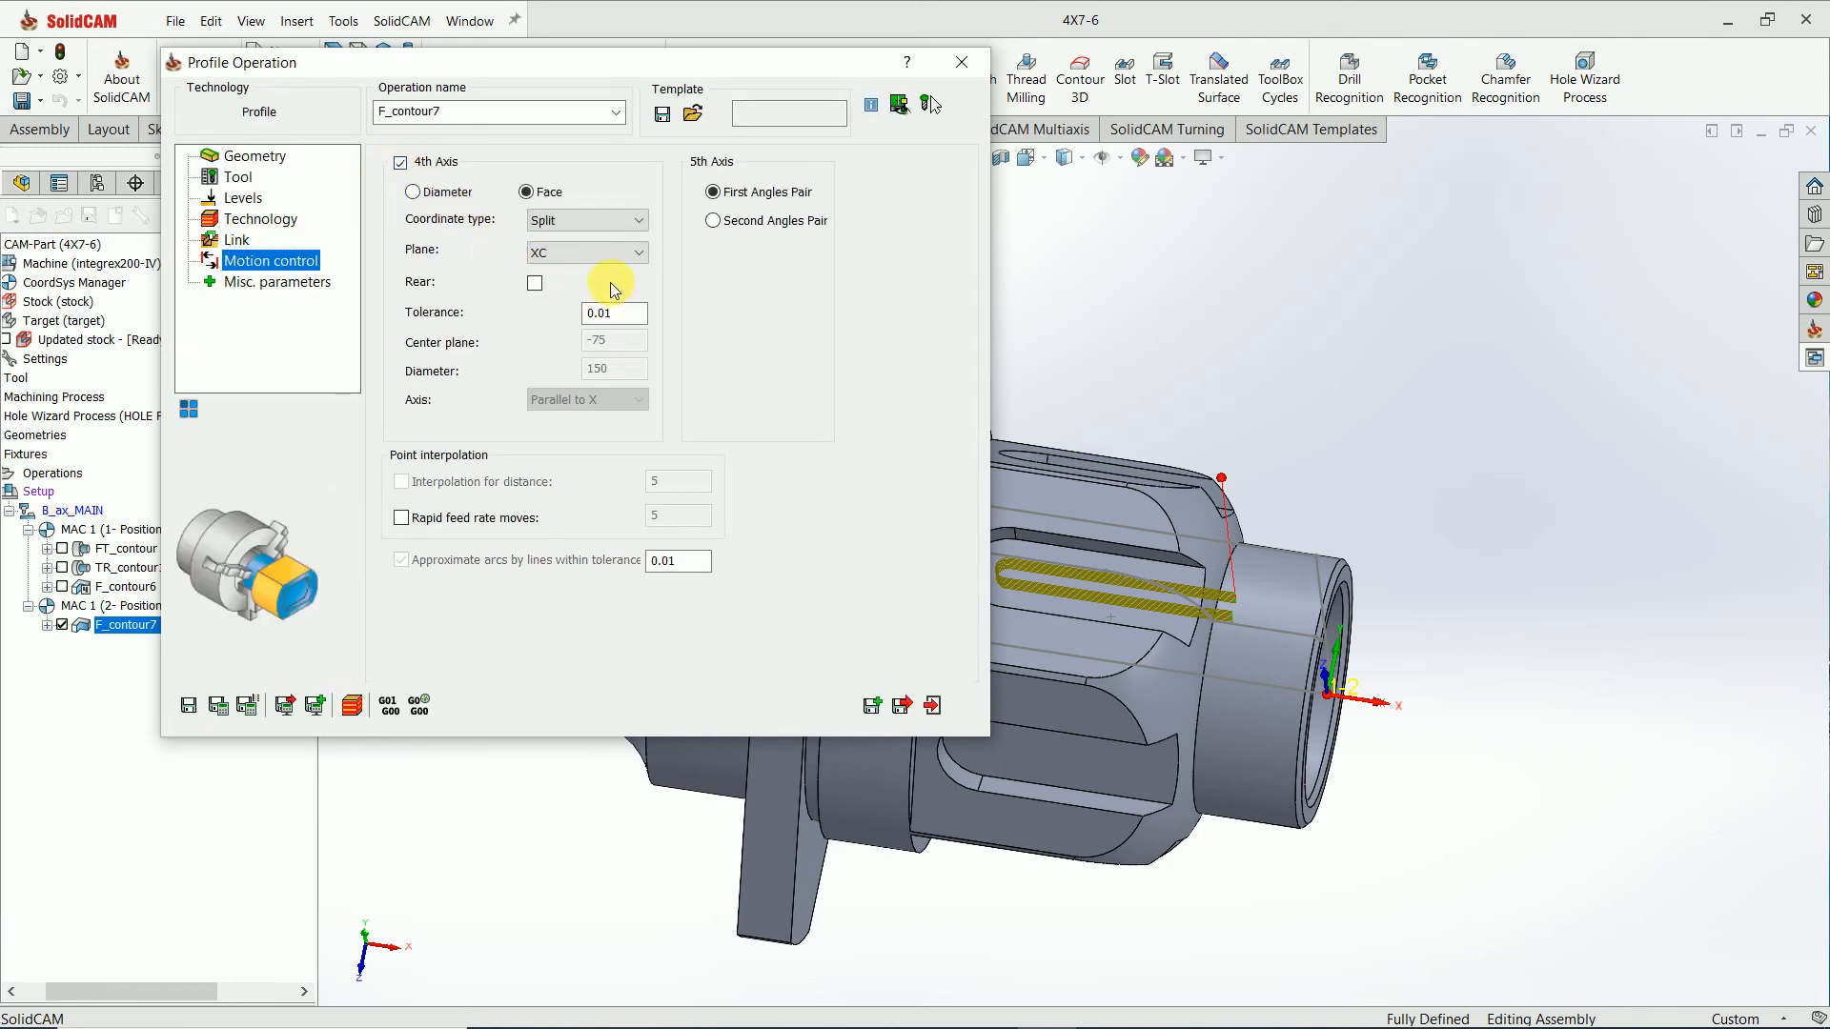
pyautogui.click(219, 705)
pyautogui.click(932, 705)
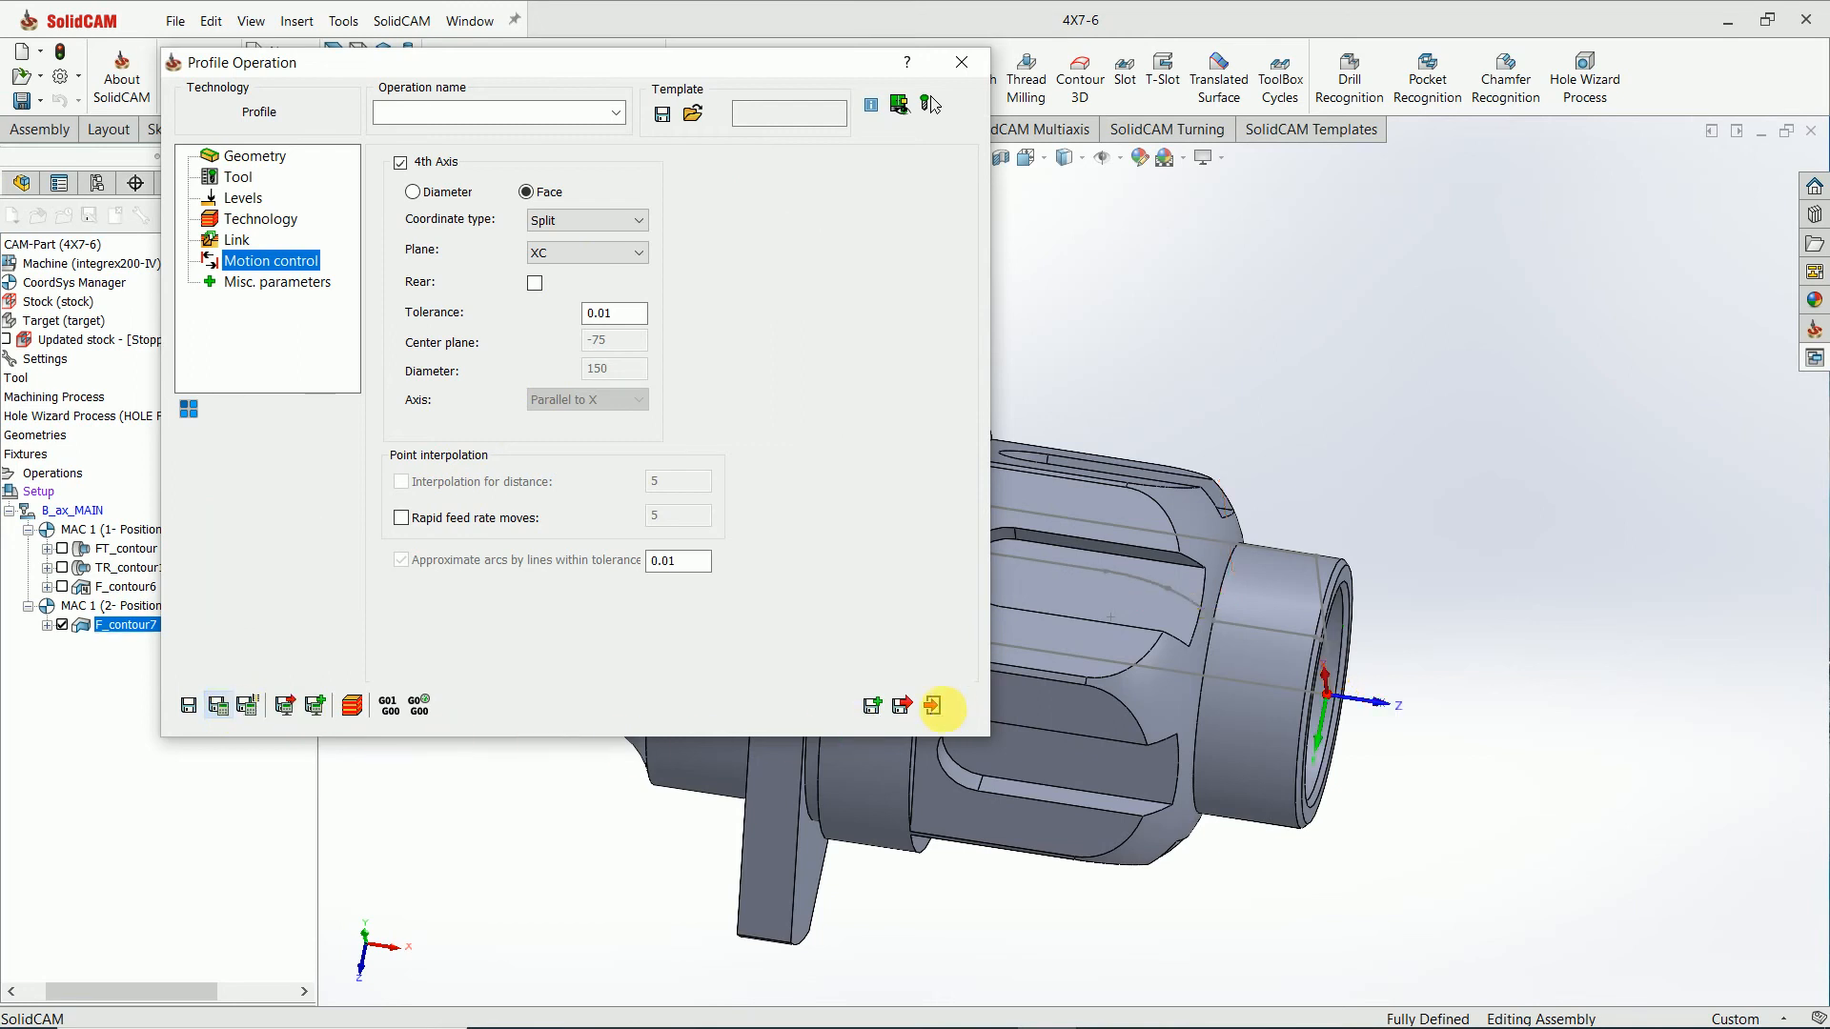
pyautogui.click(932, 710)
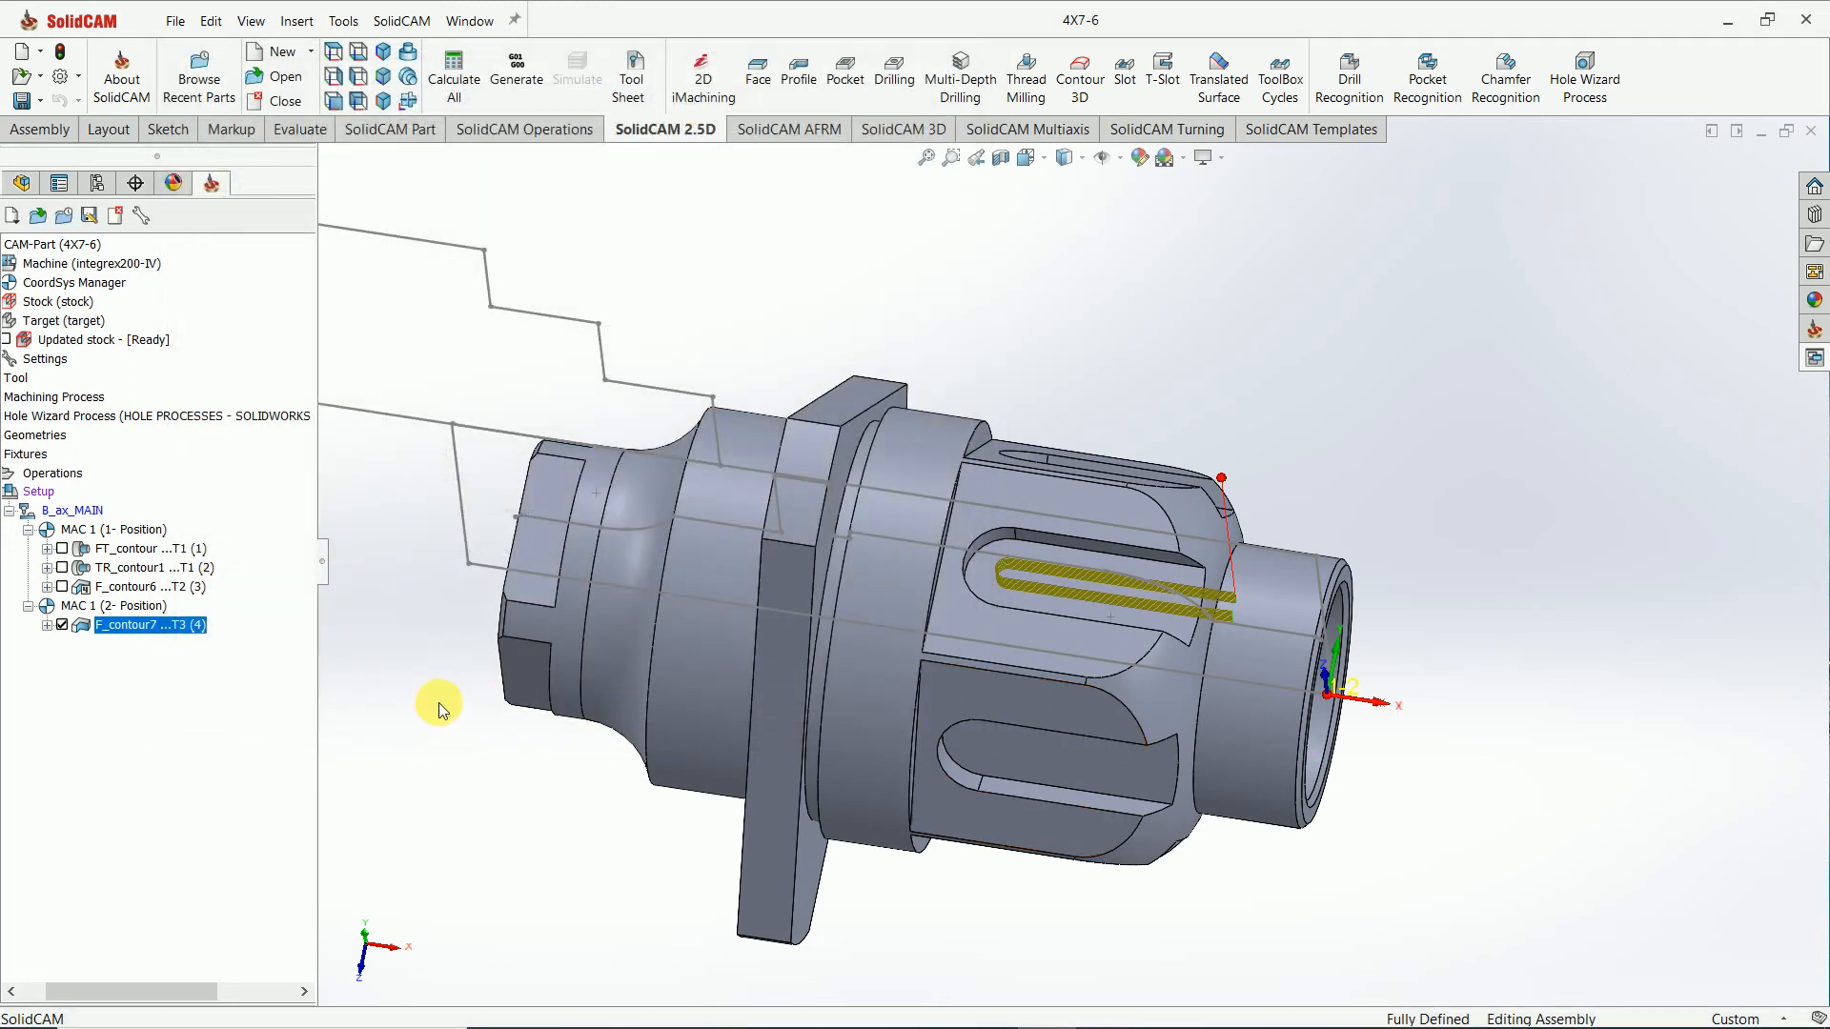
# Transform F_contour7 with a 4-axis rotation of 60 degrees in 5 steps, including the original operation, and save it.
pyautogui.rightClick(192, 631)
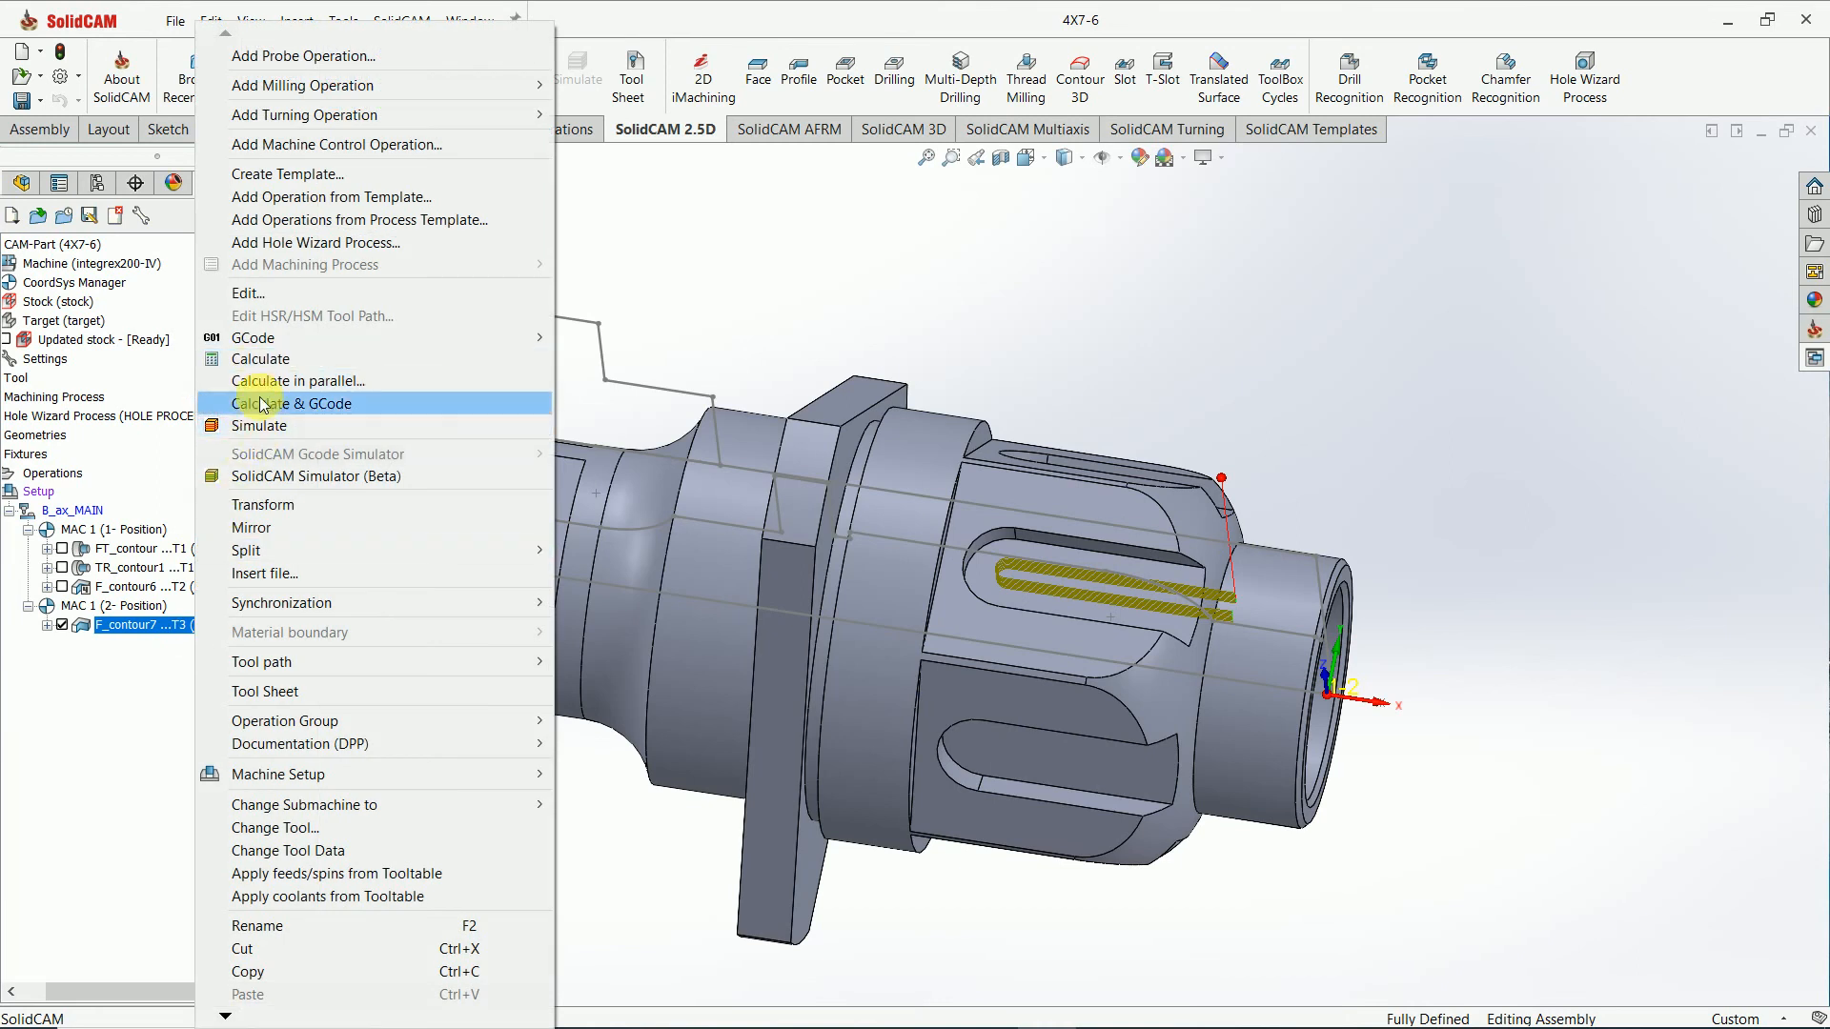
pyautogui.click(263, 505)
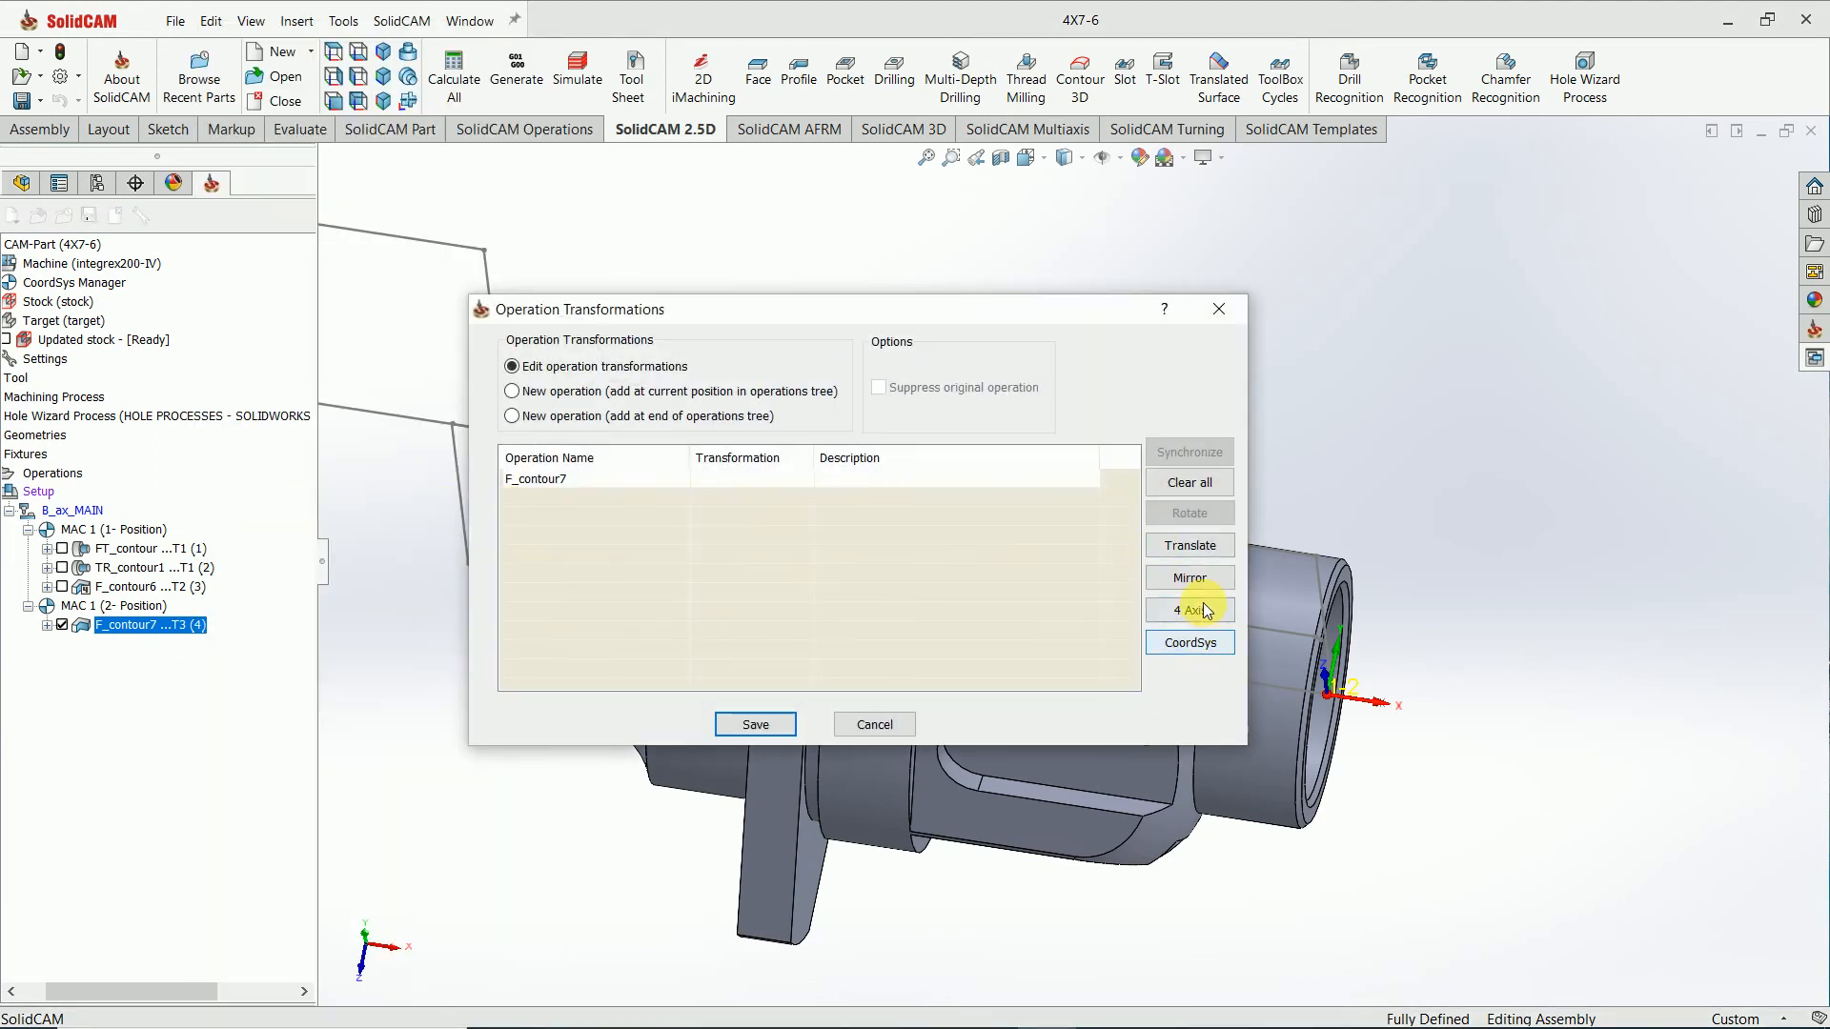
pyautogui.click(1202, 610)
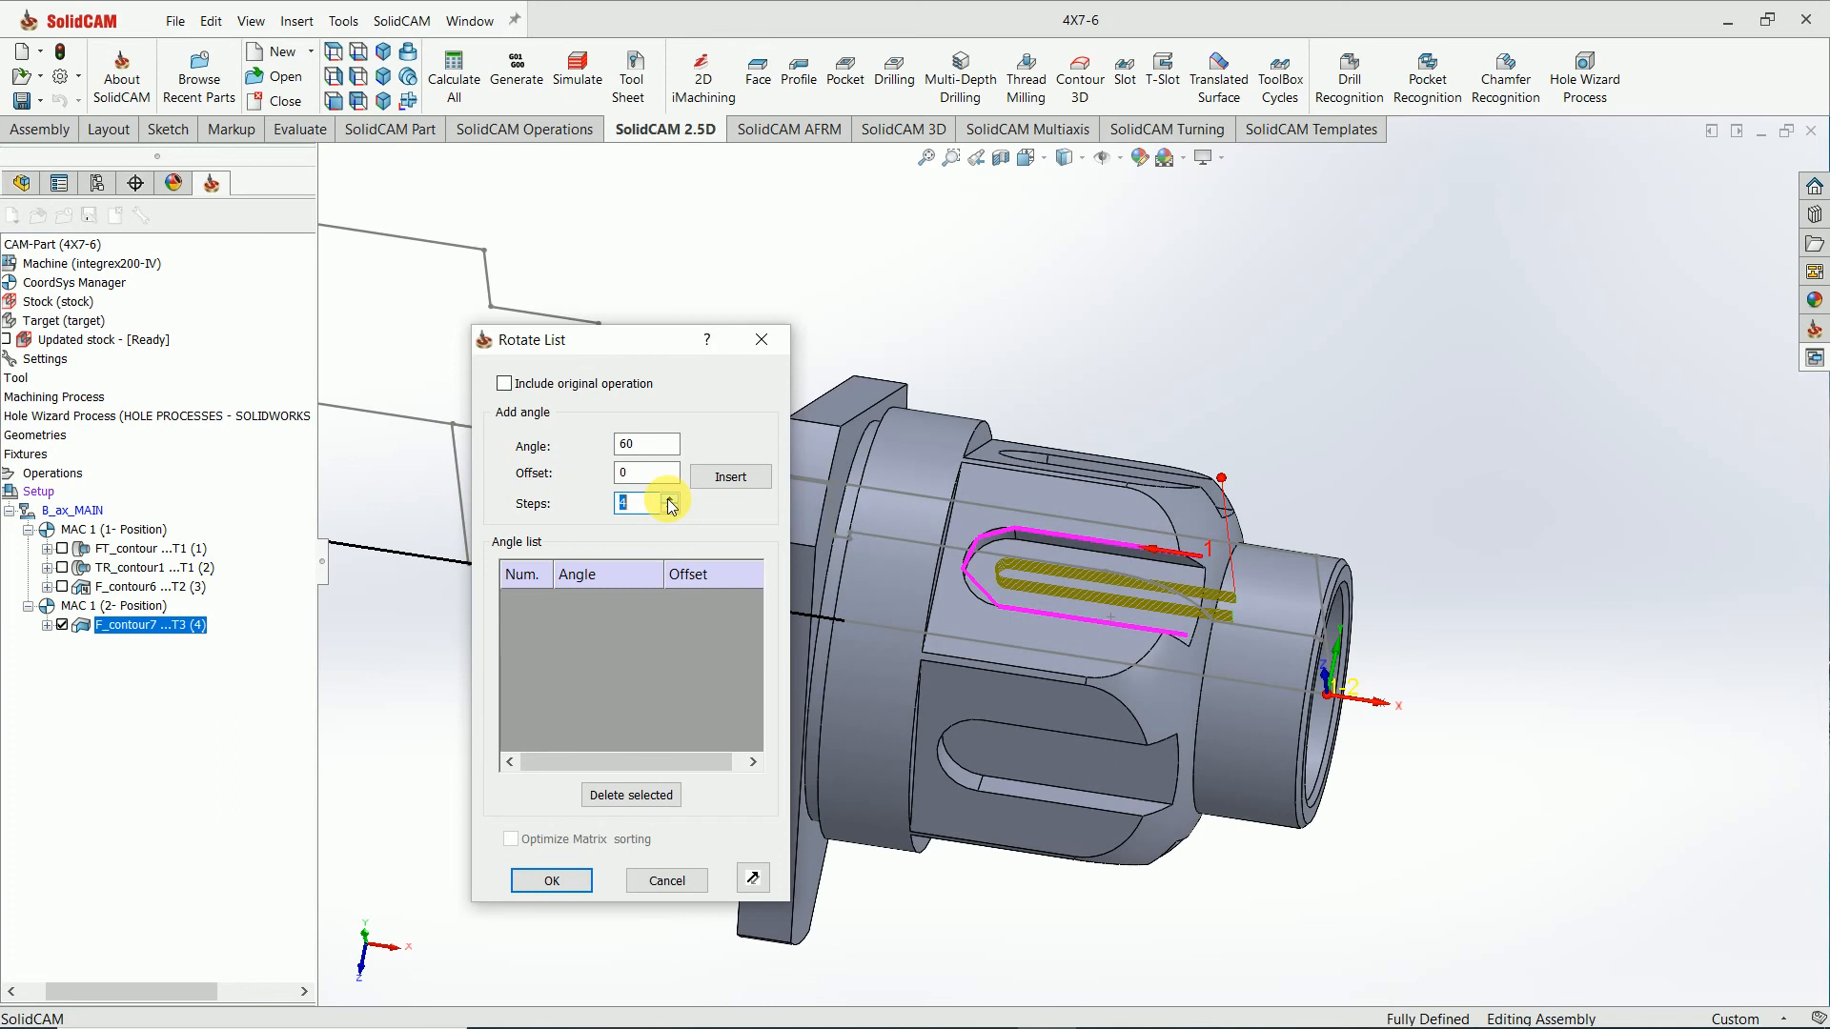
pyautogui.click(505, 385)
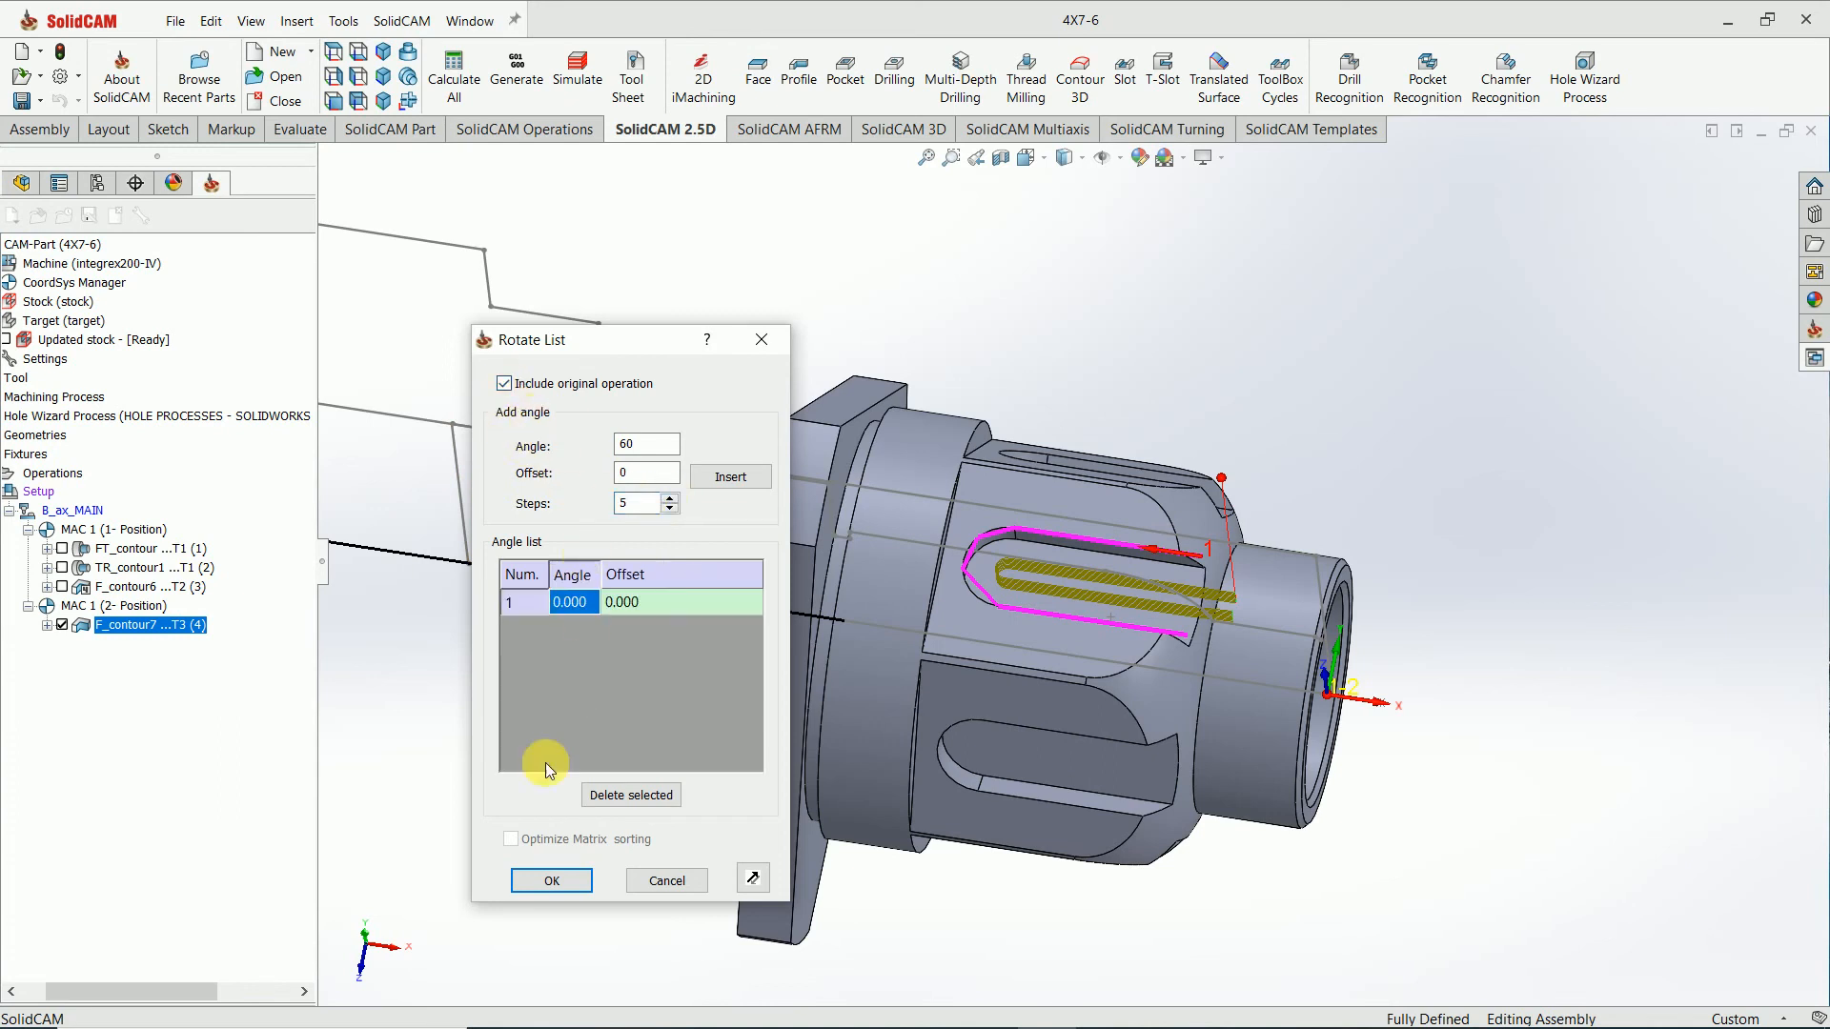
pyautogui.click(768, 474)
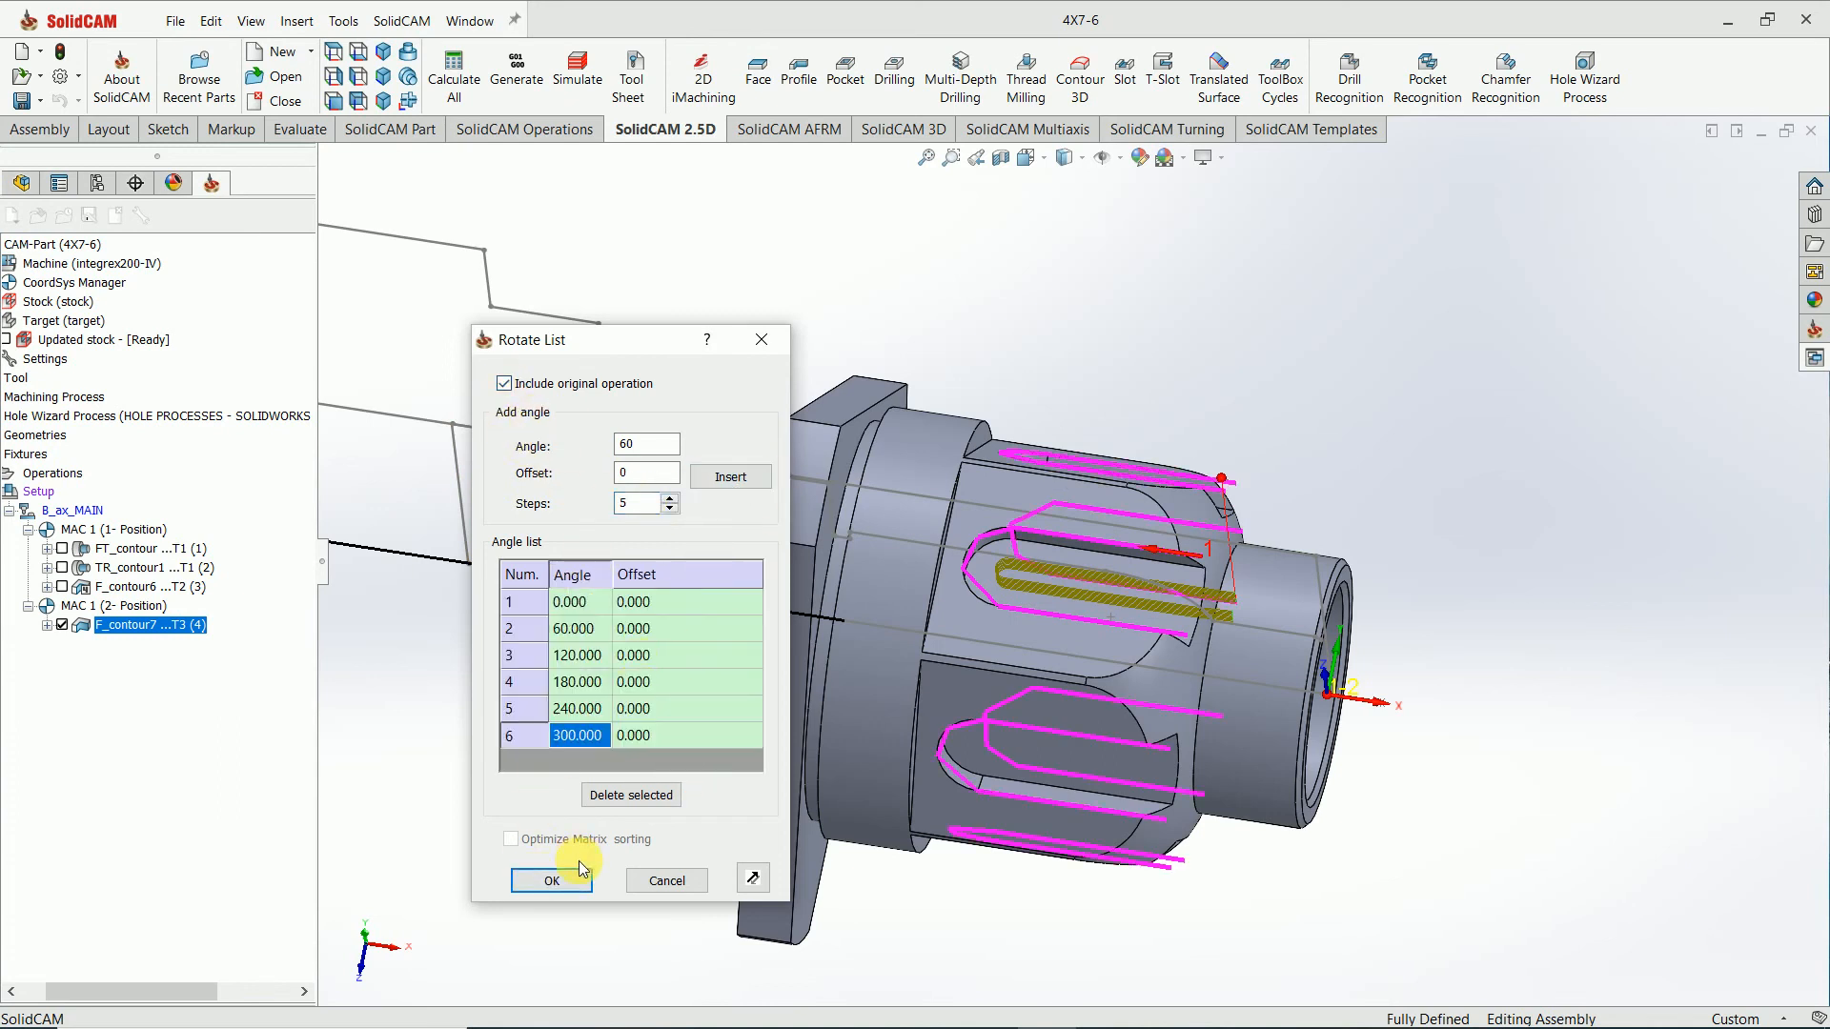
pyautogui.click(553, 881)
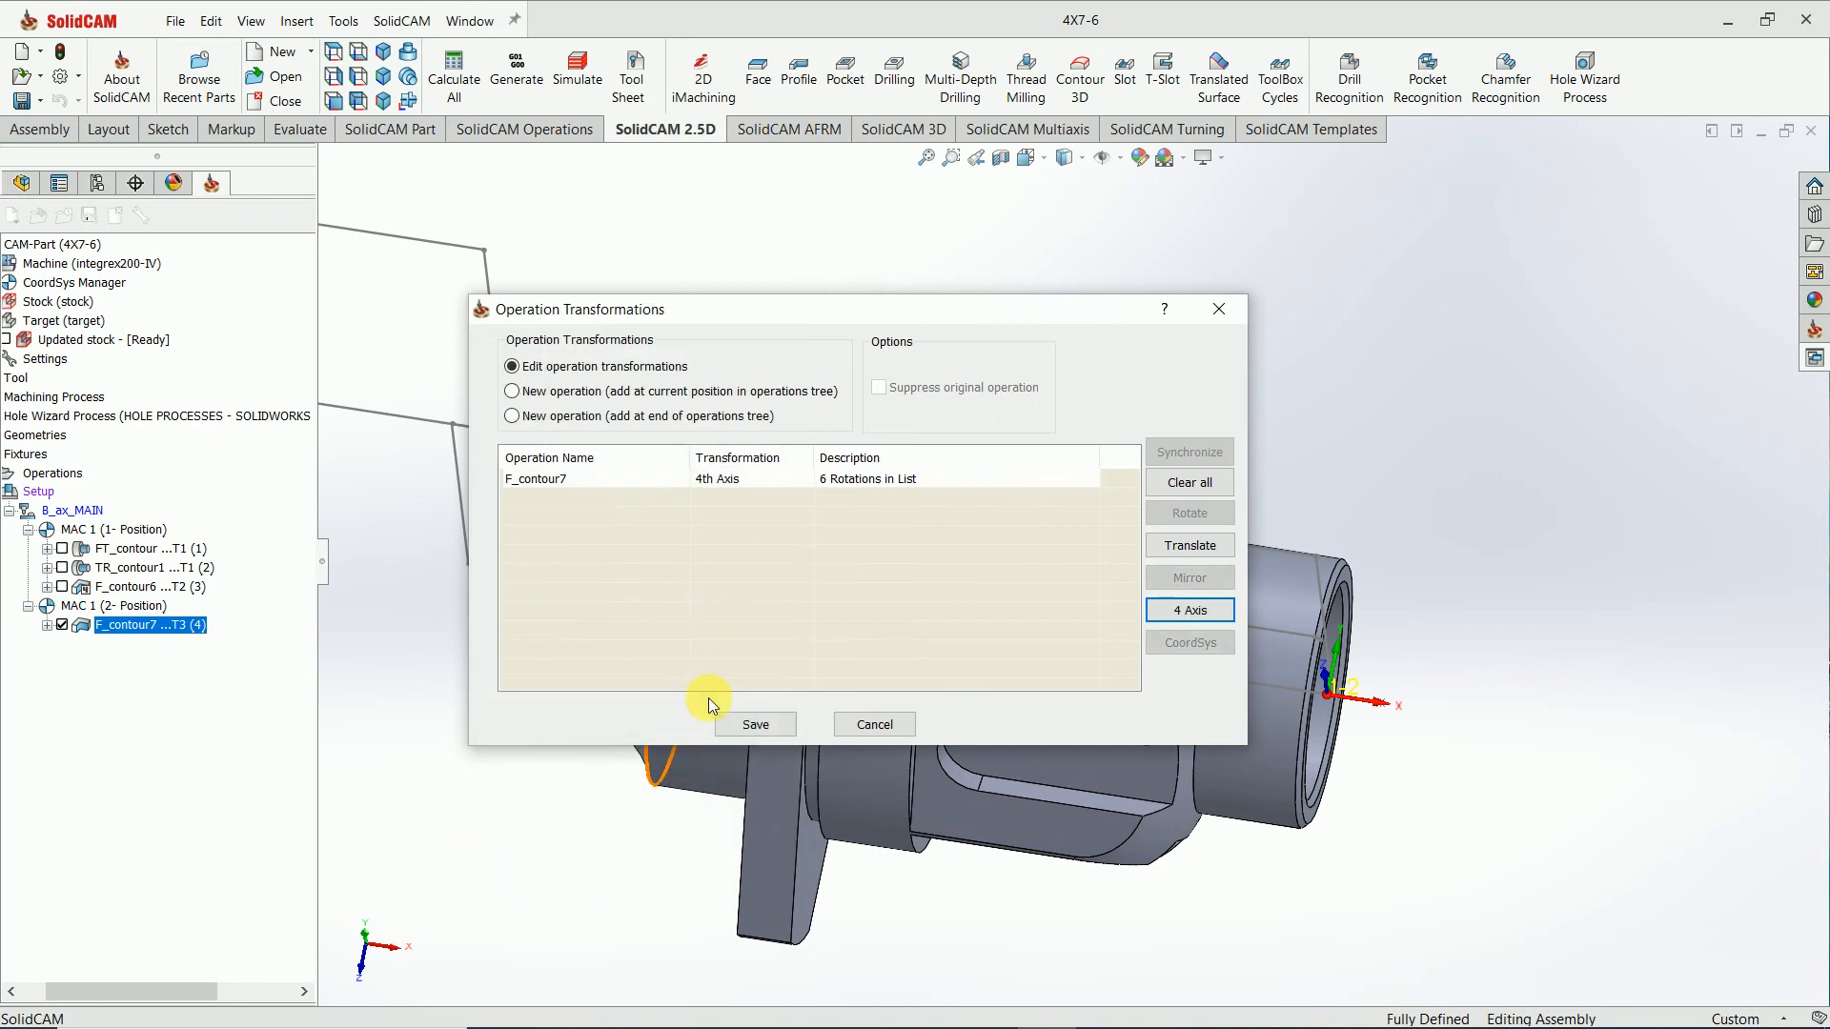
pyautogui.click(758, 725)
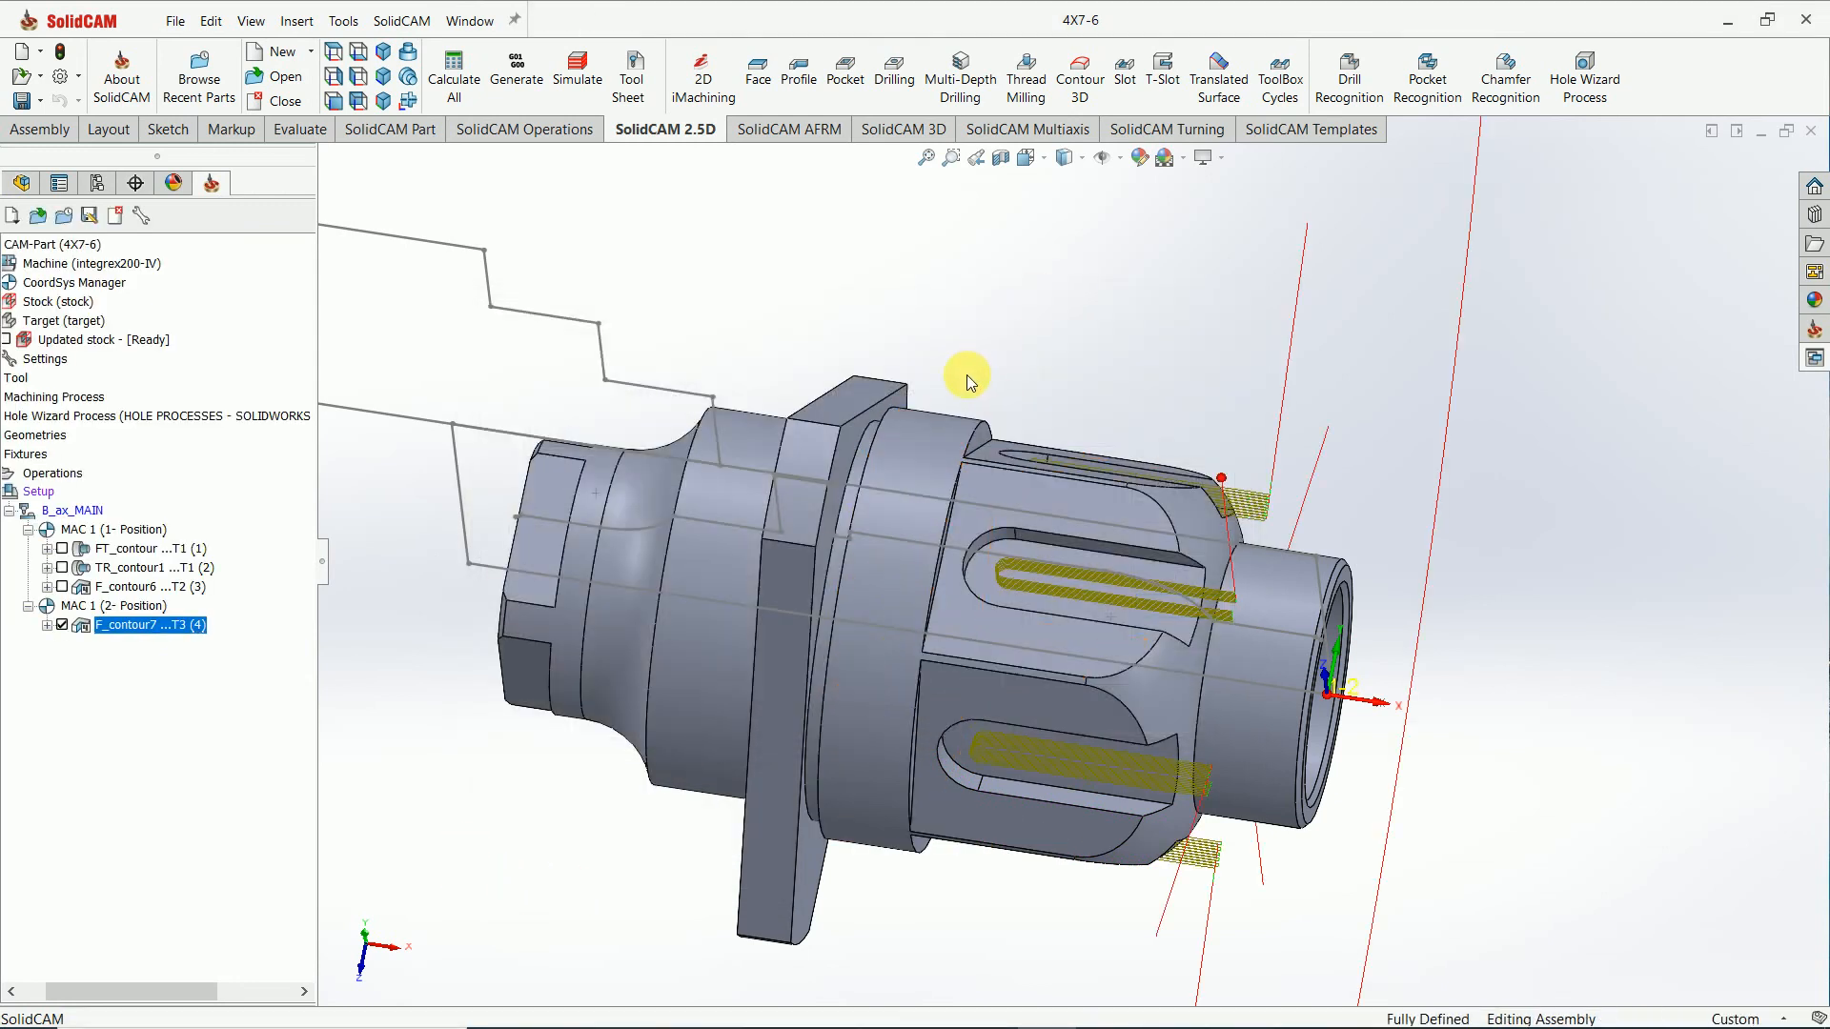
# Inspect the patterned slot toolpaths, run a SolidVerify simulation of all operations, and stop and close it partway.
pyautogui.scroll(3, 963, 376)
pyautogui.moveTo(940, 441); pyautogui.dragTo(915, 476, button='middle')
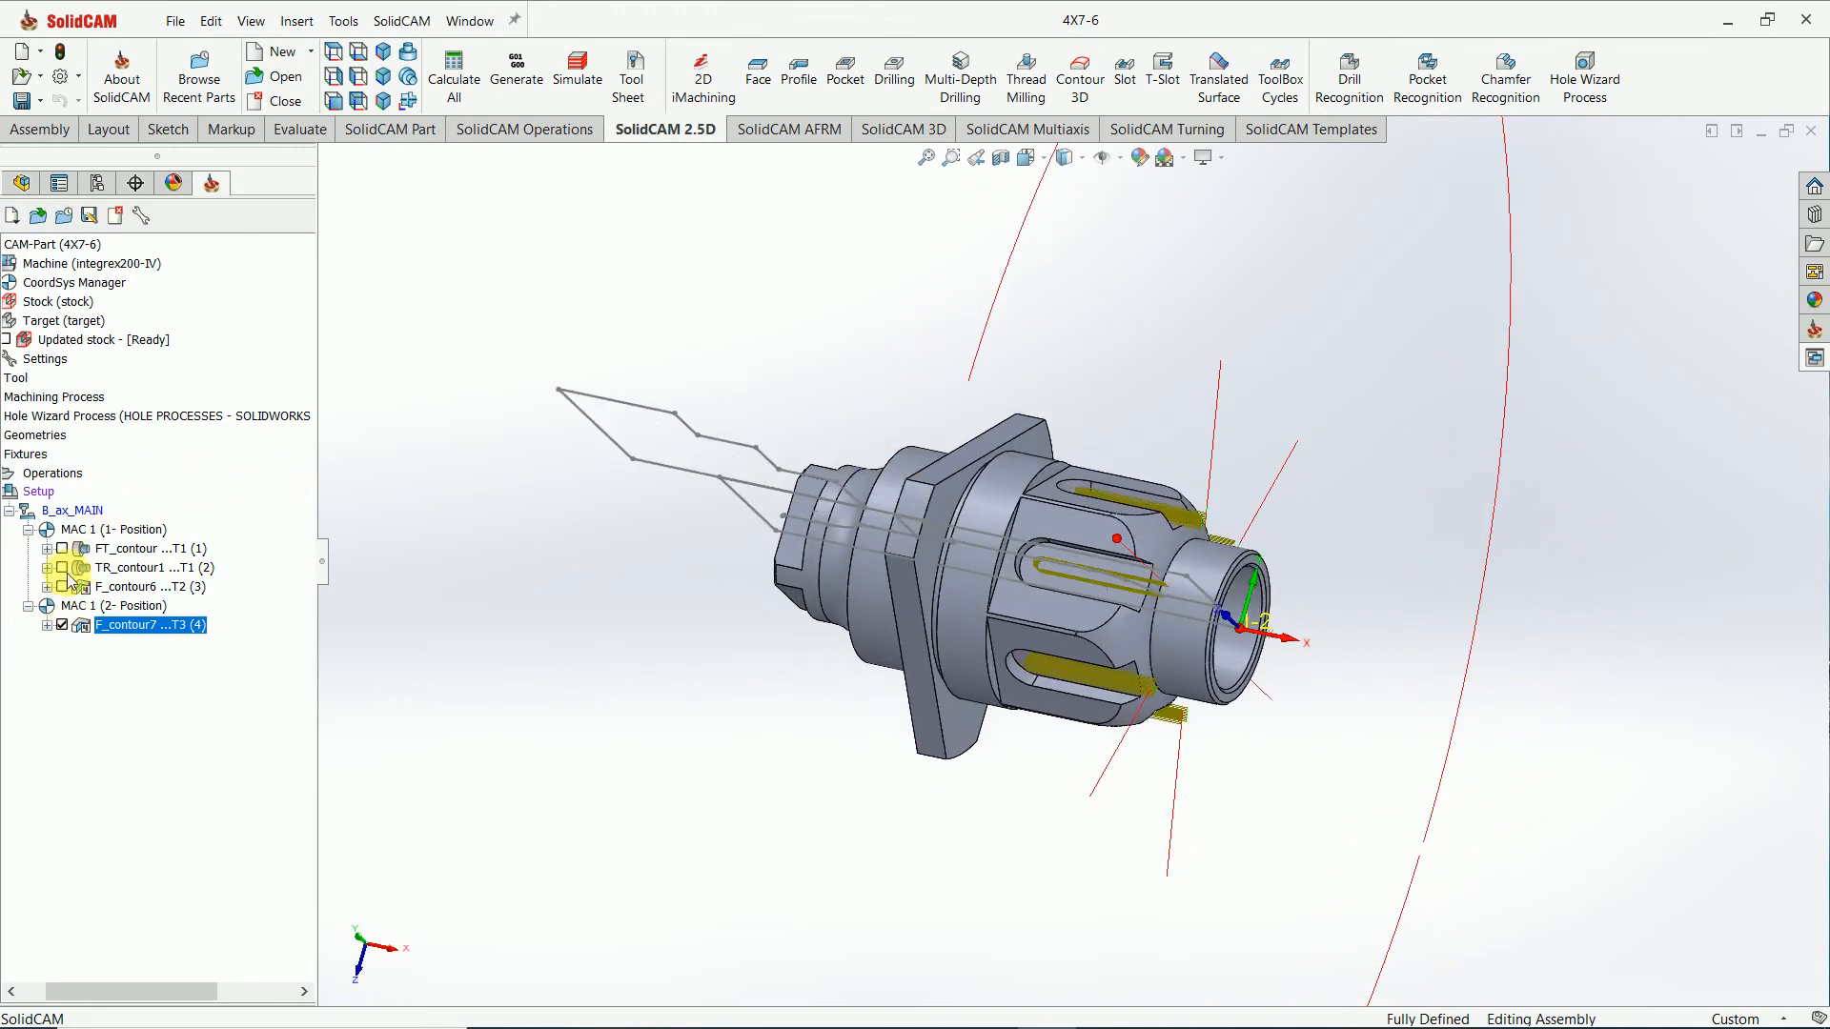
pyautogui.click(56, 474)
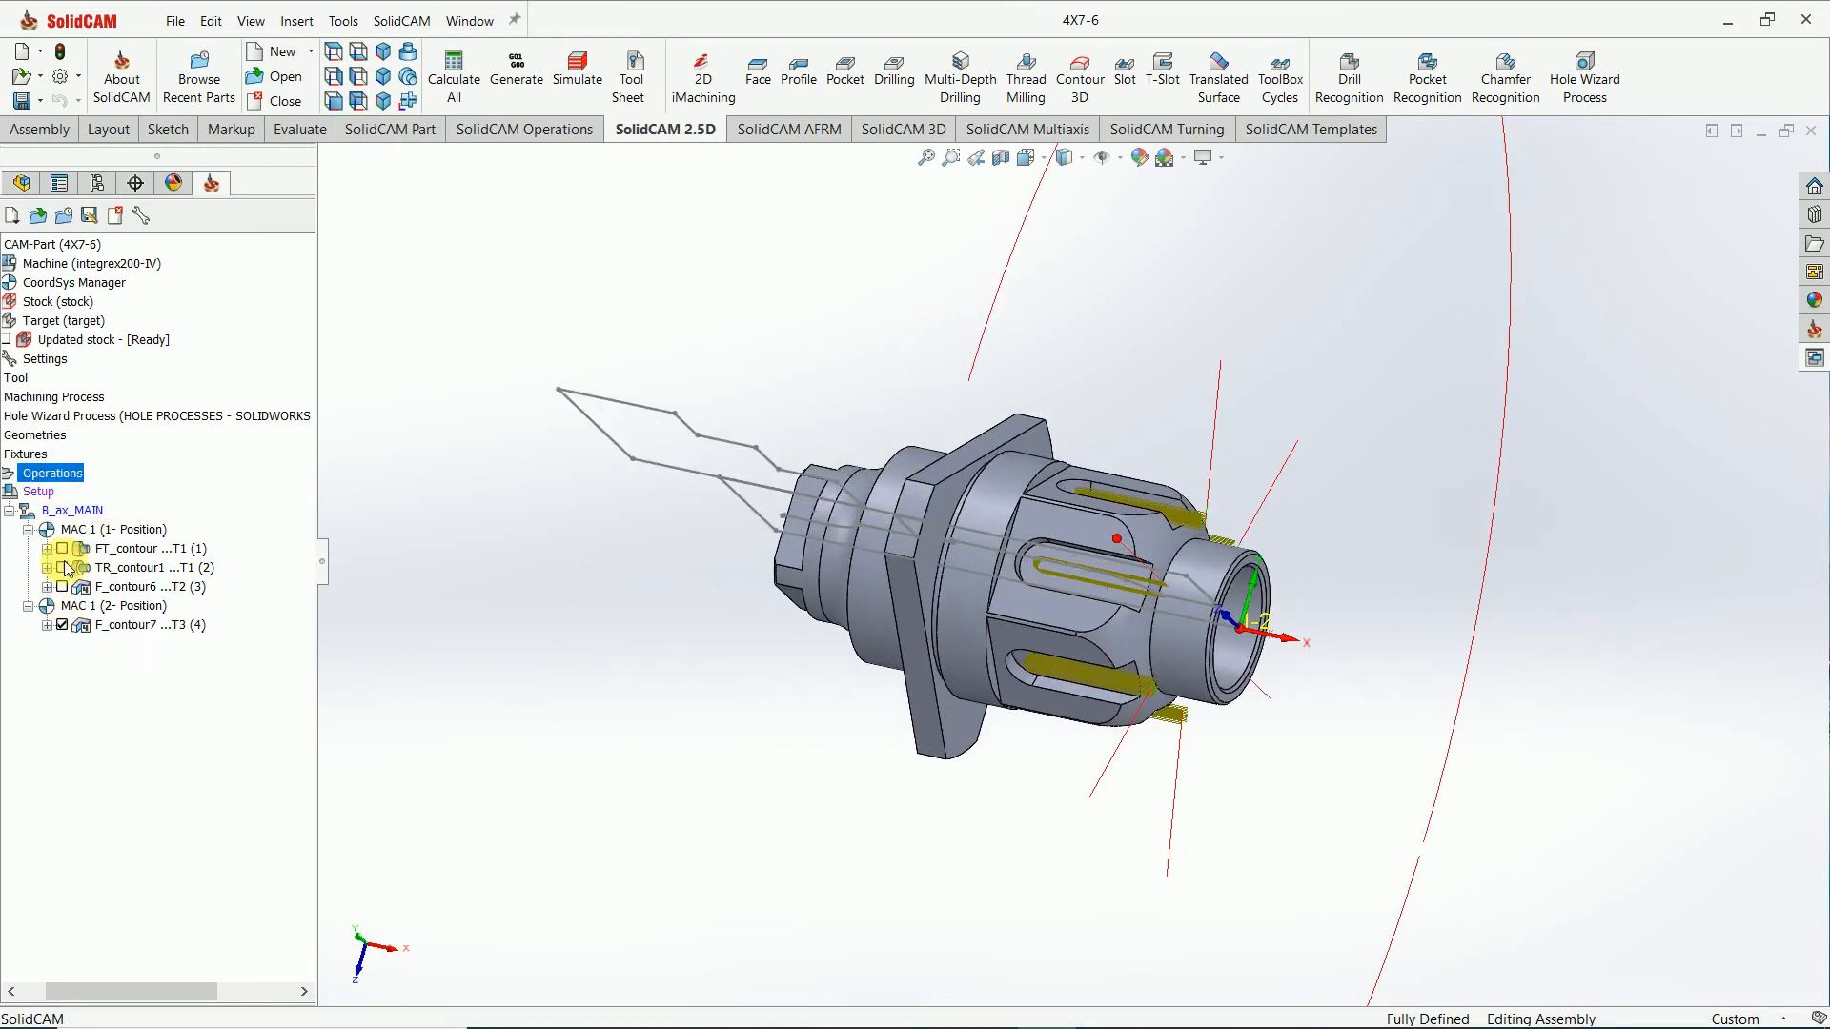
pyautogui.rightClick(60, 475)
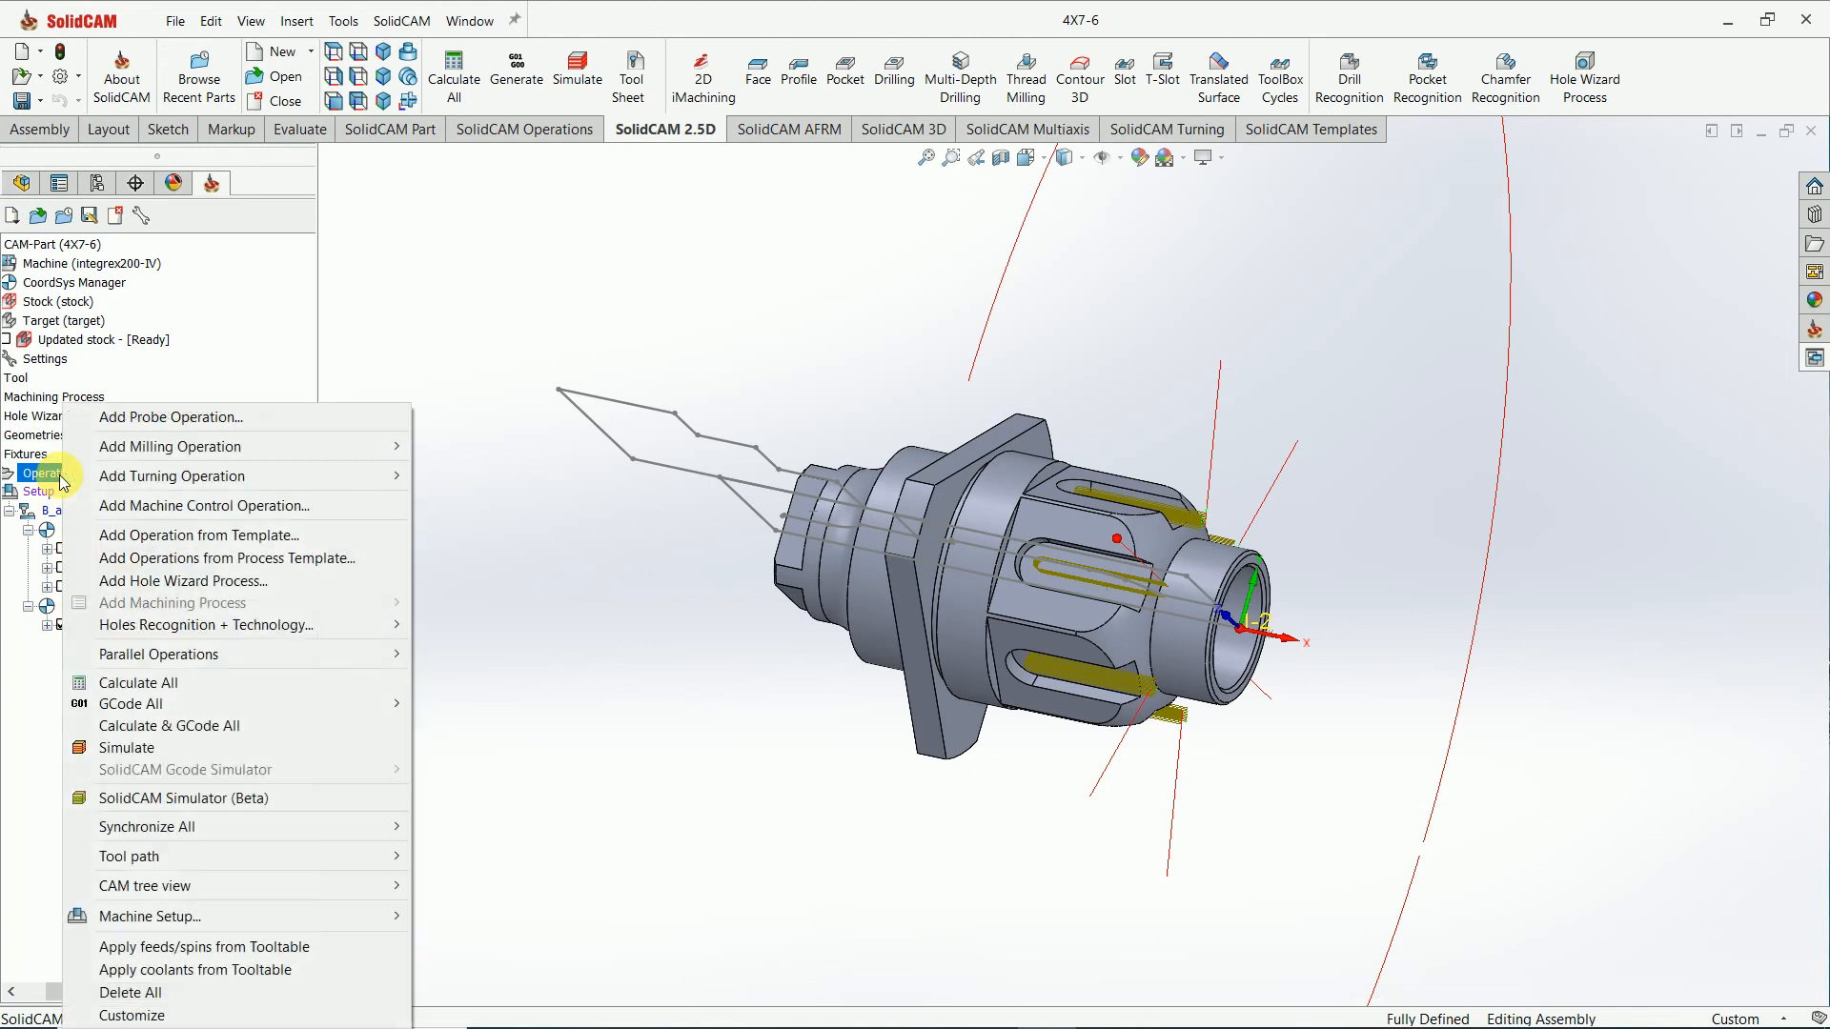
pyautogui.click(124, 751)
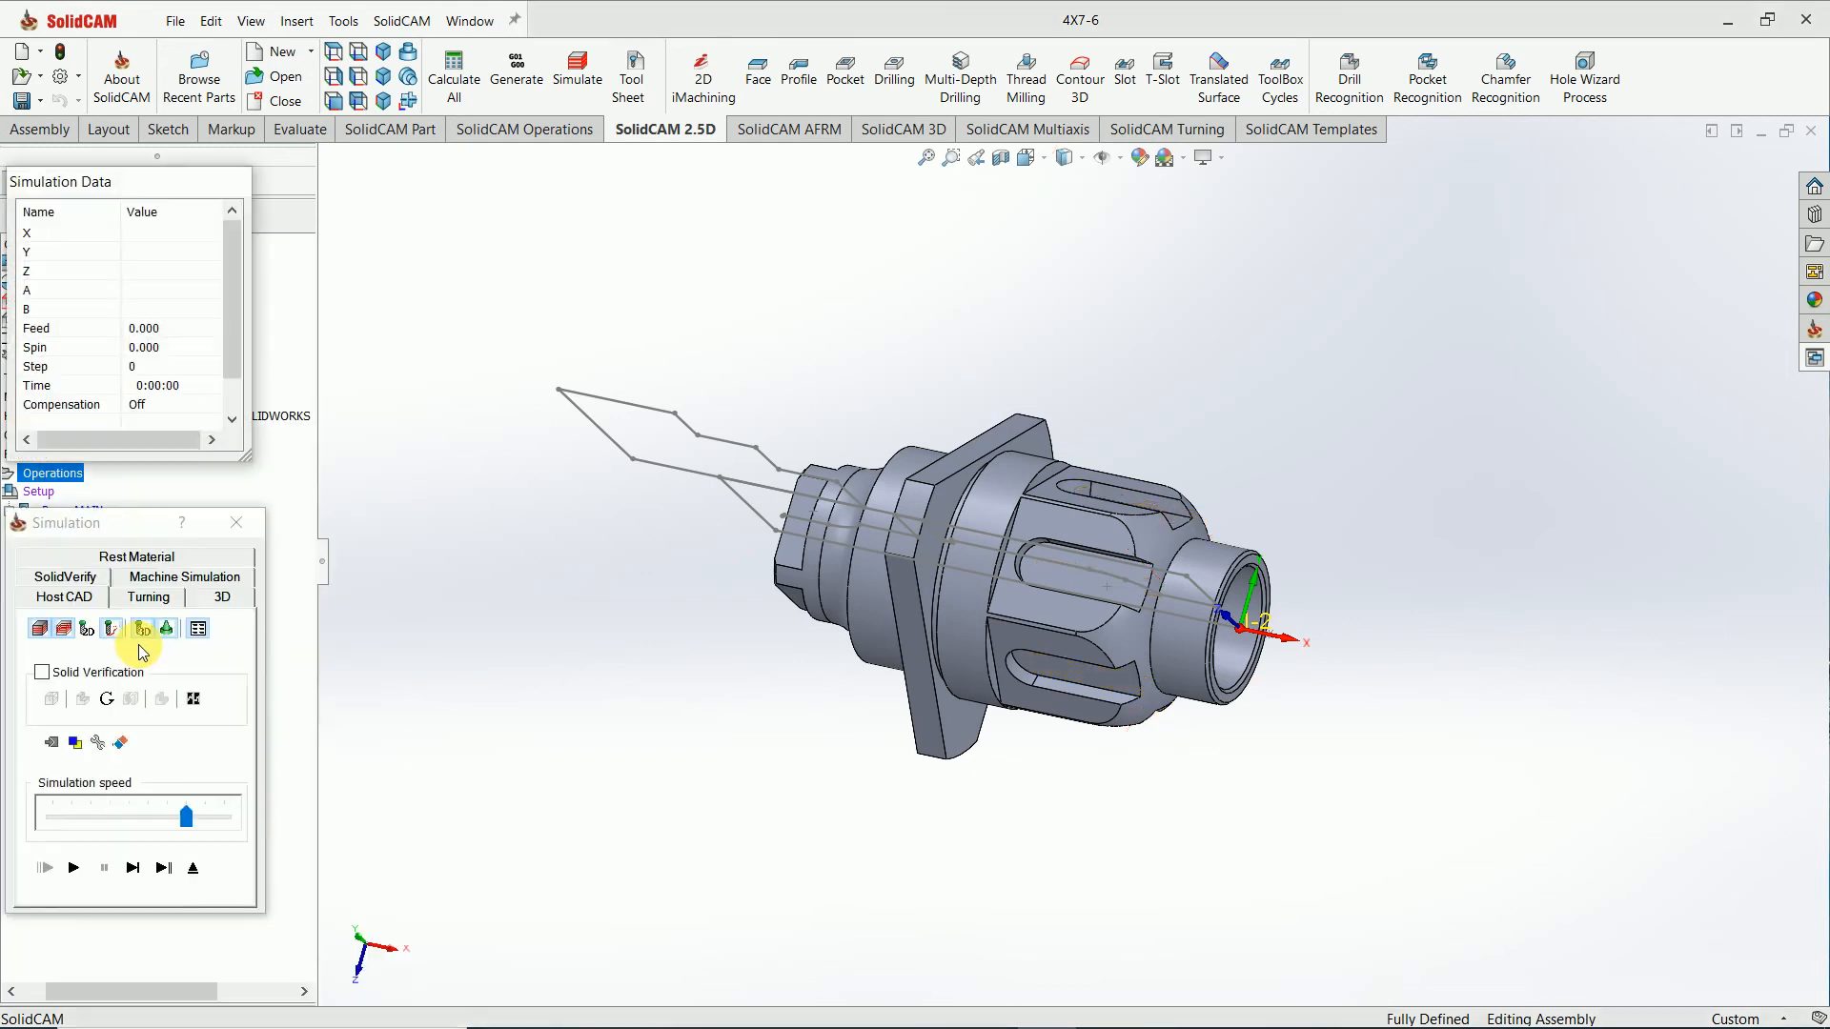
pyautogui.click(86, 581)
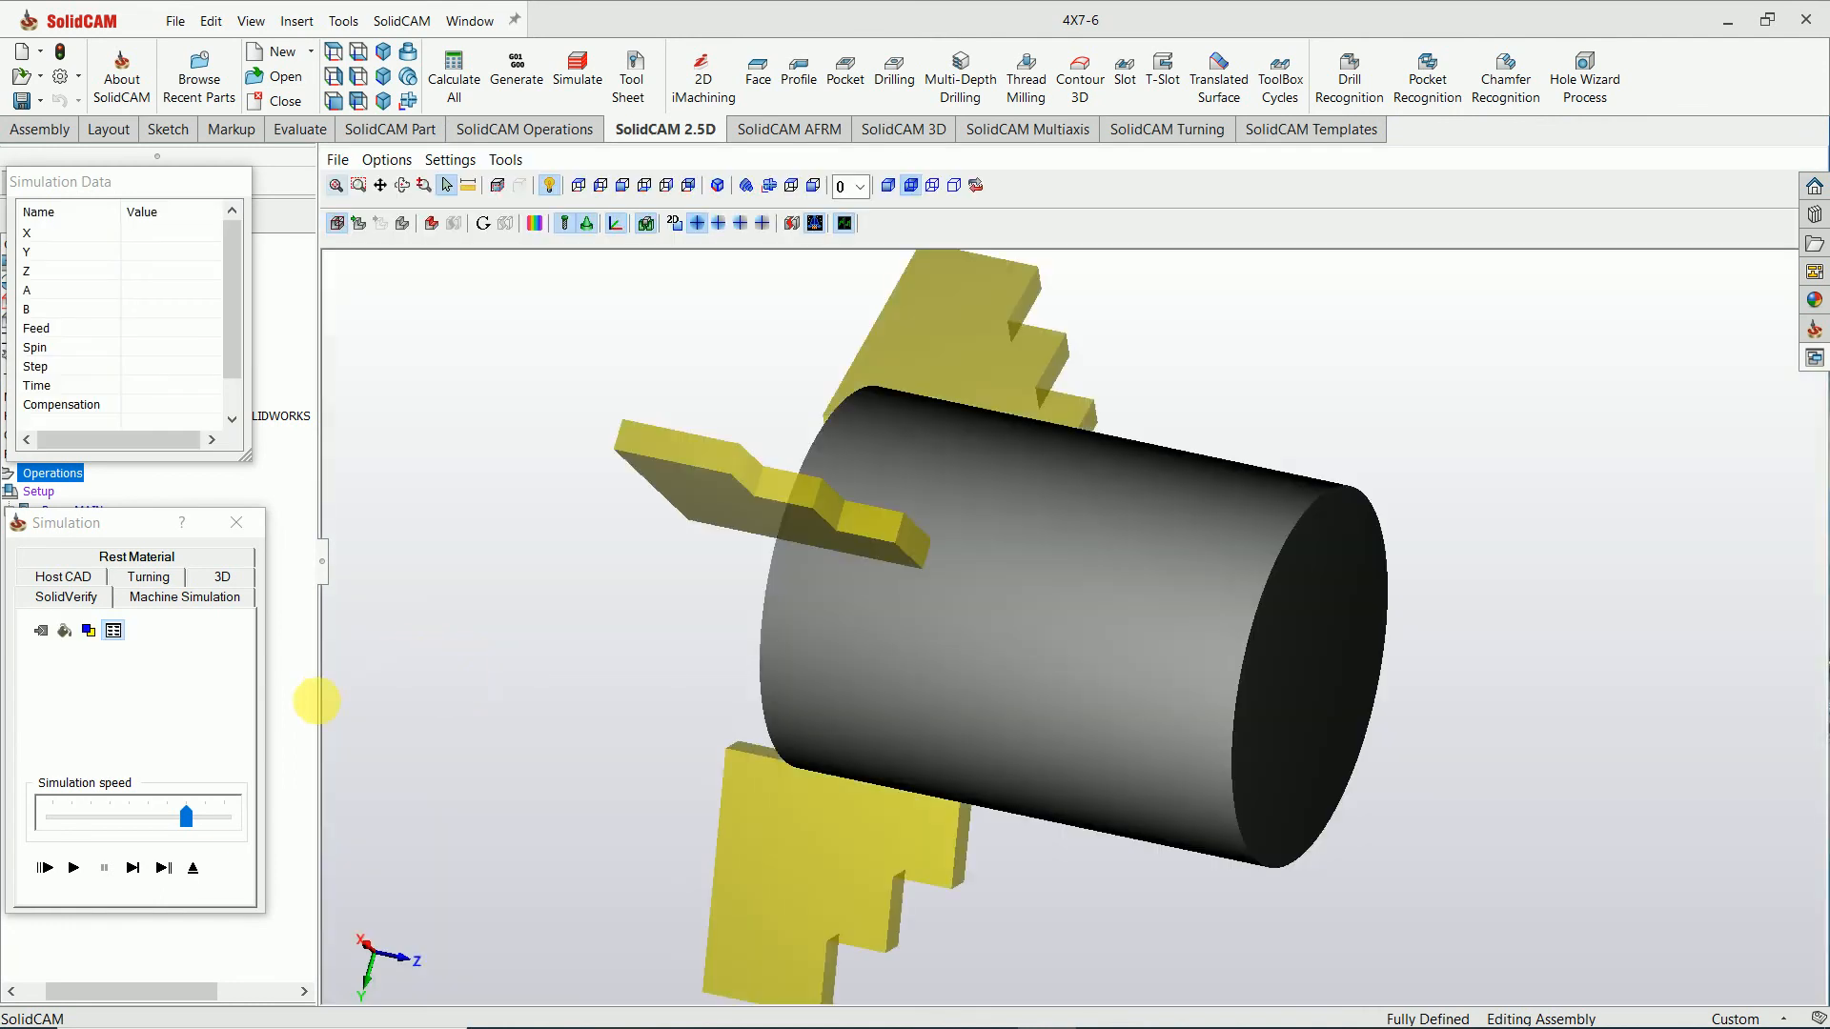
pyautogui.click(79, 869)
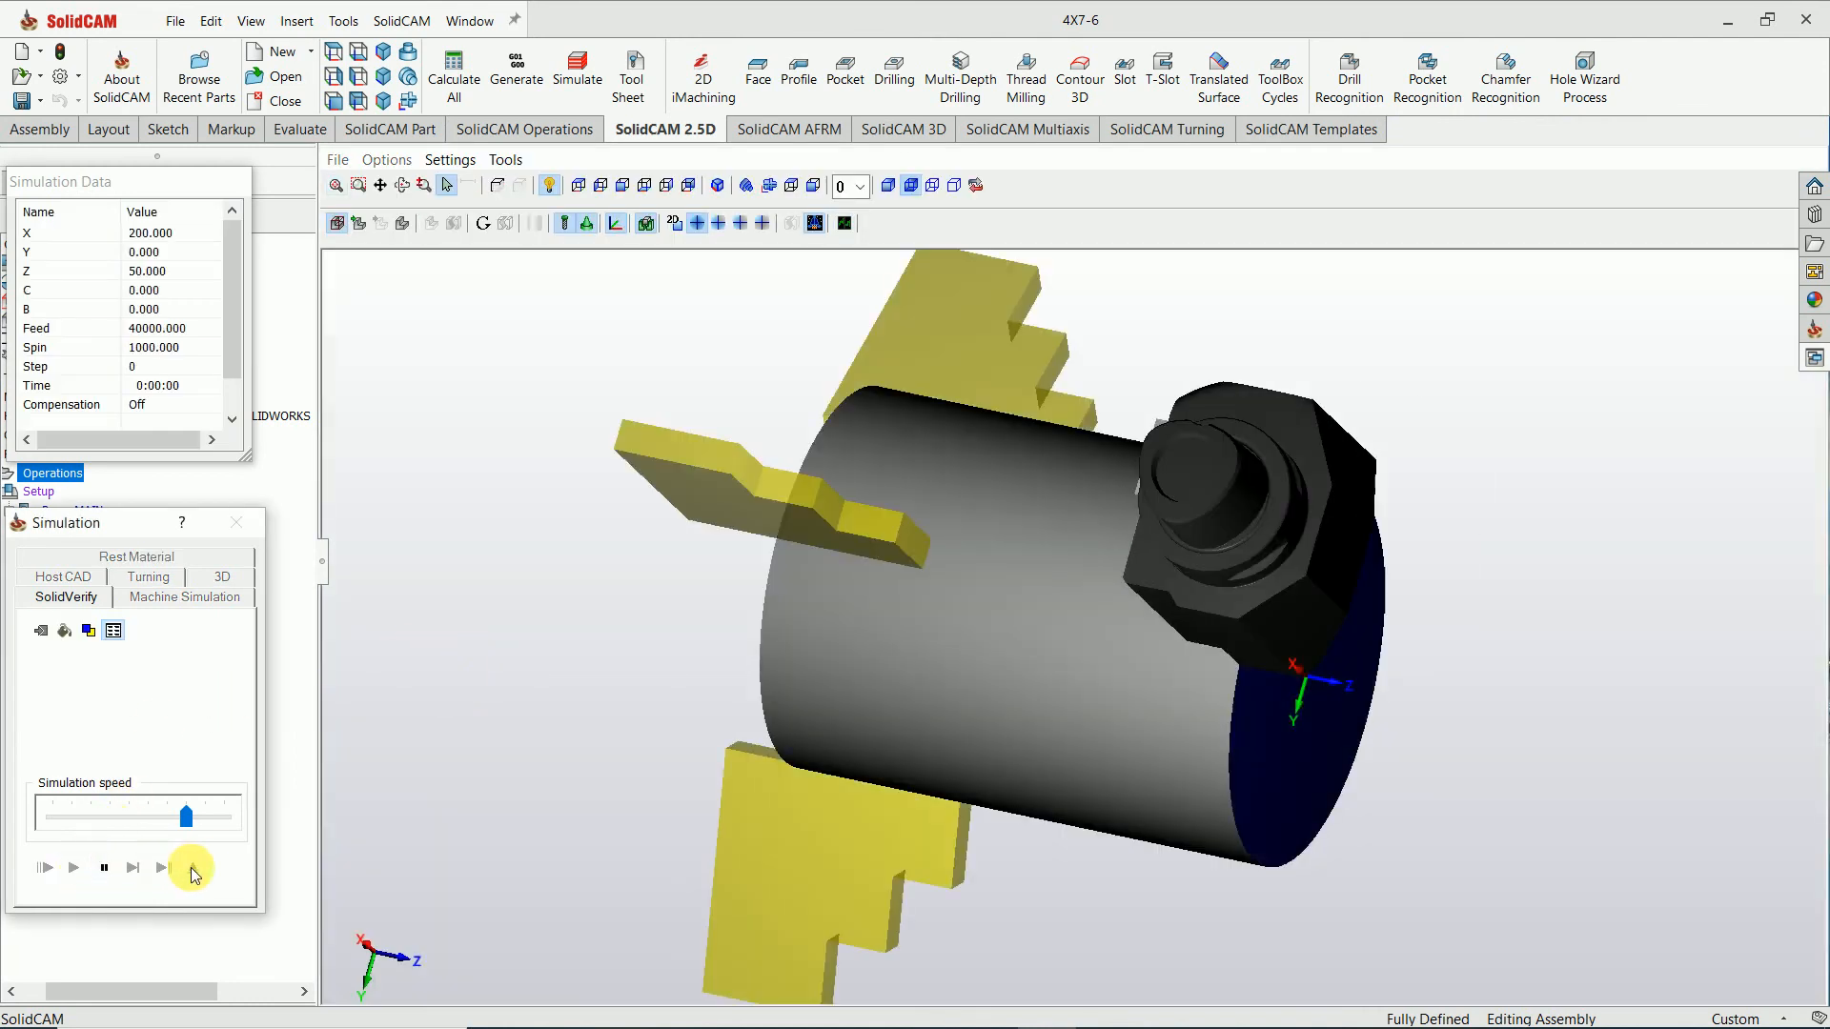
pyautogui.moveTo(569, 804); pyautogui.dragTo(682, 763, button='middle')
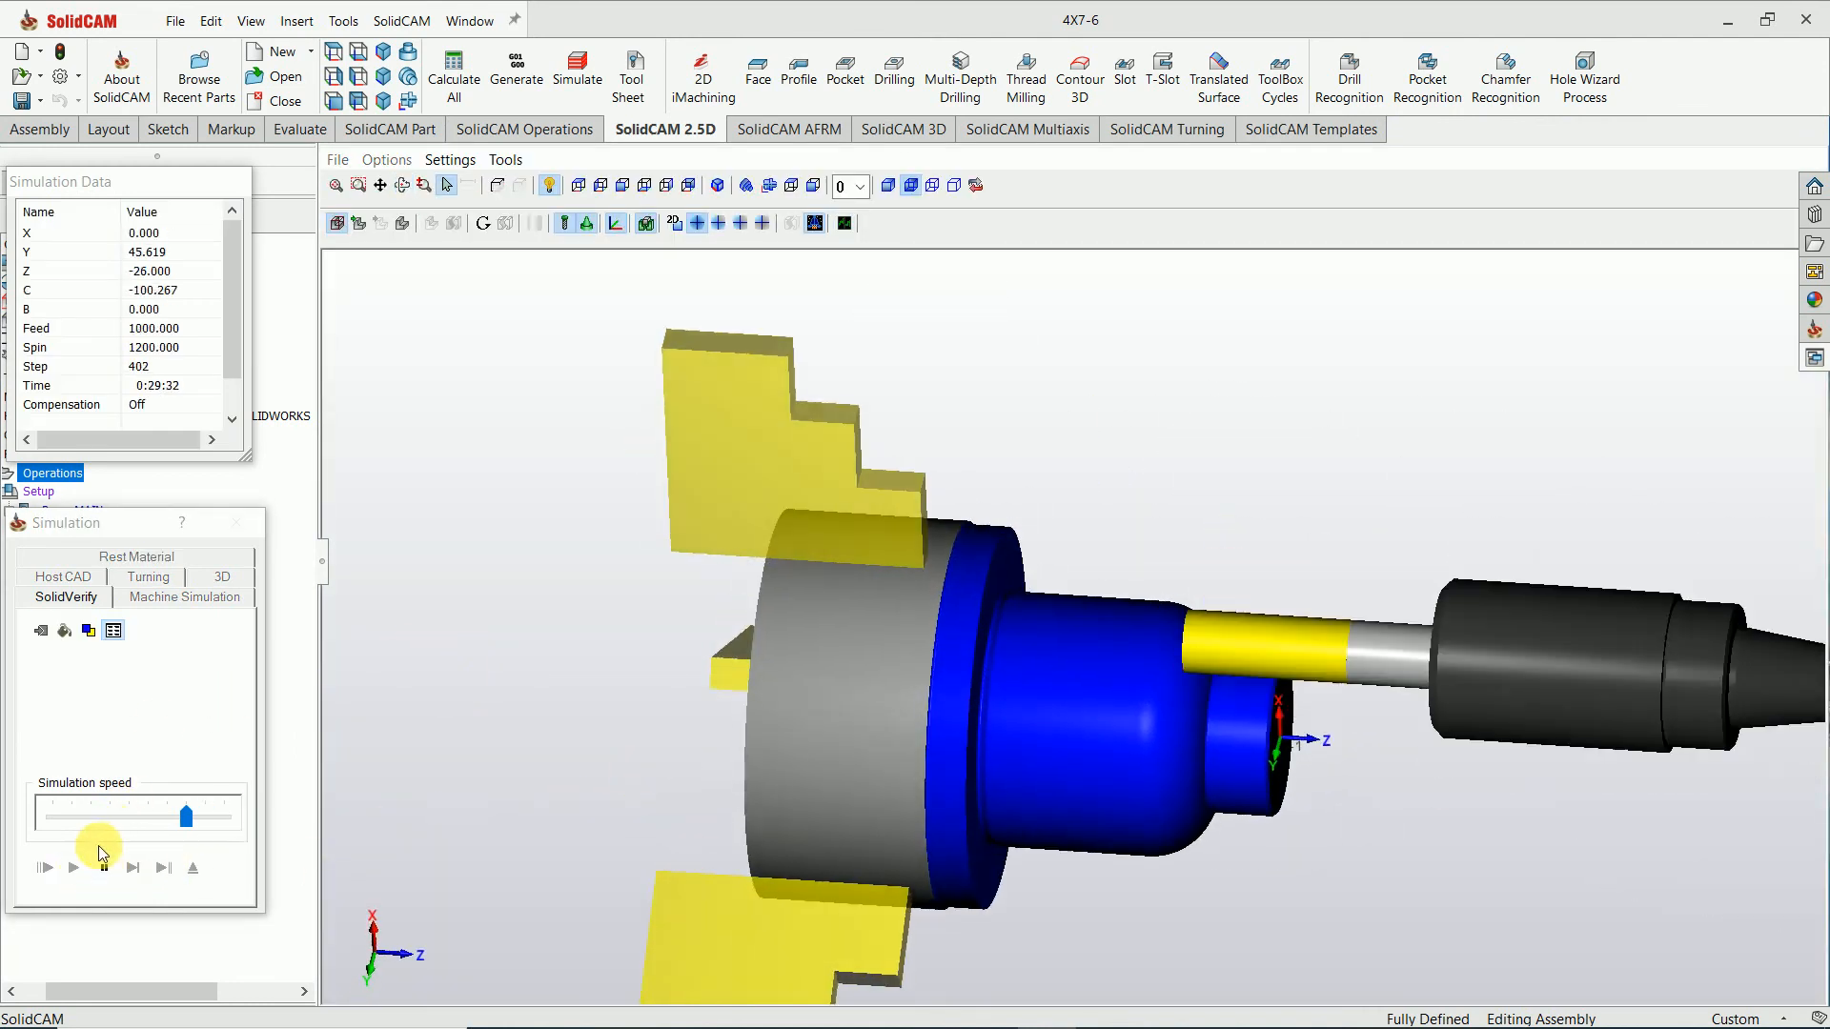
pyautogui.click(104, 867)
pyautogui.click(237, 523)
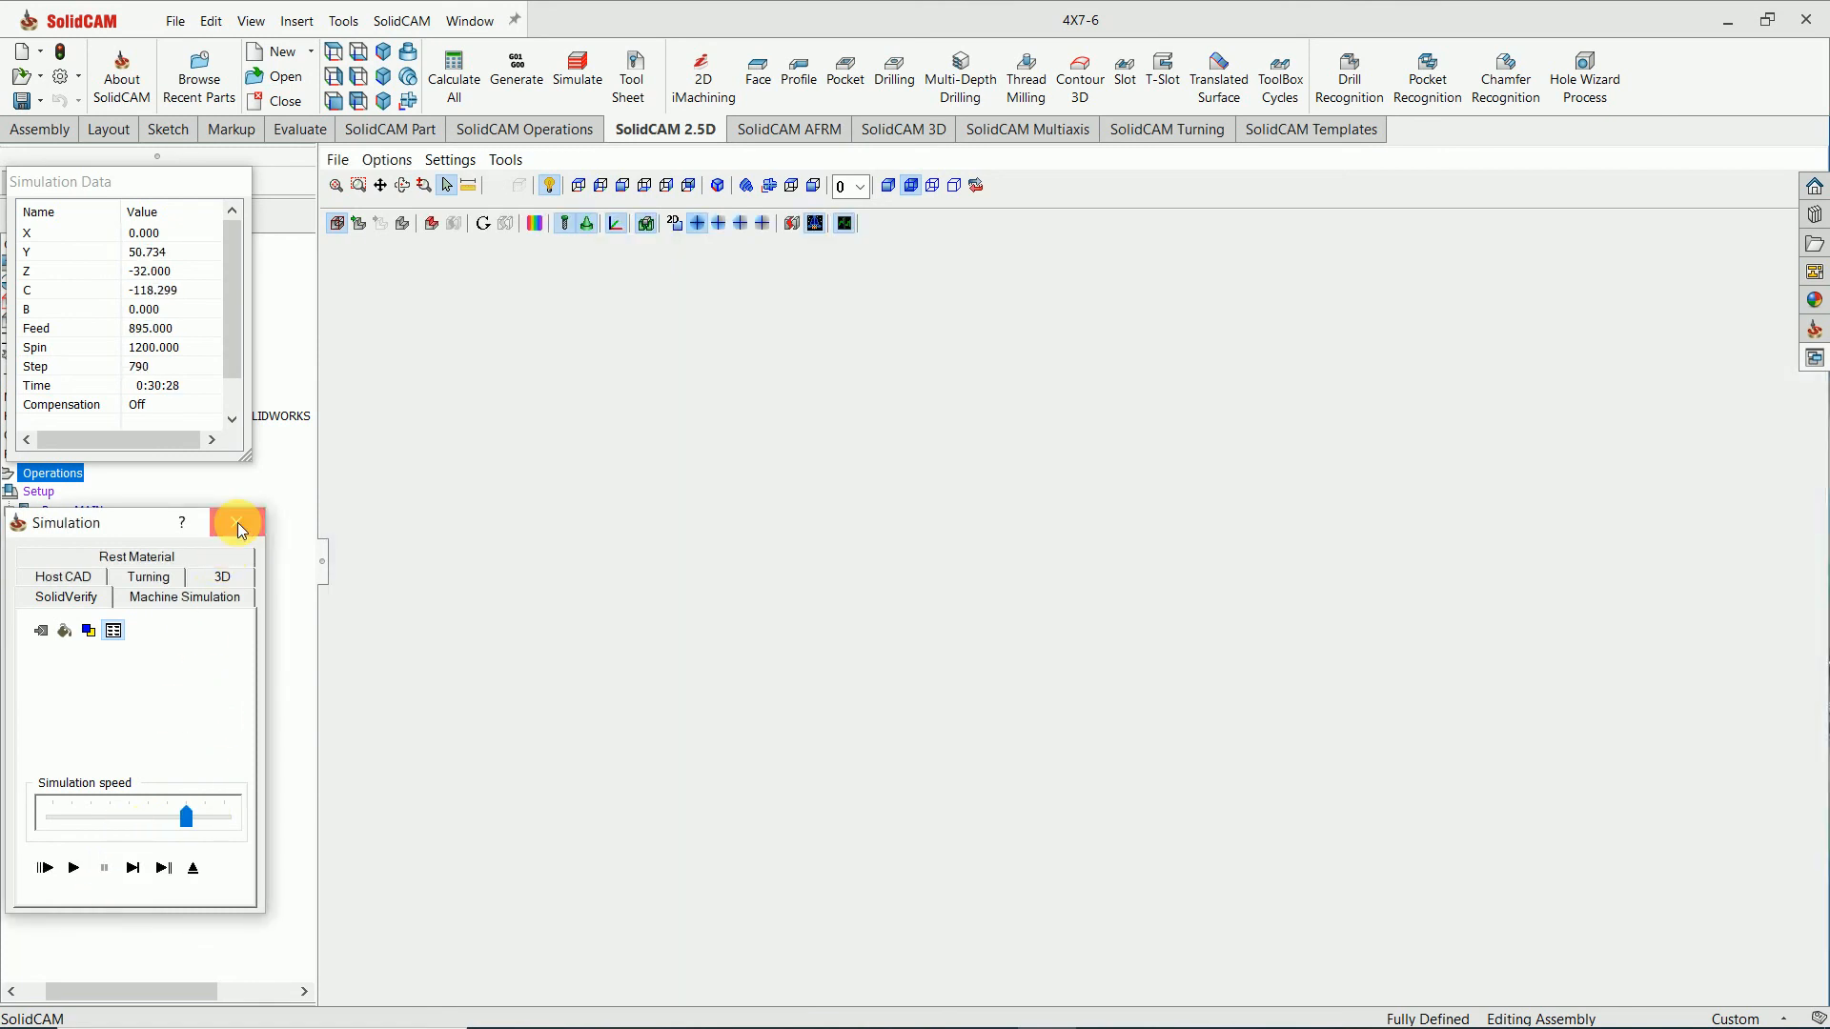
# Restart the SolidVerify simulation of all operations, slow for turning and at maximum speed for milling, and examine the finished slots.
pyautogui.rightClick(74, 483)
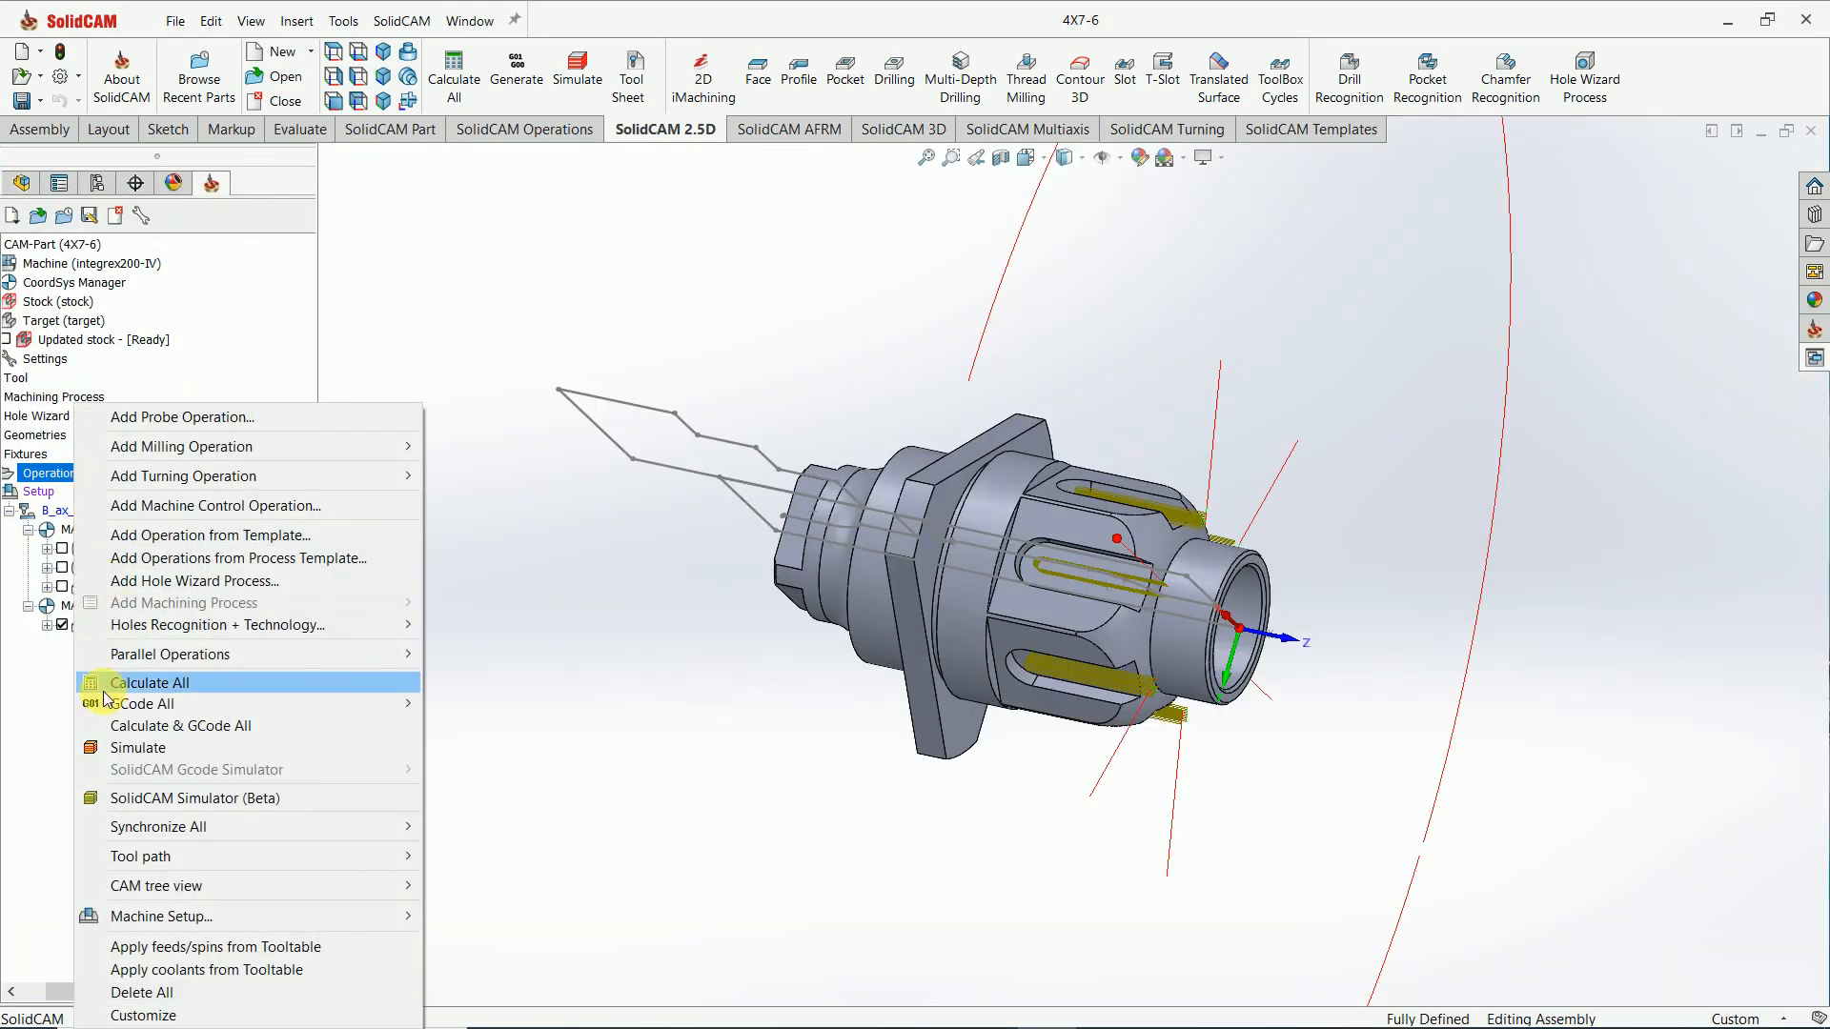
pyautogui.click(138, 747)
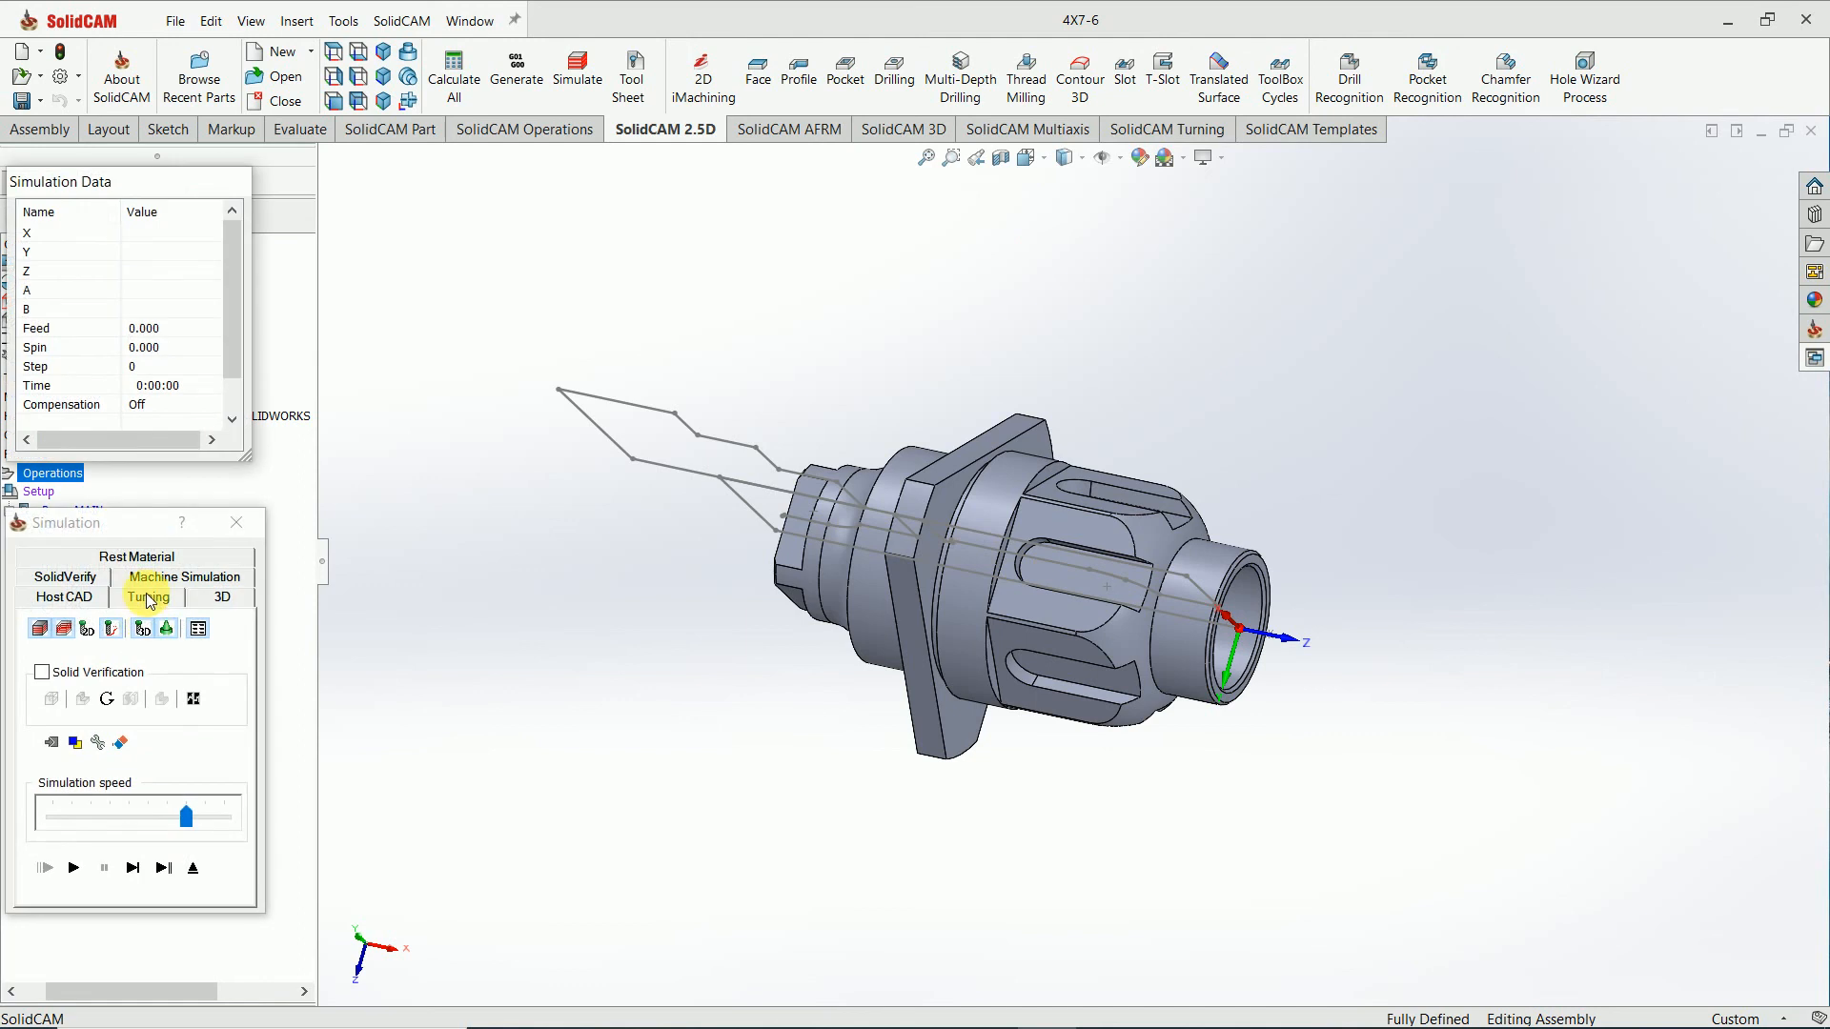
pyautogui.click(156, 579)
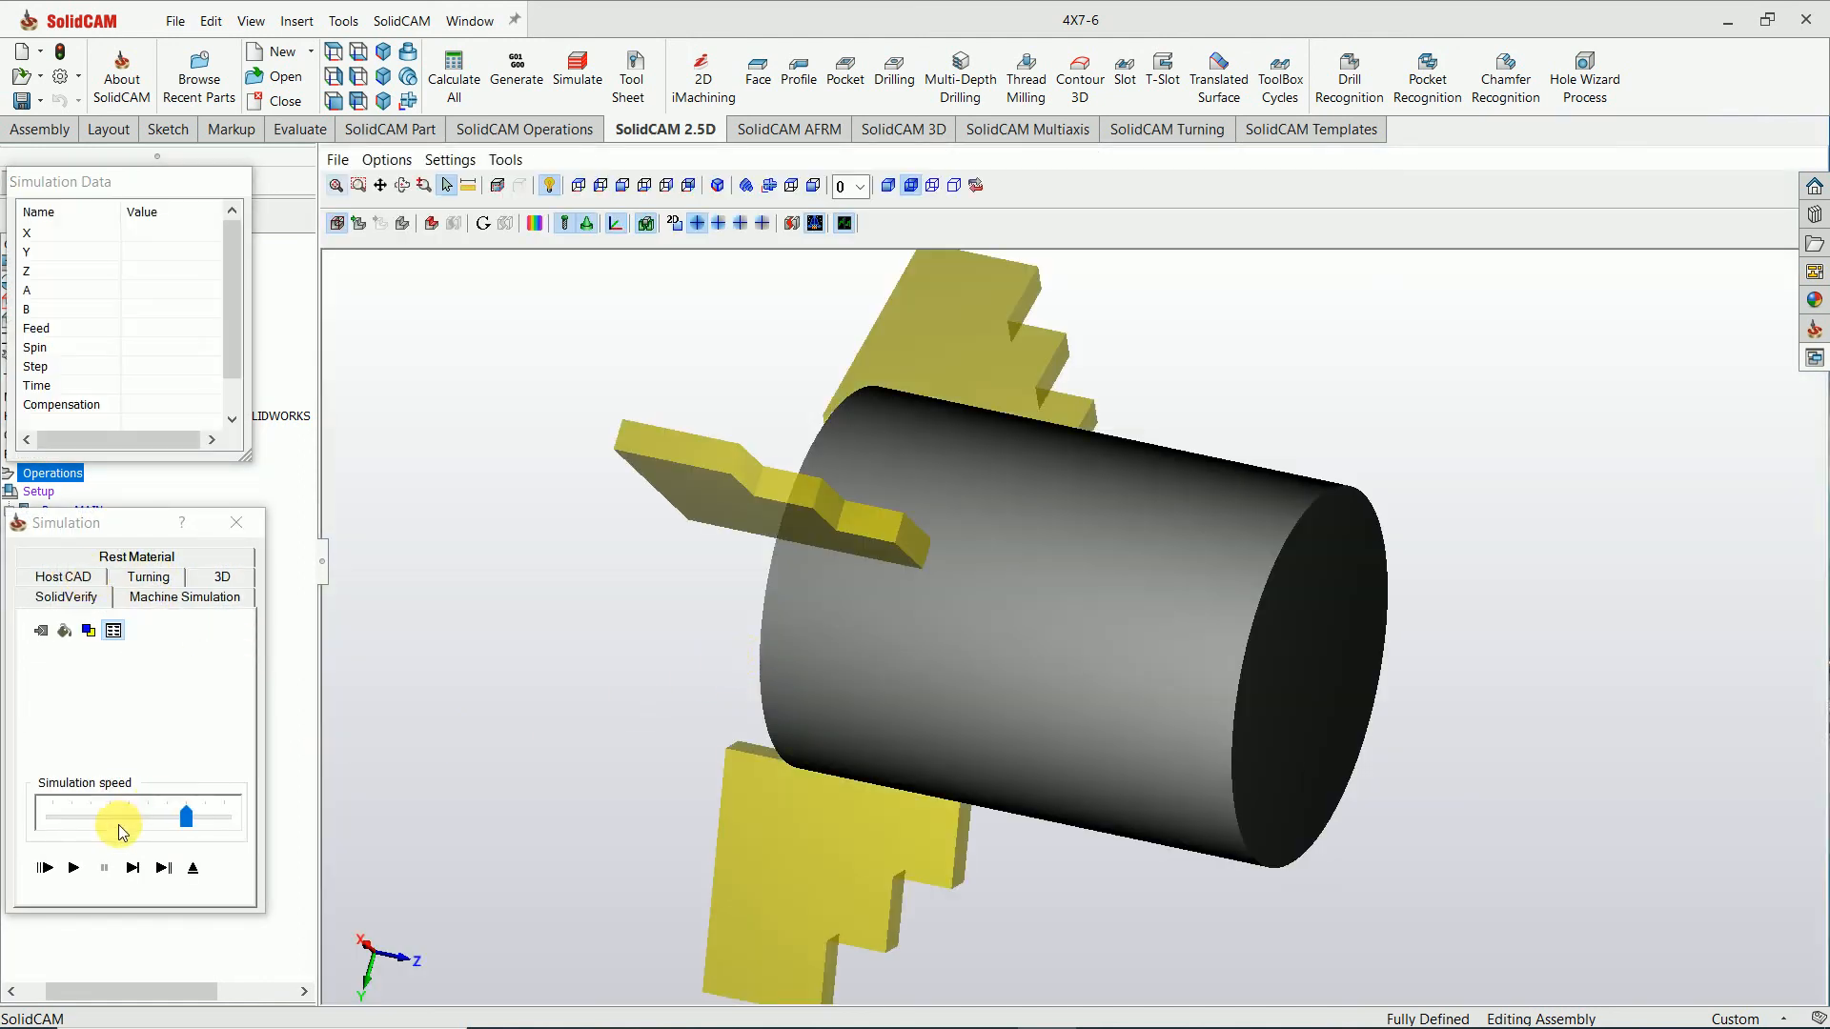
pyautogui.moveTo(120, 828); pyautogui.dragTo(77, 833)
pyautogui.click(75, 868)
pyautogui.scroll(-3, 929, 629)
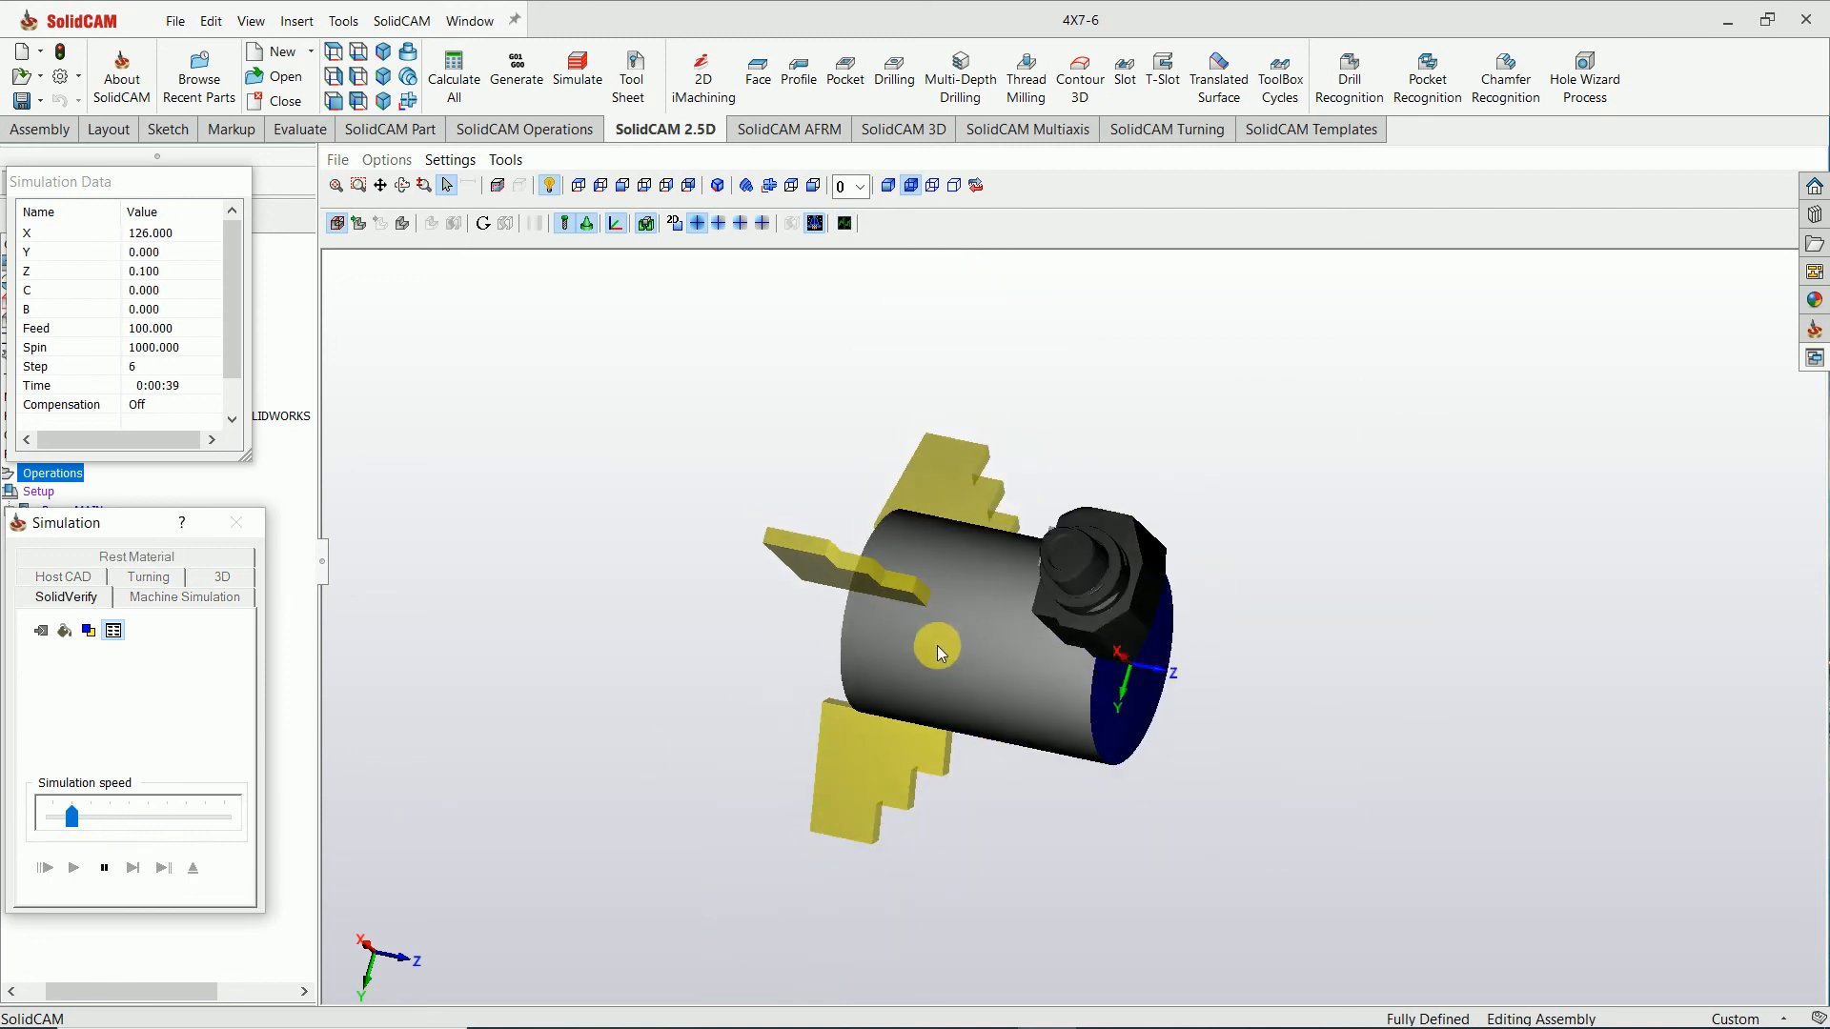
pyautogui.moveTo(977, 551); pyautogui.dragTo(993, 490, button='middle')
pyautogui.moveTo(955, 648); pyautogui.dragTo(943, 706, button='middle')
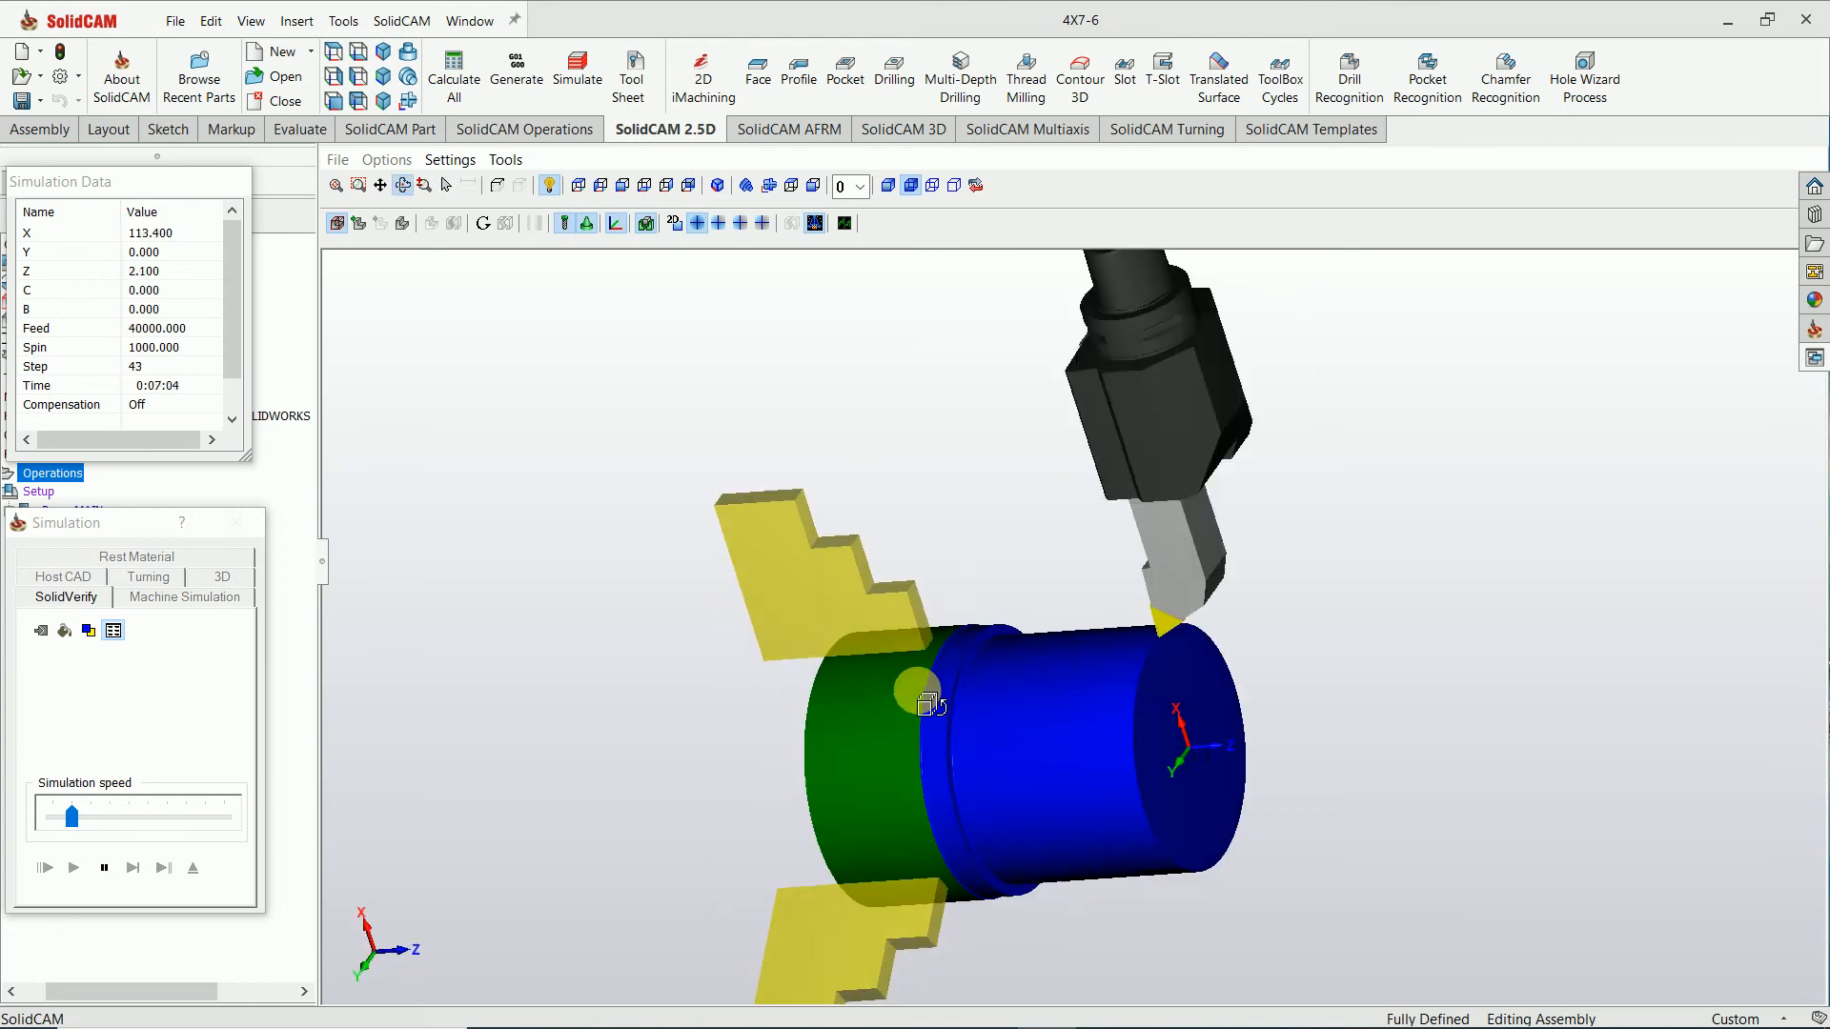
pyautogui.moveTo(122, 816); pyautogui.dragTo(229, 821)
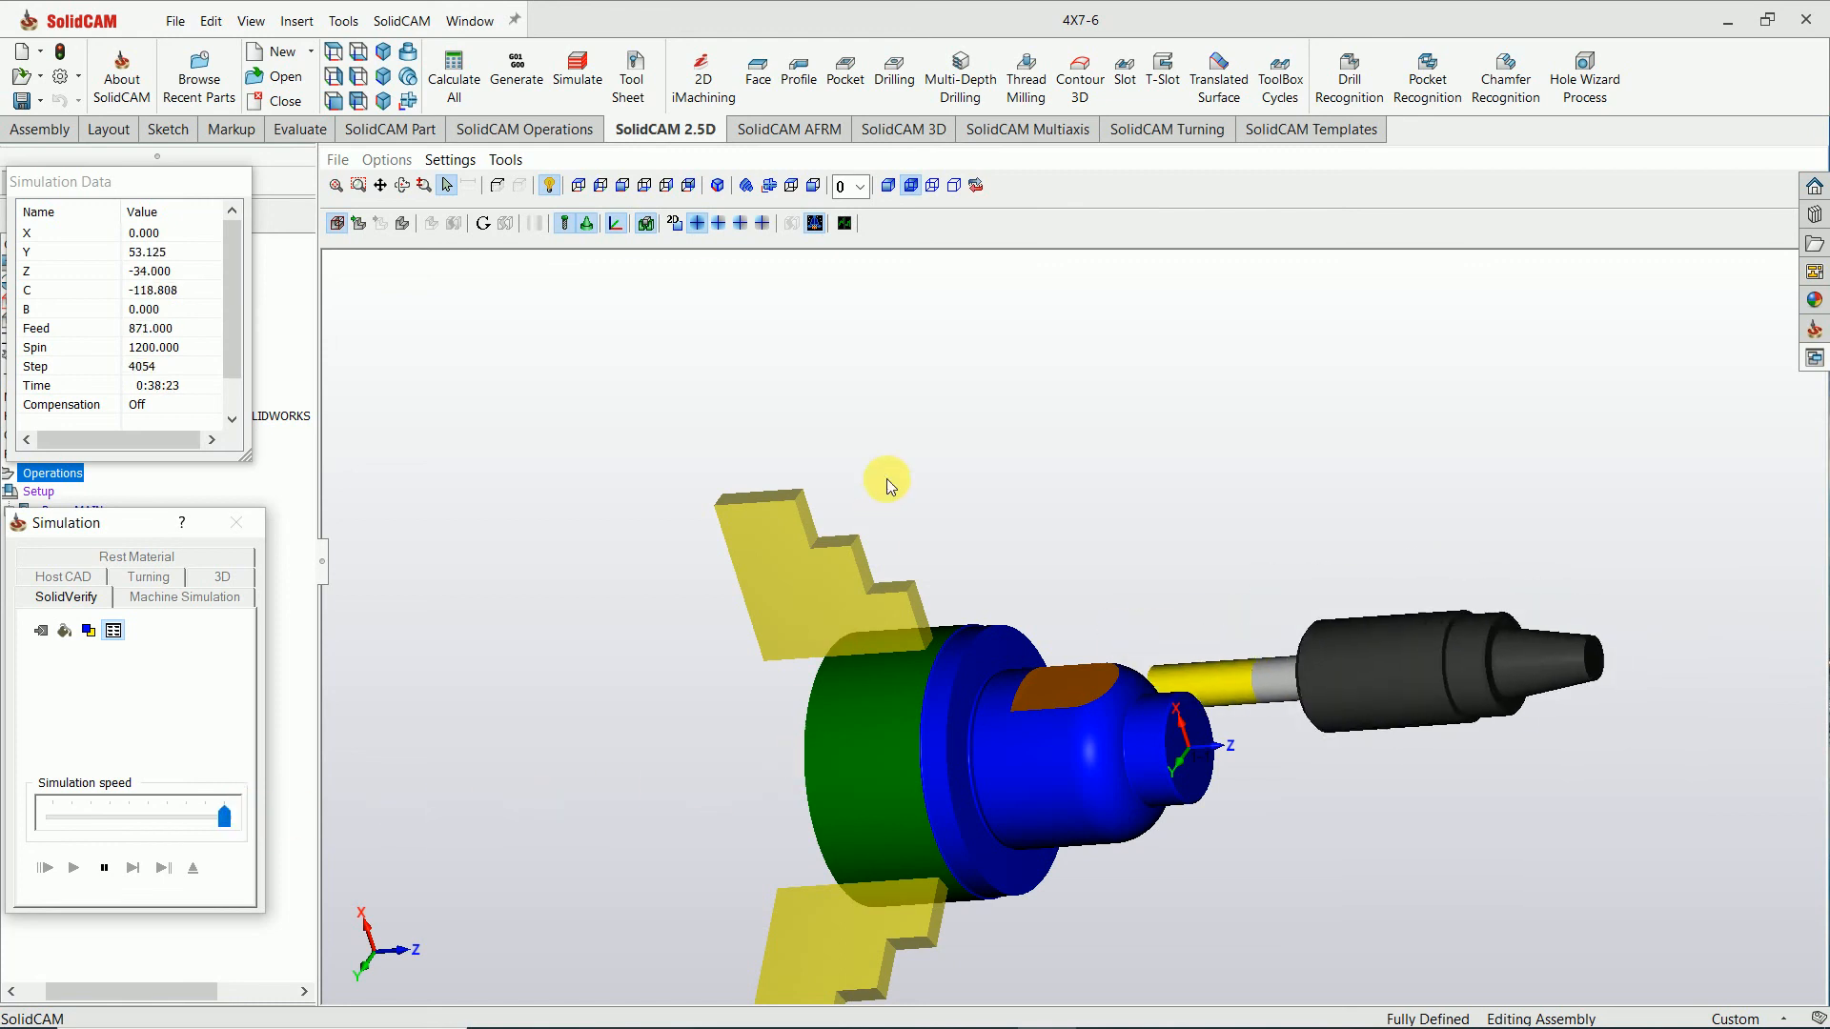
pyautogui.scroll(-2, 886, 479)
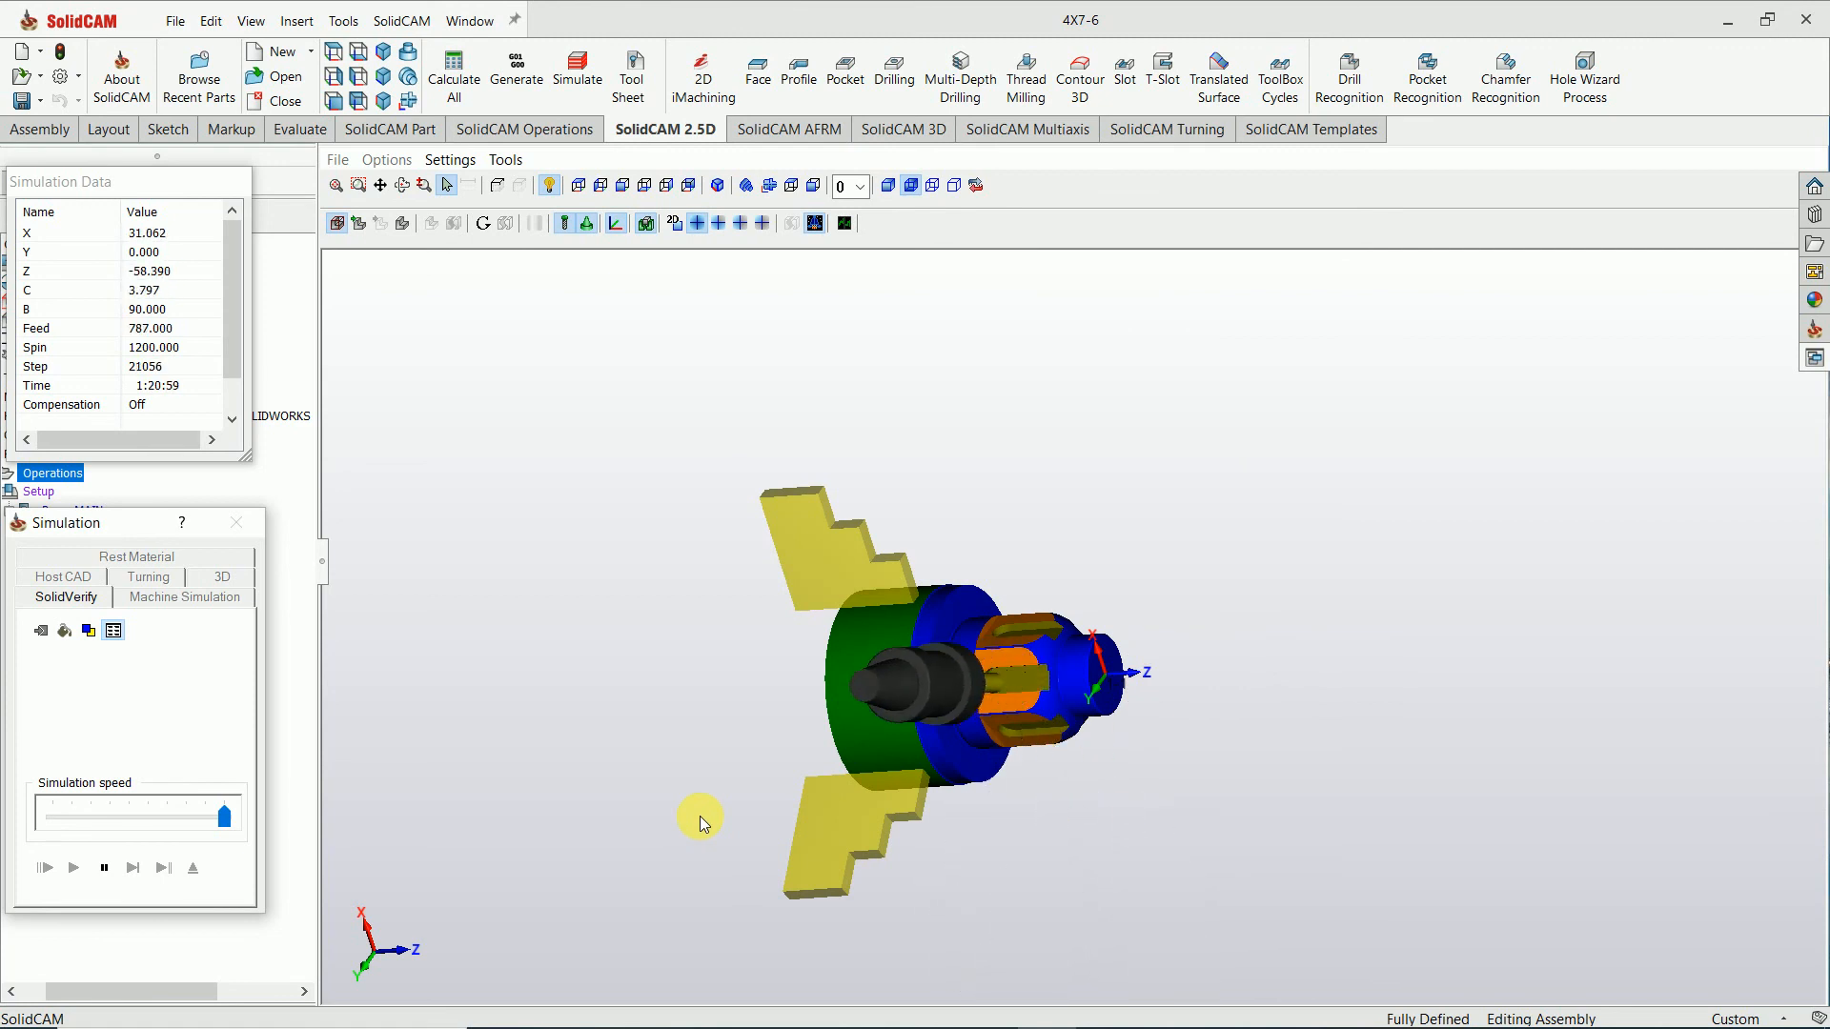
pyautogui.scroll(5, 1037, 636)
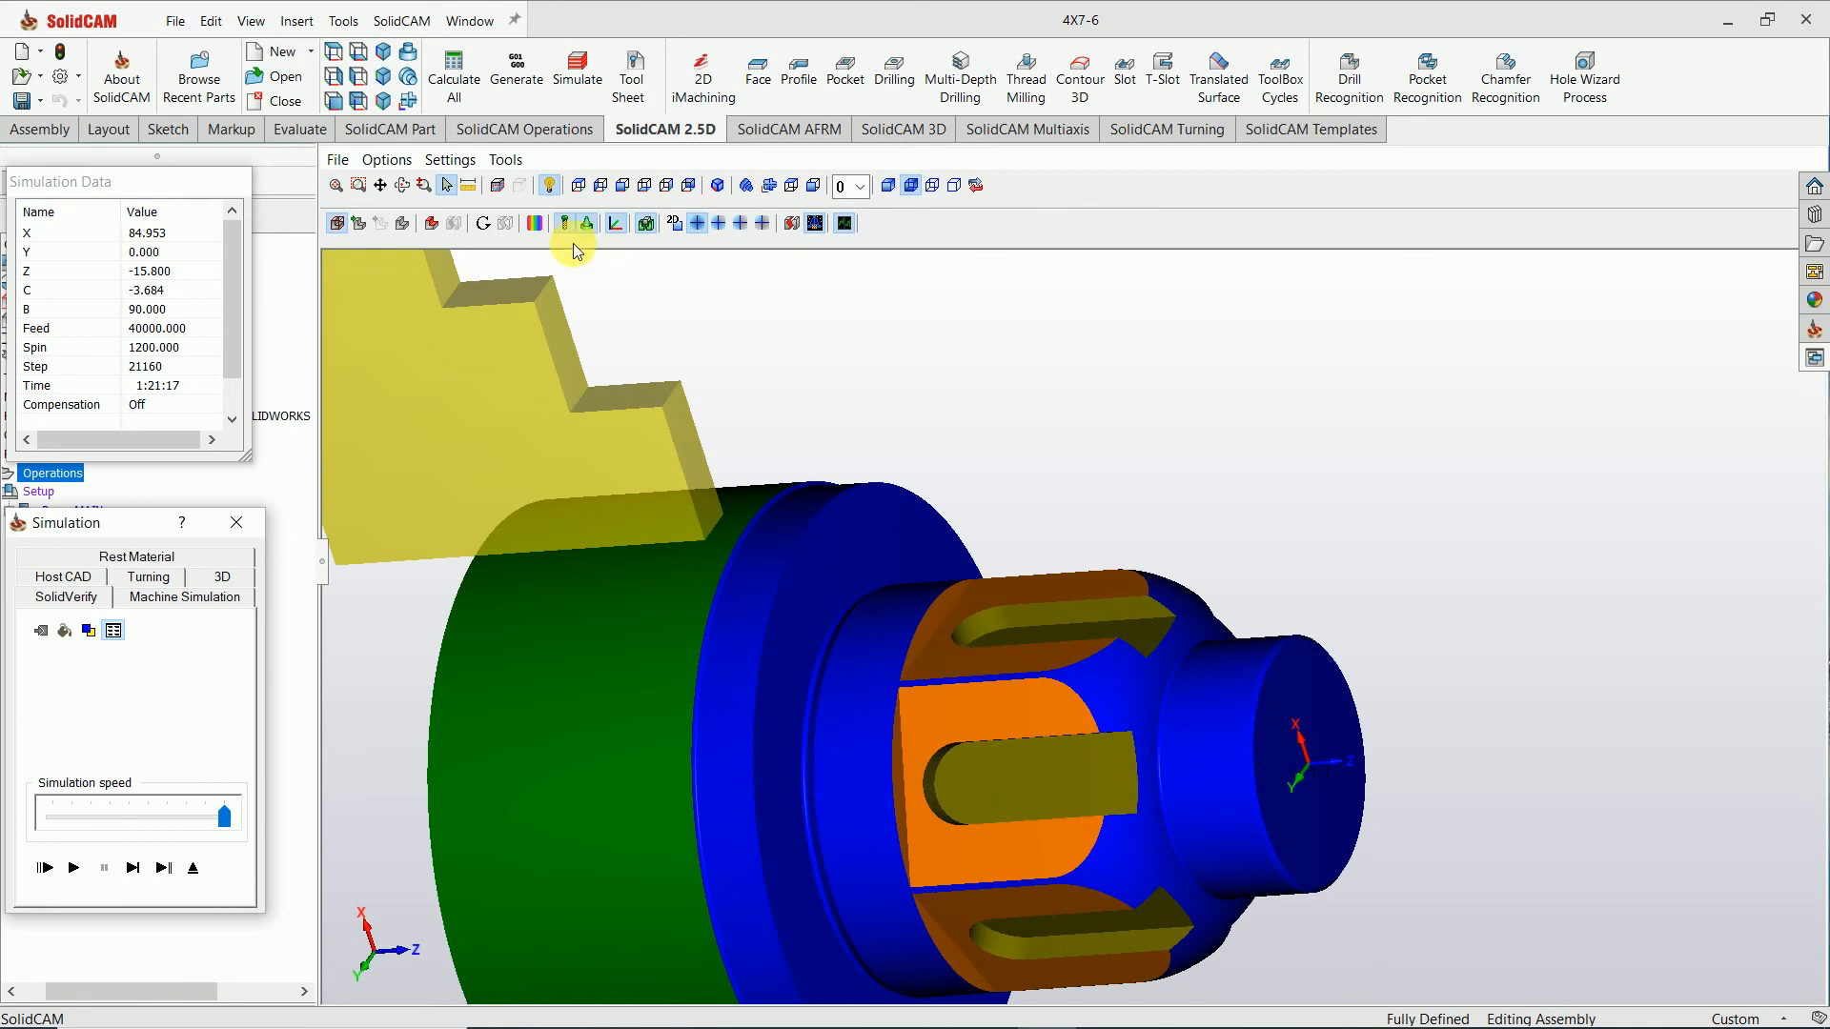
# Compare the machined stock with the target model using the default tolerance colours, and close the simulation.
pyautogui.click(536, 225)
pyautogui.click(1404, 230)
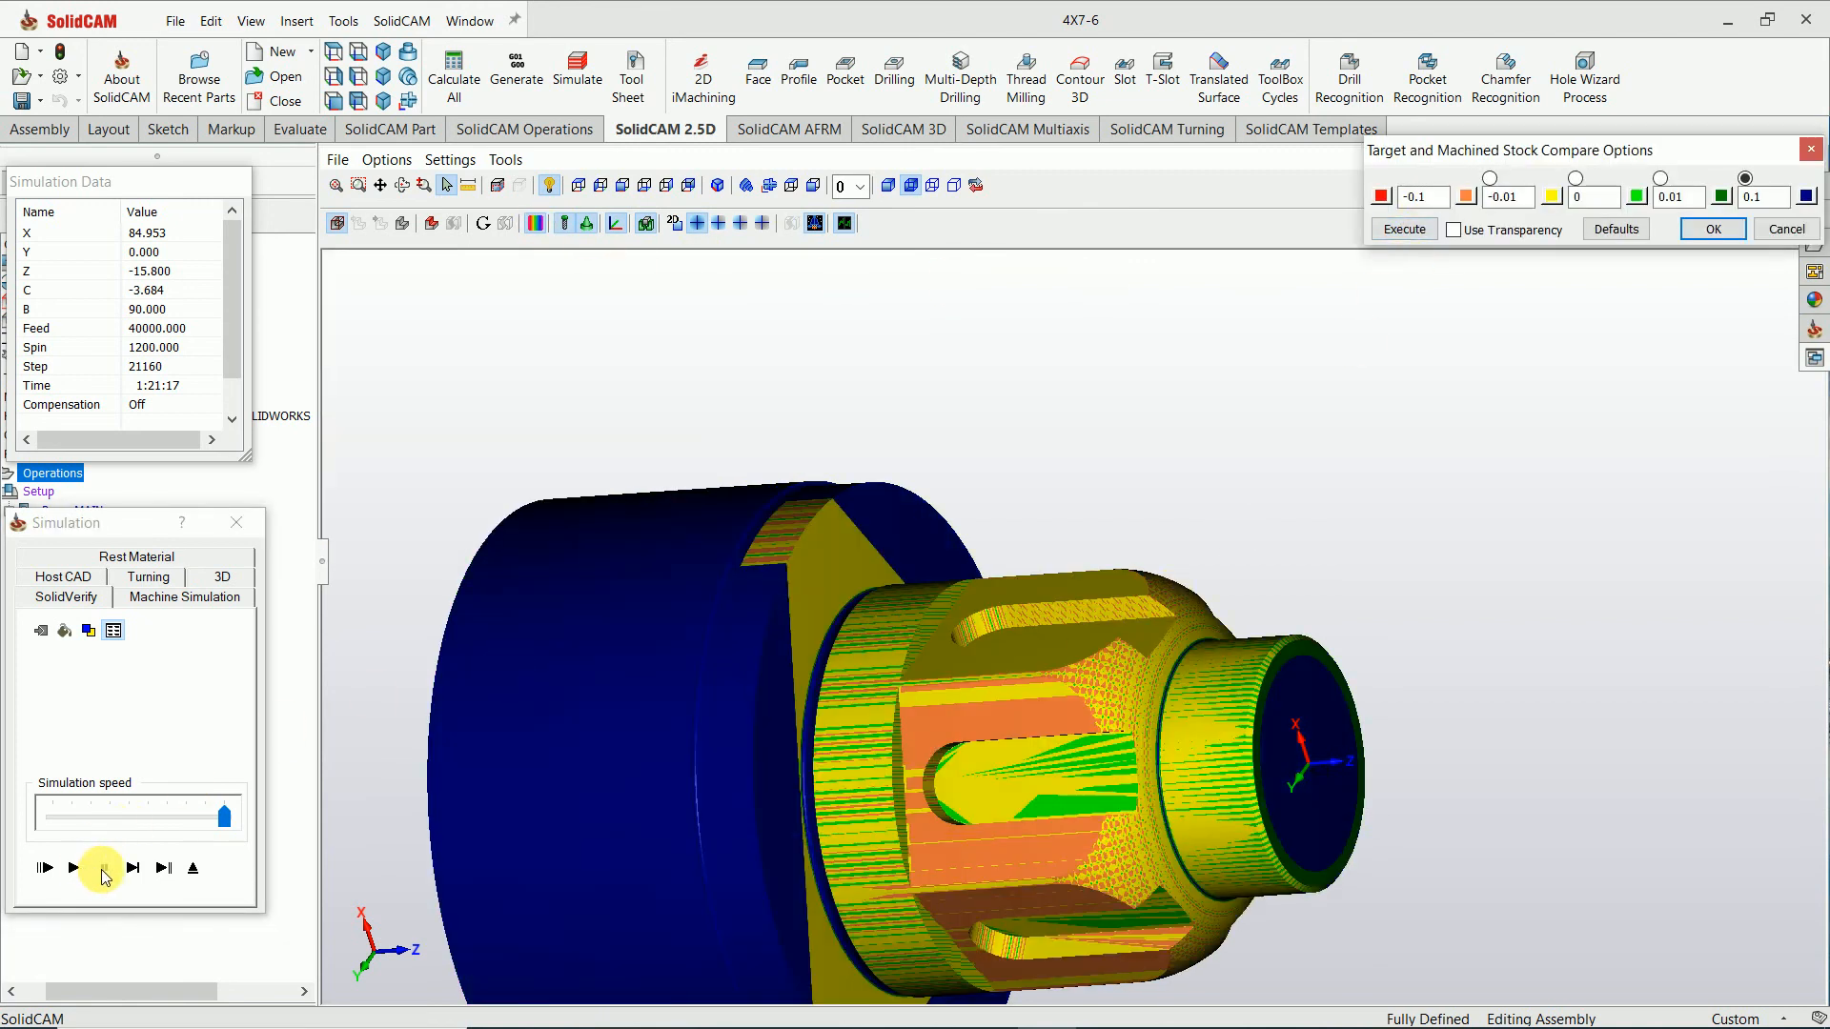
pyautogui.click(104, 875)
pyautogui.click(236, 523)
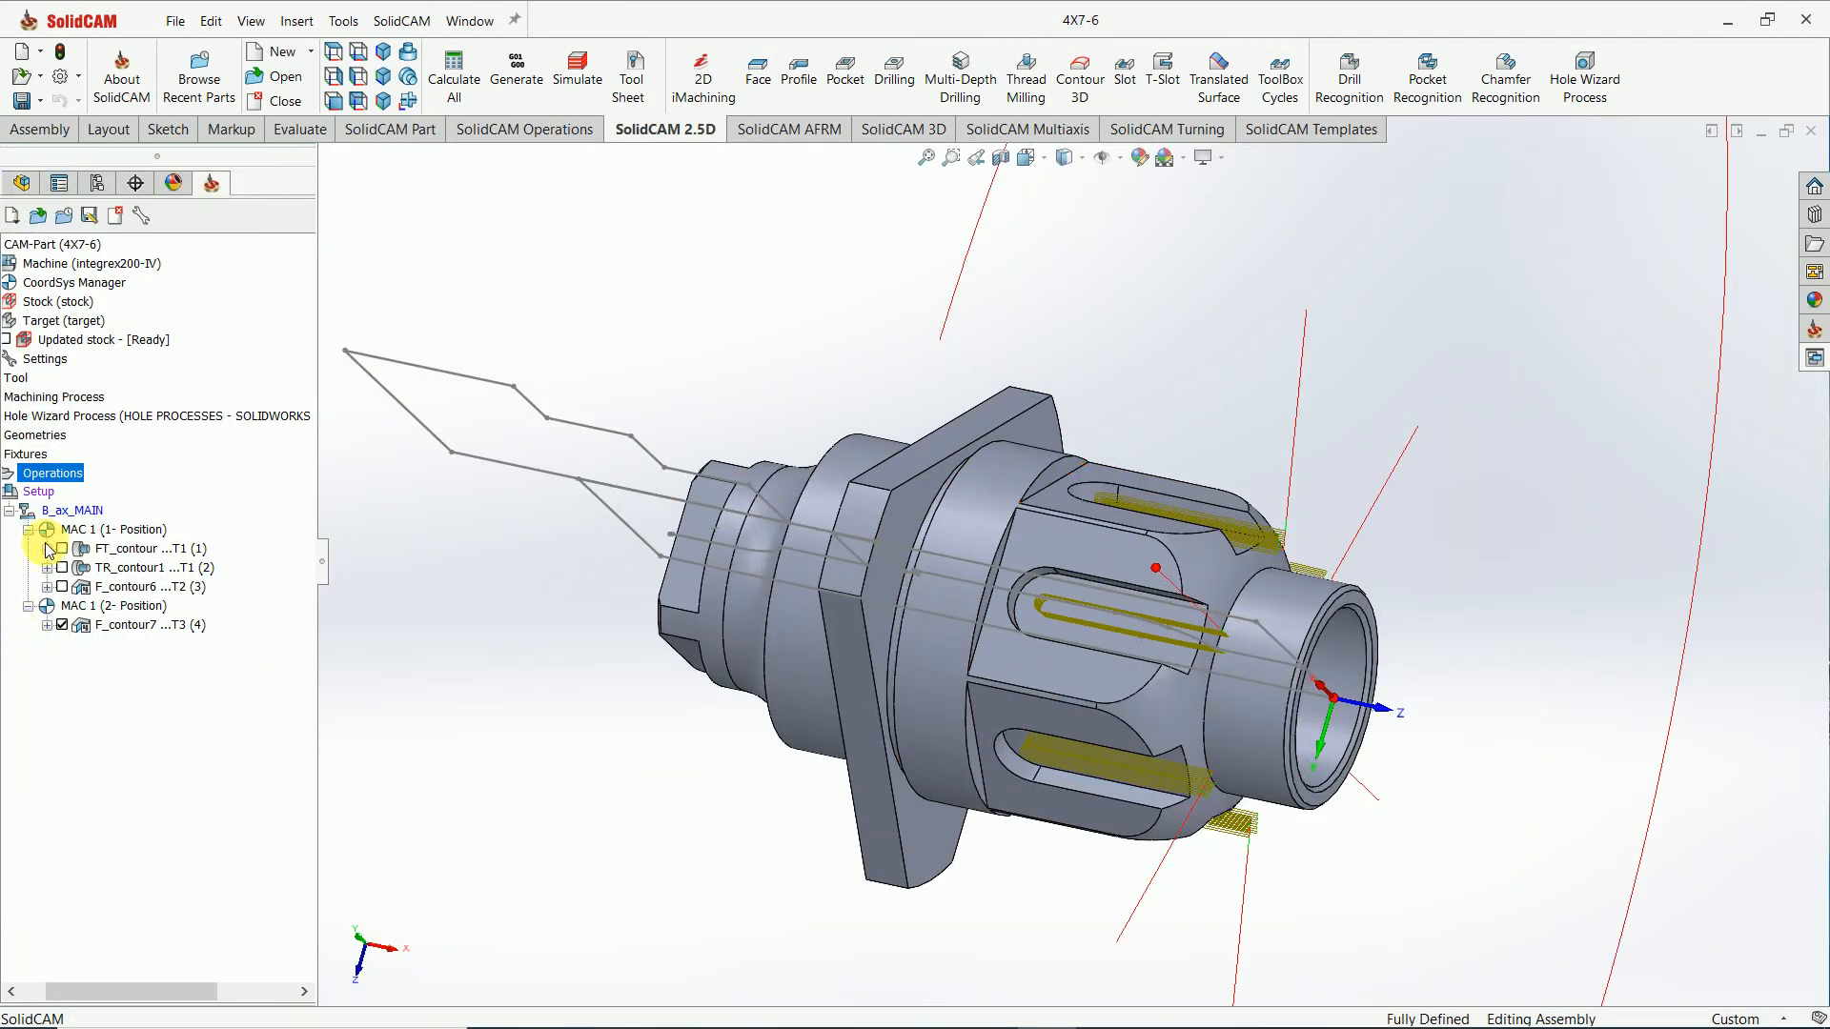
# Show the toolpaths of FT_contour, TR_contour1 and F_contour6 together with F_contour7 and inspect them around the part.
pyautogui.click(62, 549)
pyautogui.click(62, 567)
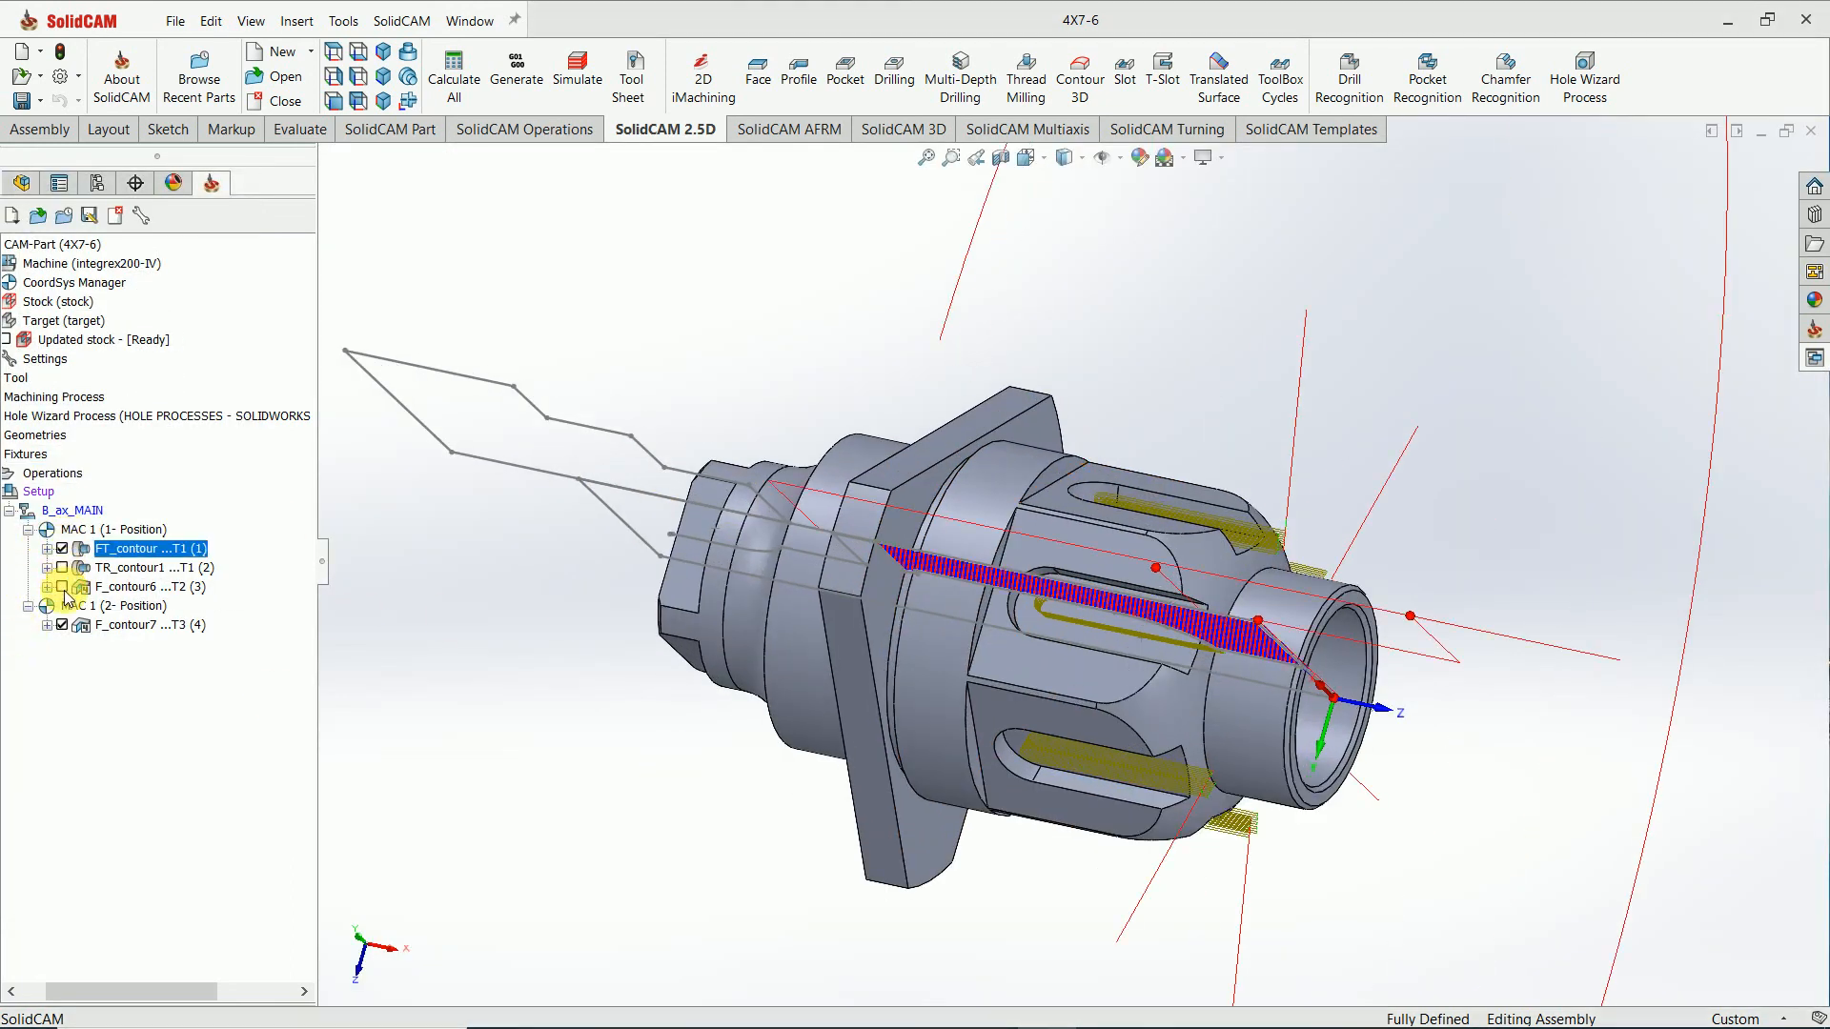
pyautogui.click(62, 587)
pyautogui.moveTo(725, 686); pyautogui.dragTo(739, 624, button='middle')
pyautogui.scroll(3, 845, 684)
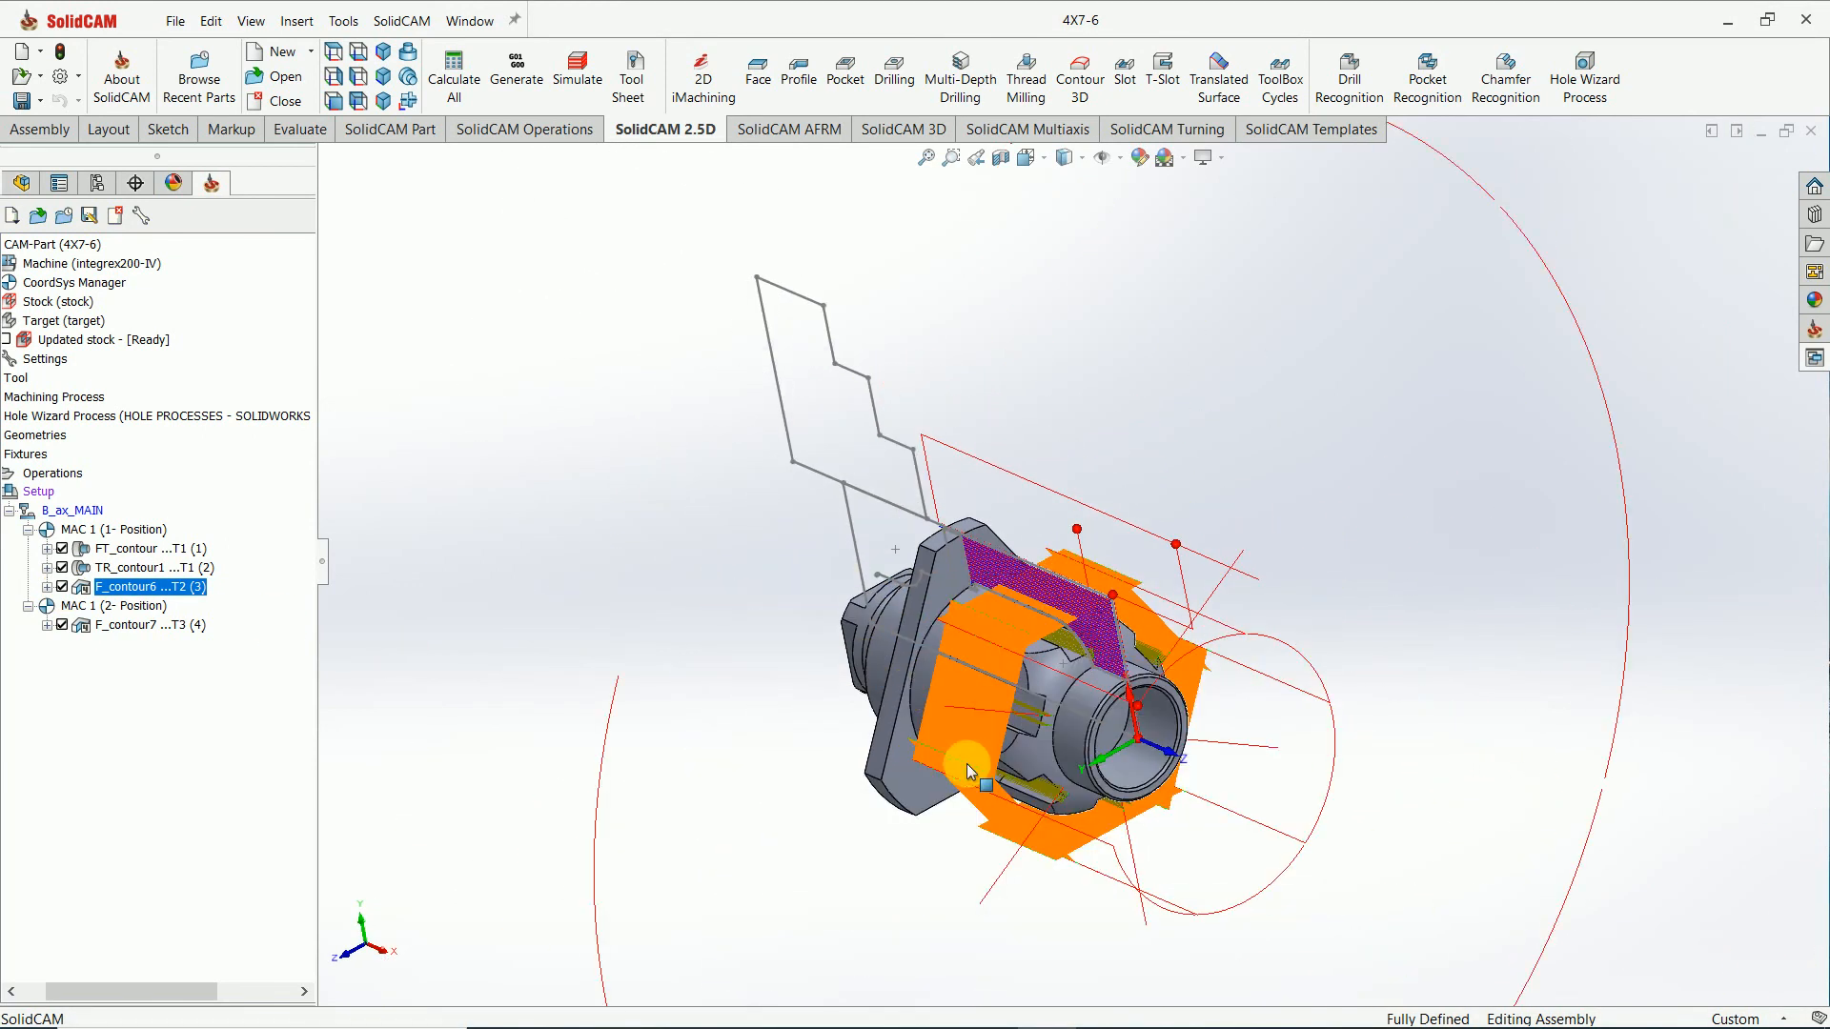
pyautogui.scroll(-2, 966, 764)
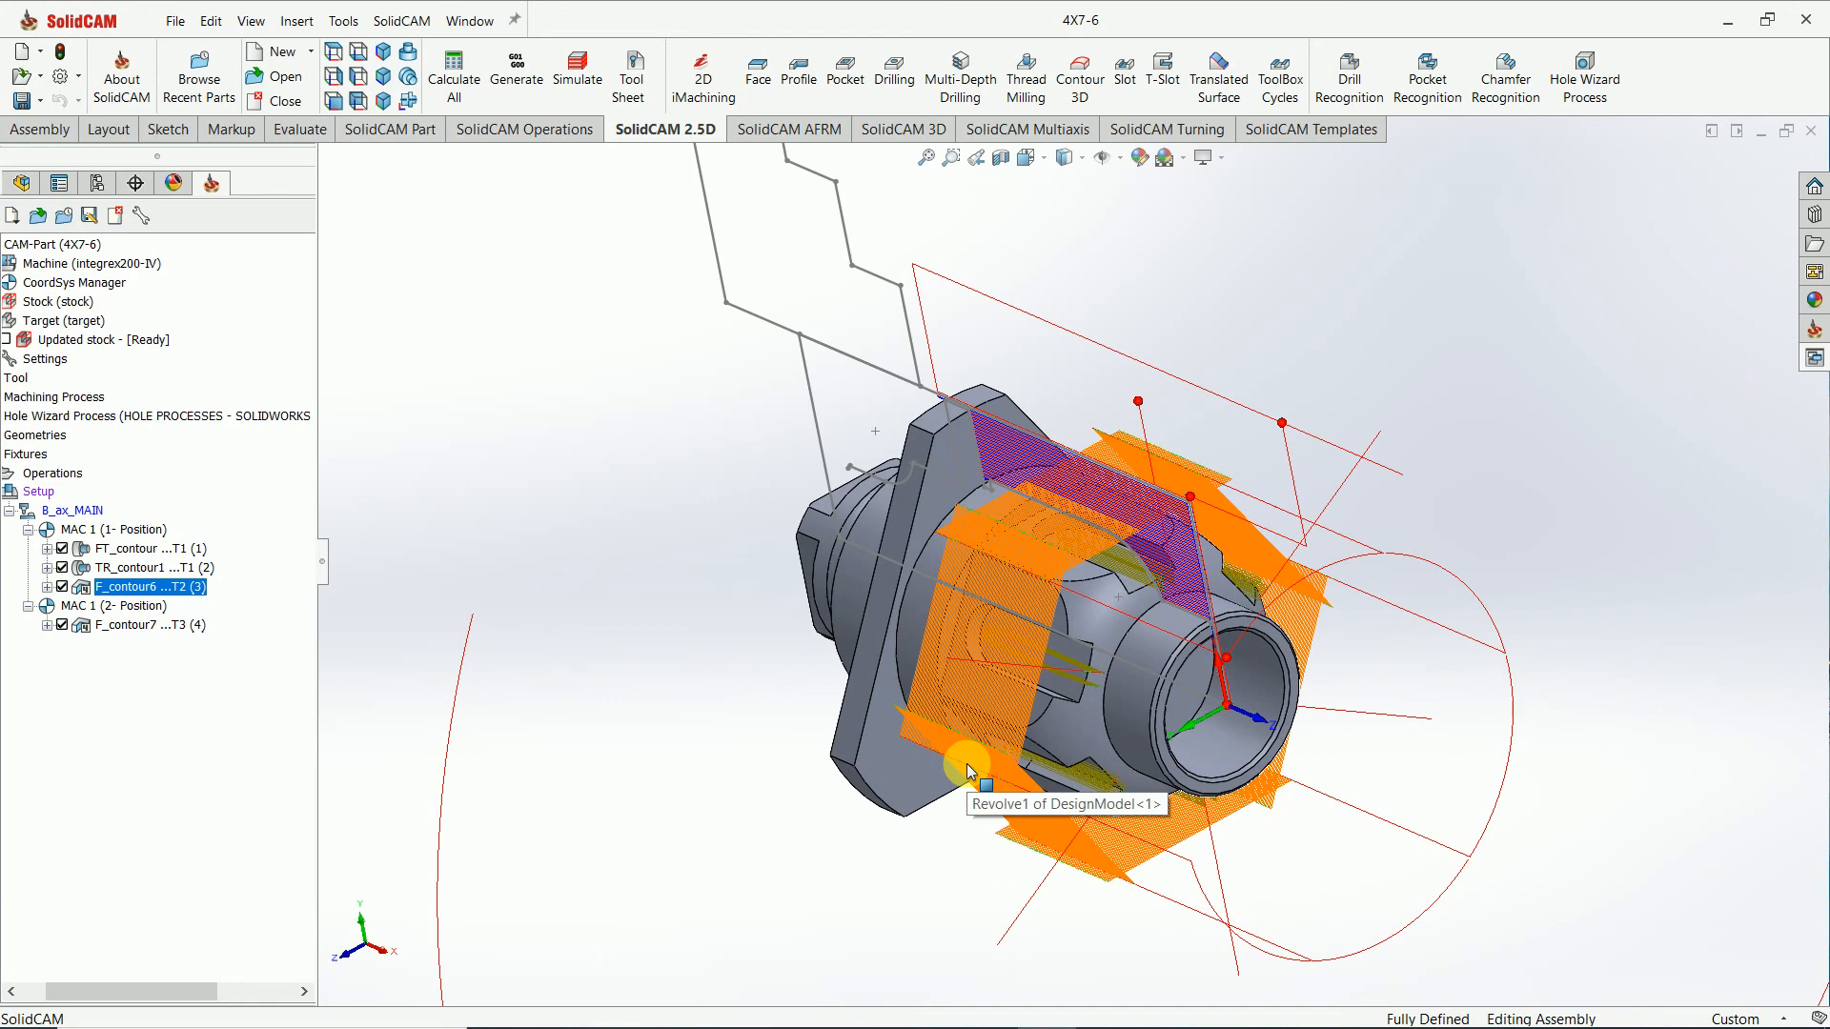